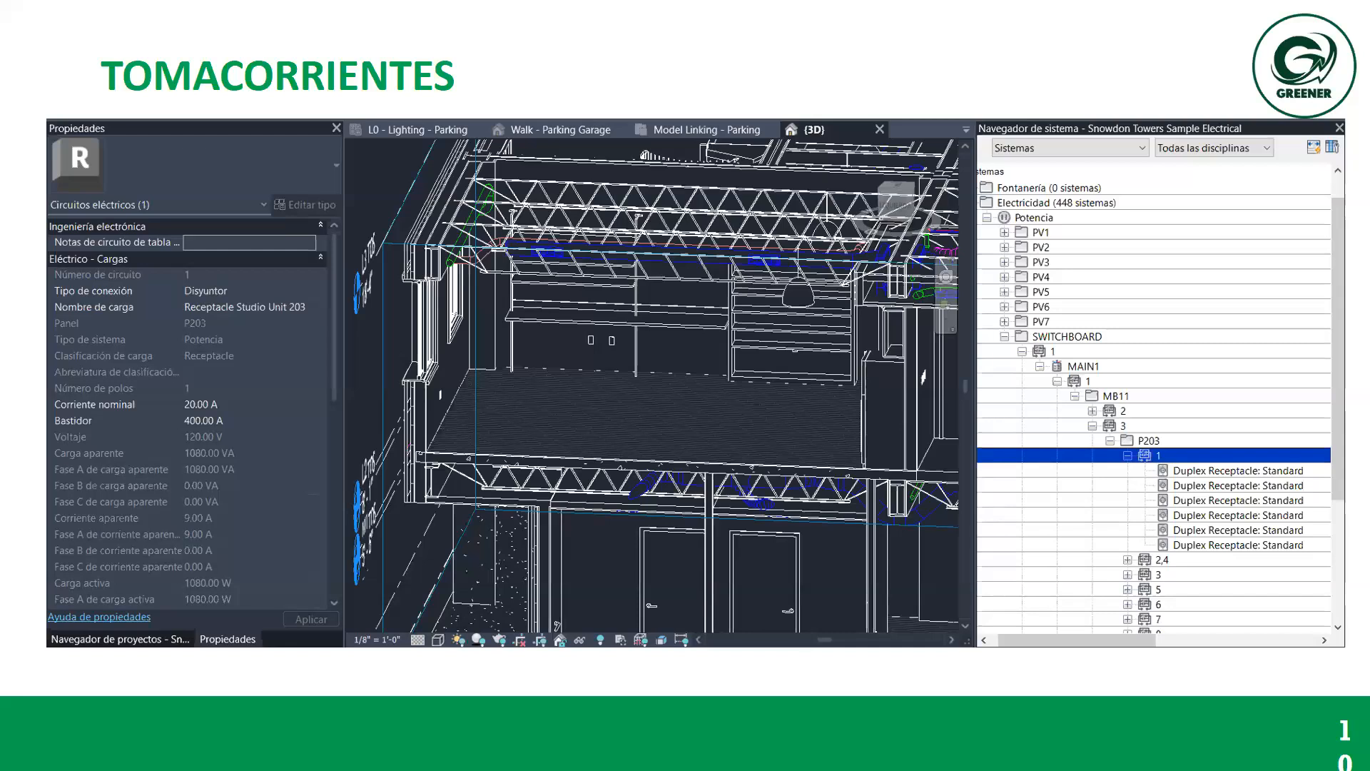
End the slide show on the Demostración slide and switch to the Revit electrical project.
key("Right")
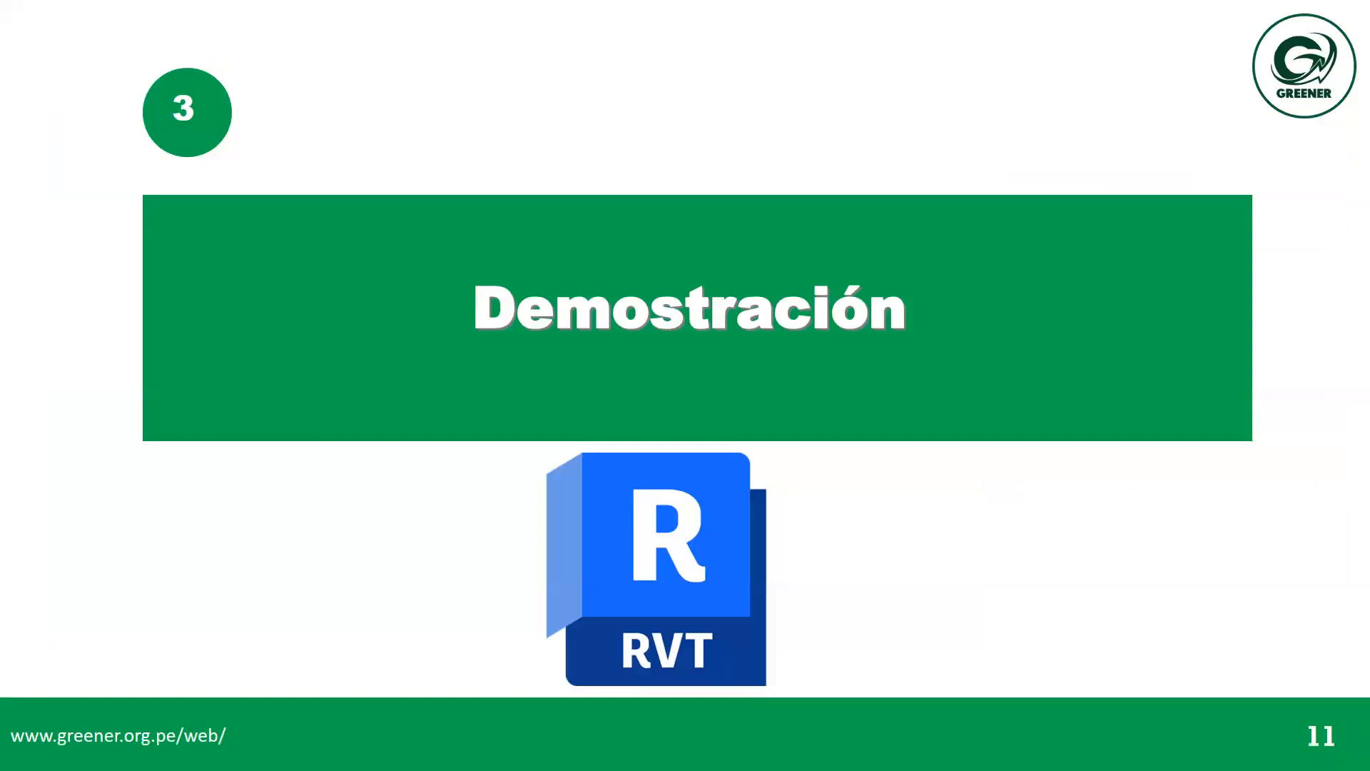
key("Escape")
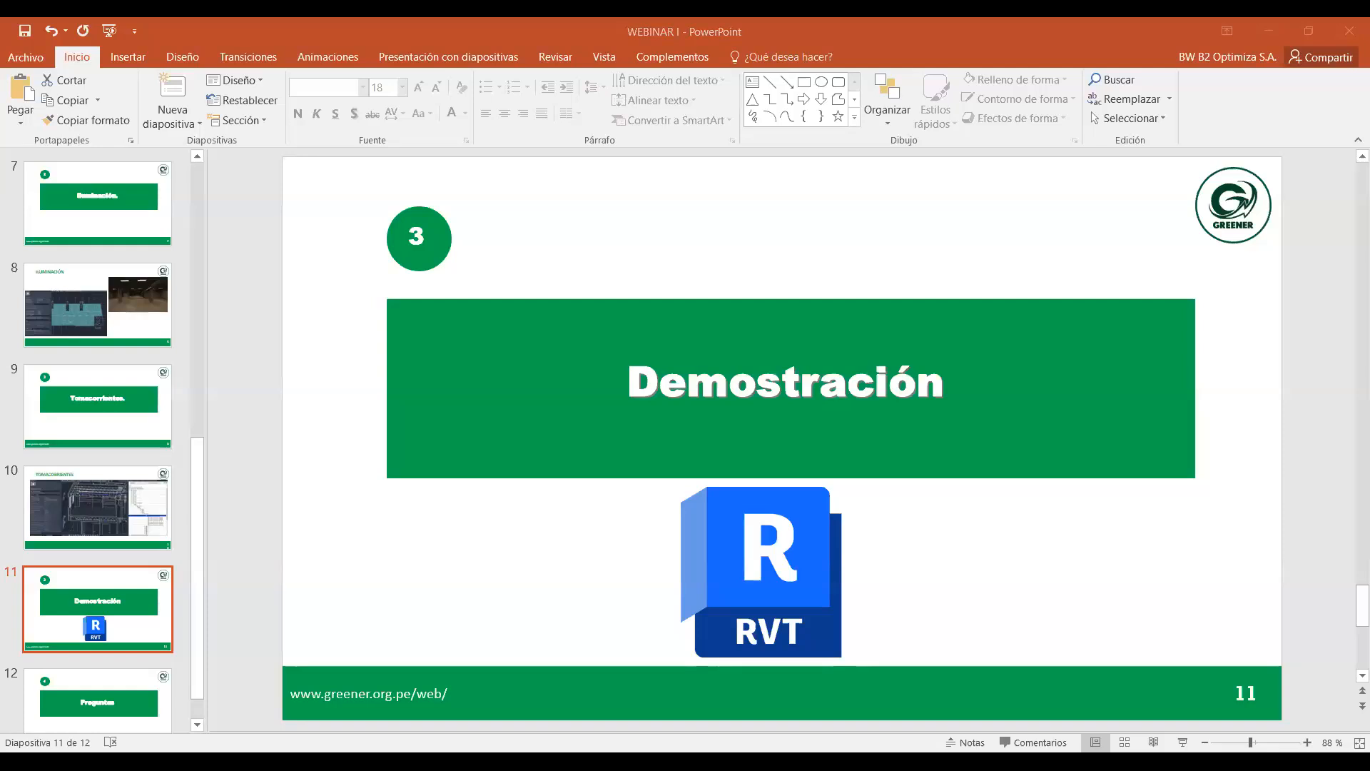
key("alt+Tab")
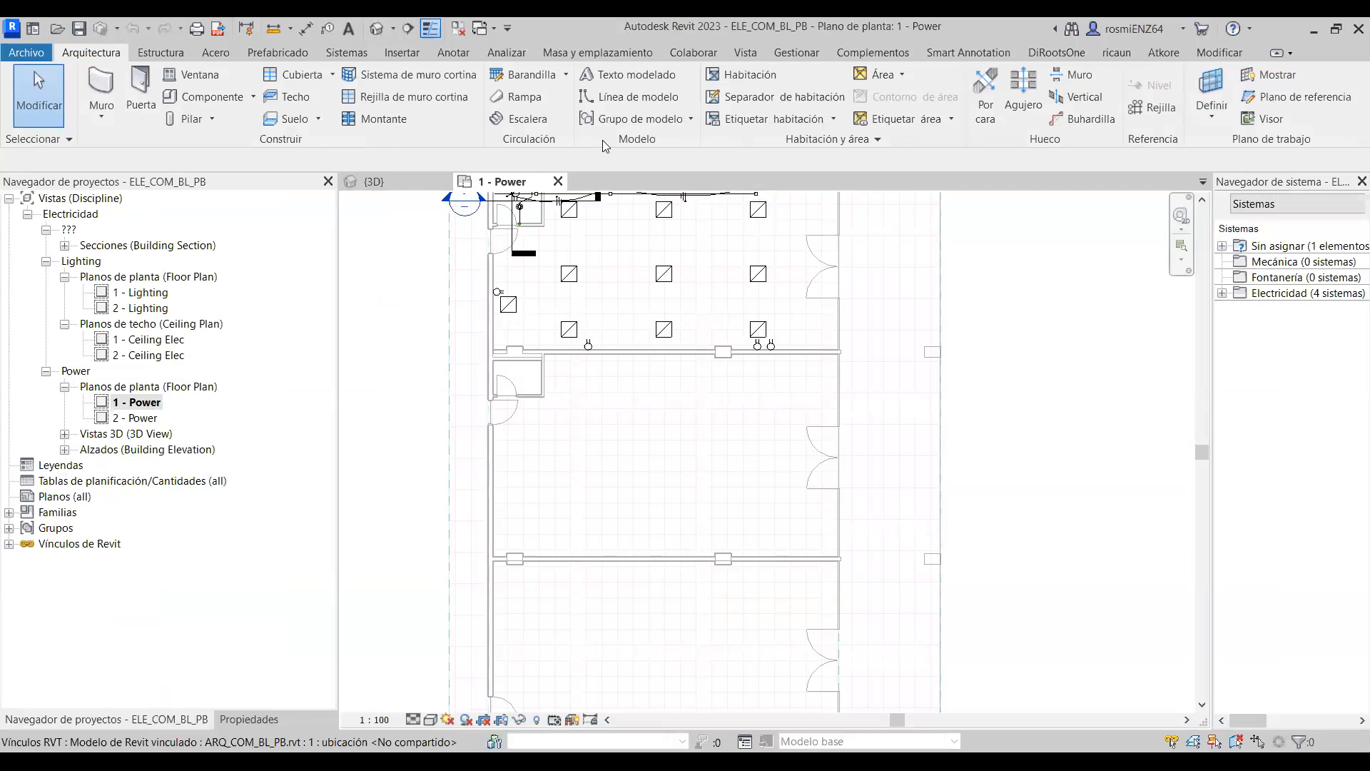
Open the {3D} view and turn off its section box.
scroll(640, 471, "down", 2)
scroll(488, 479, "down", 2)
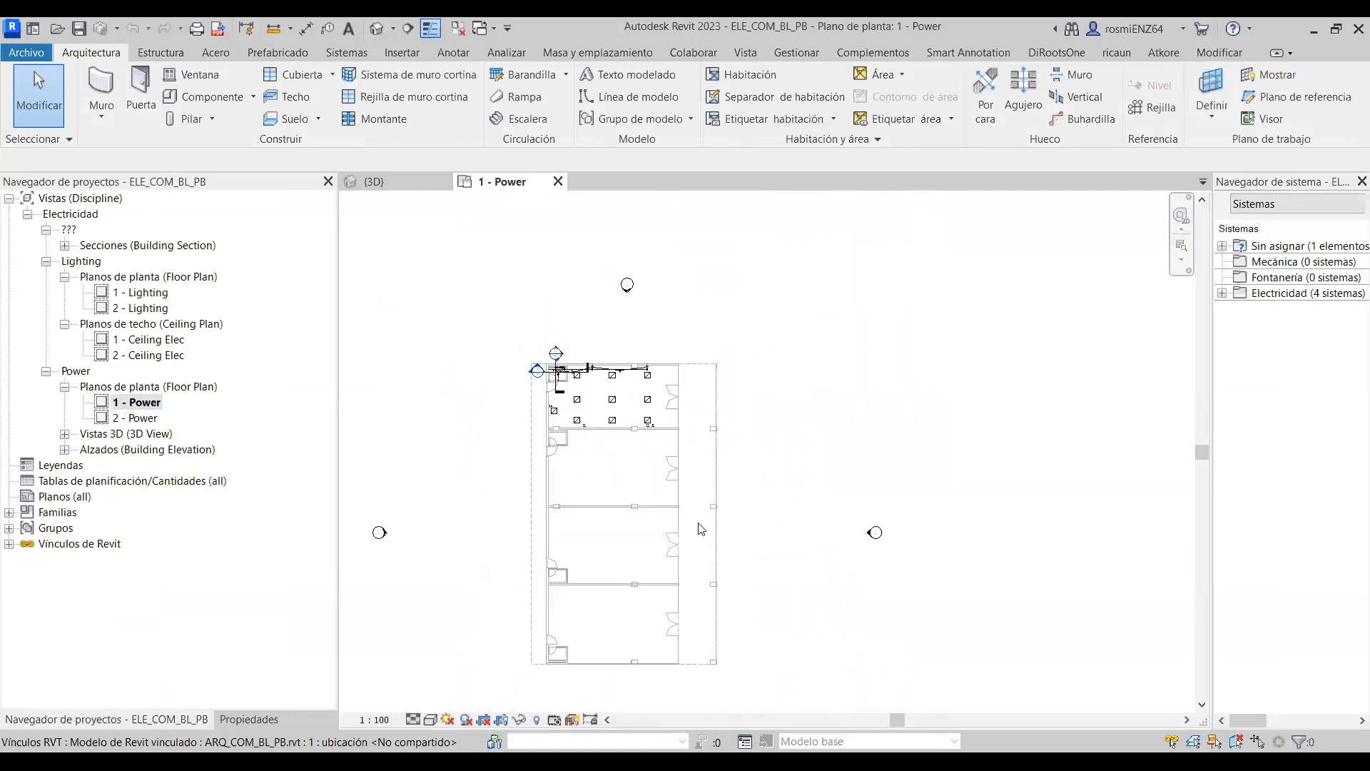
scroll(859, 568, "up", 1)
scroll(673, 461, "up", 3)
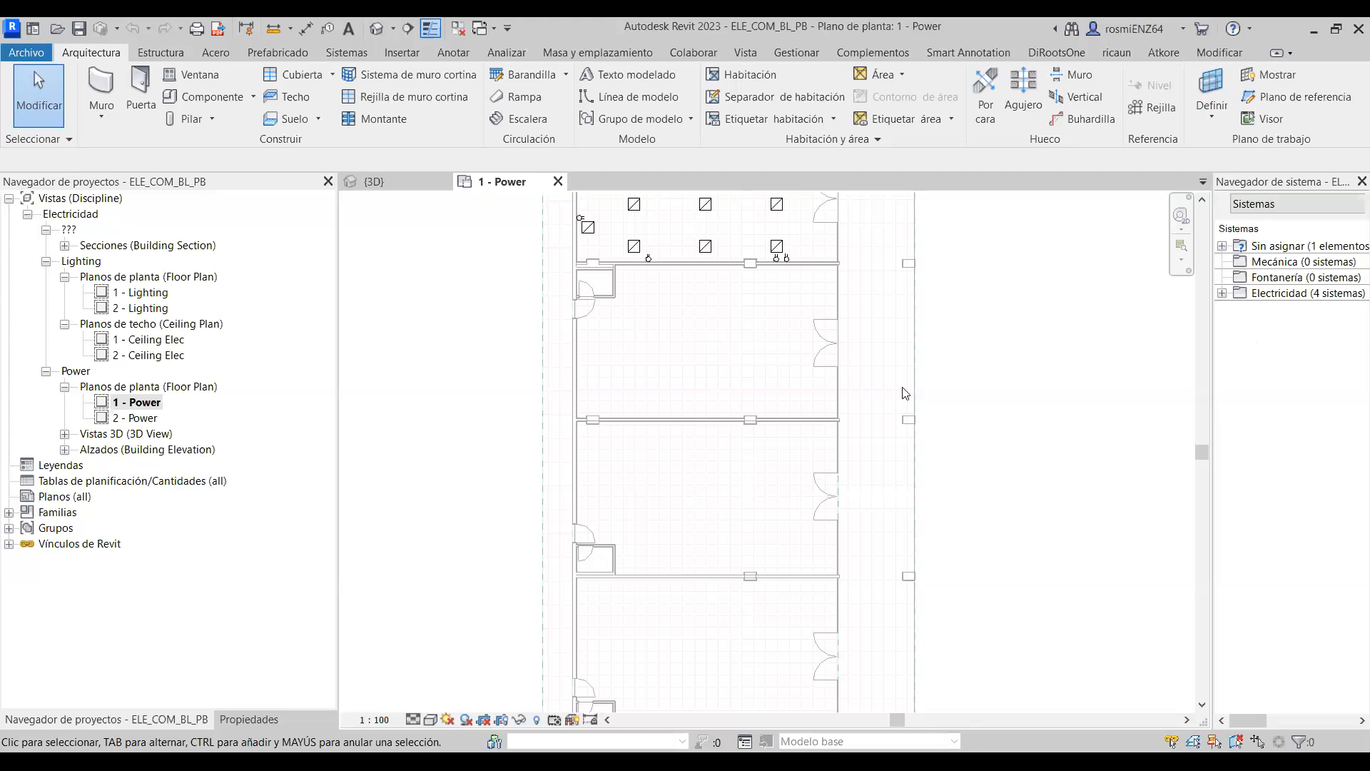
scroll(856, 360, "down", 2)
middle_click_drag(816, 333, 695, 392)
left_click(388, 185)
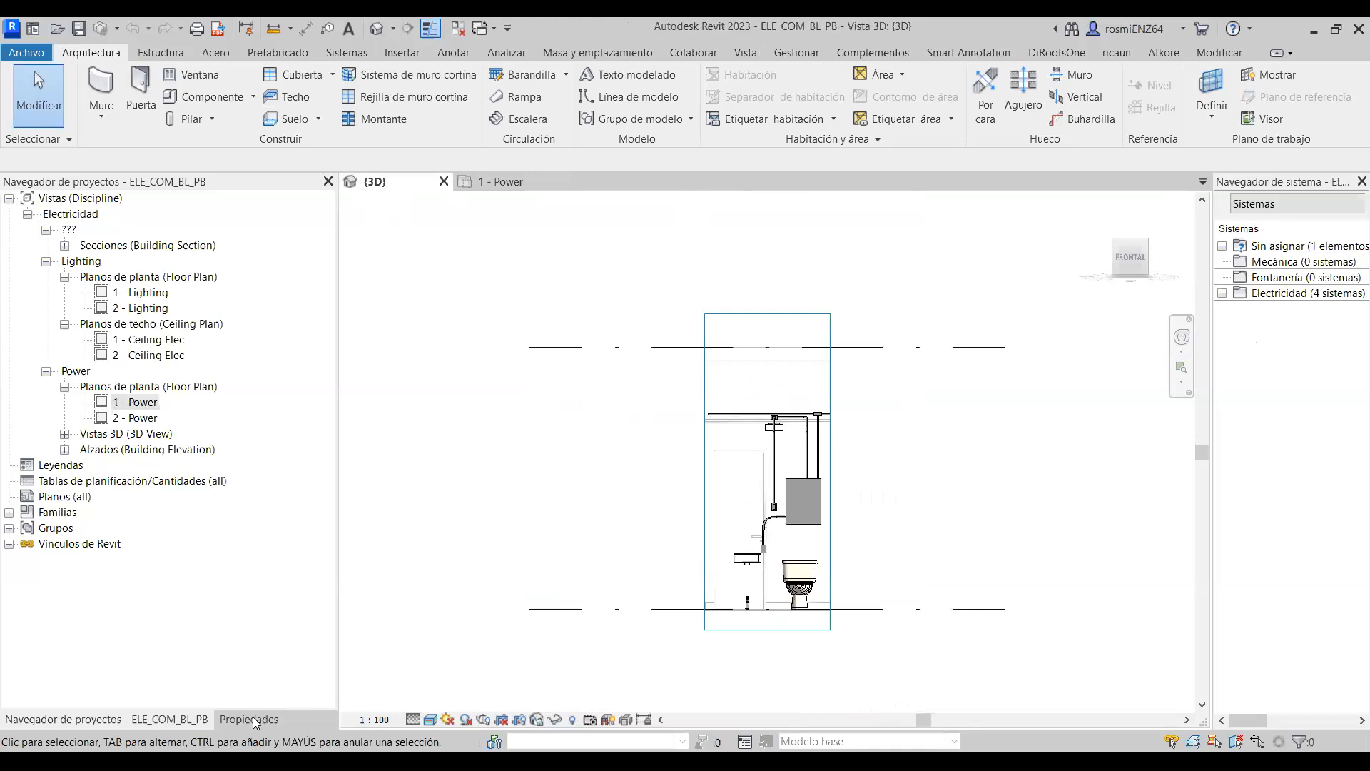
left_click(253, 719)
left_click(164, 625)
left_click(165, 625)
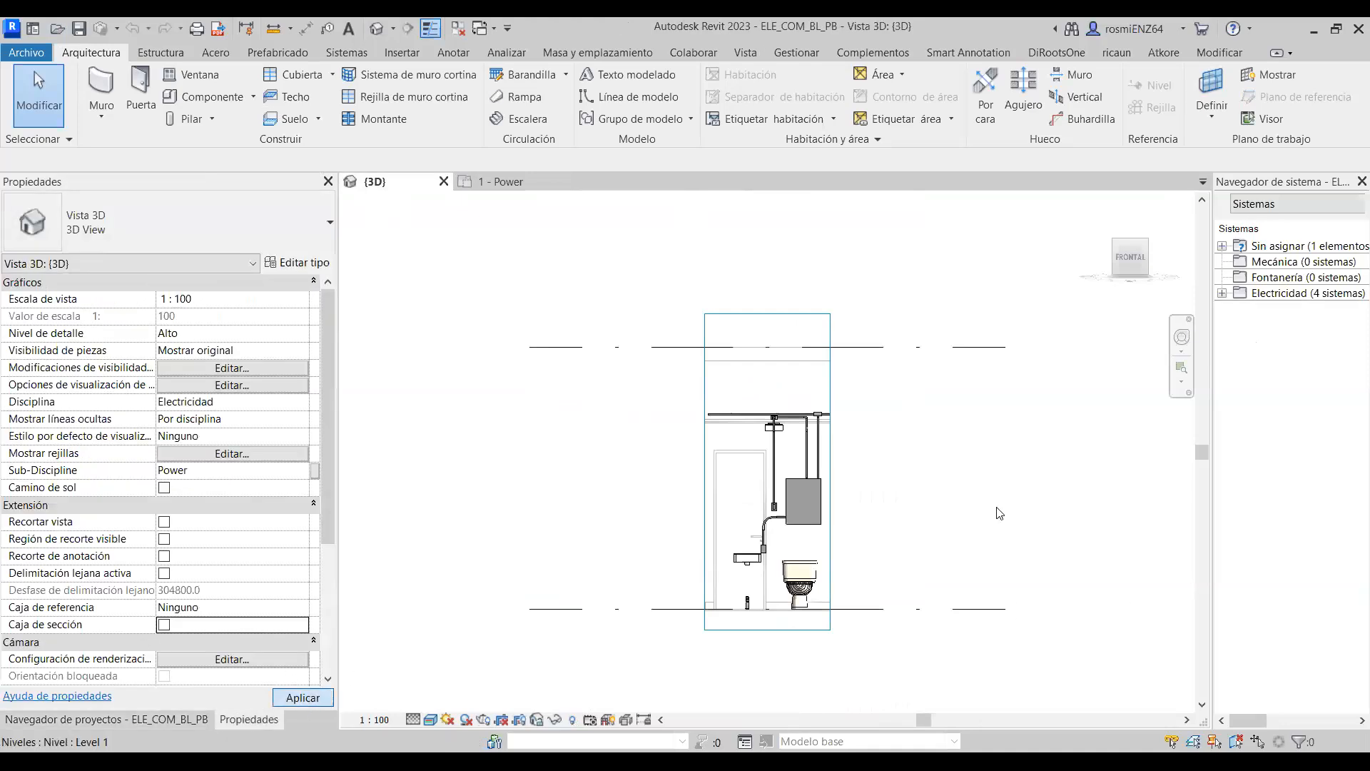
Examine the conduits, panel, light fixtures and receptacles of the electrical model in 3D.
middle_click_drag(574, 218, 596, 375, "shift")
scroll(592, 382, "down", 5)
scroll(592, 389, "up", 10)
scroll(612, 505, "down", 5)
middle_click_drag(645, 571, 464, 408, "shift")
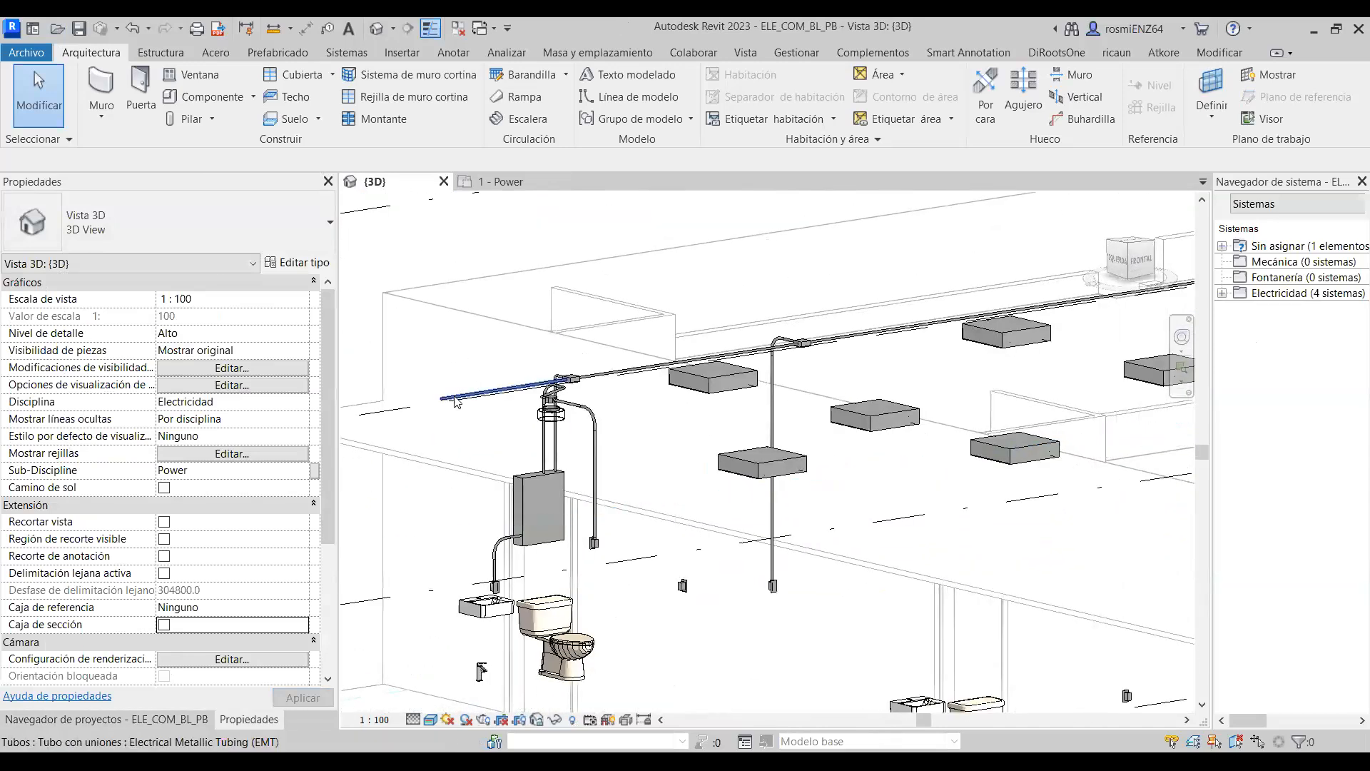
middle_click_drag(493, 528, 539, 462, "shift")
middle_click_drag(521, 456, 688, 428)
Return to the 1 - Power floor plan and select circuit 1 of Panel 1 under Electricidad > Potencia in the System Browser.
left_click(500, 184)
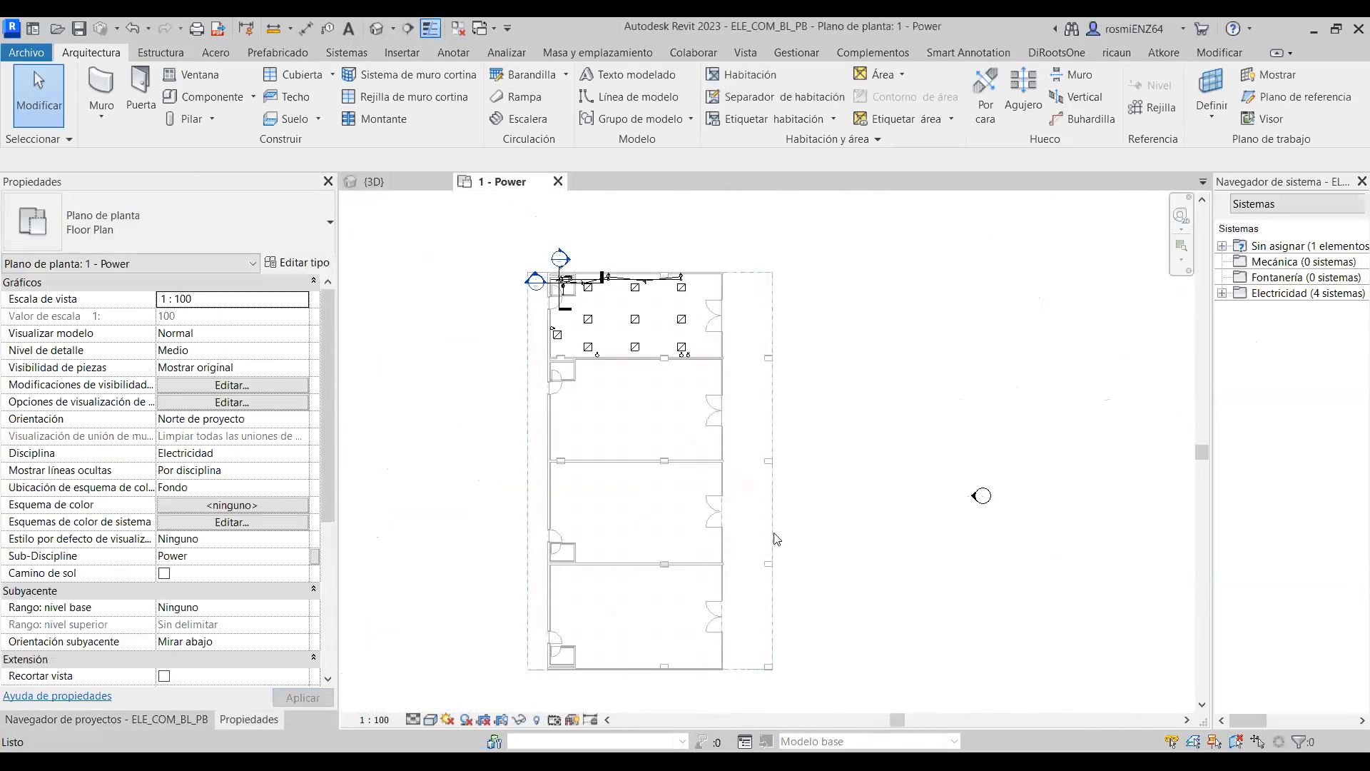
scroll(678, 289, "up", 3)
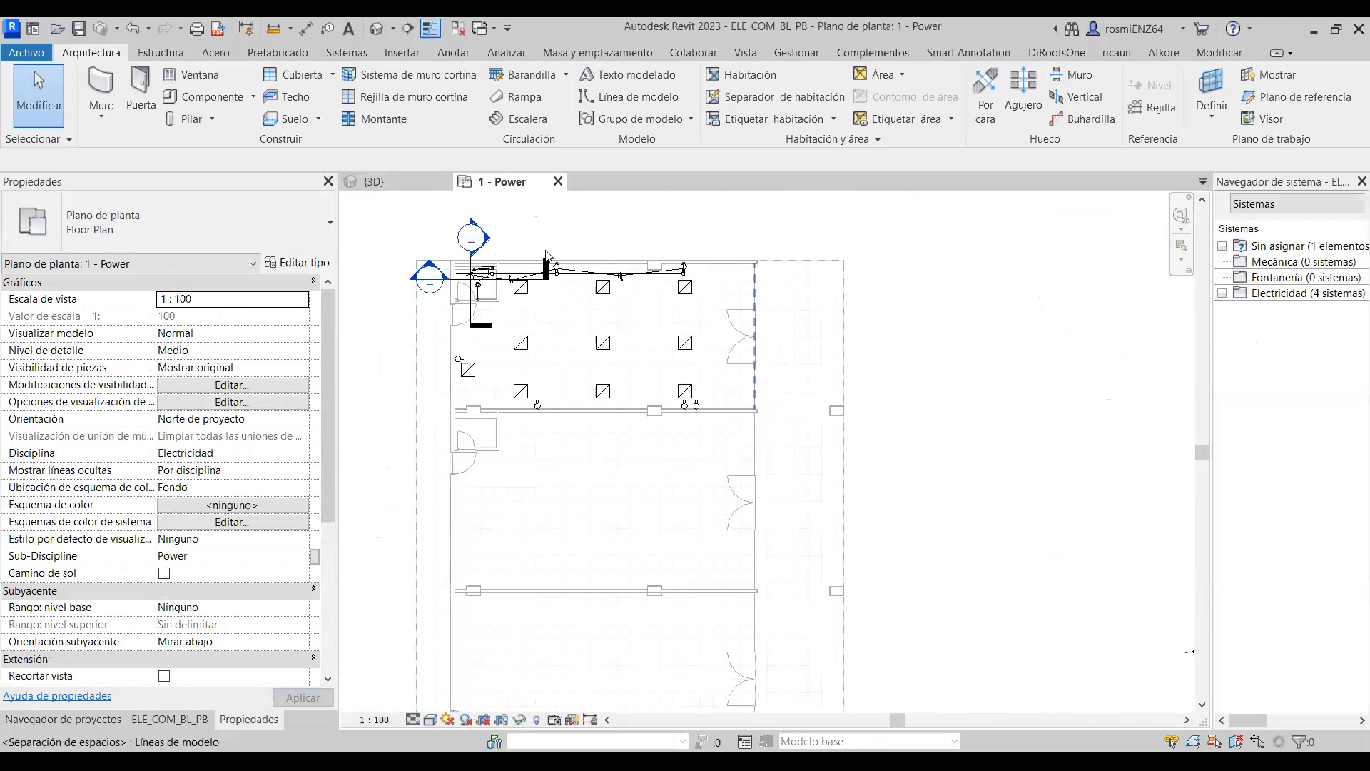
left_click(1222, 294)
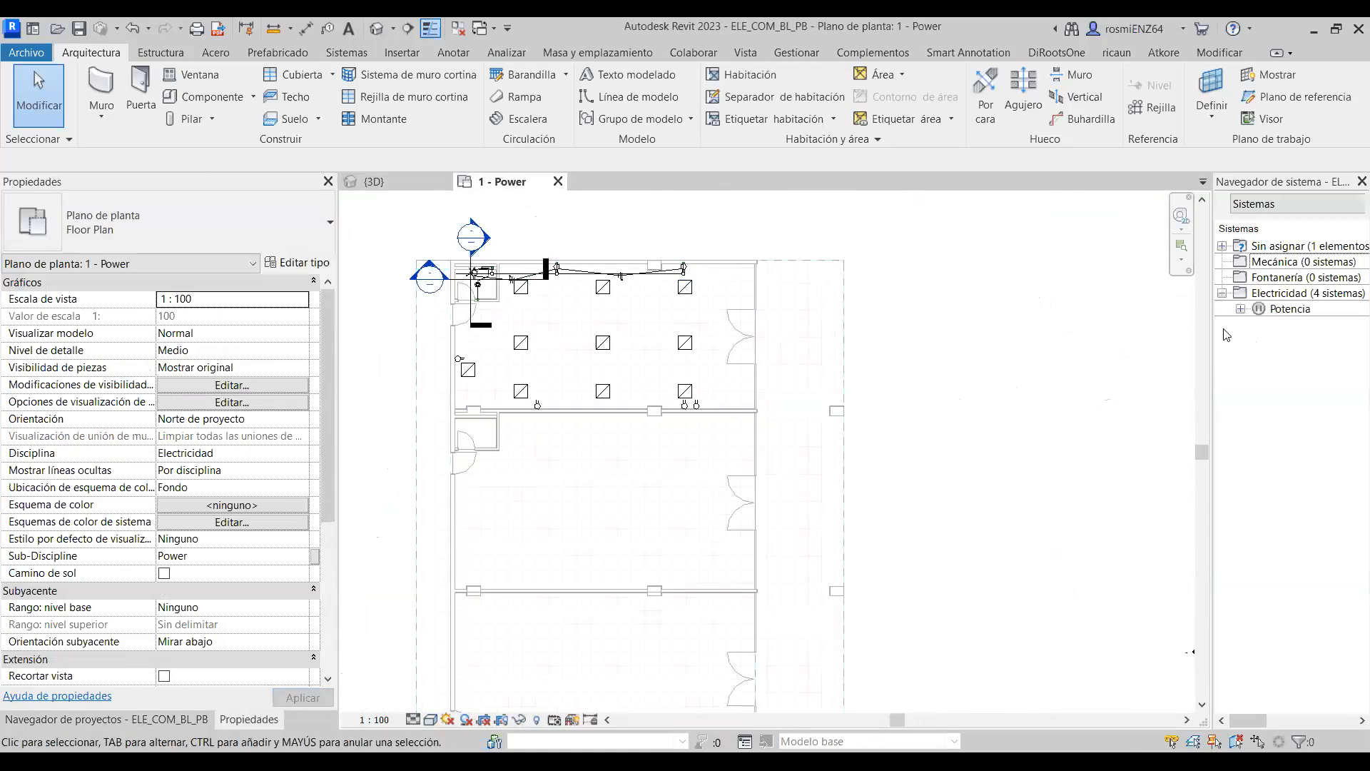
left_click(1240, 309)
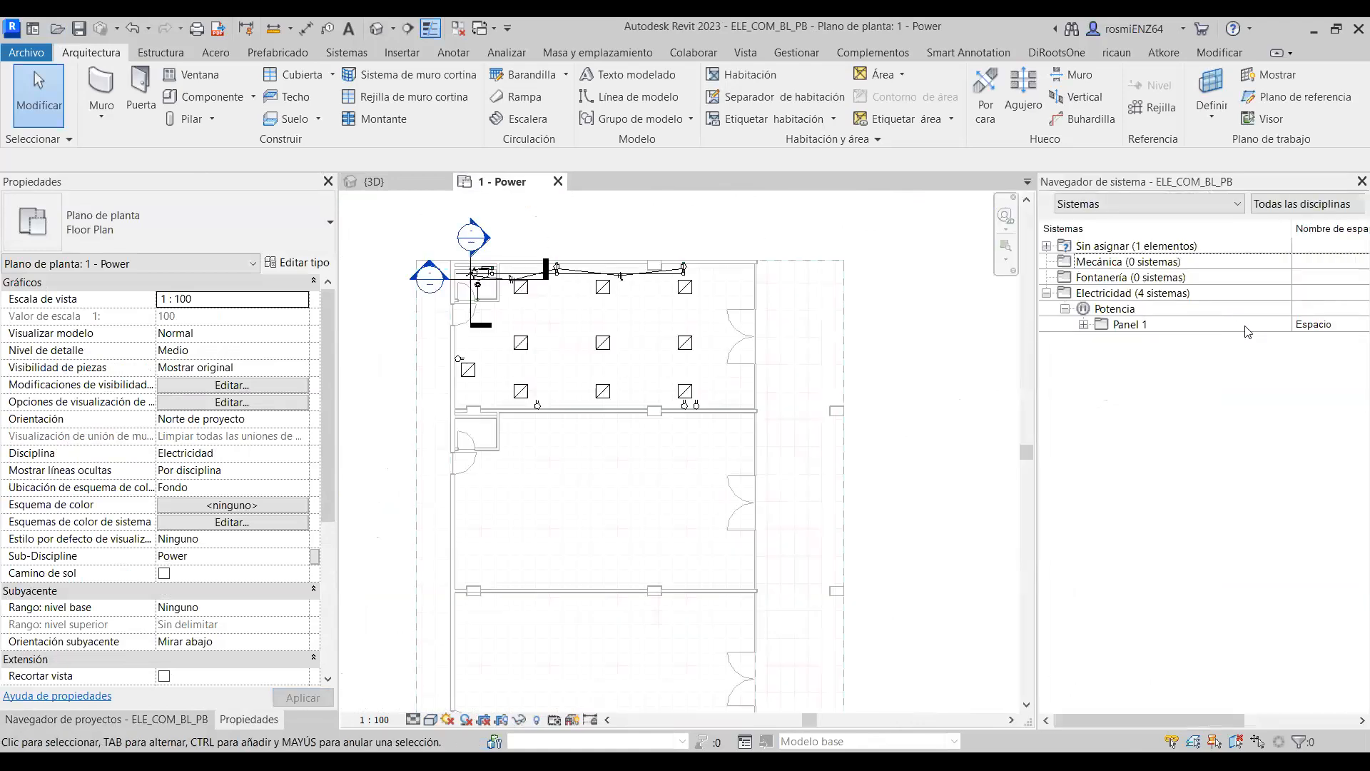
left_click(1085, 325)
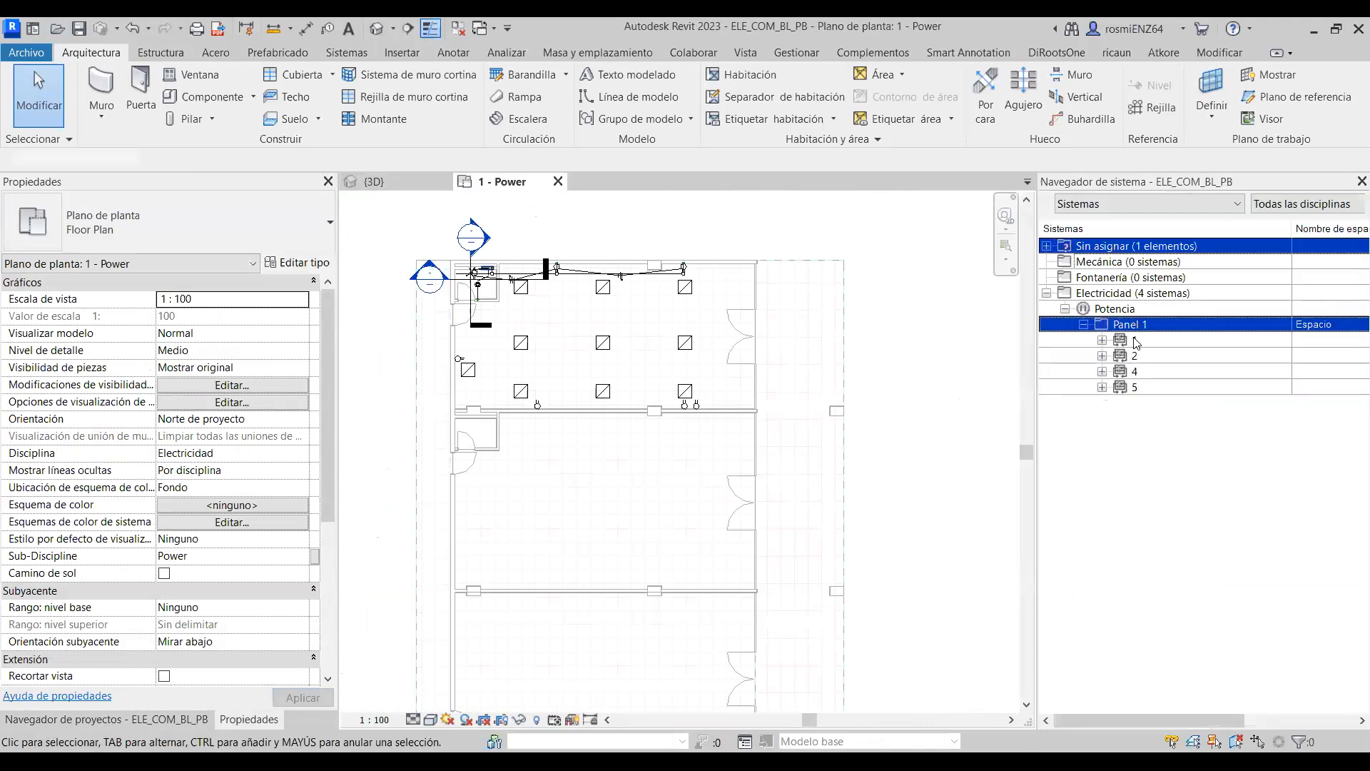
left_click(1107, 344)
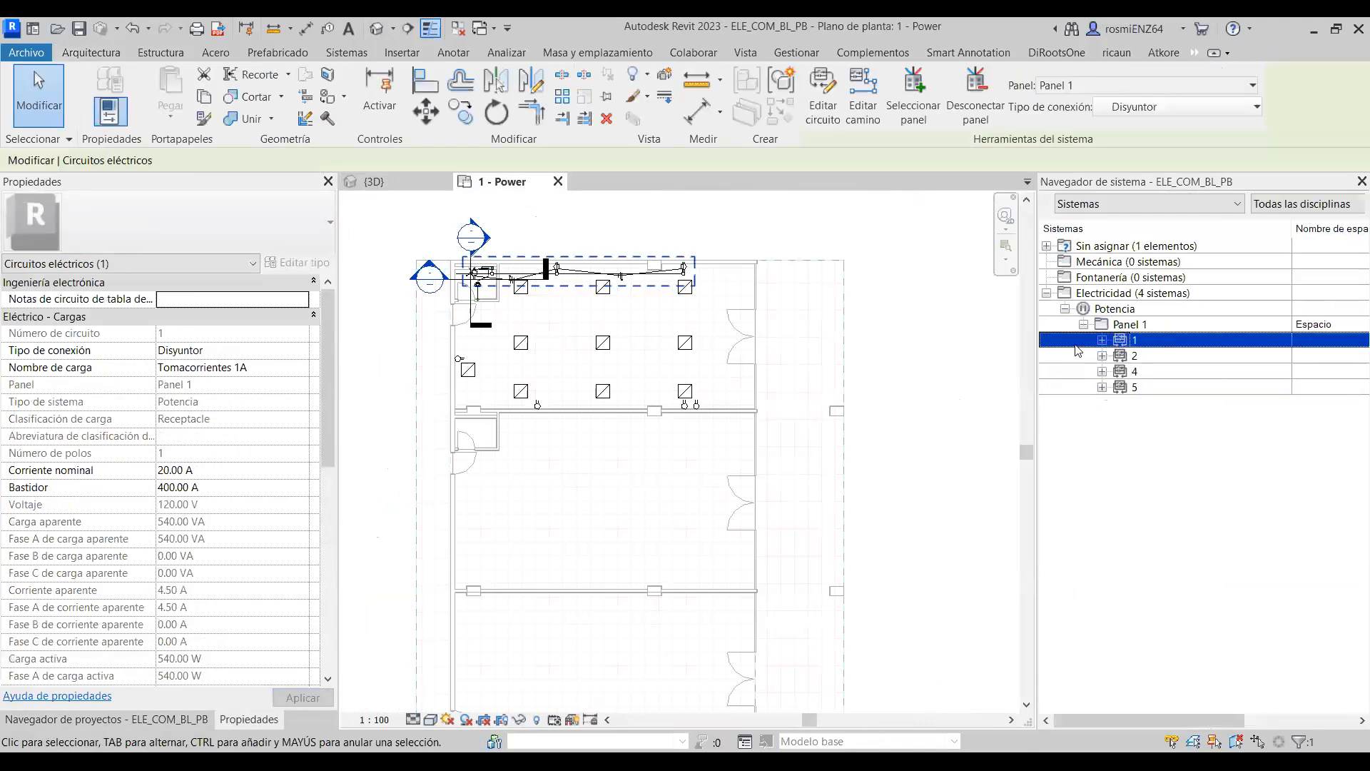
Review the load properties of circuit 1 of Panel 1, including its load name, voltage, current and active load.
scroll(330, 357, "down", 3)
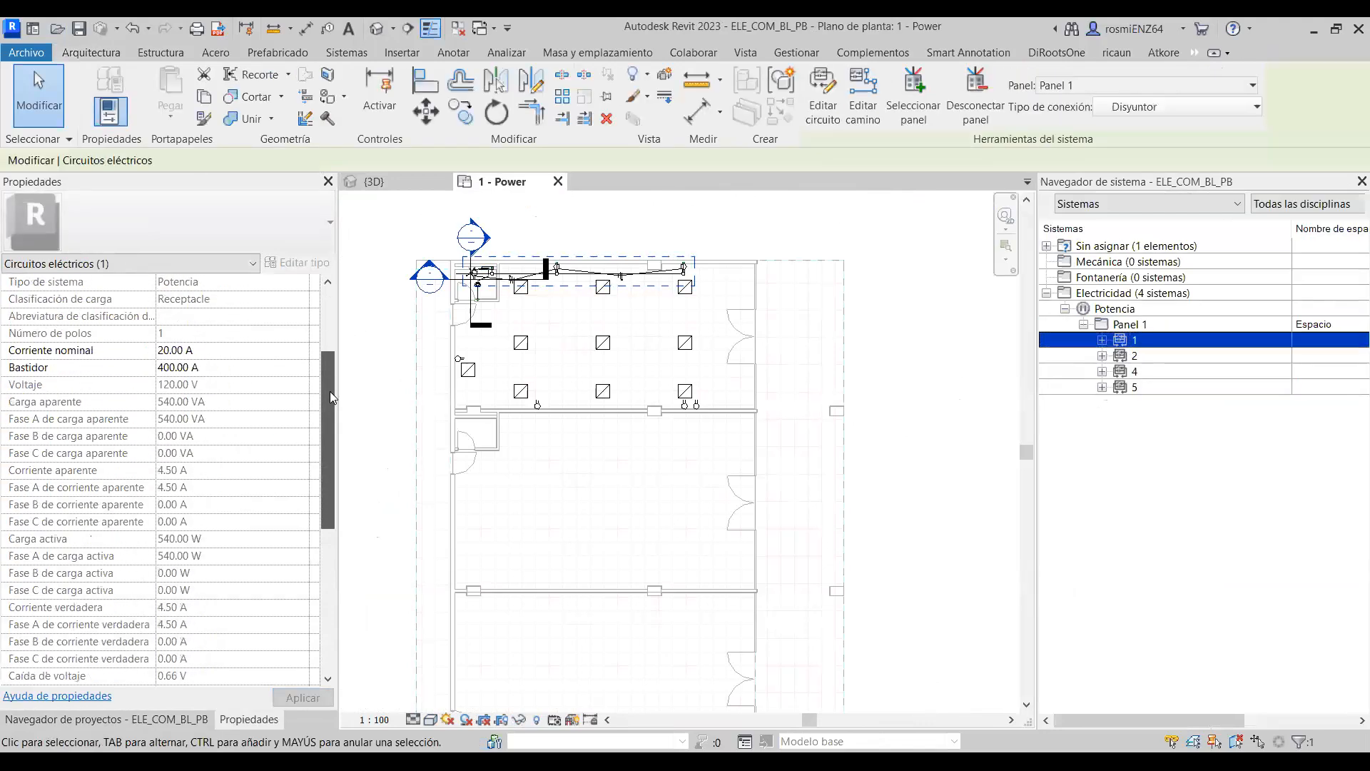
left_click_drag(330, 368, 327, 332)
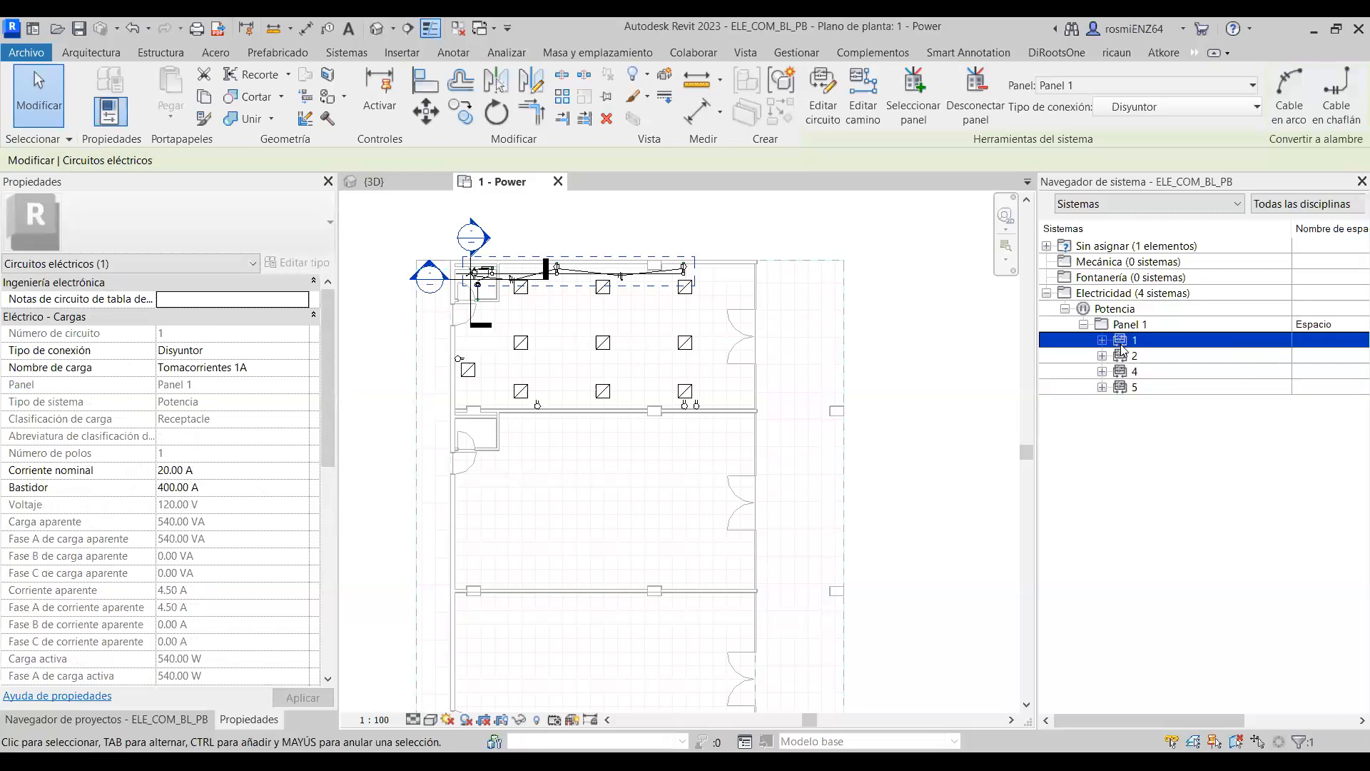
scroll(232, 606, "down", 2)
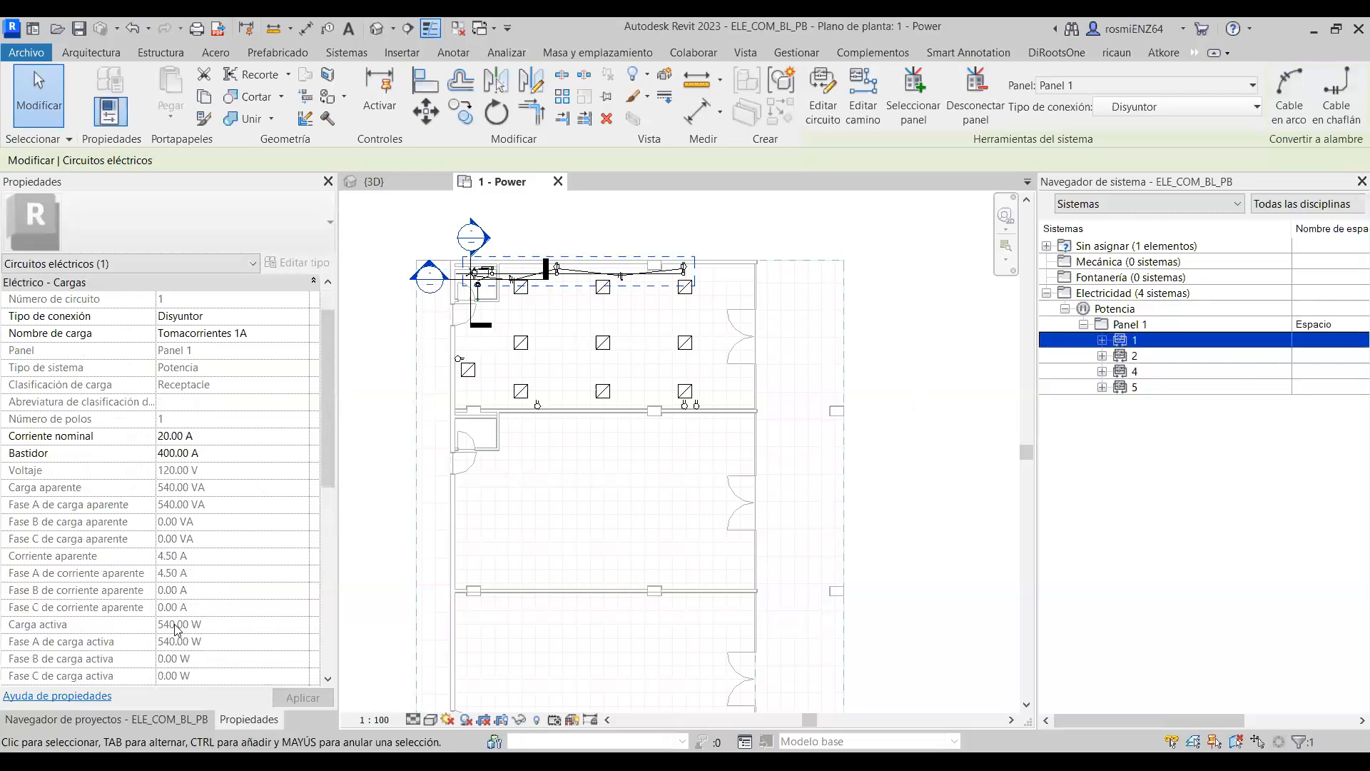
left_click(844, 363)
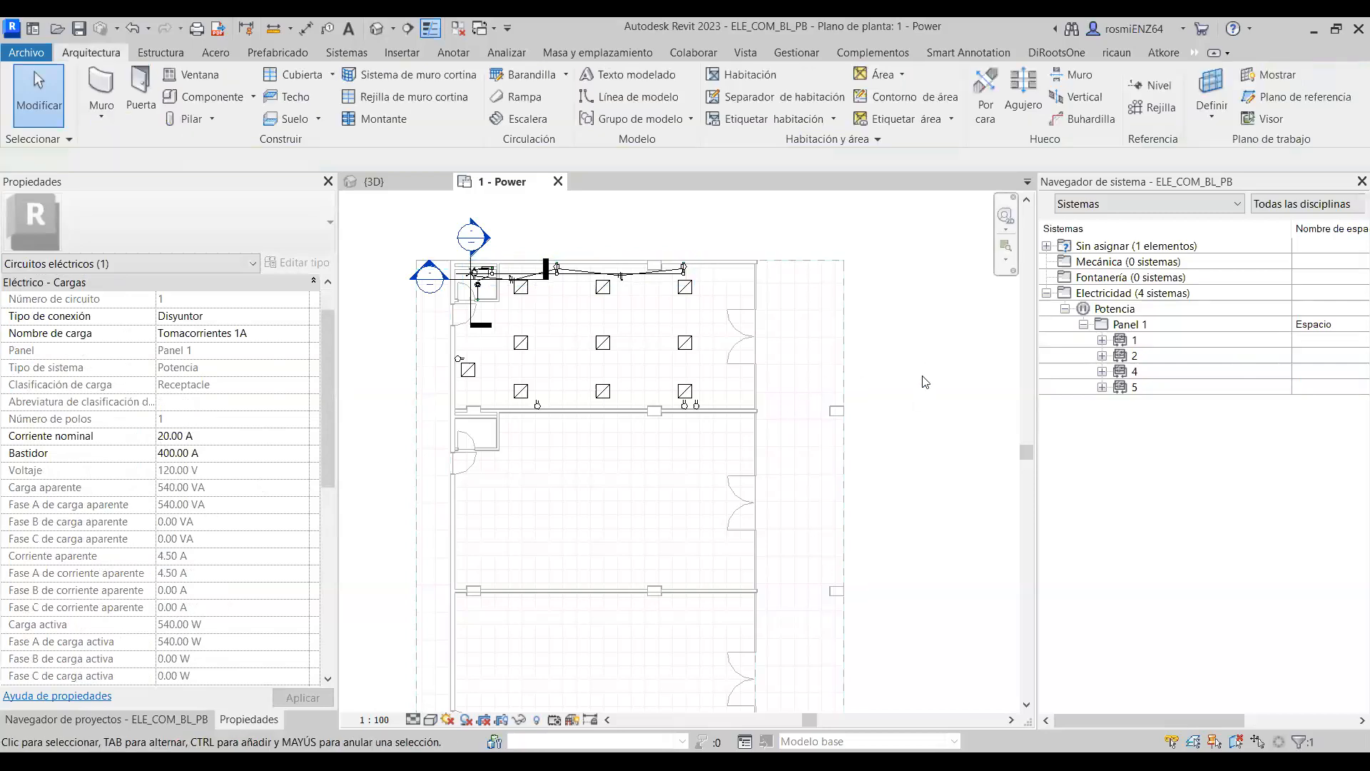
Set the 1 - Power plan's detail level to Alto and show the two adjacent receptacles on the first unit's lower wall up close.
scroll(705, 414, "up", 3)
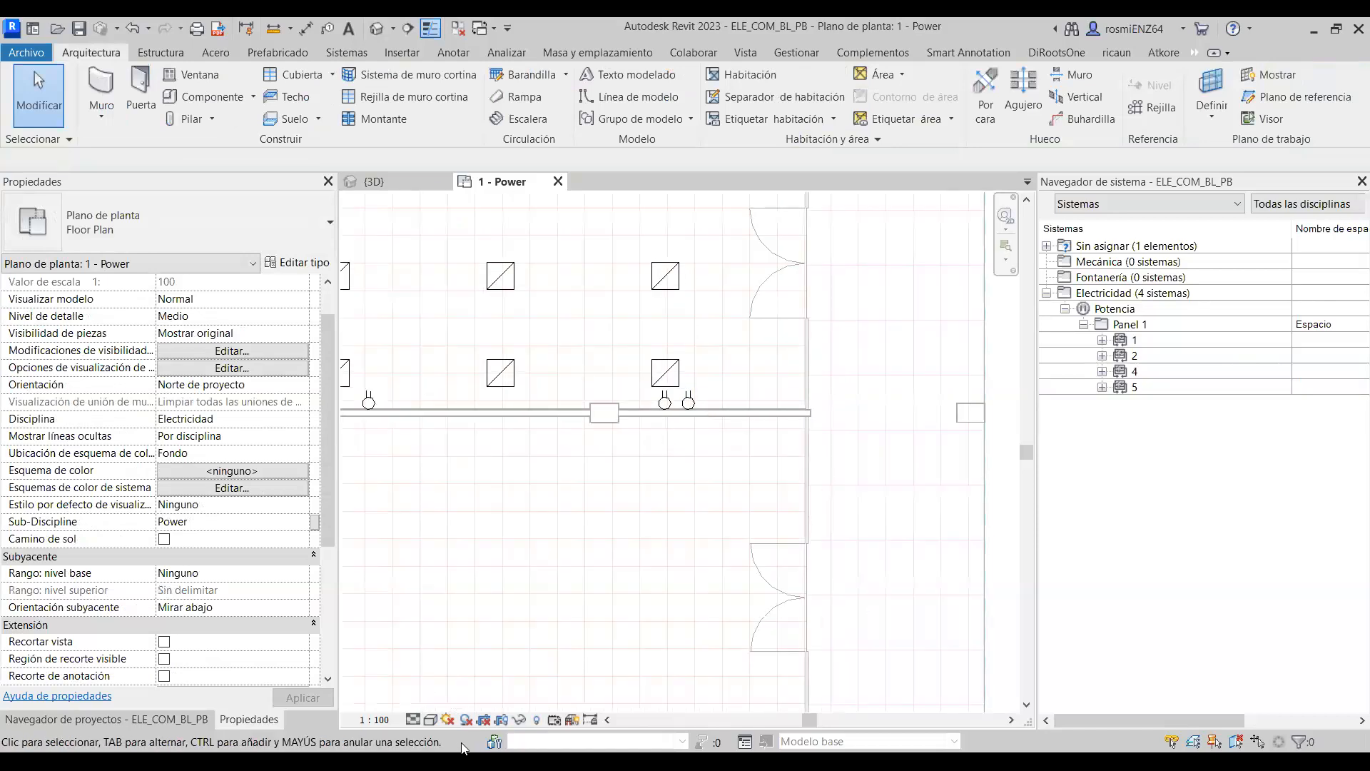
scroll(653, 548, "down", 2)
middle_click_drag(640, 540, 708, 529)
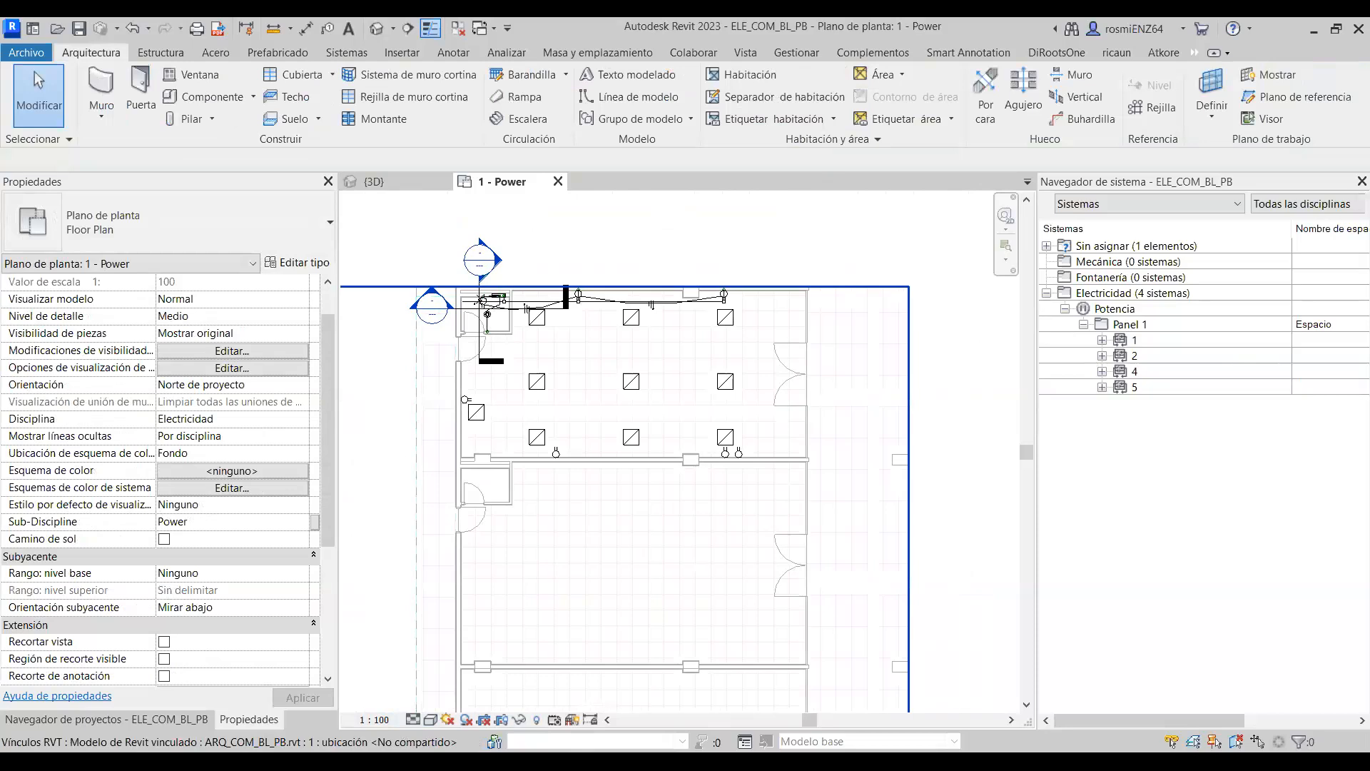
left_click(414, 720)
left_click(431, 700)
scroll(755, 475, "up", 5)
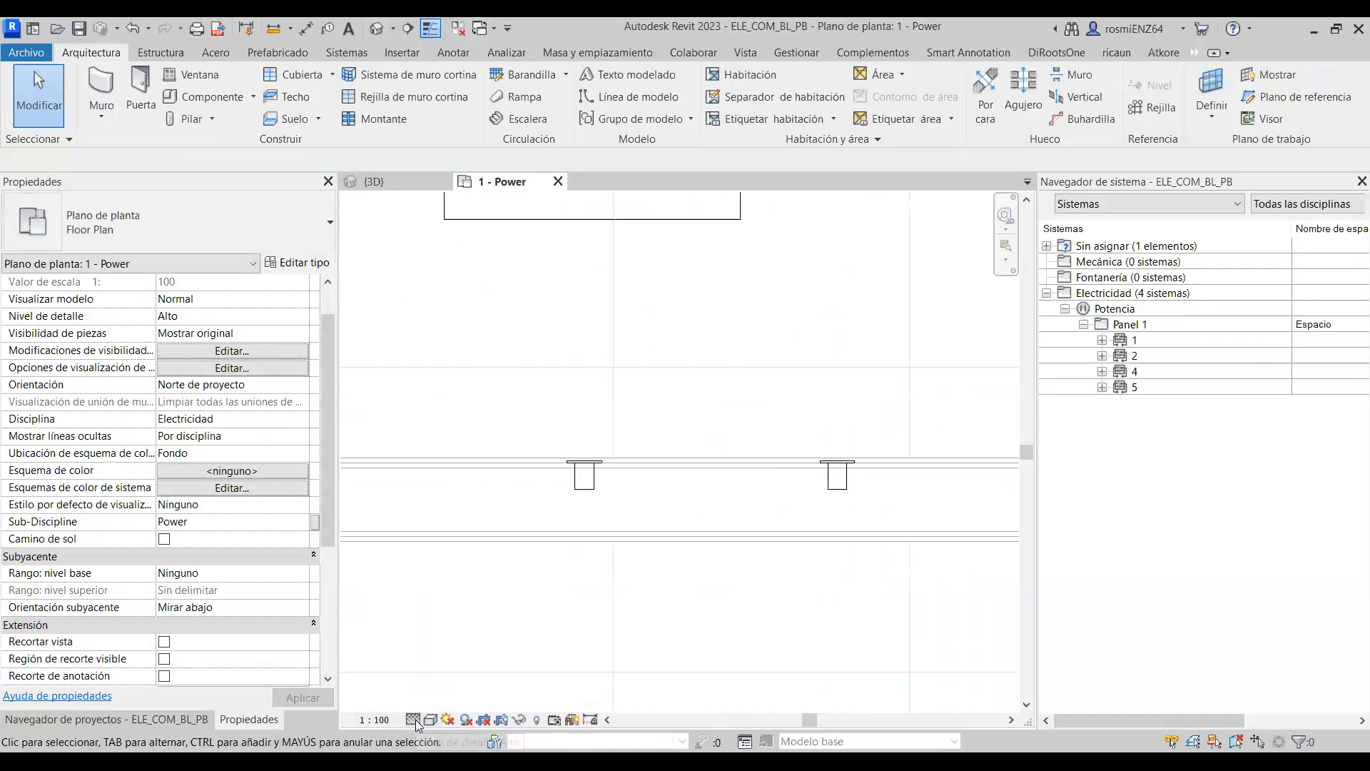
Inspect the properties of the right-hand duplex receptacle of the adjacent pair on the first unit's lower wall.
left_click(822, 492)
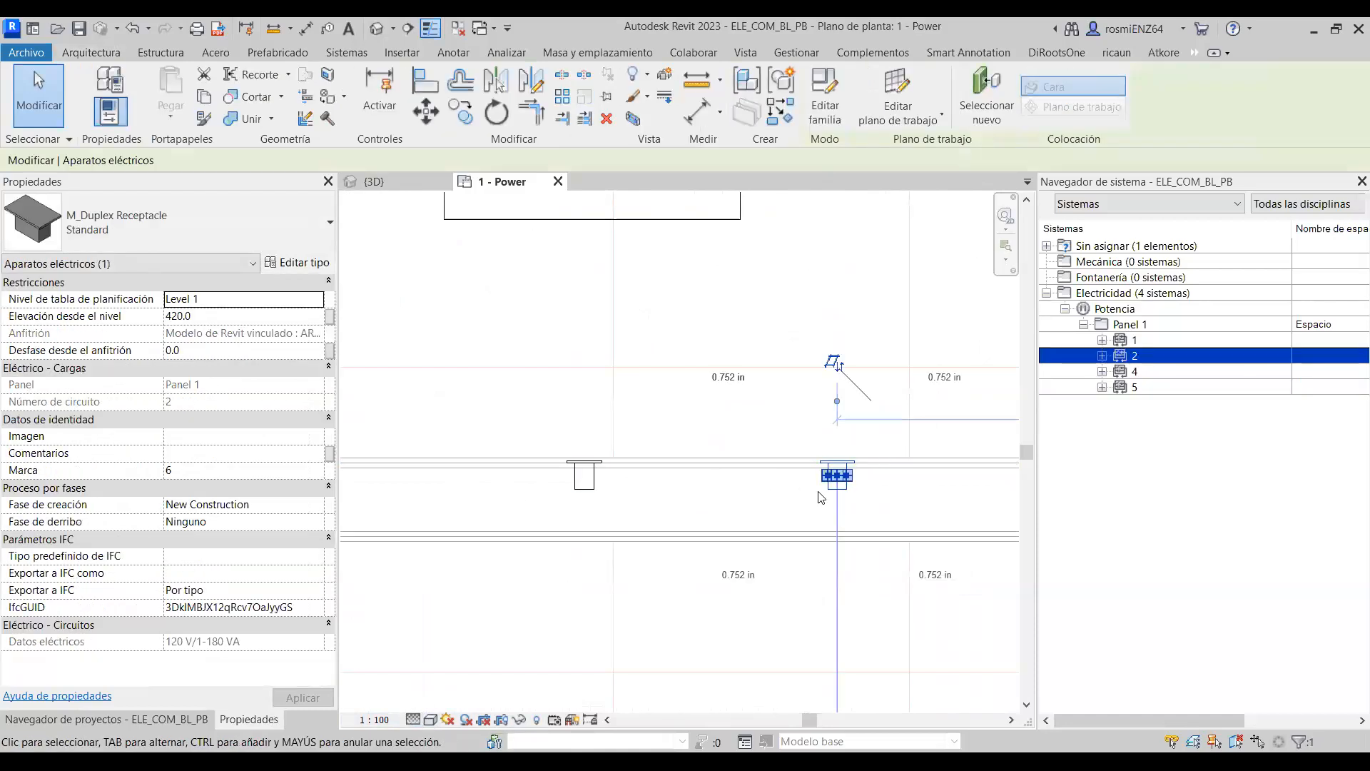
key("Escape")
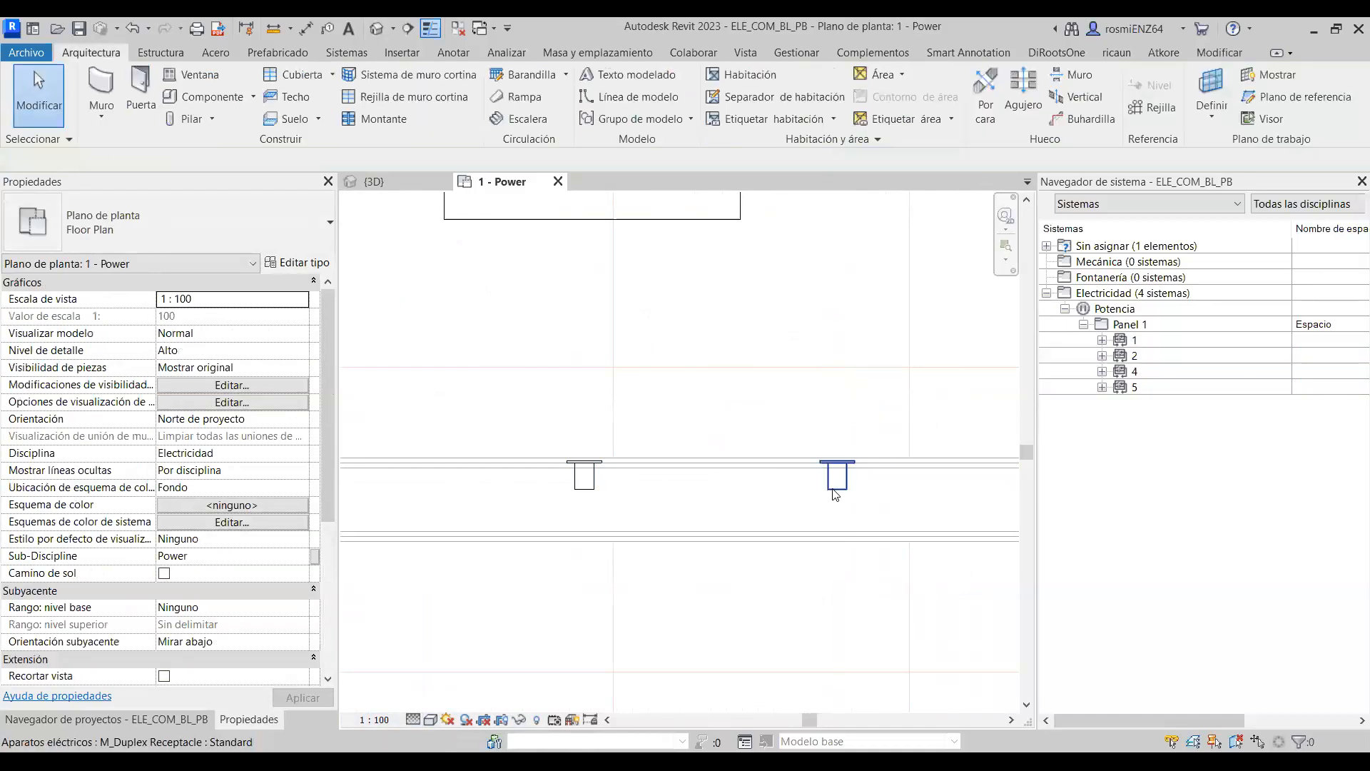
left_click(835, 493)
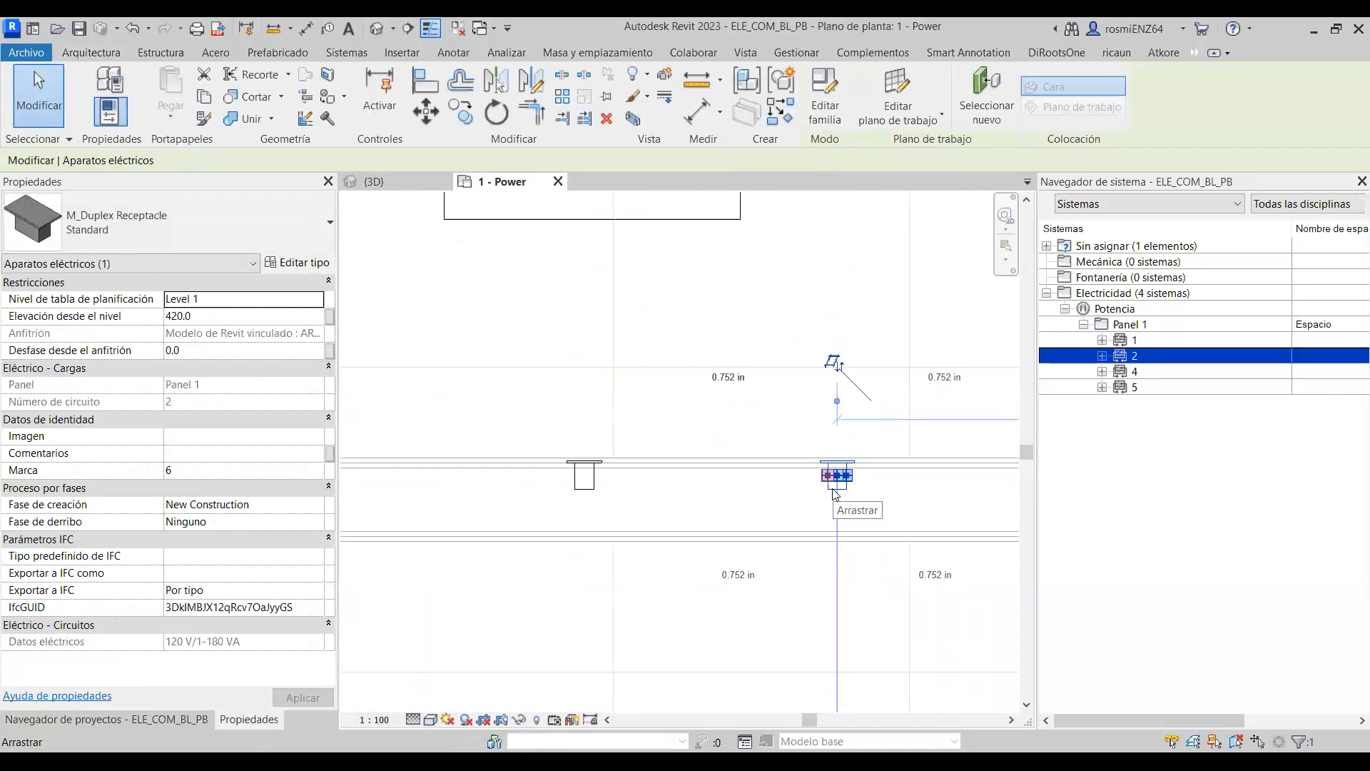
key("Escape")
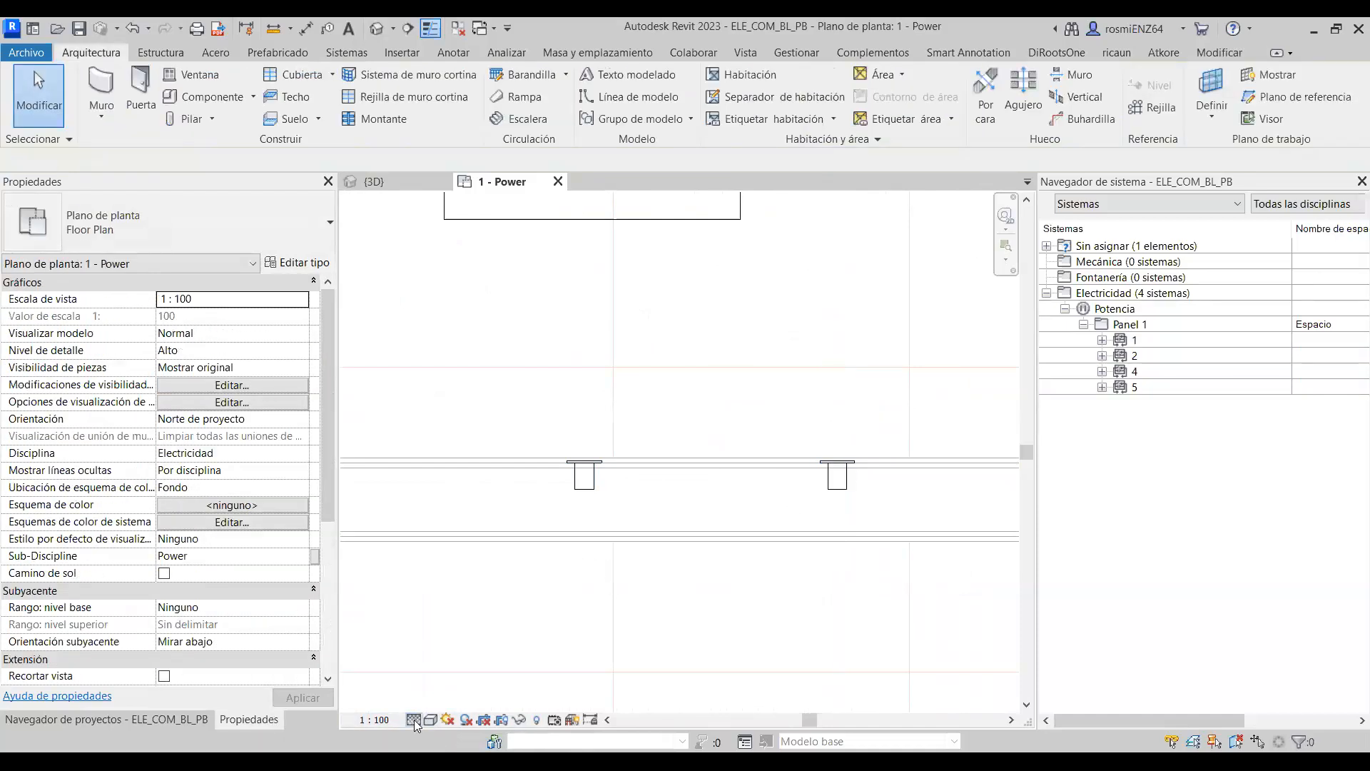
Set the 1 - Power plan's detail level back to Medio.
left_click(431, 720)
left_click(431, 683)
scroll(614, 564, "down", 3)
scroll(657, 565, "down", 5)
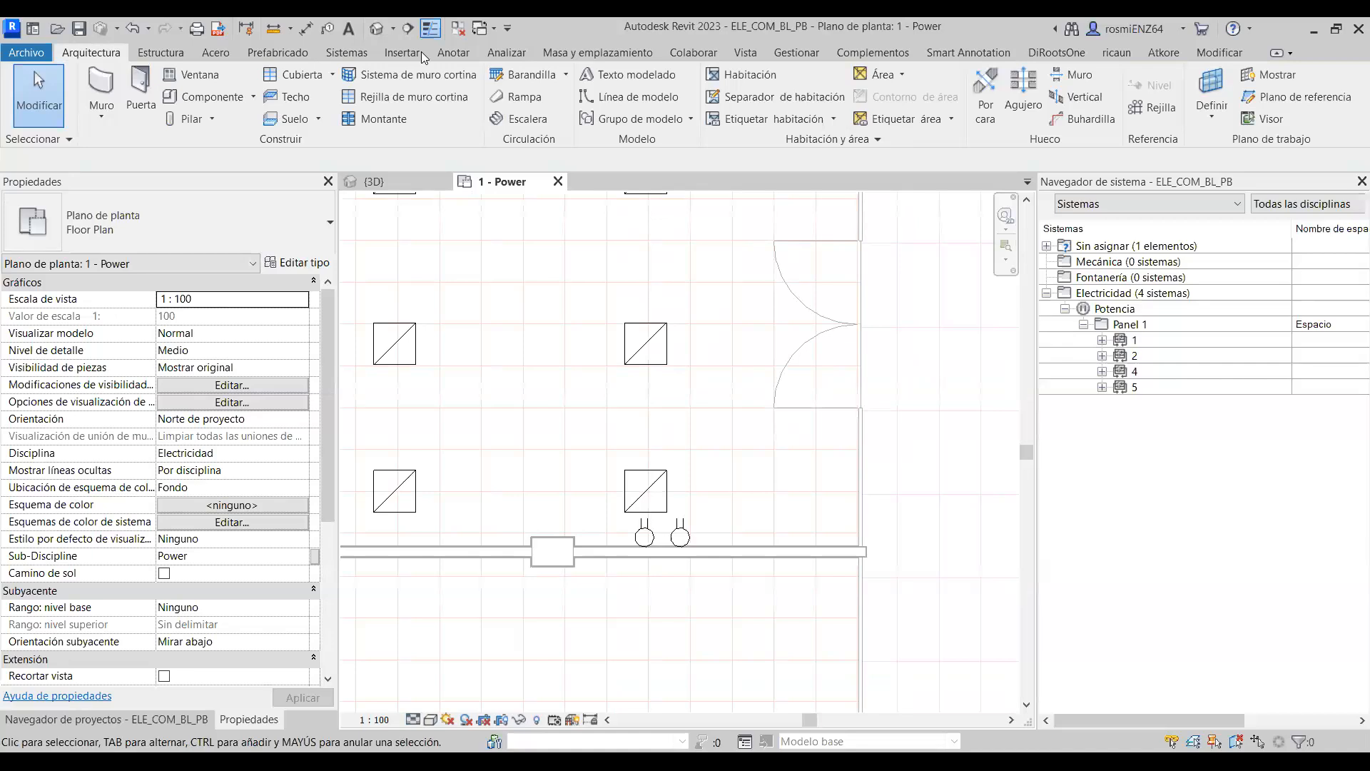
Place an aligned dimension below the wall from the right-hand receptacle to the line of the double-door wall.
left_click(306, 28)
scroll(792, 560, "up", 2)
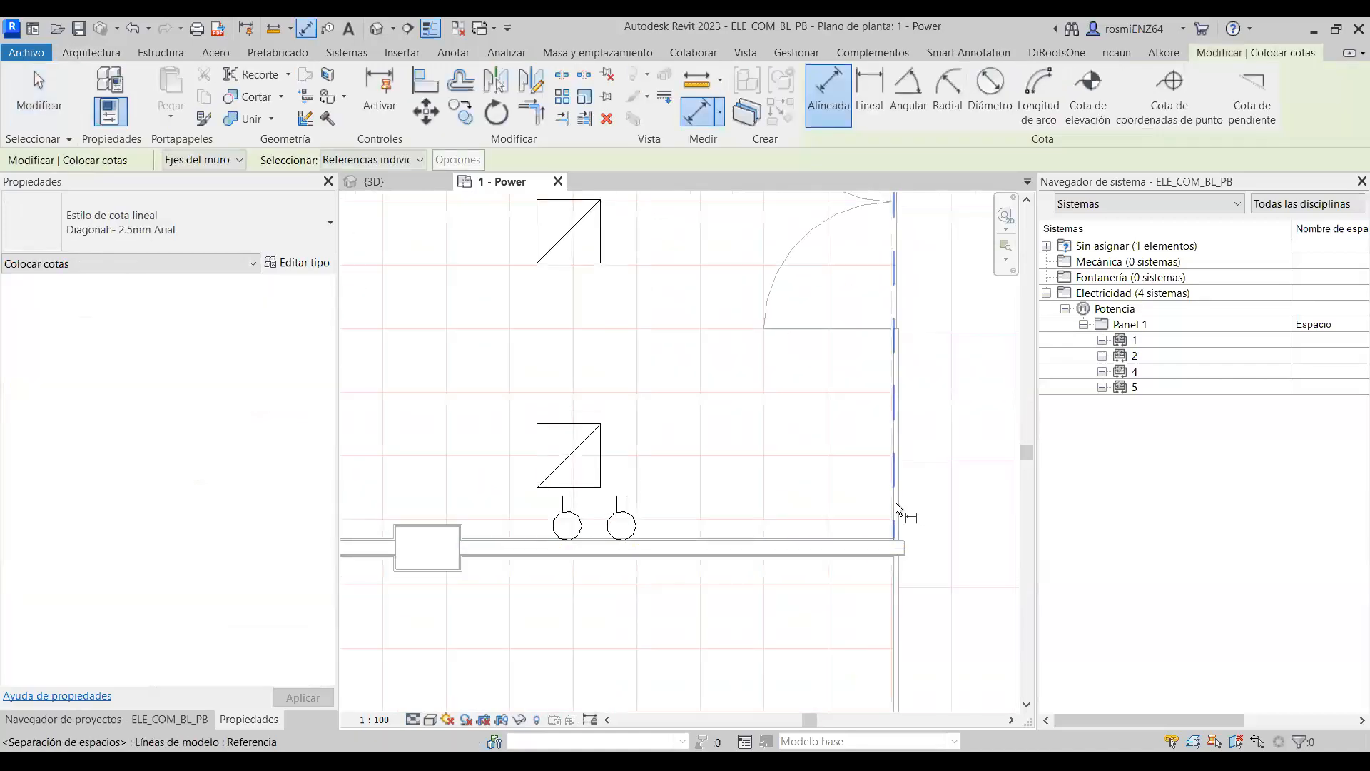
left_click(623, 540)
scroll(690, 539, "down", 2)
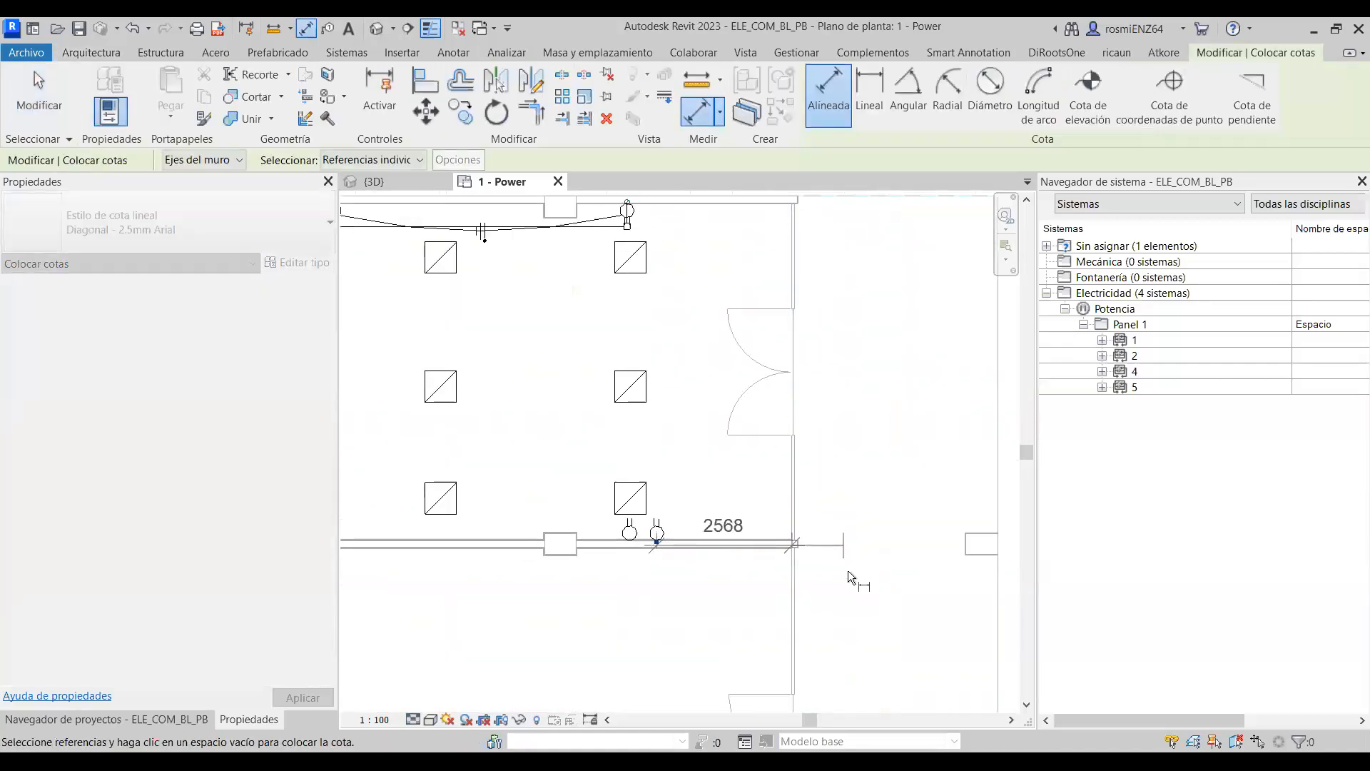
middle_click_drag(974, 608, 804, 587)
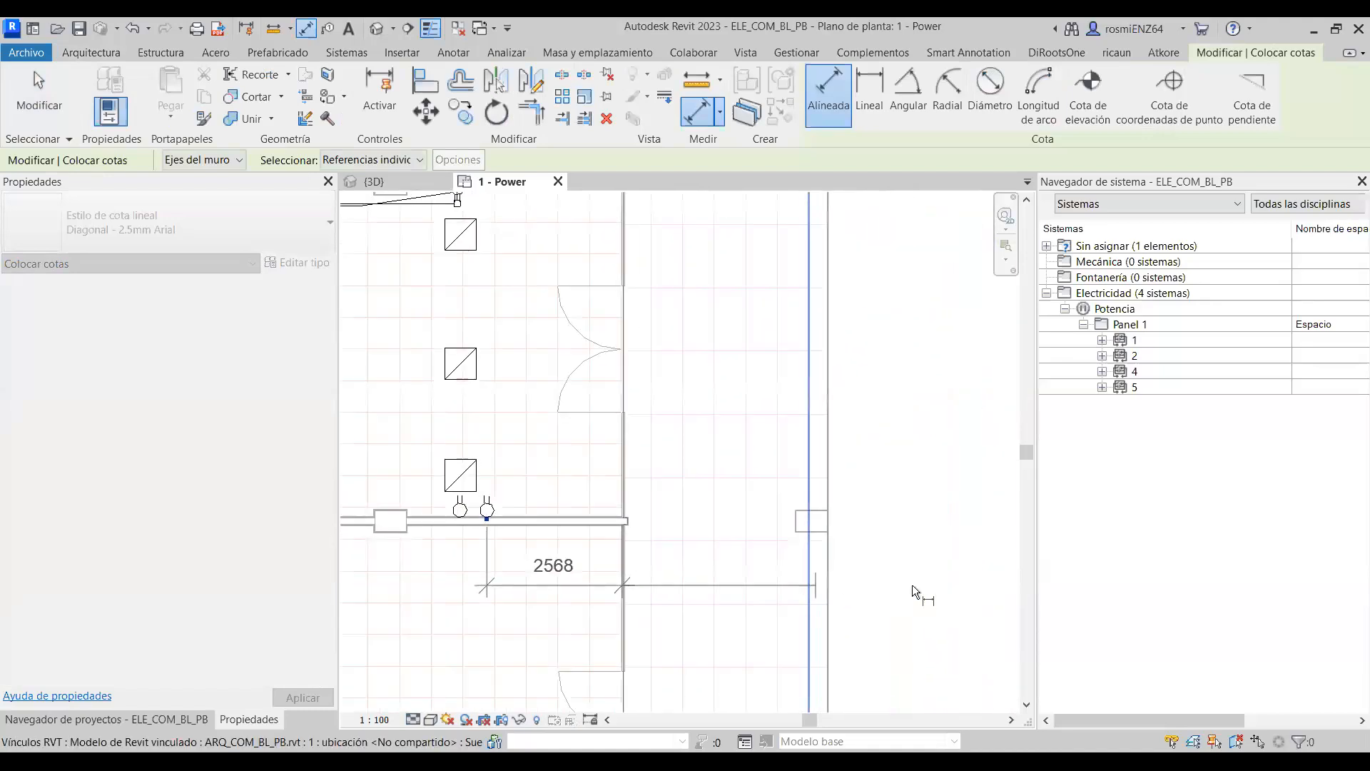
left_click(917, 588)
key("Escape")
key("Escape")
middle_click_drag(642, 505, 734, 496)
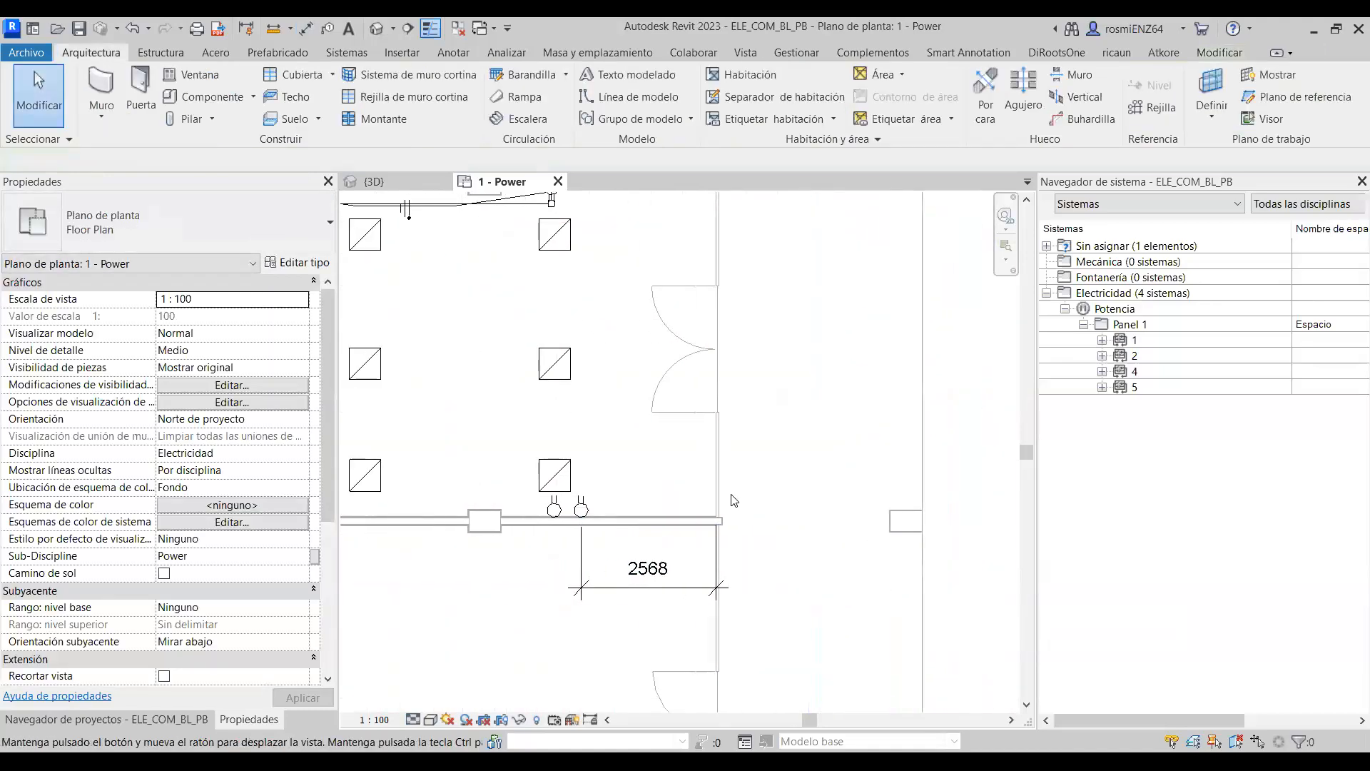
Move the right-hand receptacle by setting its dimension to the double-door wall line to 2600.
scroll(734, 516, "down", 2)
scroll(606, 478, "up", 3)
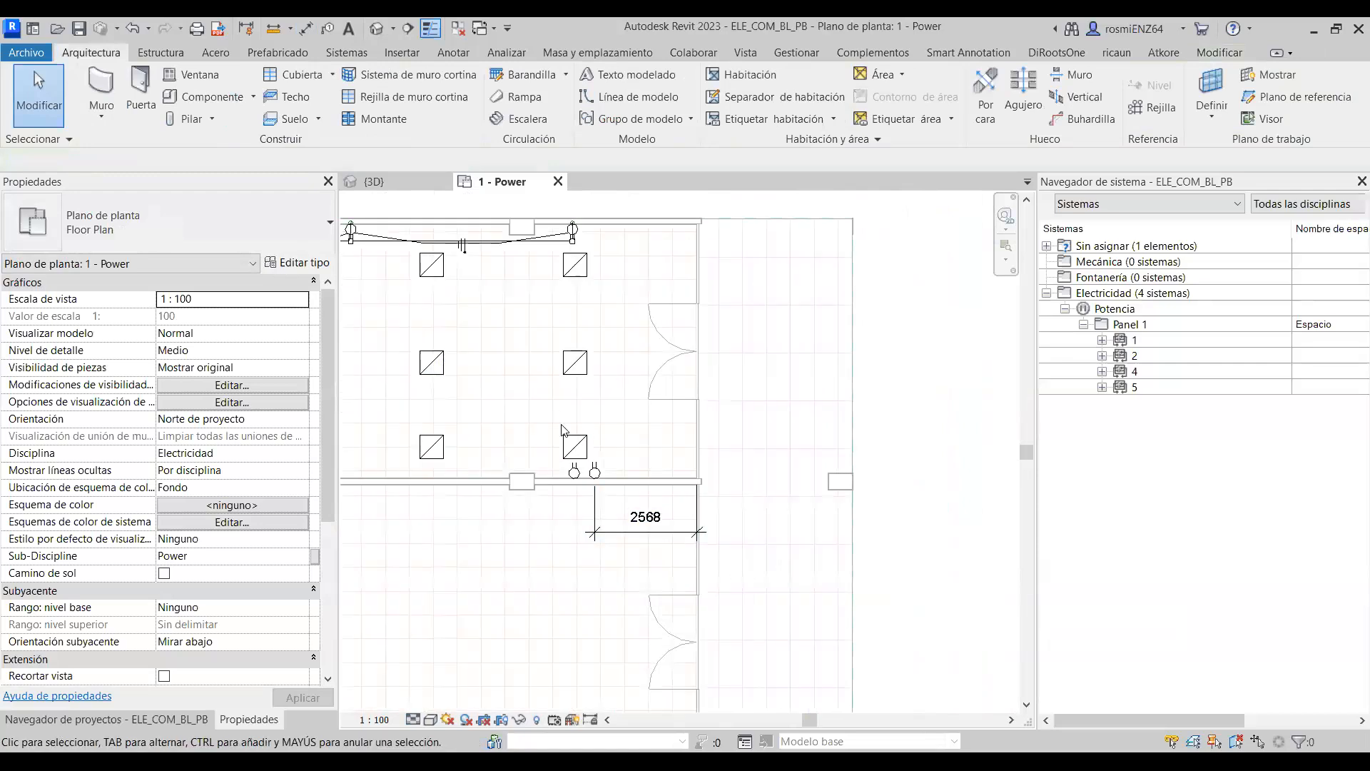
left_click(599, 474)
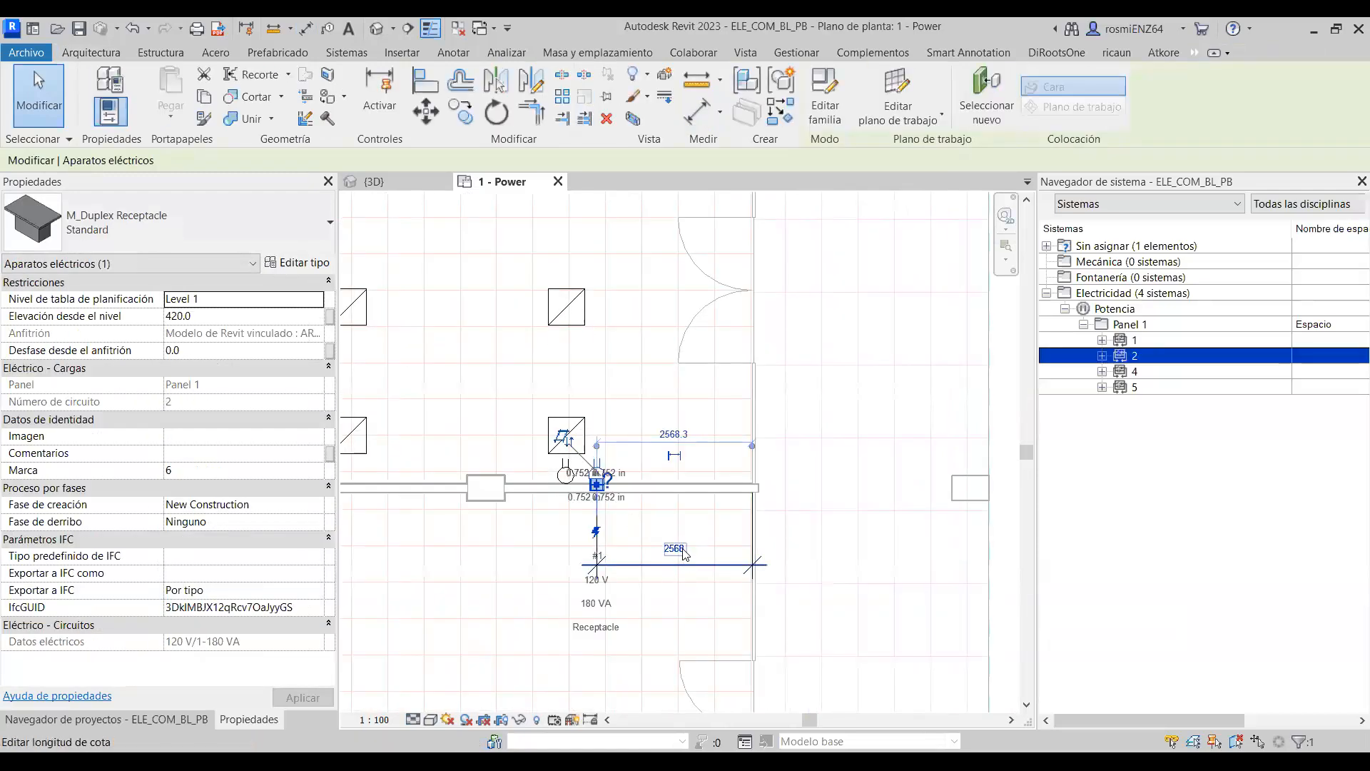
left_click(682, 548)
type("2")
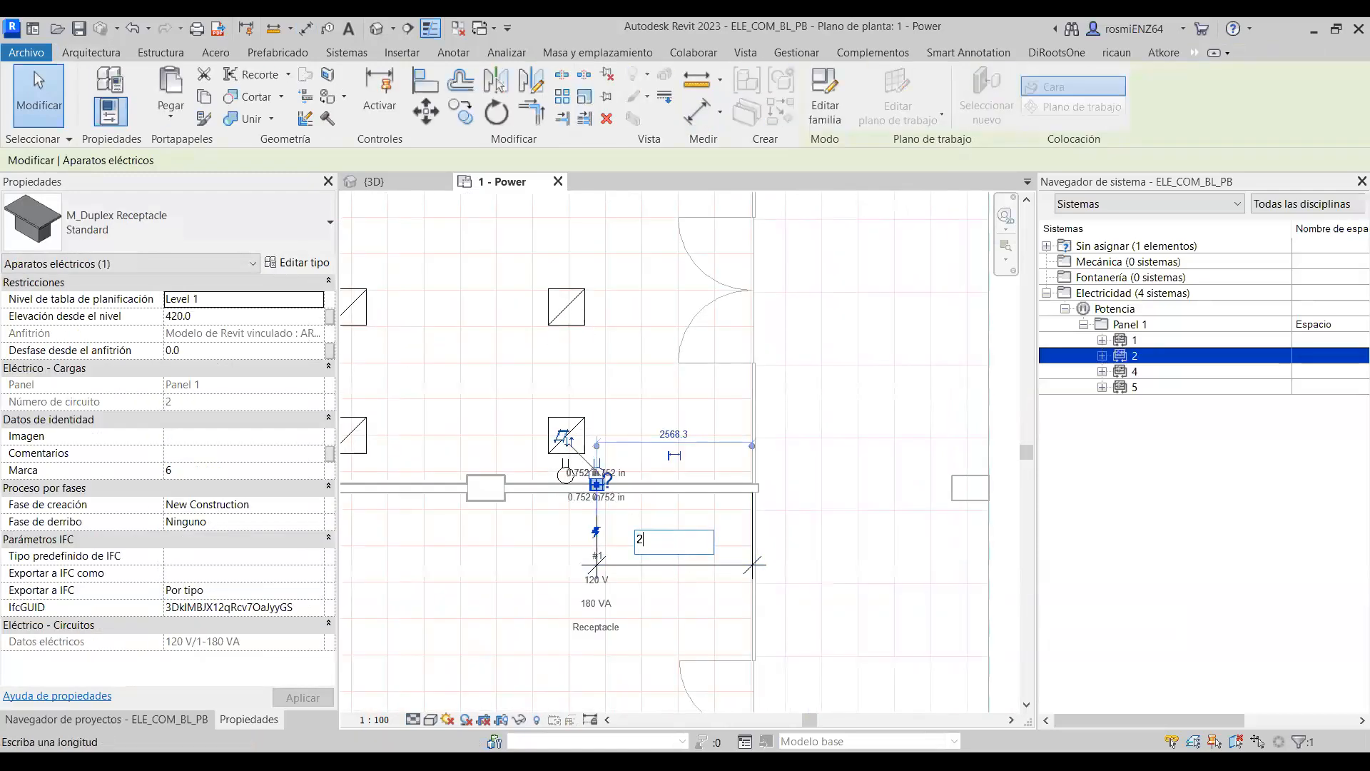
type("600")
key("Return")
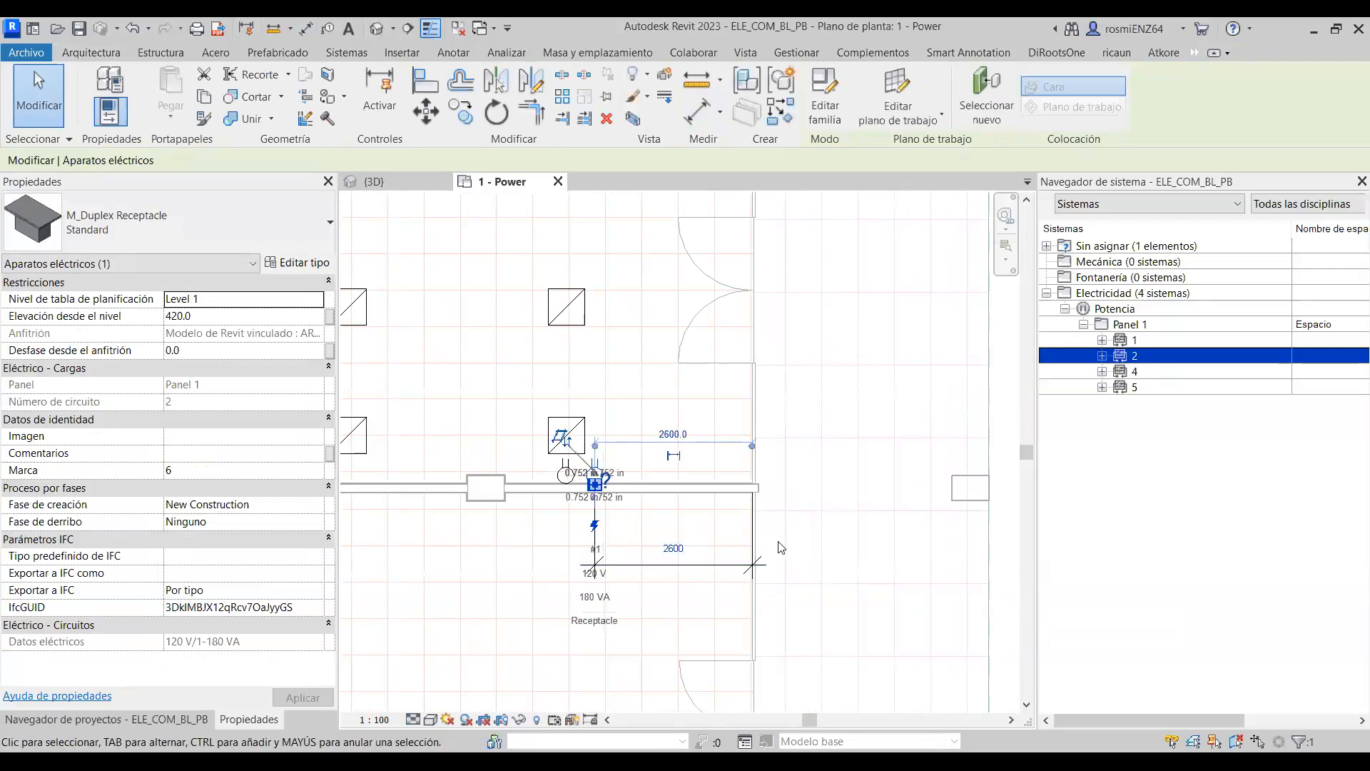
key("Escape")
scroll(671, 530, "up", 2)
scroll(671, 530, "down", 4)
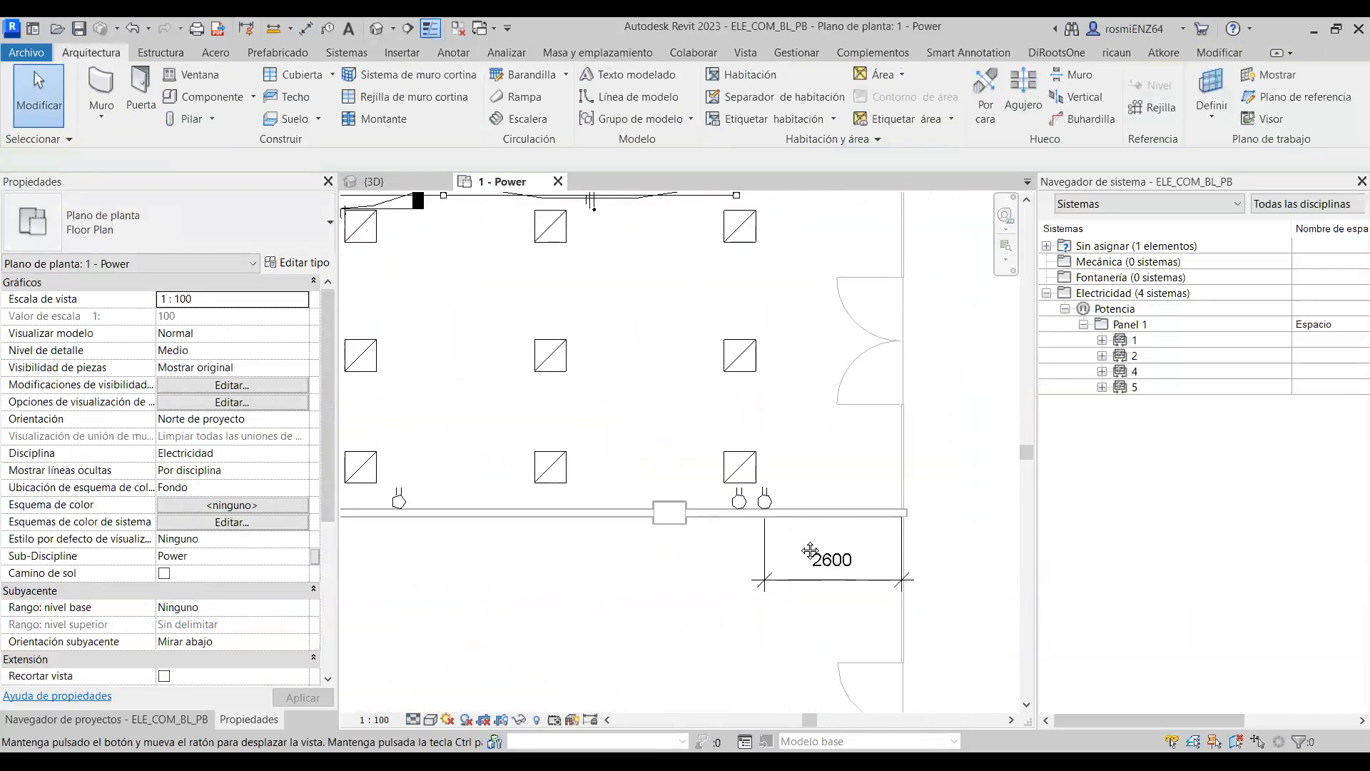
Delete the 2600 dimension below the wall, between the right-hand receptacle and the double-door wall.
middle_click_drag(764, 559, 737, 489)
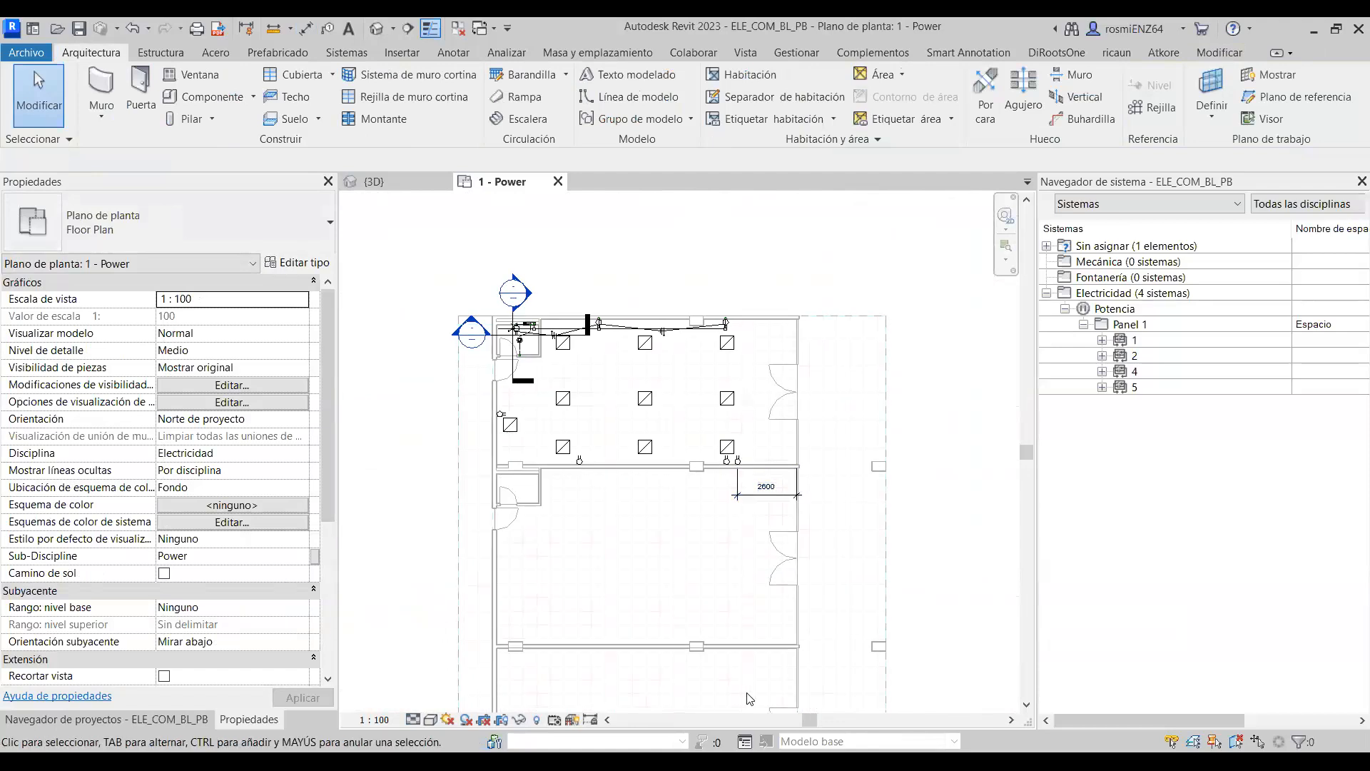
left_click(793, 477)
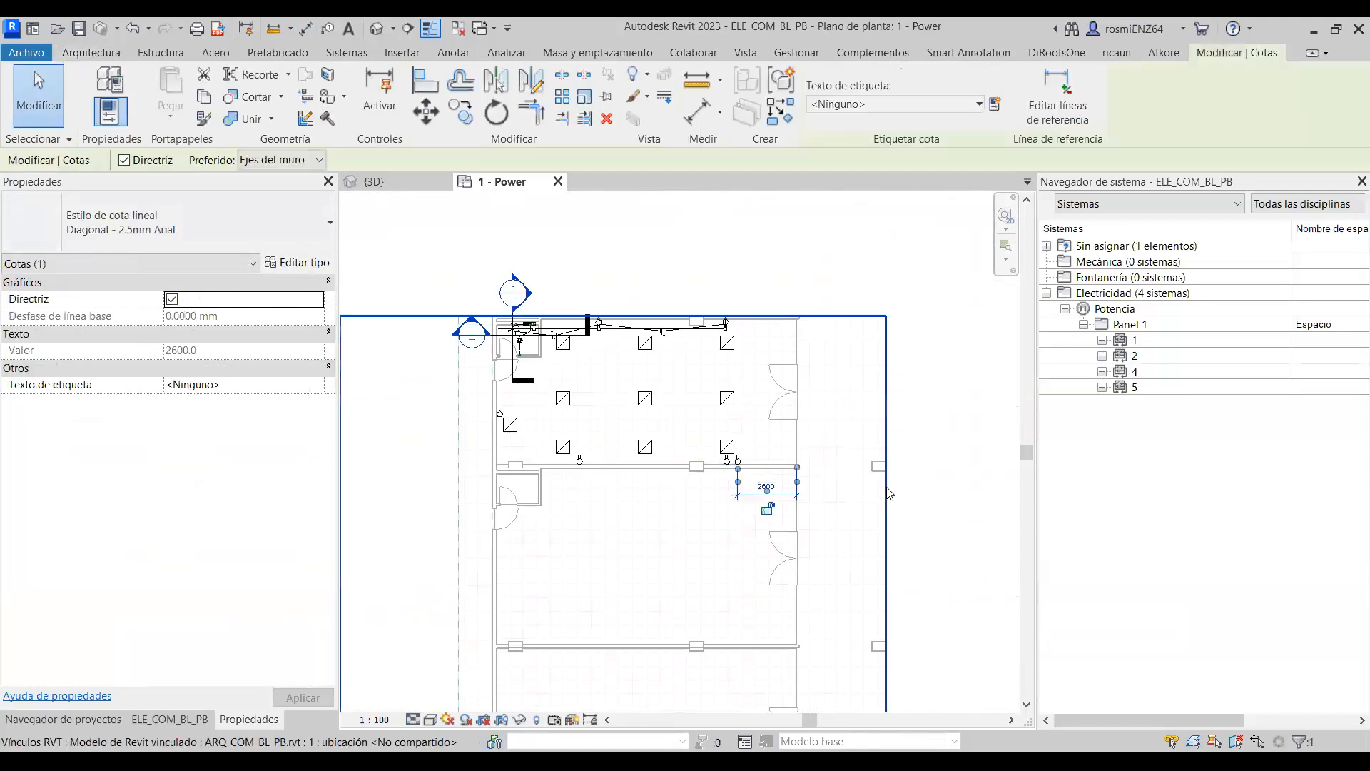
left_click(881, 492)
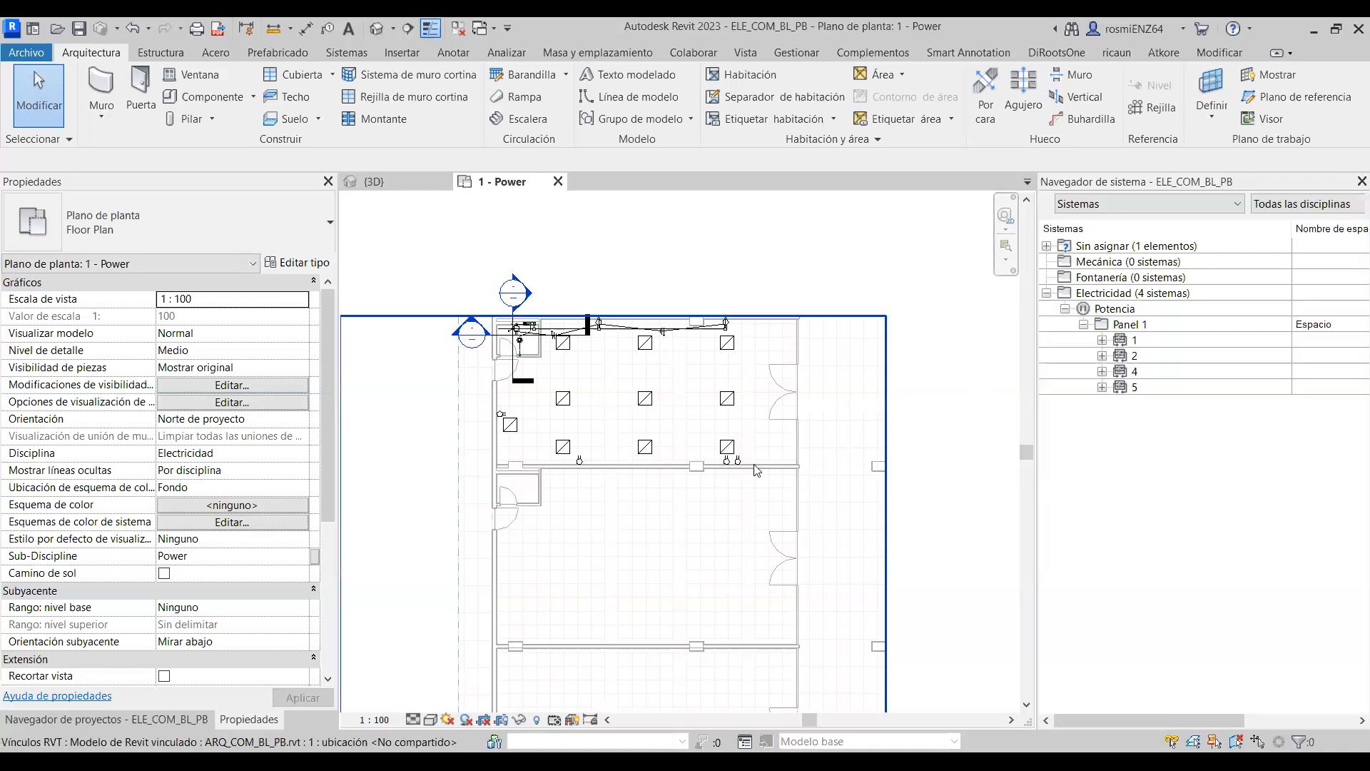
Place an aligned dimension below the wall between the two adjacent duplex receptacles.
scroll(761, 492, "up", 2)
scroll(762, 492, "up", 1)
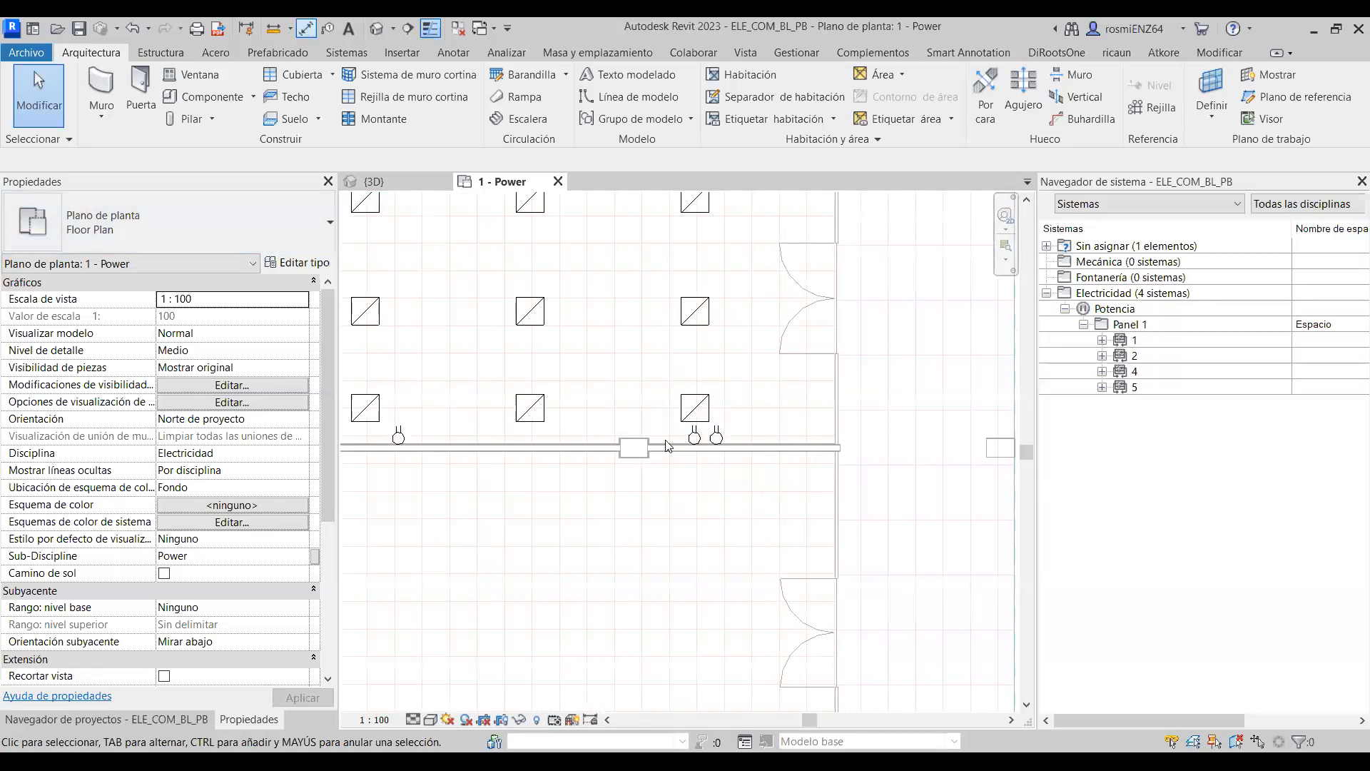
scroll(667, 446, "up", 5)
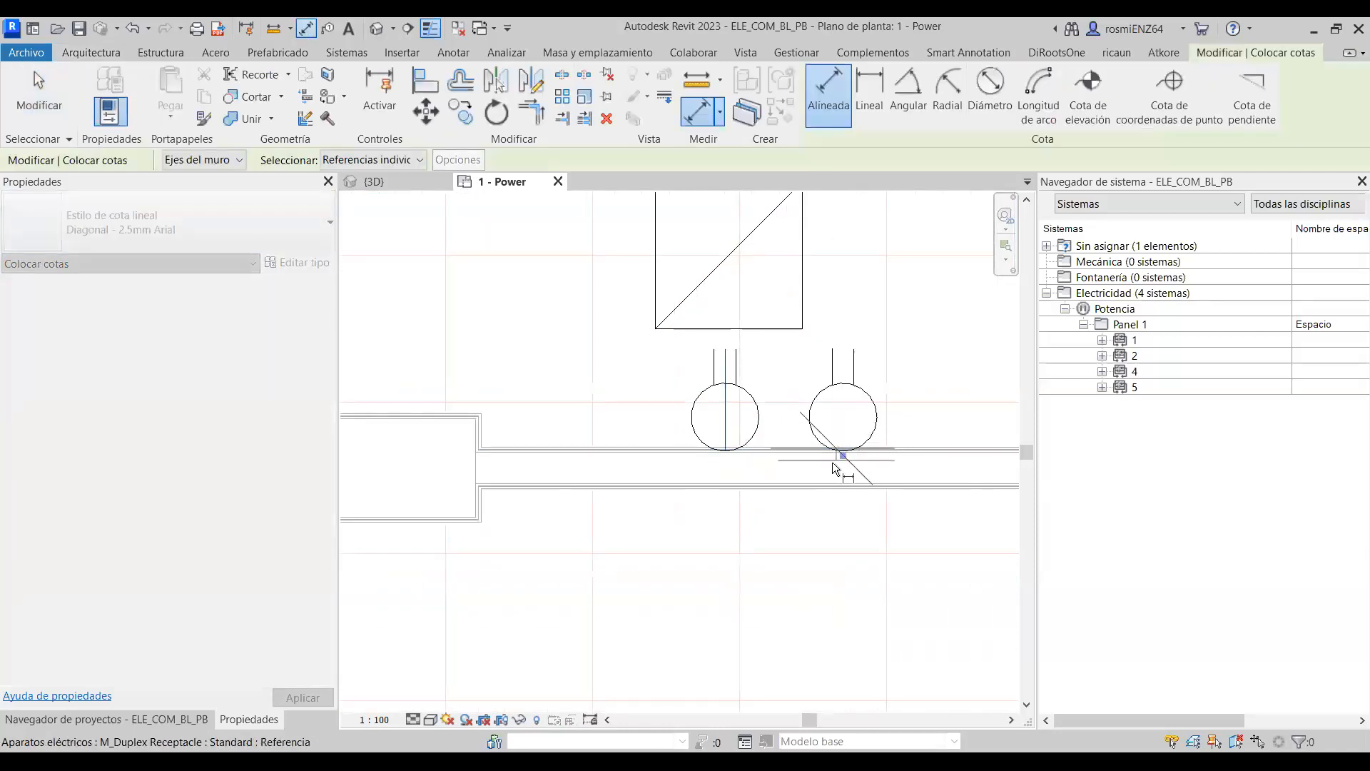
left_click(841, 455)
key("Escape")
scroll(751, 453, "up", 2)
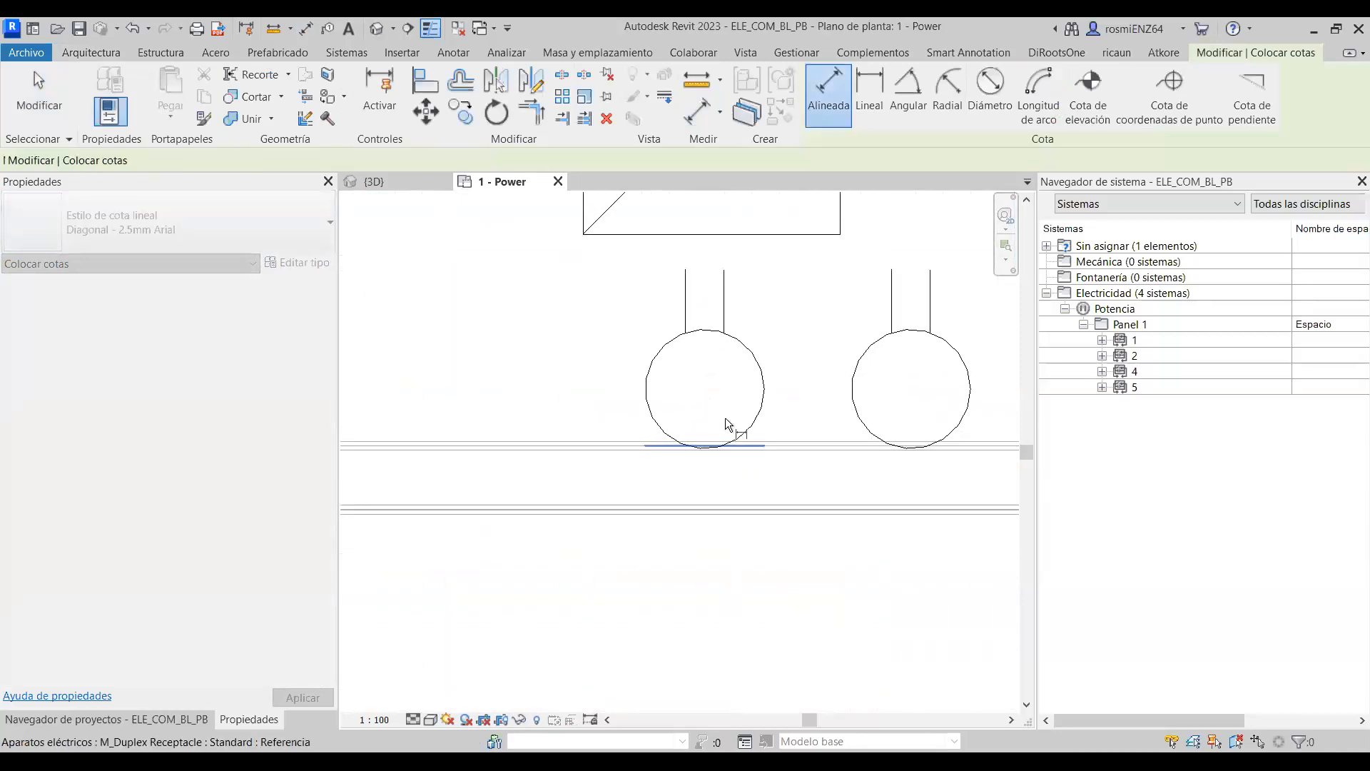
left_click(700, 372)
key("Escape")
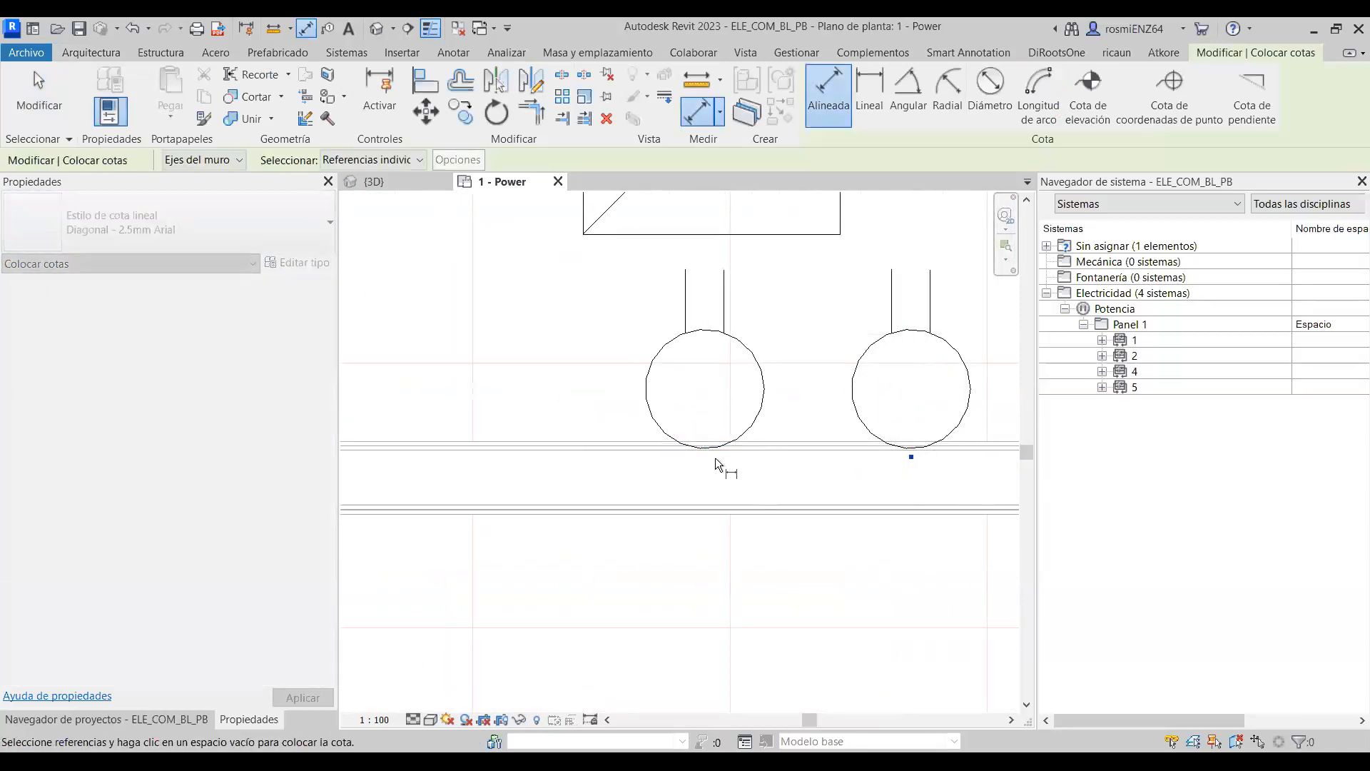
left_click(709, 457)
scroll(670, 494, "down", 10)
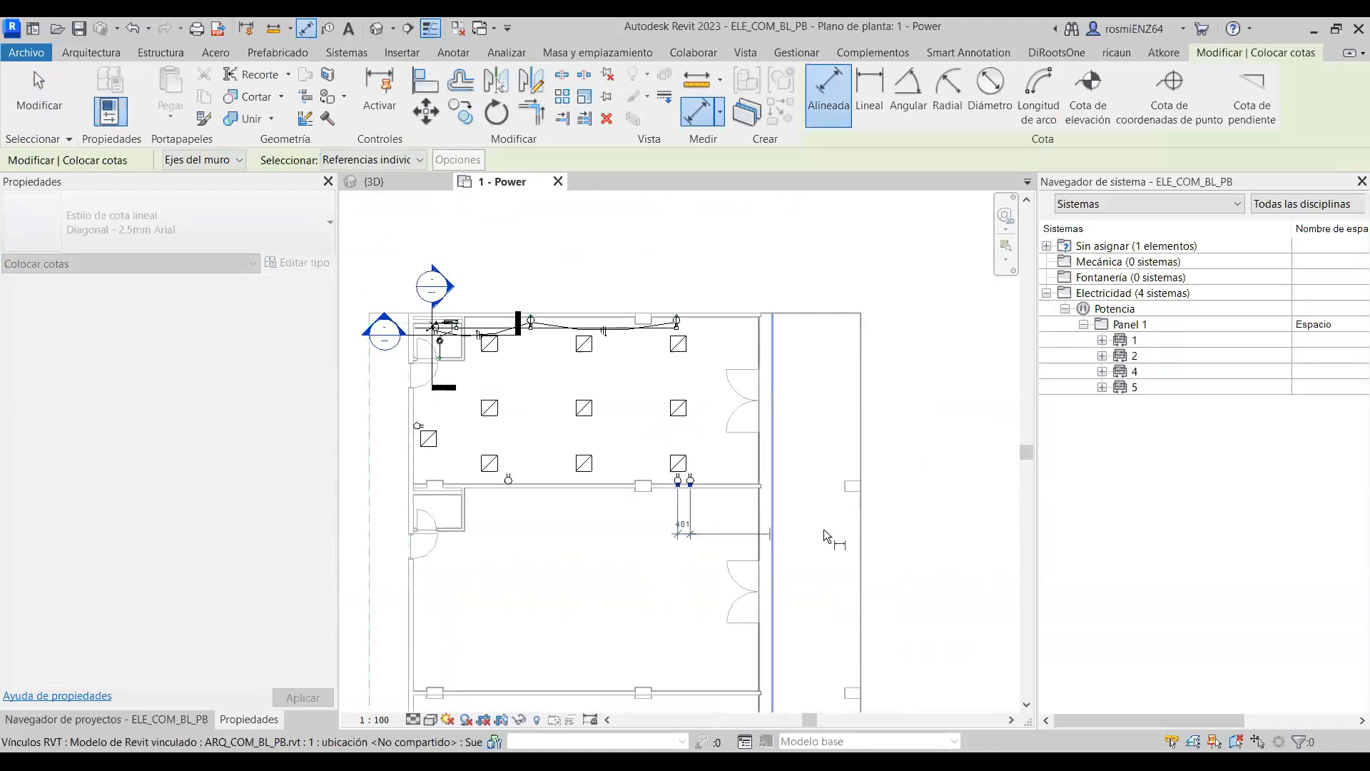
left_click(954, 512)
key("Escape")
Try to set the spacing between the two adjacent receptacles to 50.
scroll(695, 506, "up", 5)
scroll(657, 476, "up", 1)
left_click(666, 527)
left_click(663, 525)
type("50")
key("Return")
key("Escape")
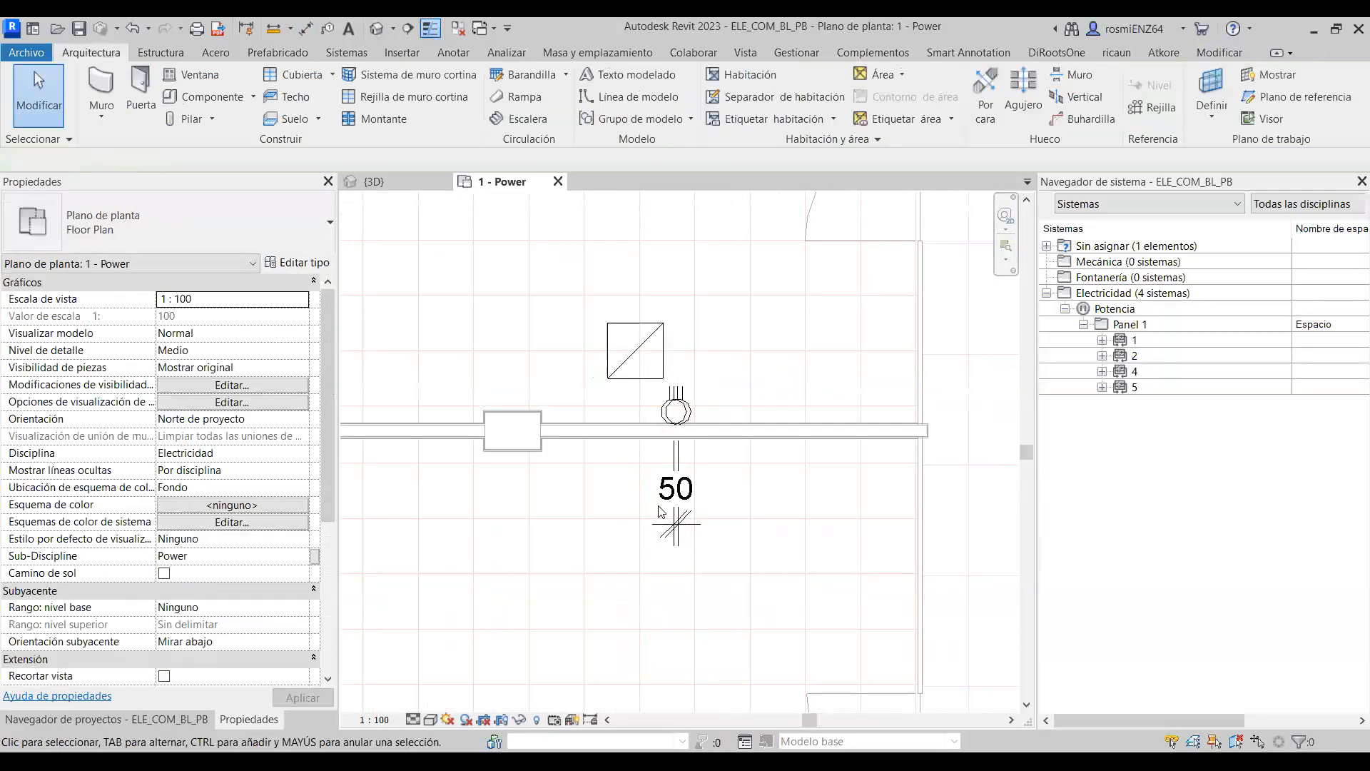
key("ctrl+z")
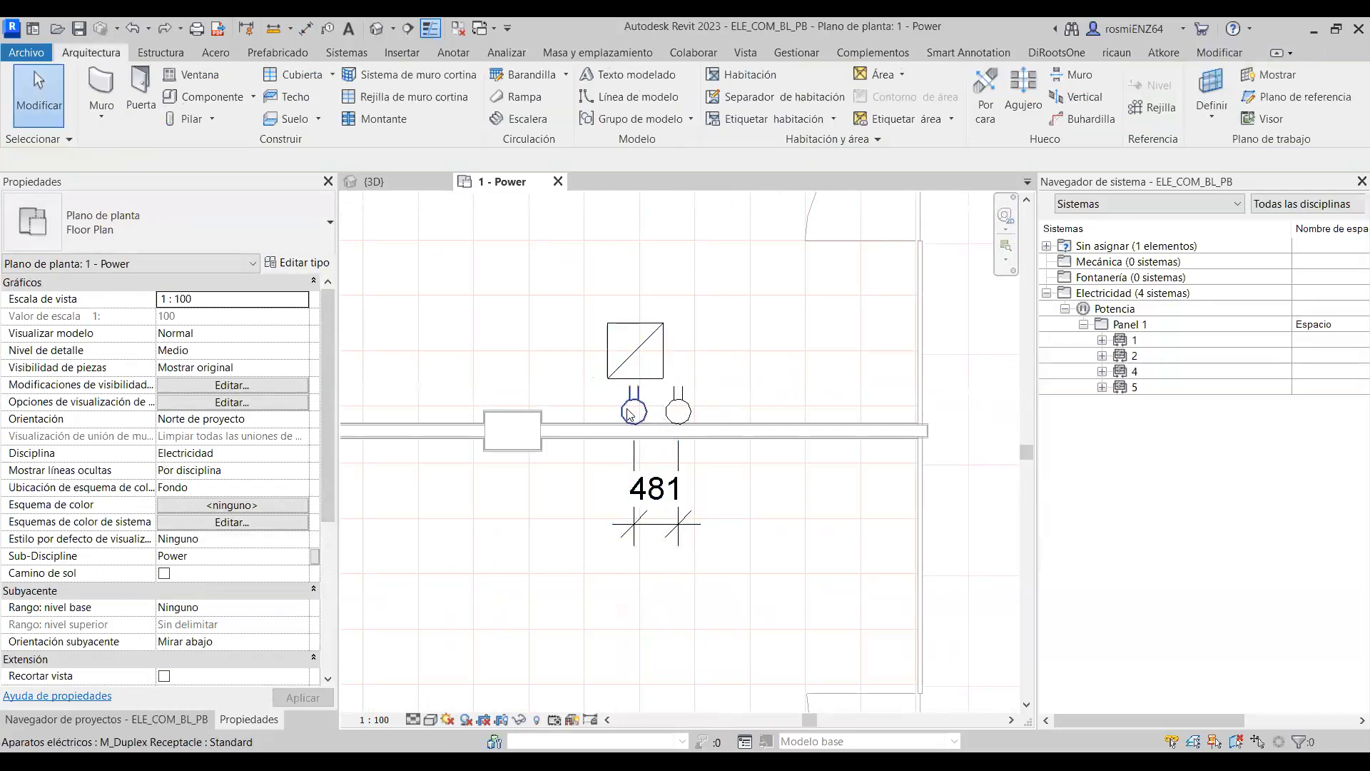
Move the left-hand receptacle of the adjacent pair by setting its dimension to the right-hand one to 500.
left_click(649, 465)
left_click(655, 501)
type("500")
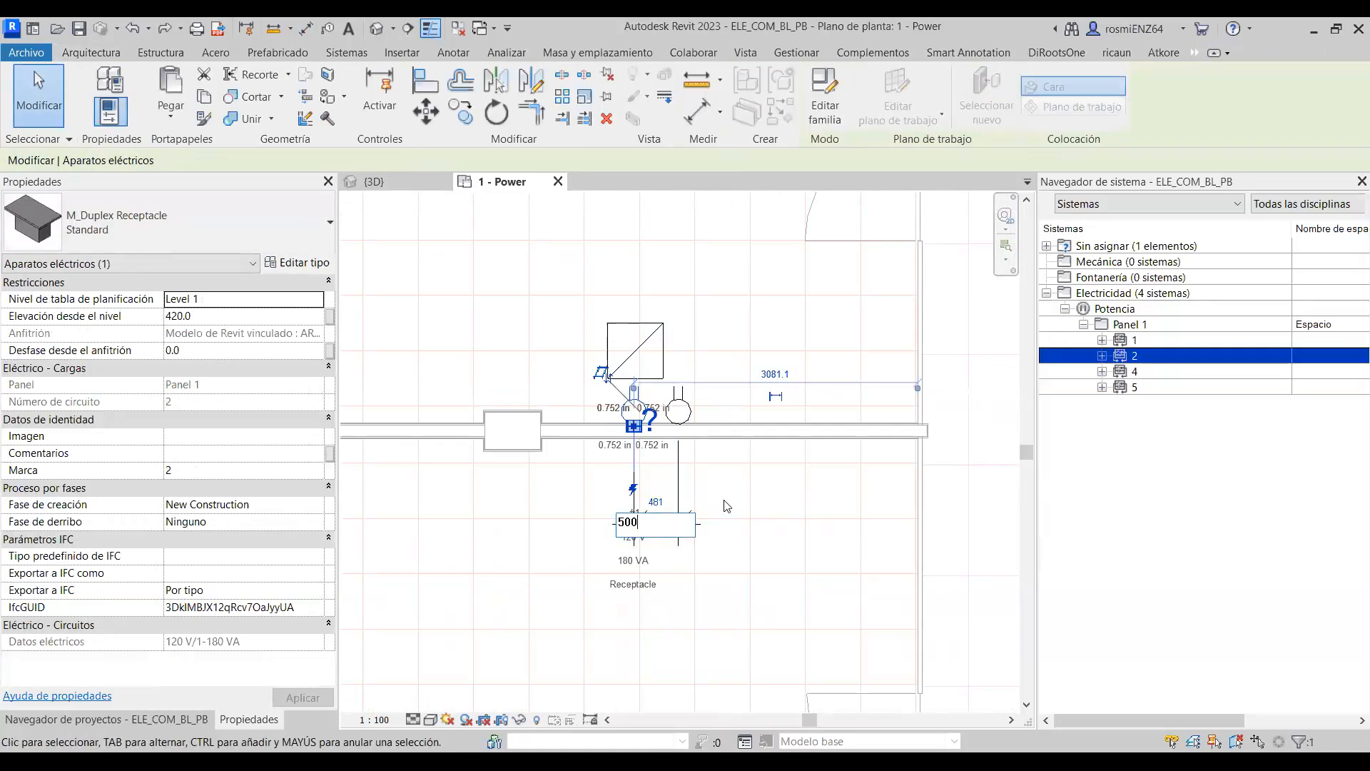
key("Return")
key("Escape")
scroll(726, 505, "down", 5)
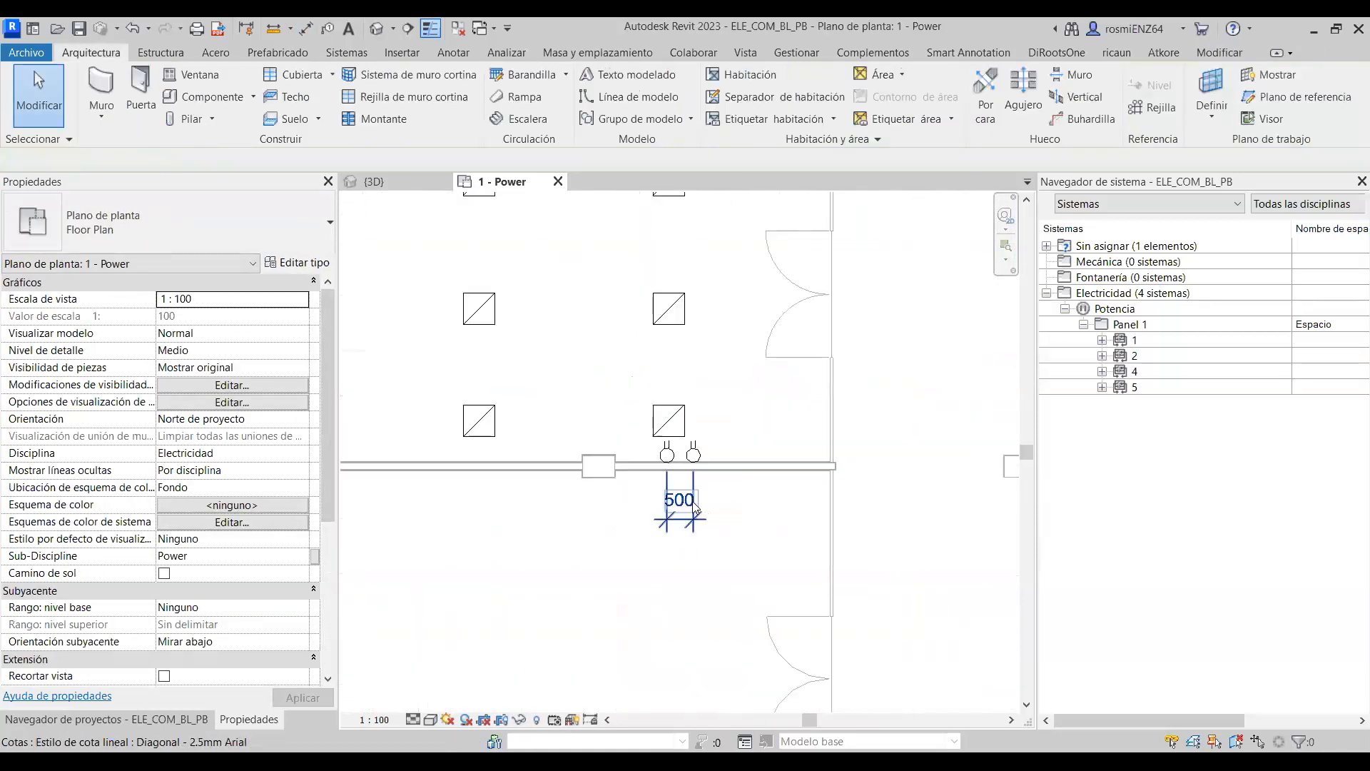
middle_click_drag(575, 618, 612, 583)
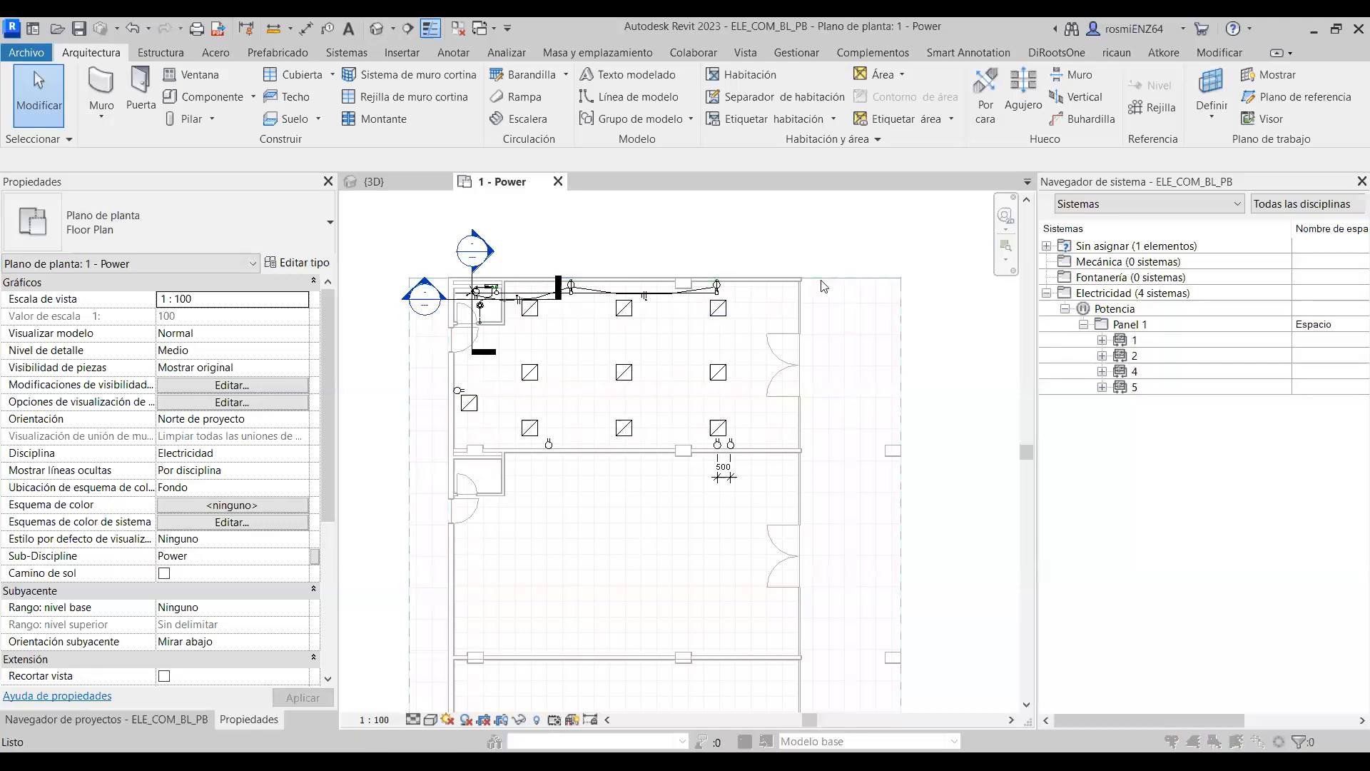
Check the length format in the project units and close the dialogs without changes.
key("u")
key("n")
left_click(521, 348)
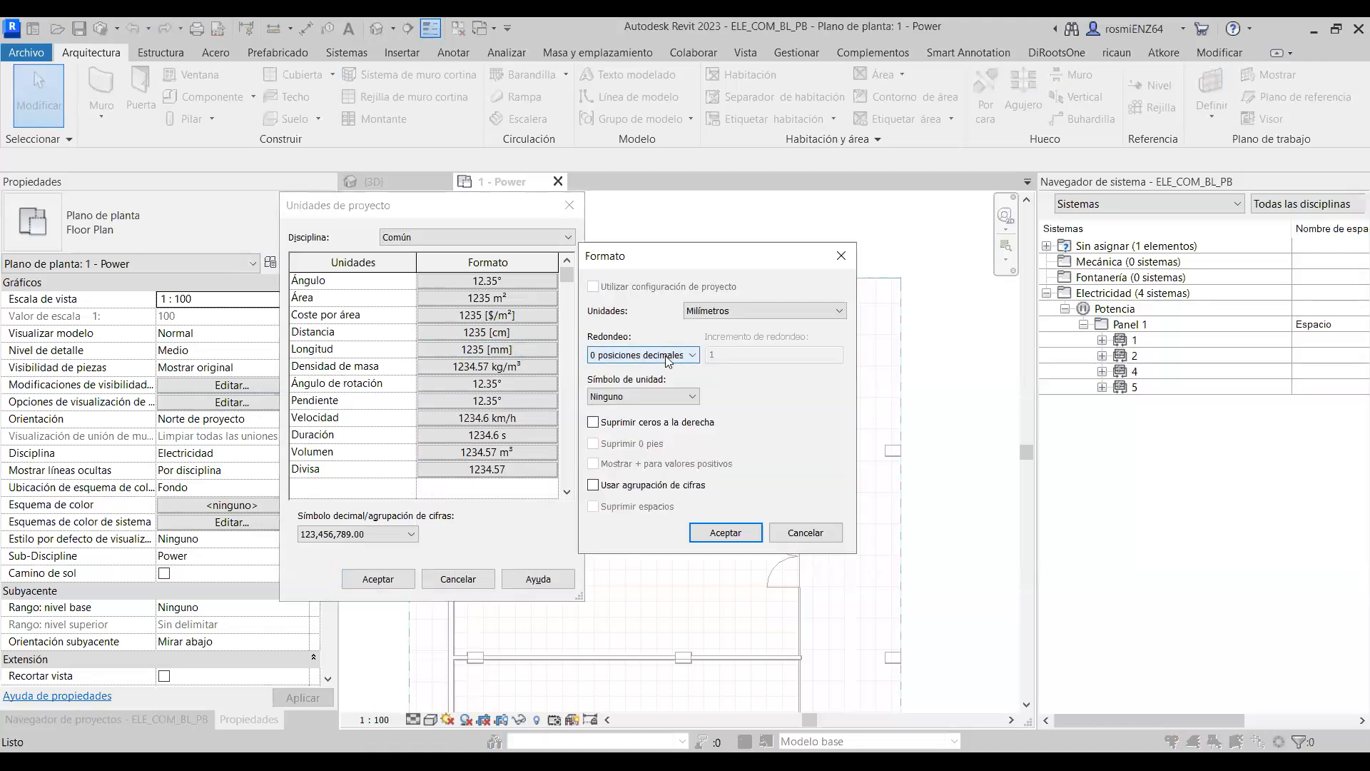
left_click(845, 251)
left_click(570, 205)
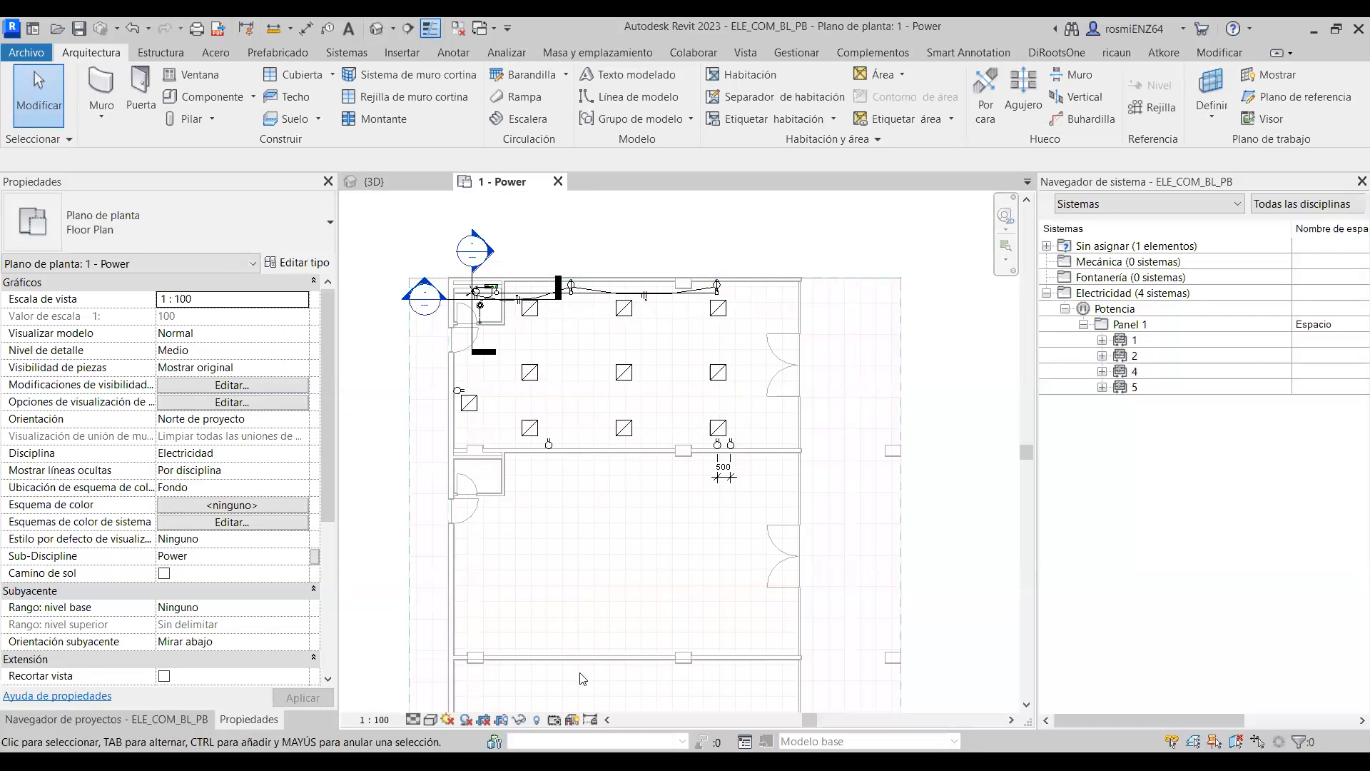
Switch the plan's view scale to 1:50 to compare the receptacle symbols, and return it to 1:100.
left_click(377, 721)
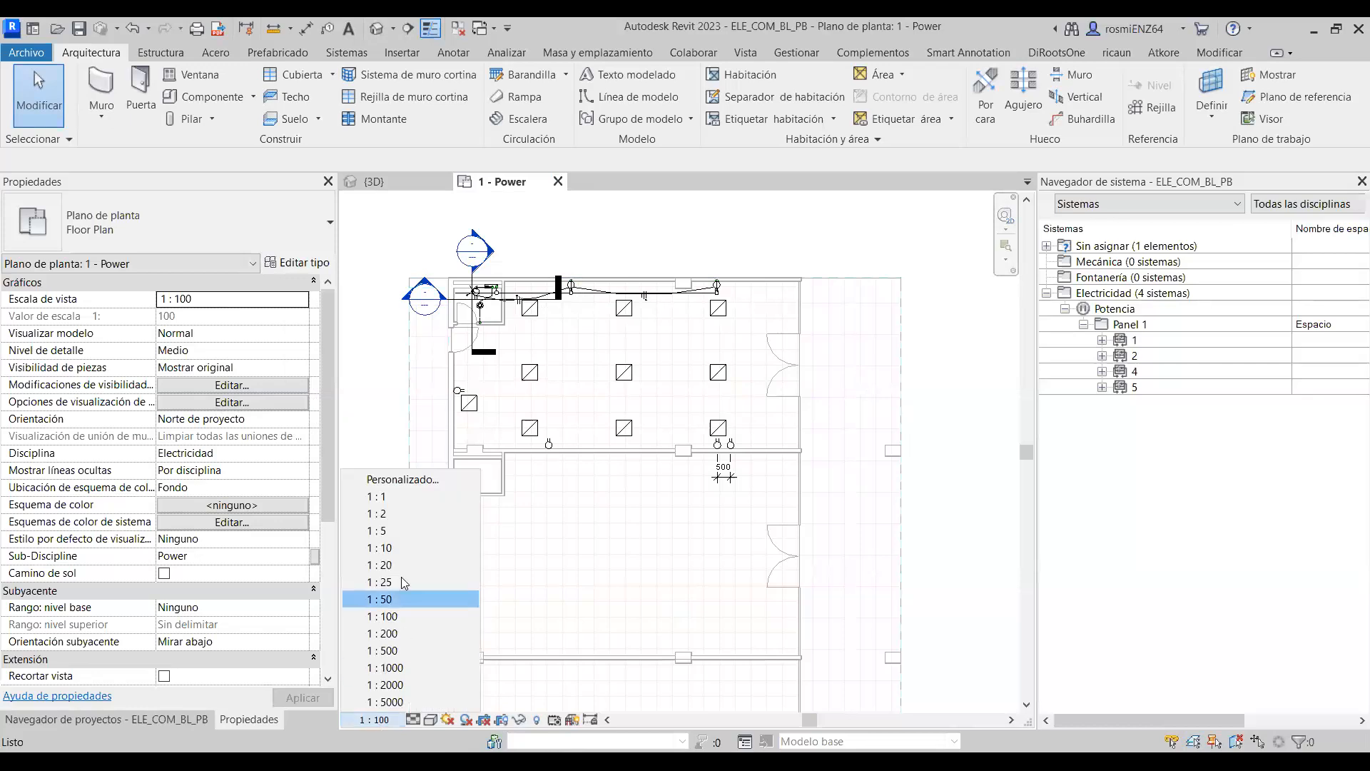
left_click(383, 600)
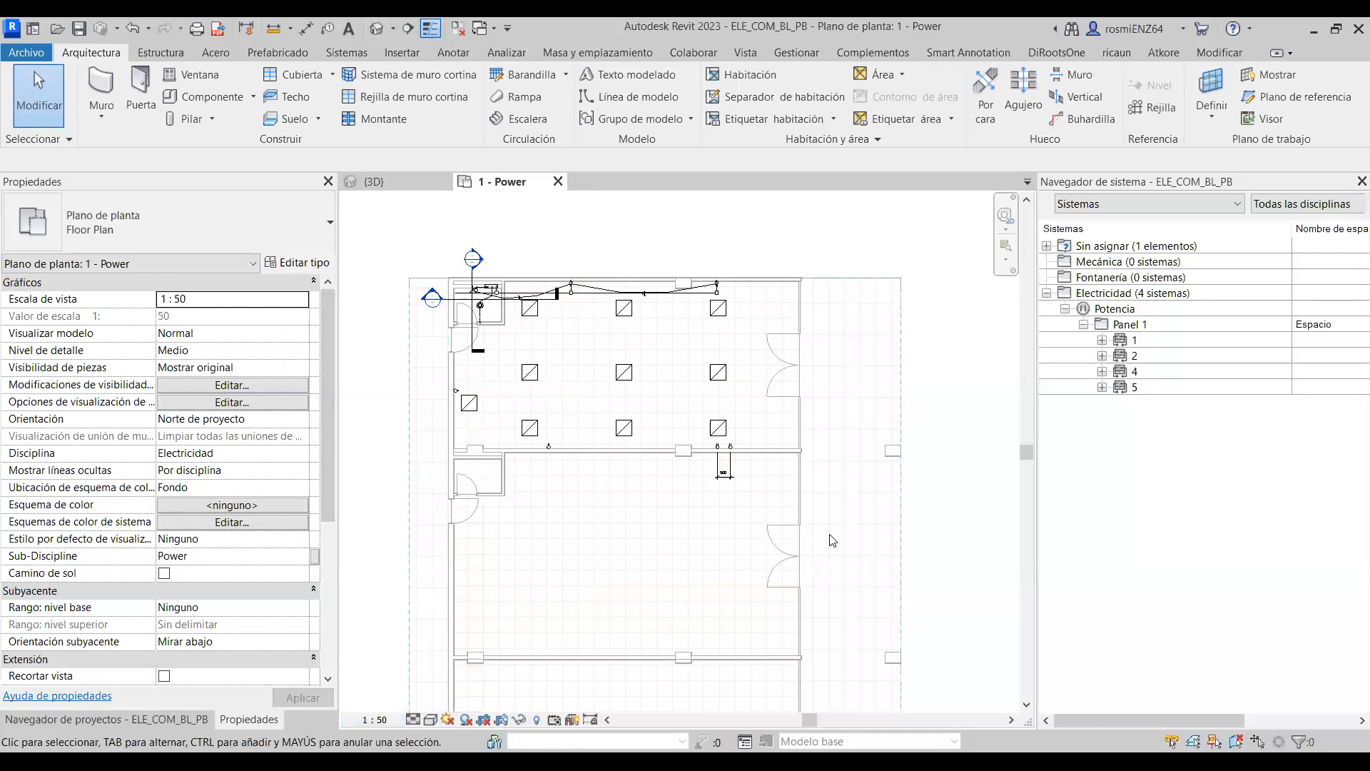
scroll(717, 441, "up", 5)
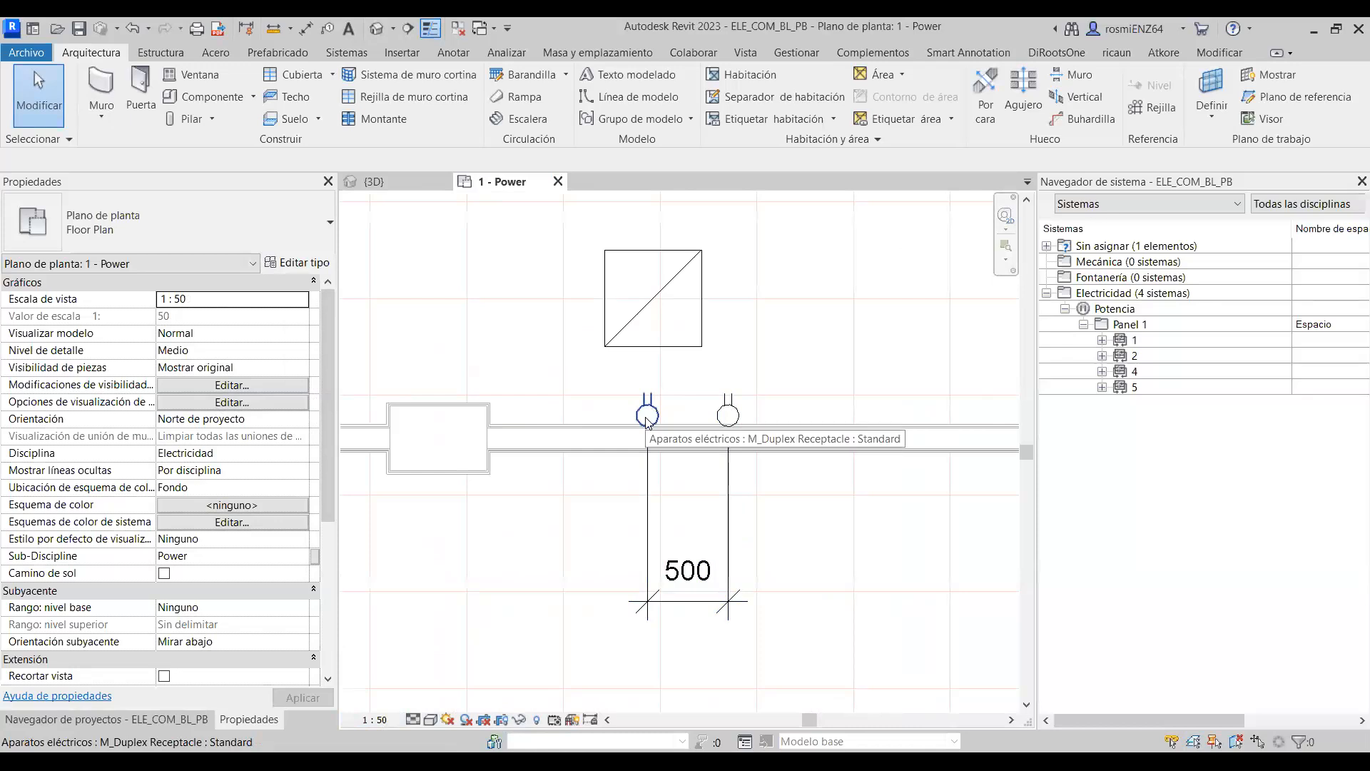
left_click(376, 722)
left_click(405, 615)
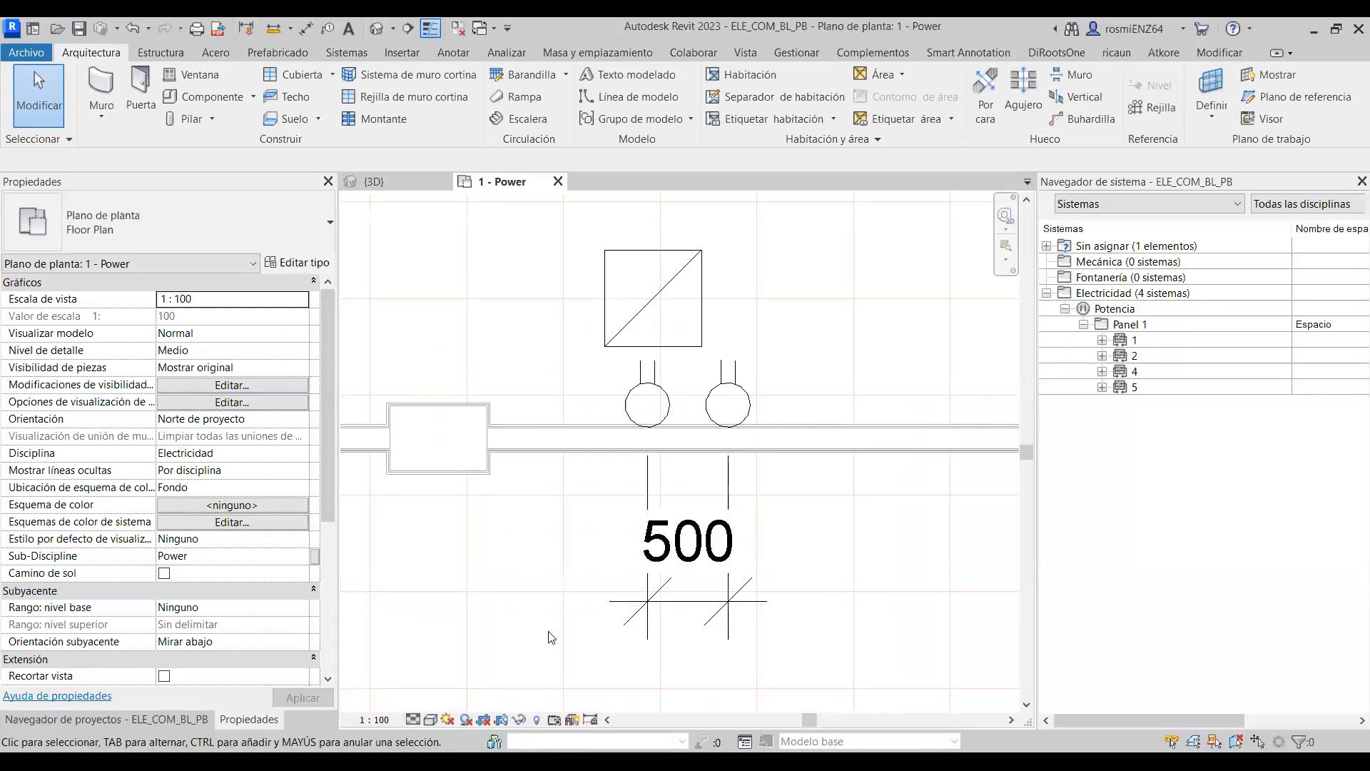
Move the text of the 500 dimension off its line, just below and to the right, with a leader.
scroll(621, 625, "up", 2)
left_click(614, 616)
left_click_drag(590, 600, 637, 666)
left_click(639, 671)
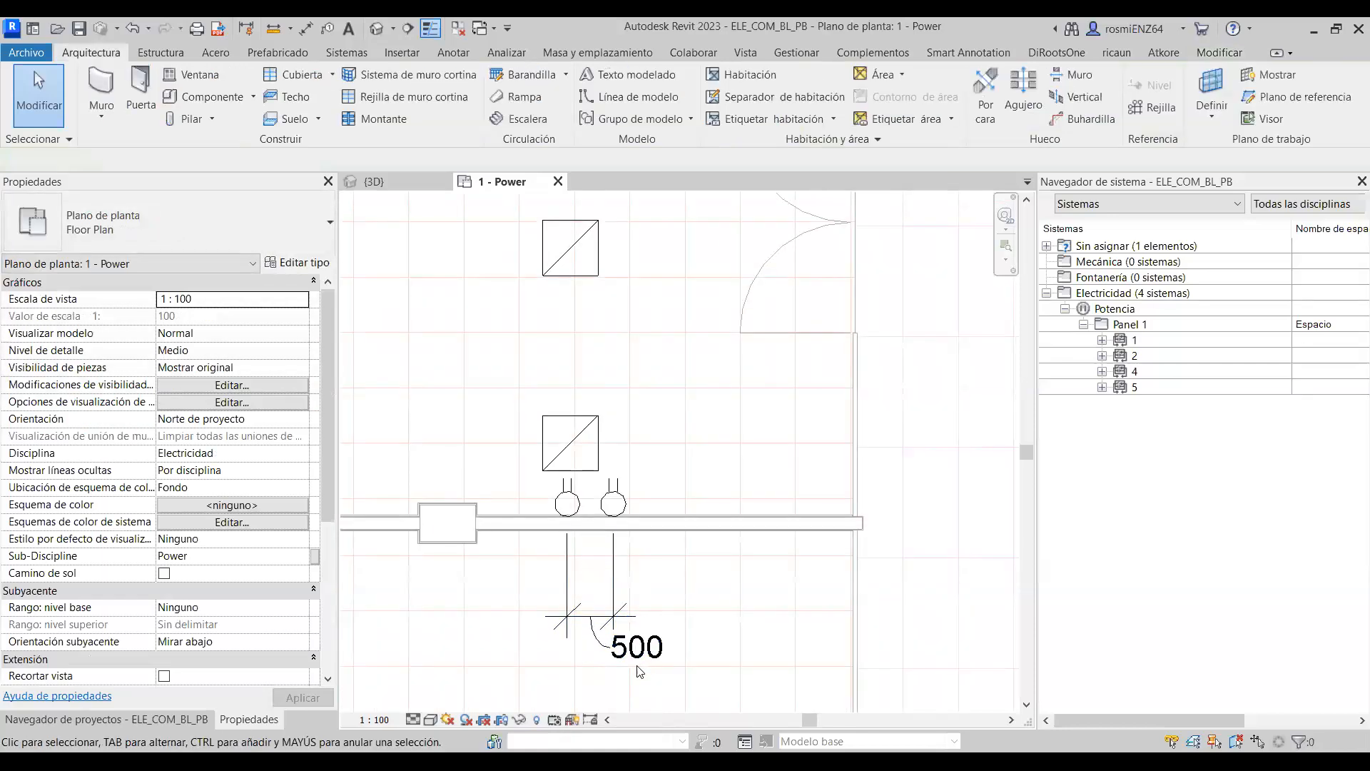
scroll(684, 428, "down", 4)
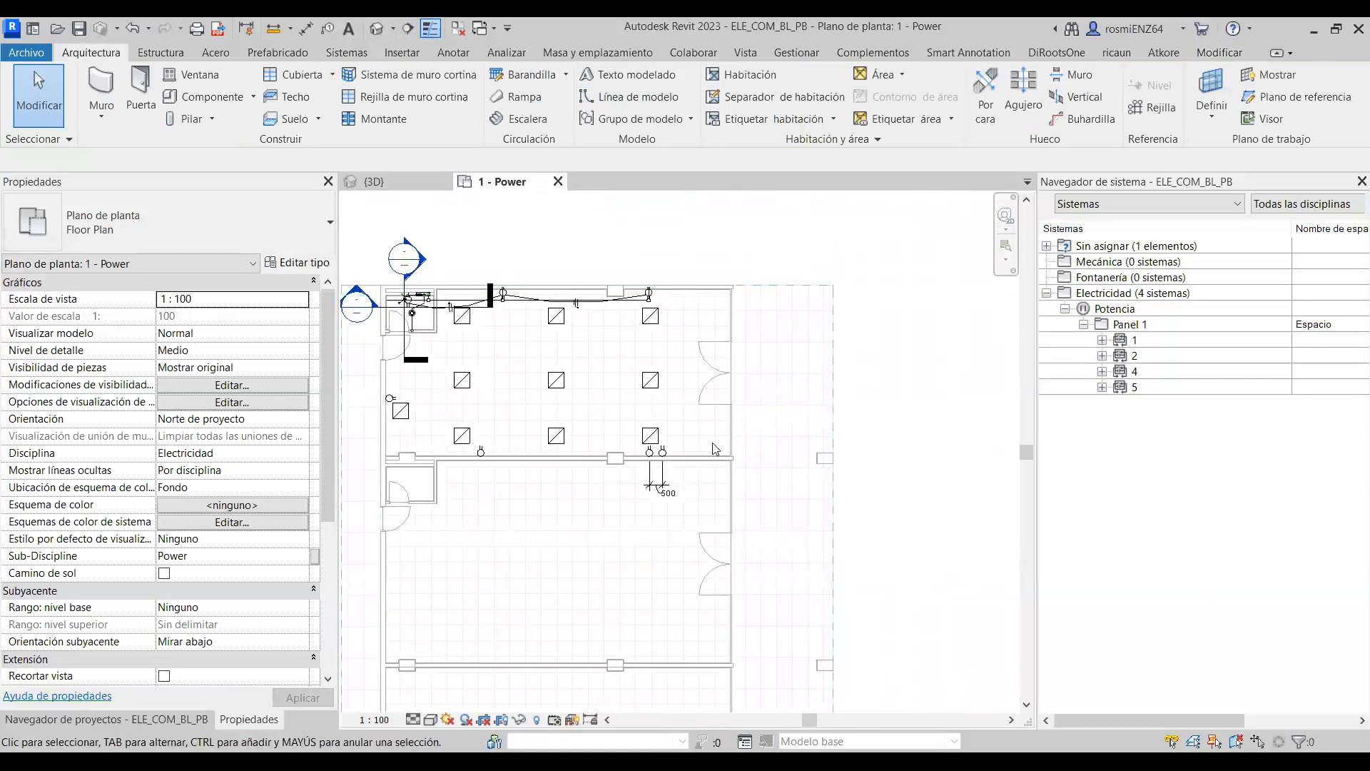
scroll(710, 428, "down", 2)
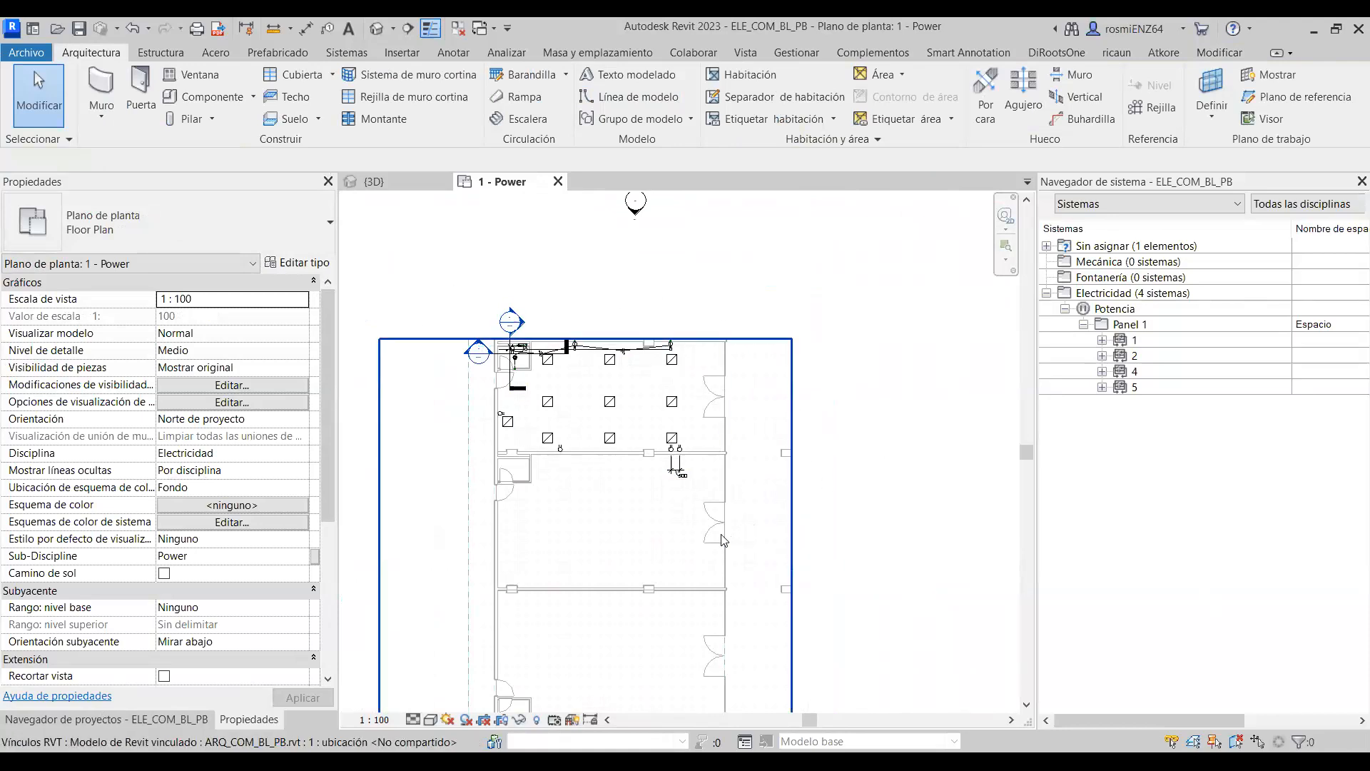
Show the project browser and review the first unit on the plan beside the list of views.
left_click(167, 719)
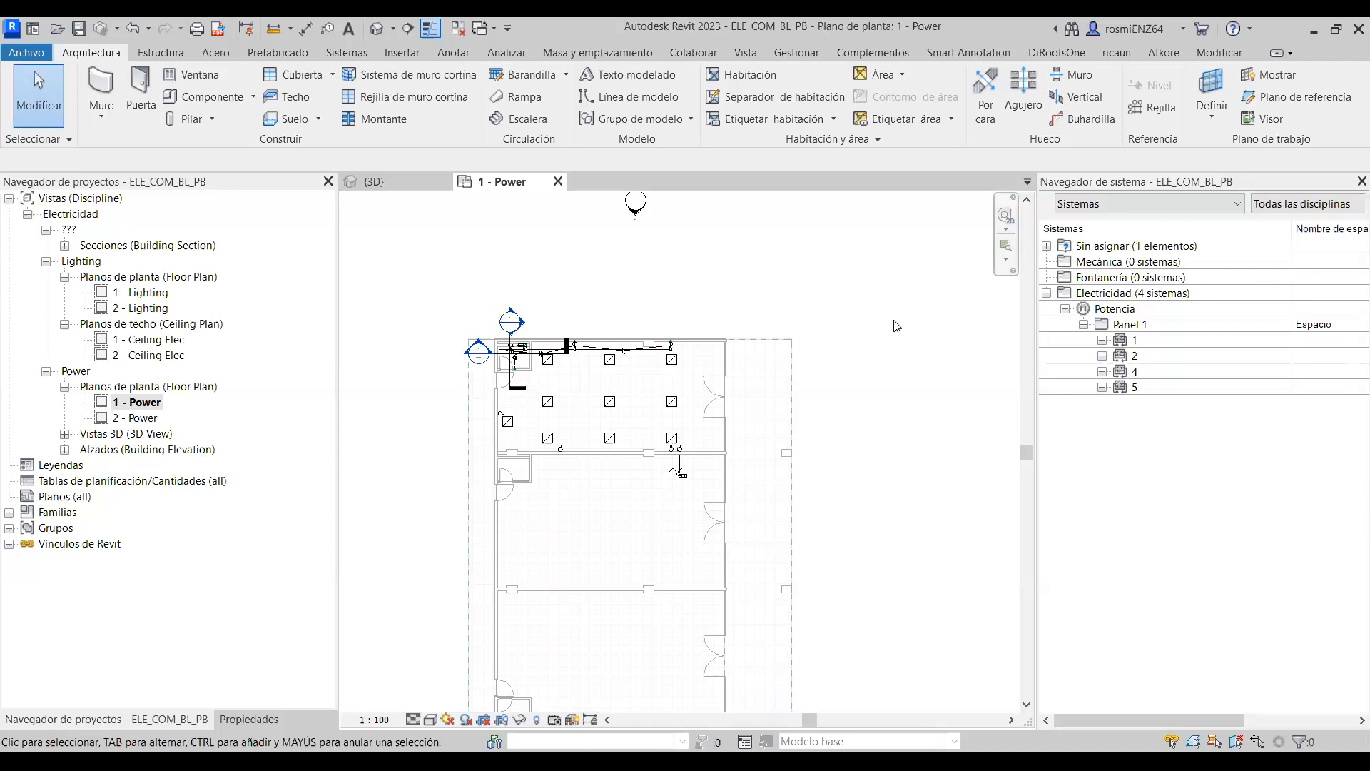
scroll(770, 472, "up", 1)
middle_click_drag(926, 494, 992, 404)
scroll(667, 374, "up", 2)
middle_click_drag(645, 365, 644, 491)
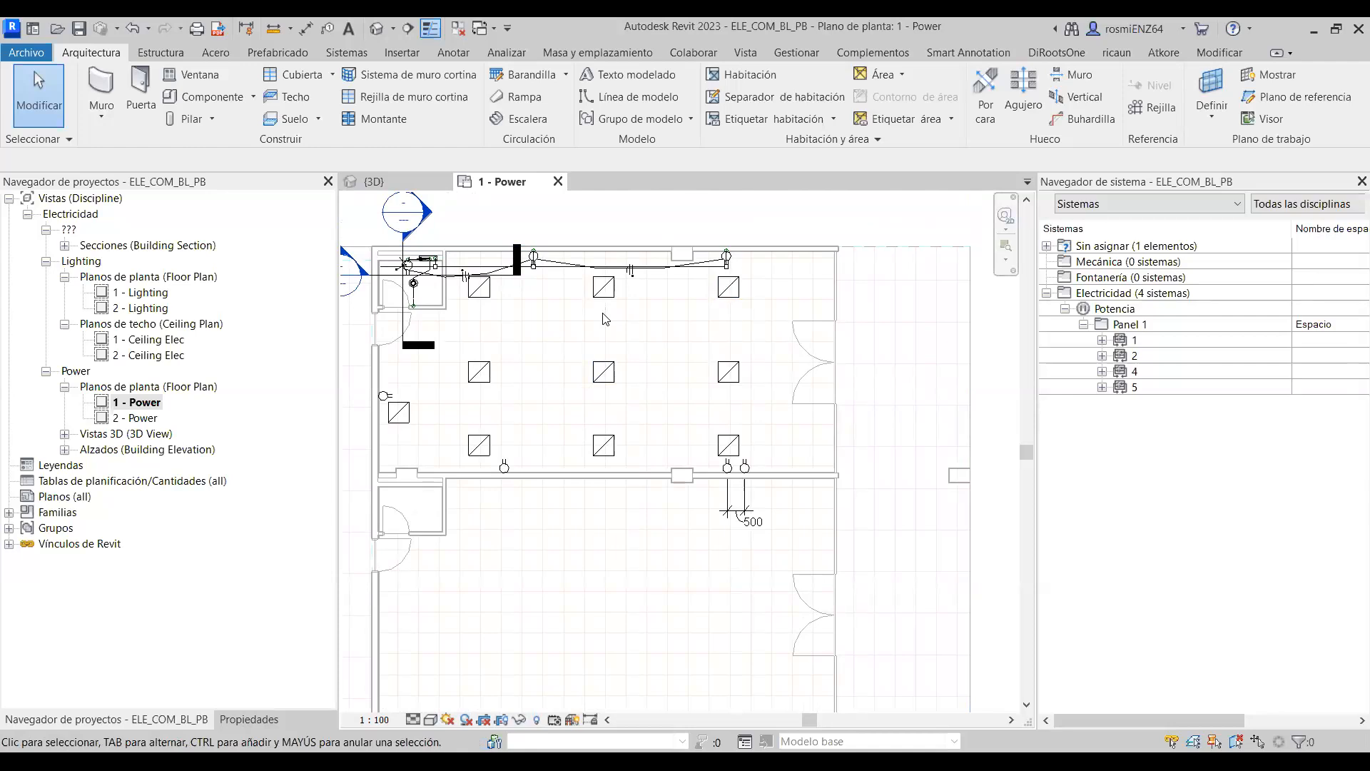
Open the family of the right-hand duplex receptacle for editing and orbit its 3D view.
left_click(745, 468)
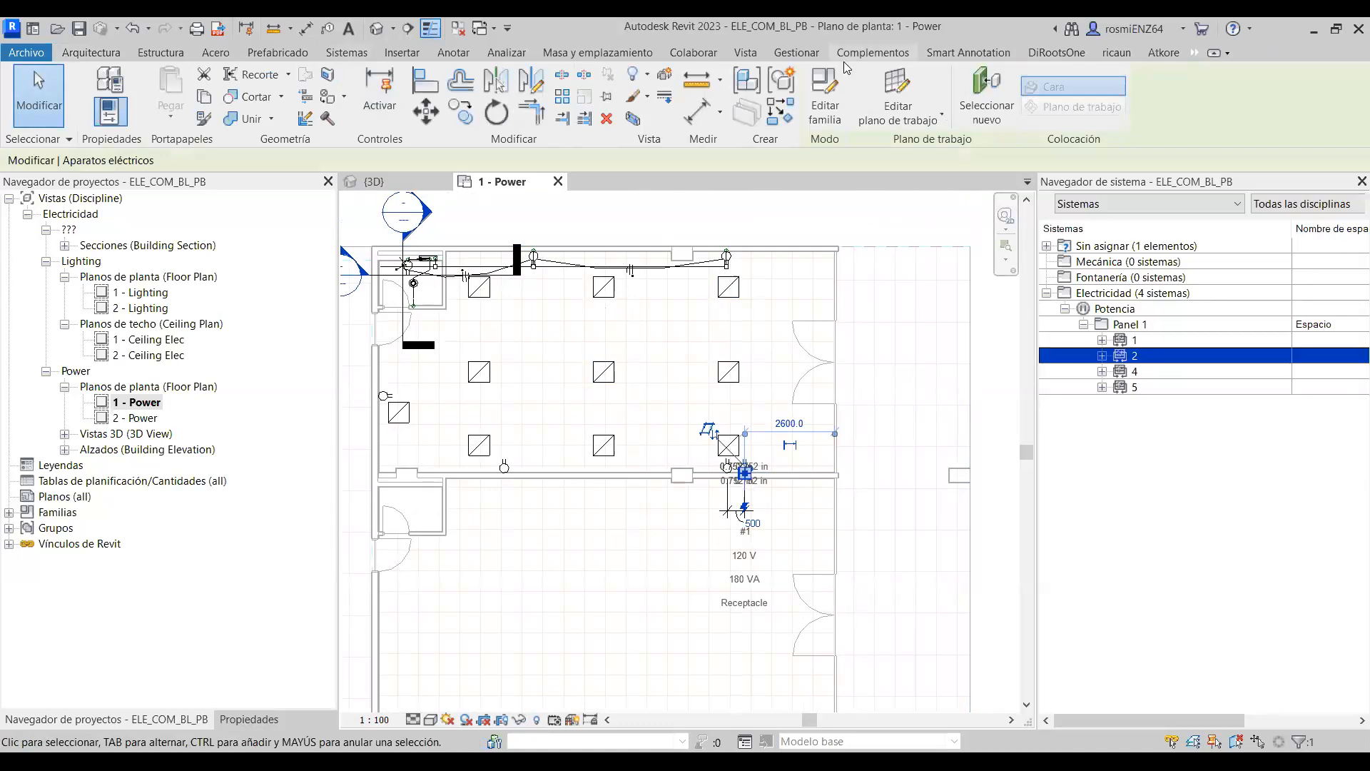
left_click(824, 100)
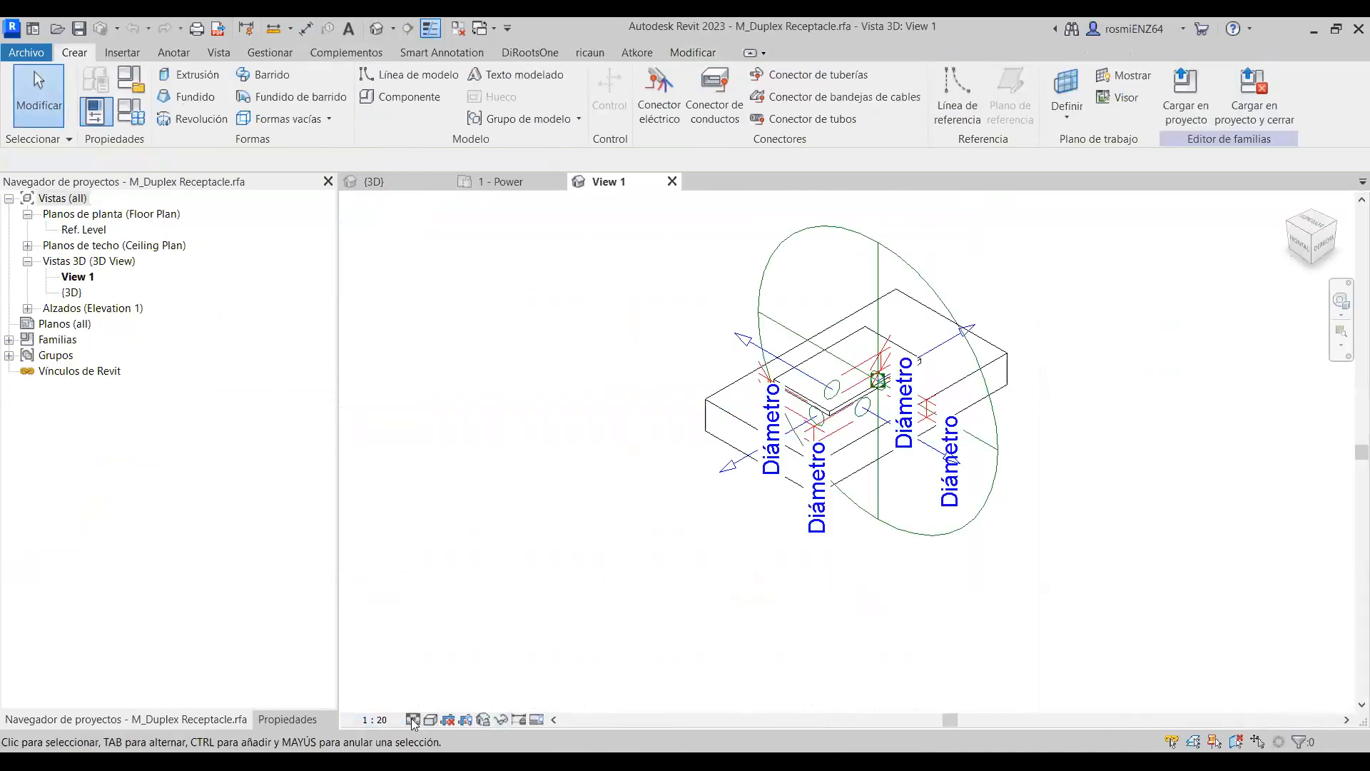
middle_click_drag(532, 383, 639, 471, "shift")
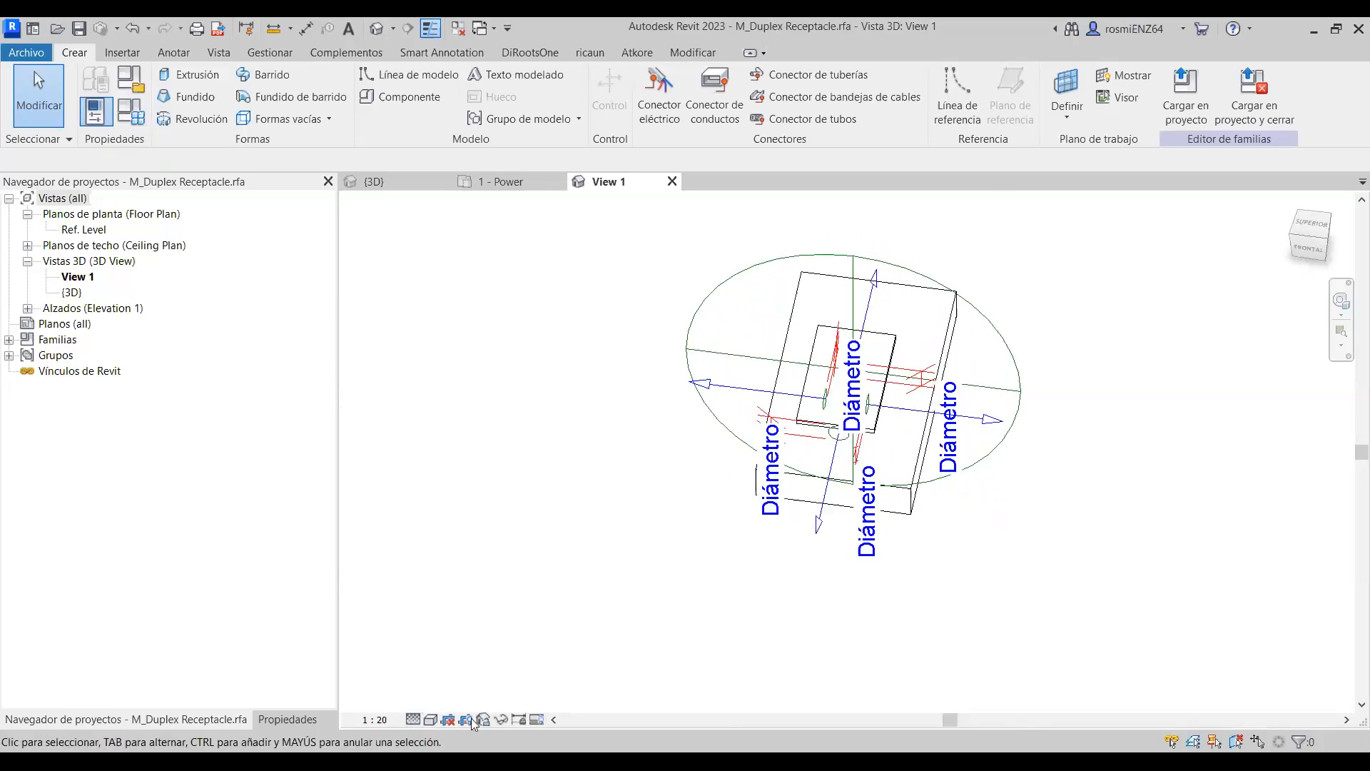
Apply a shaded visual style to the receptacle family's 3D view.
left_click(431, 720)
left_click(464, 665)
mouse_move(499, 585)
middle_mouse_down("shift")
mouse_move(550, 458)
mouse_move(651, 346)
mouse_move(1184, 357)
mouse_move(1116, 375)
mouse_move(817, 318)
mouse_move(731, 254)
mouse_move(769, 350)
middle_mouse_up("shift")
middle_click_drag(876, 574, 949, 463, "shift")
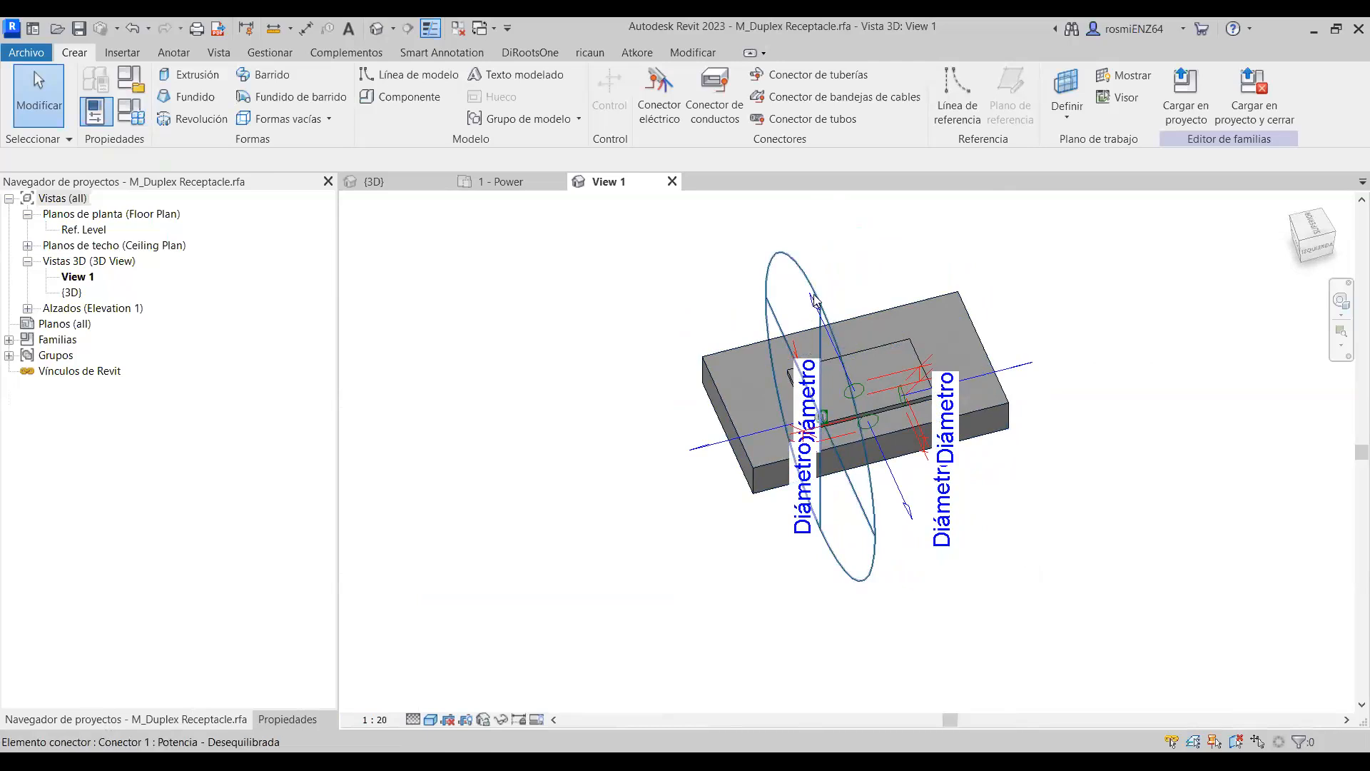
Inspect the properties of the family's unbalanced power connector and of one of its conduit connectors.
left_click(805, 328)
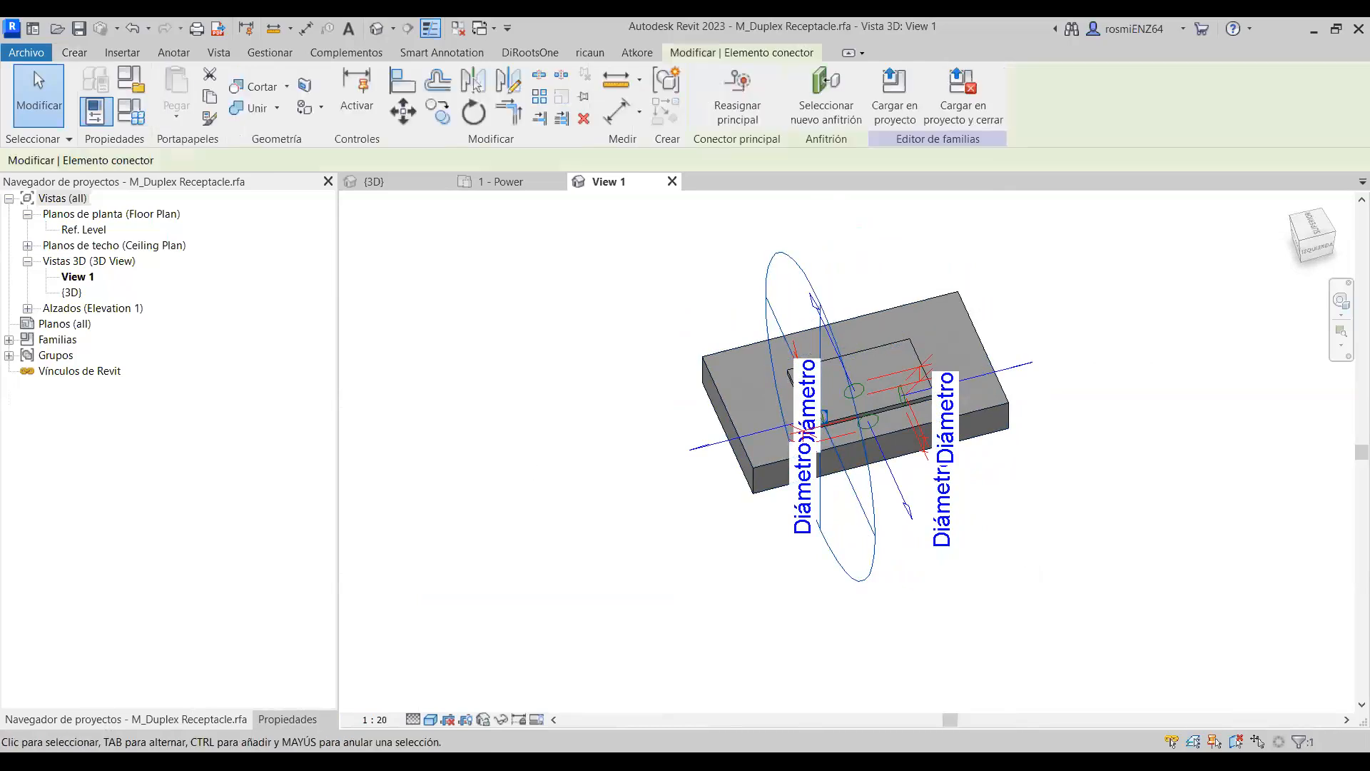
left_click(284, 720)
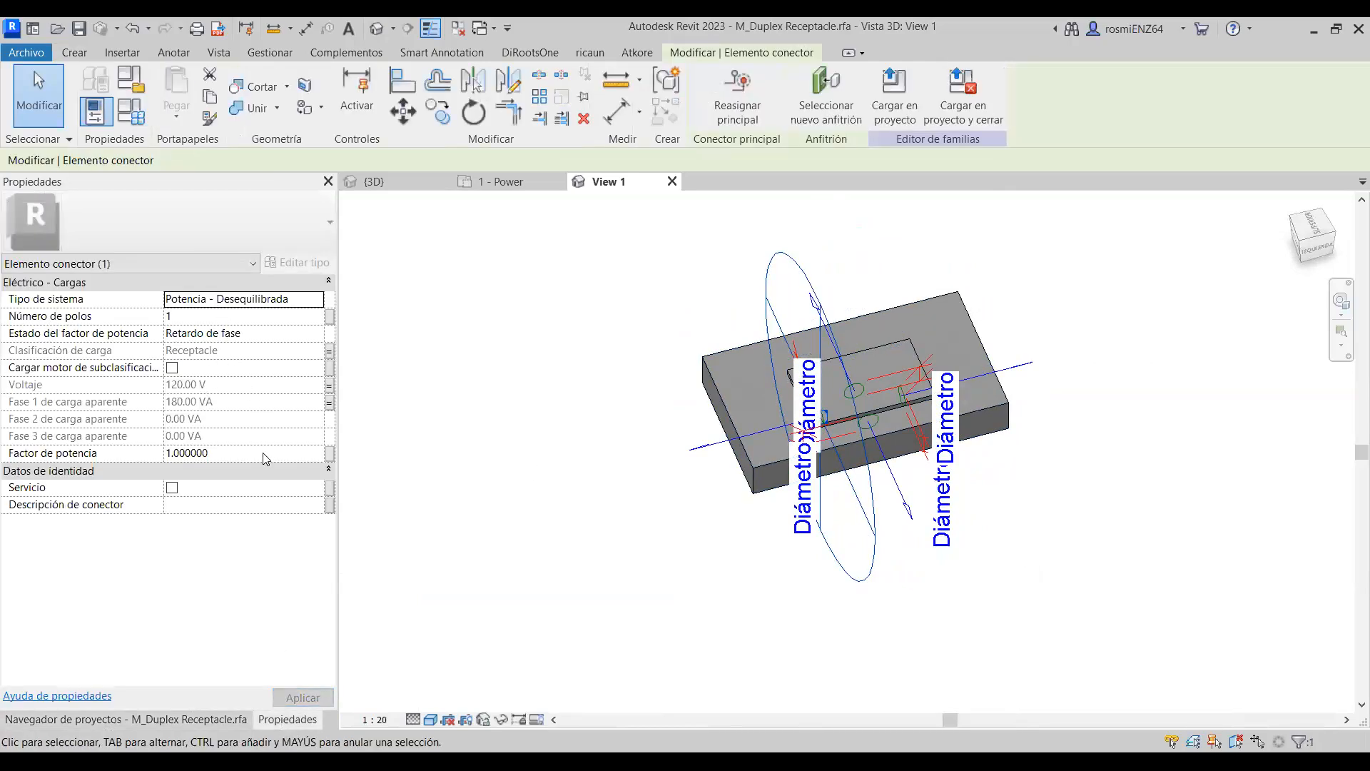
middle_click_drag(1163, 508, 1025, 297, "shift")
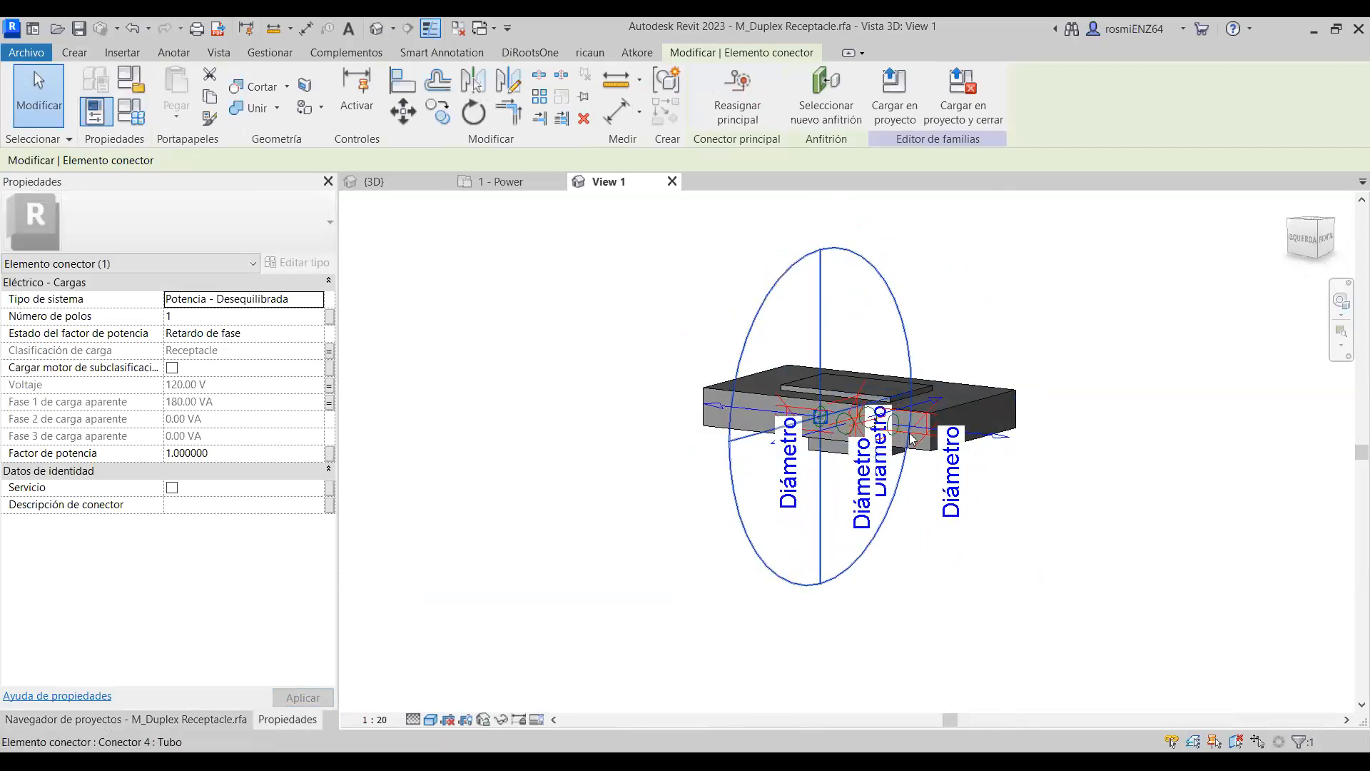
left_click(1000, 440)
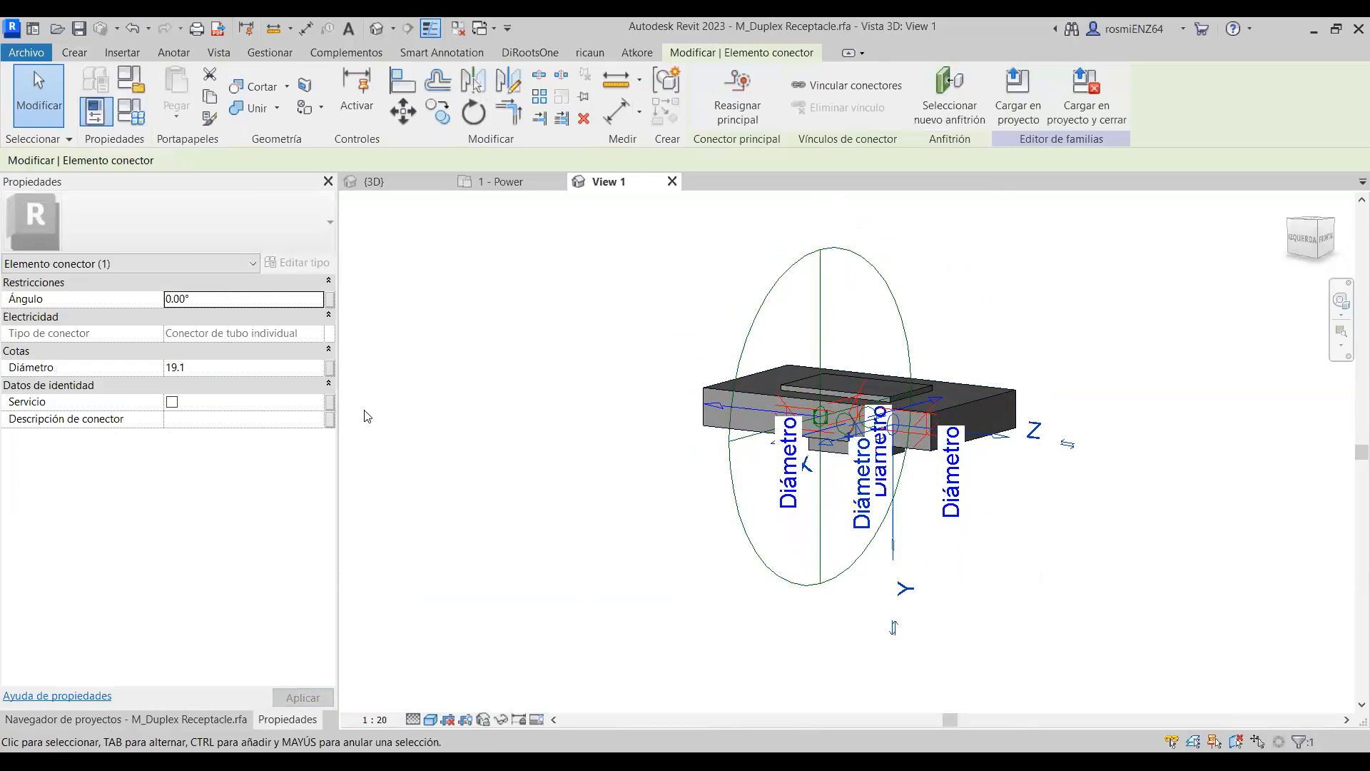
middle_click_drag(501, 408, 554, 390, "shift")
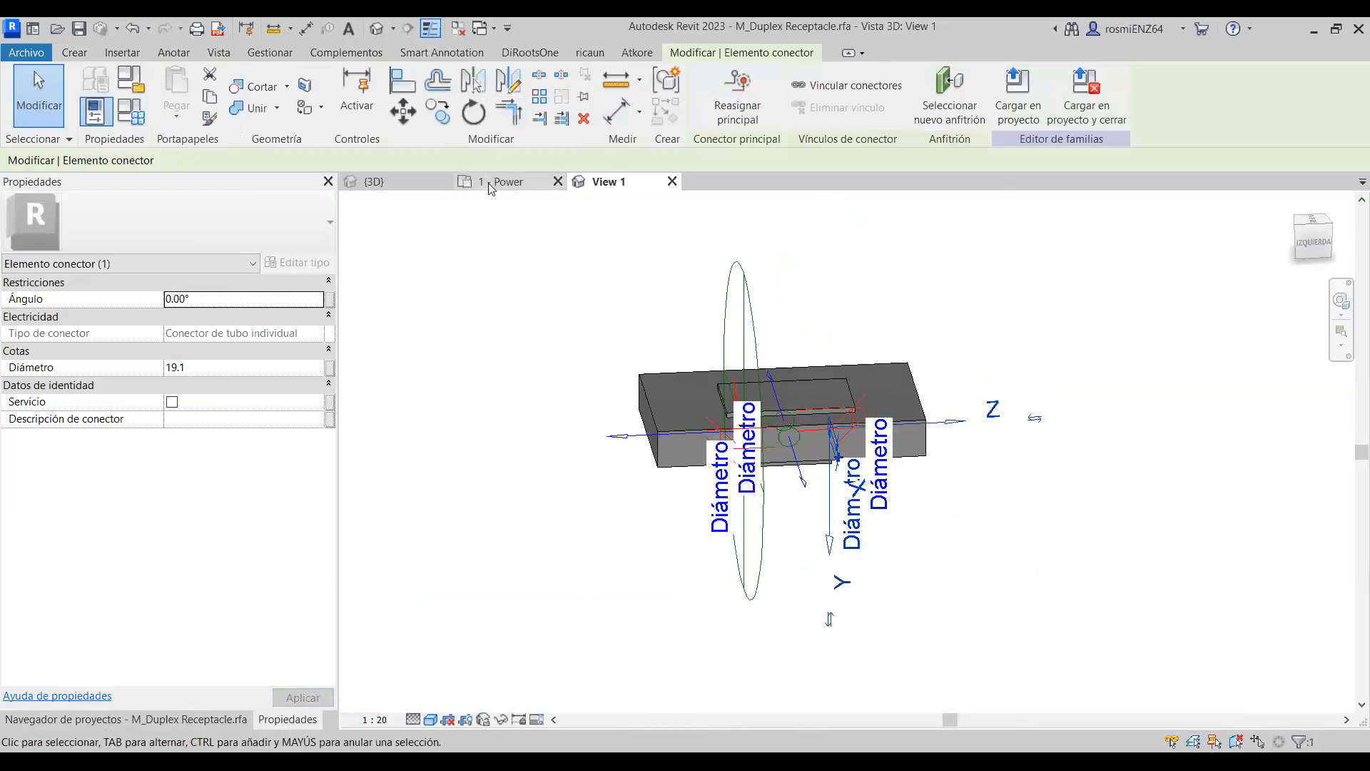
Return to the 1 - Power plan and select the right-hand receptacle of the adjacent pair.
left_click(510, 186)
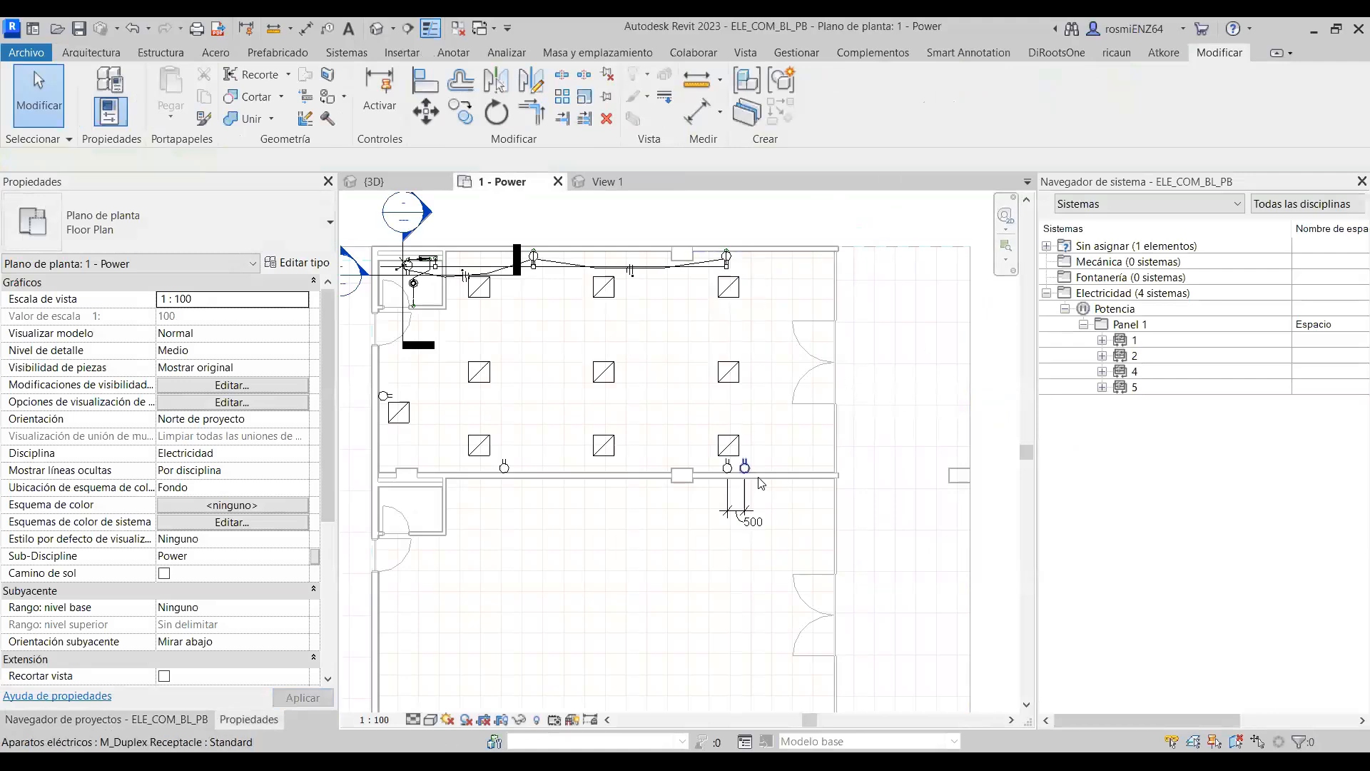
scroll(748, 467, "up", 2)
left_click(736, 460)
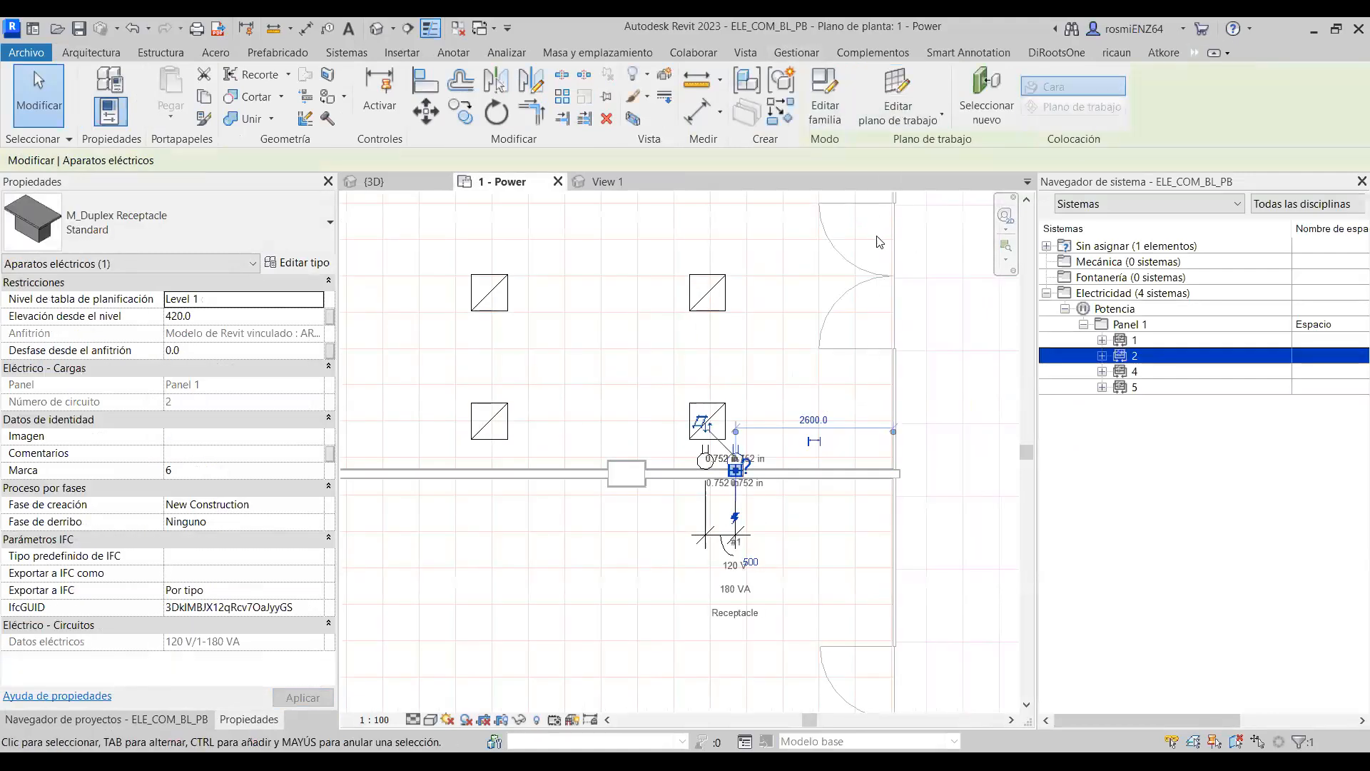
Place two duplex receptacles on the lower vertical face of the dividing wall, near the adjacent pair, using Create Similar.
scroll(876, 240, "down", 2)
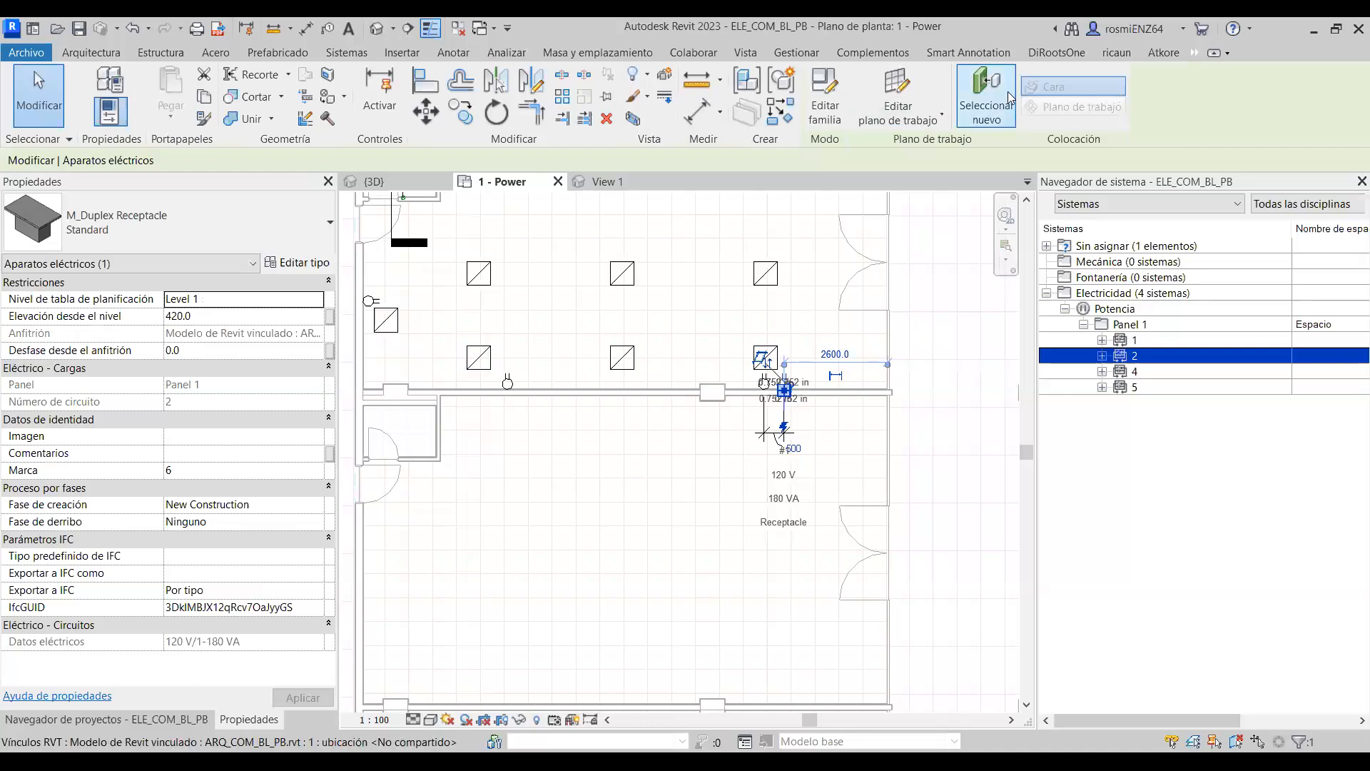
scroll(860, 298, "down", 3)
middle_click_drag(823, 480, 774, 493)
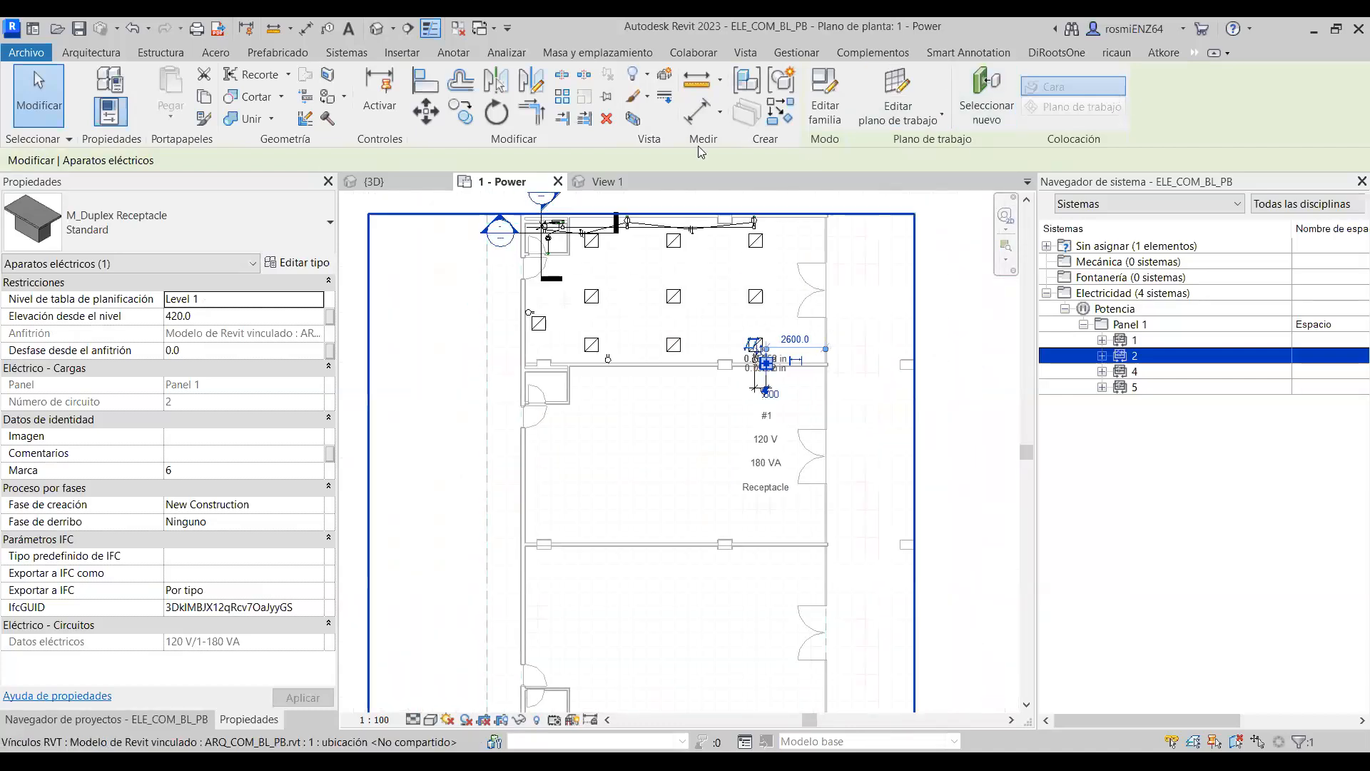
key("c")
key("s")
scroll(742, 373, "up", 5)
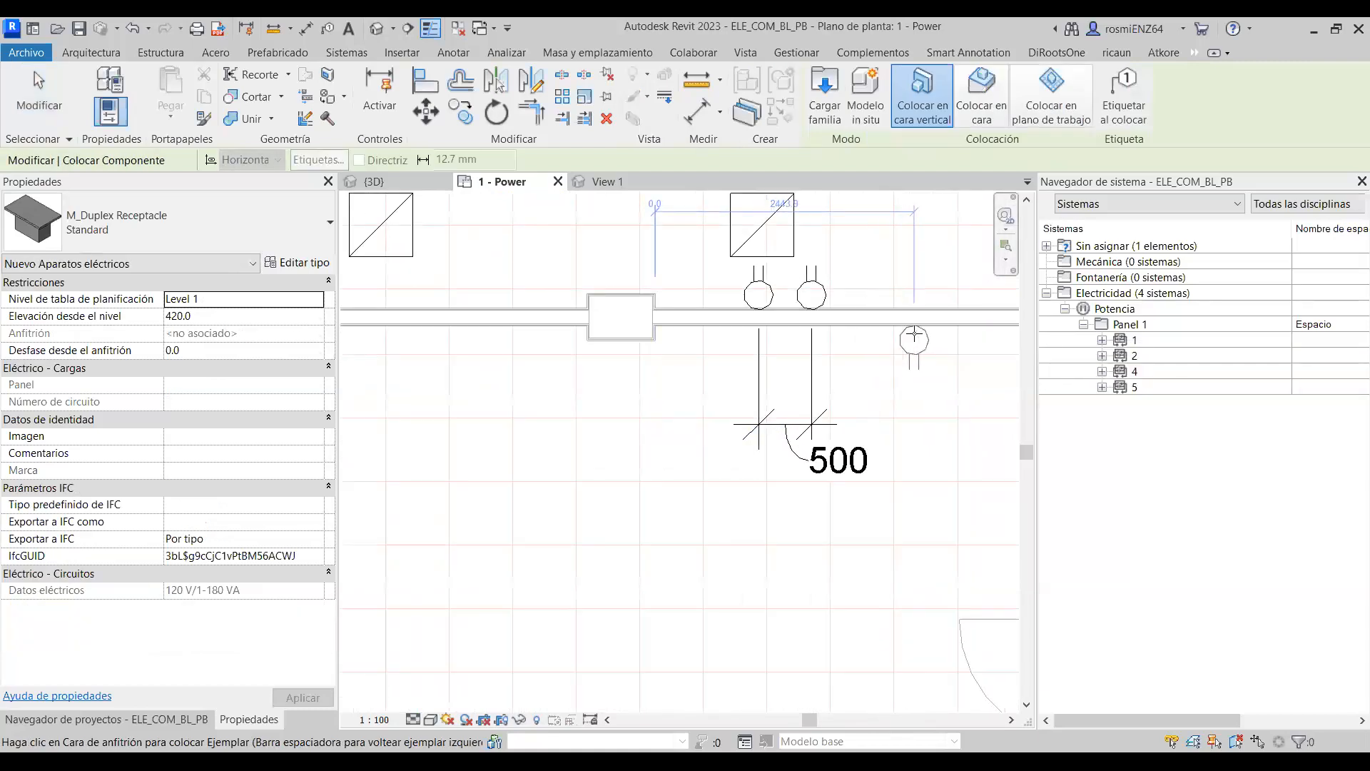
left_click(844, 333)
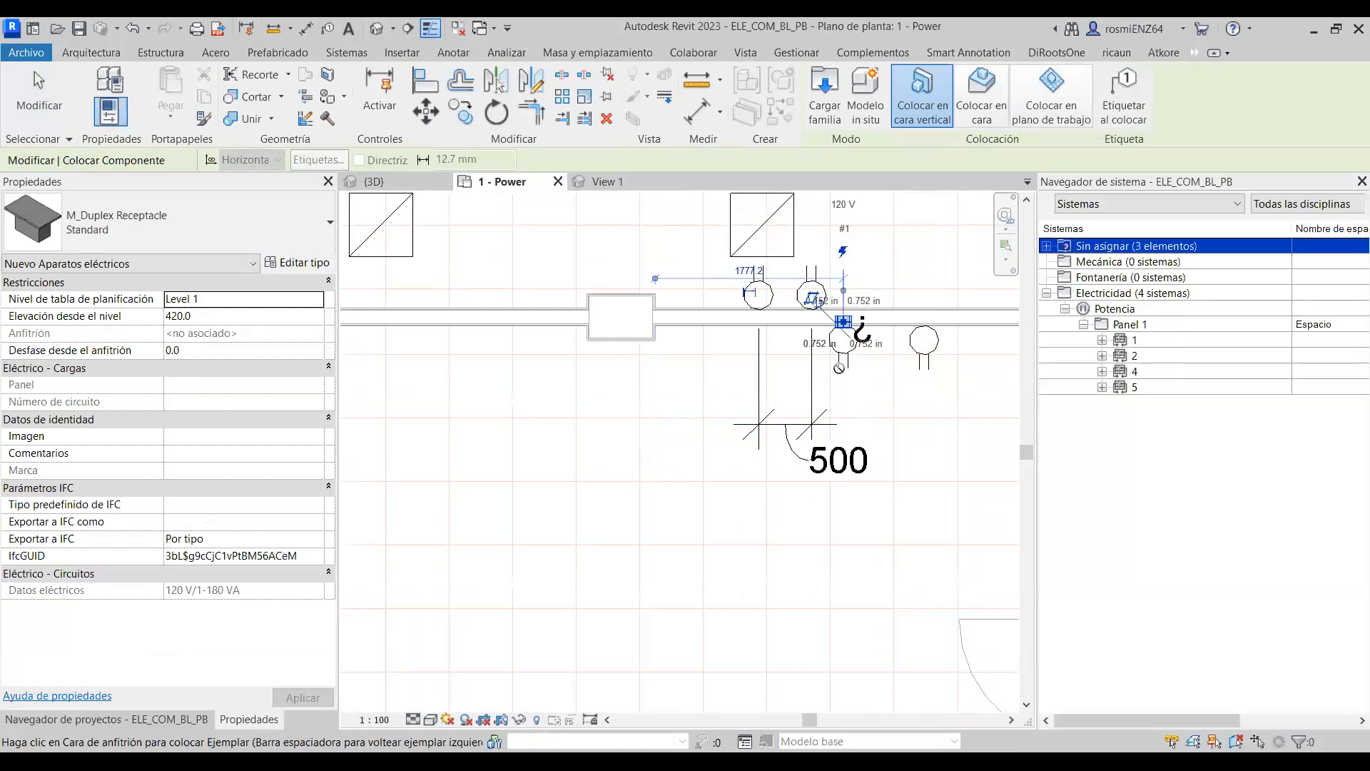
left_click(843, 331)
key("Escape")
key("Escape")
Isolate the two new receptacles on the wall's lower face in a 3D section box using Selection Box.
scroll(697, 363, "down", 2)
left_click(827, 351)
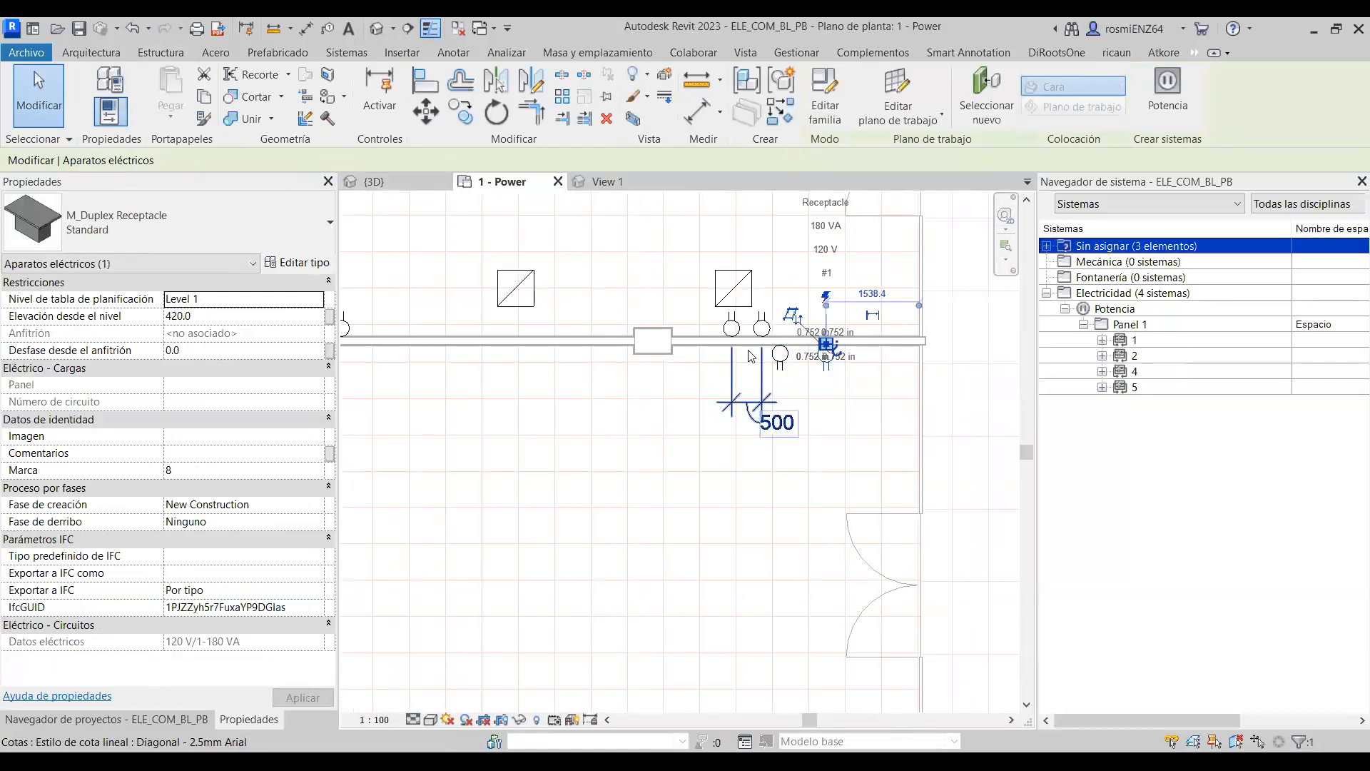
left_click(781, 357, "ctrl")
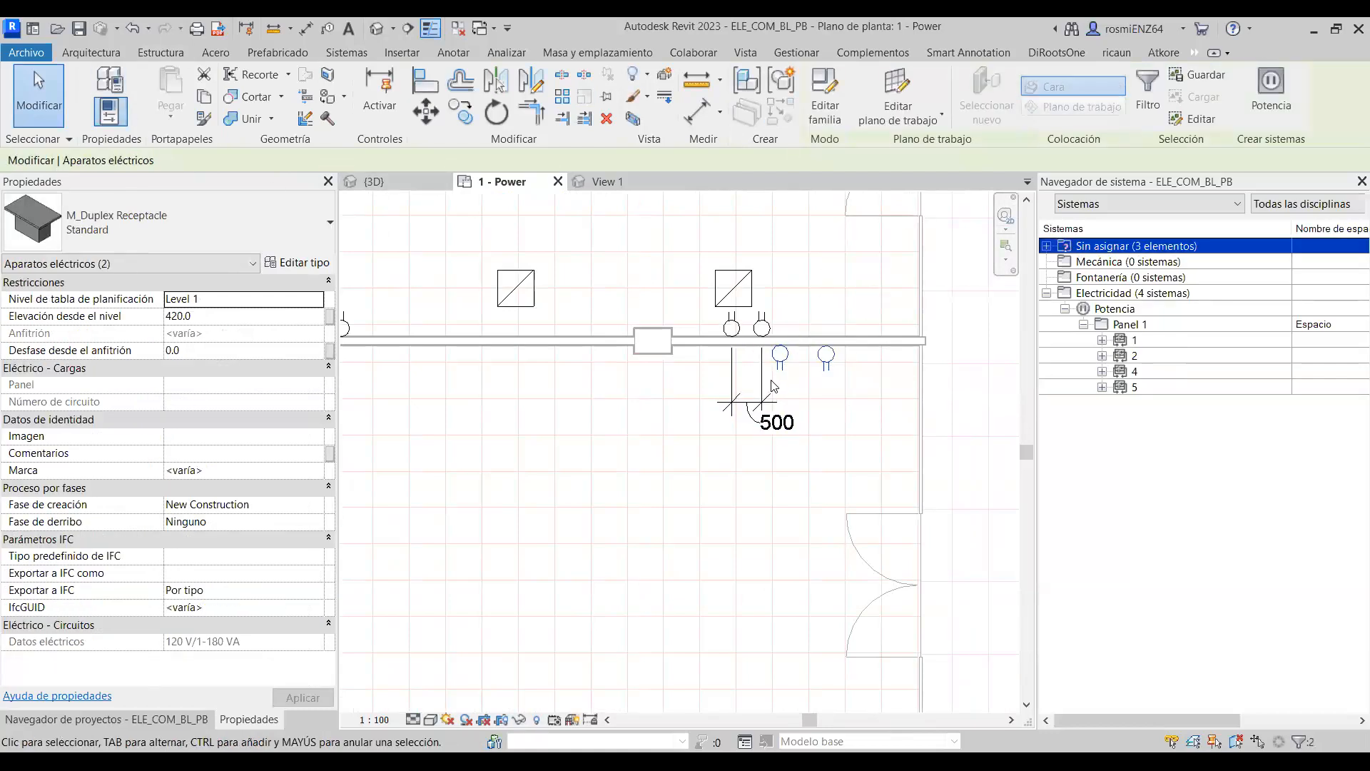
left_click(633, 119)
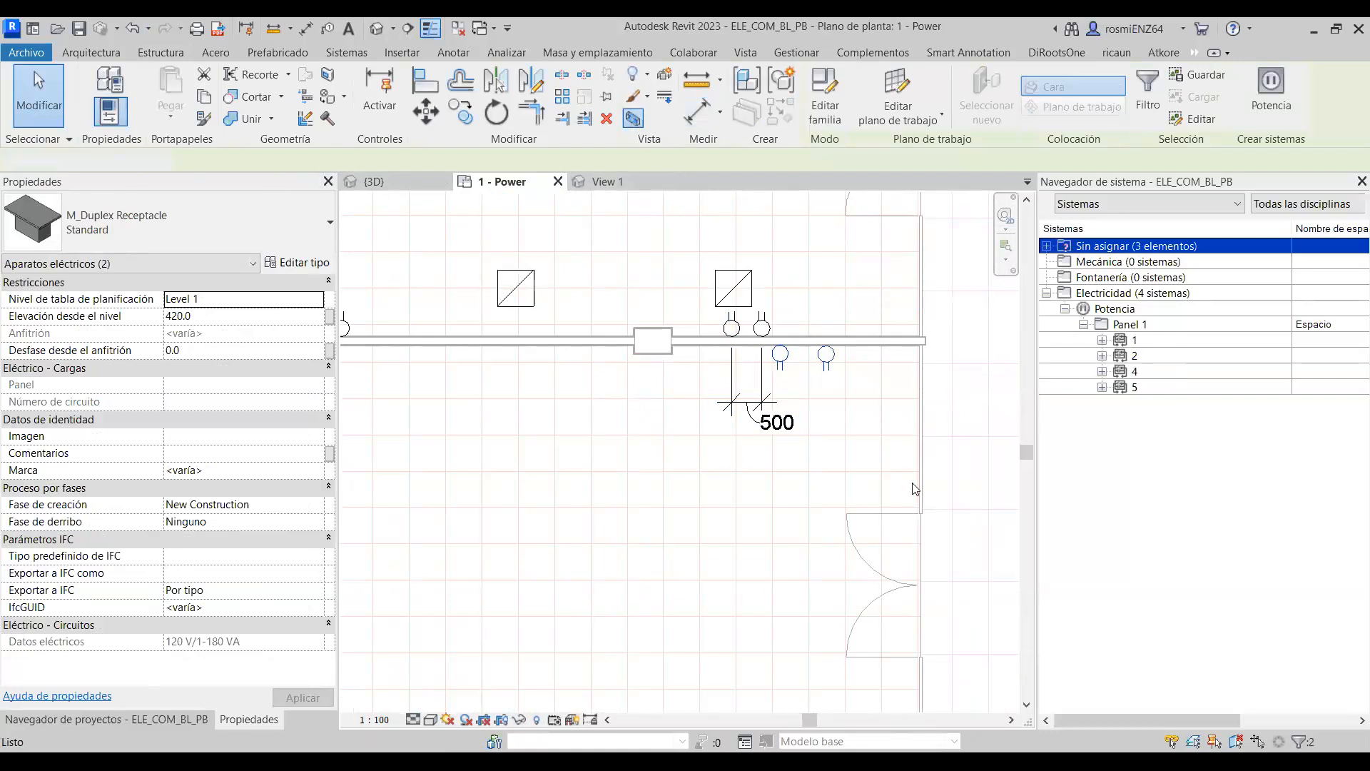
middle_click_drag(932, 526, 909, 428)
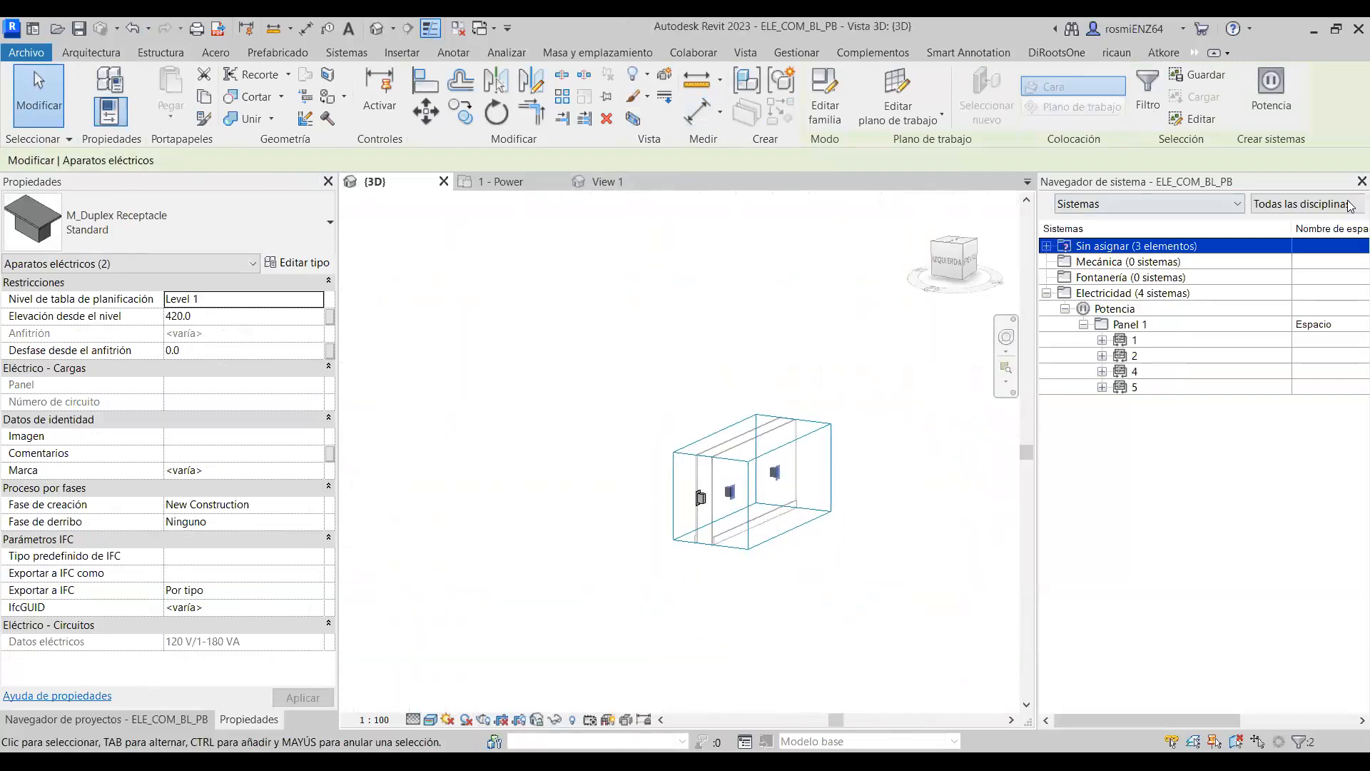
Close the System Browser and return to the 1 - Power plan with nothing selected.
left_click(1361, 181)
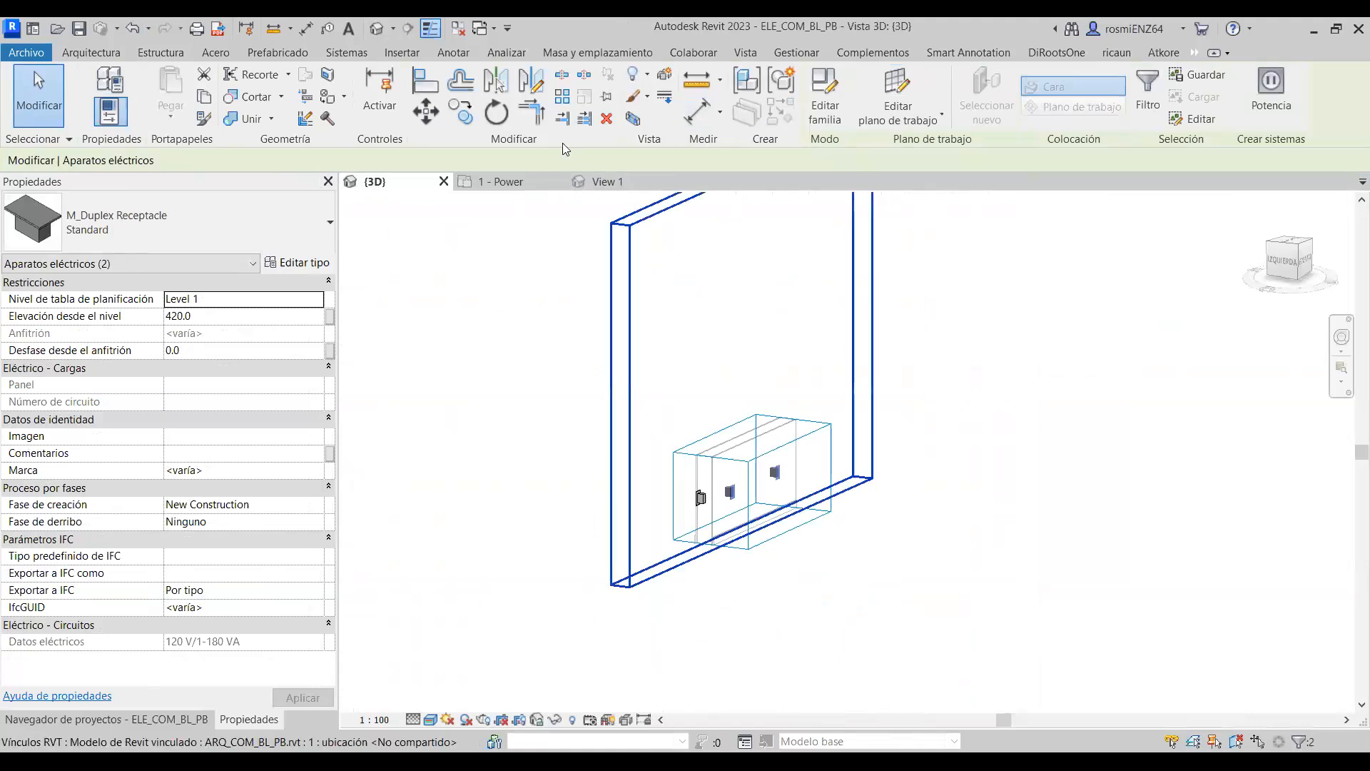
left_click(503, 184)
left_click(1211, 367)
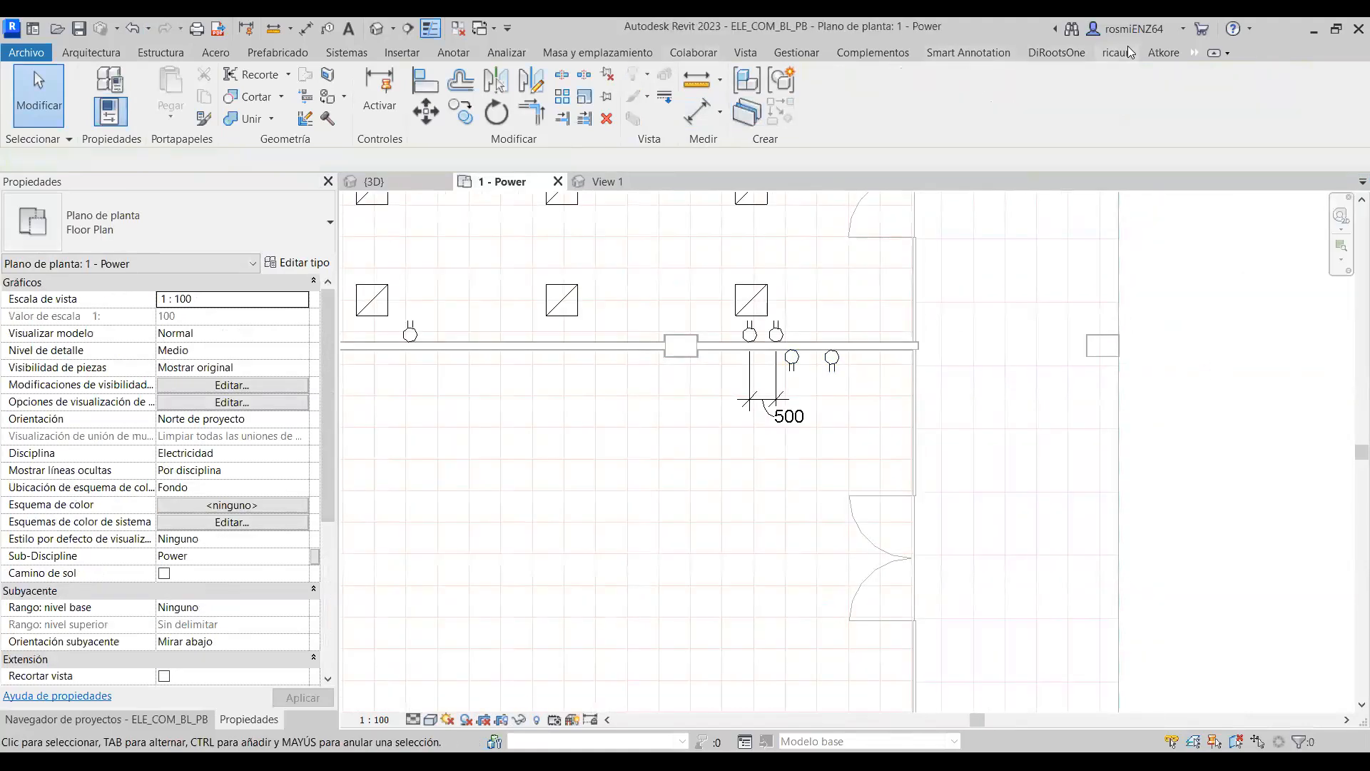
Tile the open views and close the M_Duplex Receptacle family view without saving its changes.
left_click(742, 48)
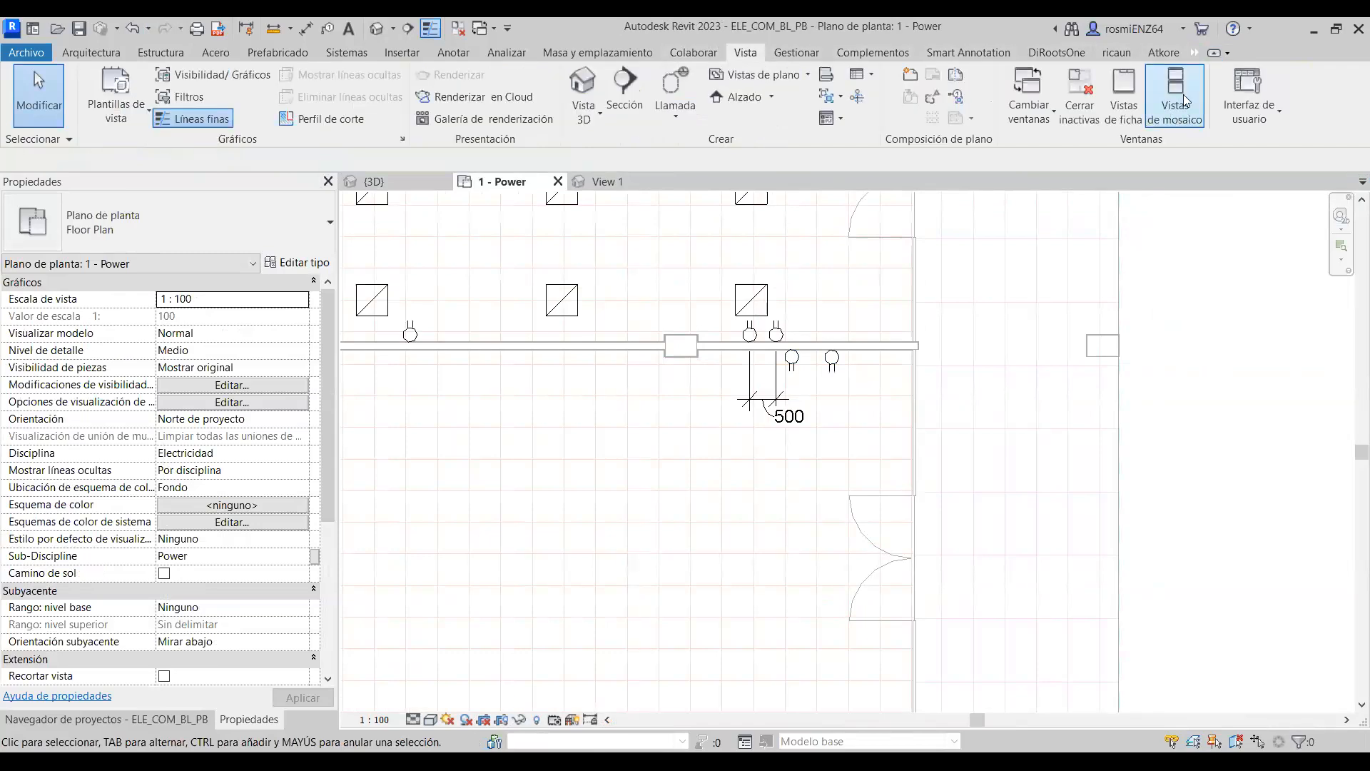
left_click(1153, 120)
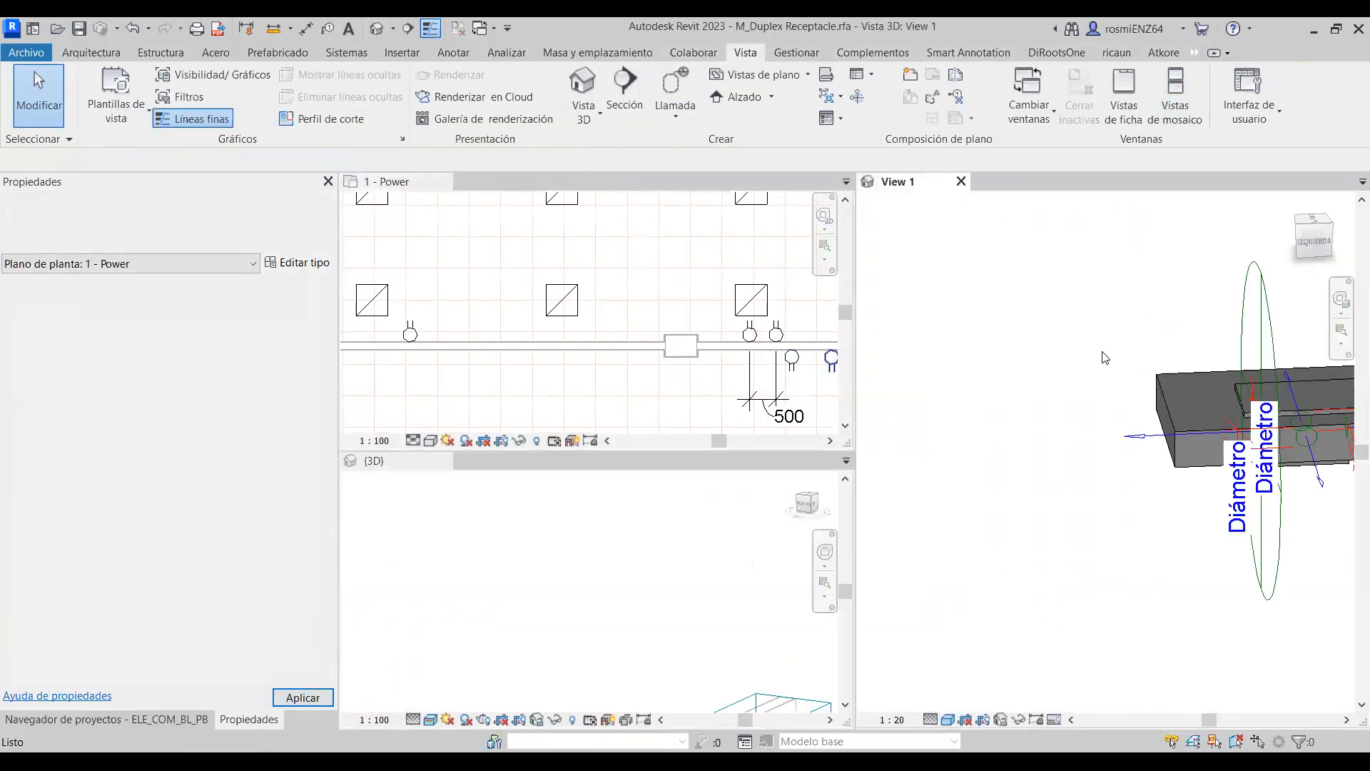
left_click(960, 182)
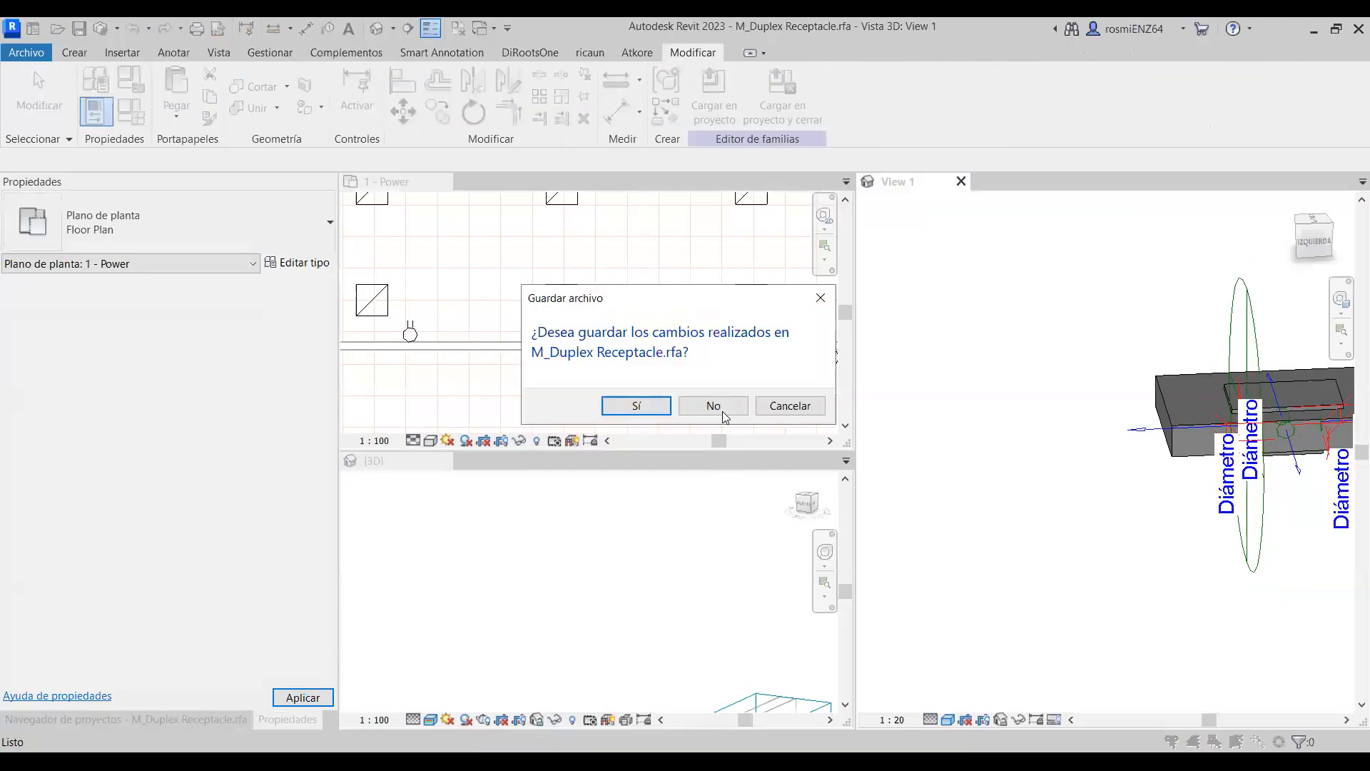
left_click(714, 405)
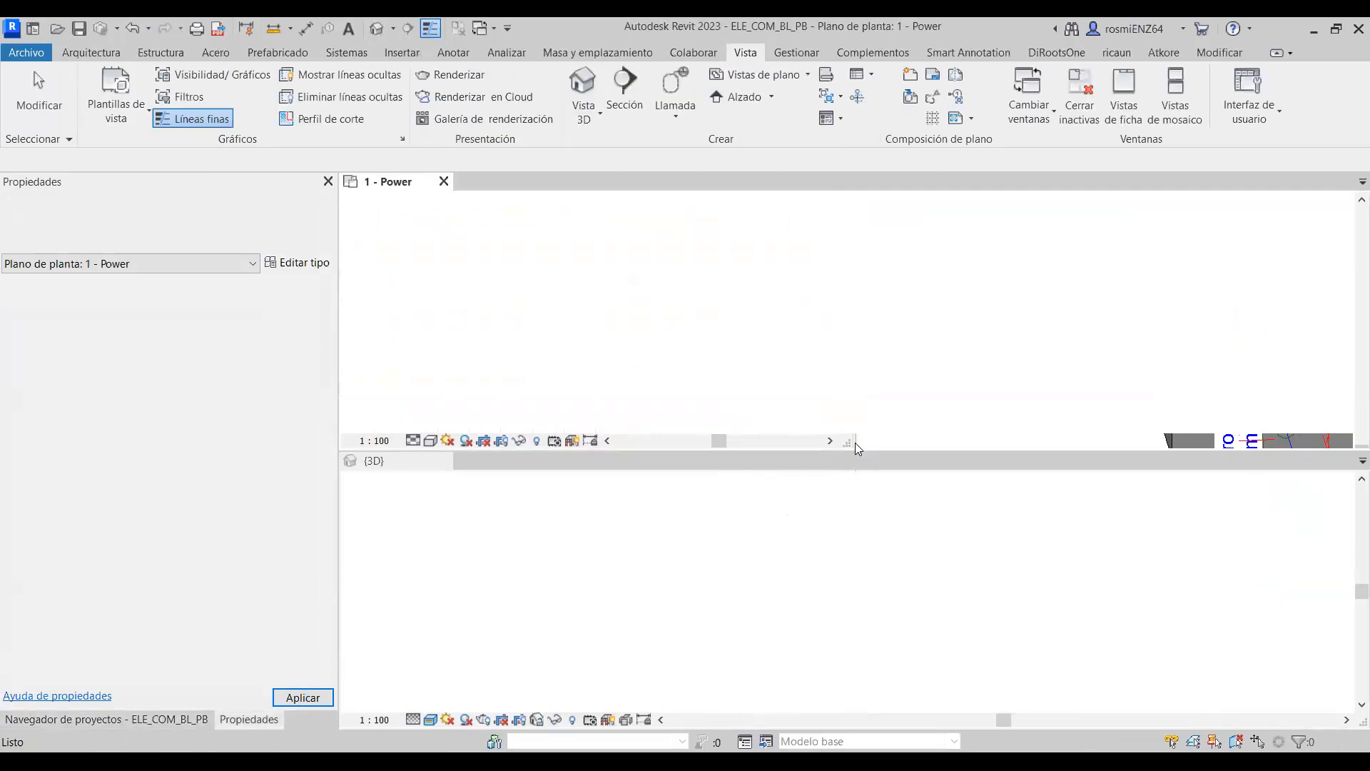
Delete the two receptacles from the lower face of the dividing wall in the 1 - Power plan.
left_click(960, 590)
middle_click_drag(1113, 590, 925, 522, "shift")
scroll(1071, 594, "down", 6)
scroll(927, 528, "up", 5)
scroll(805, 368, "up", 3)
scroll(804, 366, "up", 1)
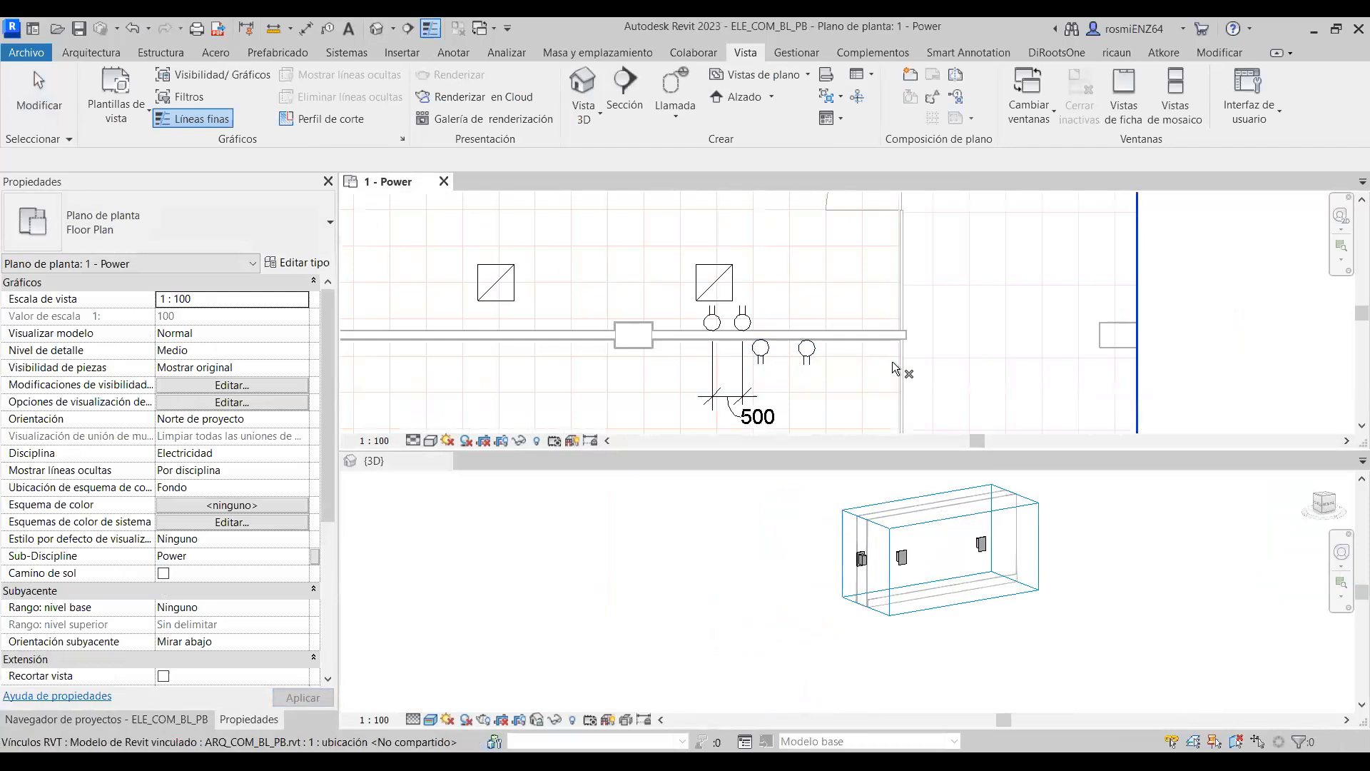
left_click(807, 361)
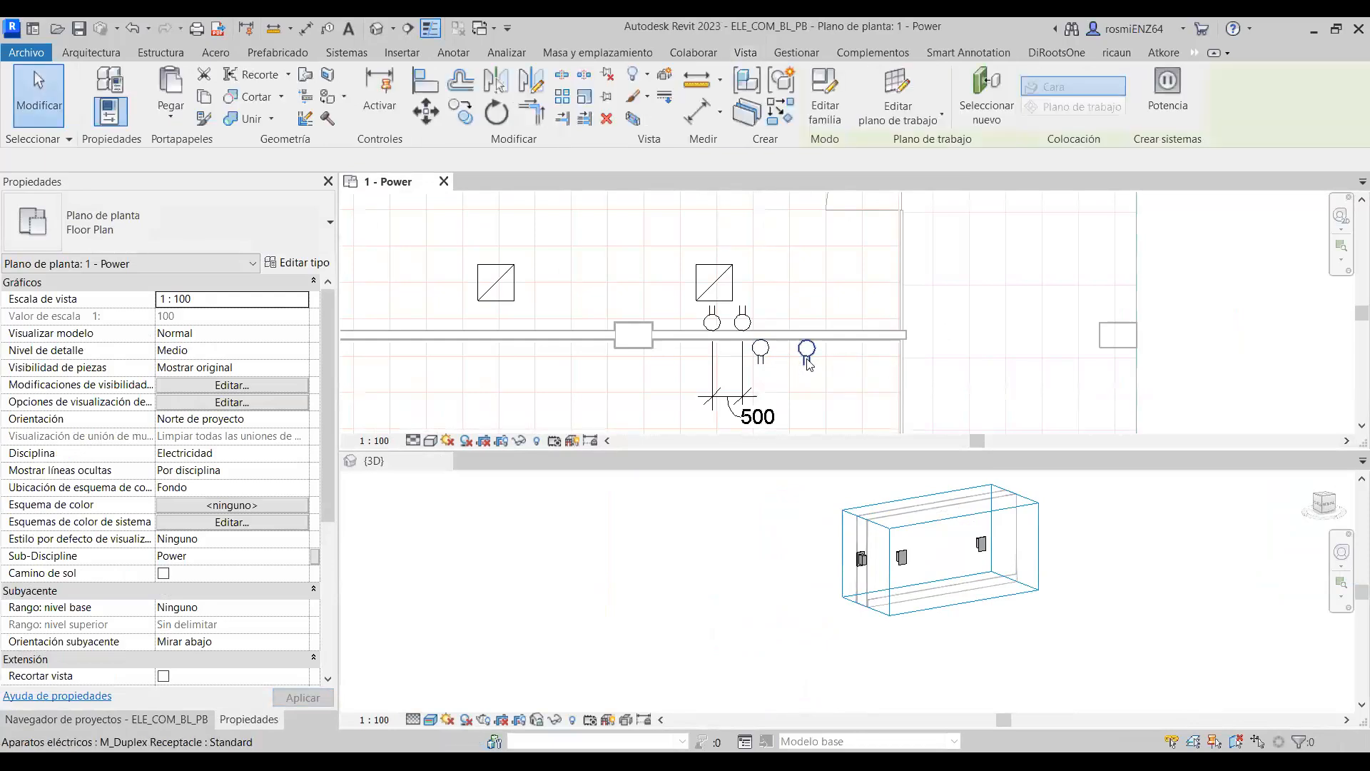
key("Delete")
left_click(758, 357)
key("Delete")
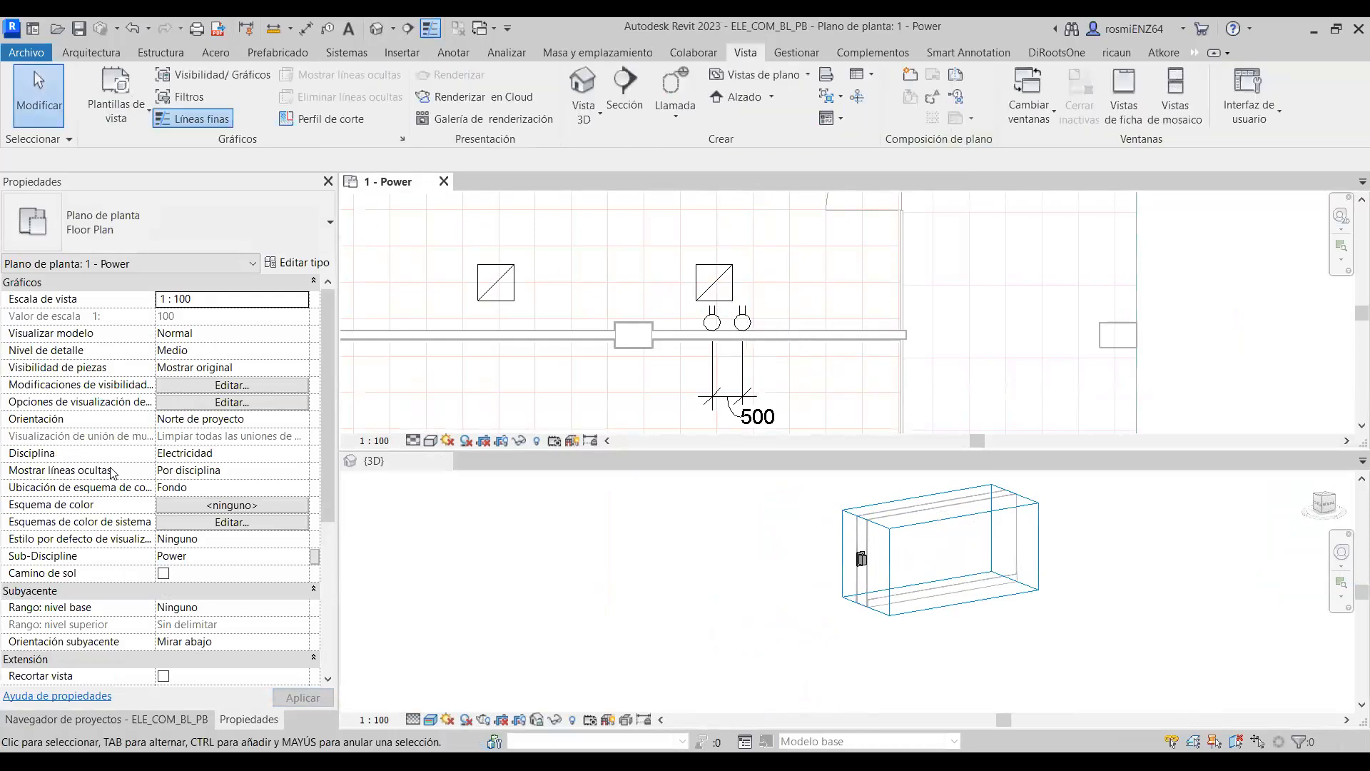
Set the discipline of the {3D} view to Coordinación and apply it.
left_click(299, 405)
left_click(301, 402)
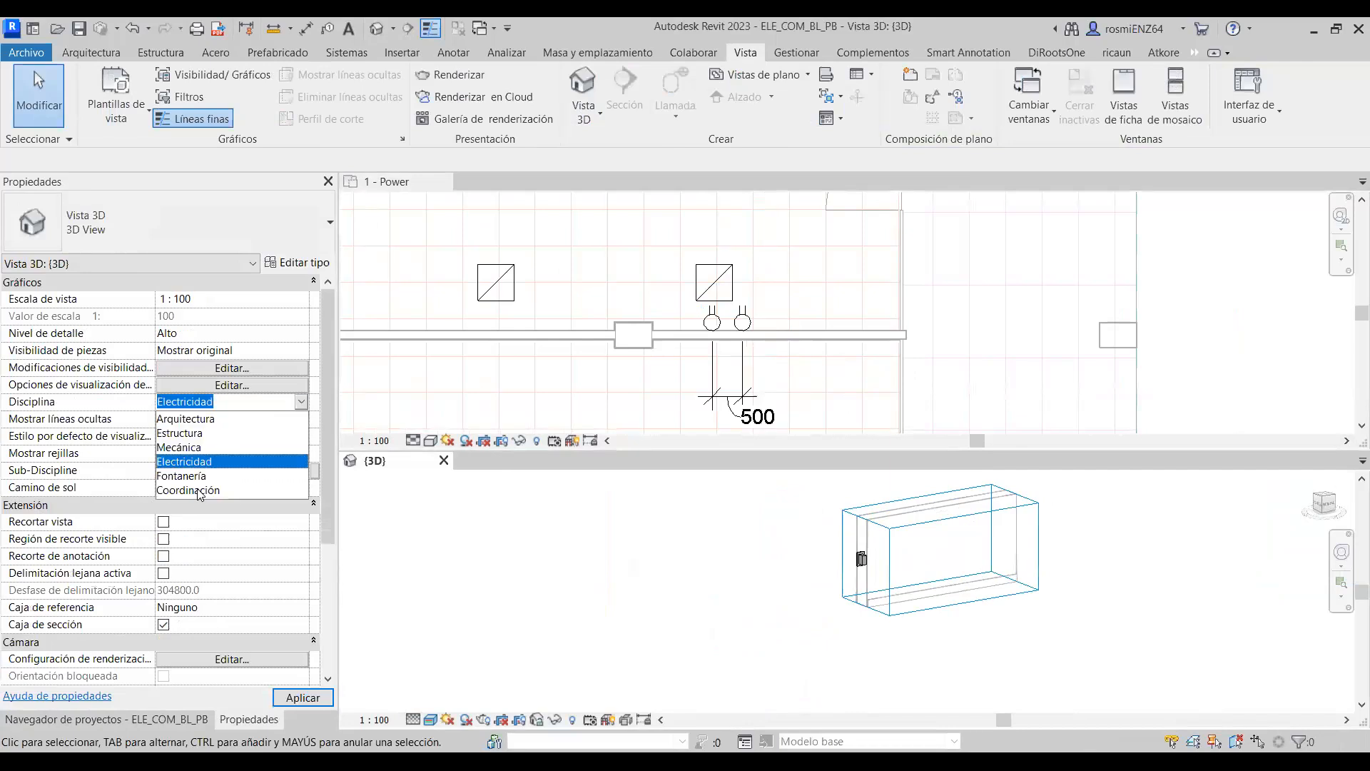
left_click(197, 488)
left_click(317, 708)
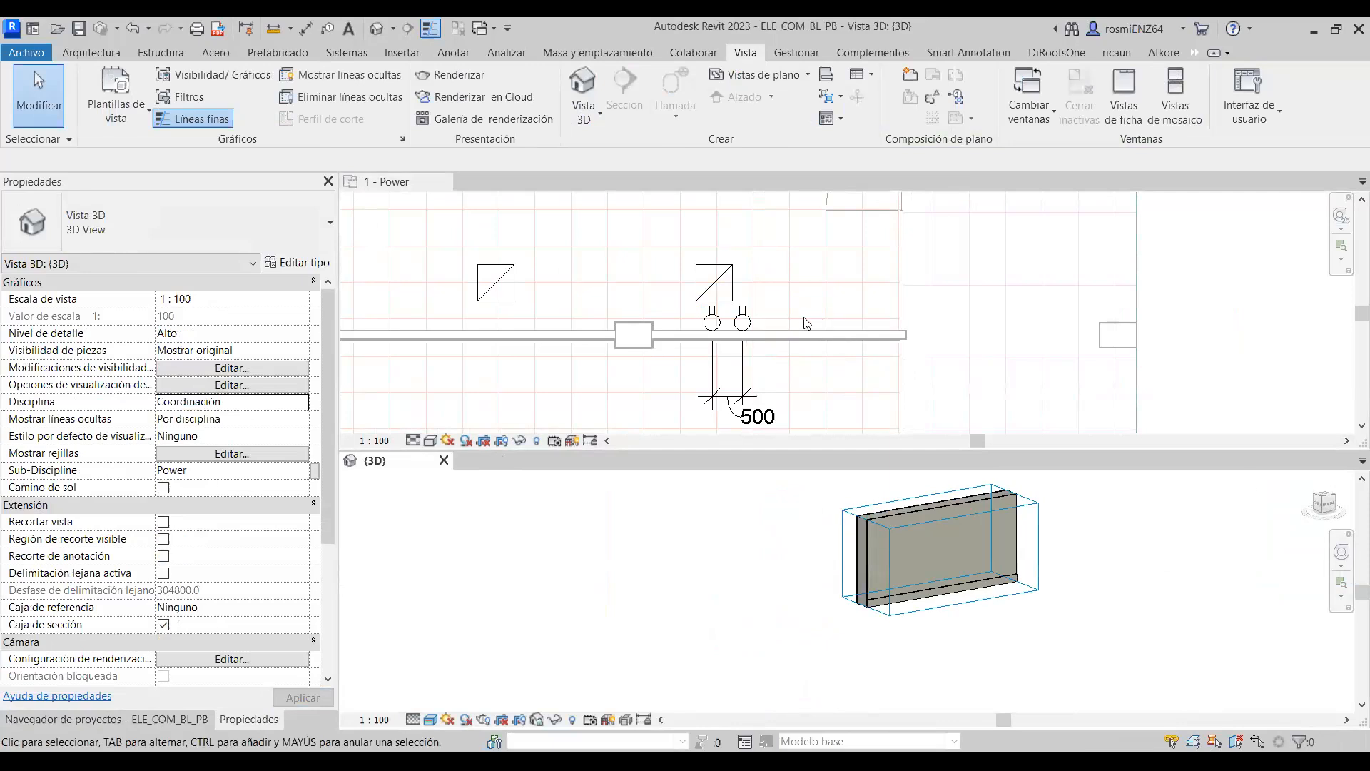
Place two duplex receptacles similar to the right-hand one of the pair on the dividing wall's lower vertical face.
left_click(745, 320)
left_click(754, 290)
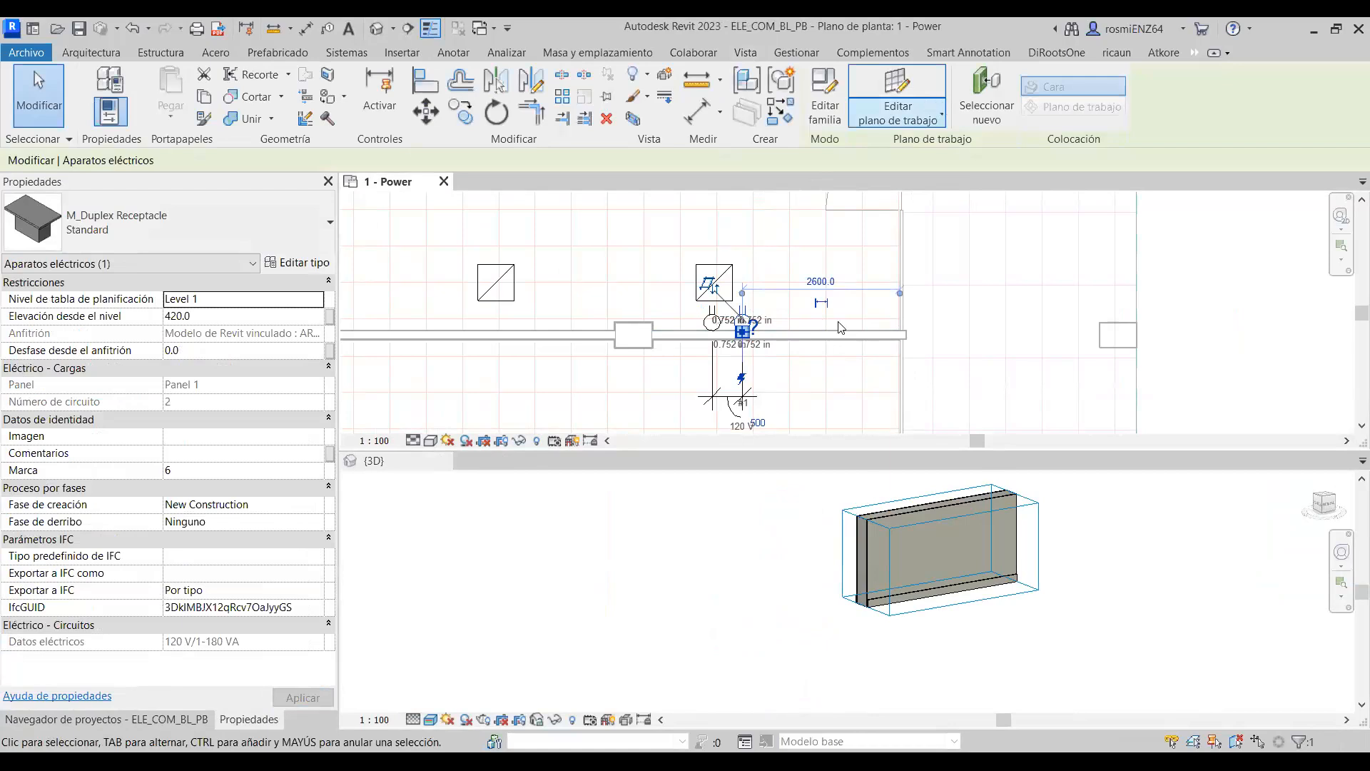
scroll(818, 347, "up", 2)
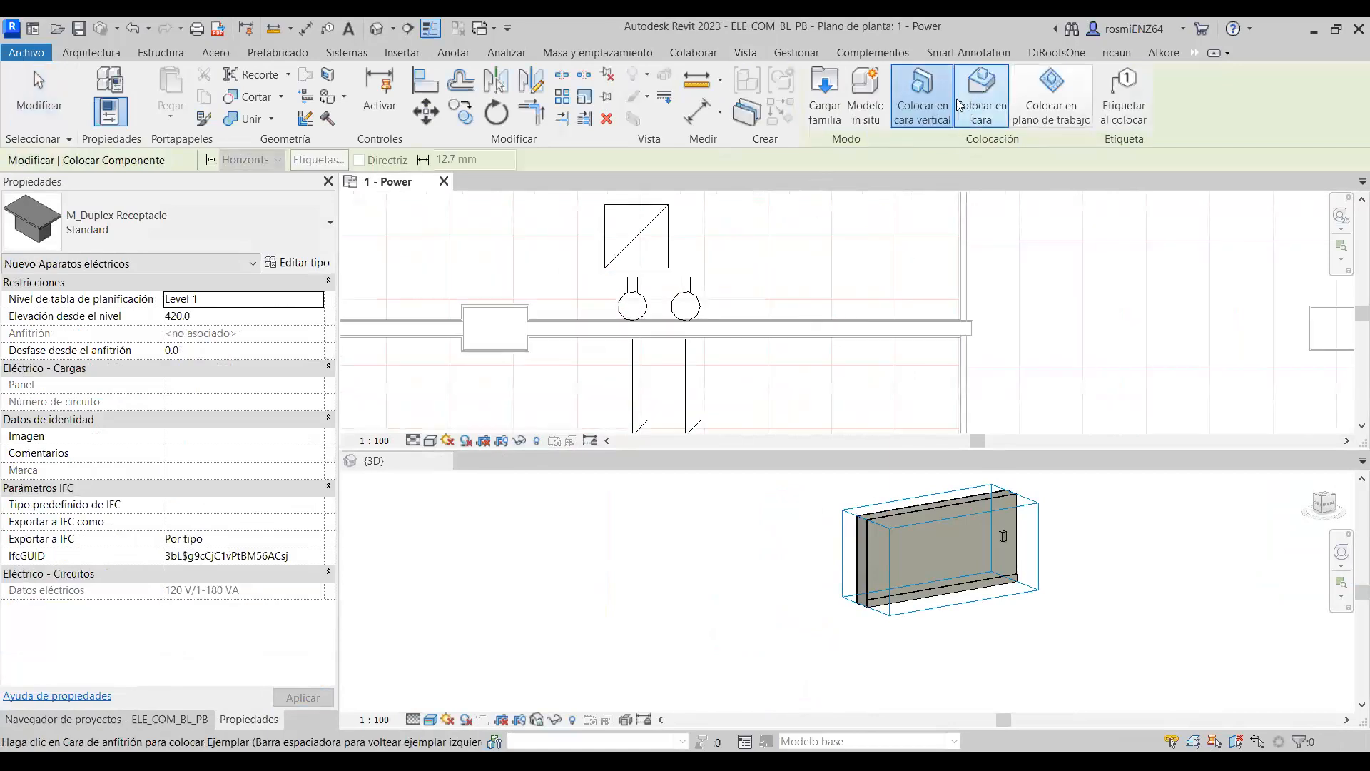
left_click(828, 346)
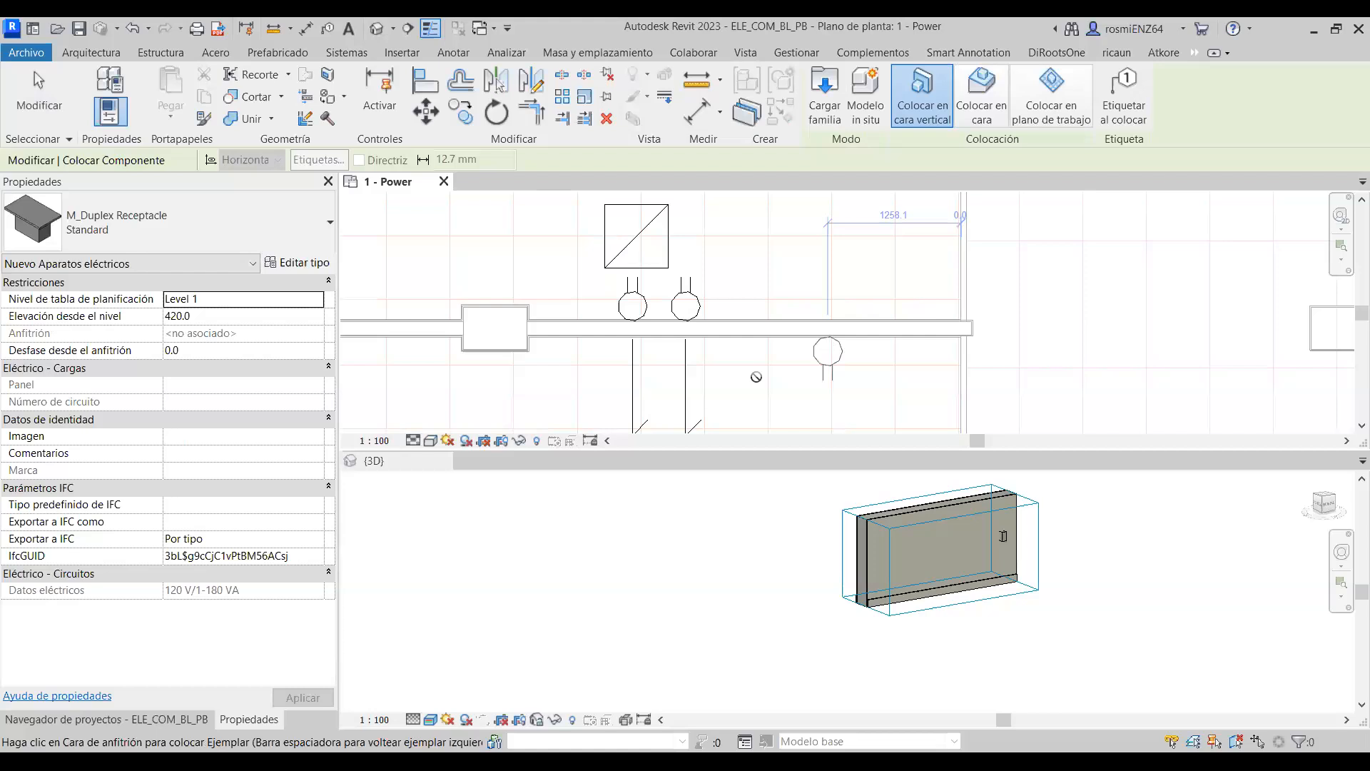
key("Escape")
key("Escape")
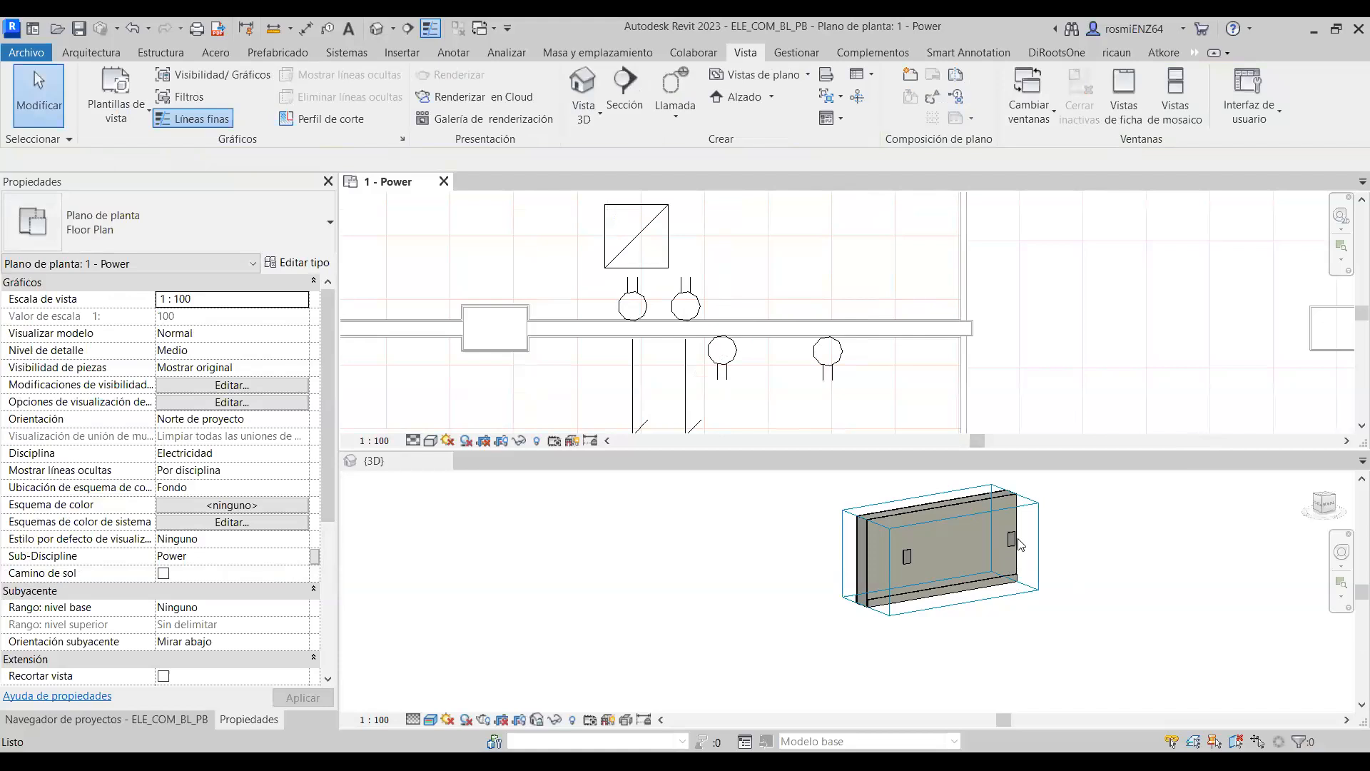
Rehost the right-hand new receptacle in the 3D view onto the same wall face, close to the other new receptacle.
left_click(1020, 543)
left_click(1009, 541)
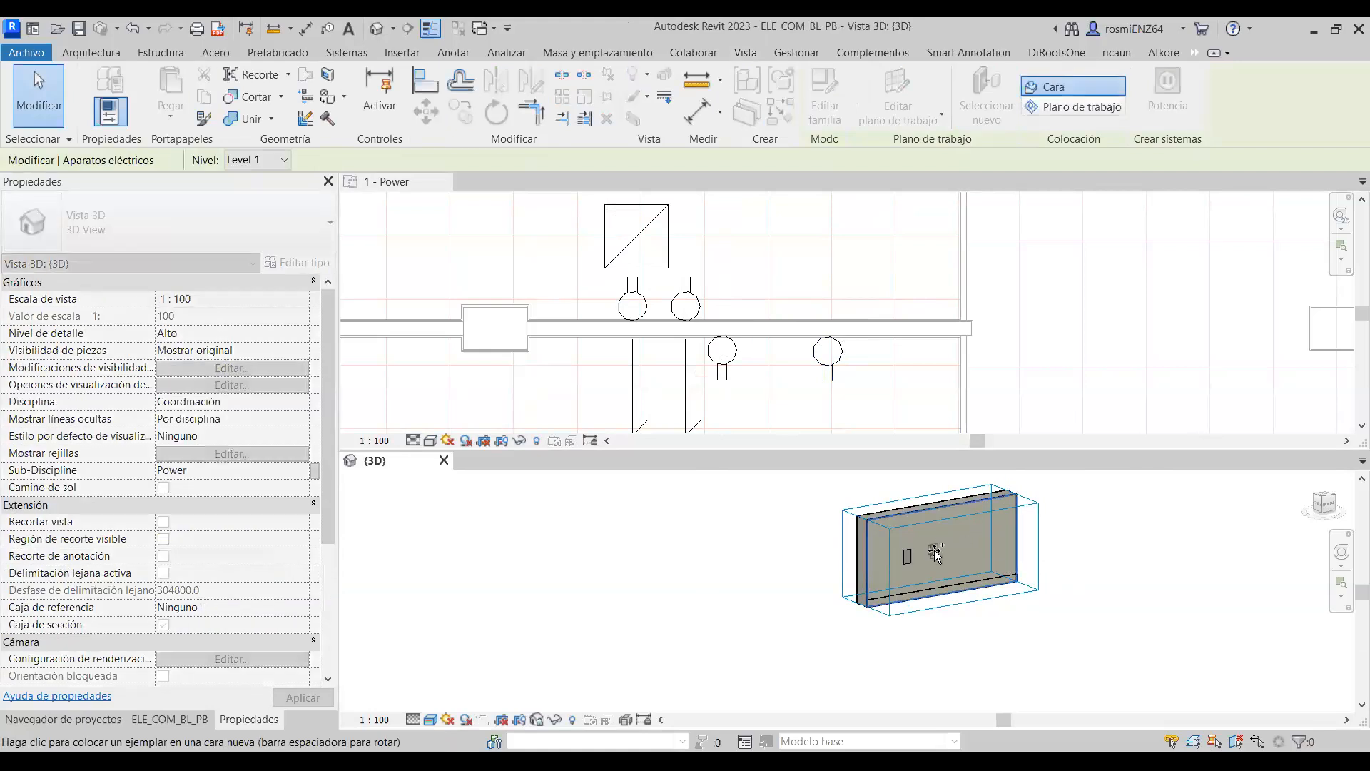
left_click(933, 553)
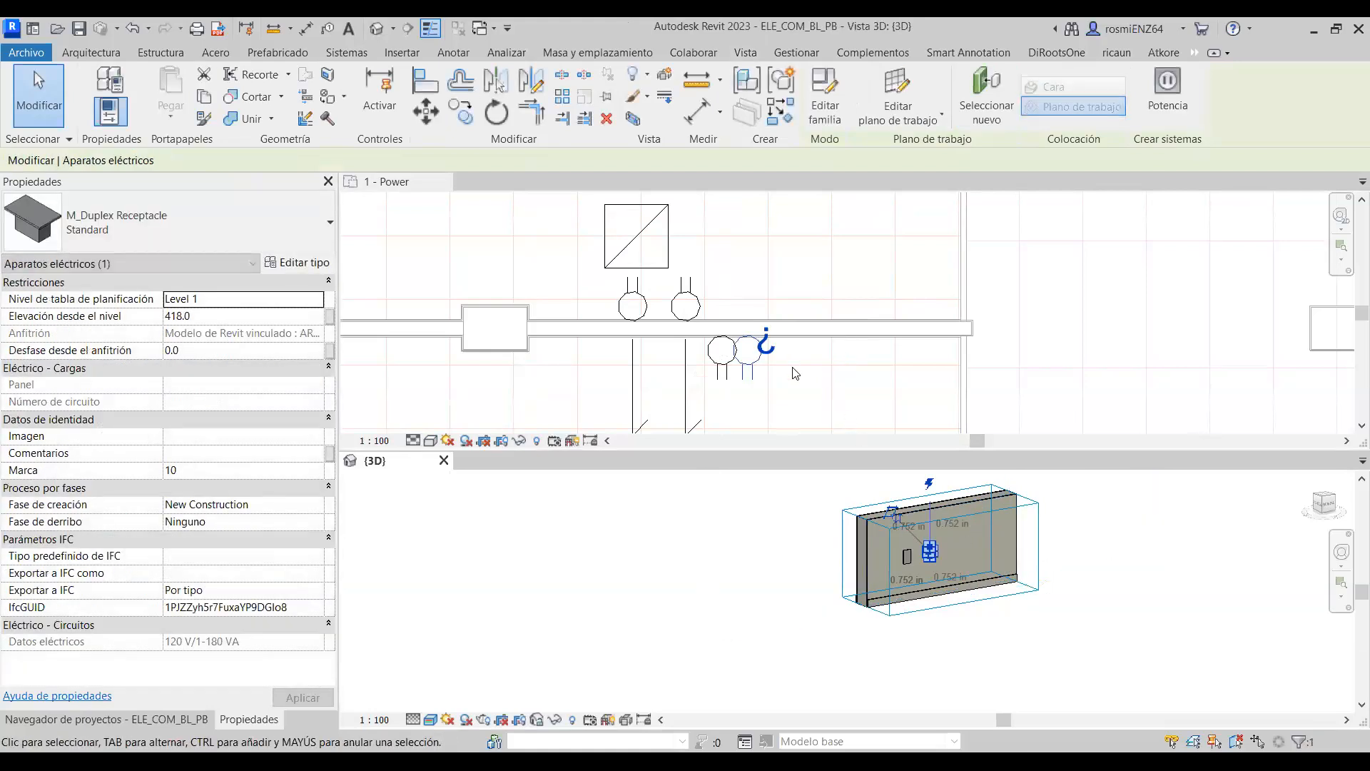
key("Escape")
Move the rehosted receptacle along the wall in the plan to about 1760 mm from the right-hand exterior wall.
left_click(749, 368)
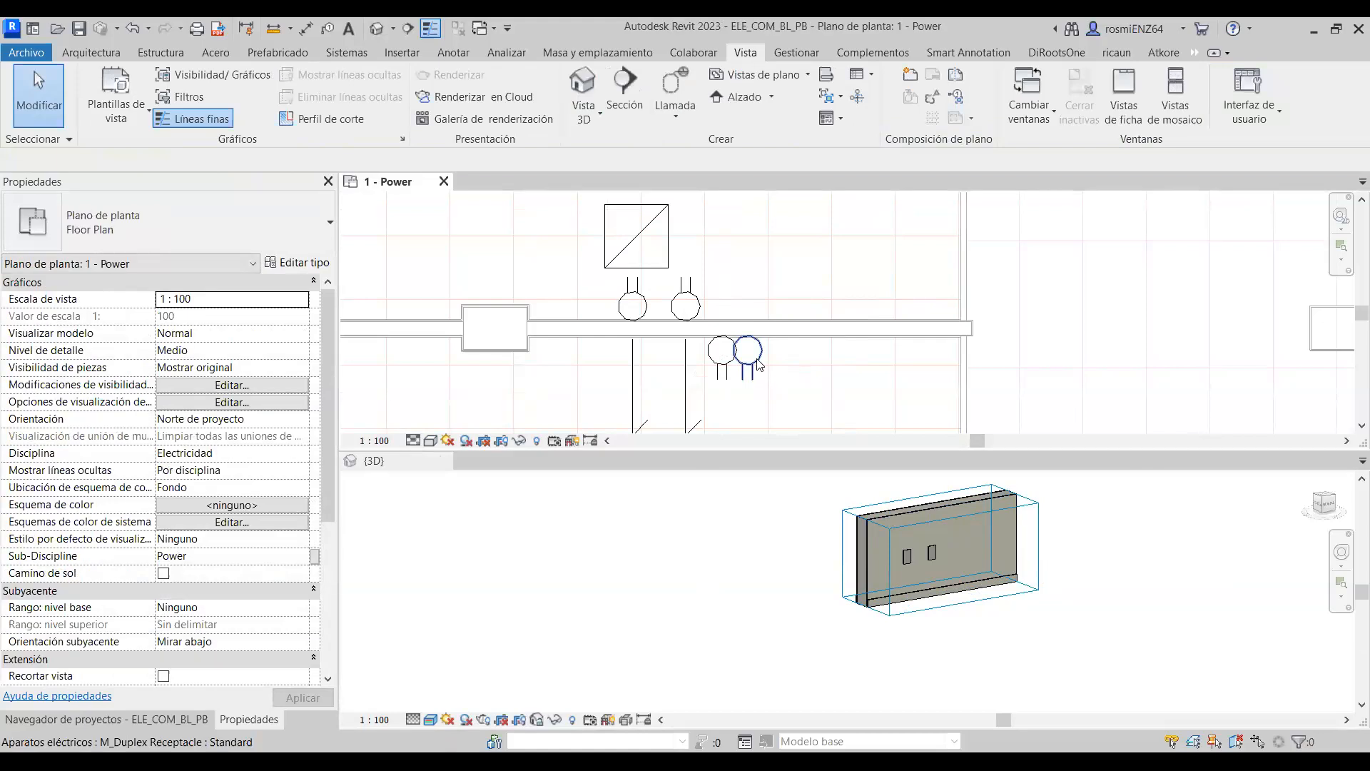
left_click(750, 368)
scroll(753, 364, "up", 2)
left_click_drag(767, 361, 814, 362)
left_click(791, 424)
Delete the 500 dimension between the adjacent receptacles above the wall and close the {3D} view.
scroll(790, 424, "down", 4)
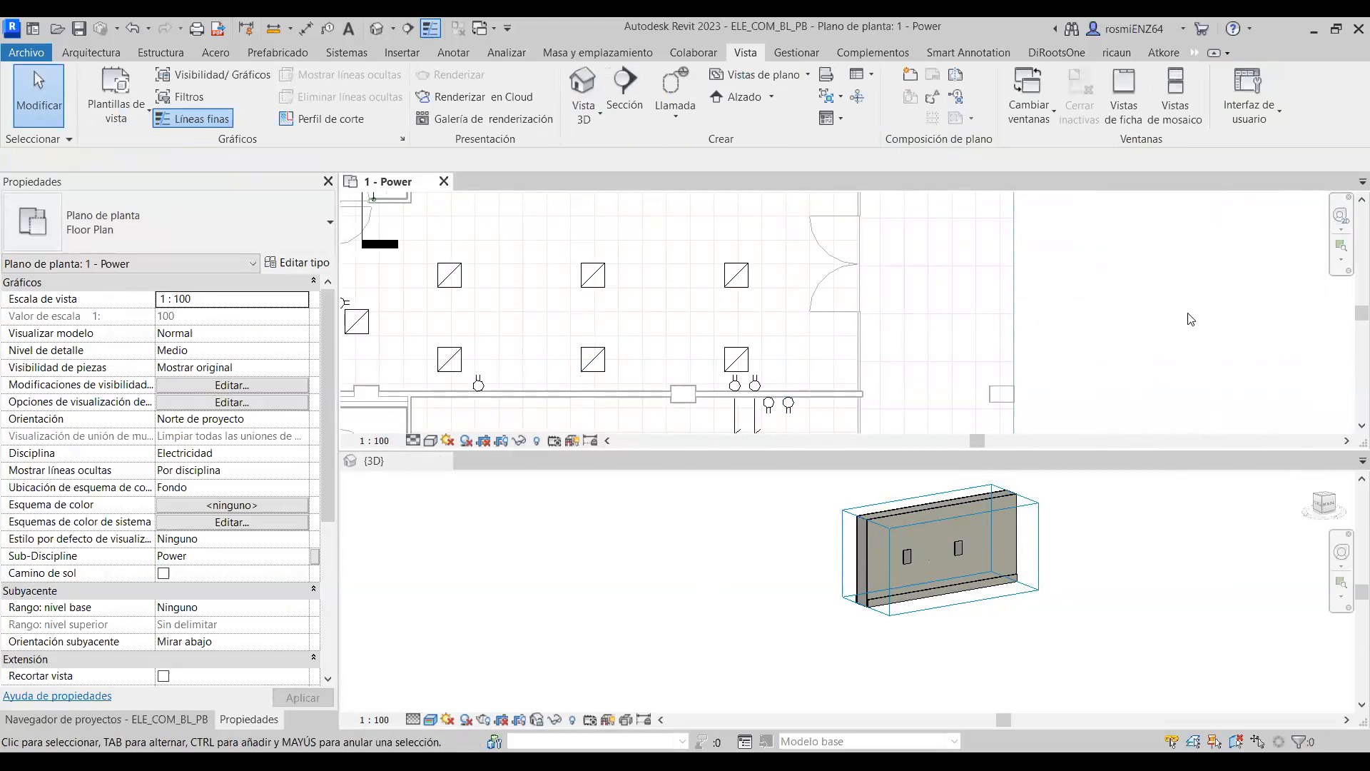
scroll(597, 332, "down", 3)
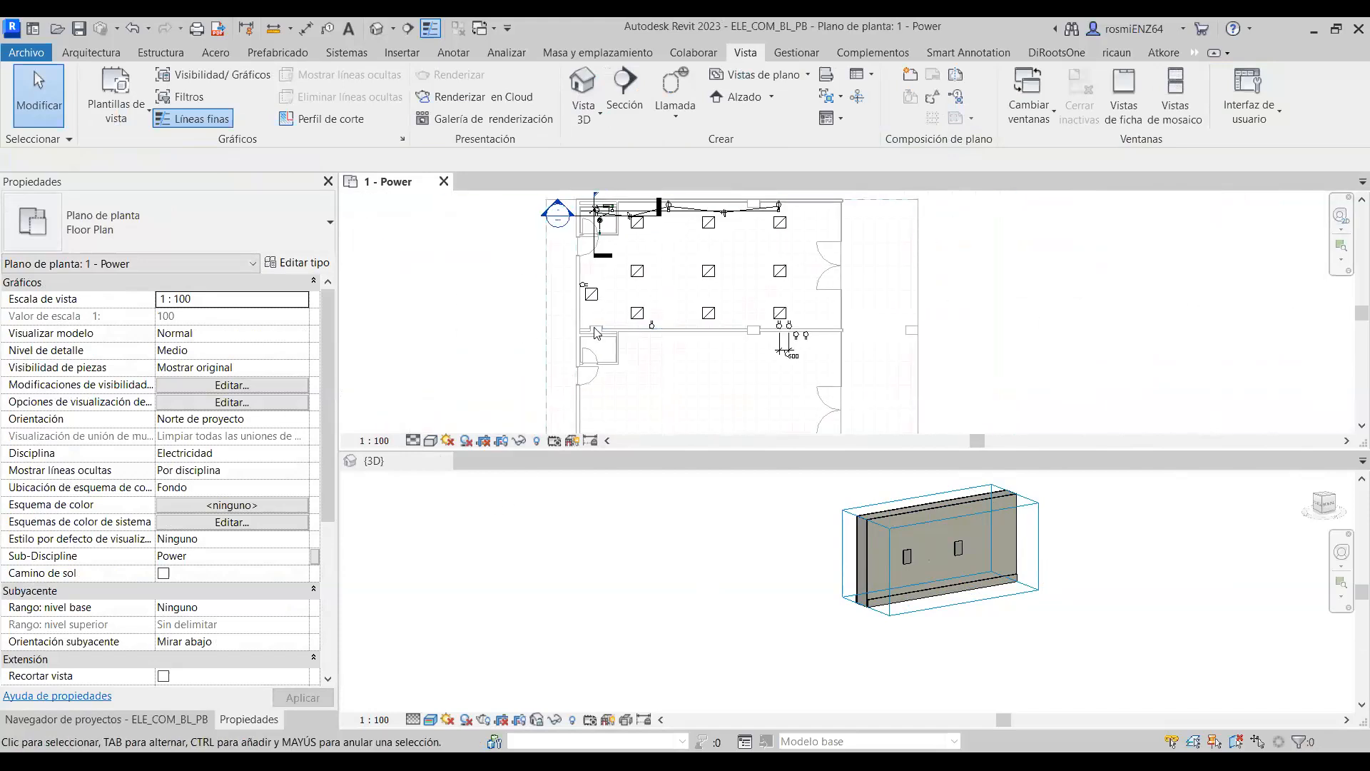
scroll(824, 363, "up", 2)
left_click(758, 345)
key("Delete")
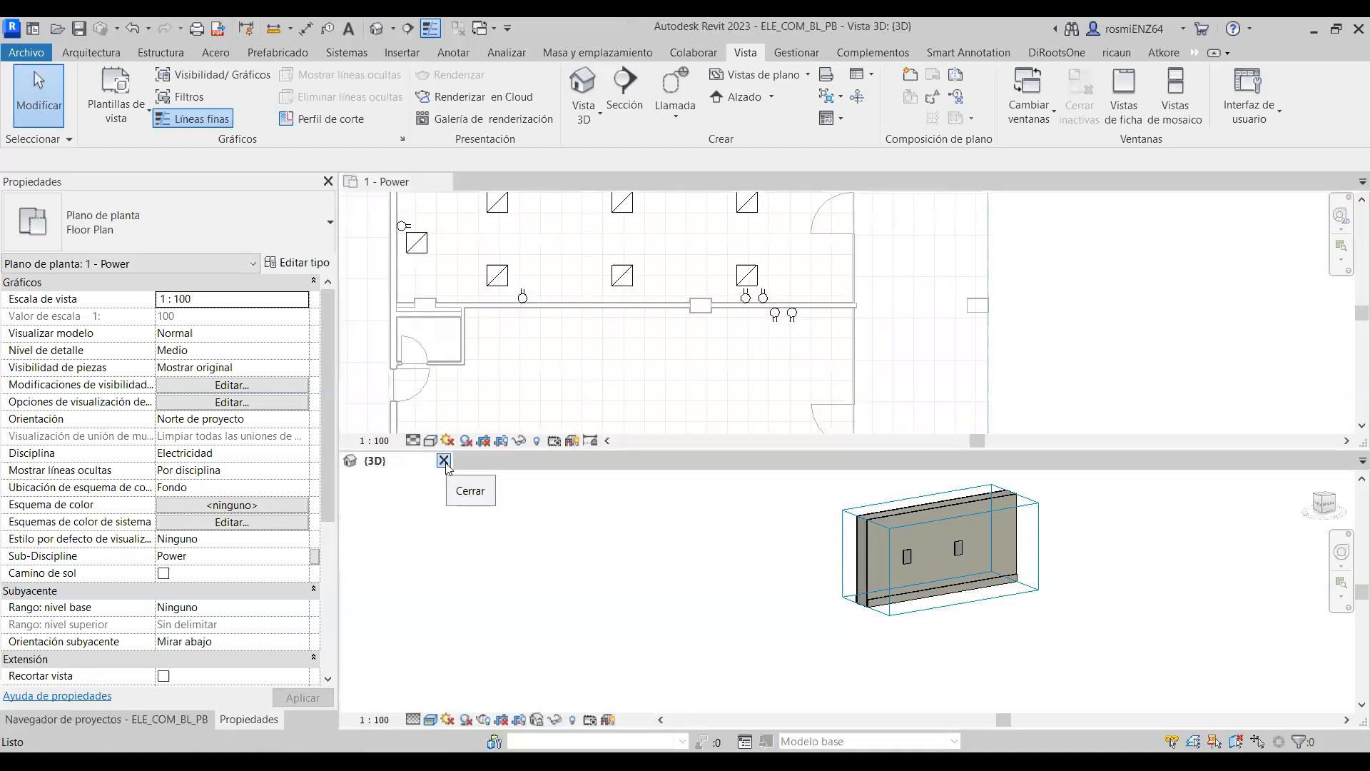
left_click(443, 460)
Inspect the properties of the duplex receptacle on the left exterior wall in the plan.
scroll(1135, 495, "down", 1)
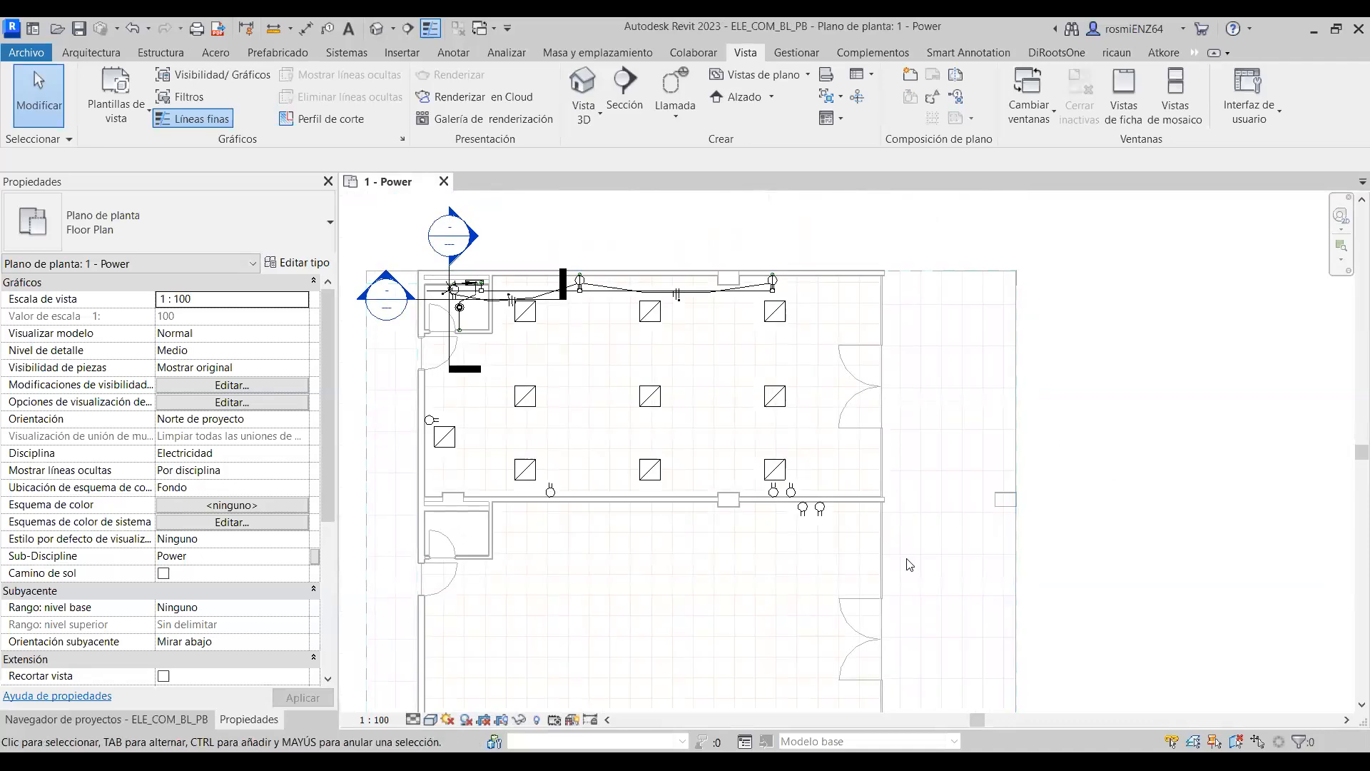
scroll(601, 313, "up", 2)
middle_click_drag(607, 289, 771, 368)
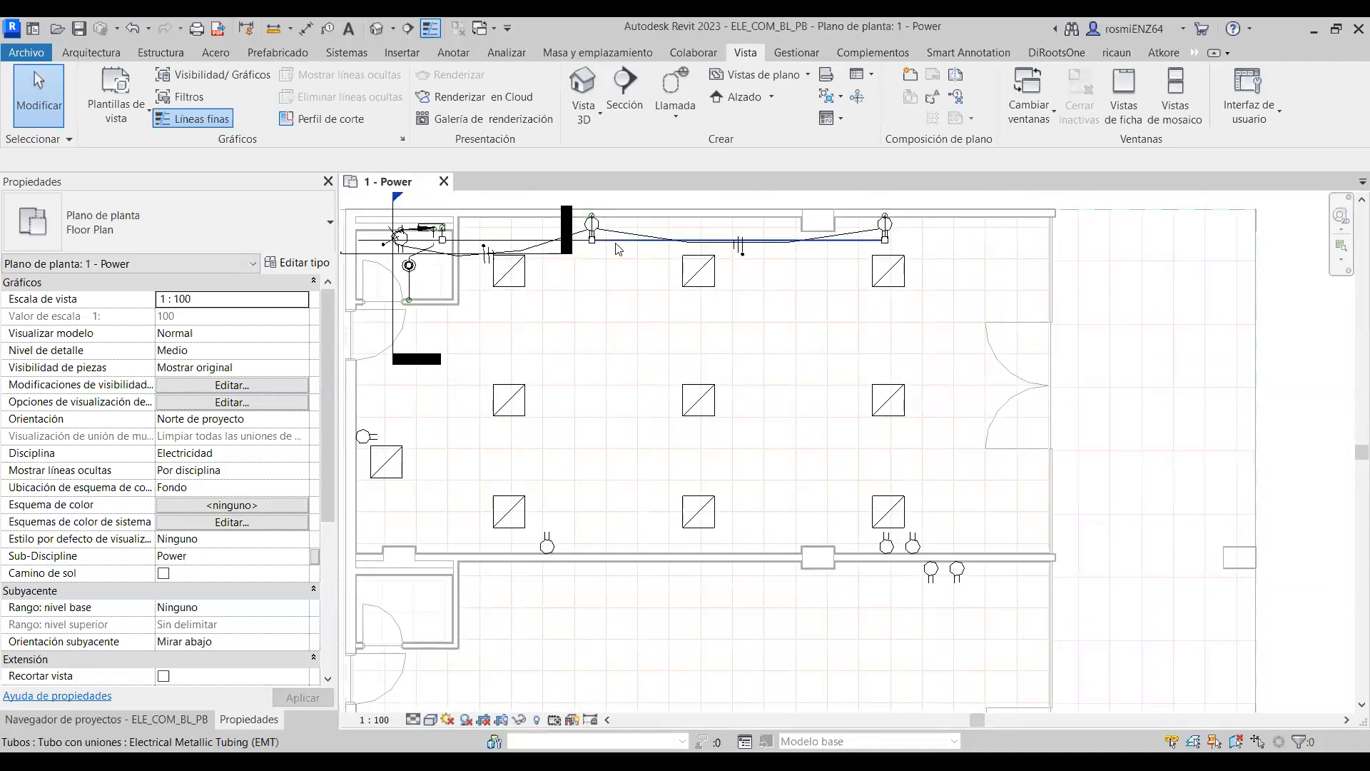
middle_click_drag(704, 429, 755, 350)
left_click(416, 379)
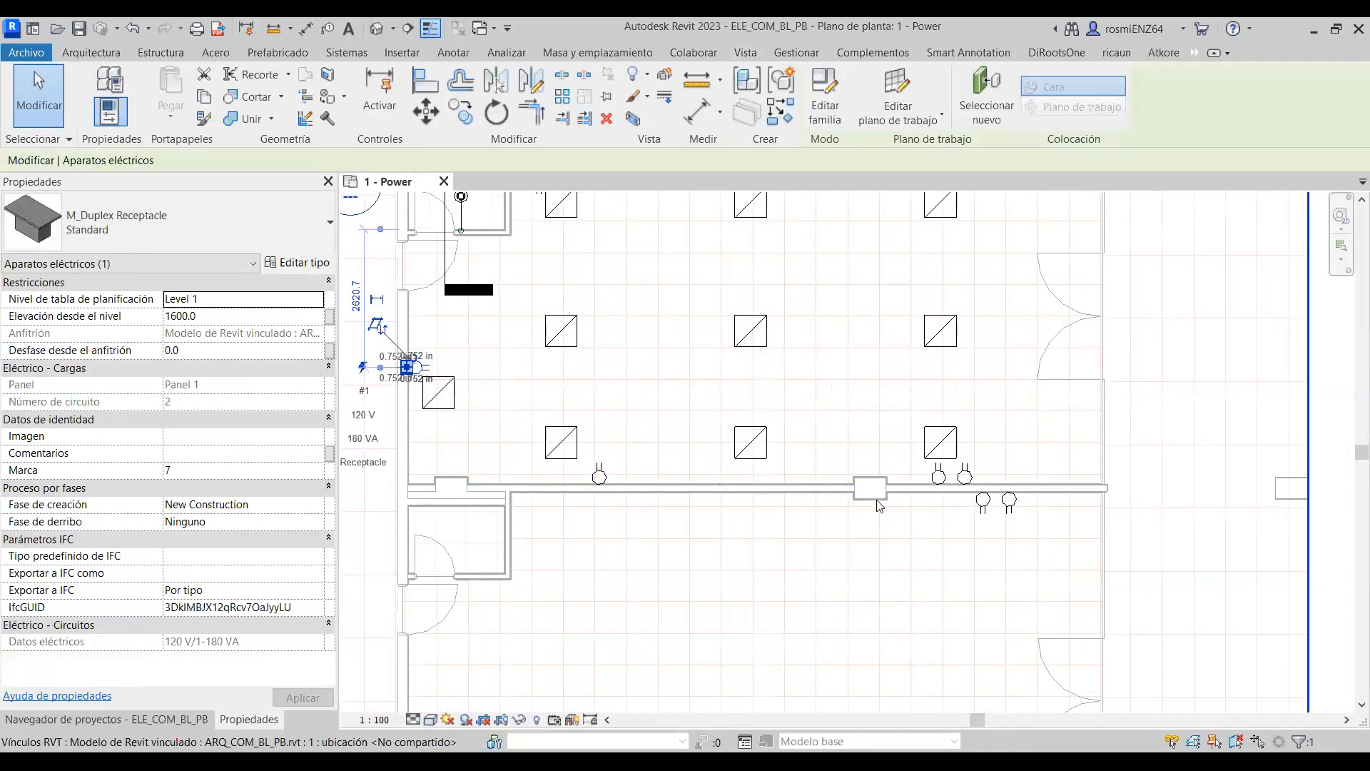
key("Escape")
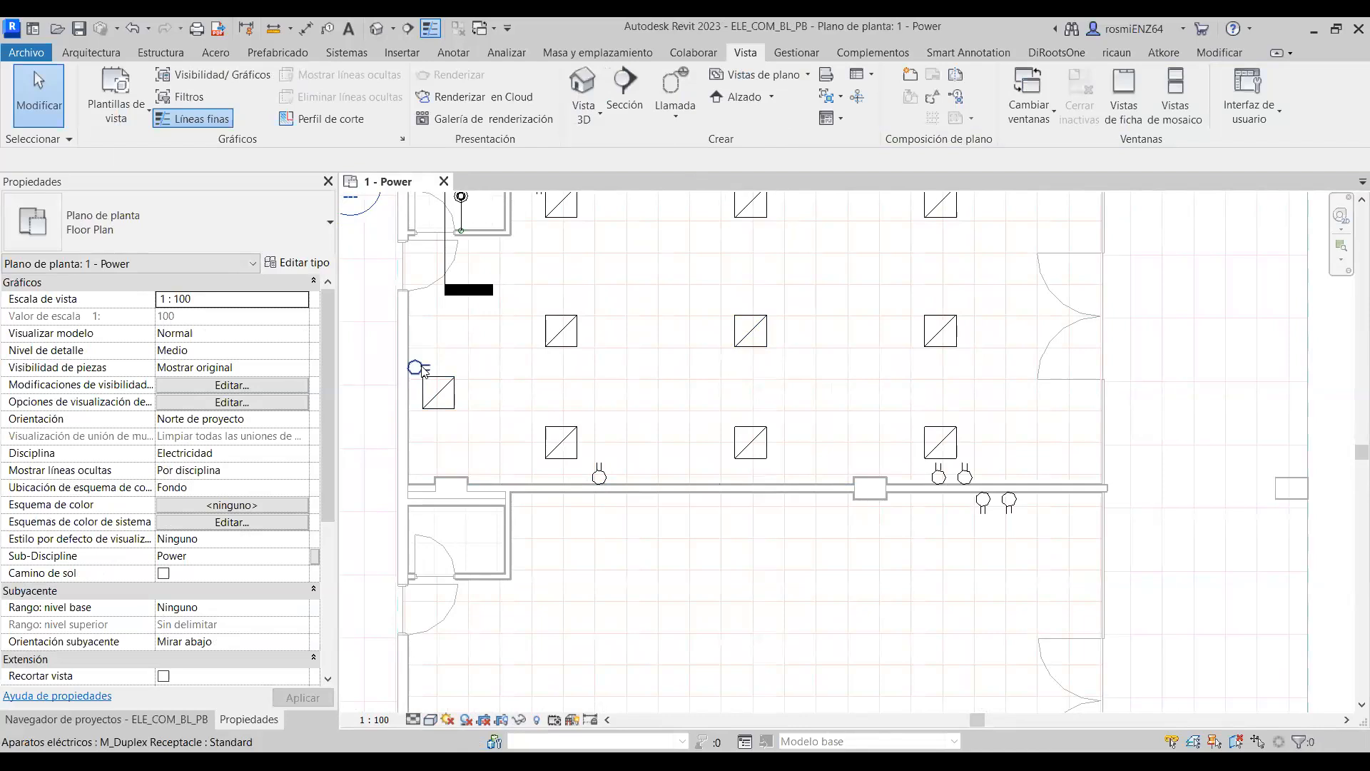
Place a similar duplex receptacle on the lower face of the upper partition wall, about 4279 mm left of the right-hand column's edge.
left_click(1009, 499)
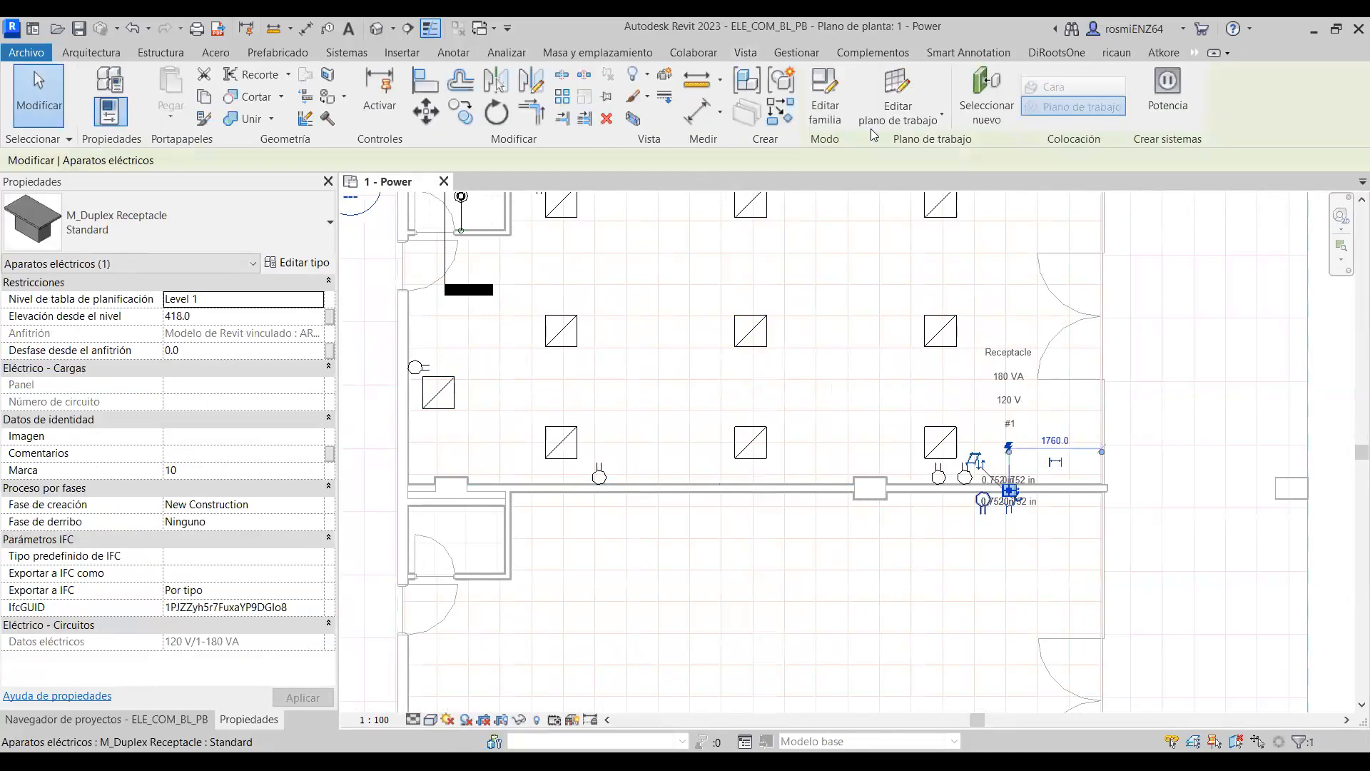
left_click(791, 115)
scroll(633, 497, "up", 3)
scroll(632, 498, "up", 1)
left_click(923, 96)
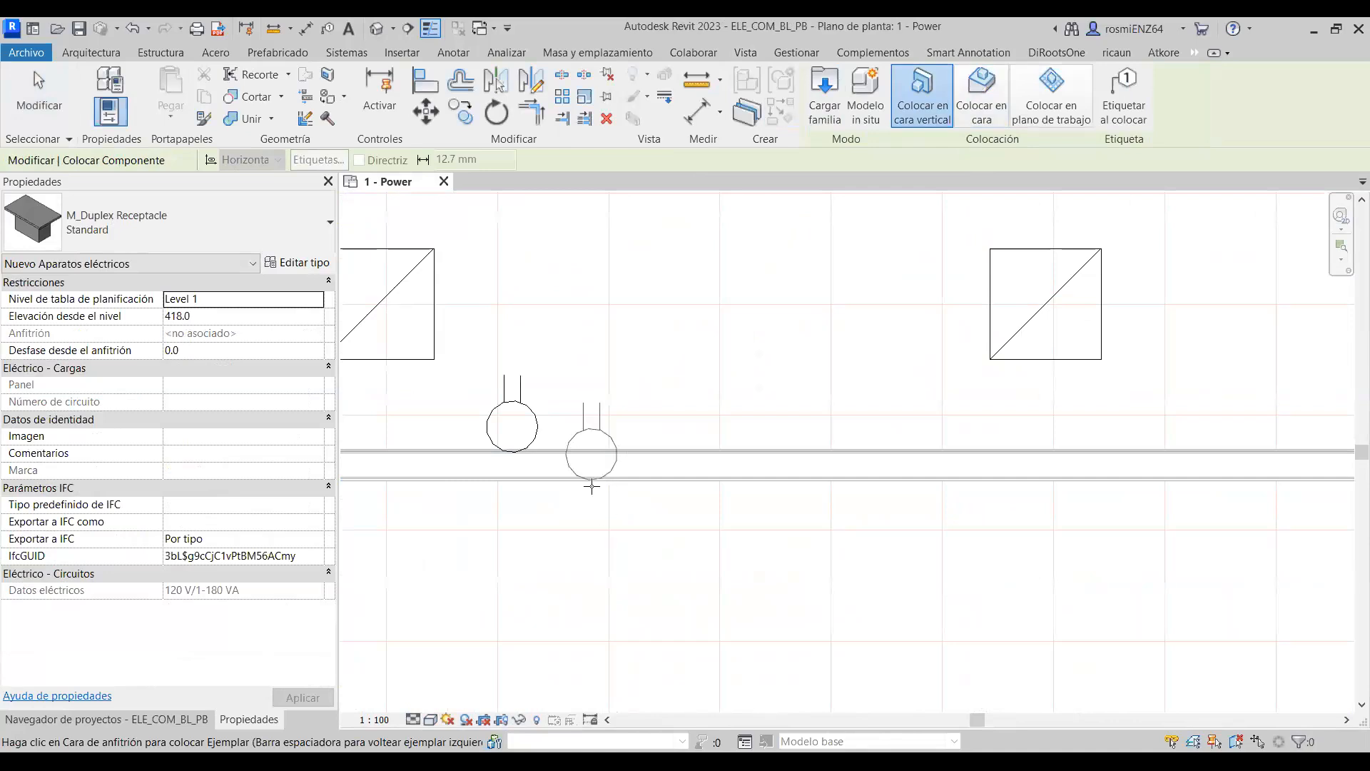
scroll(671, 493, "down", 5)
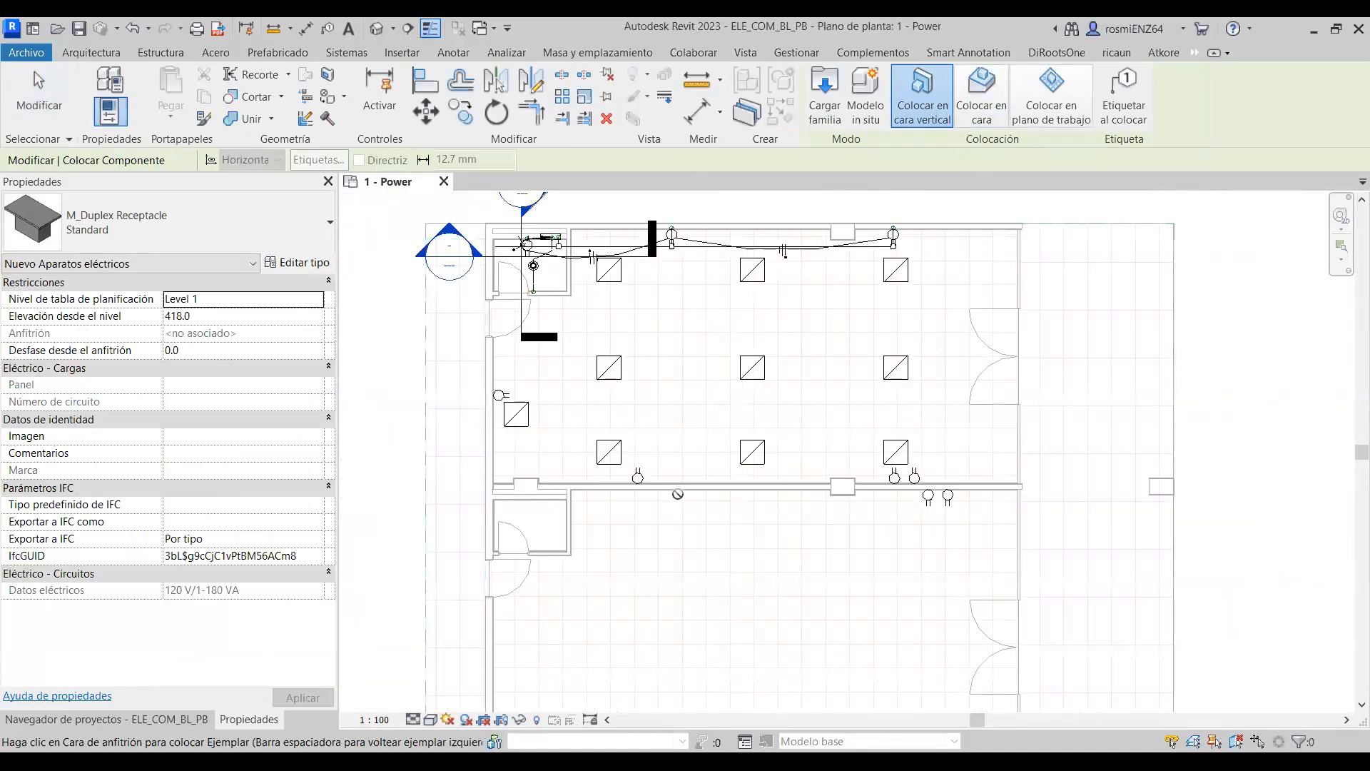
scroll(687, 491, "up", 5)
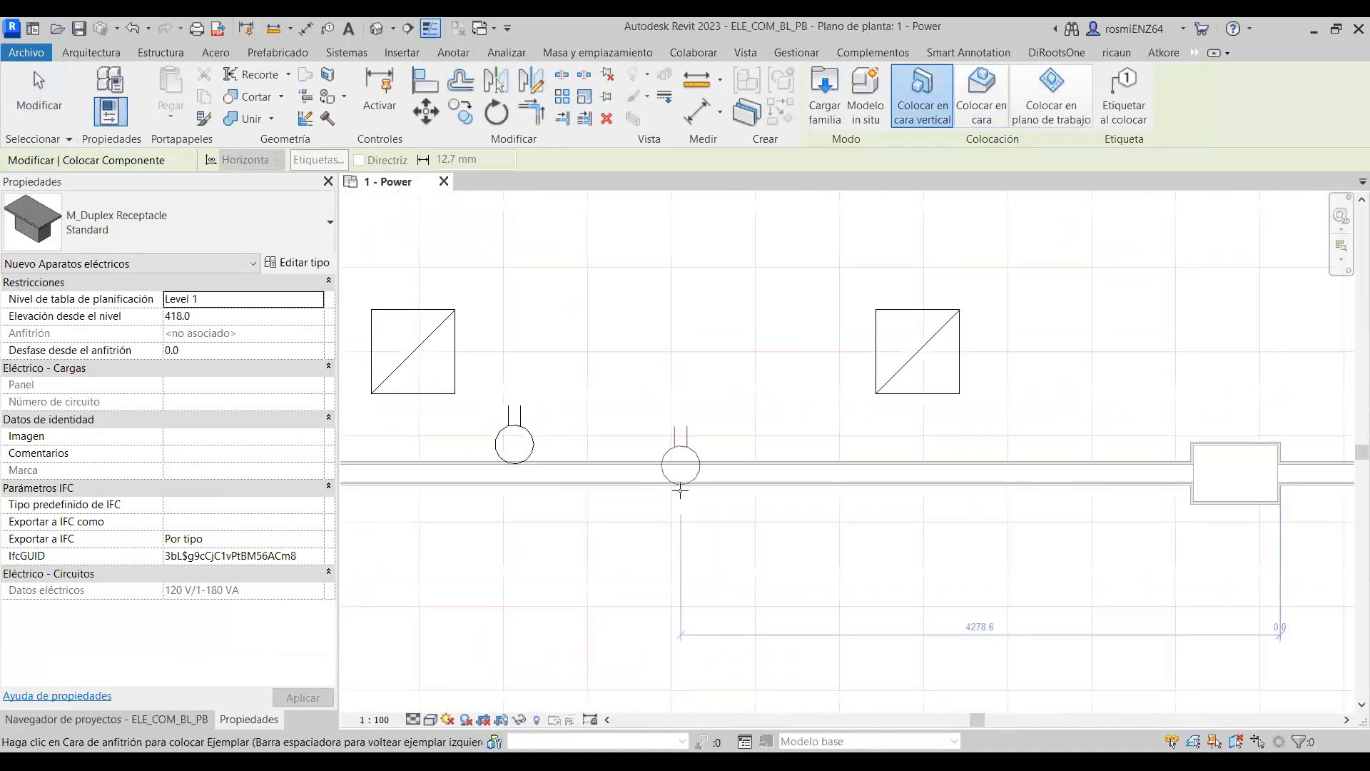
left_click(678, 491)
Place two more duplex receptacles on the upper face of the next partition wall down, one towards each end.
scroll(691, 492, "down", 5)
scroll(849, 664, "up", 5)
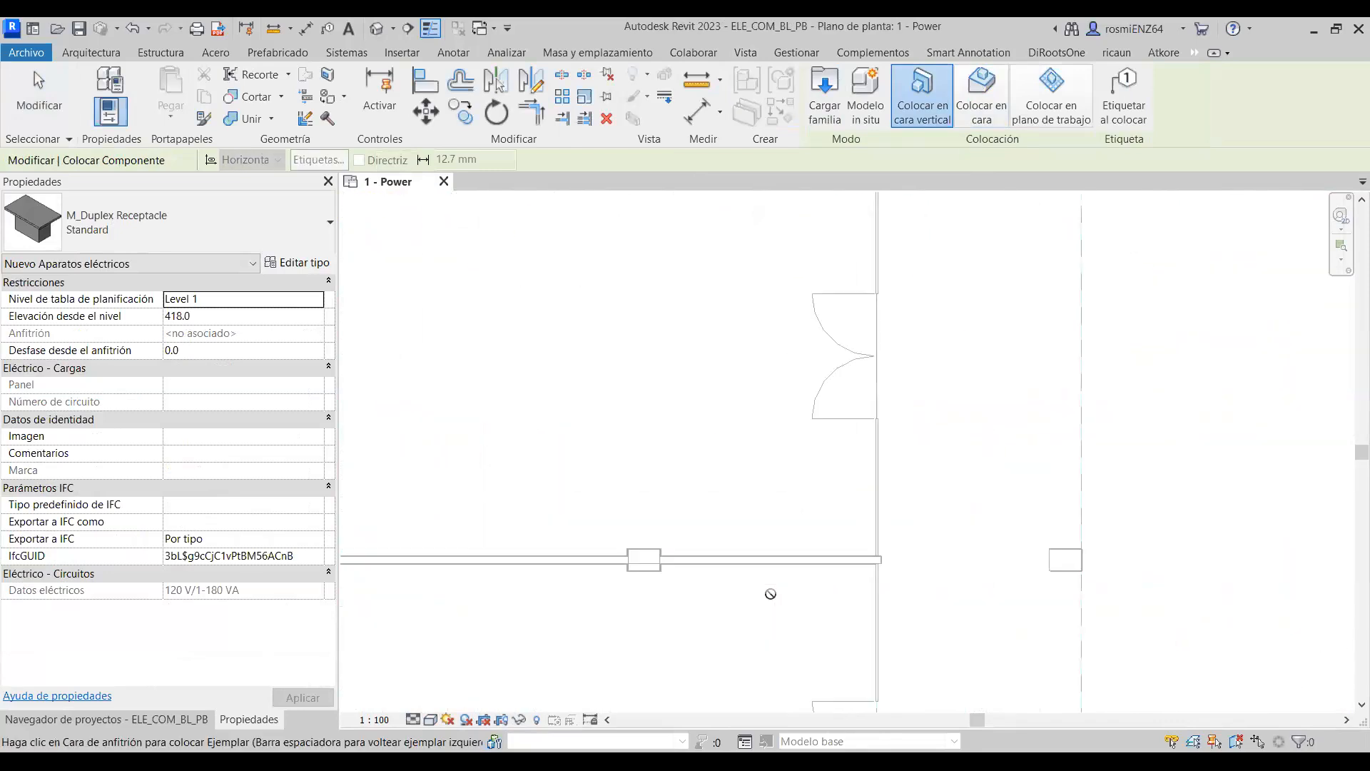
left_click(774, 510)
scroll(774, 512, "down", 5)
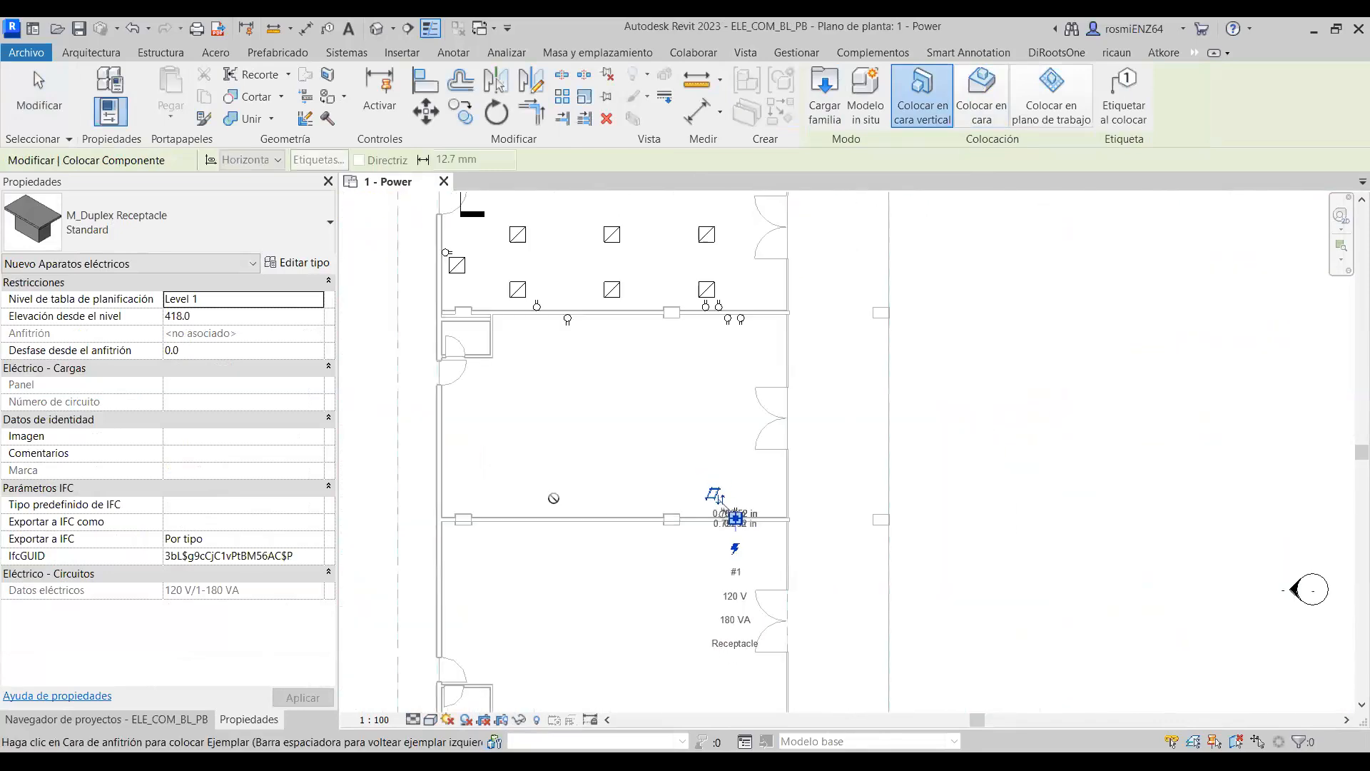
key("Escape")
key("Escape")
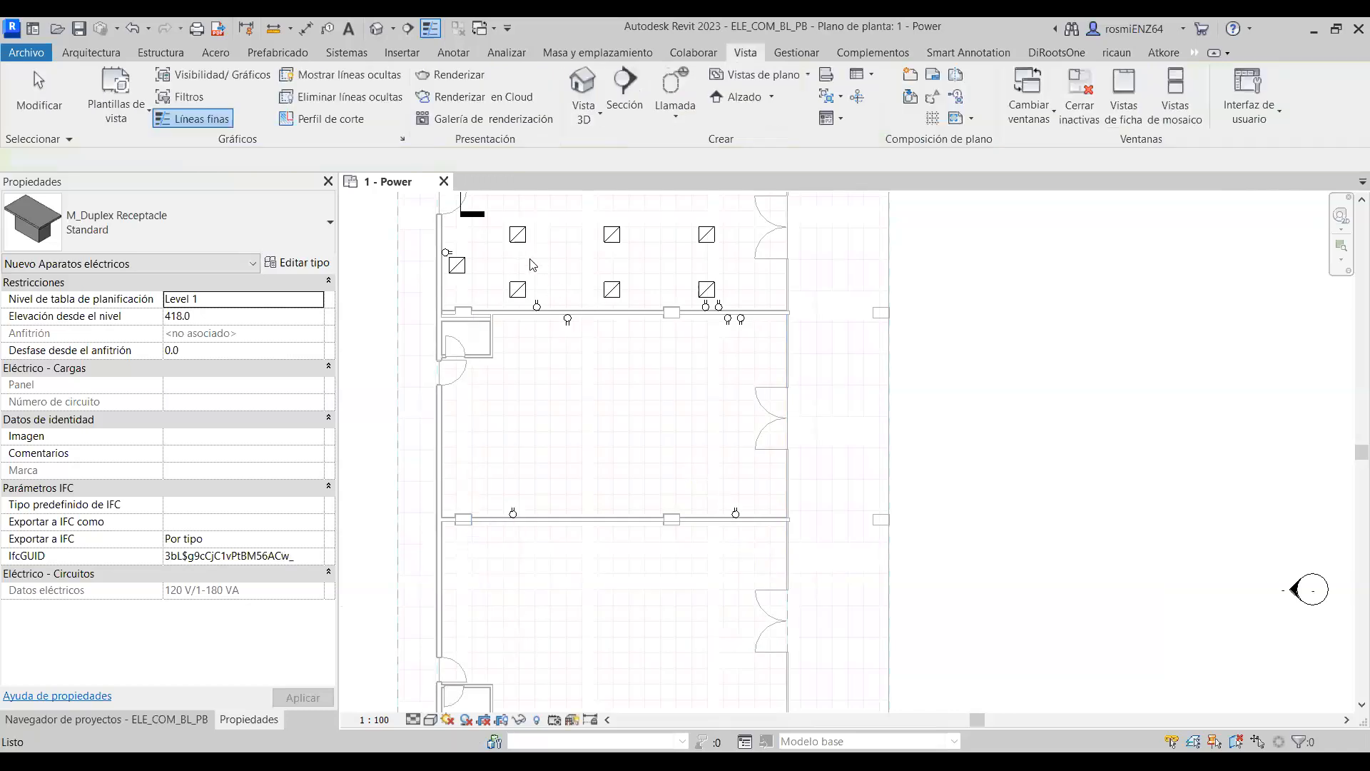
Place a similar 125 A lighting and appliance panelboard in the second unit's small room, on its upper wall about 423 mm from the column.
scroll(560, 275, "up", 3)
scroll(560, 275, "up", 5)
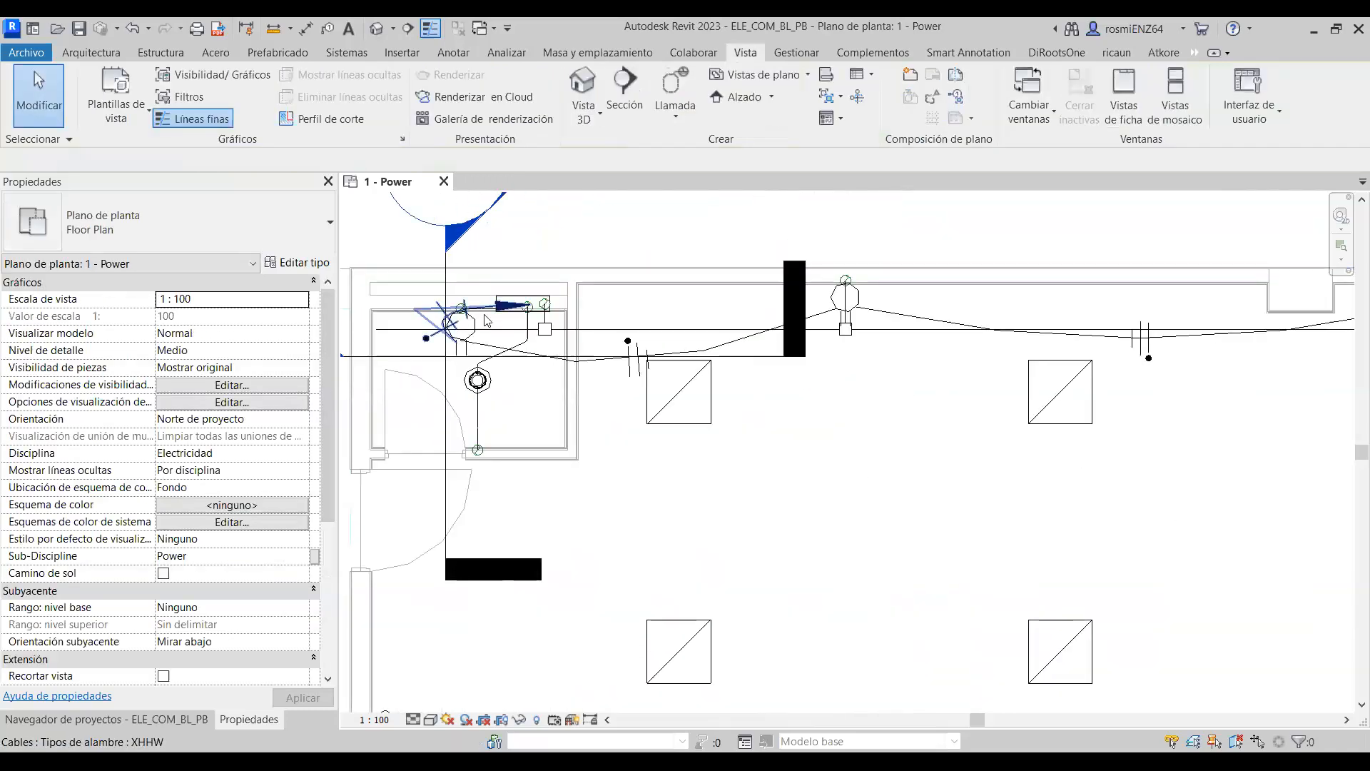
left_click(521, 309)
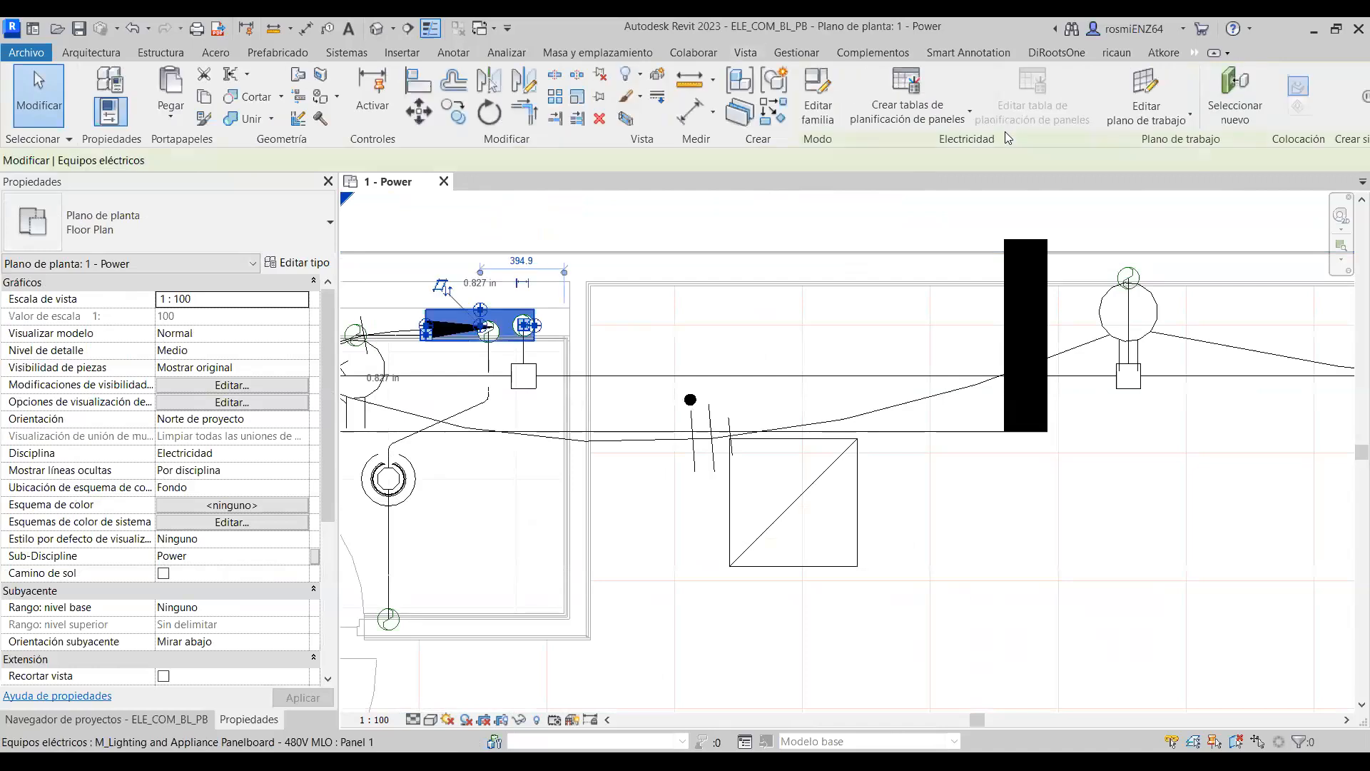
left_click(773, 113)
scroll(642, 321, "down", 5)
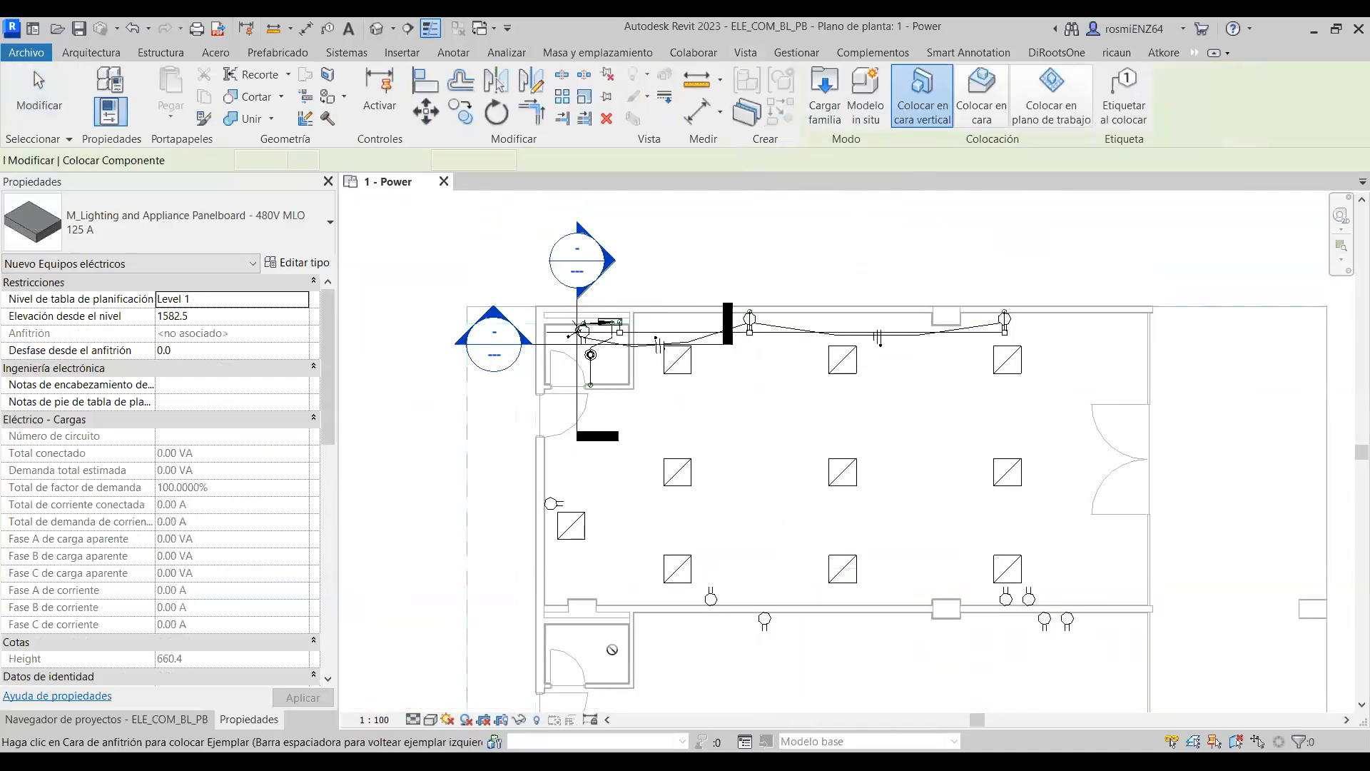
scroll(691, 495, "up", 6)
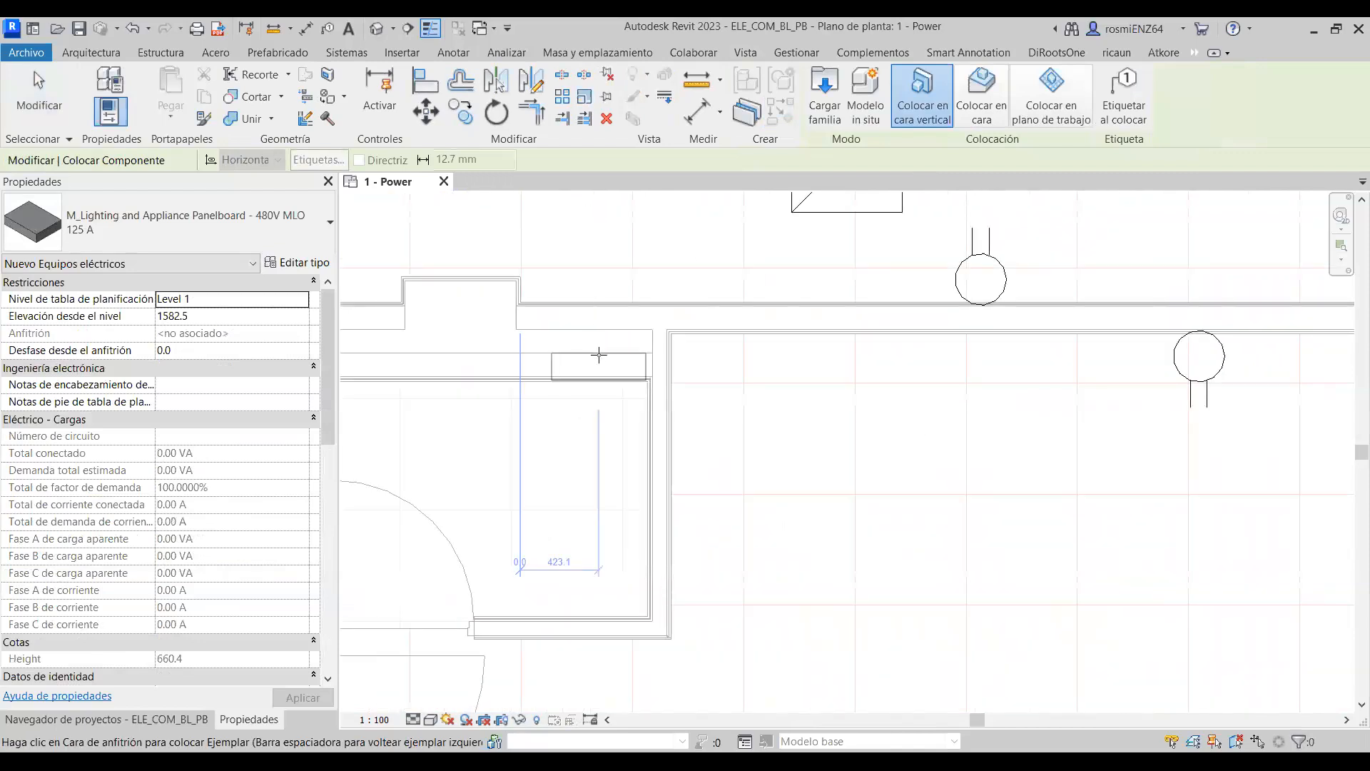
left_click(599, 355)
key("Escape")
key("Escape")
scroll(566, 386, "down", 4)
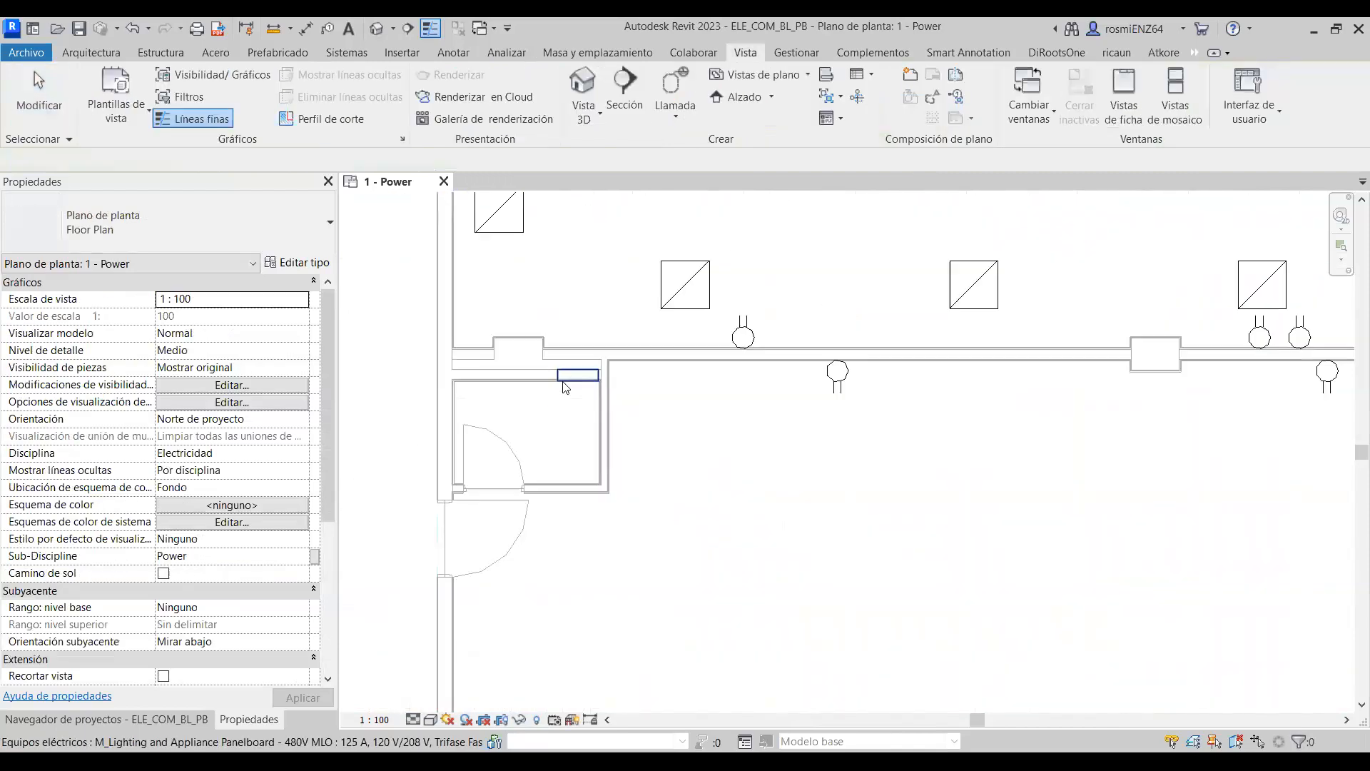
Review the new panelboard's properties and set its panel name to Panel 2.
left_click(567, 381)
scroll(140, 627, "down", 10)
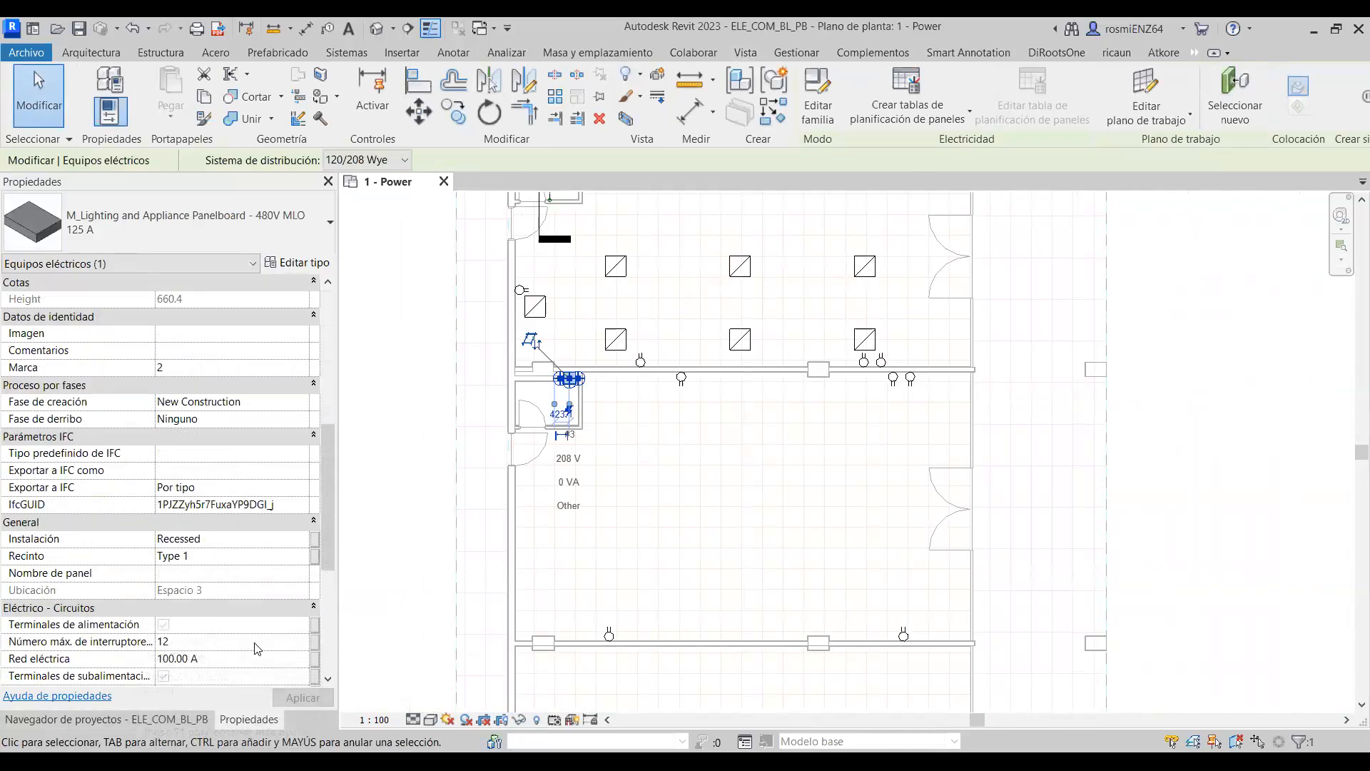
scroll(209, 628, "down", 5)
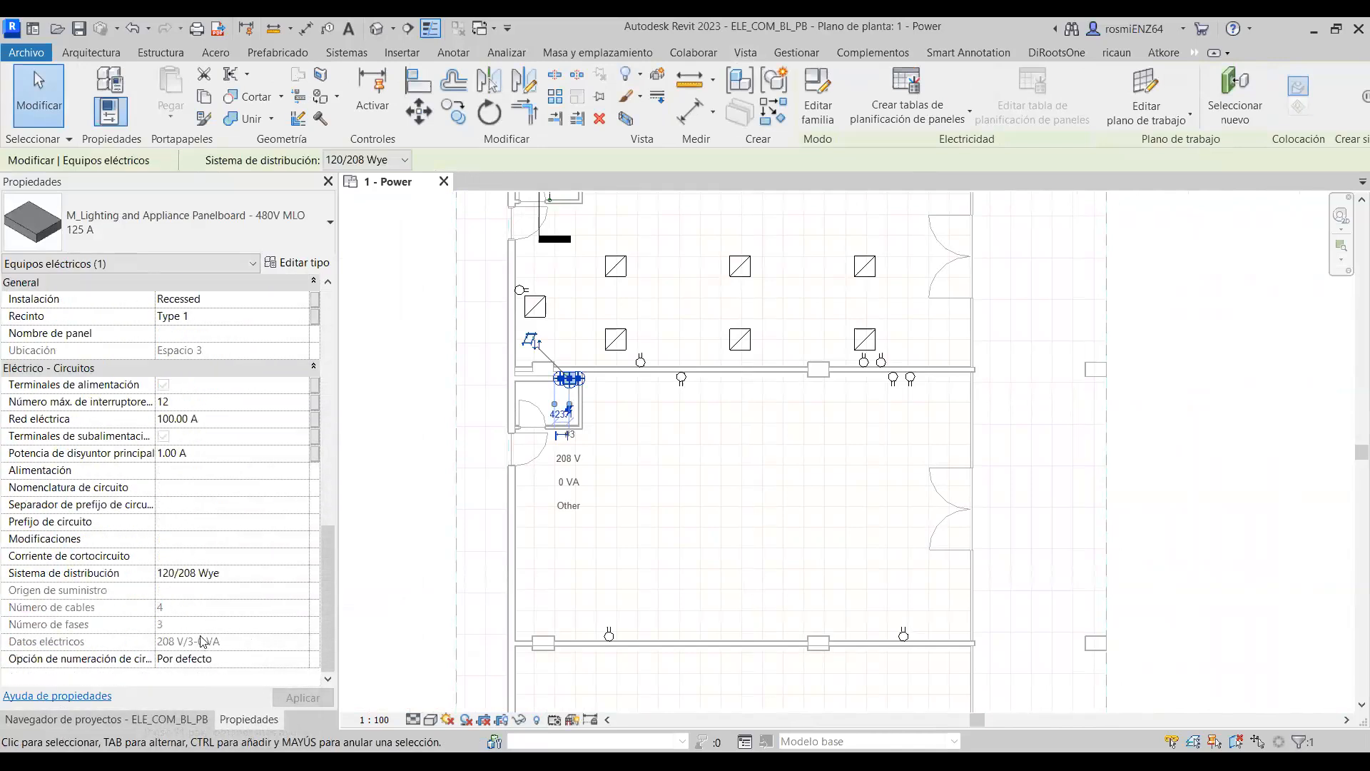
scroll(203, 641, "up", 5)
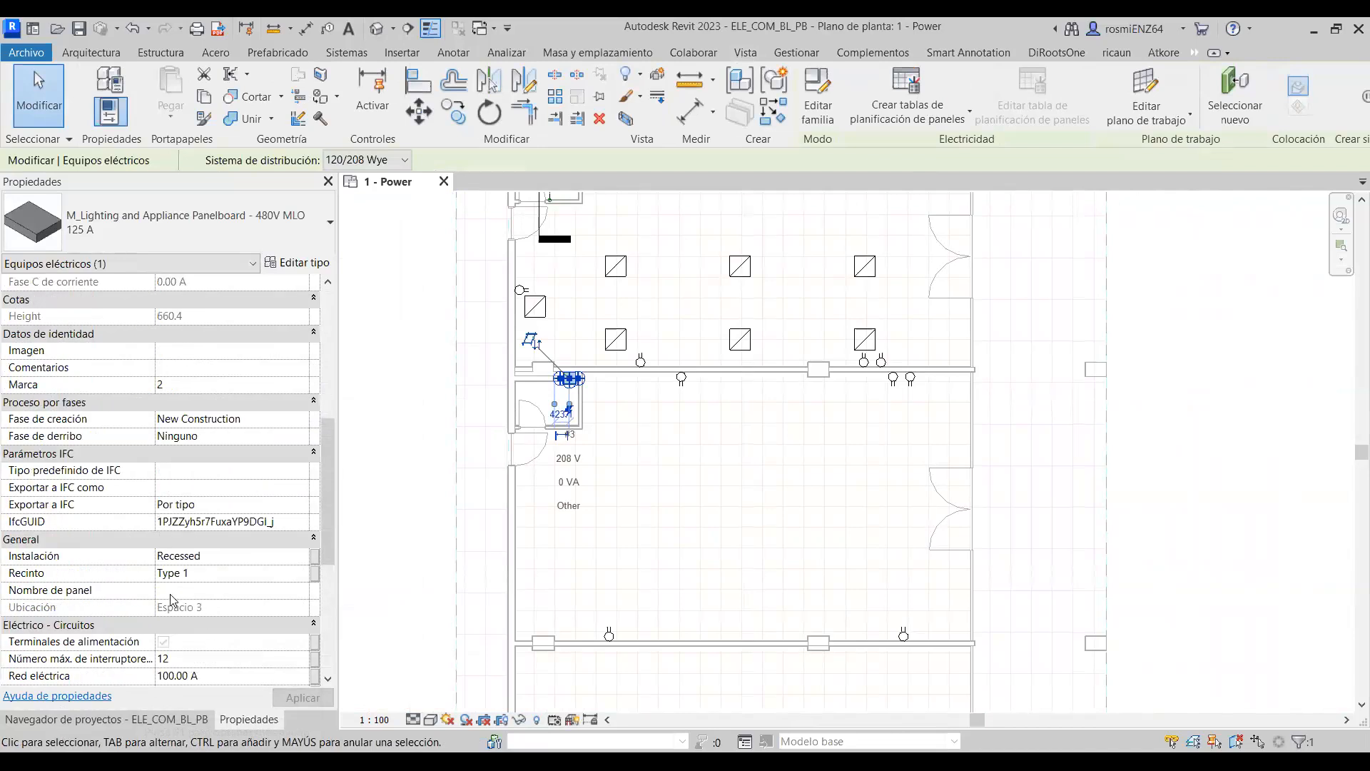
scroll(172, 599, "up", 6)
scroll(171, 599, "down", 6)
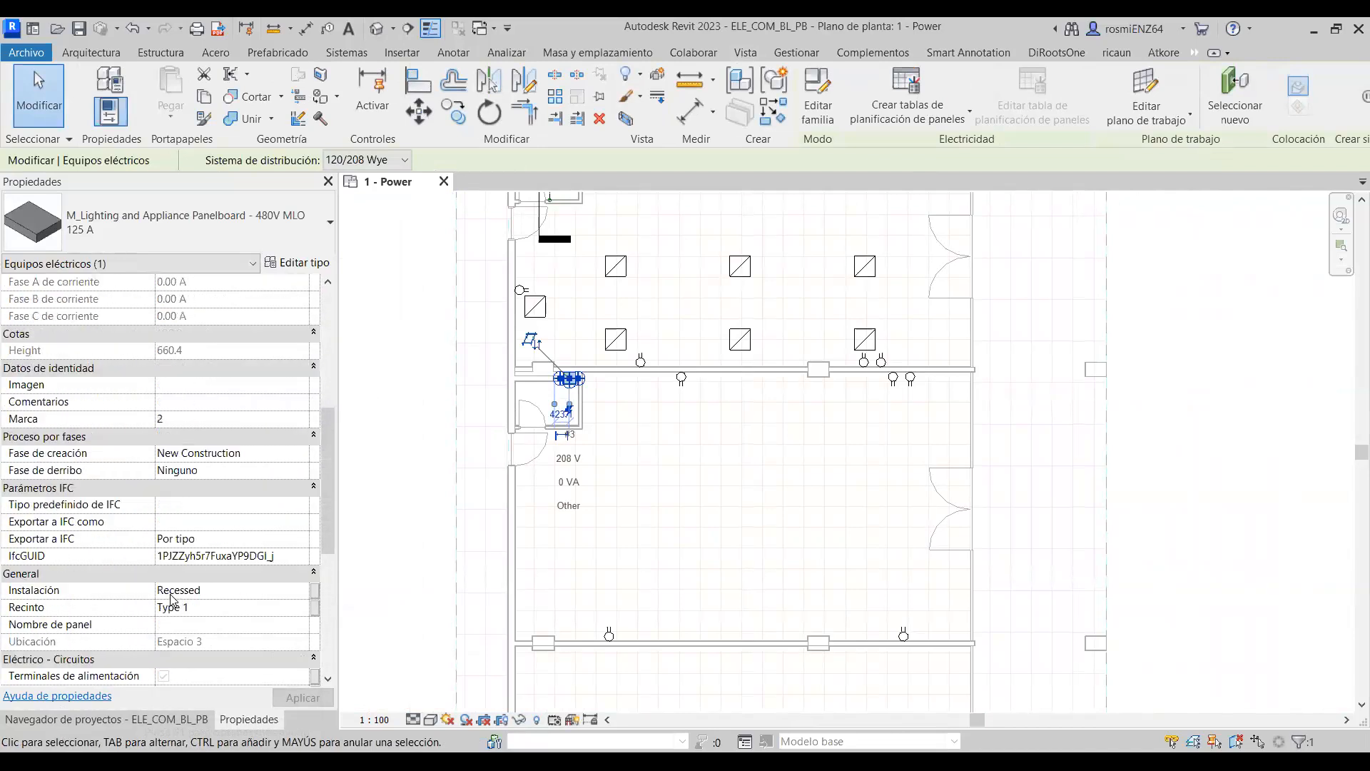
scroll(171, 599, "down", 1)
left_click(243, 557)
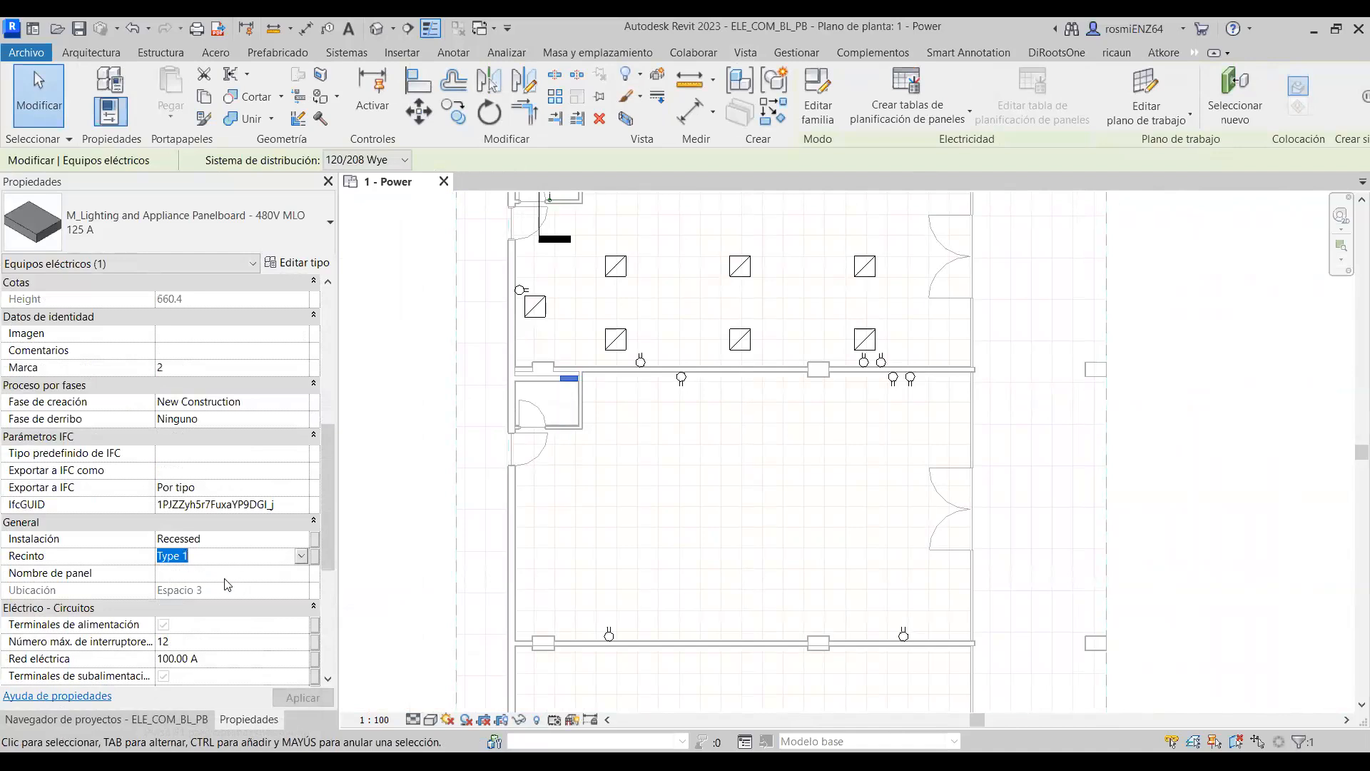
left_click(223, 574)
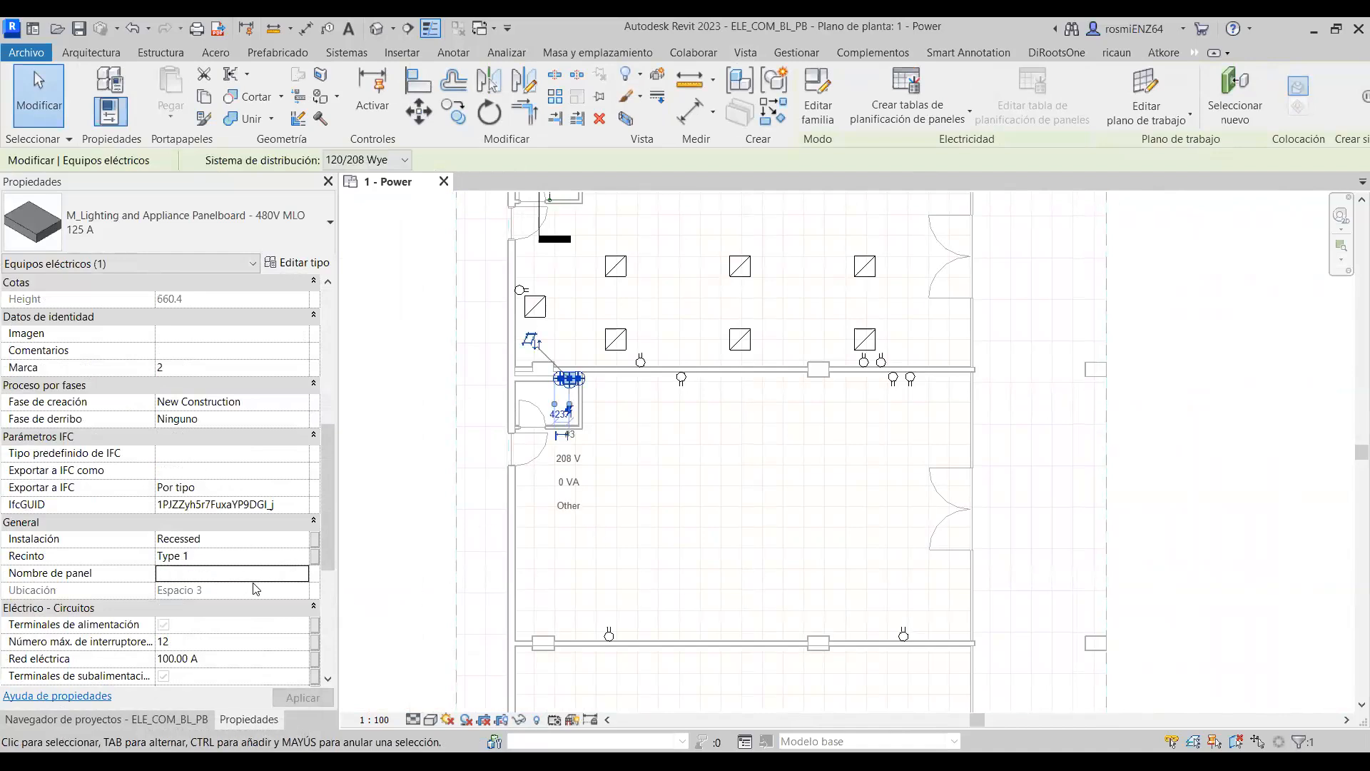
left_click(296, 574)
left_click(299, 574)
left_click(200, 590)
left_click(273, 574)
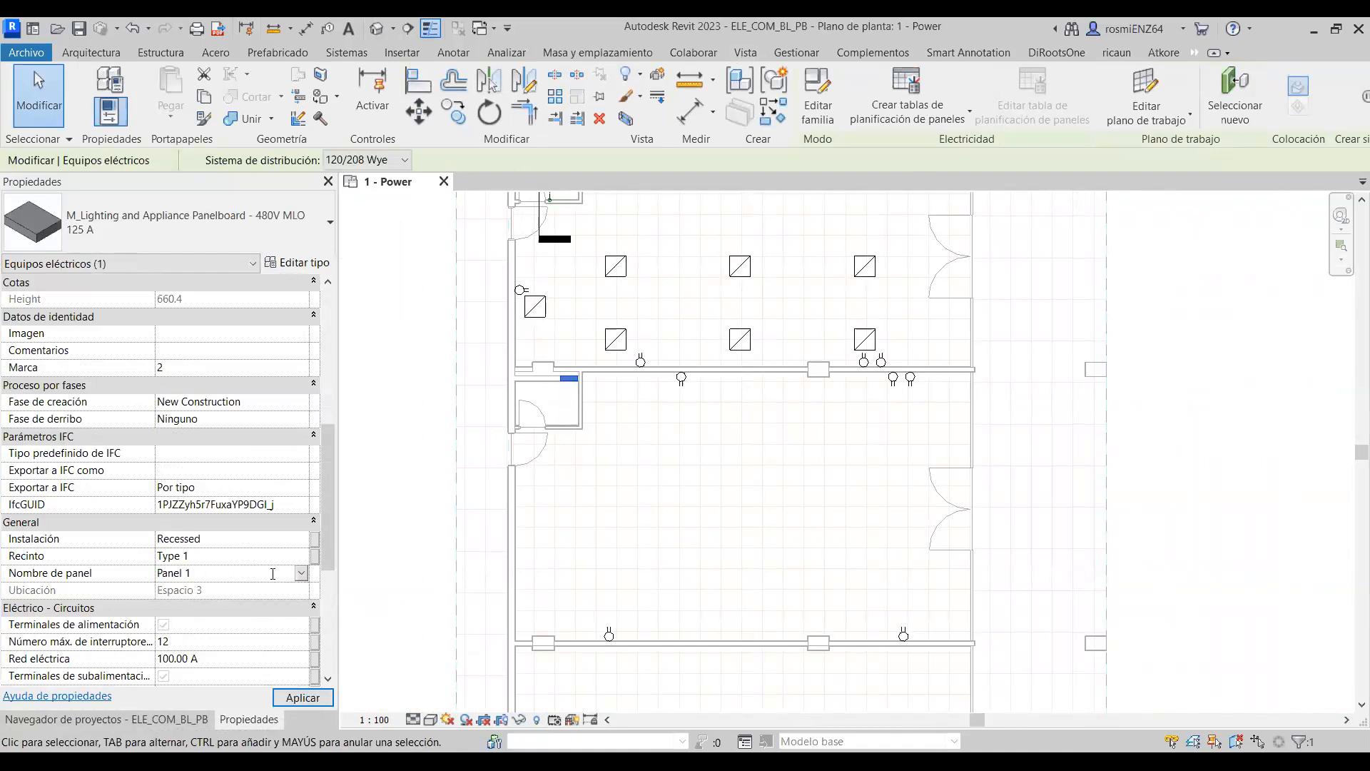
left_click(628, 393)
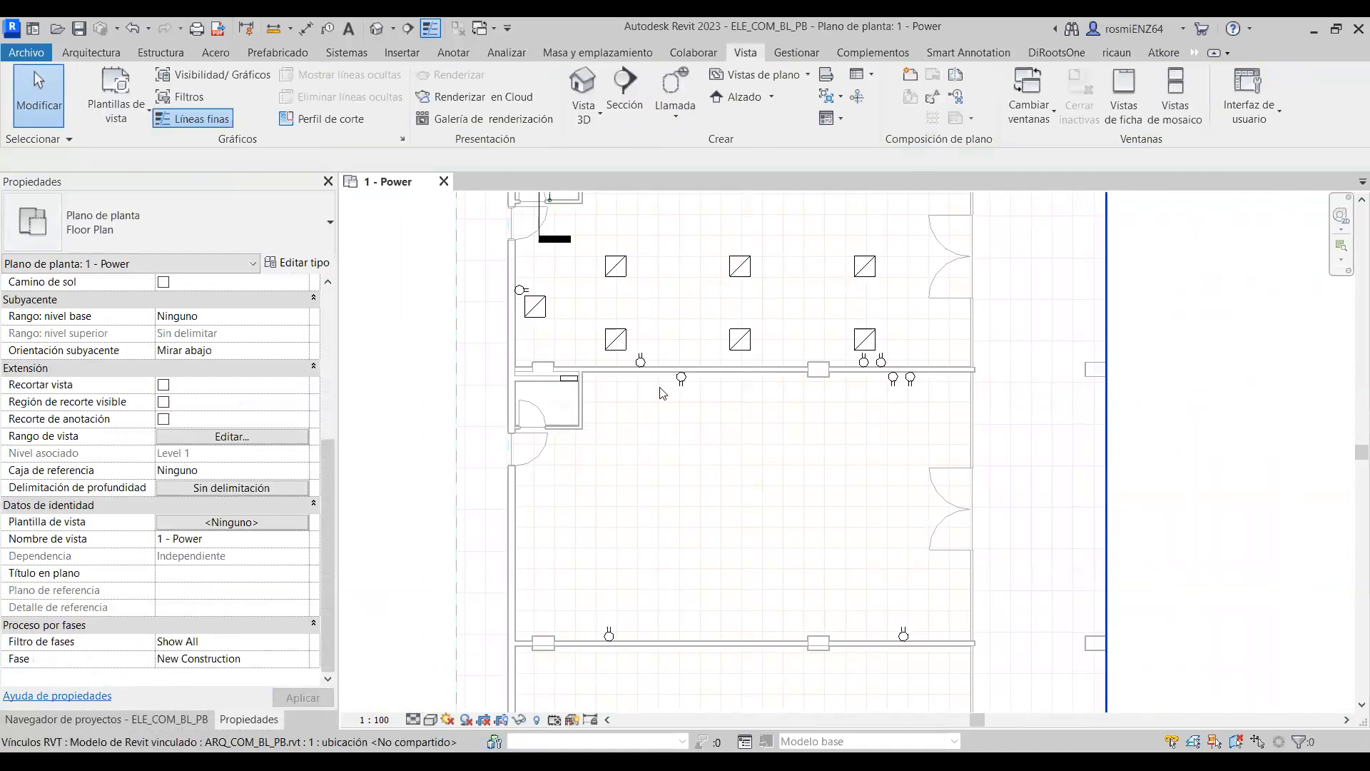
Create a power circuit from the three receptacles below the upper partition wall and assign it to Panel 2.
left_click(892, 381)
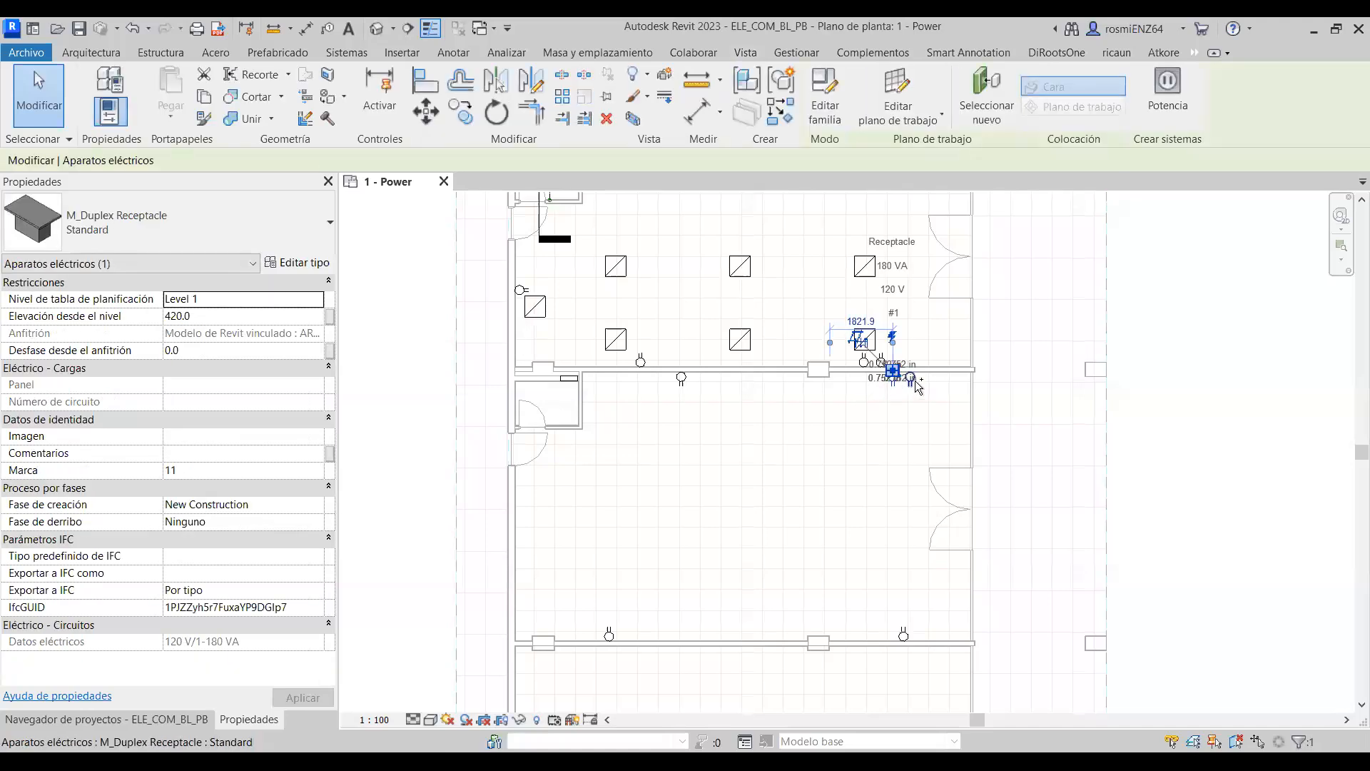
left_click(911, 381, "ctrl")
left_click(683, 379, "ctrl")
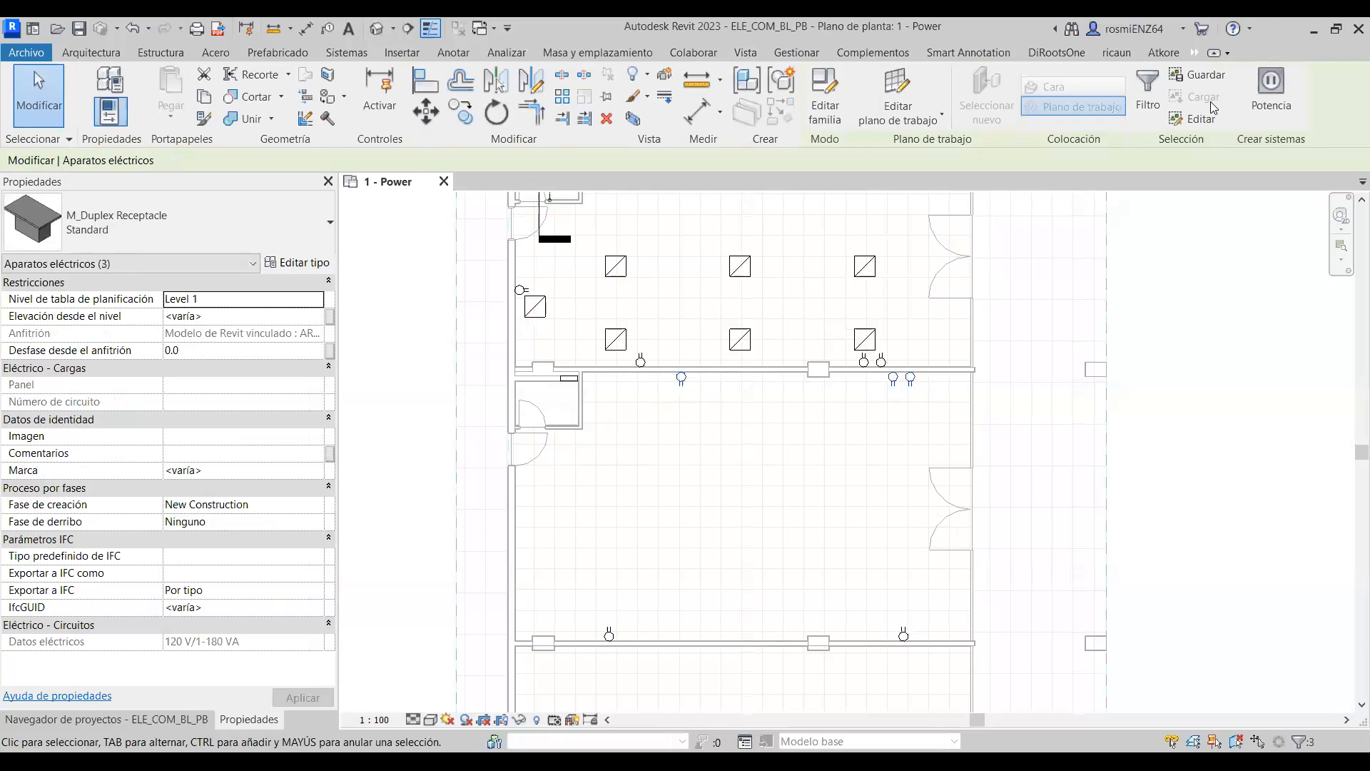
left_click(1271, 97)
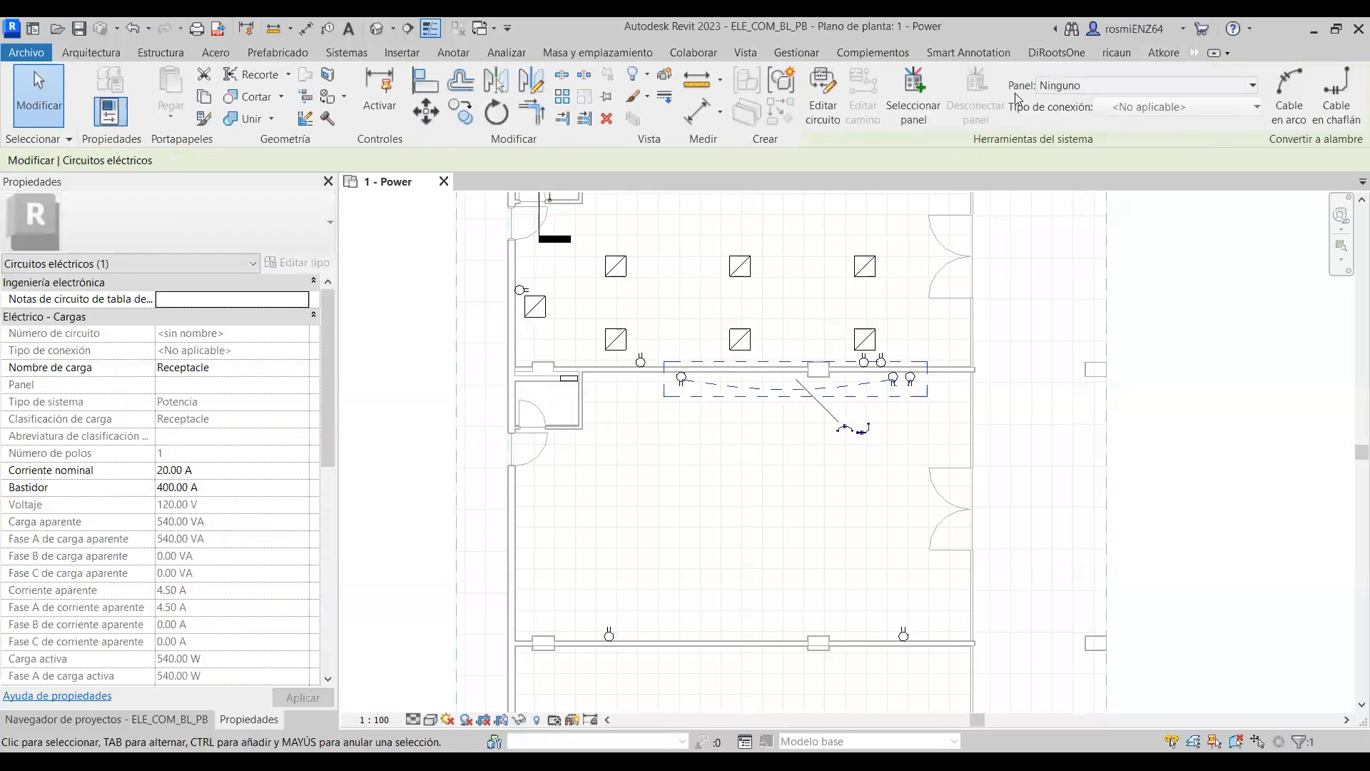
left_click(1086, 83)
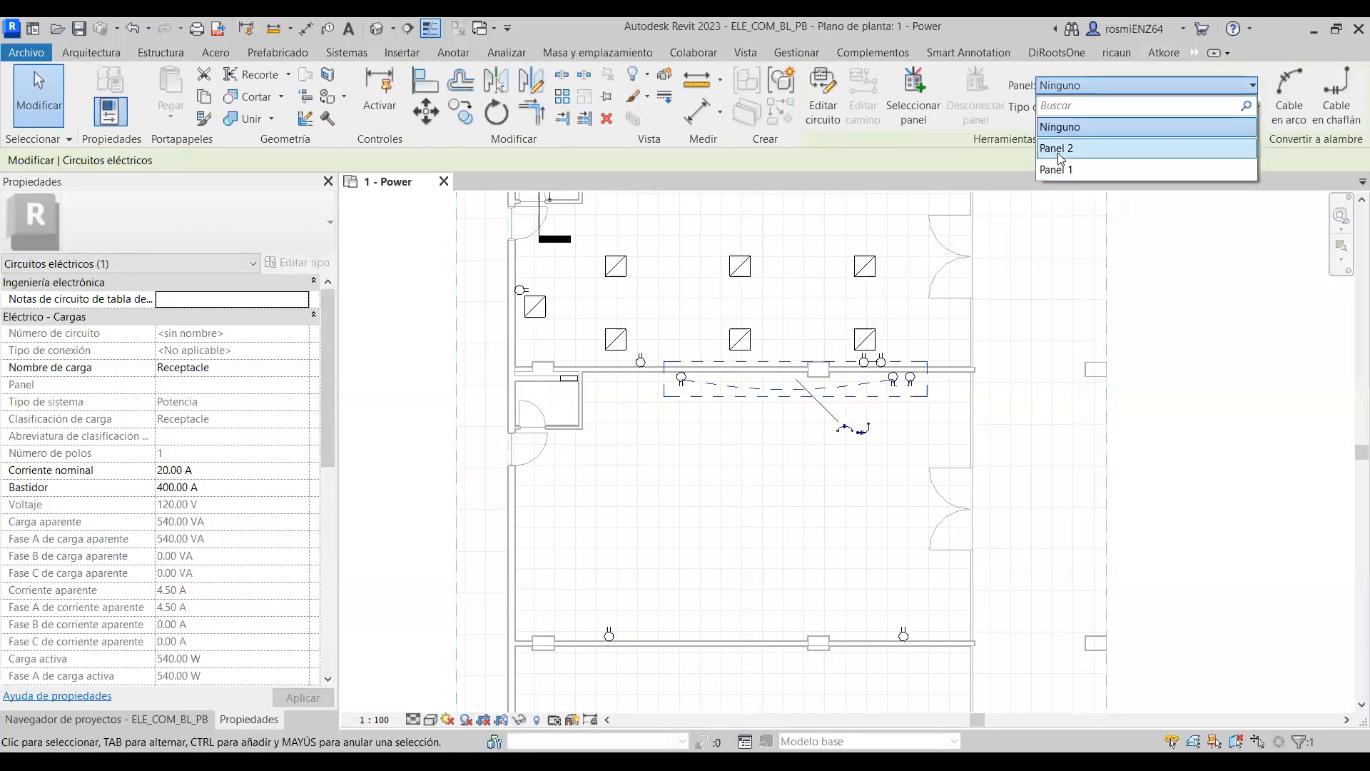
left_click(1056, 147)
left_click(1182, 451)
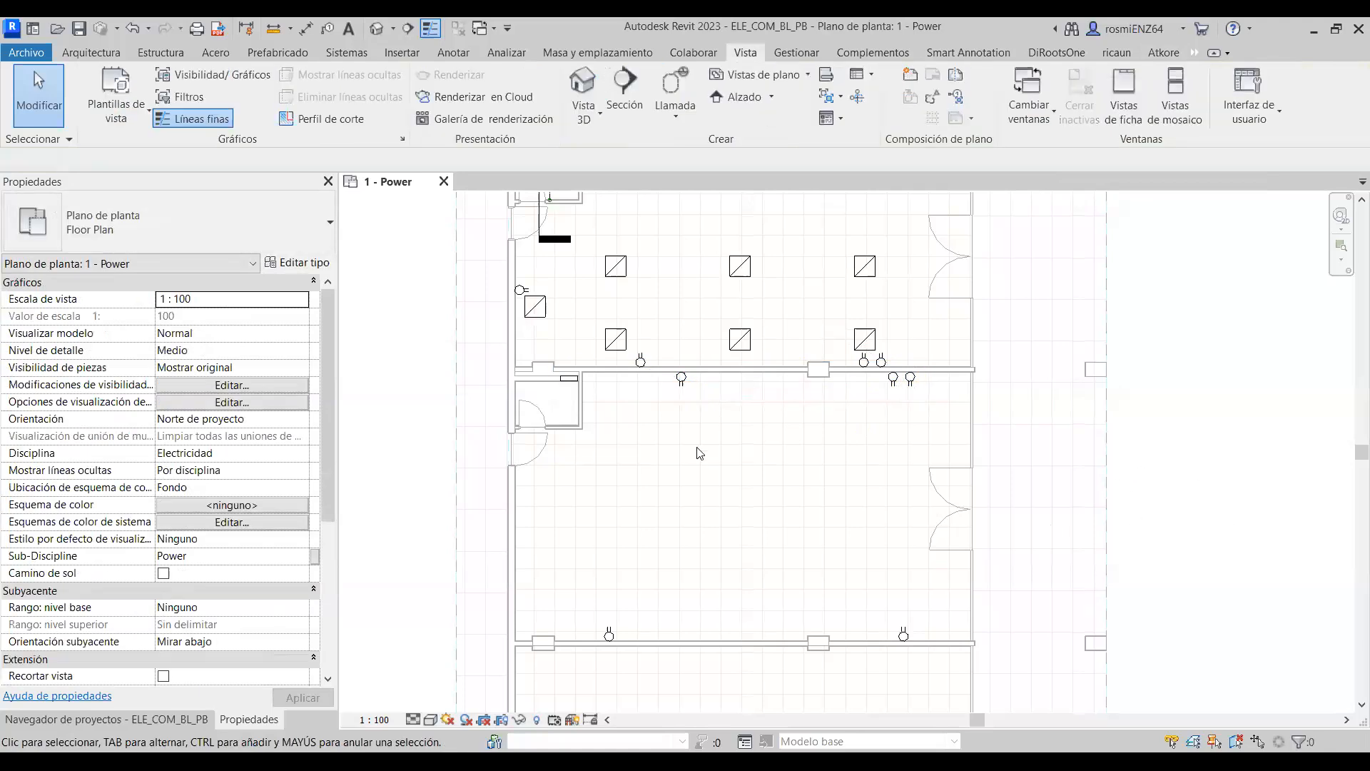
Display the System Browser and expand Panel 2 and its circuit 1 to list the connected receptacles.
middle_click_drag(737, 427, 689, 500)
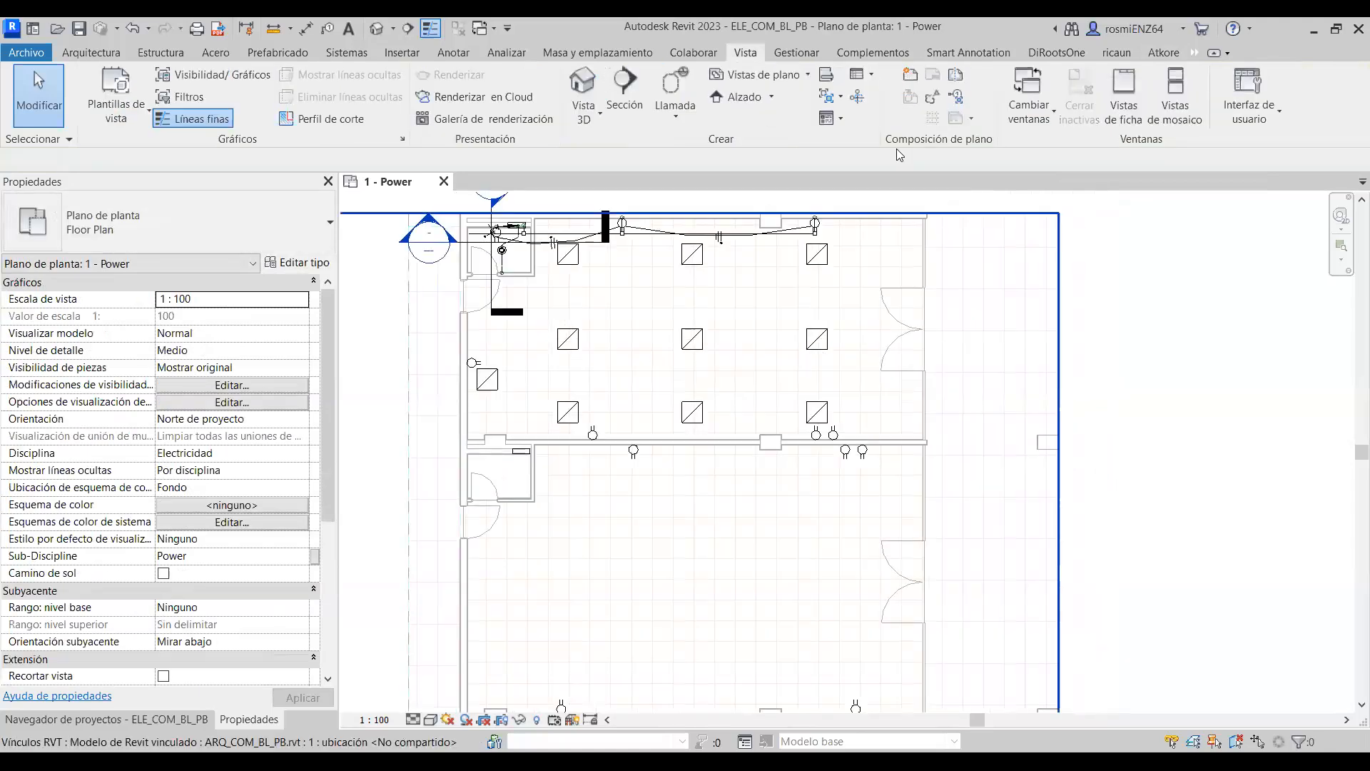
left_click(1264, 105)
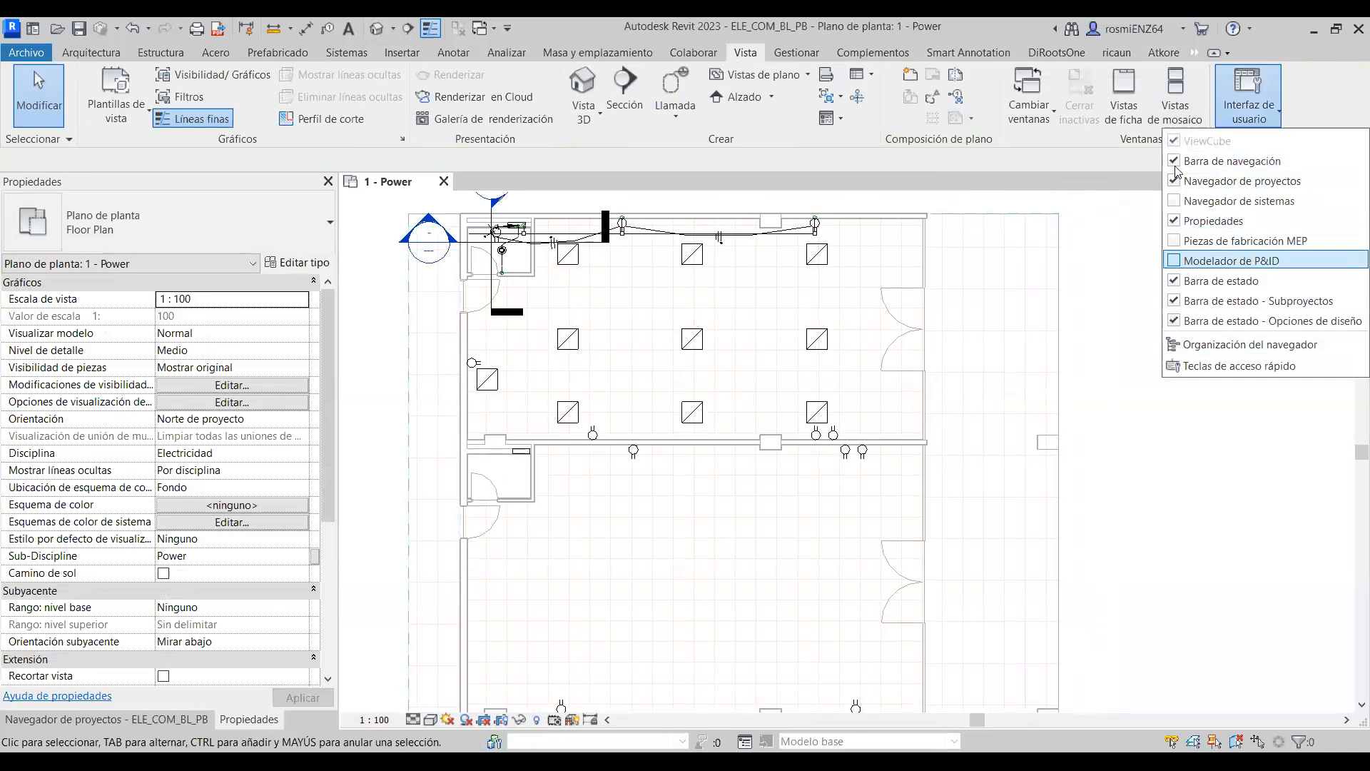
left_click(1181, 202)
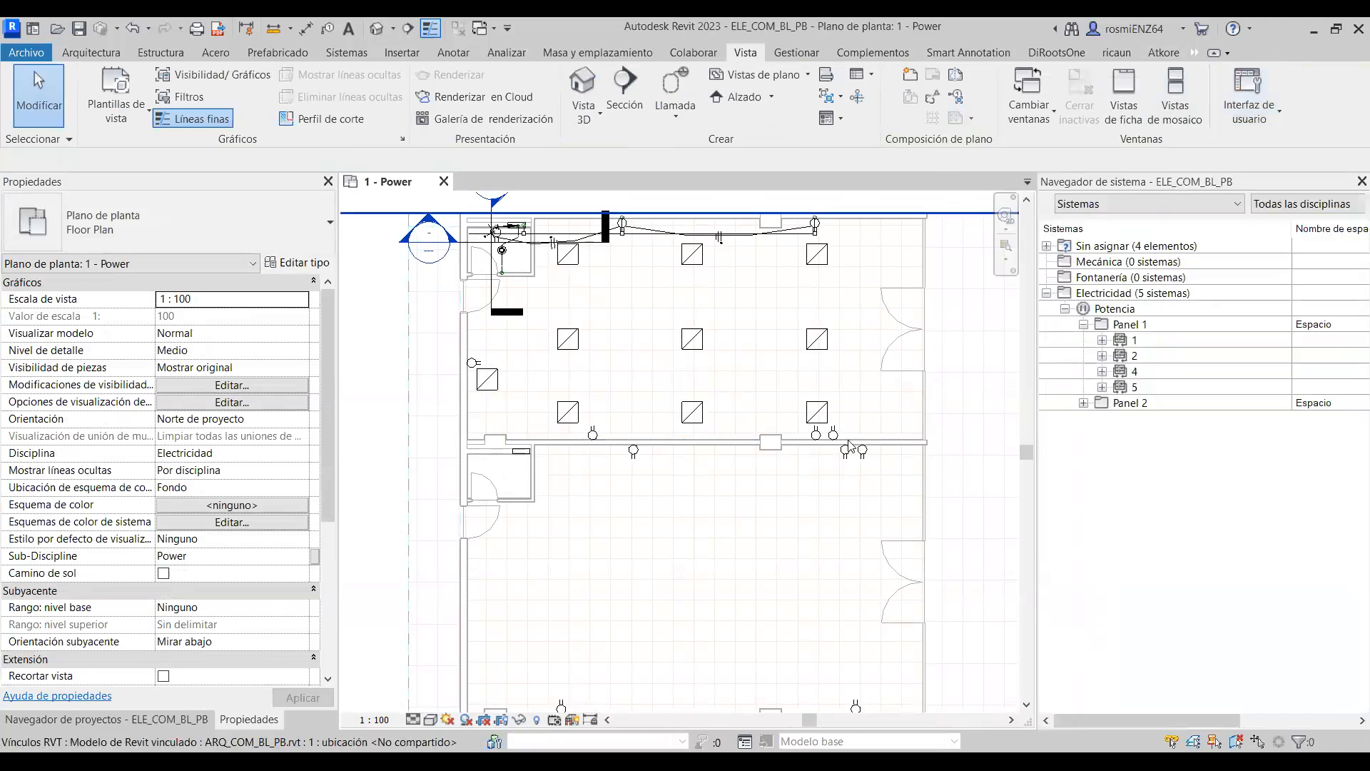
left_click(1084, 403)
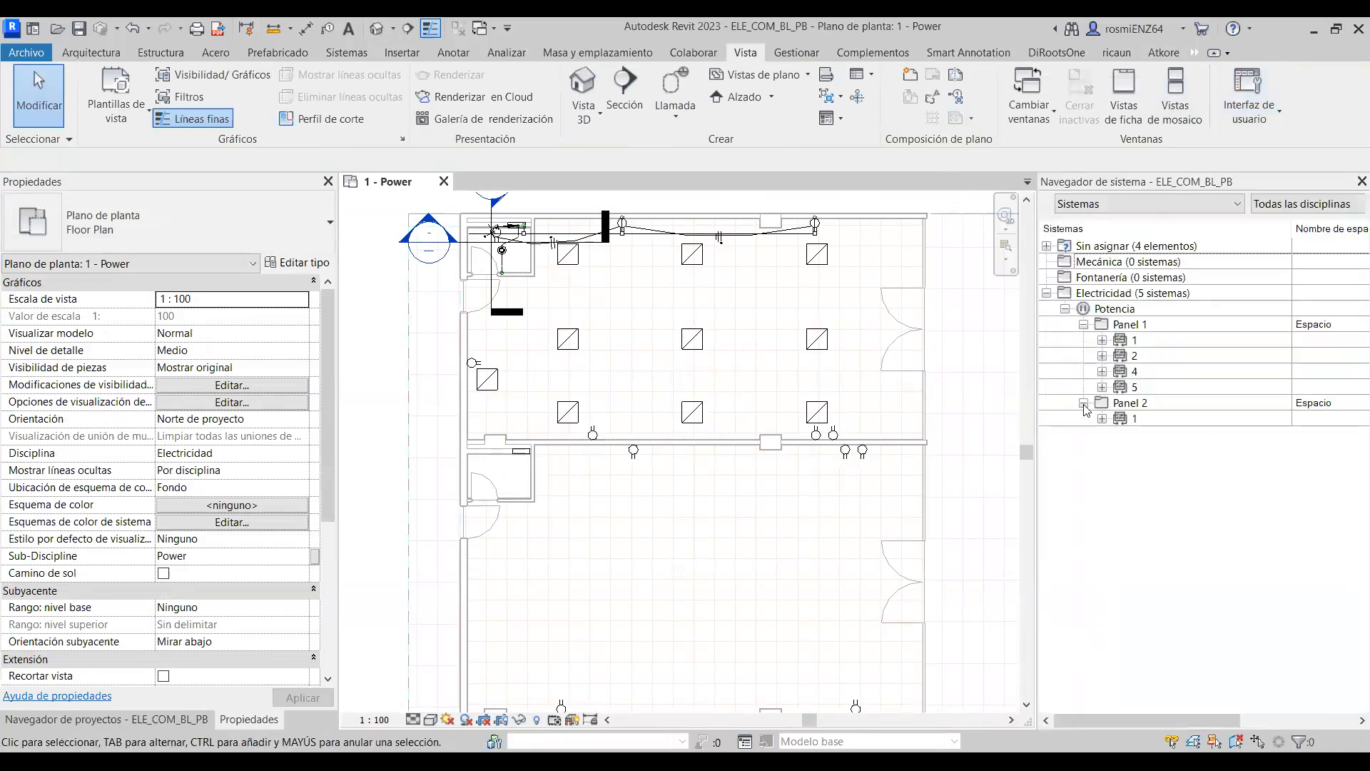
left_click(1102, 419)
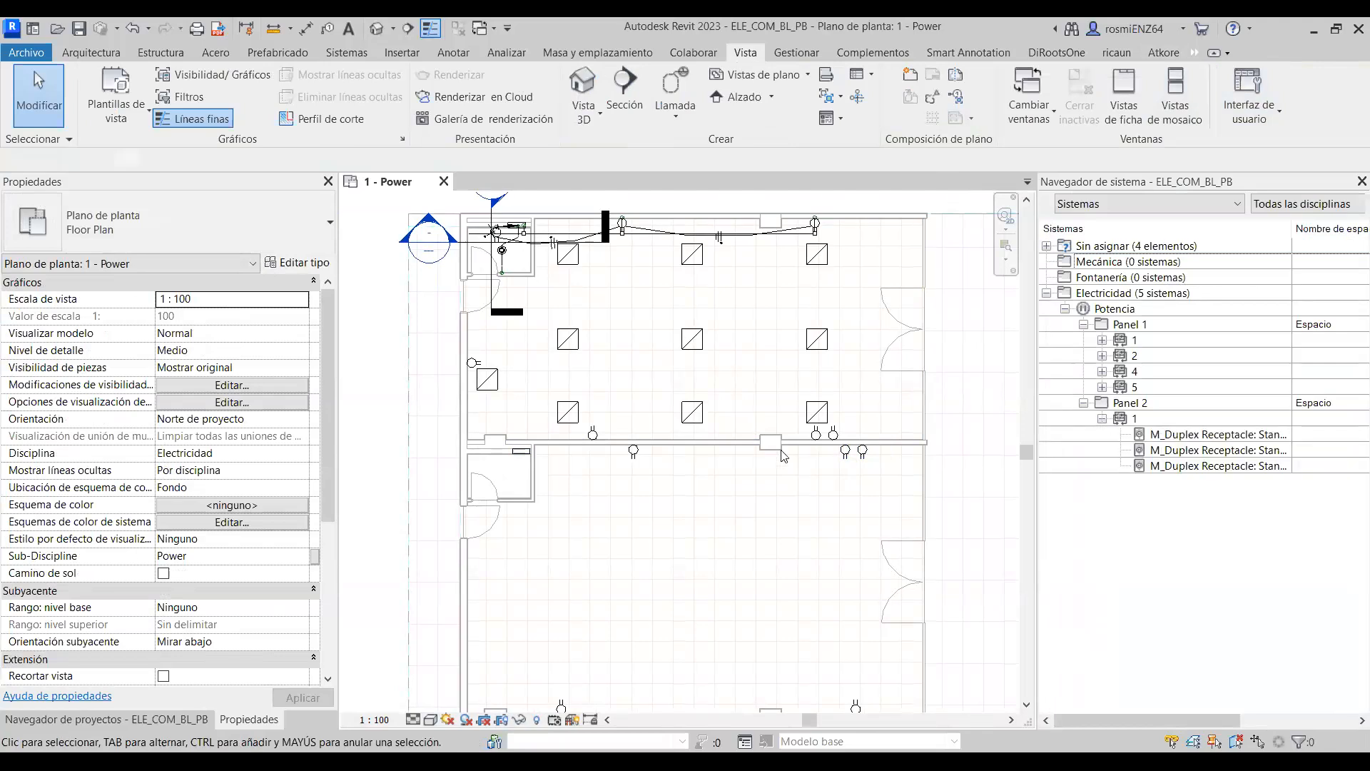
Check the System Browser entry and circuit data of the left receptacle in the pair below the upper partition wall.
left_click(849, 450)
scroll(822, 462, "up", 2)
scroll(706, 471, "up", 1)
scroll(743, 474, "down", 4)
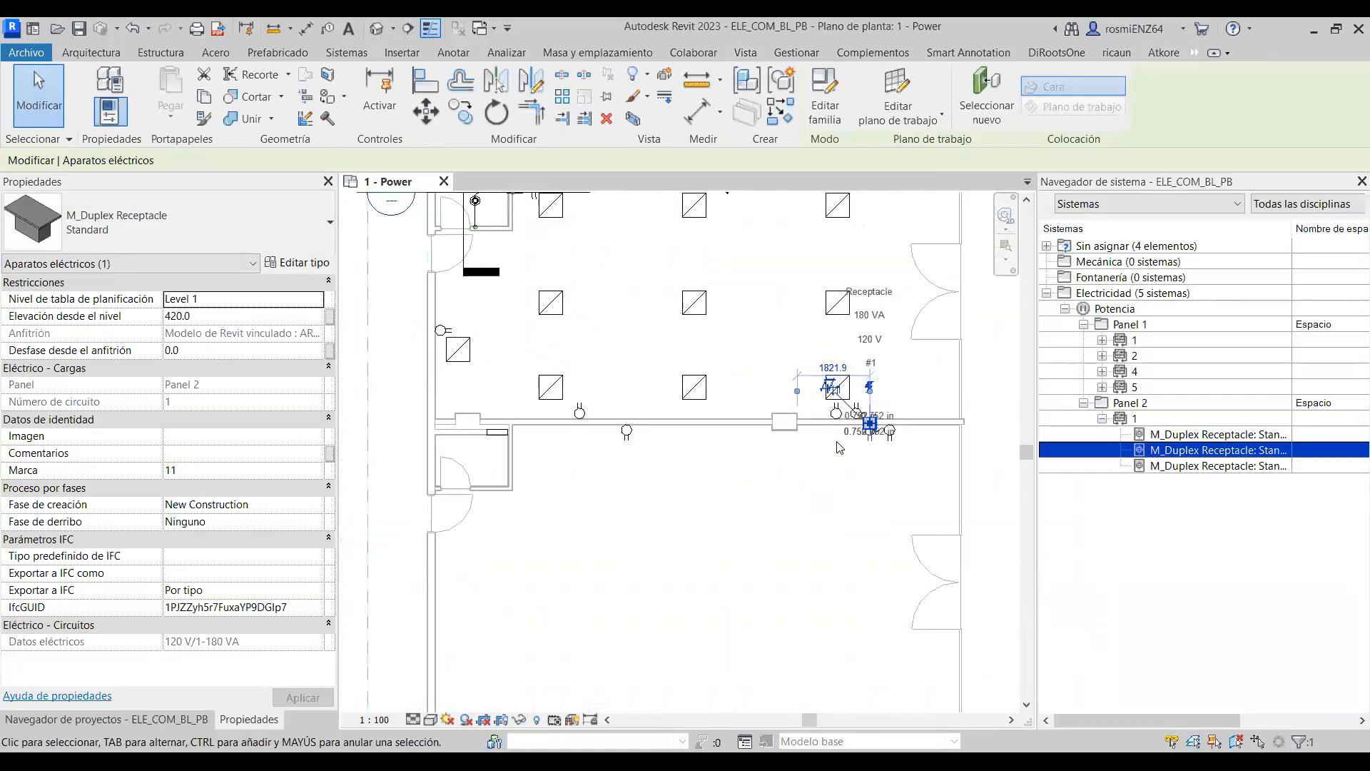
key("Escape")
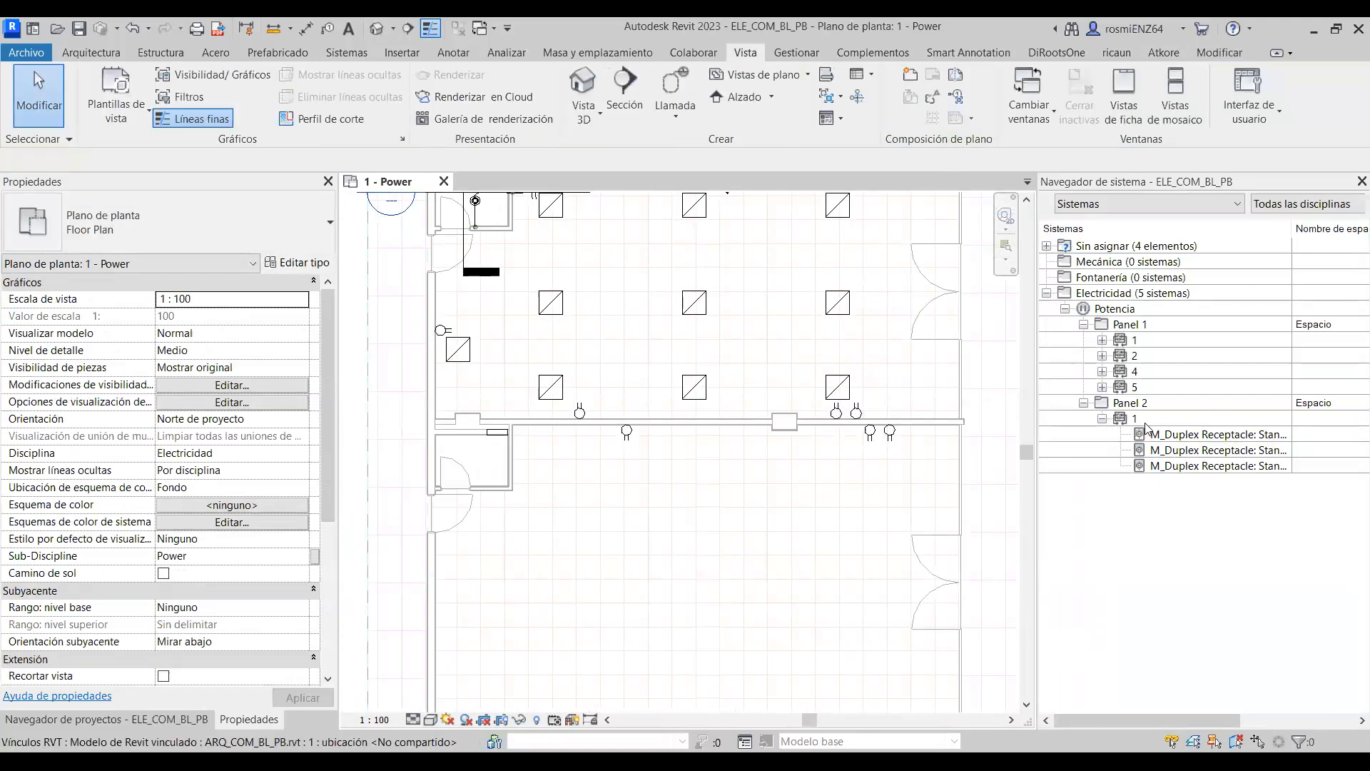
Generate arc wiring for circuit 1 of Panel 2 and select its home-run wire in the plan.
left_click(1156, 421)
right_click(1152, 420)
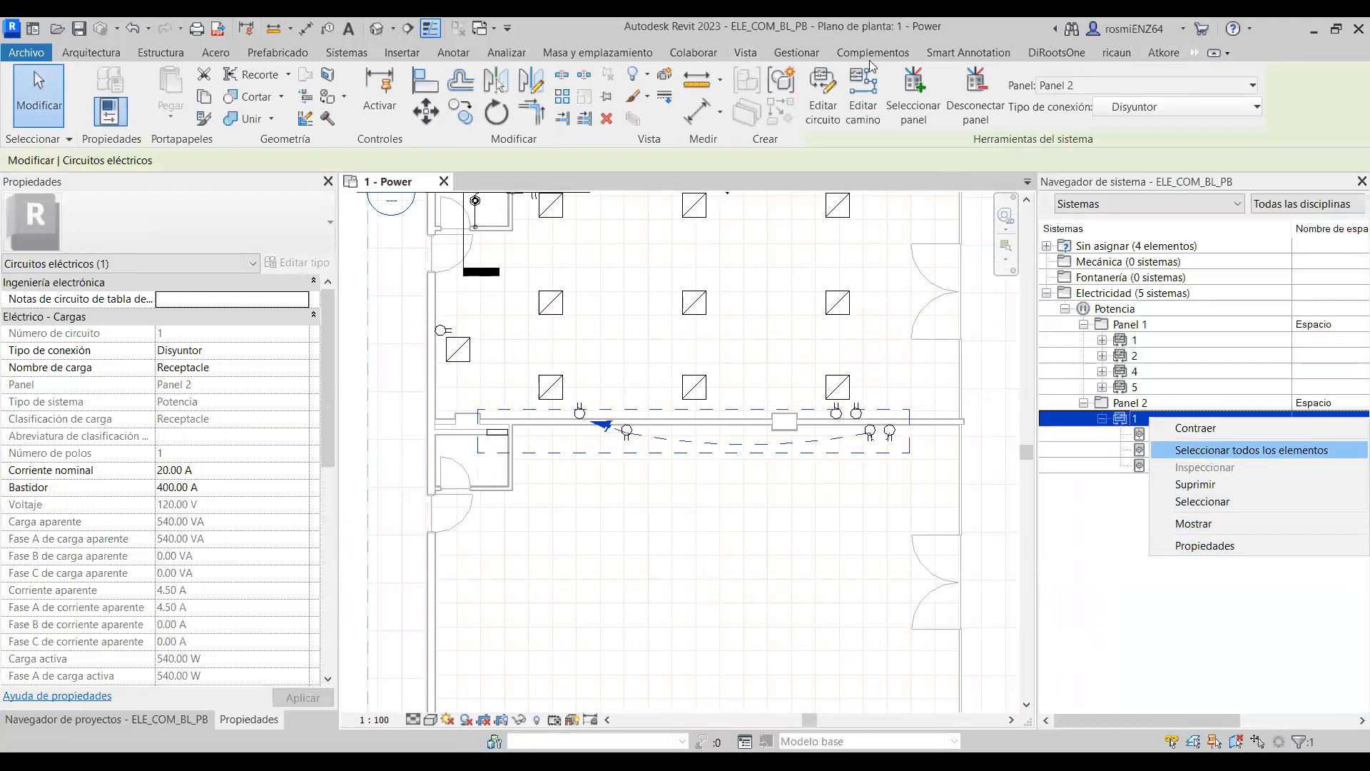
key("Return")
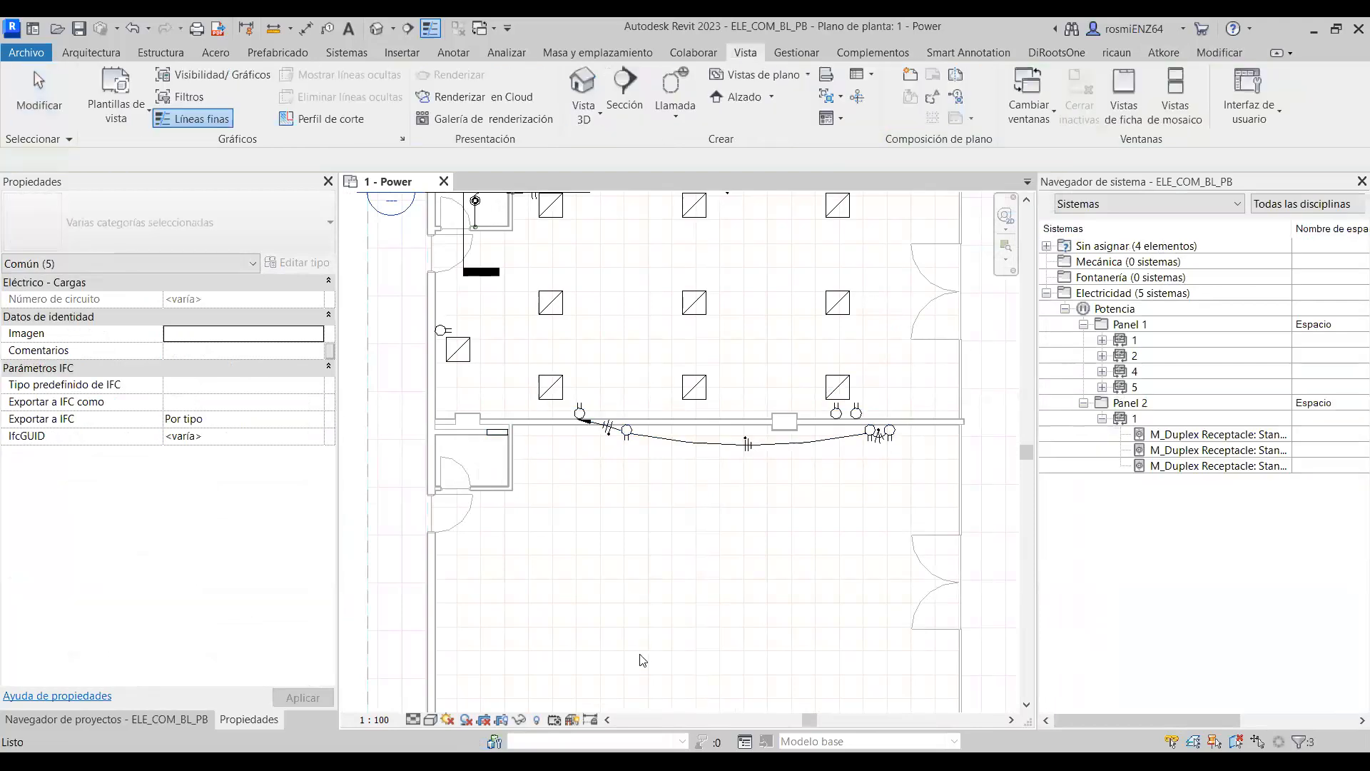
left_click(594, 555)
left_click(587, 424)
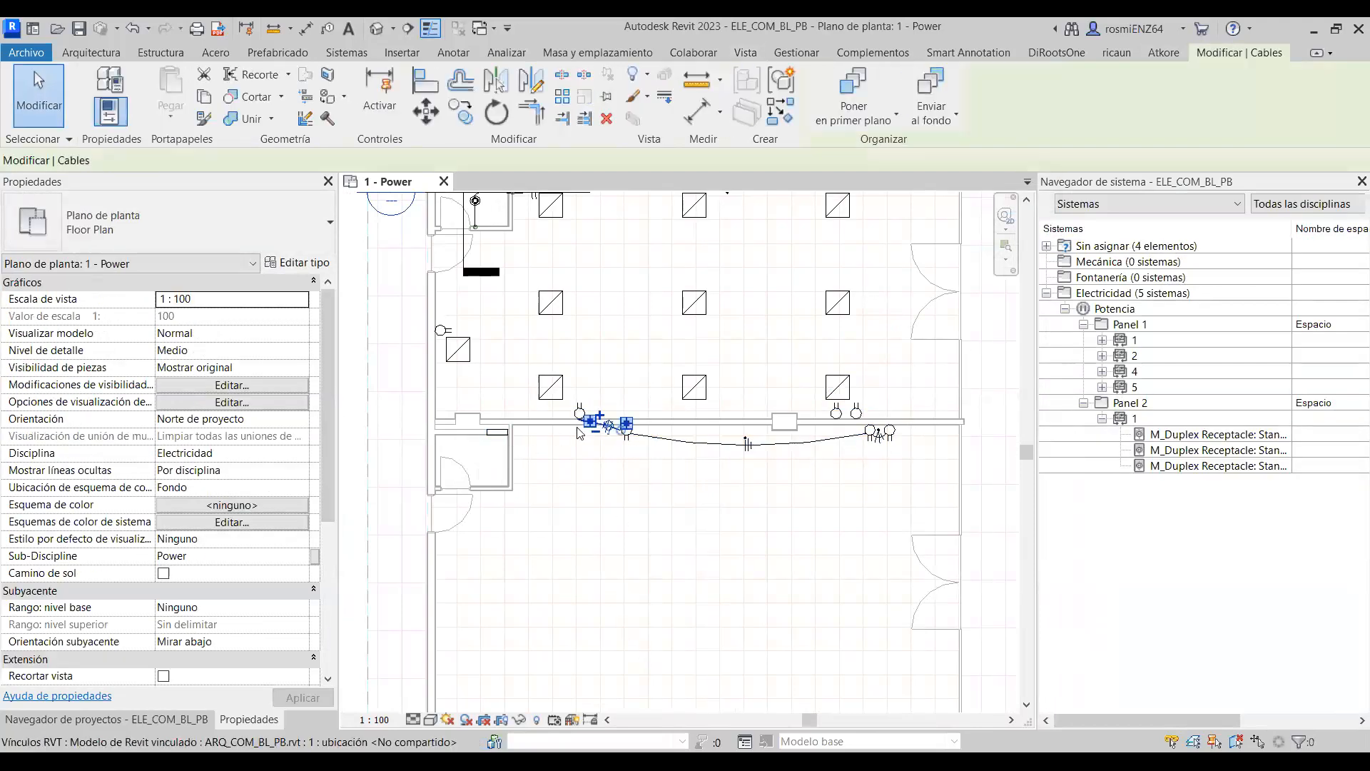
Move the arrow end of circuit 1's home-run wire to the Panel 2 symbol and check the adjoining wire.
scroll(580, 428, "up", 5)
left_click_drag(694, 412, 477, 446)
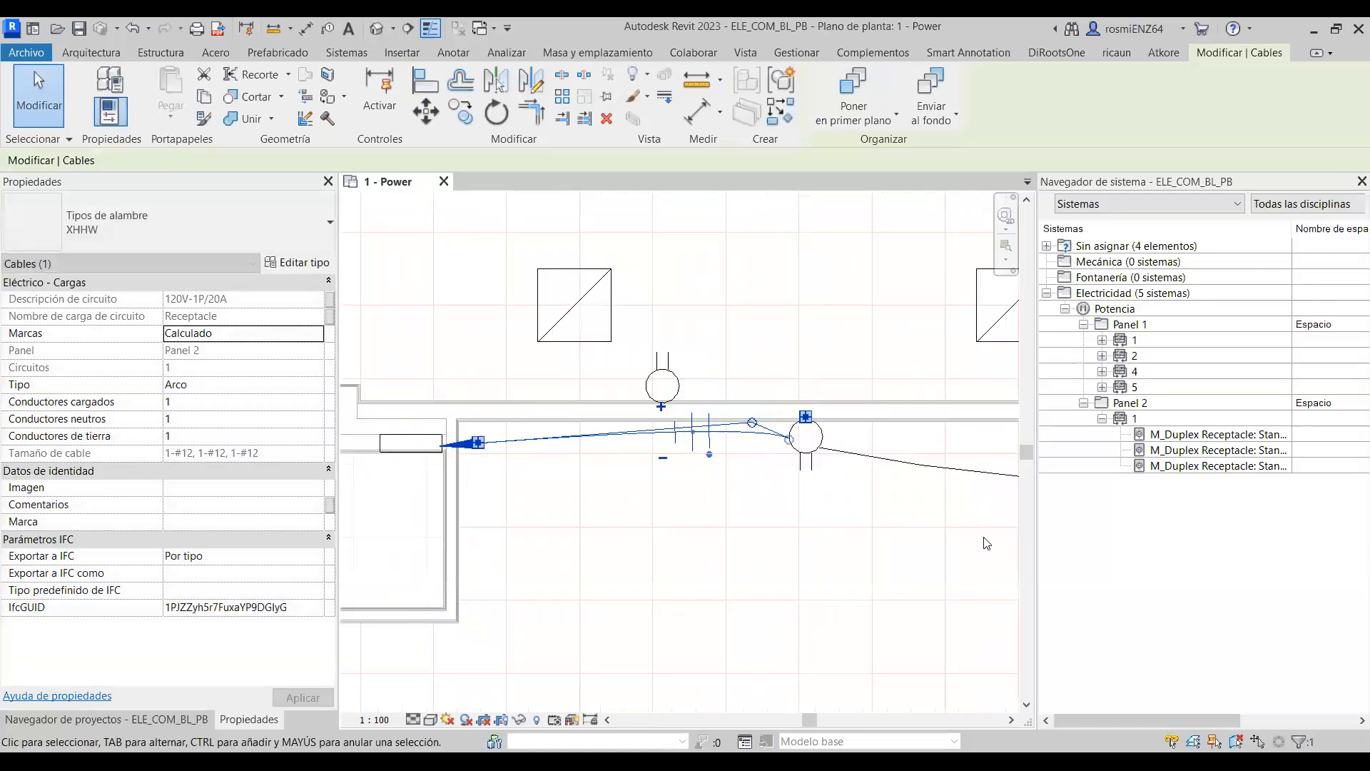
left_click(926, 465)
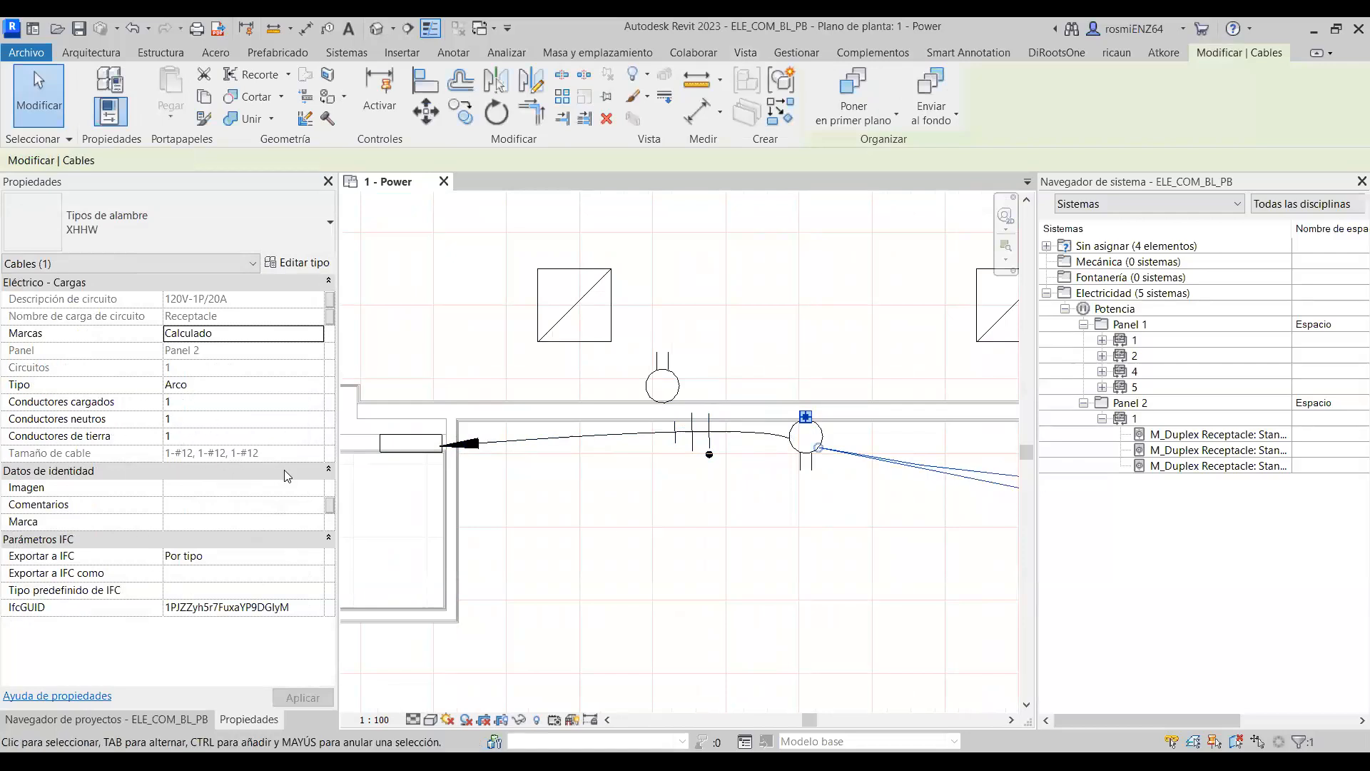
key("Escape")
scroll(631, 533, "down", 4)
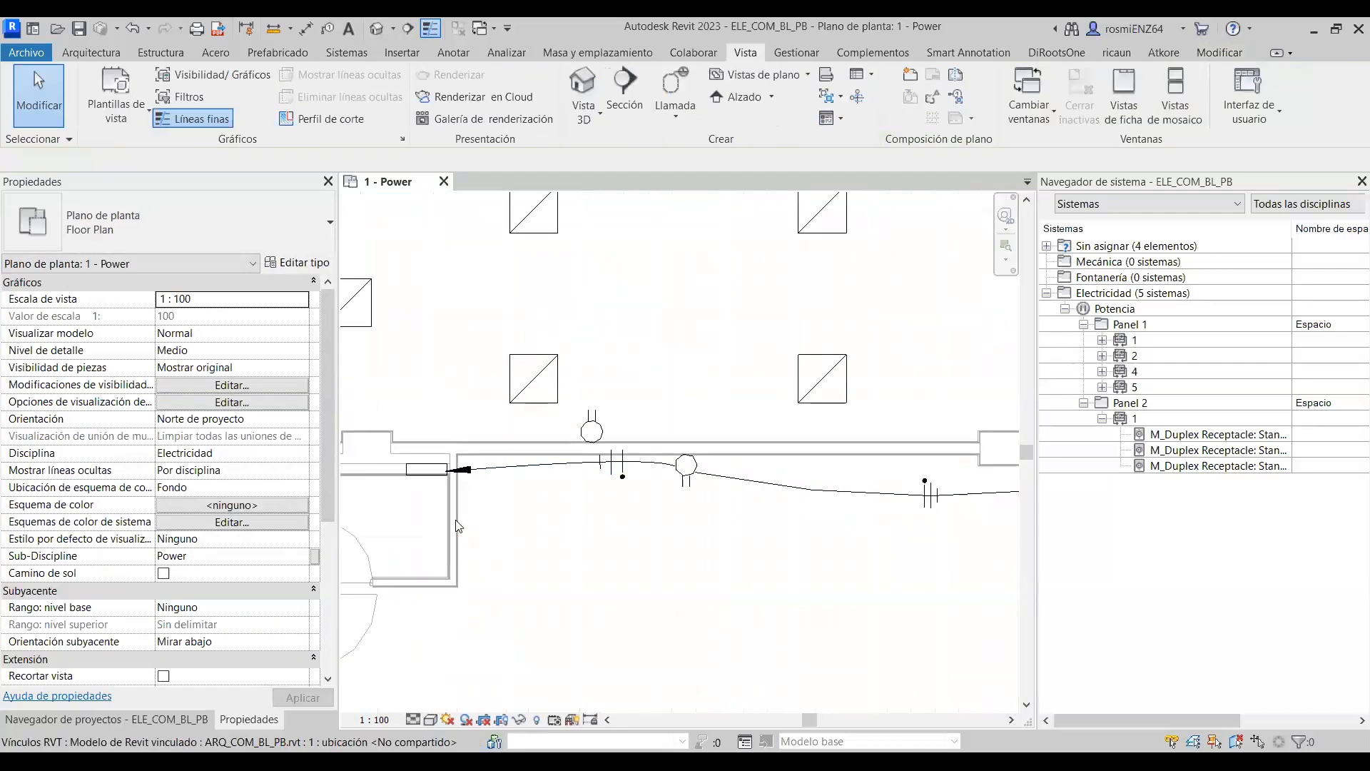
scroll(632, 533, "up", 5)
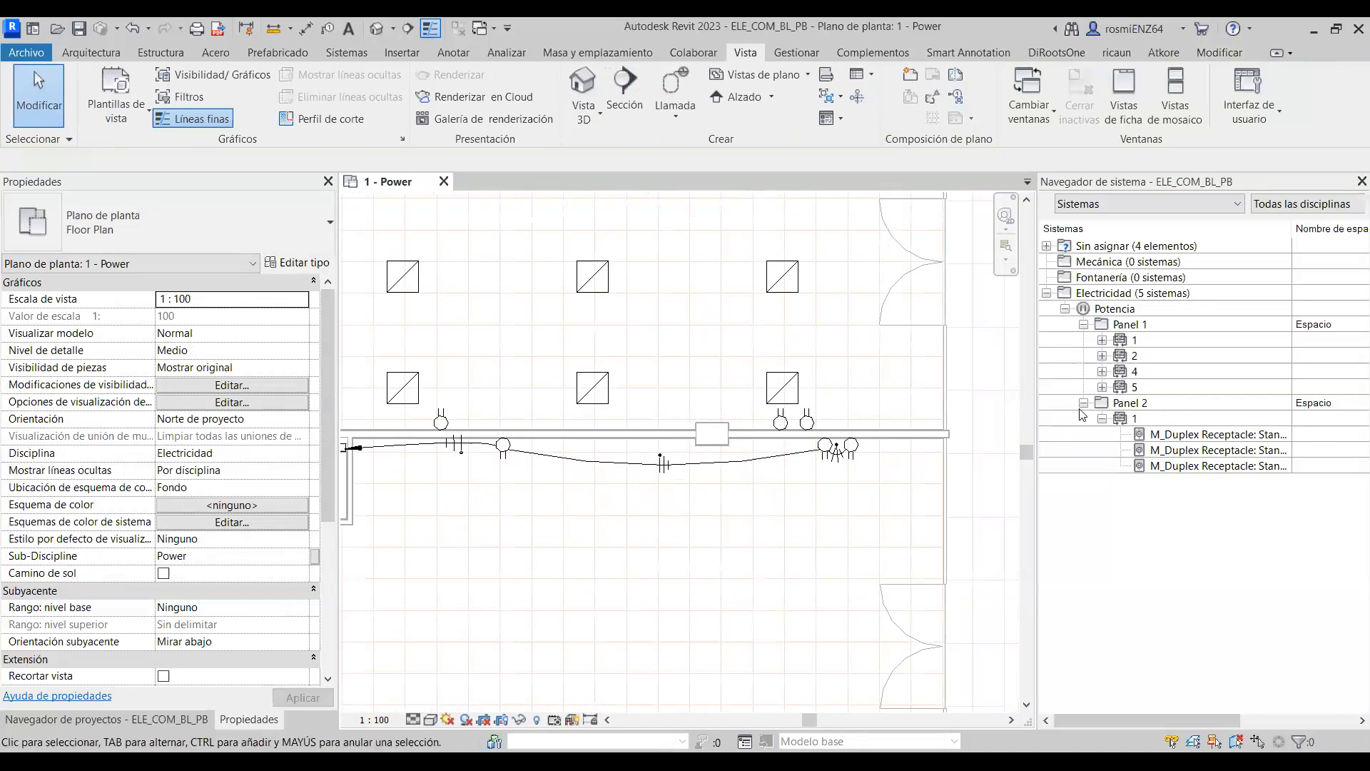
scroll(772, 361, "down", 3)
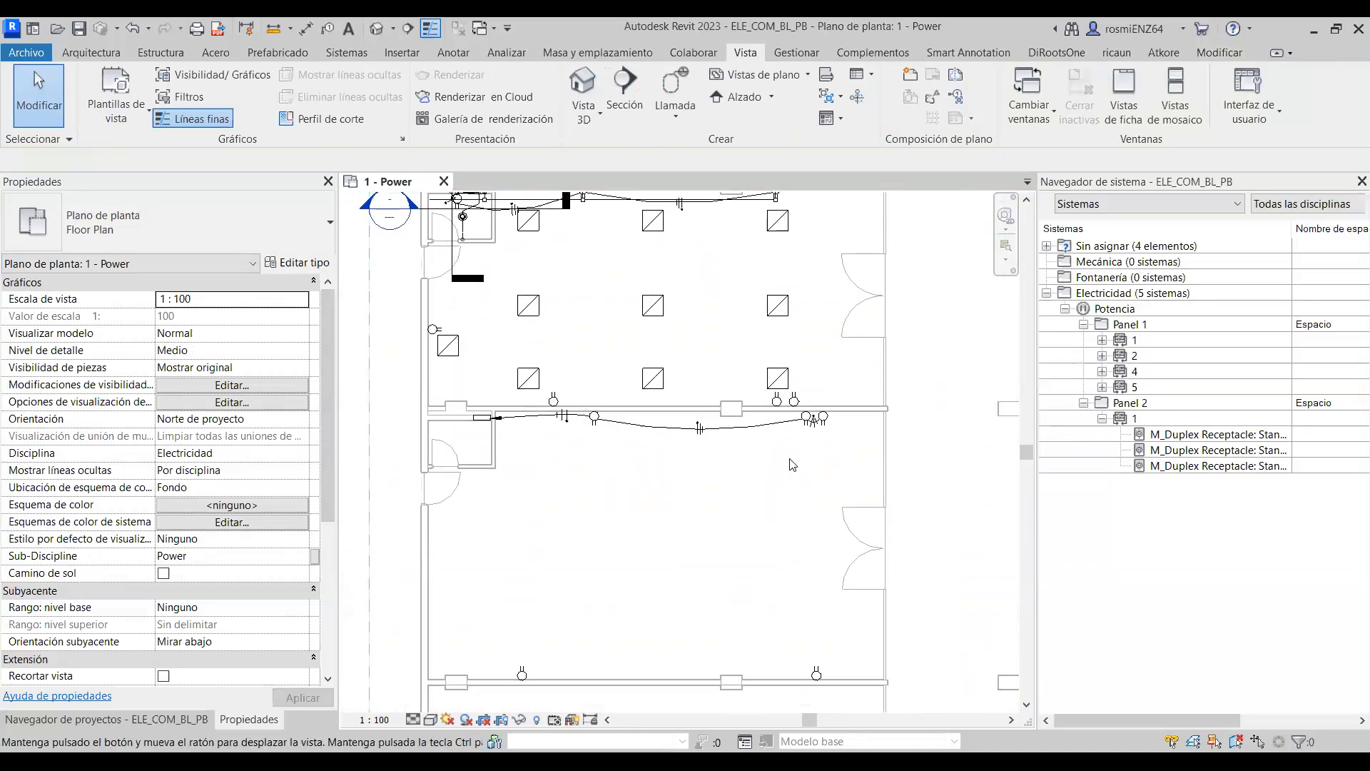
Review the electrical load properties of circuit 1 of Panel 2 from the System Browser.
left_click(1118, 420)
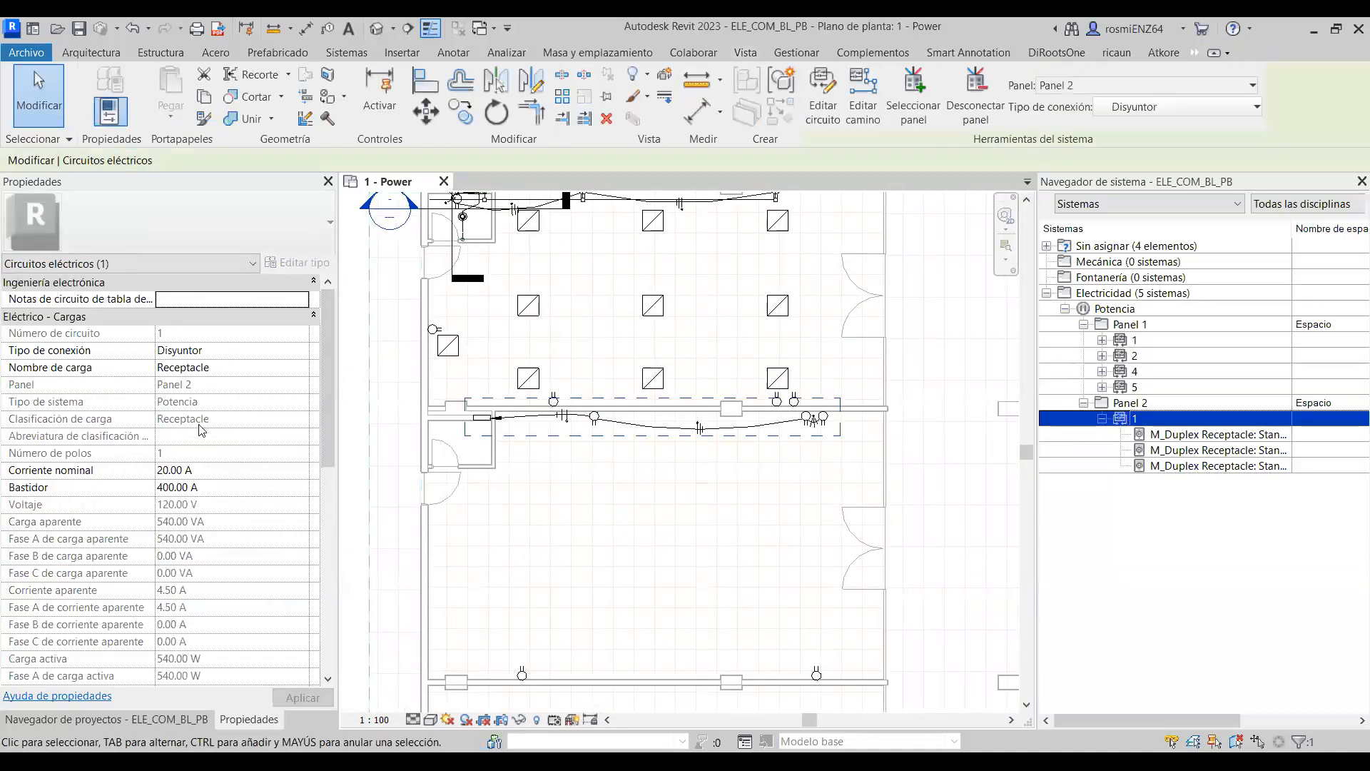
scroll(209, 610, "down", 5)
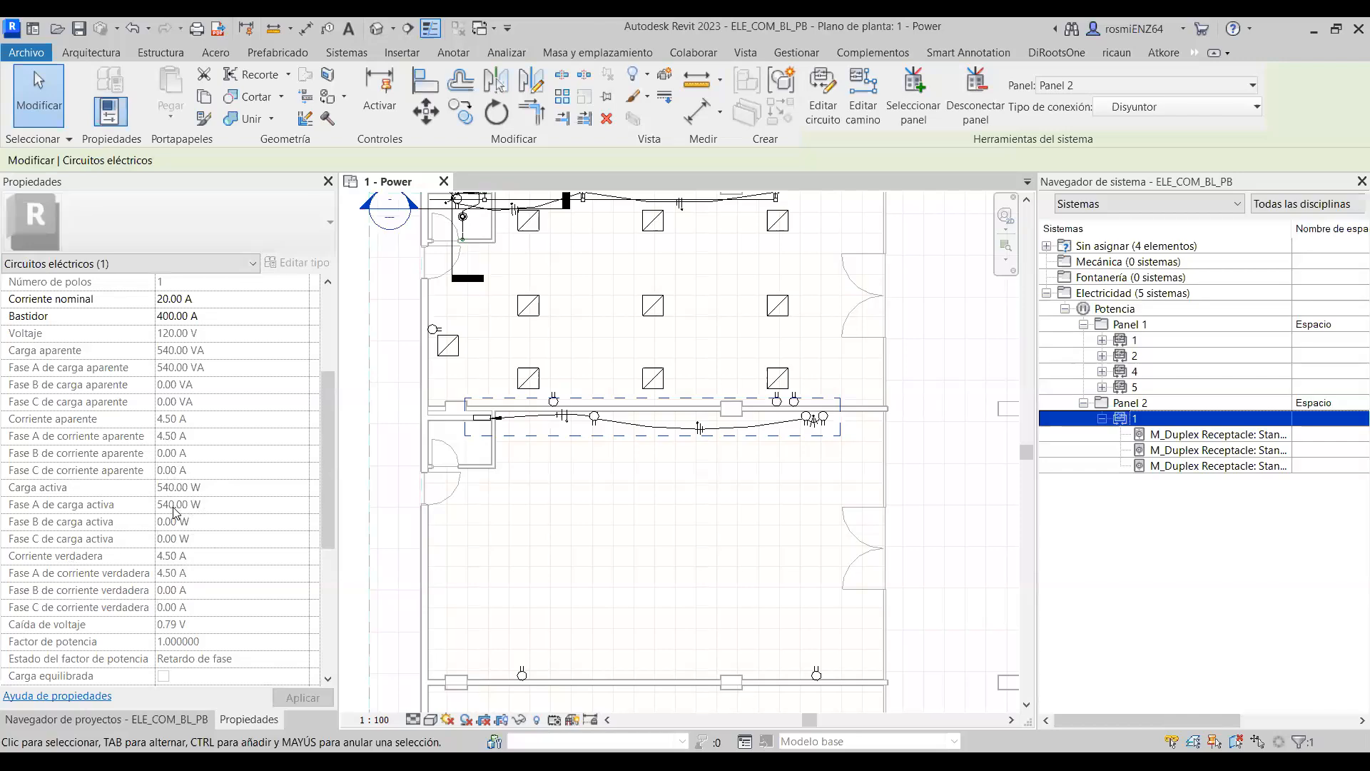
key("Escape")
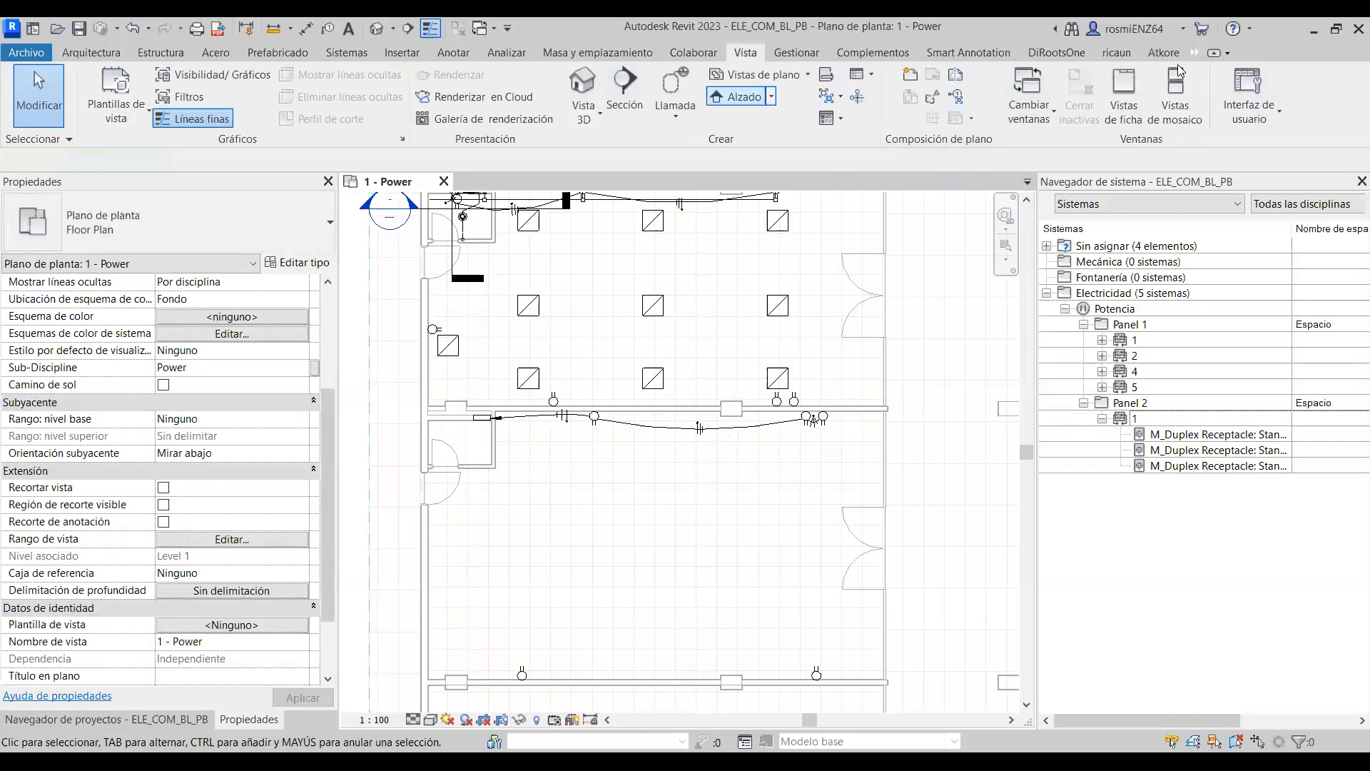
Examine the receptacles below the upper partition wall and the home-run wire of circuit 1.
scroll(831, 433, "up", 1)
scroll(828, 427, "up", 2)
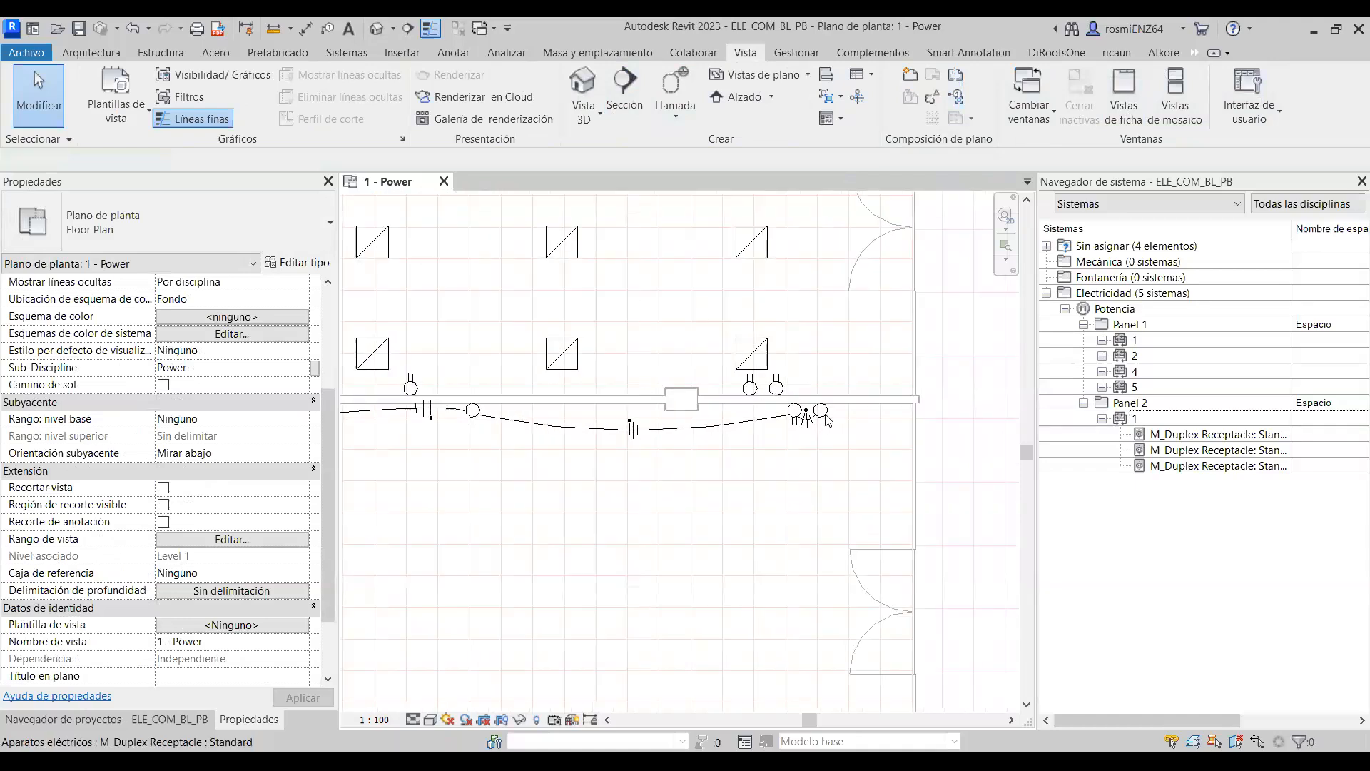
left_click(825, 414)
middle_click_drag(581, 447, 757, 422)
key("Escape")
left_click(634, 384)
scroll(645, 385, "up", 6)
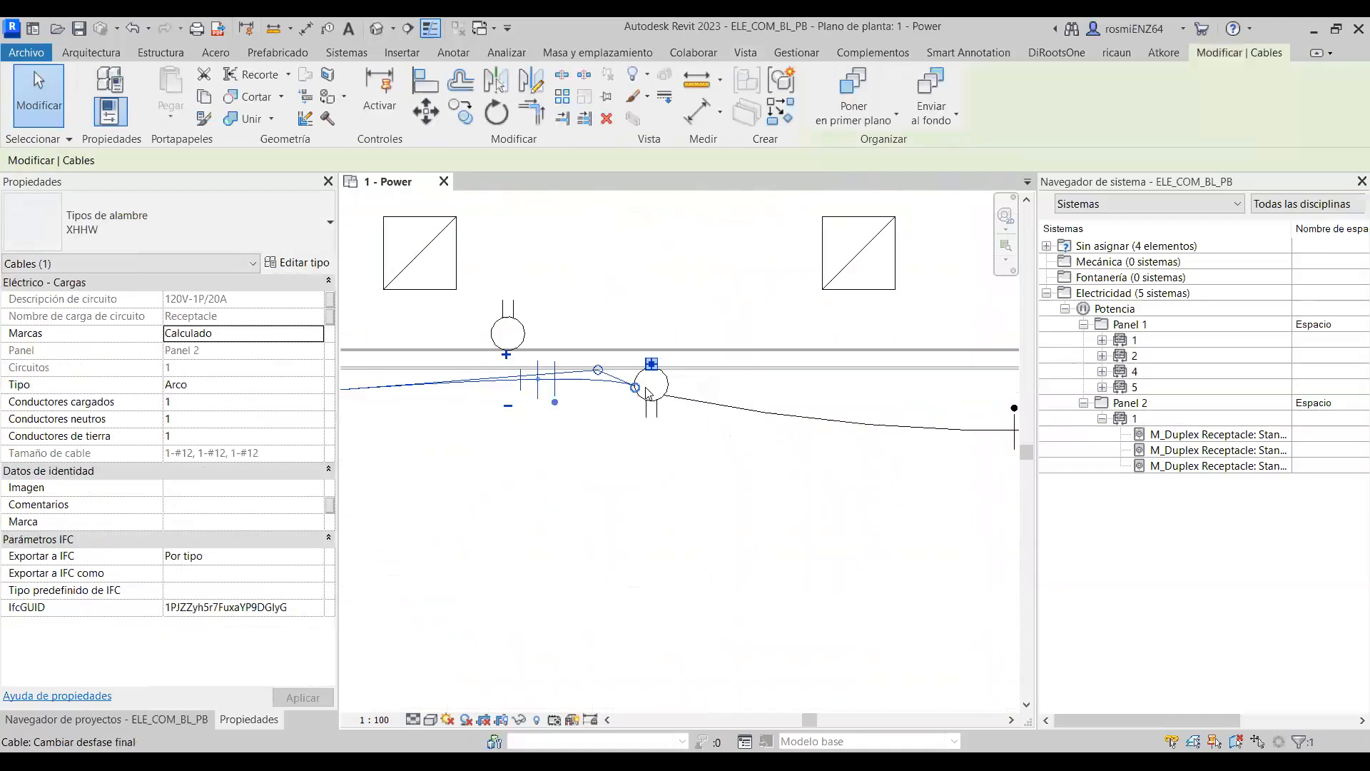
key("Escape")
Place another M_Duplex Receptacle just right of the leftmost receptacle on the partition wall's lower face, using Create Similar.
scroll(669, 386, "down", 1)
left_click(670, 386)
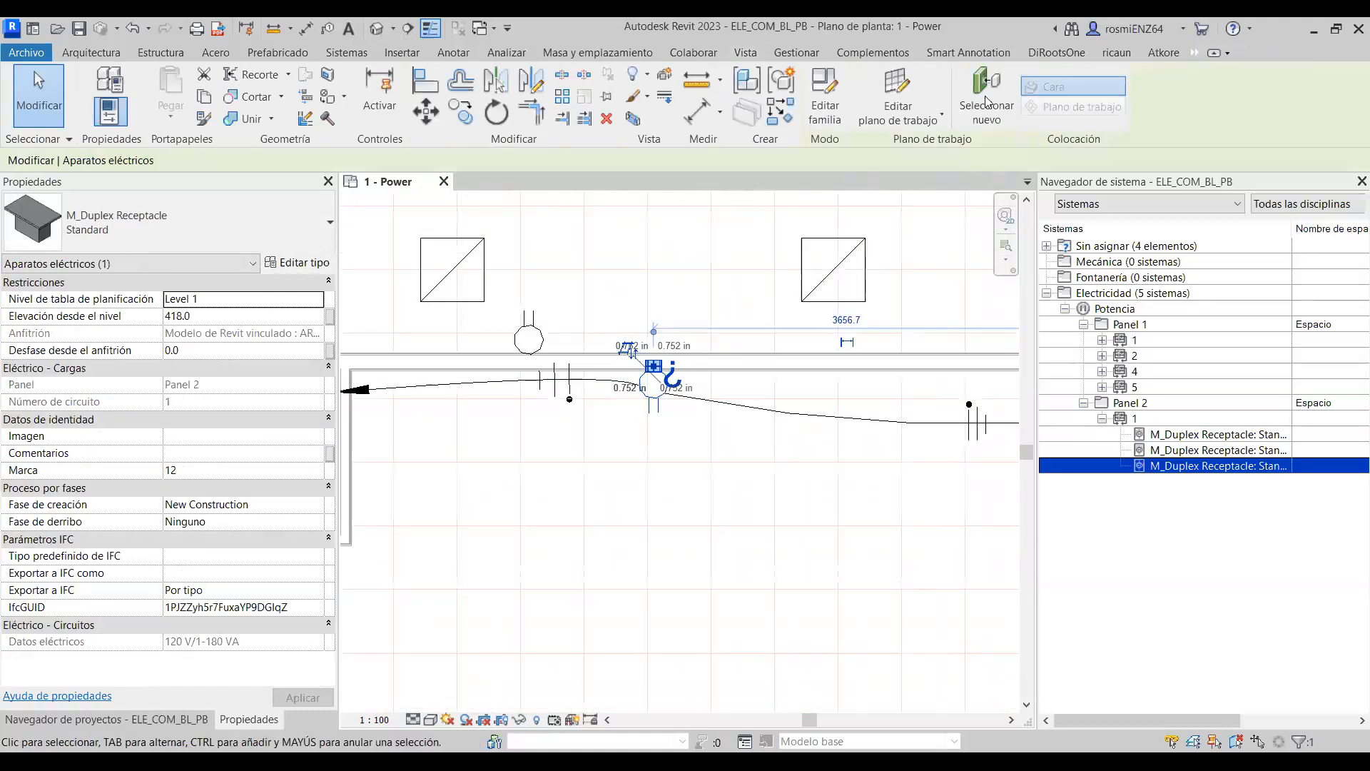
left_click(791, 107)
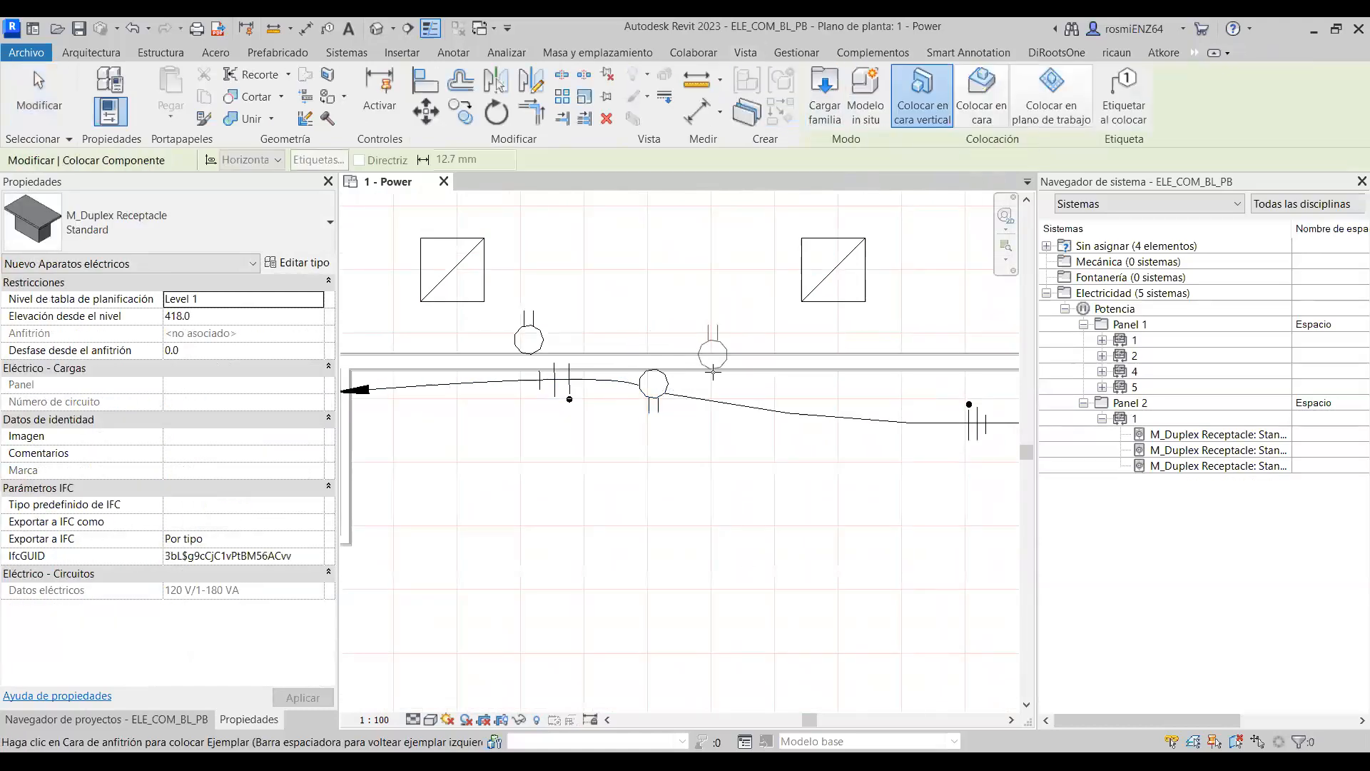
scroll(714, 373, "up", 3)
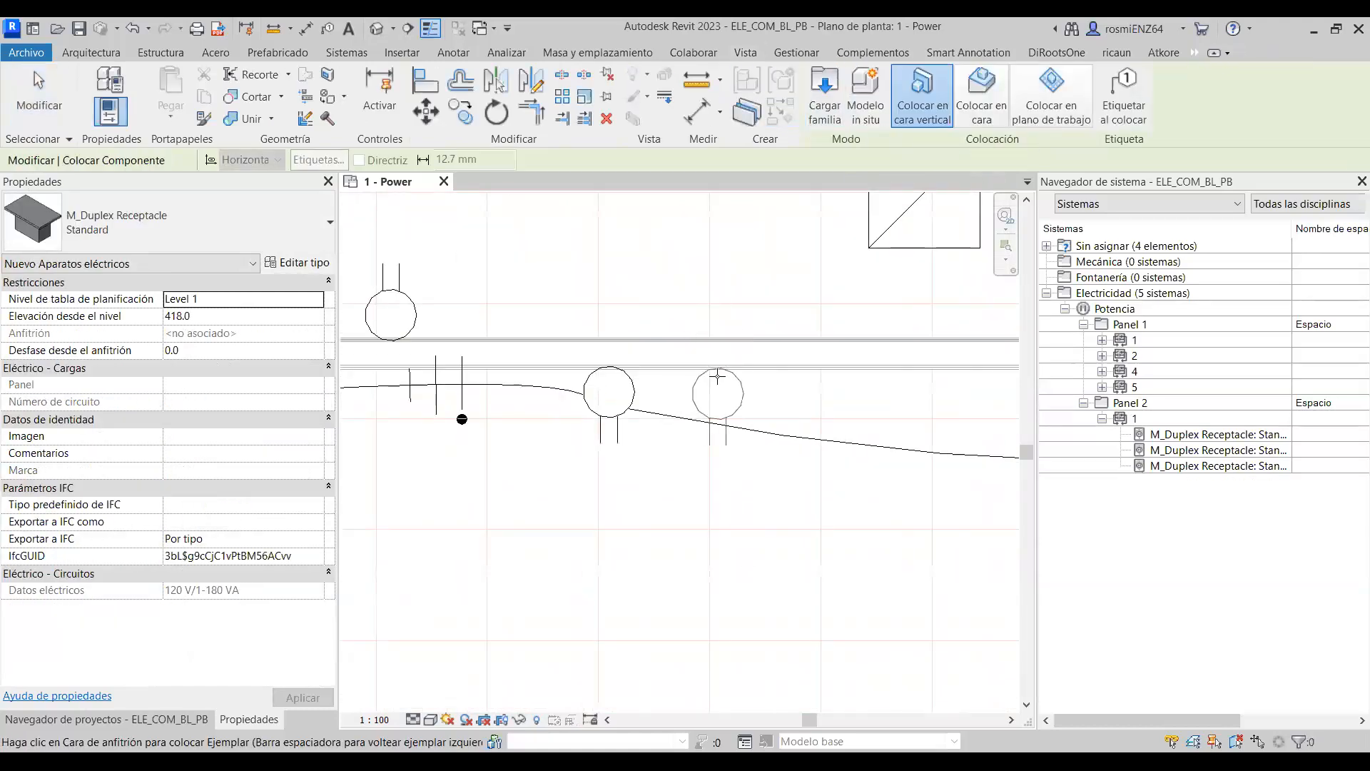
left_click(717, 377)
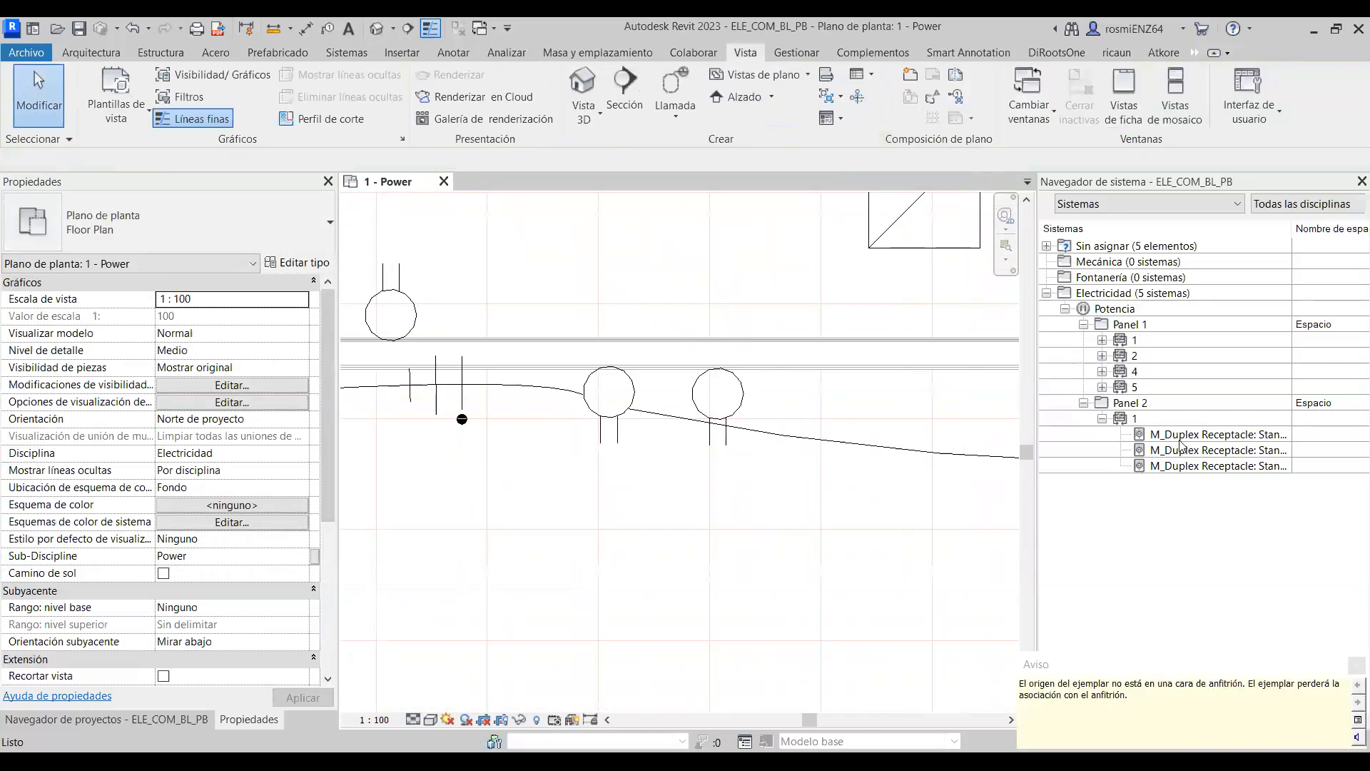
Edit circuit 1 of Panel 2 to add the newly placed receptacle and finish the circuit edit.
left_click(1133, 421)
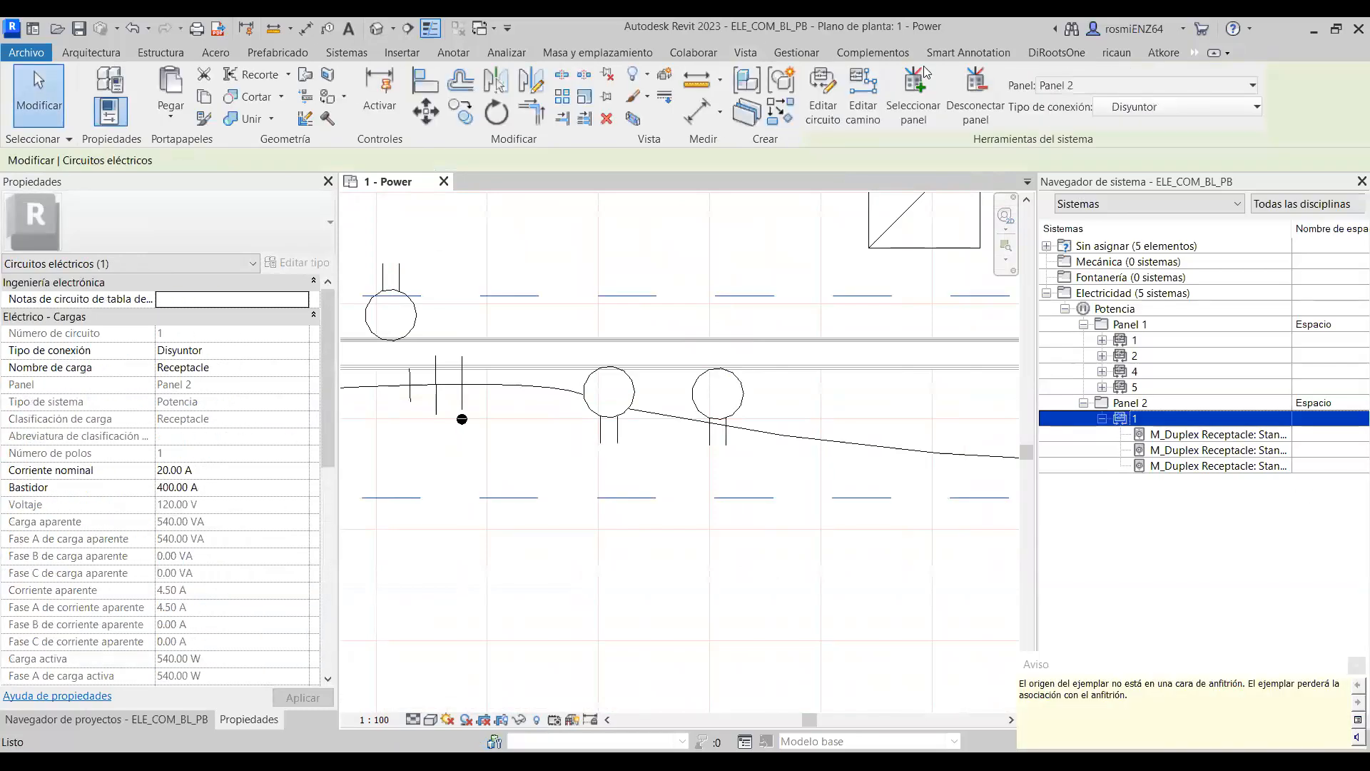
left_click(823, 96)
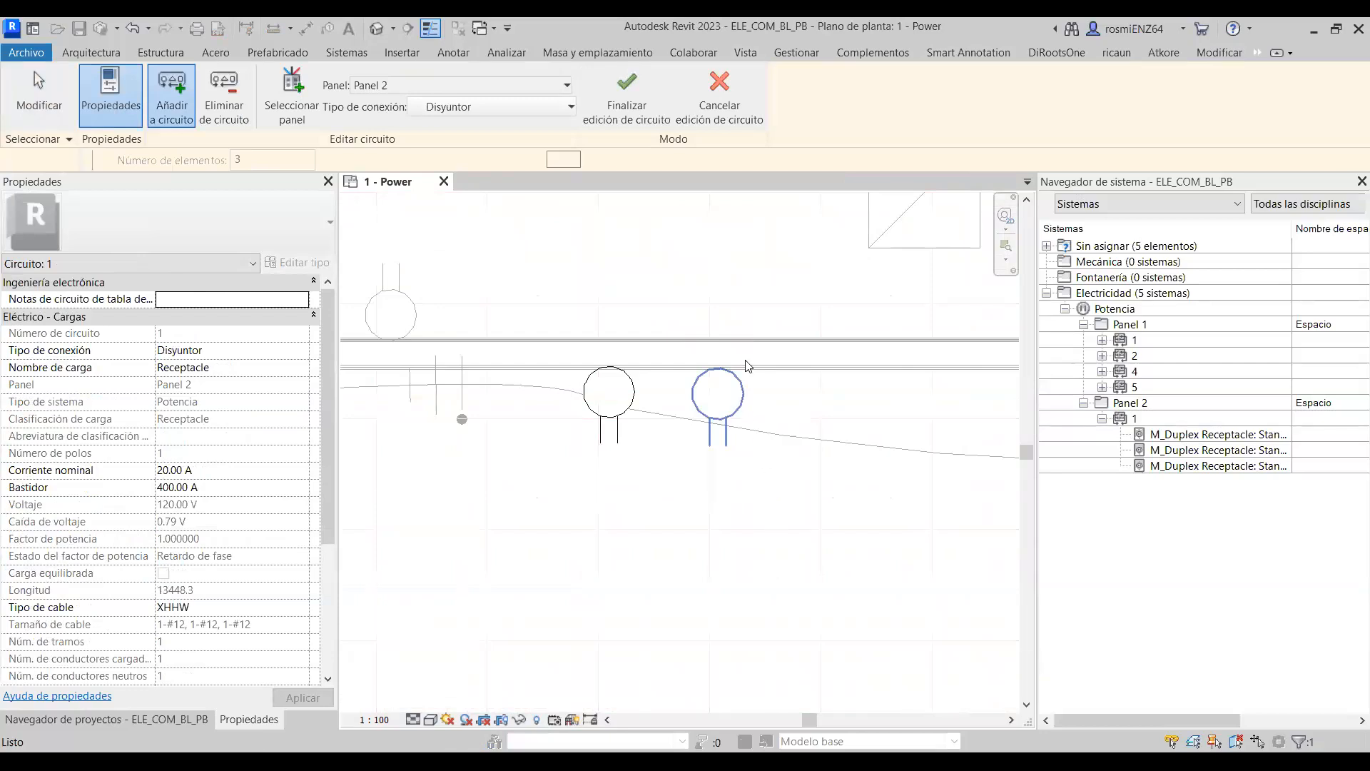
left_click(628, 91)
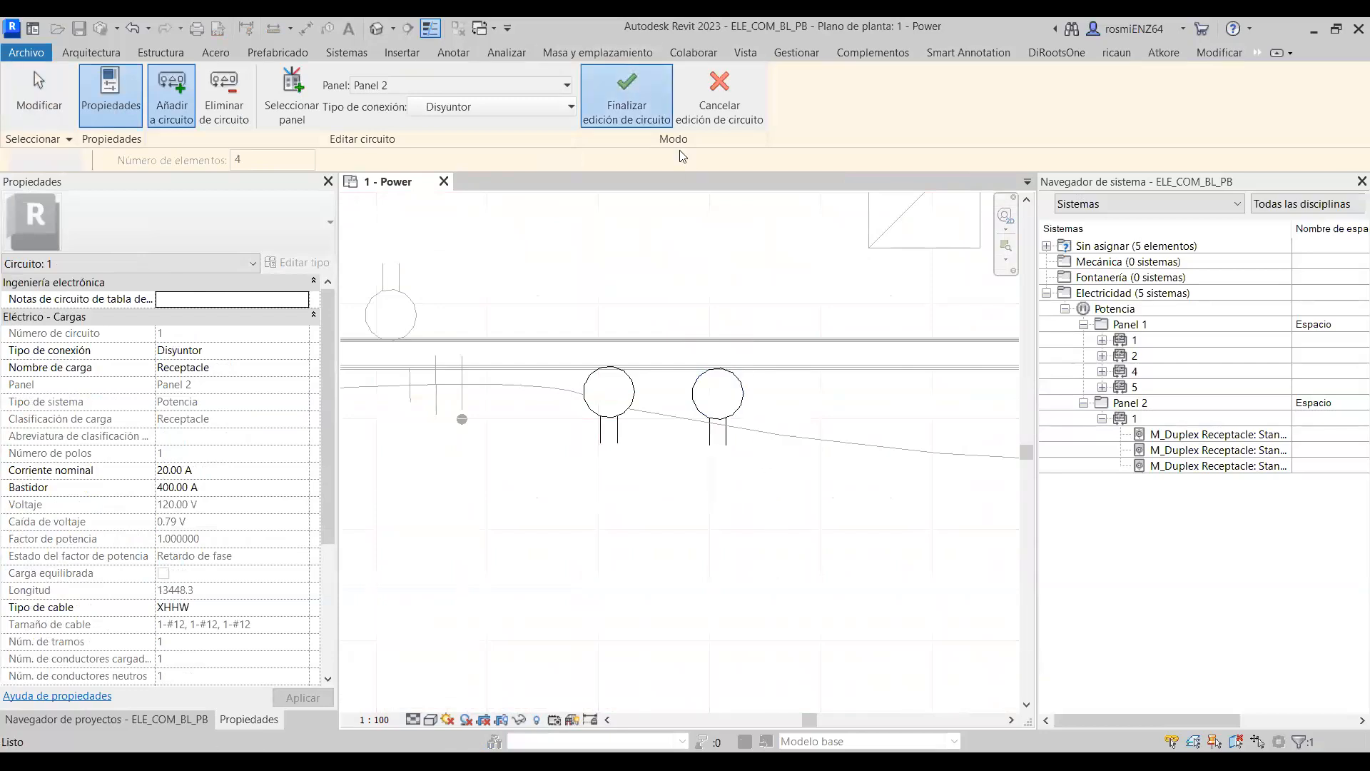
Review the recalculated loads of circuit 1 of Panel 2 and the long wire running past the added receptacle.
left_click(1134, 421)
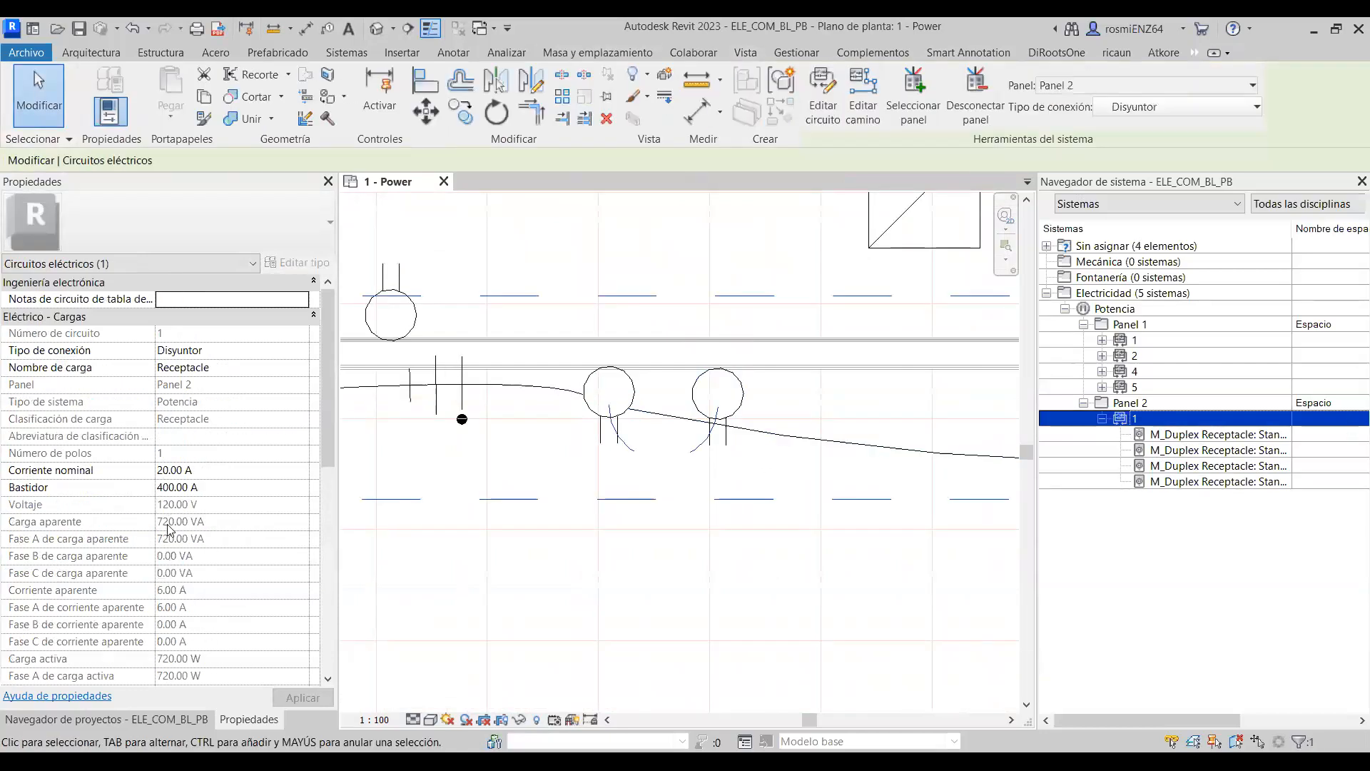
scroll(172, 638, "down", 1)
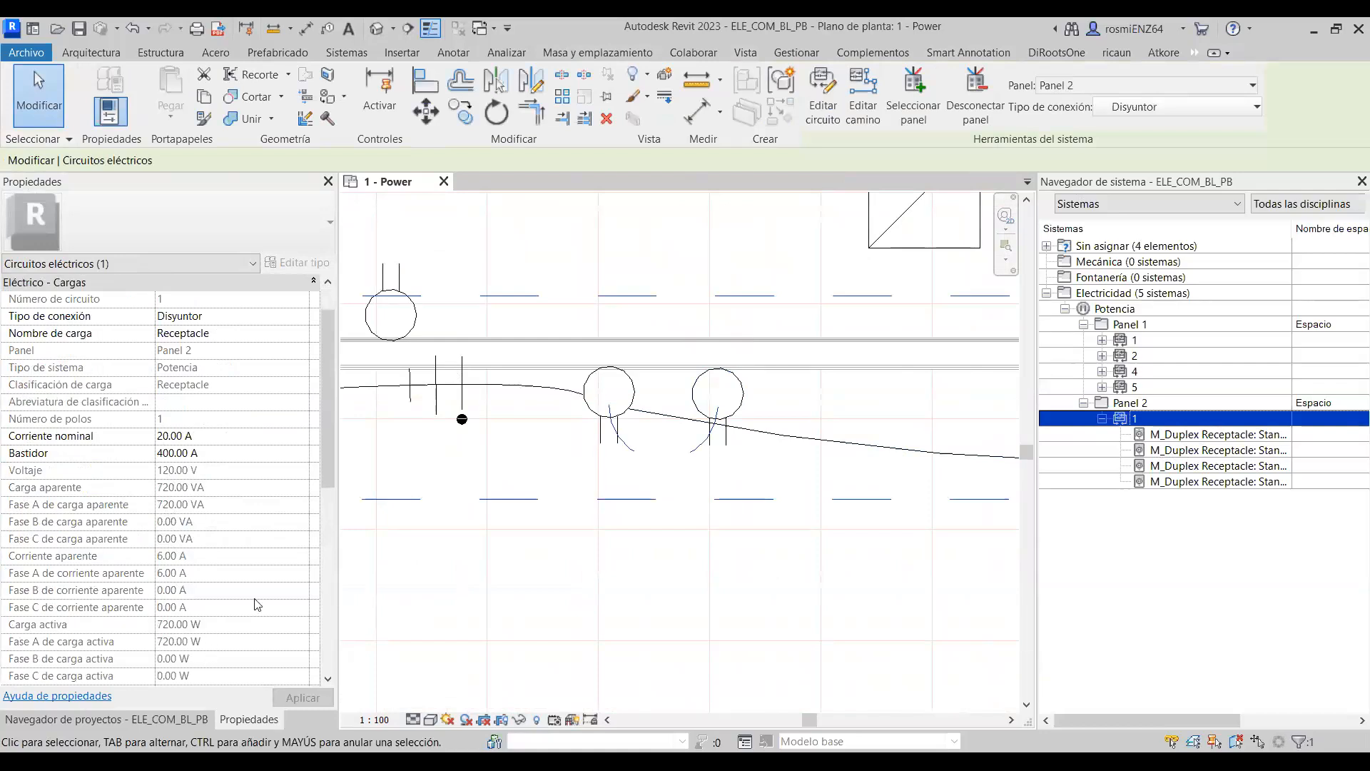
key("Escape")
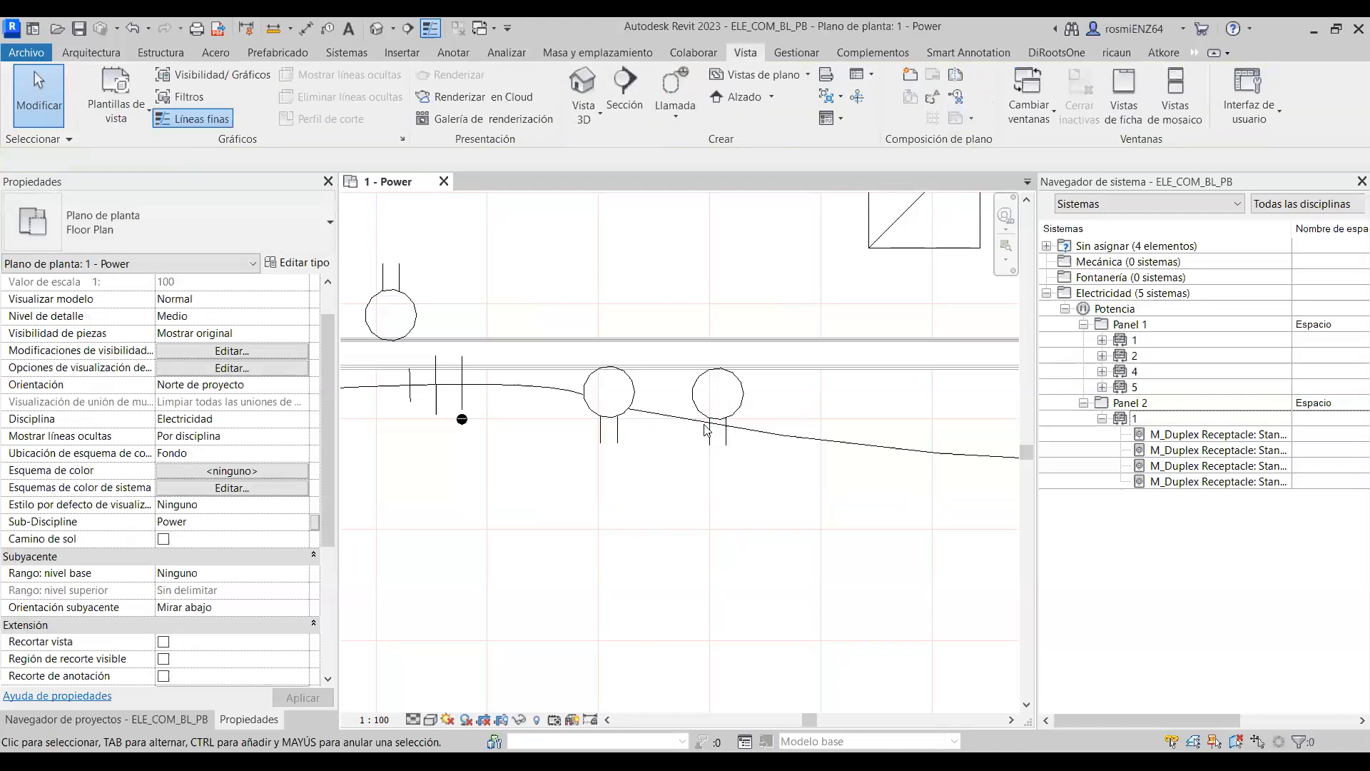
left_click(752, 430)
scroll(634, 437, "down", 5)
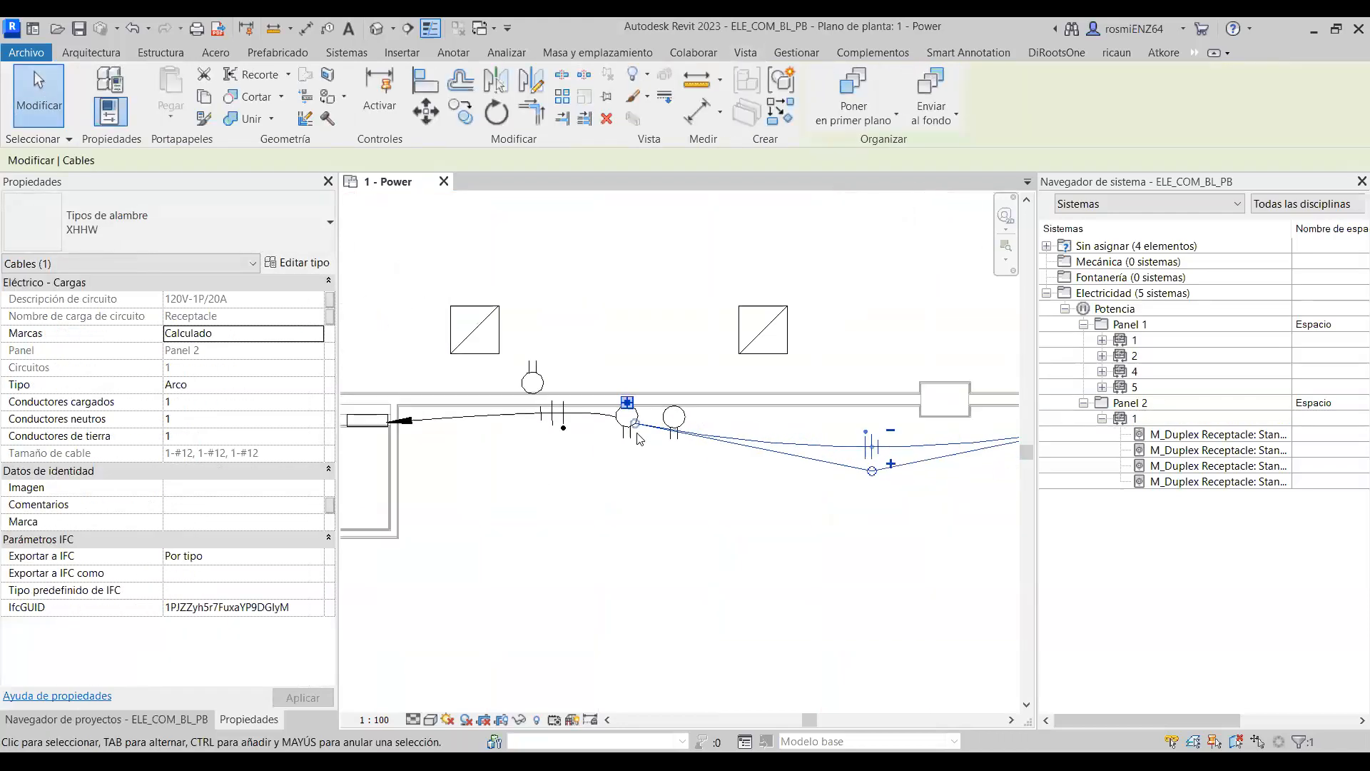
middle_click_drag(649, 464, 566, 412)
key("Escape")
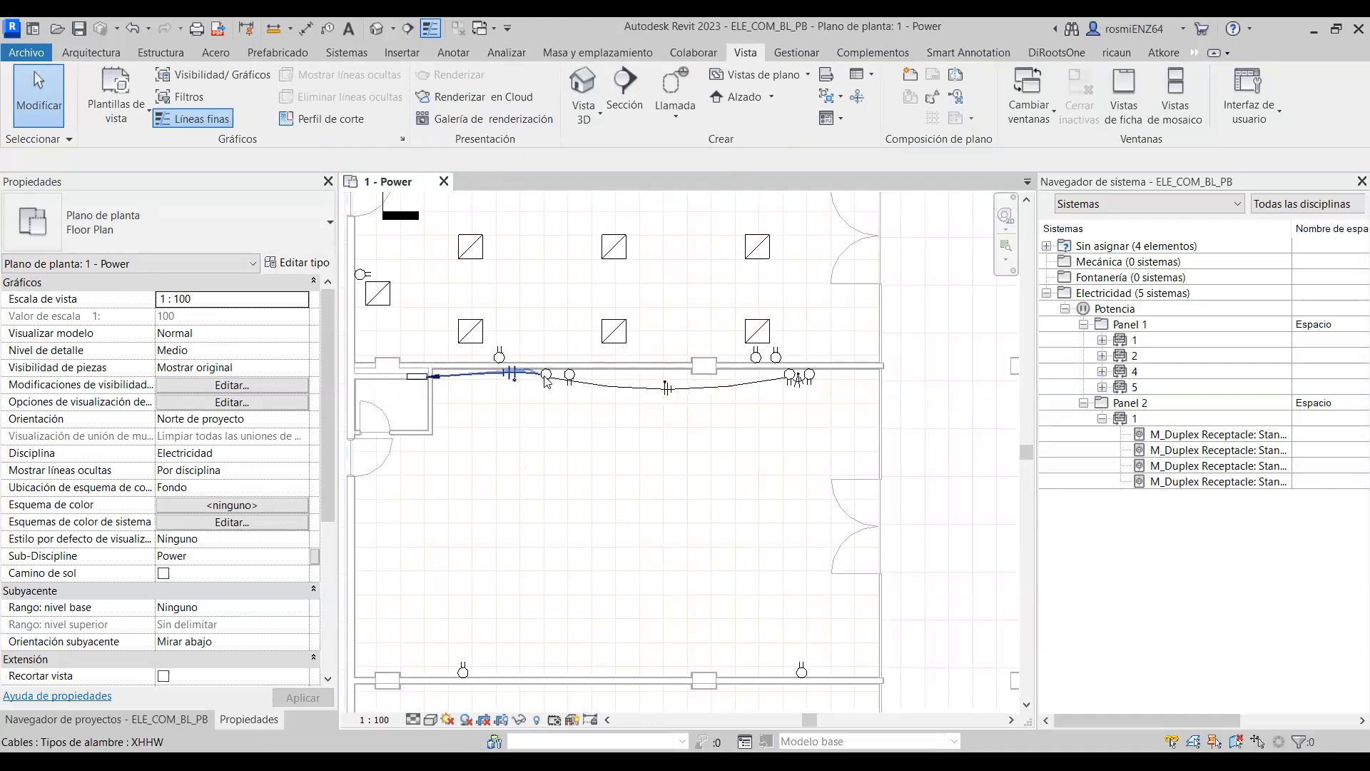
middle_click_drag(839, 532, 850, 473)
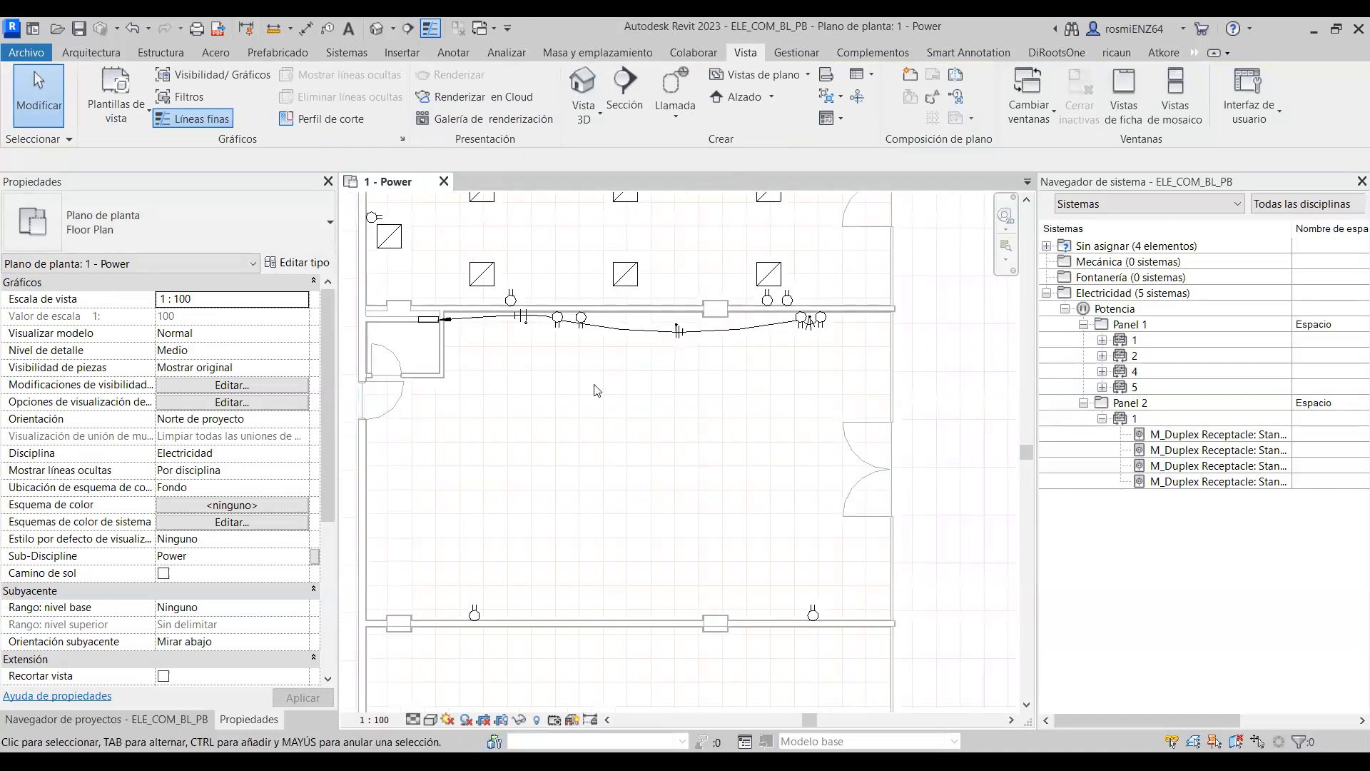
scroll(618, 377, "down", 1)
scroll(849, 366, "up", 1)
middle_click_drag(580, 452, 670, 465)
right_click(666, 459)
key("Escape")
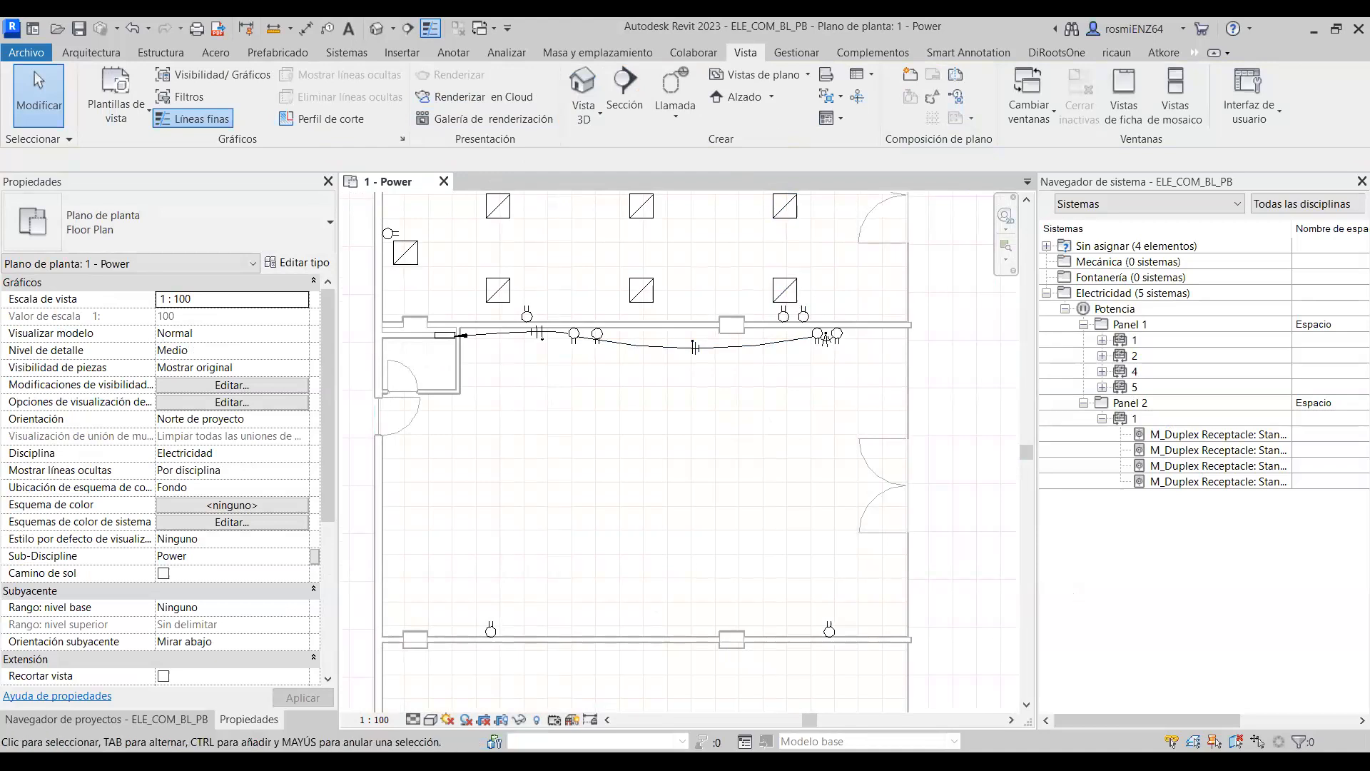
Move the horizontal building section from the upper wall to just below the partition wall holding the Panel 2 receptacles.
scroll(643, 494, "down", 3)
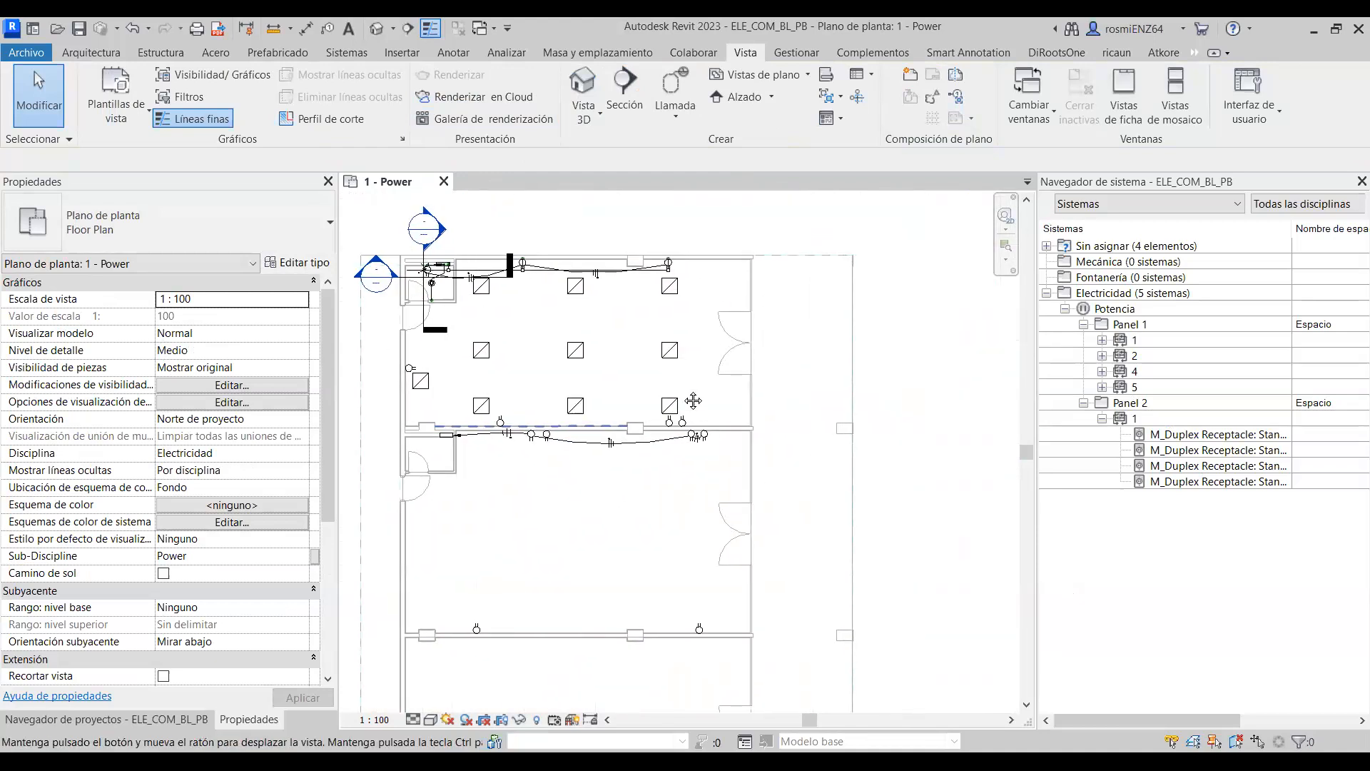
scroll(554, 268, "up", 2)
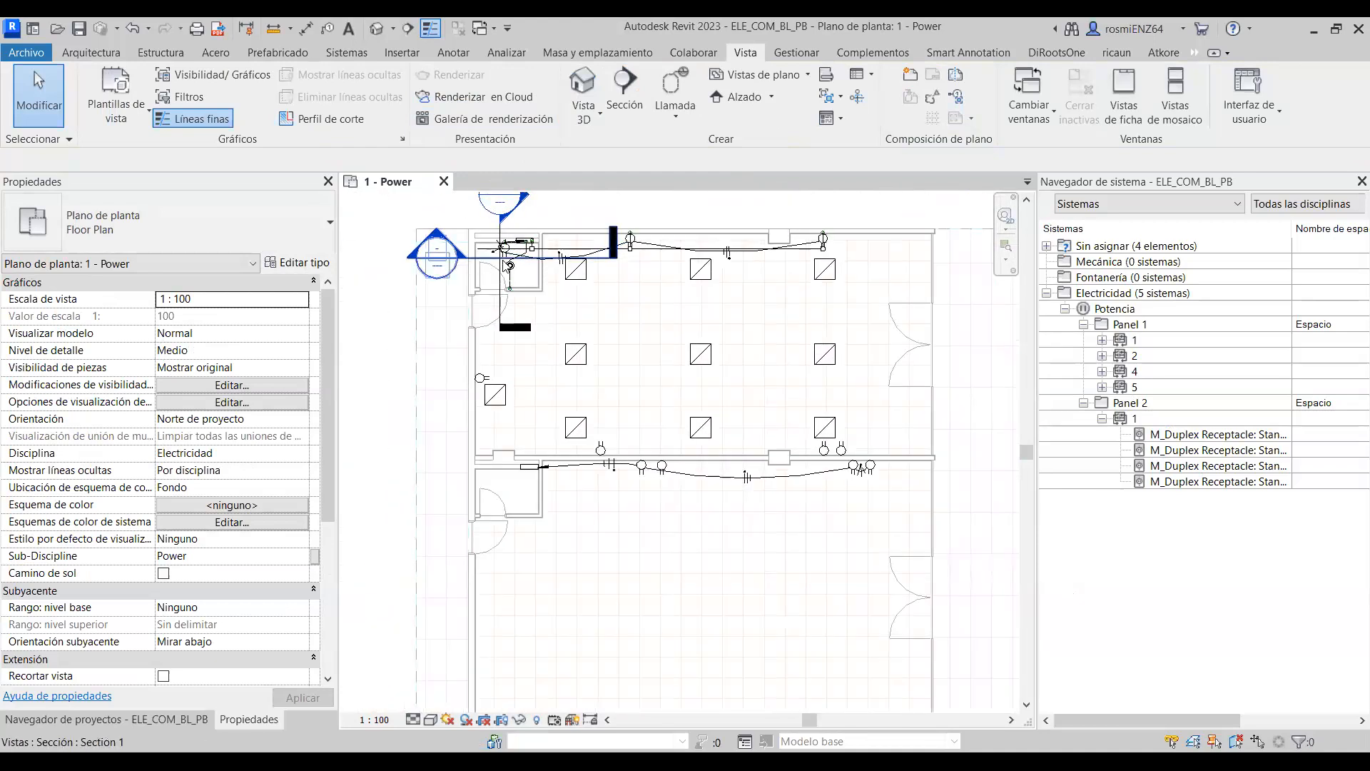
left_click(484, 262)
scroll(486, 262, "up", 2)
left_click_drag(485, 258, 793, 609)
middle_click_drag(623, 546, 381, 475)
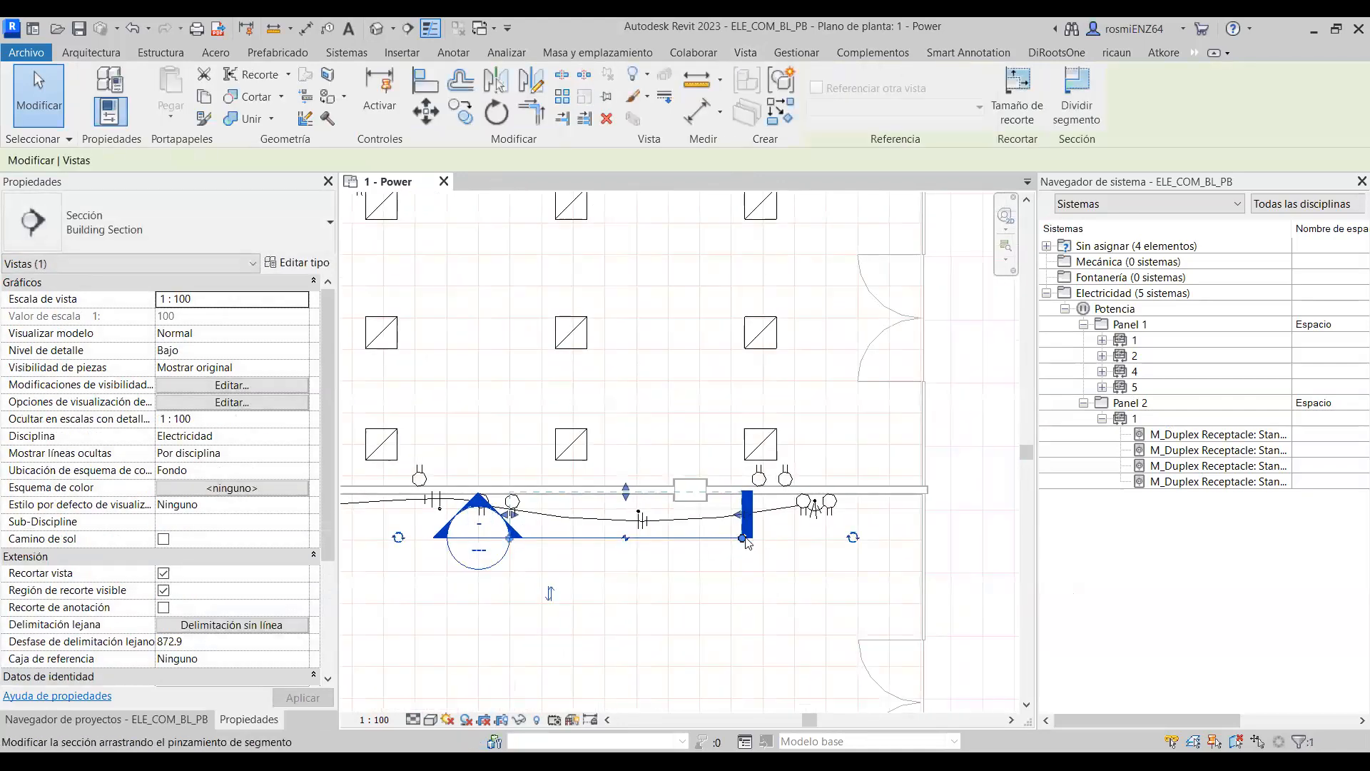
Extend both ends of the section line and its crop extents across the full width of the room.
left_click(888, 537)
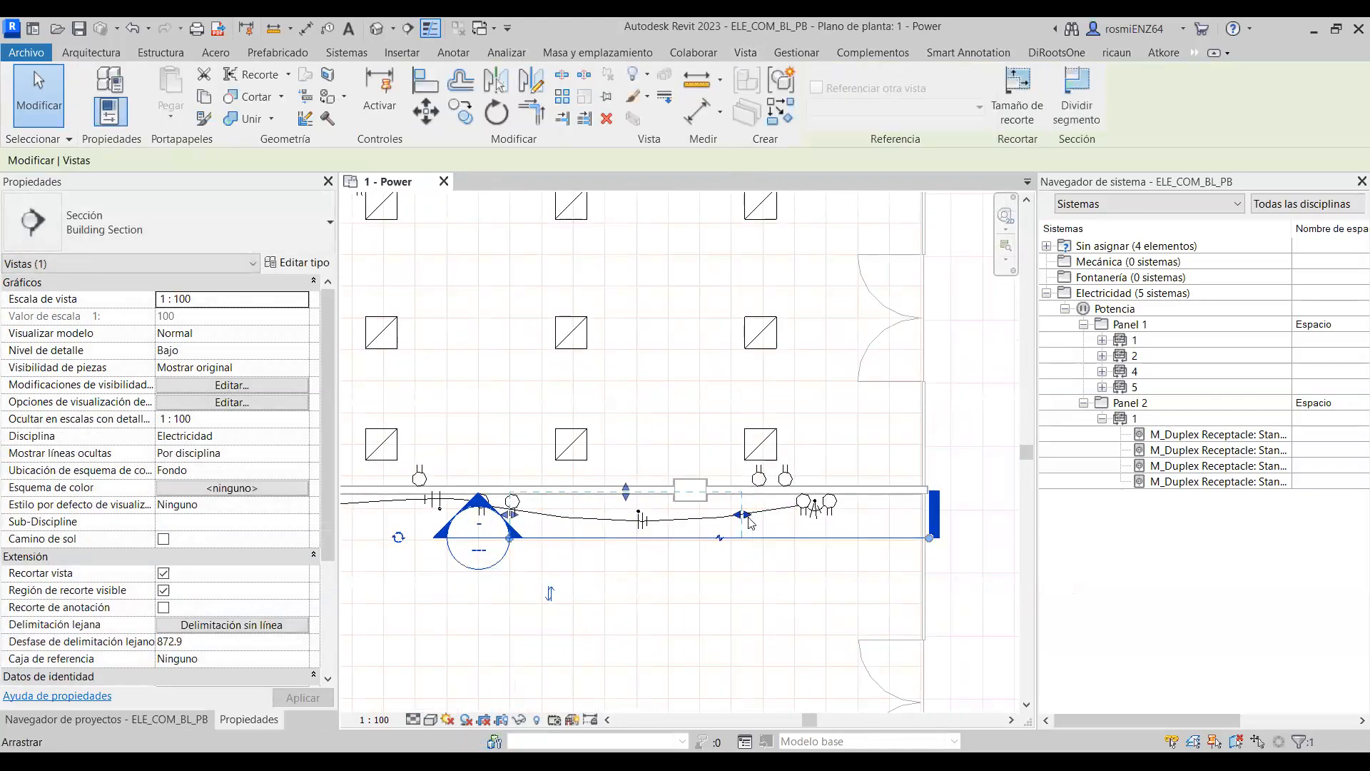
left_click(921, 539)
middle_click_drag(512, 517, 713, 467)
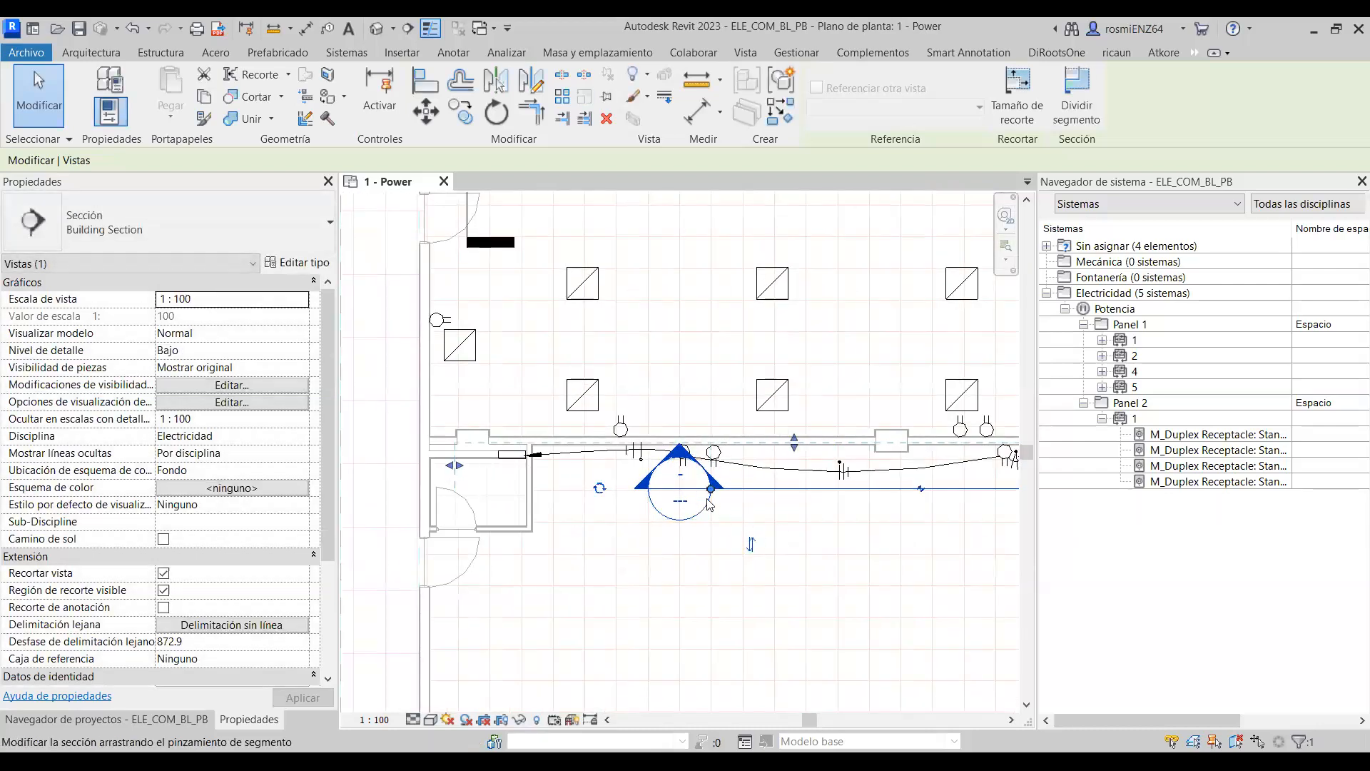
left_click_drag(704, 491, 468, 497)
key("Escape")
scroll(588, 483, "down", 2)
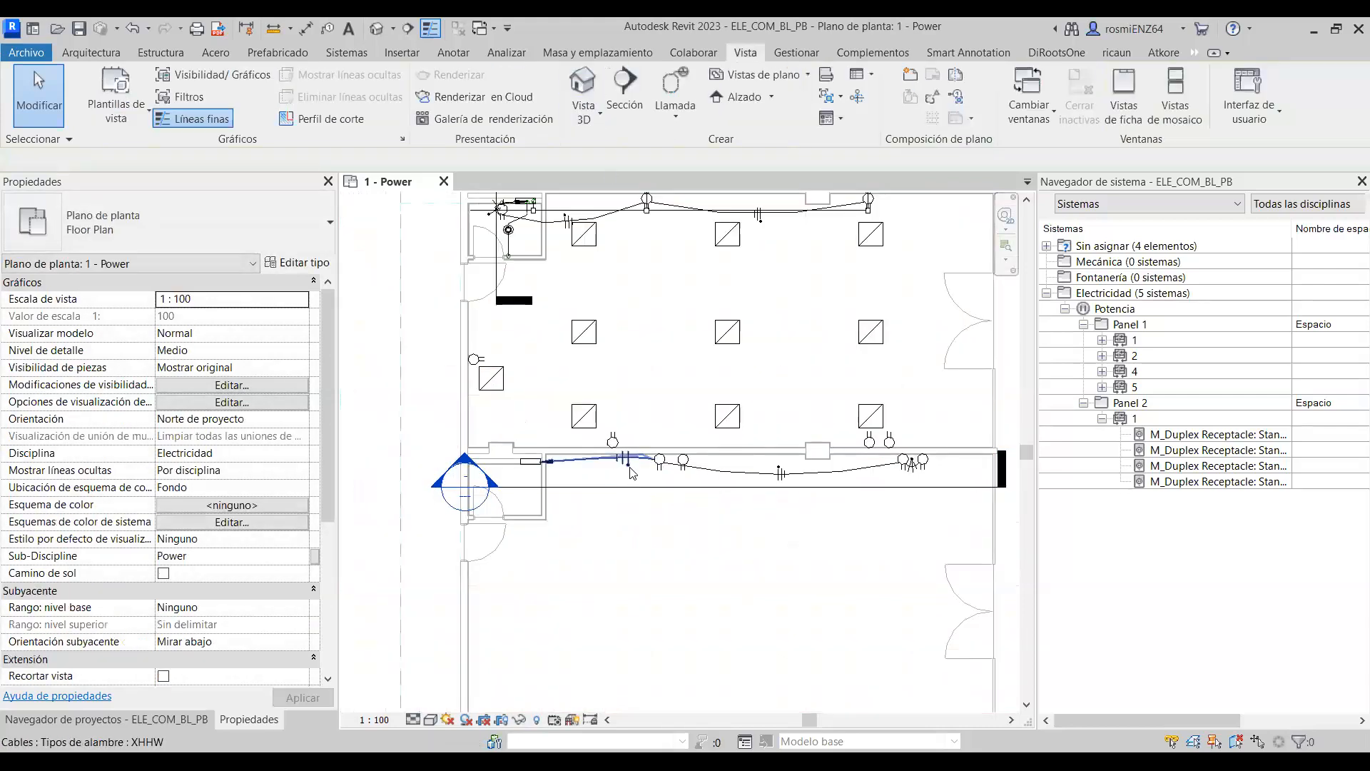
Select the leftmost and rightmost circuit 1 receptacles with their connecting wire and show them in a 3D selection box.
left_click(687, 465)
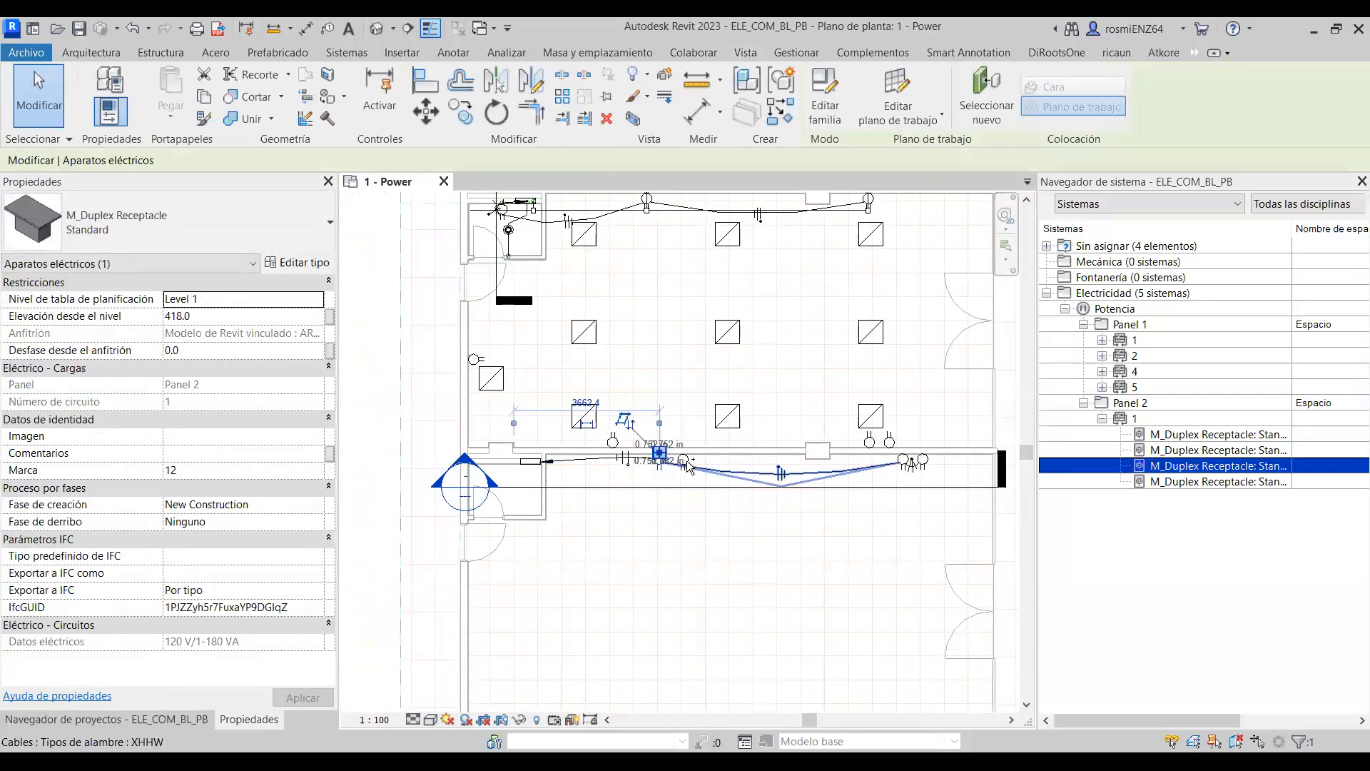
left_click(927, 466, "ctrl")
left_click(905, 461, "ctrl")
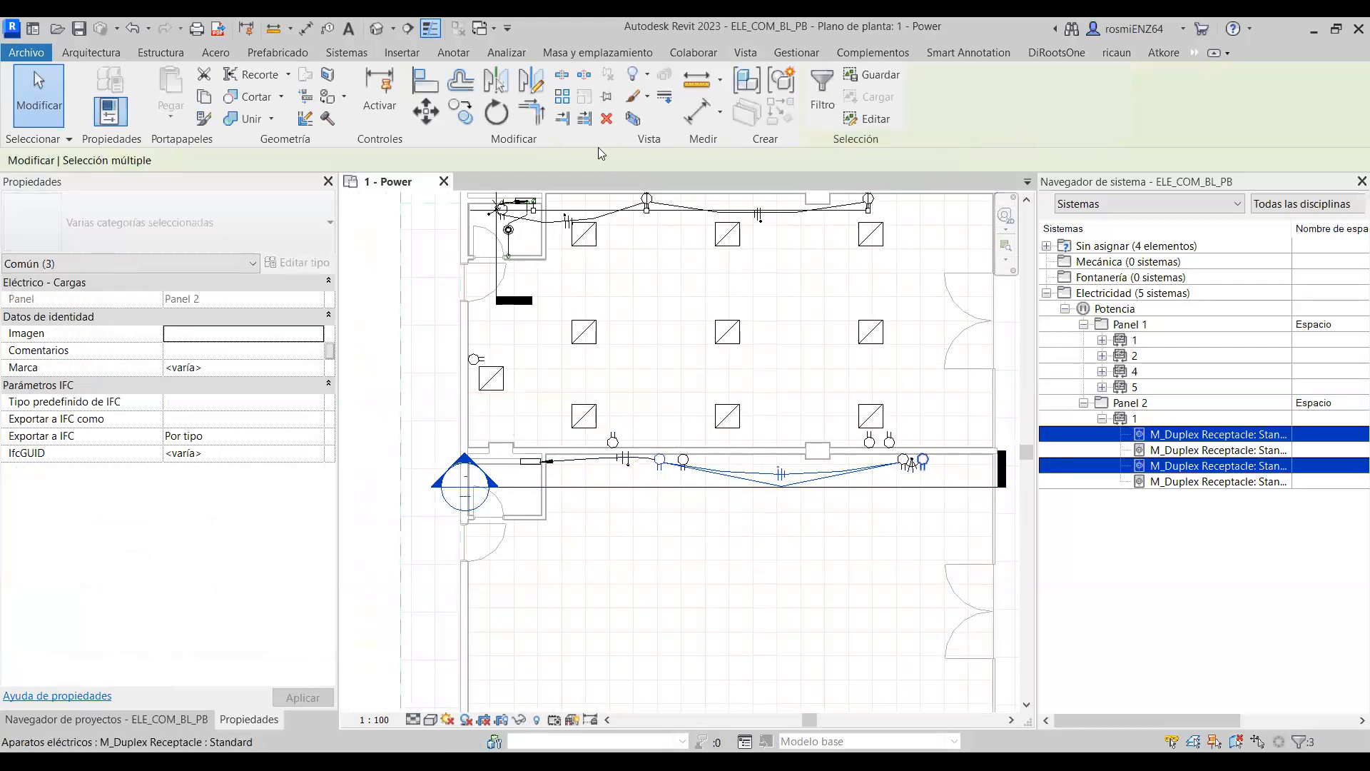
left_click(632, 119)
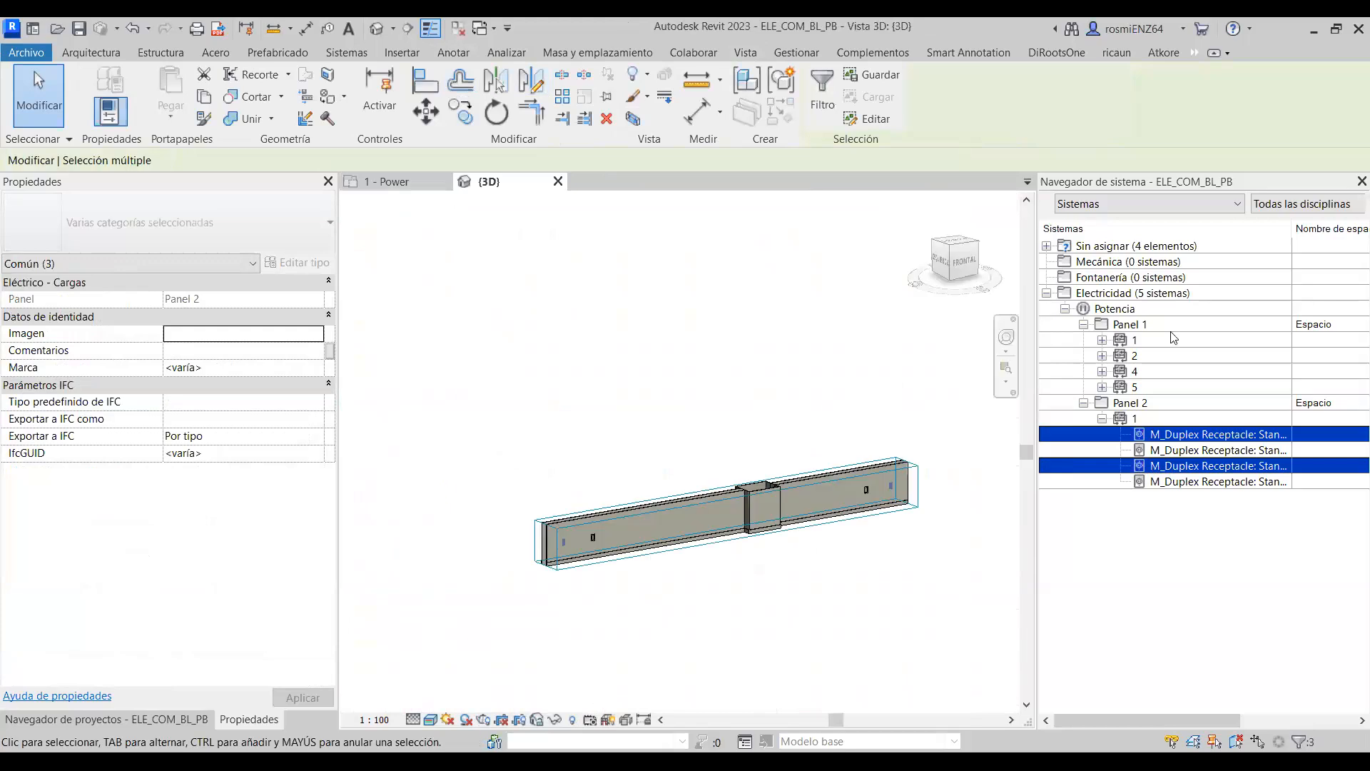
Close the System Browser and raise the top of the 3D section box to reveal the wall's full height.
left_click(1358, 182)
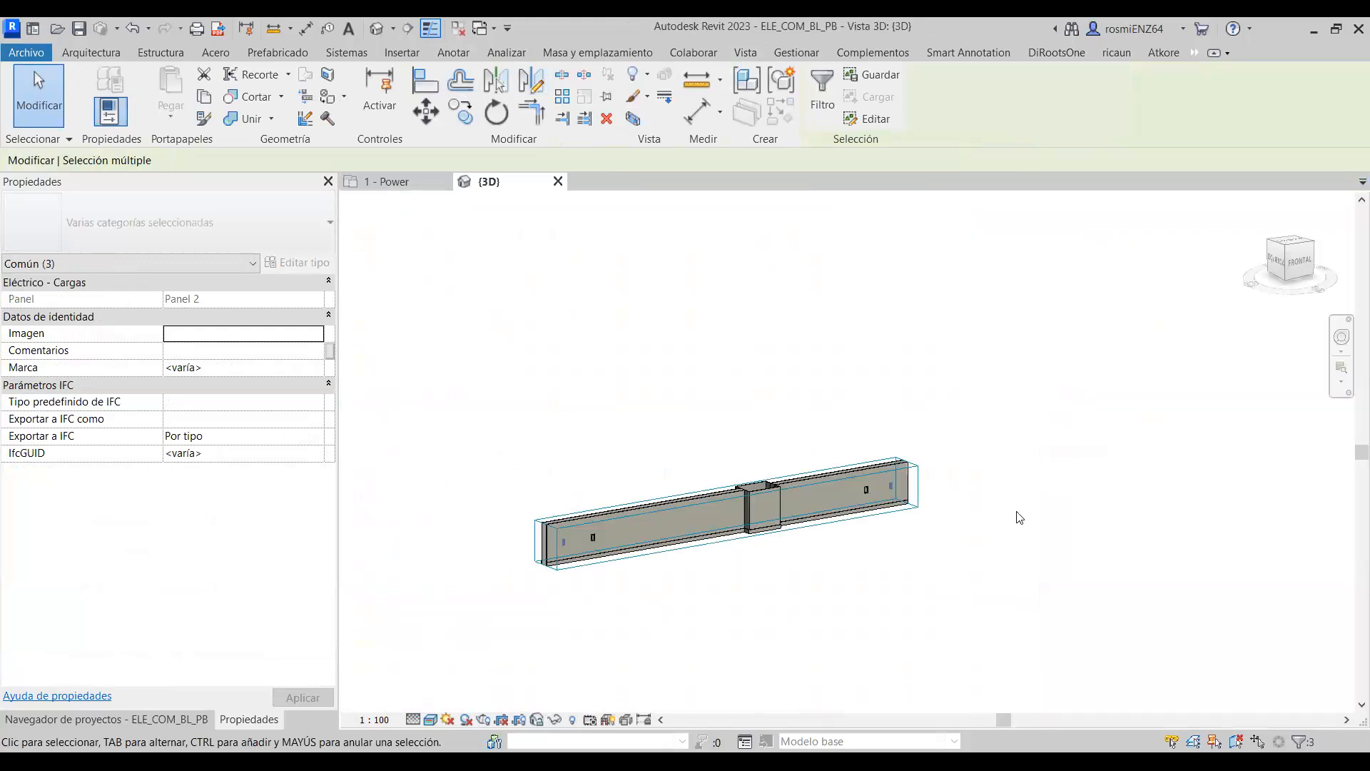
left_click(1059, 495)
left_click(804, 480)
left_click_drag(729, 491, 728, 364)
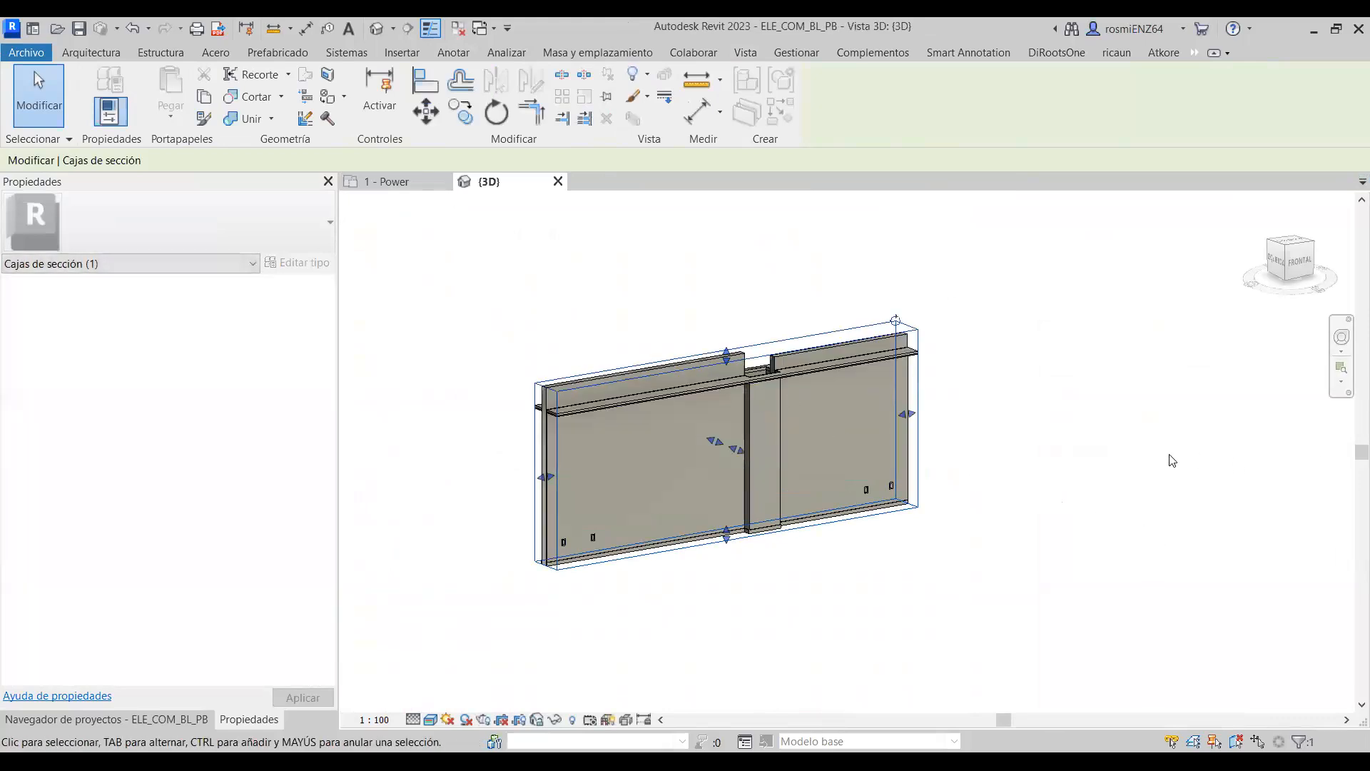
Deselect the section box and tile the 3D and 1 - Power views side by side.
left_click(1173, 461)
scroll(571, 414, "up", 5)
scroll(565, 411, "down", 8)
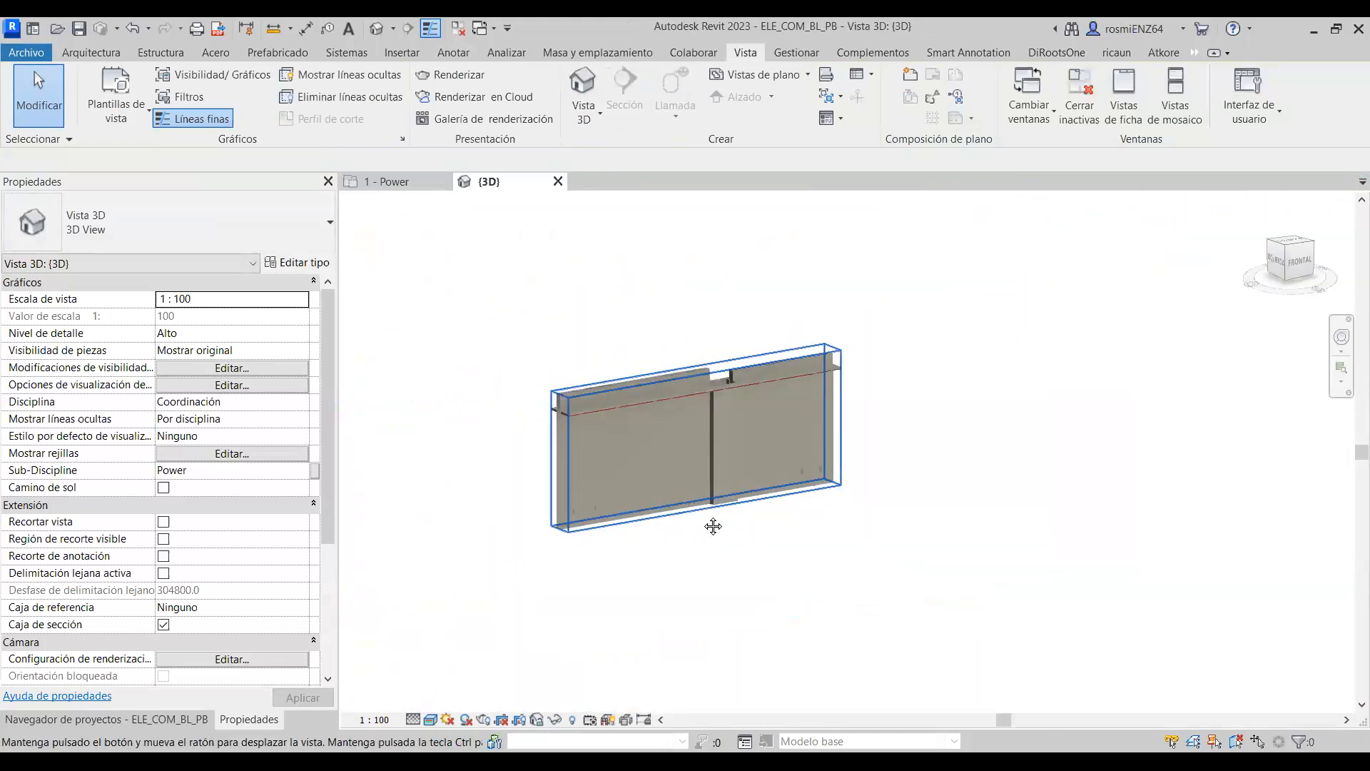
middle_click_drag(712, 526, 837, 524)
left_click(1175, 96)
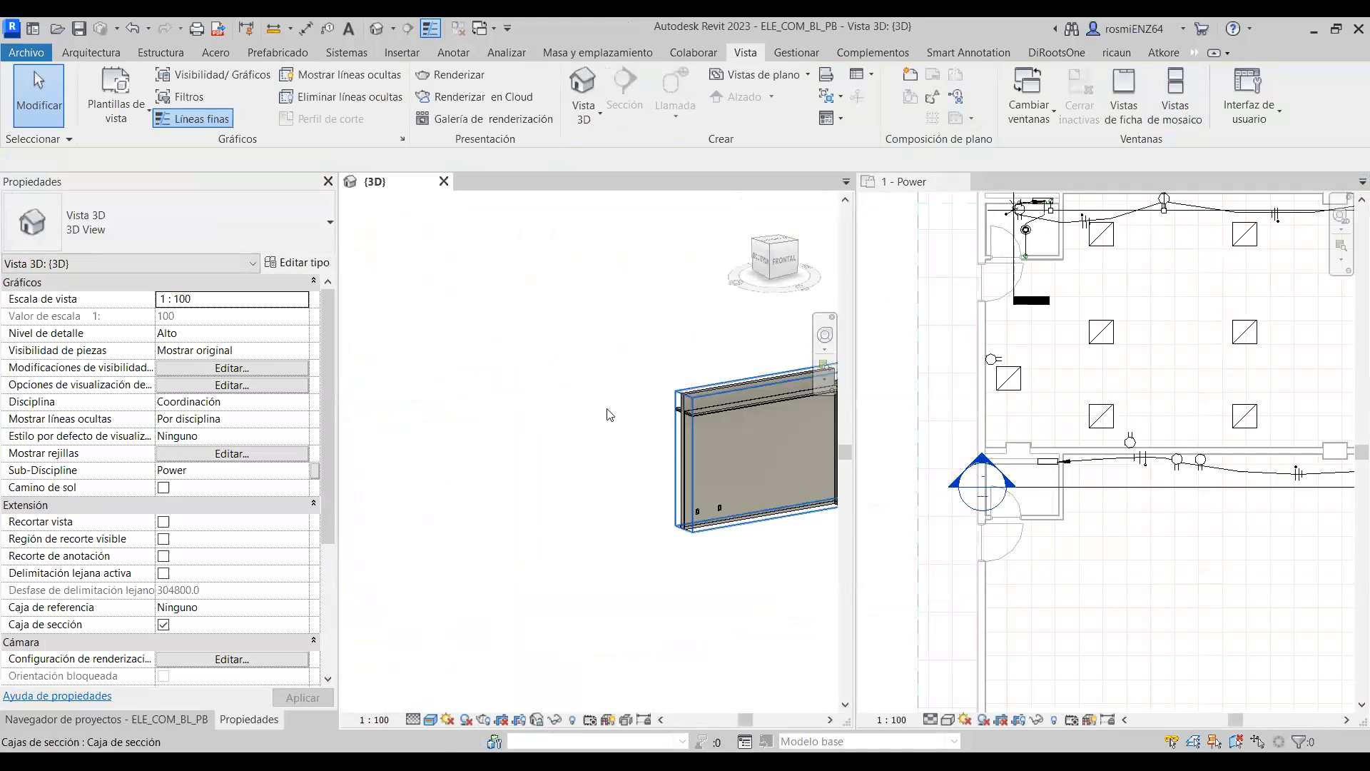
scroll(609, 415, "down", 4)
middle_click_drag(723, 460, 597, 450)
Draw a 0.827 in Rigid Nonmetallic Conduit (RNC Sch 80) at 418.0 mm elevation from the right receptacle below the wall toward its left neighbour.
left_click(1165, 554)
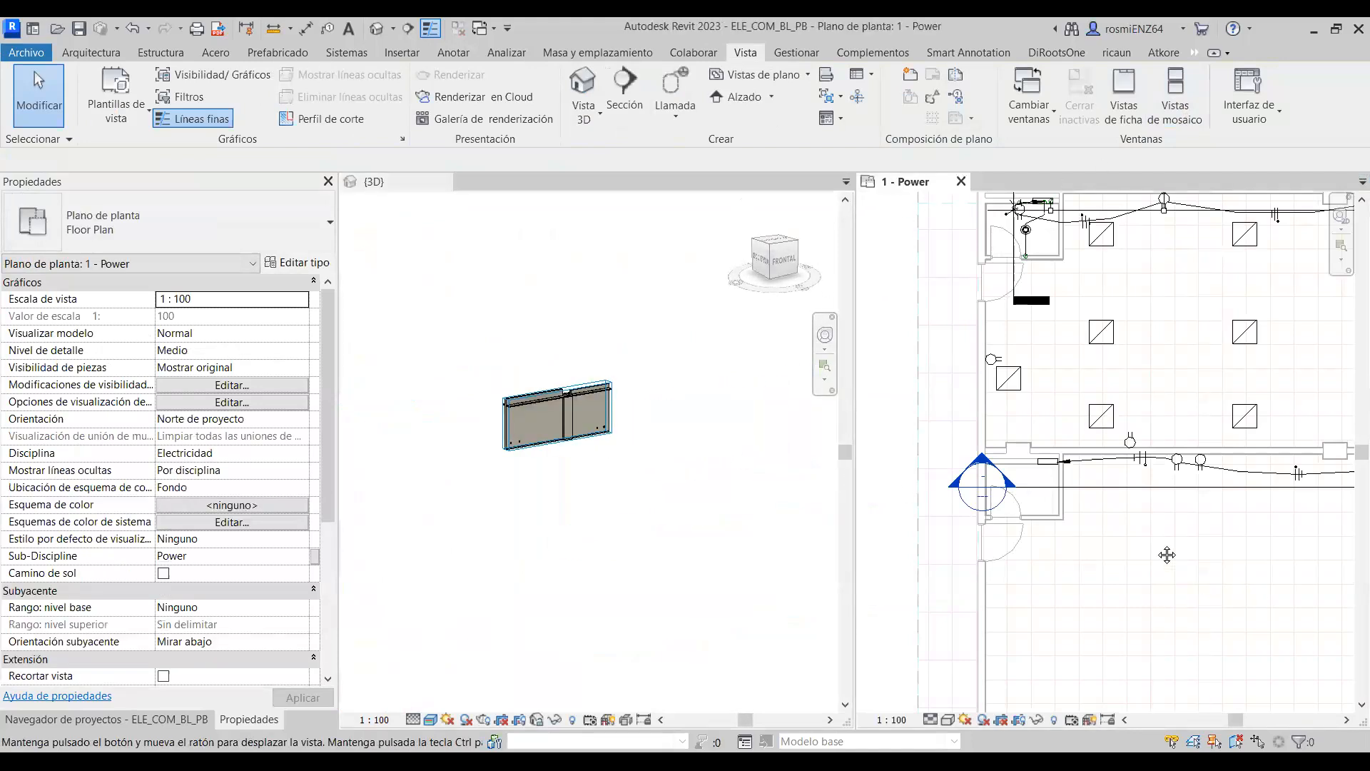
scroll(1156, 499, "up", 6)
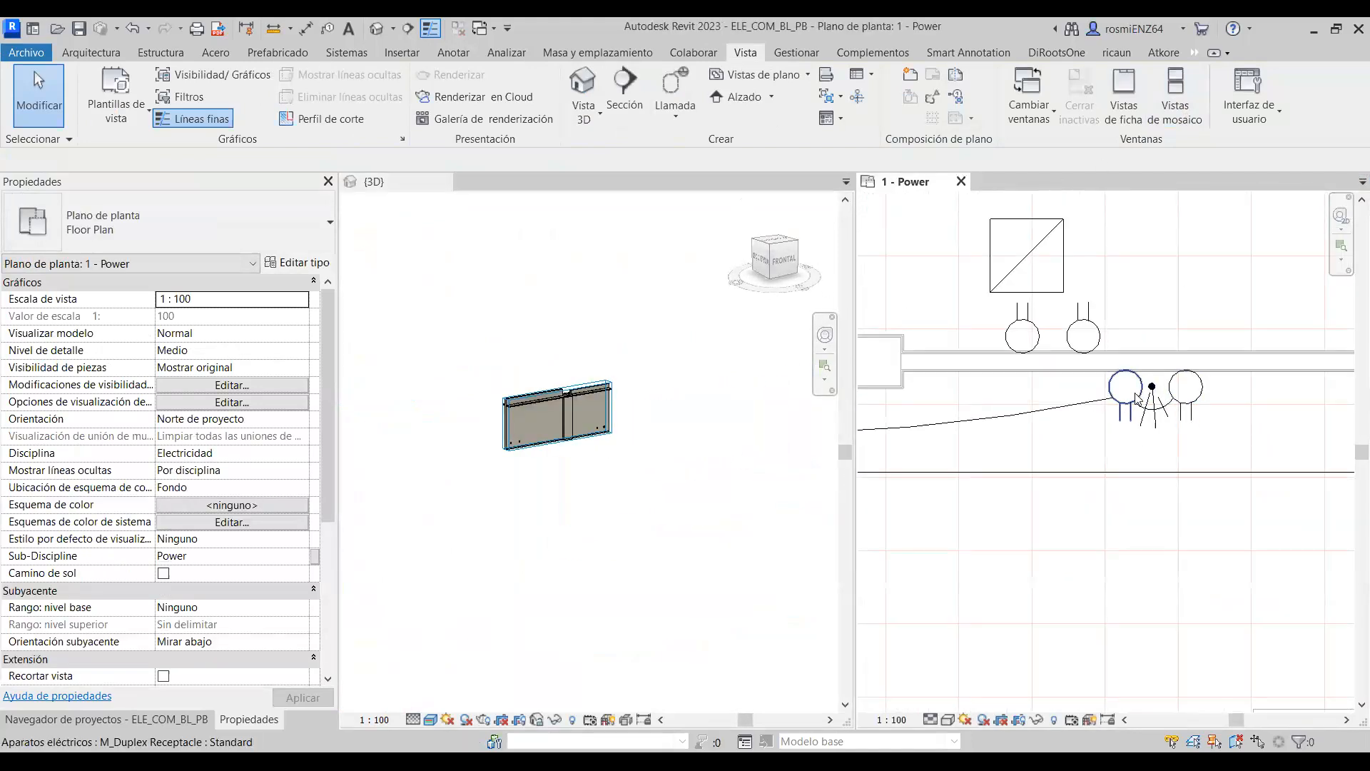
left_click(1168, 393)
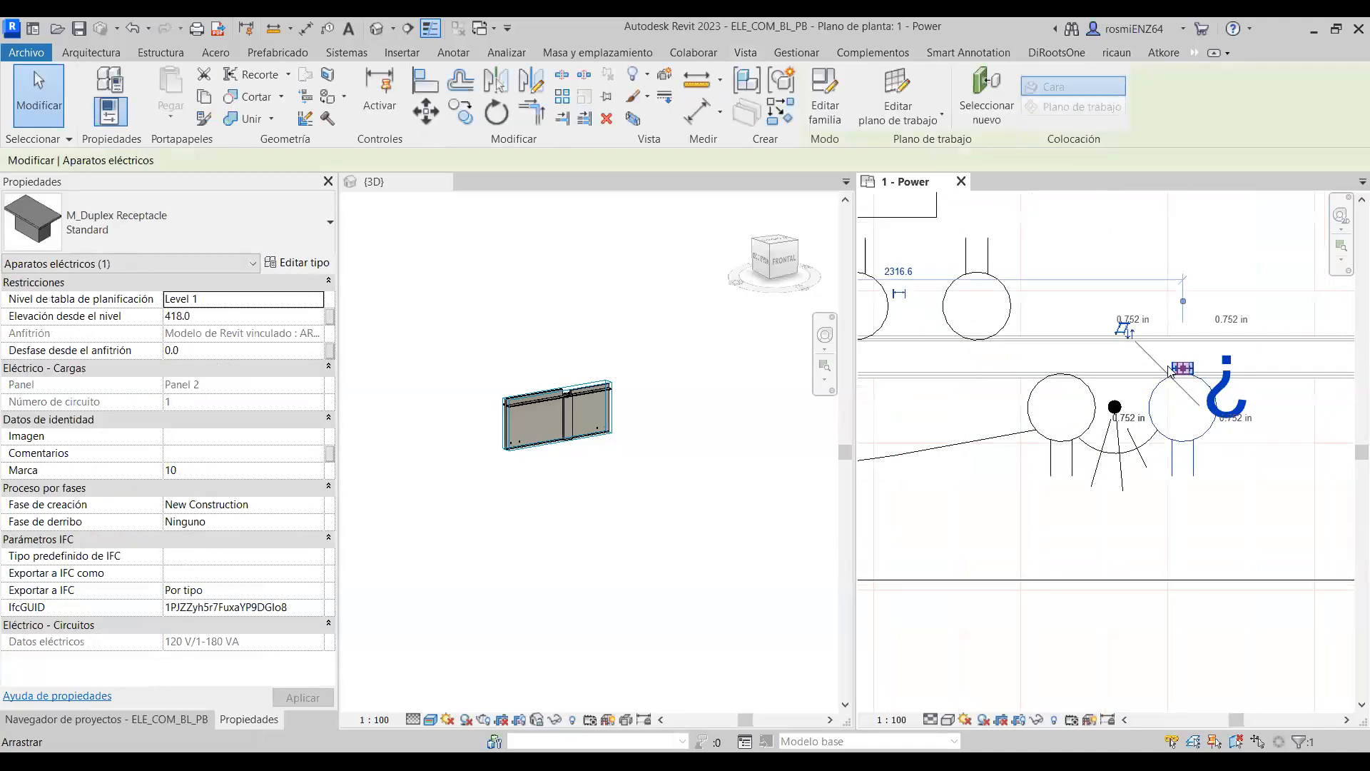
scroll(1000, 383, "up", 4)
scroll(1276, 313, "up", 3)
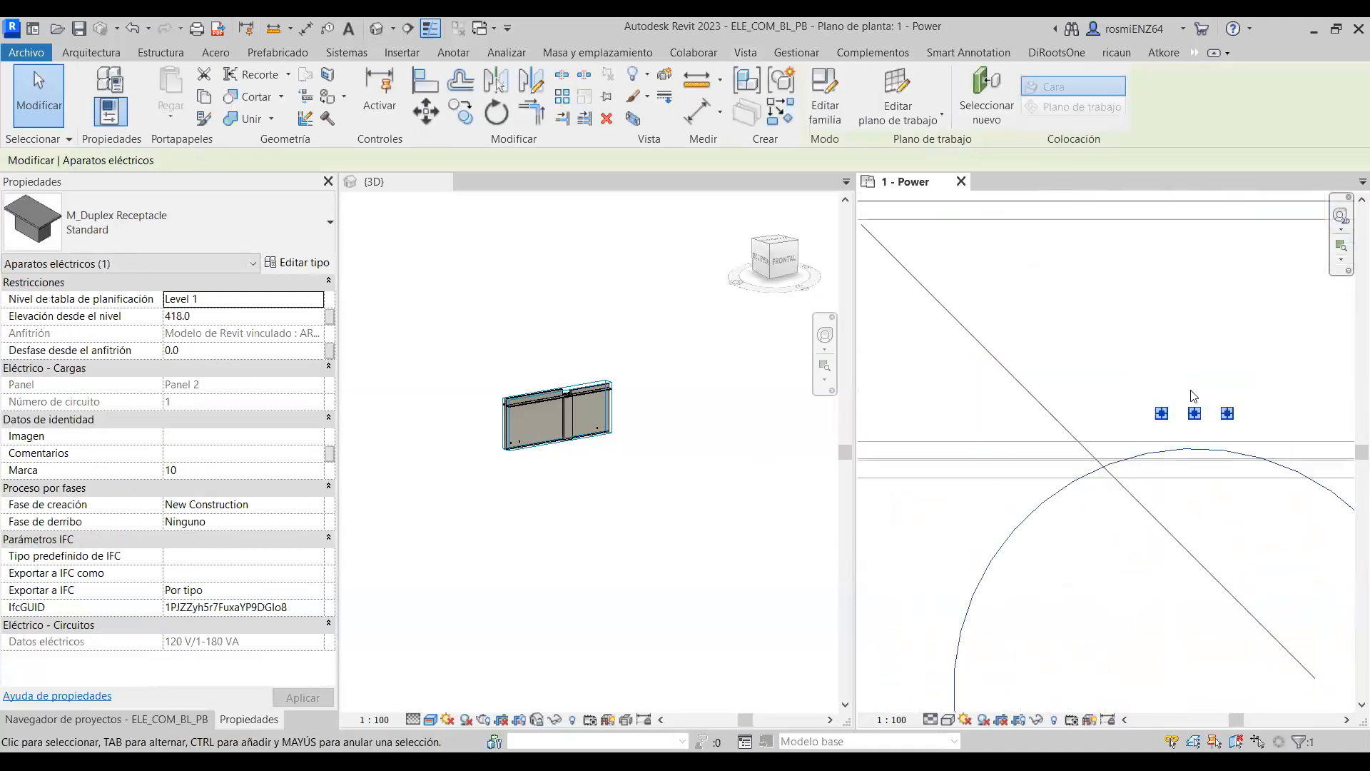
right_click(1161, 413)
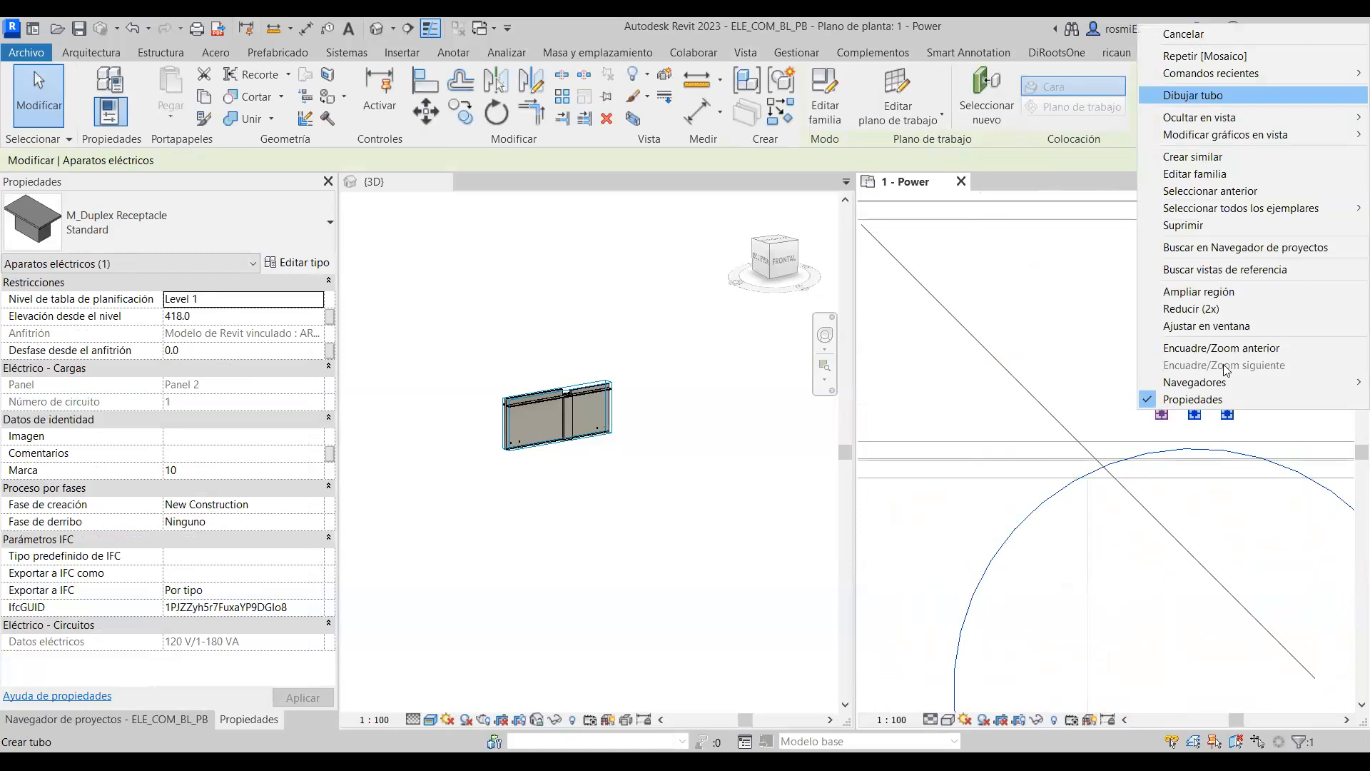
key("Return")
left_click(706, 485)
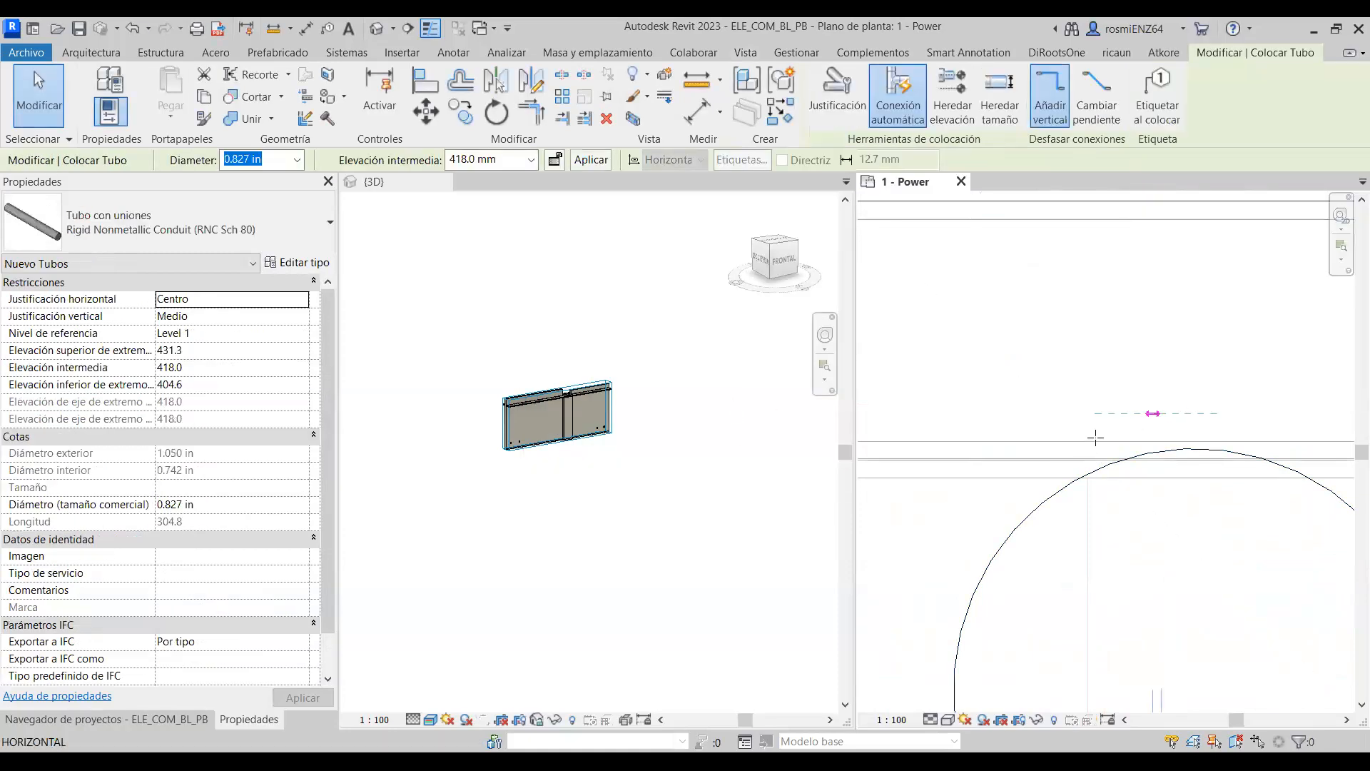
scroll(1060, 437, "down", 3)
middle_click_drag(969, 442, 1162, 420)
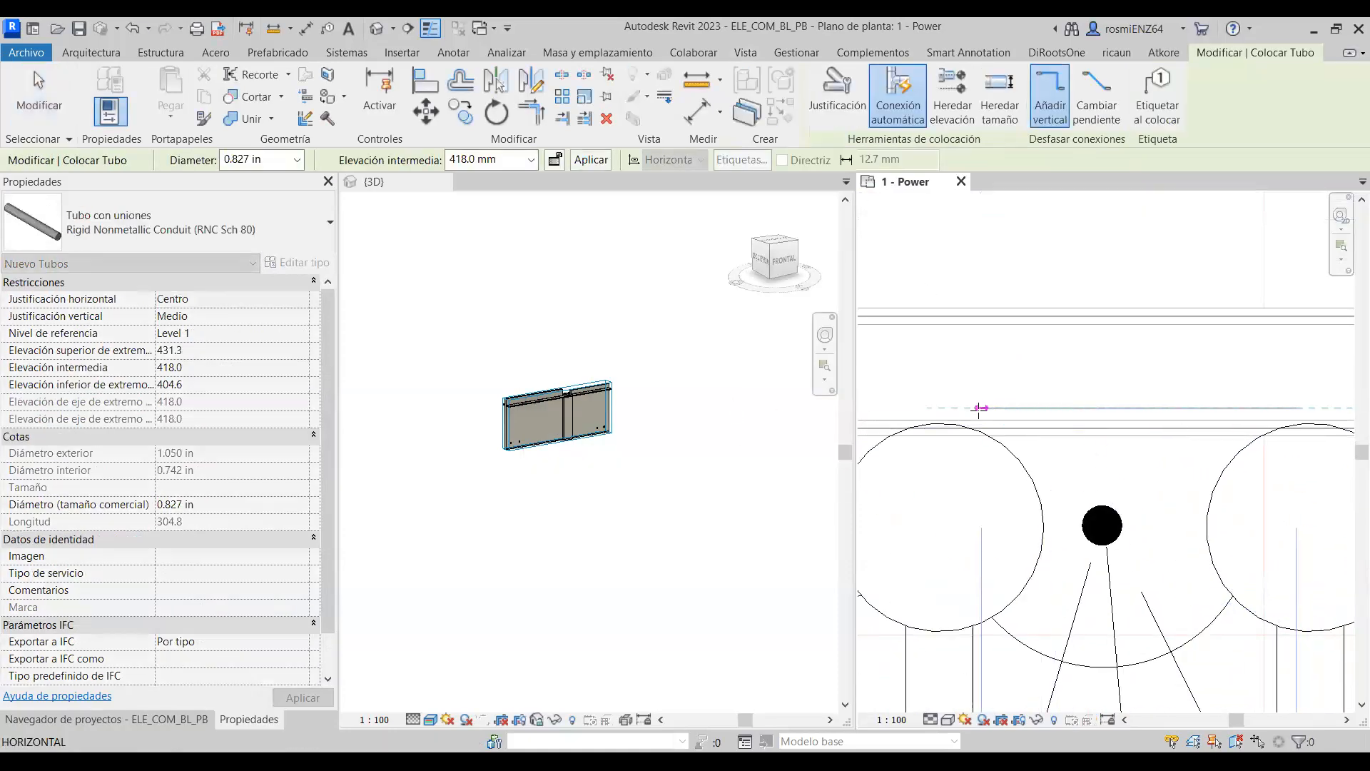
left_click(954, 407)
key("Escape")
key("Escape")
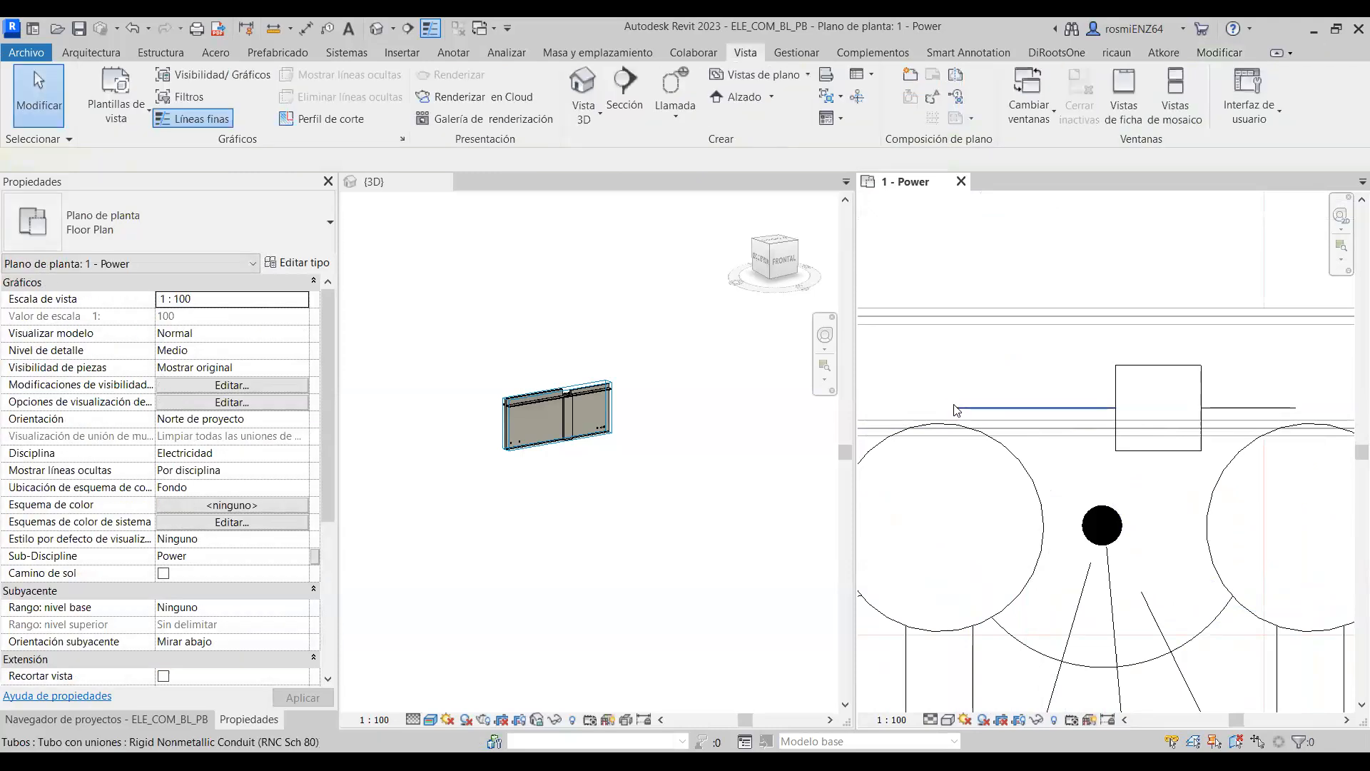
Set the 3D view's discipline to Electricidad so the devices inside the wall show.
scroll(959, 391, "down", 3)
scroll(1085, 428, "down", 2)
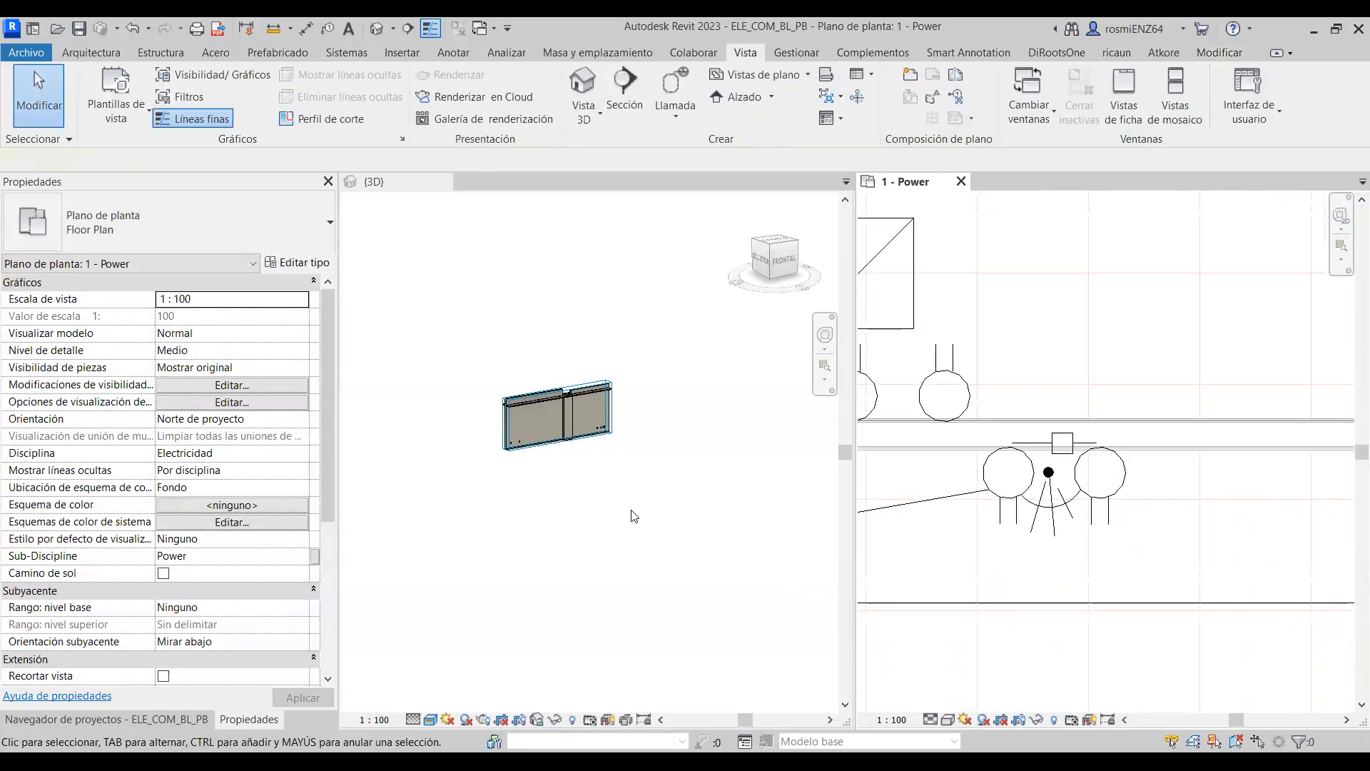
left_click(490, 571)
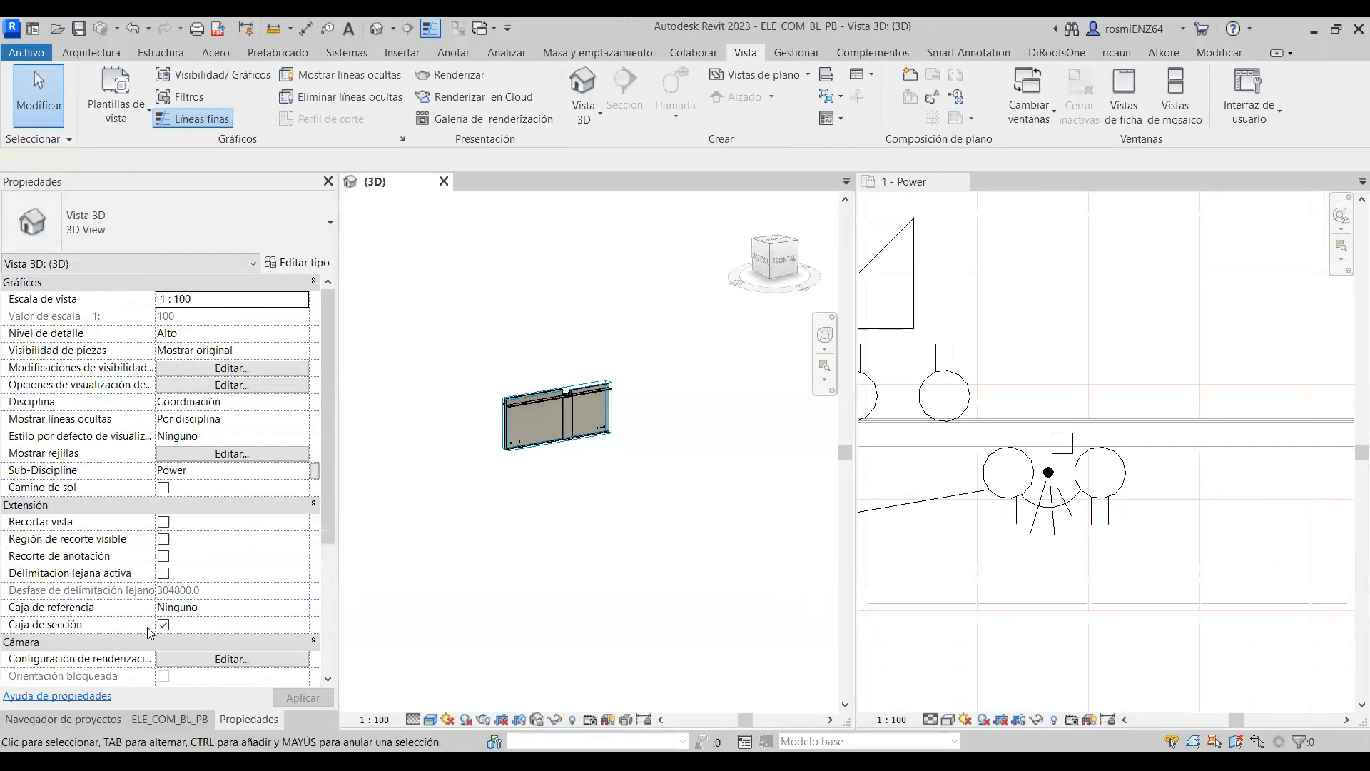
left_click(302, 405)
left_click(187, 465)
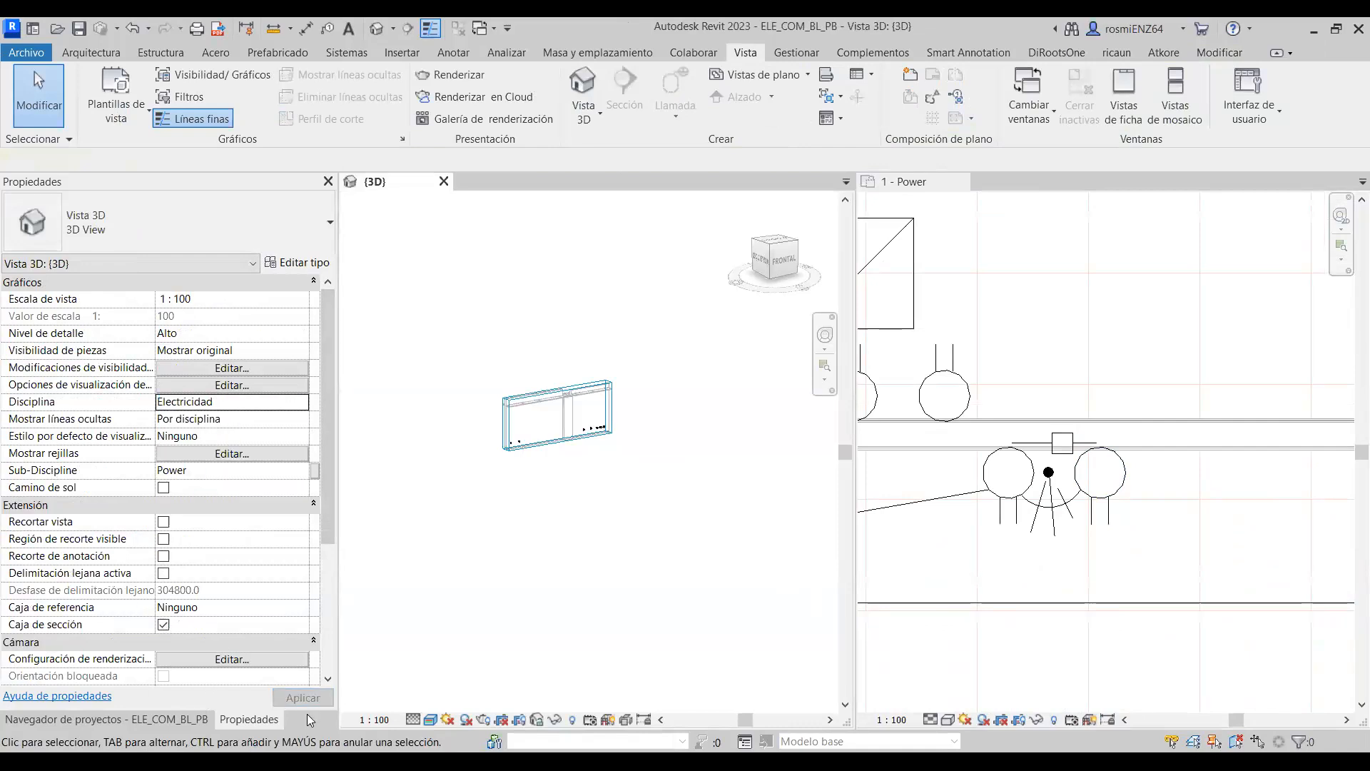
scroll(585, 433, "up", 6)
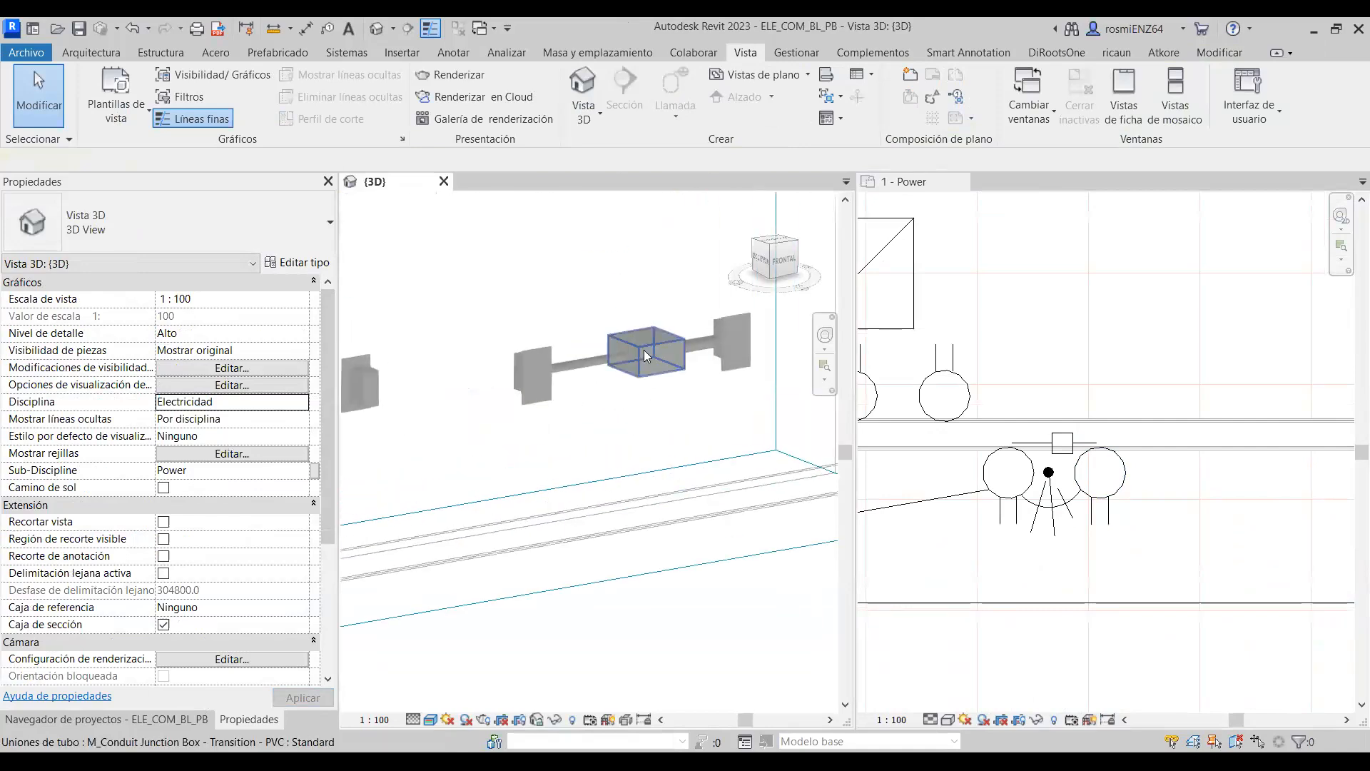
Delete the conduit junction box and both conduit pieces between the two receptacles.
left_click(660, 344)
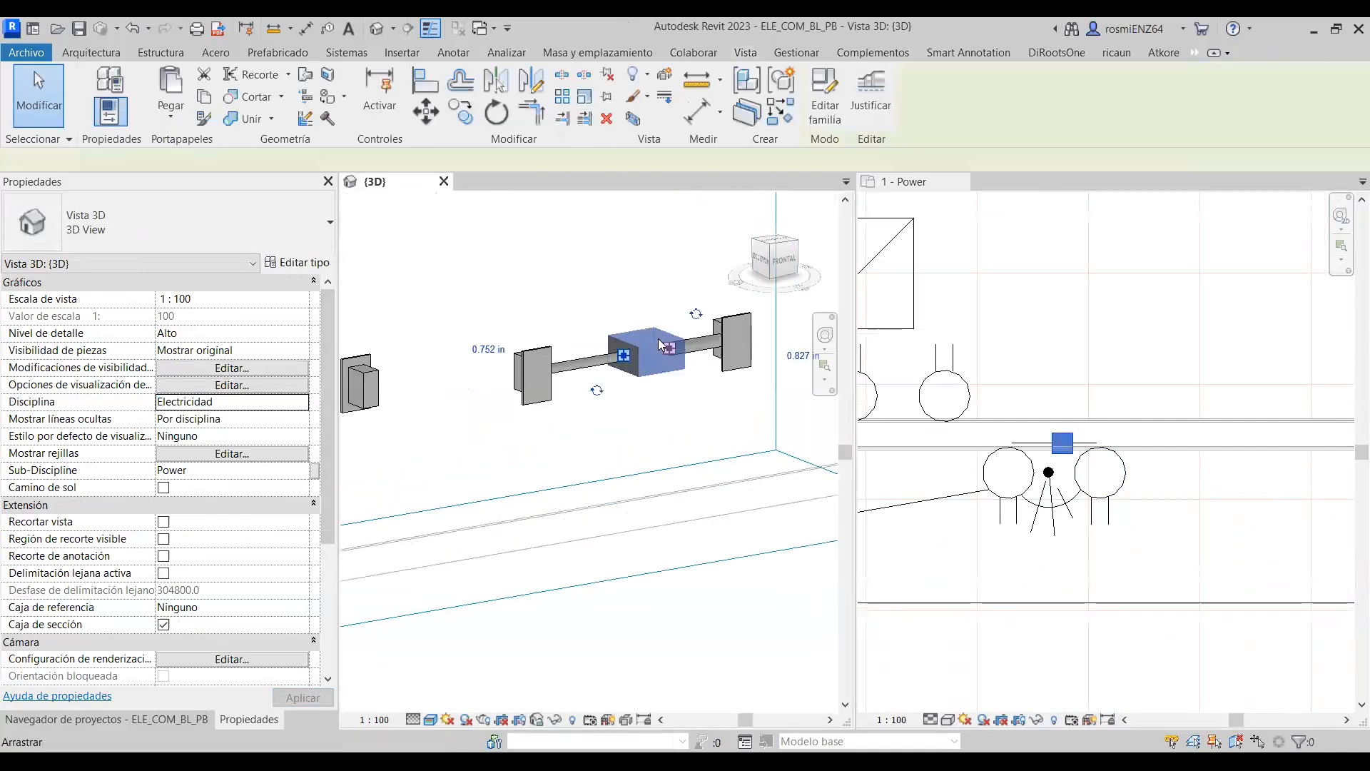
key("Delete")
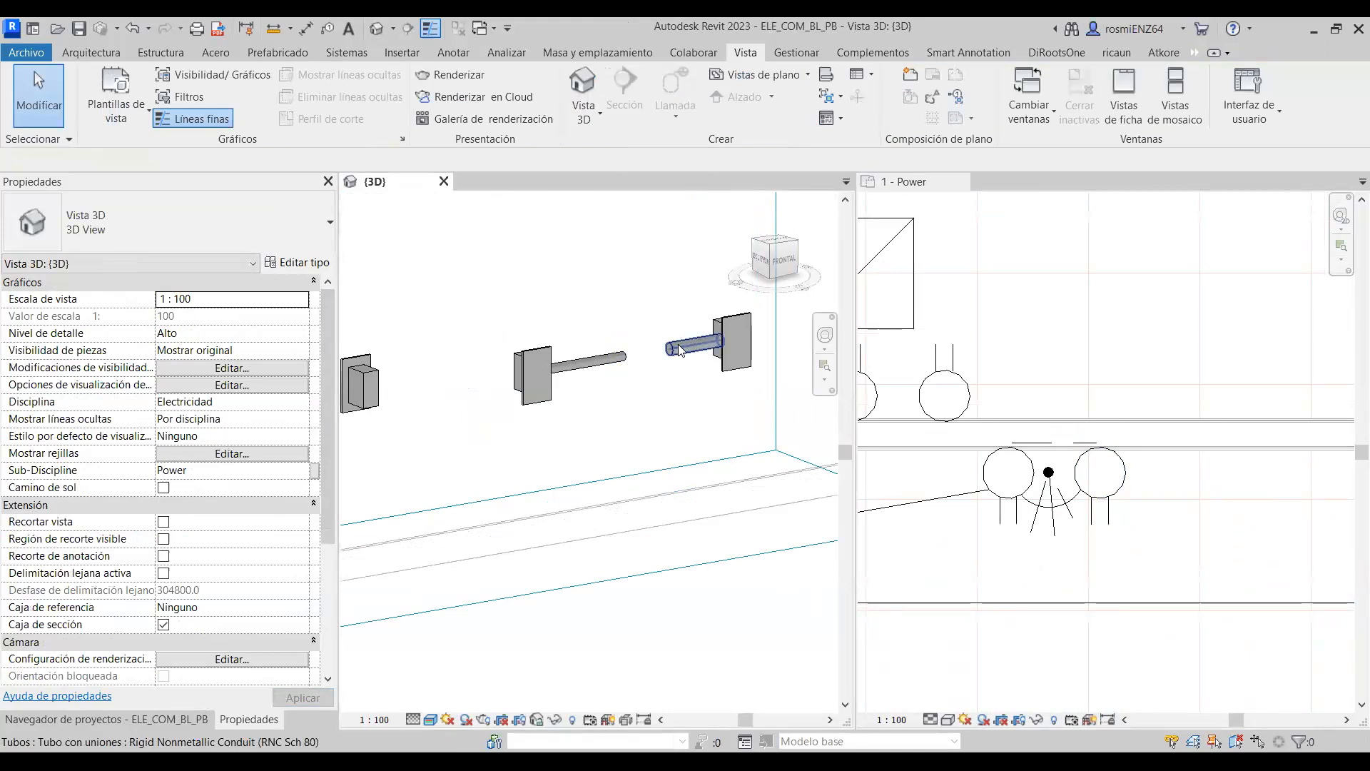
left_click(680, 350)
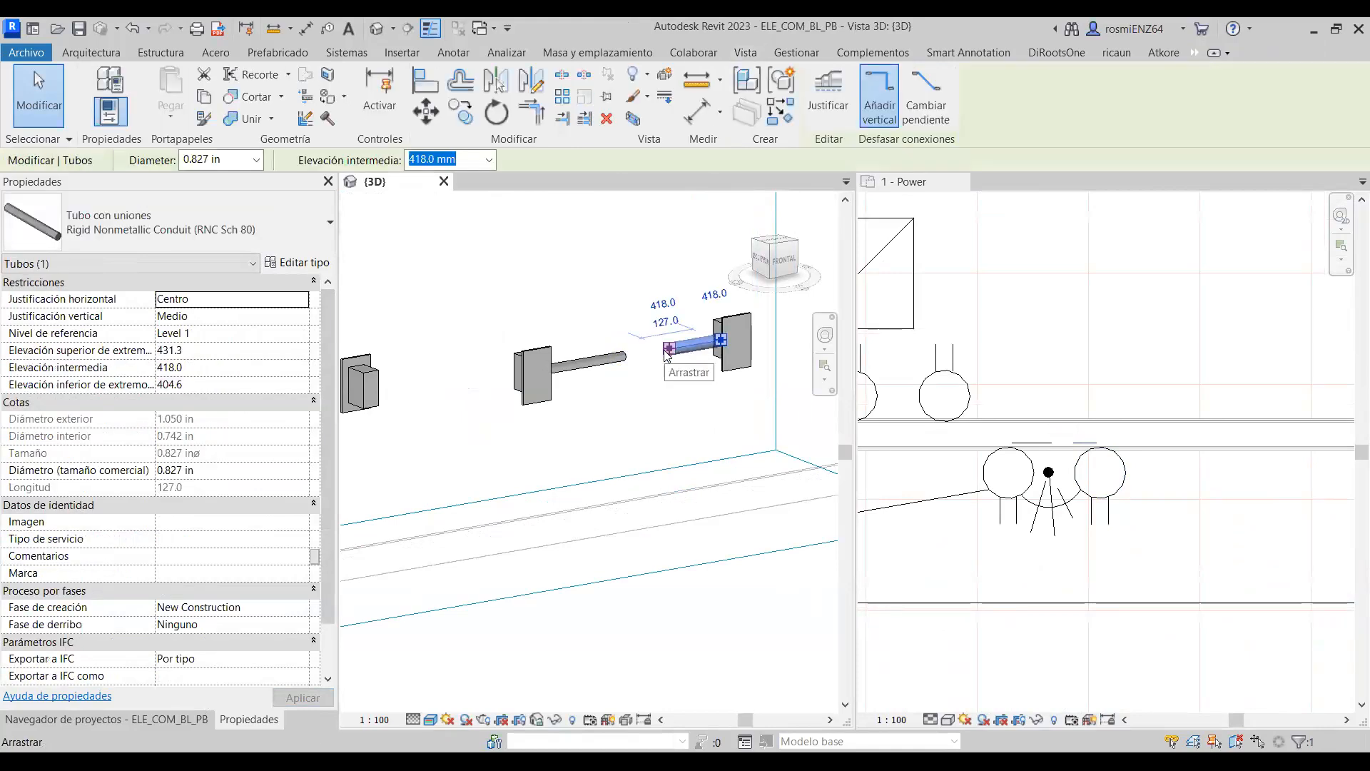
key("Delete")
left_click(608, 362)
key("Delete")
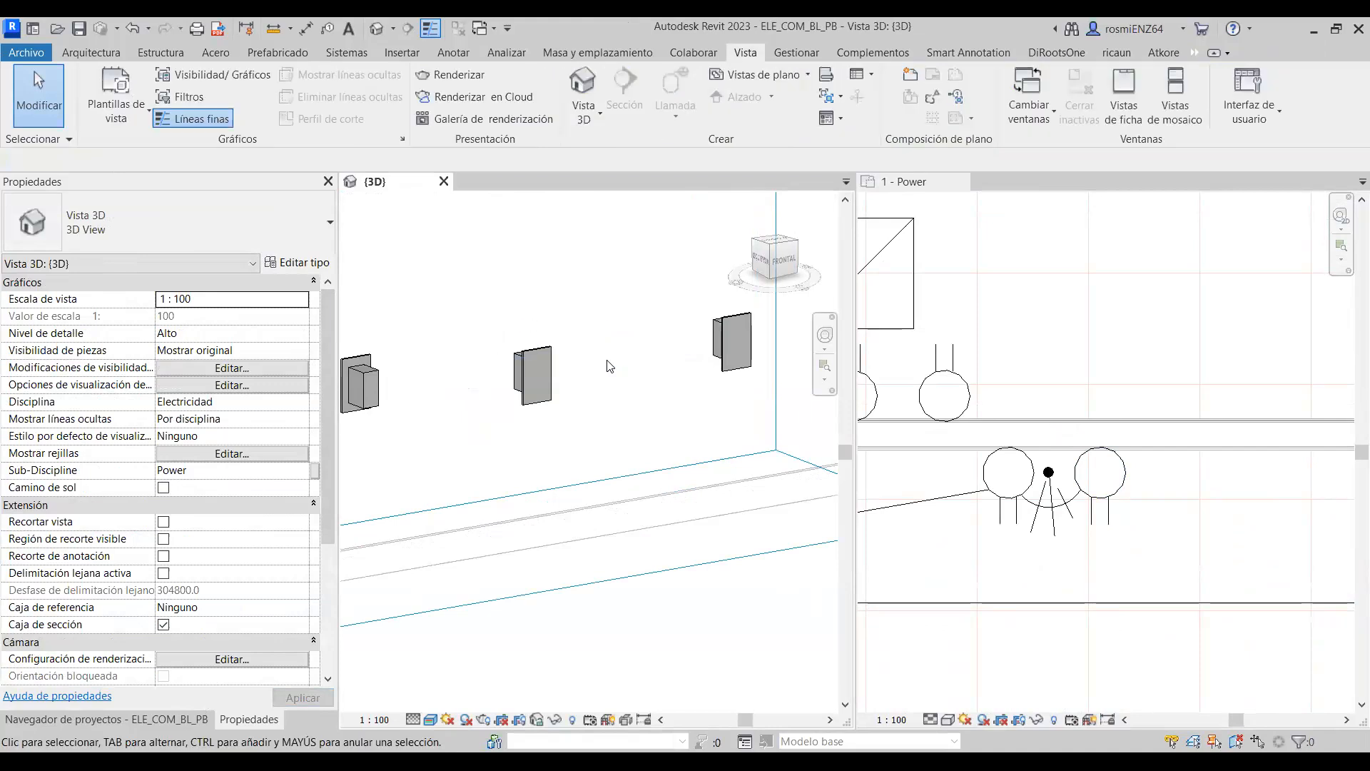
Start a conduit from Conector 3 of the right receptacle and change its type to Electrical Metallic Tubing (EMT).
left_click(1078, 485)
left_click(1083, 483)
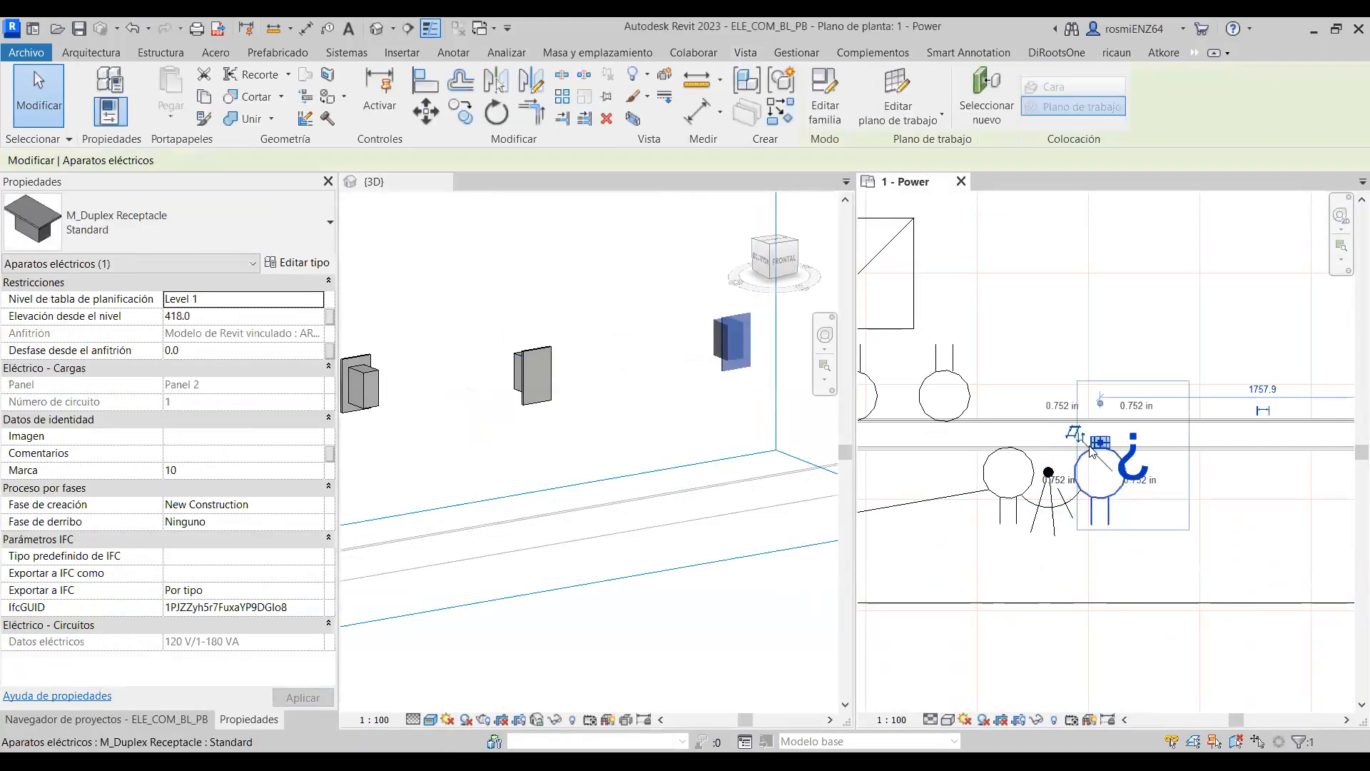
scroll(1092, 451, "up", 5)
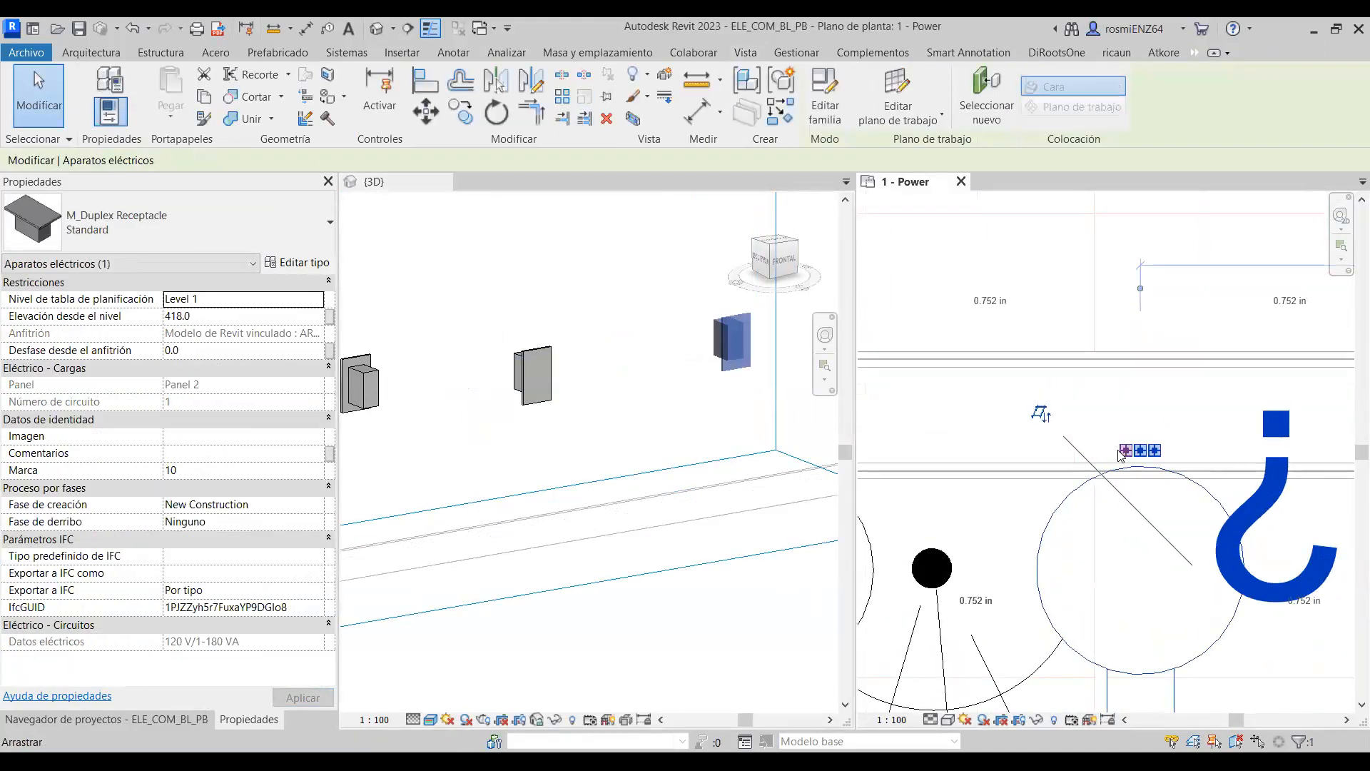
right_click(1122, 452)
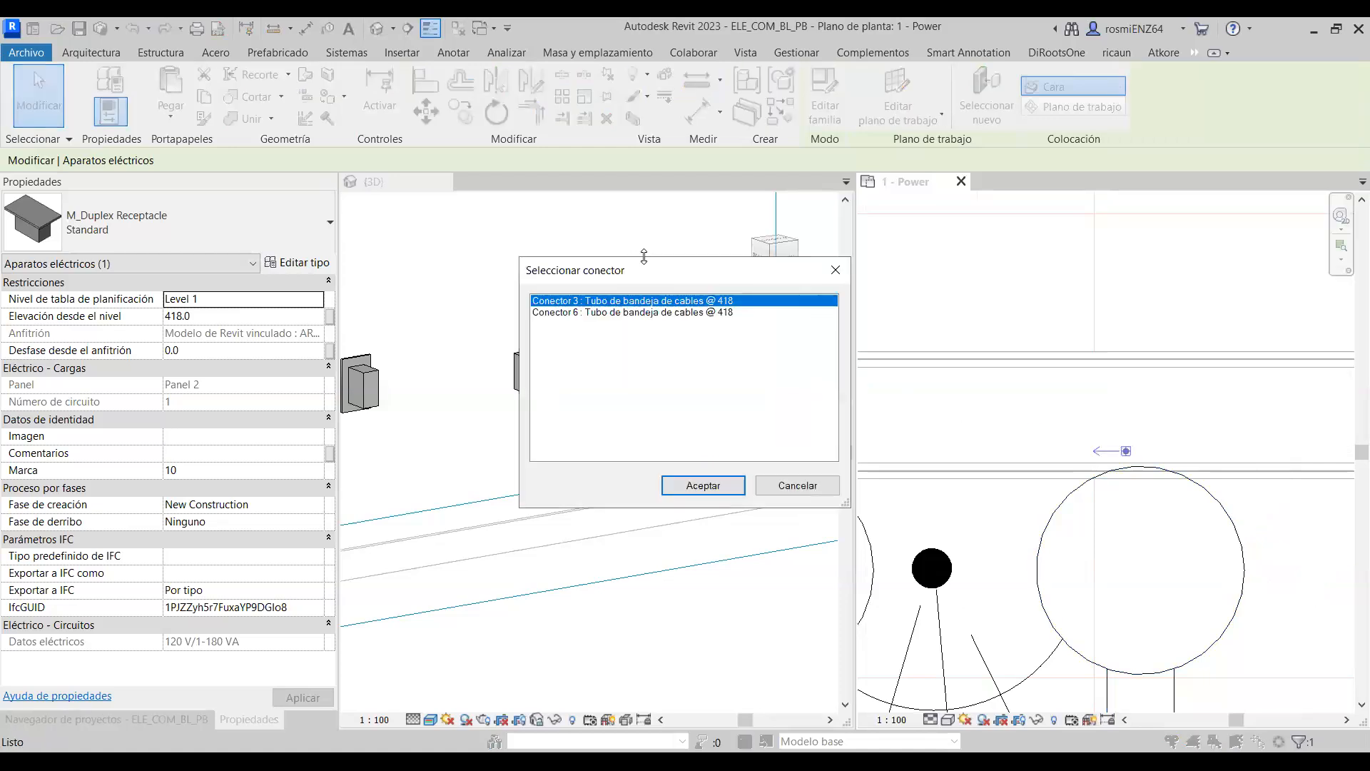
left_click(703, 485)
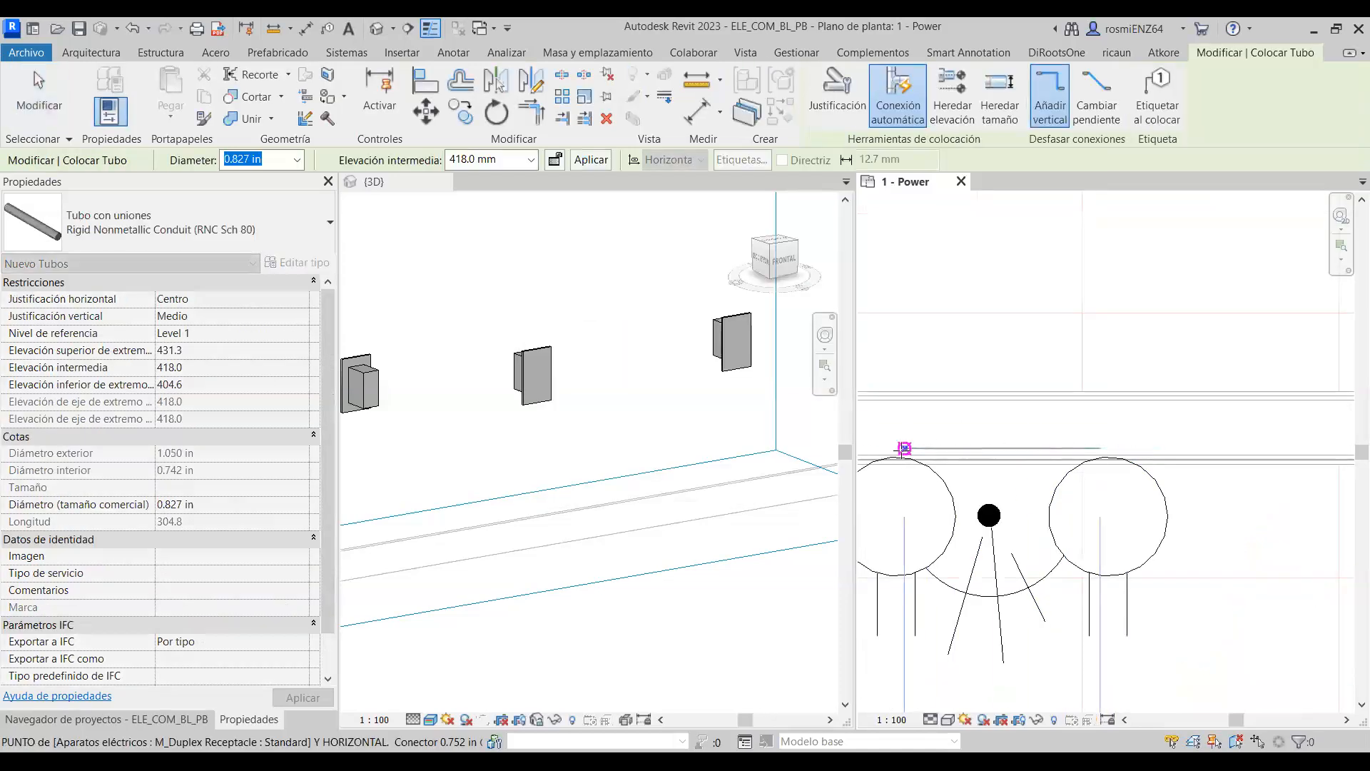
left_click(298, 161)
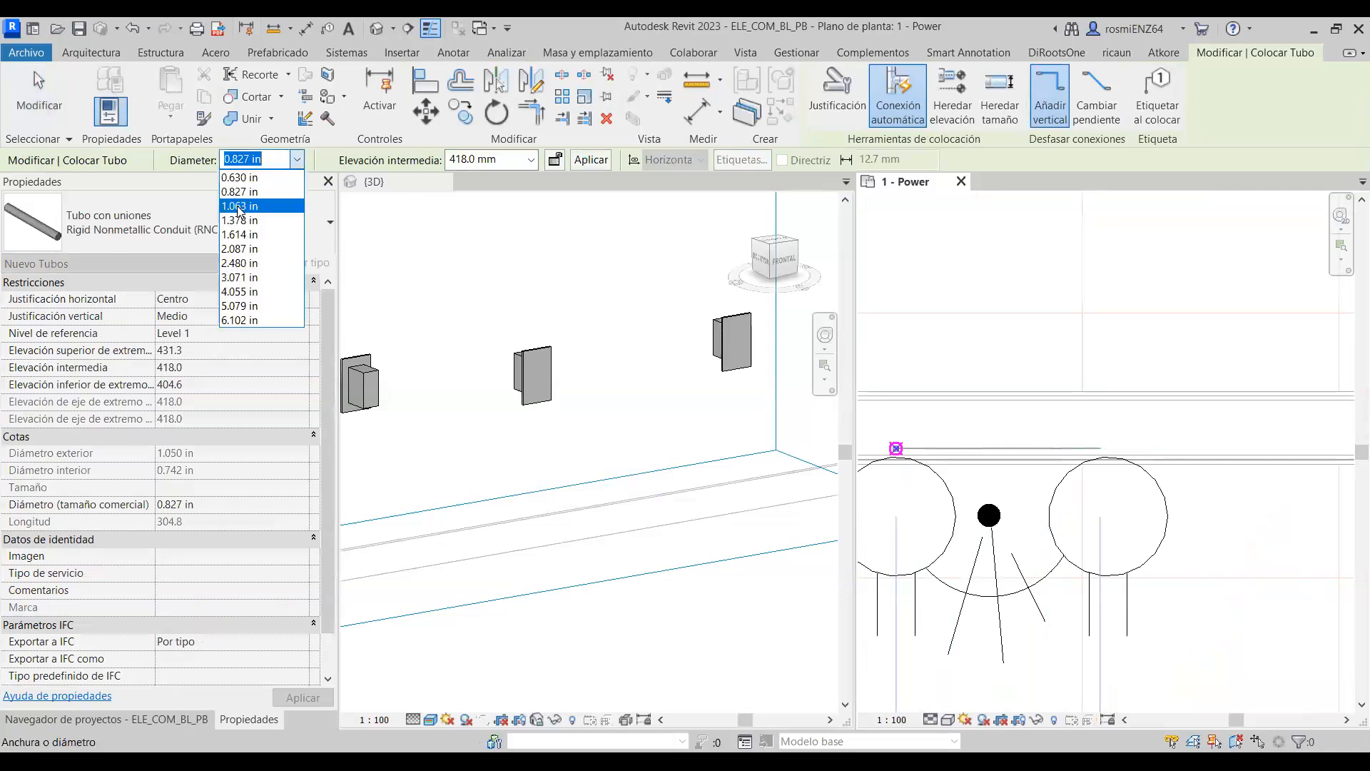
left_click(224, 191)
left_click(256, 221)
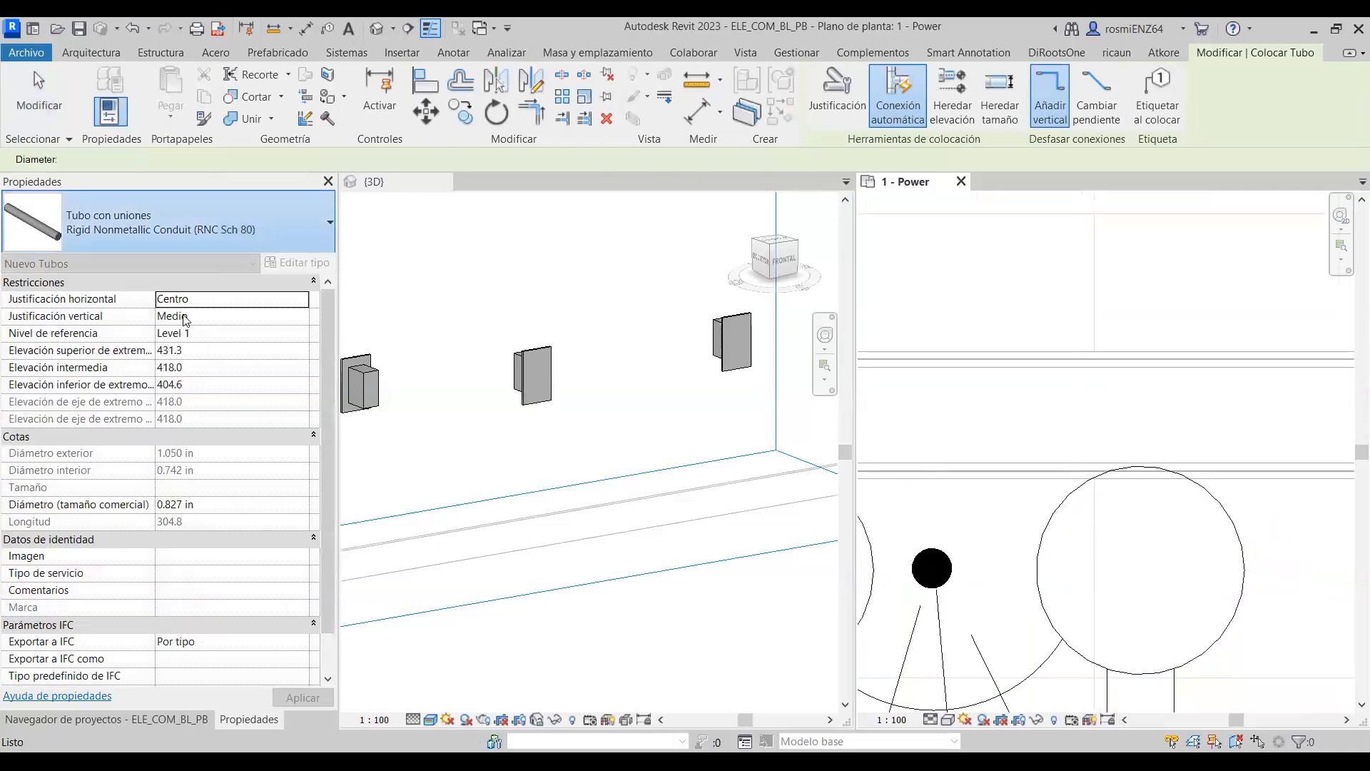
left_click(182, 316)
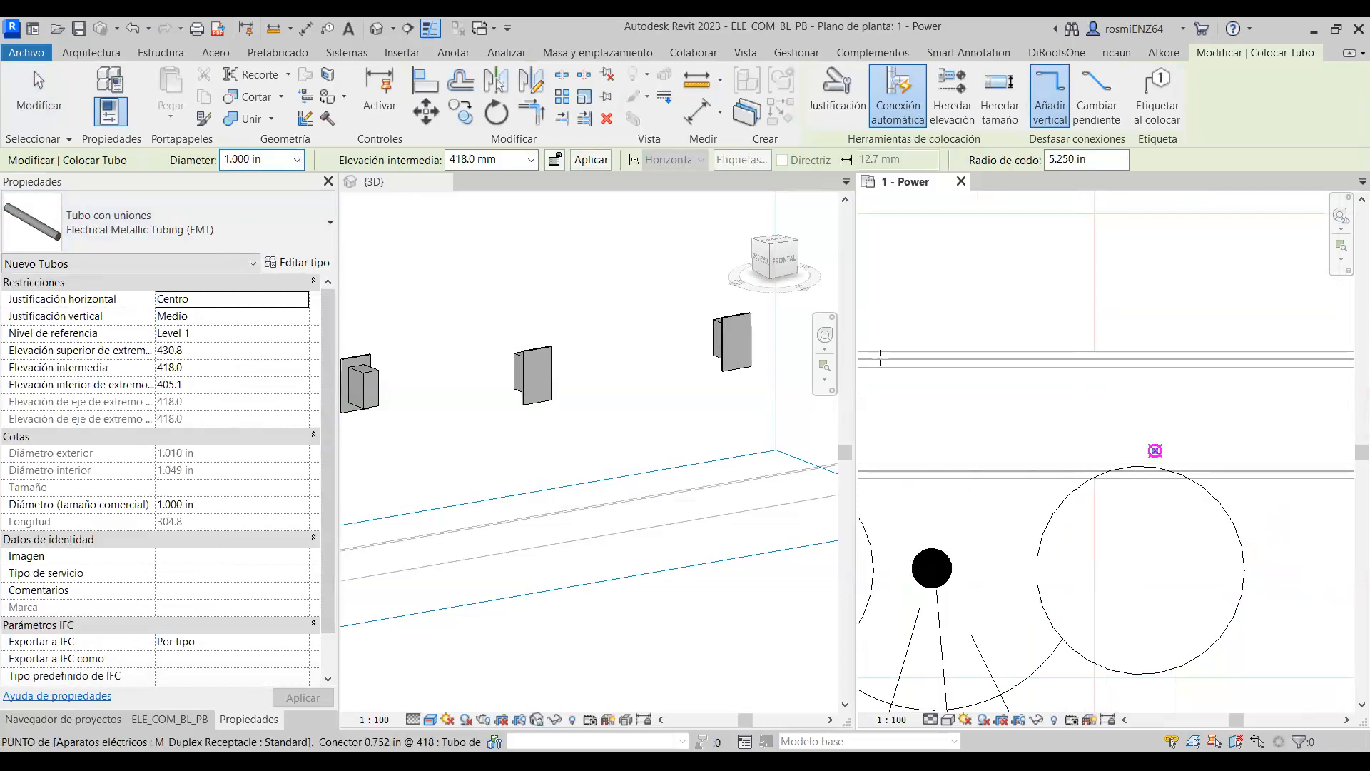
Set the new EMT conduit's diameter to 0.750 in and leave the command without placing it.
left_click(296, 161)
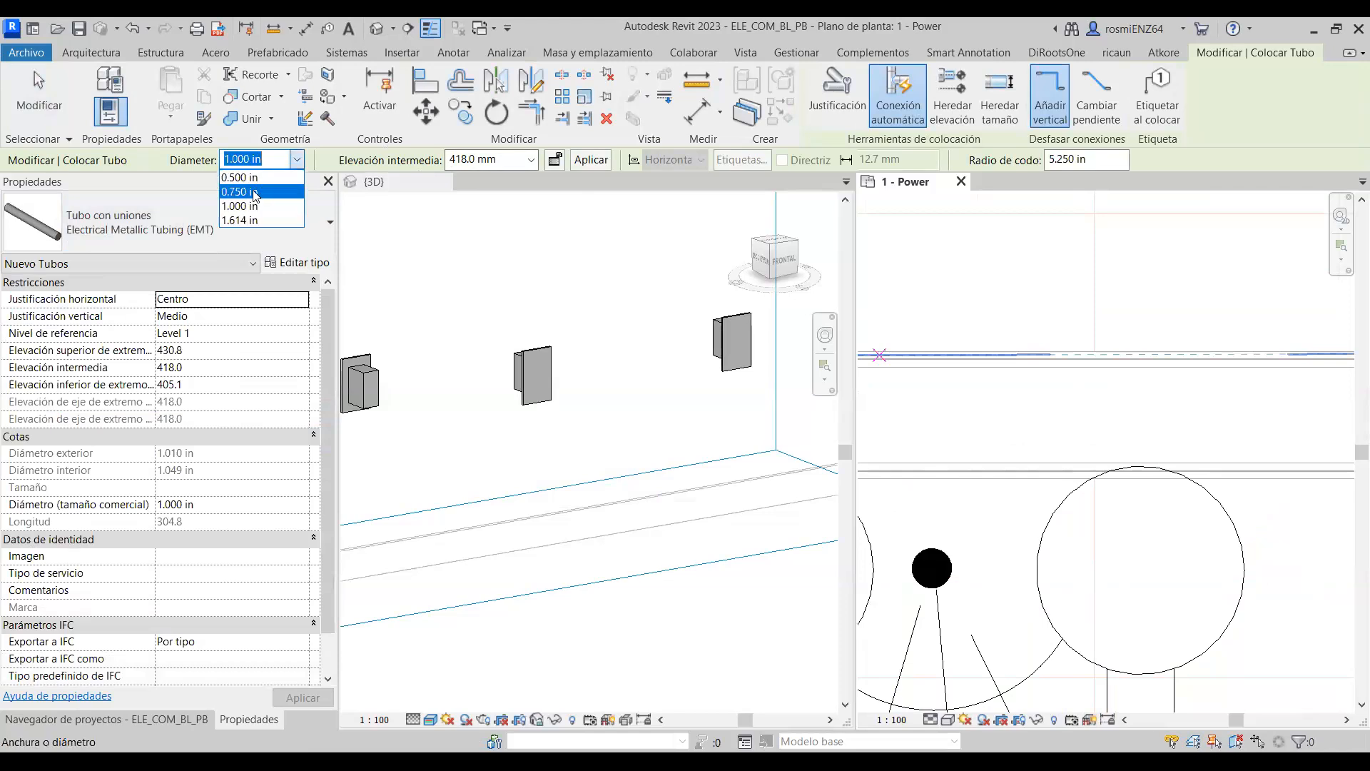
left_click(255, 192)
key("Escape")
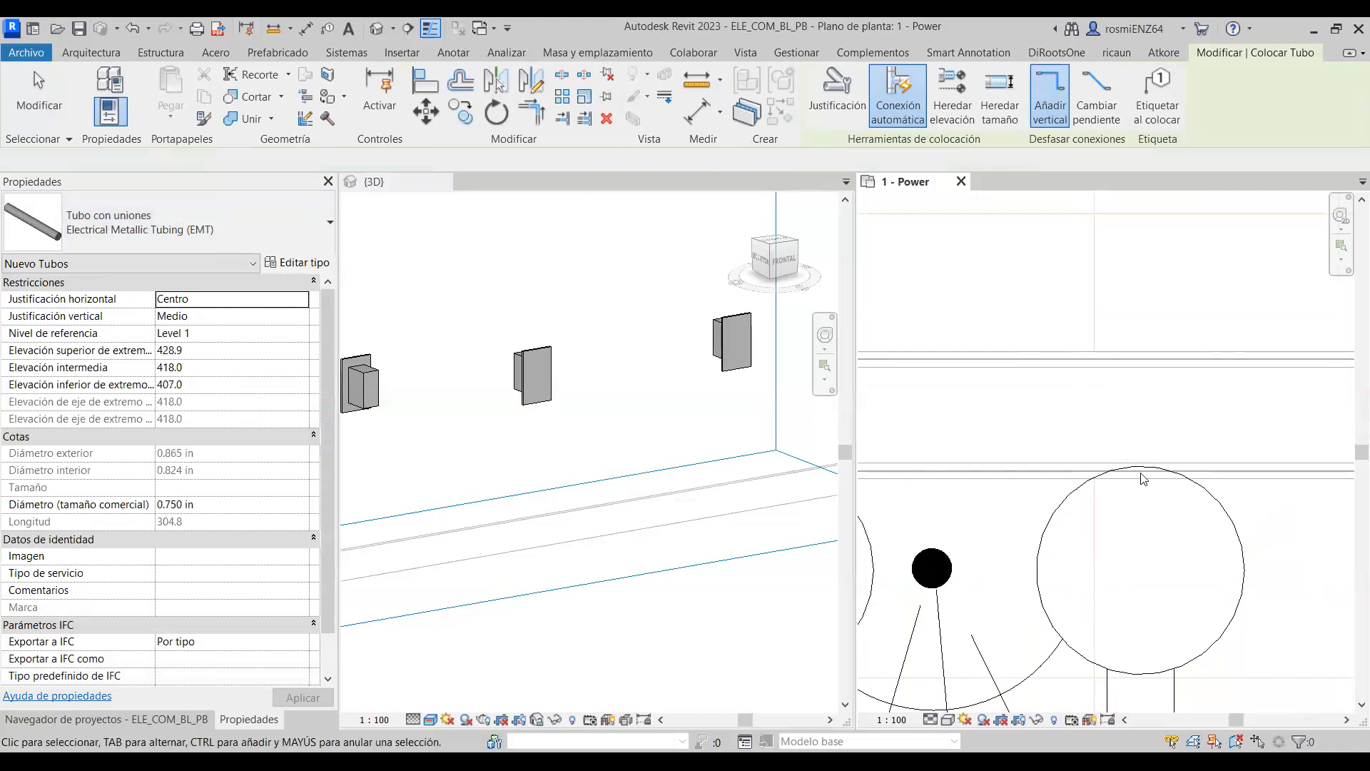
key("Escape")
Try to draw a 0.750 in EMT conduit at 456.1 mm elevation from the right receptacle's connector to the neighbouring receptacle.
left_click(1117, 469)
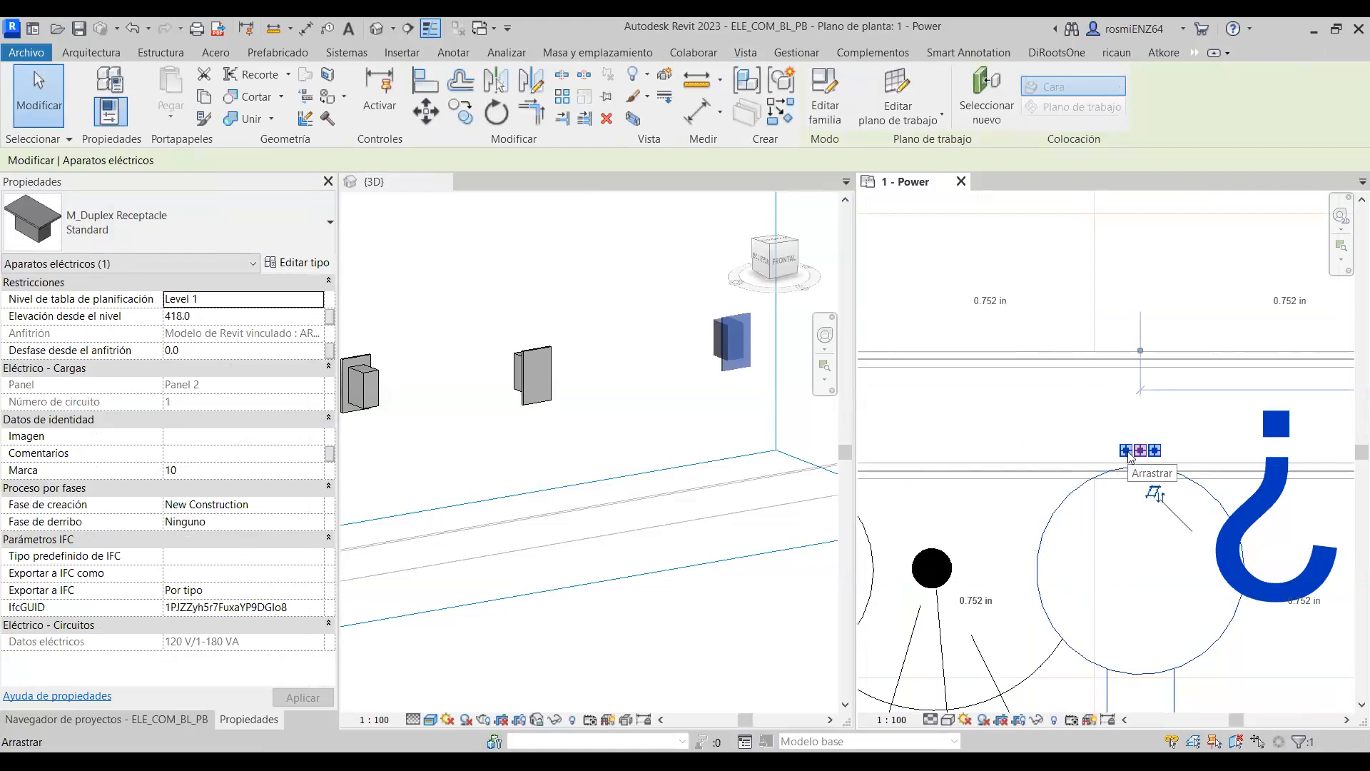
right_click(1129, 455)
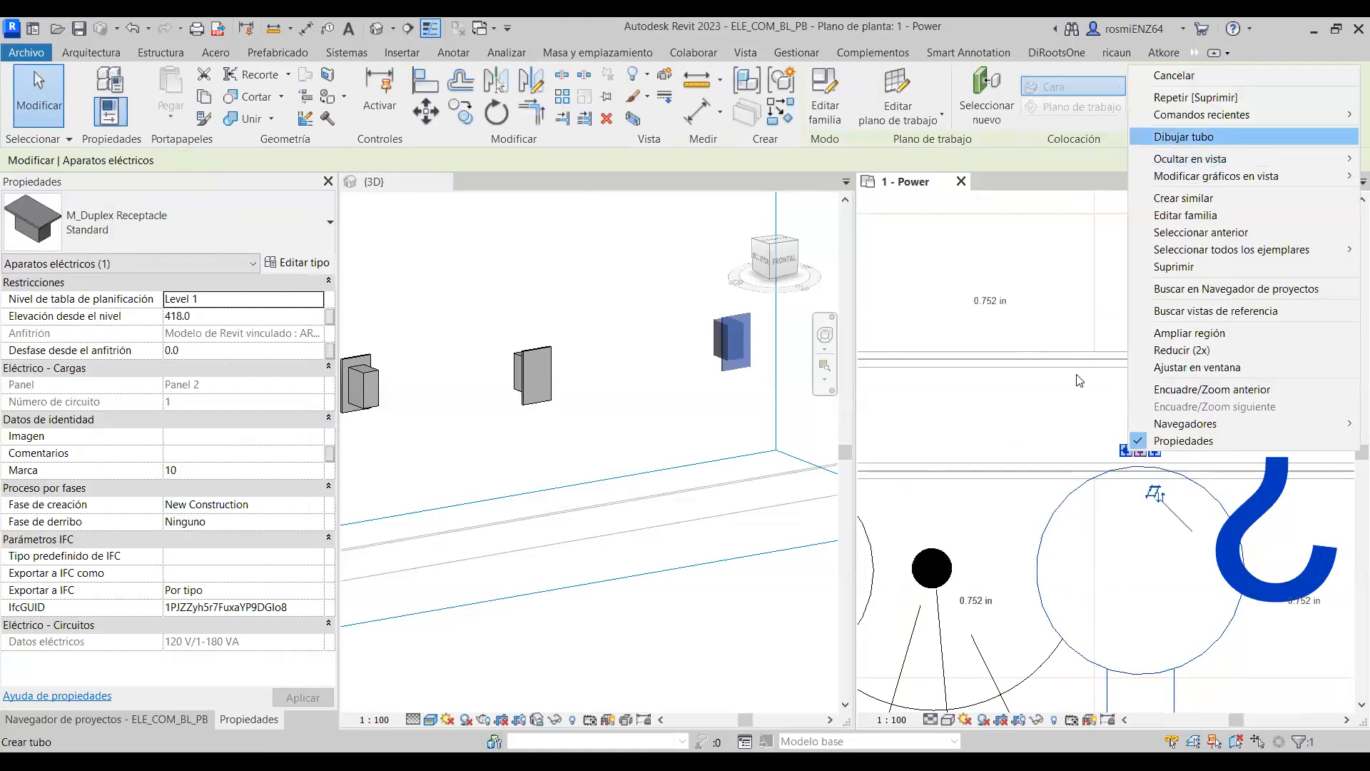
key("Return")
key("Return")
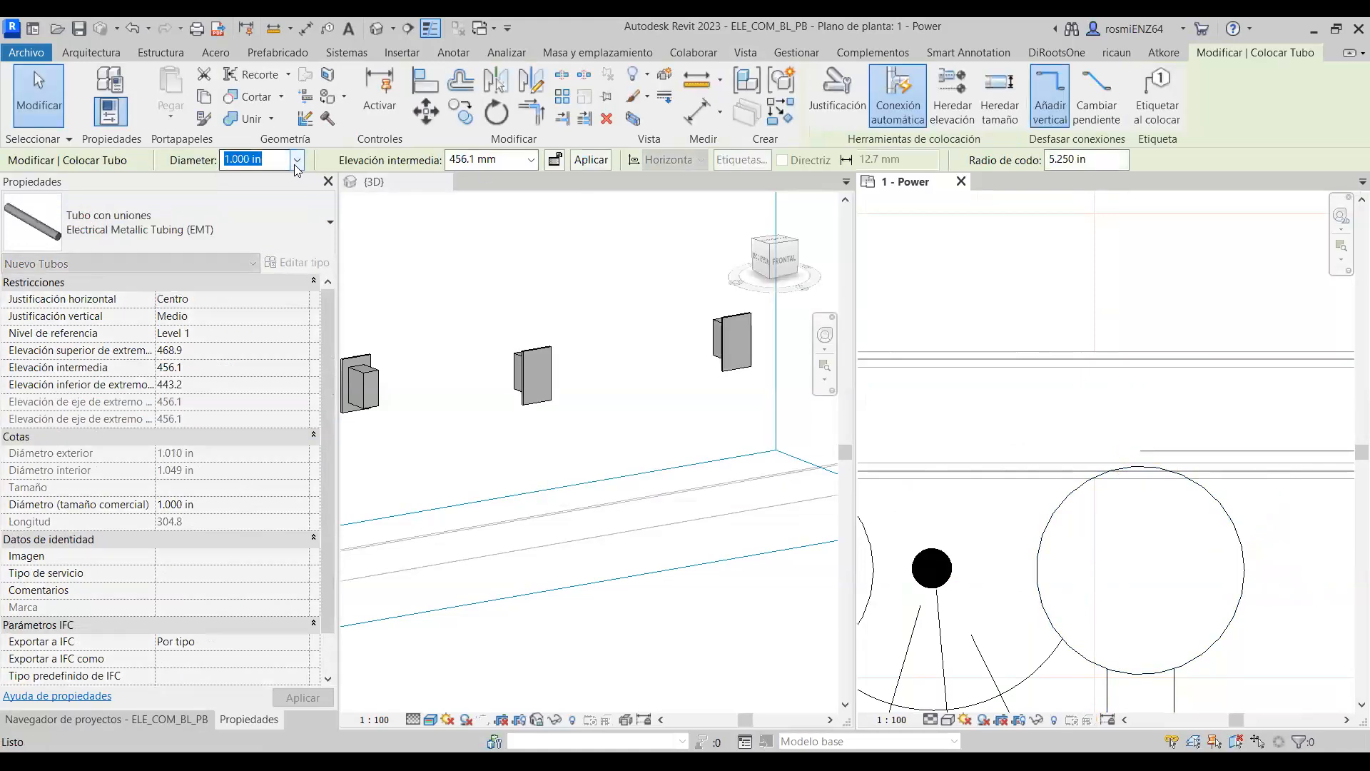
left_click(297, 160)
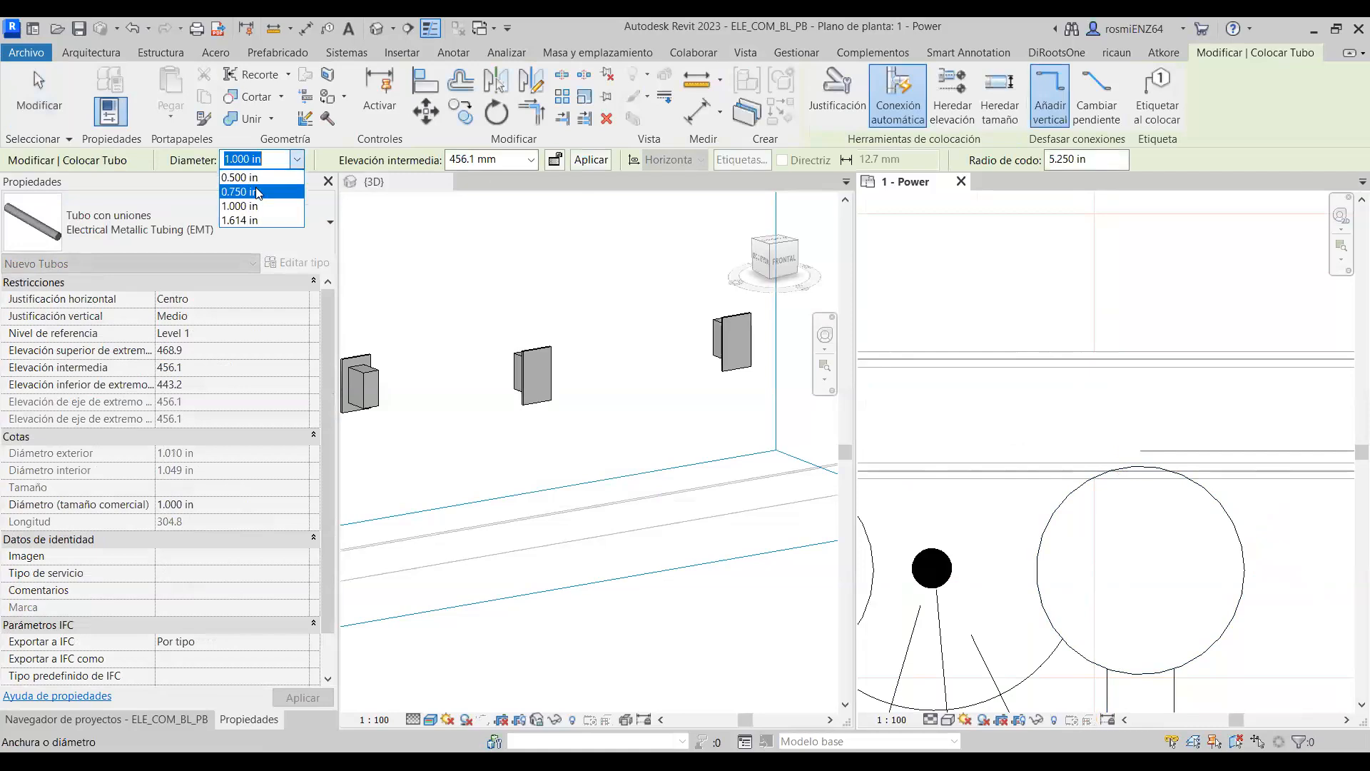
left_click(258, 191)
scroll(1099, 437, "down", 2)
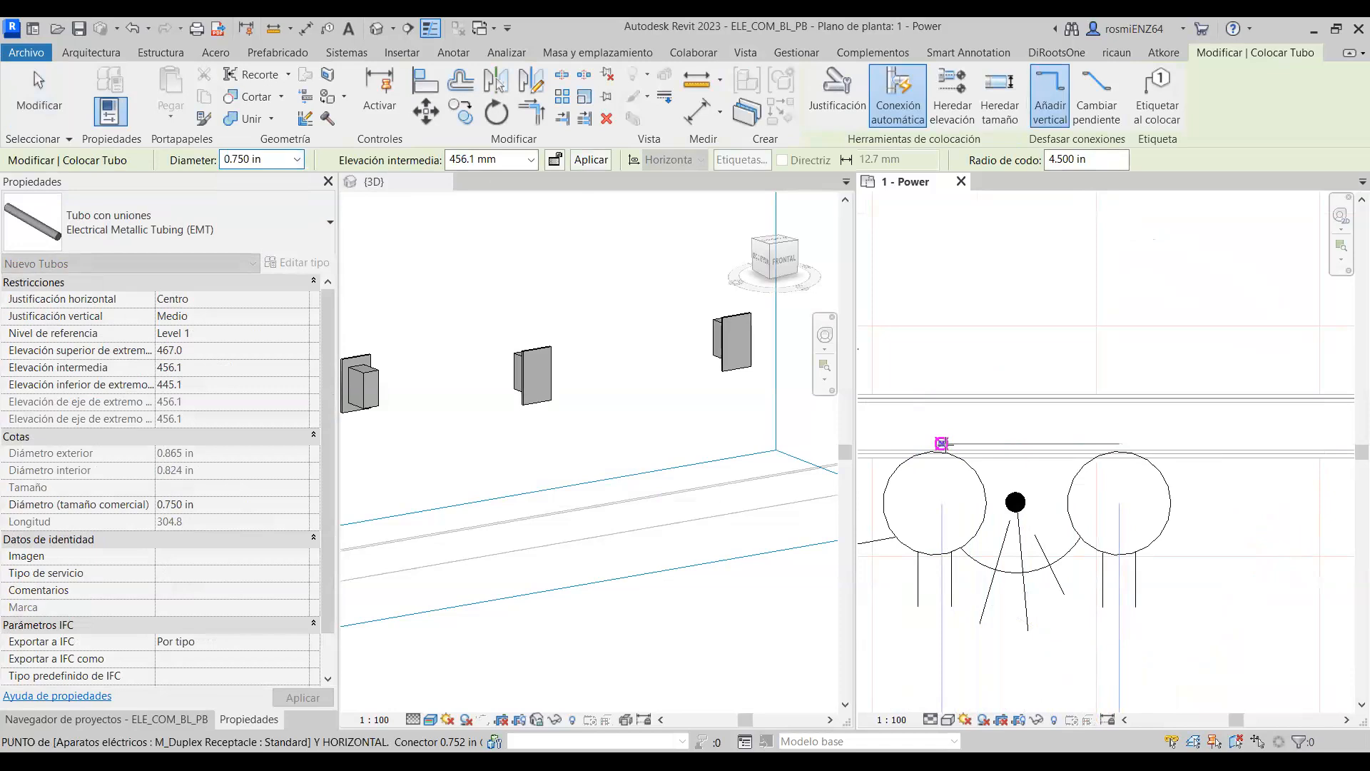
left_click(946, 446)
key("Escape")
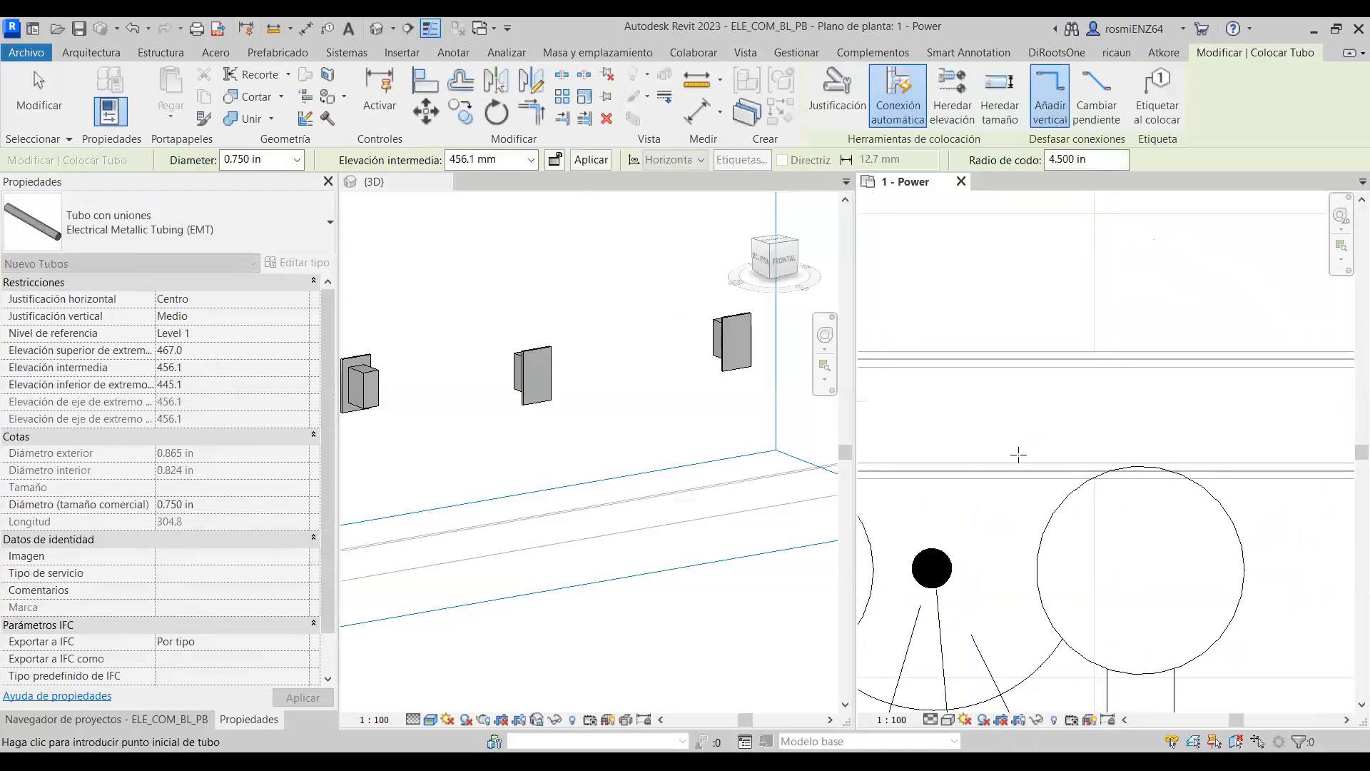
scroll(1018, 450, "down", 4)
key("Escape")
Open the Section 1 view from its section line below the receptacle wall in the floor plan.
scroll(983, 465, "down", 3)
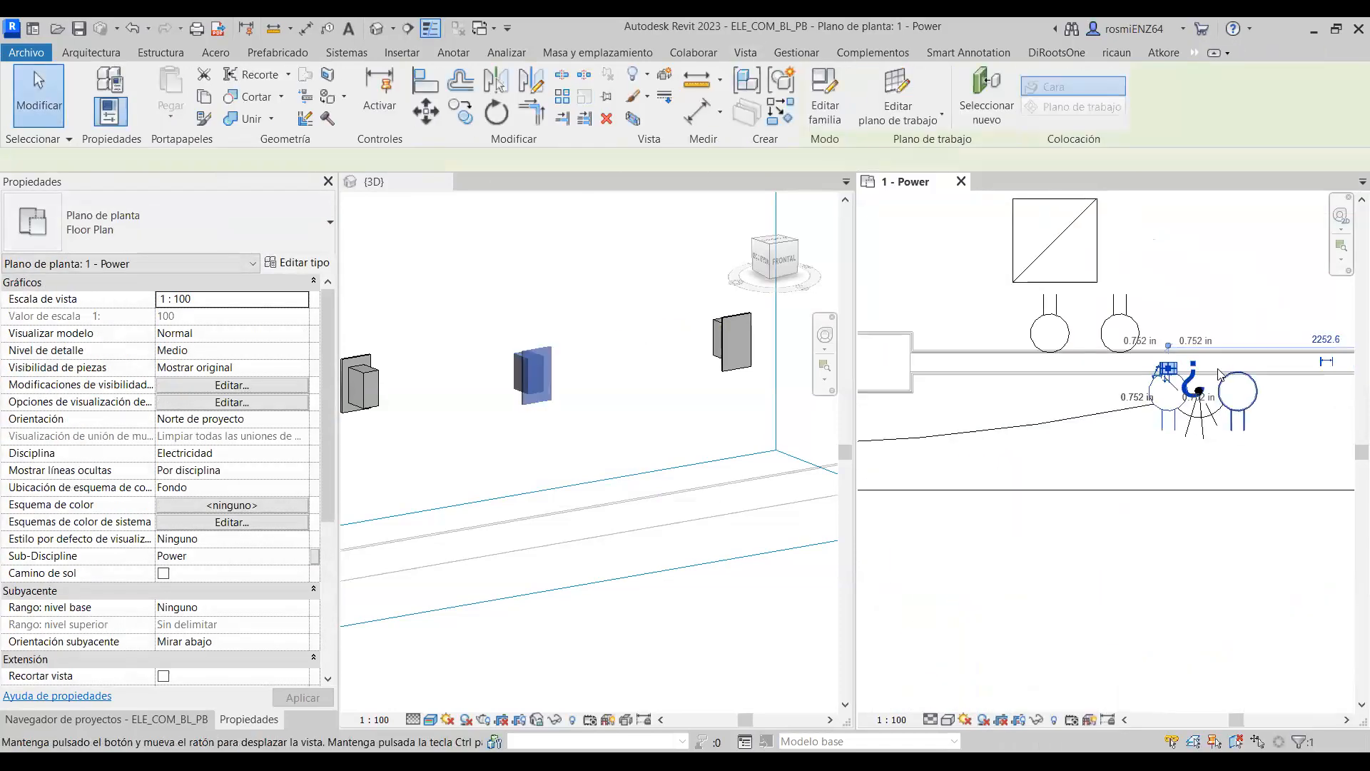
left_click(1168, 391)
left_click(1224, 491)
right_click(1224, 494)
left_click(1197, 164)
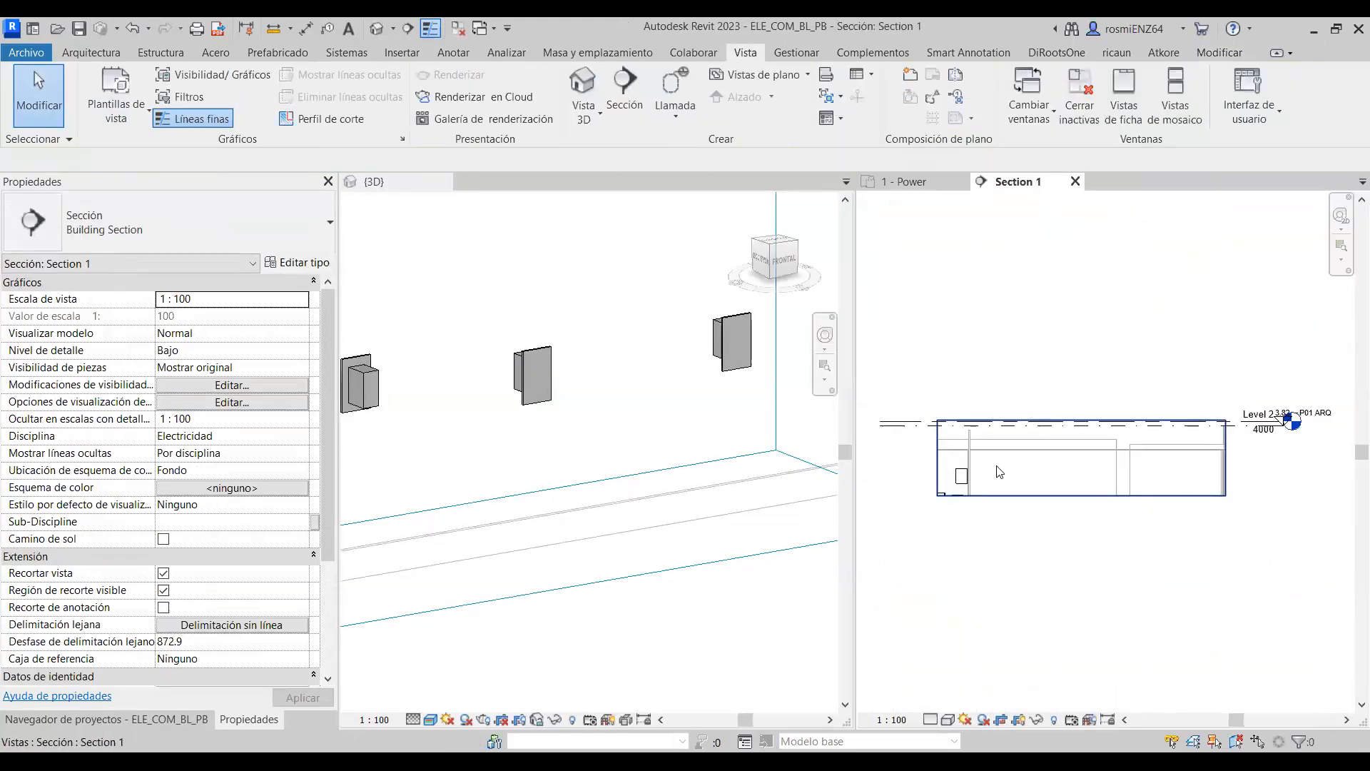
Start a conduit from Conector 3 of the right receptacle in Section 1 and set the view's detail level to high (Alto).
scroll(1014, 465, "up", 3)
left_click(1015, 387)
scroll(1007, 382, "down", 3)
left_click_drag(1156, 416, 1157, 527)
scroll(1282, 433, "up", 4)
scroll(1160, 419, "up", 4)
left_click(1264, 435)
middle_click_drag(1284, 442, 1147, 439)
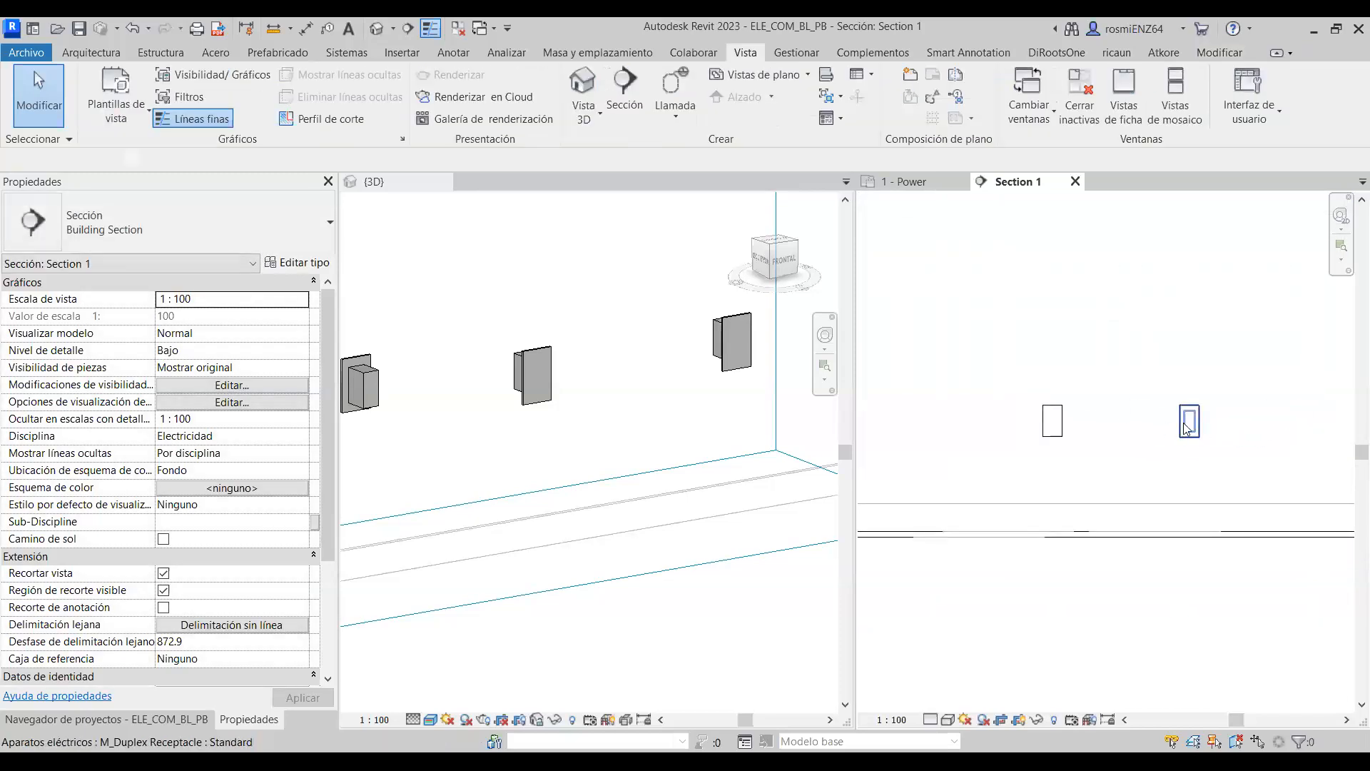
left_click(1187, 427)
right_click(1181, 426)
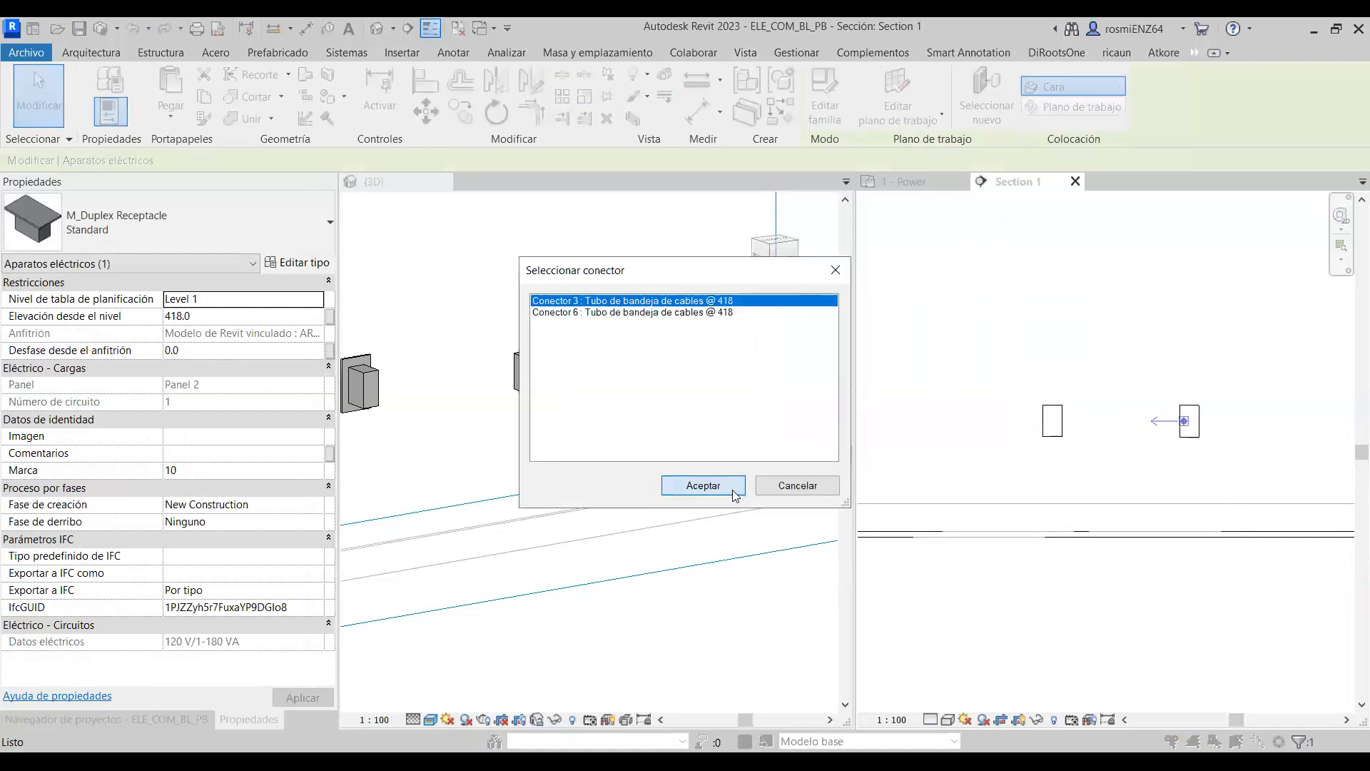
left_click(734, 490)
scroll(1043, 426, "down", 5)
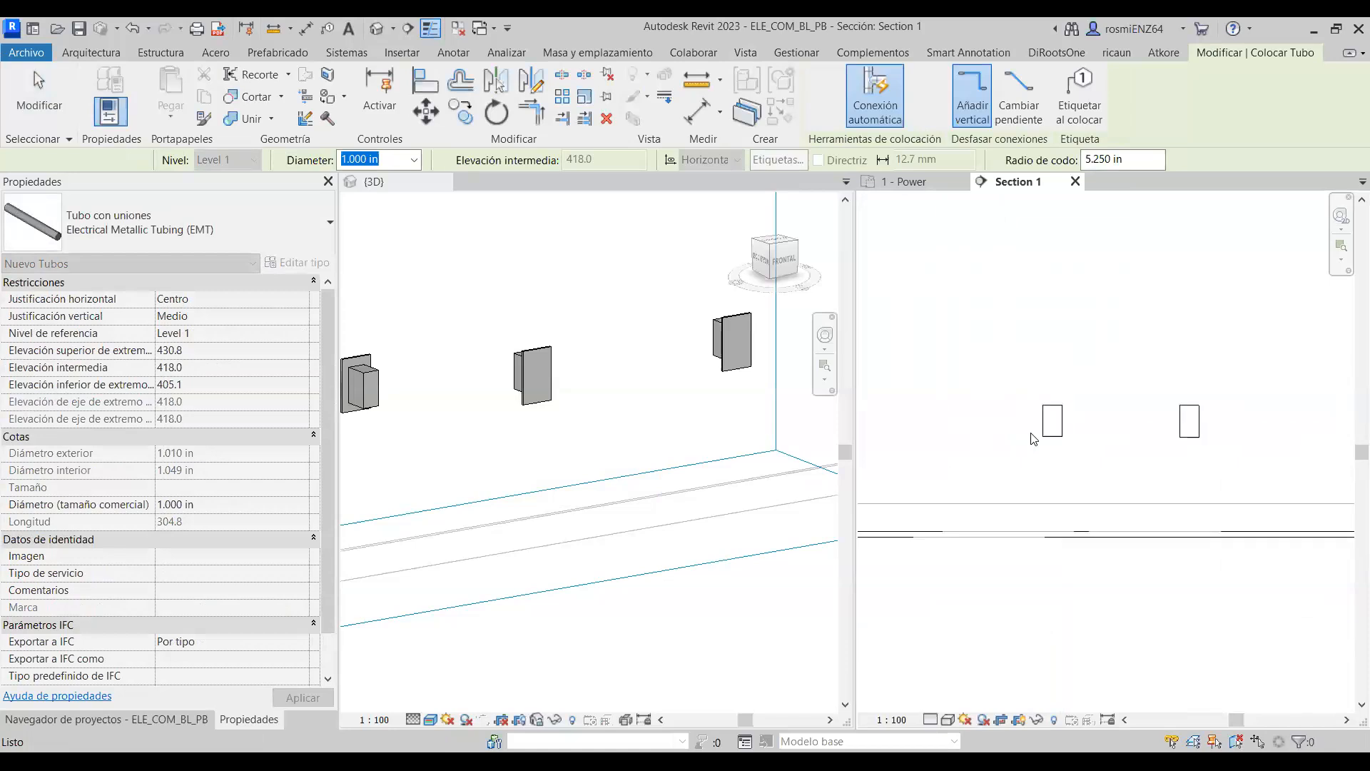
left_click(931, 719)
left_click(948, 719)
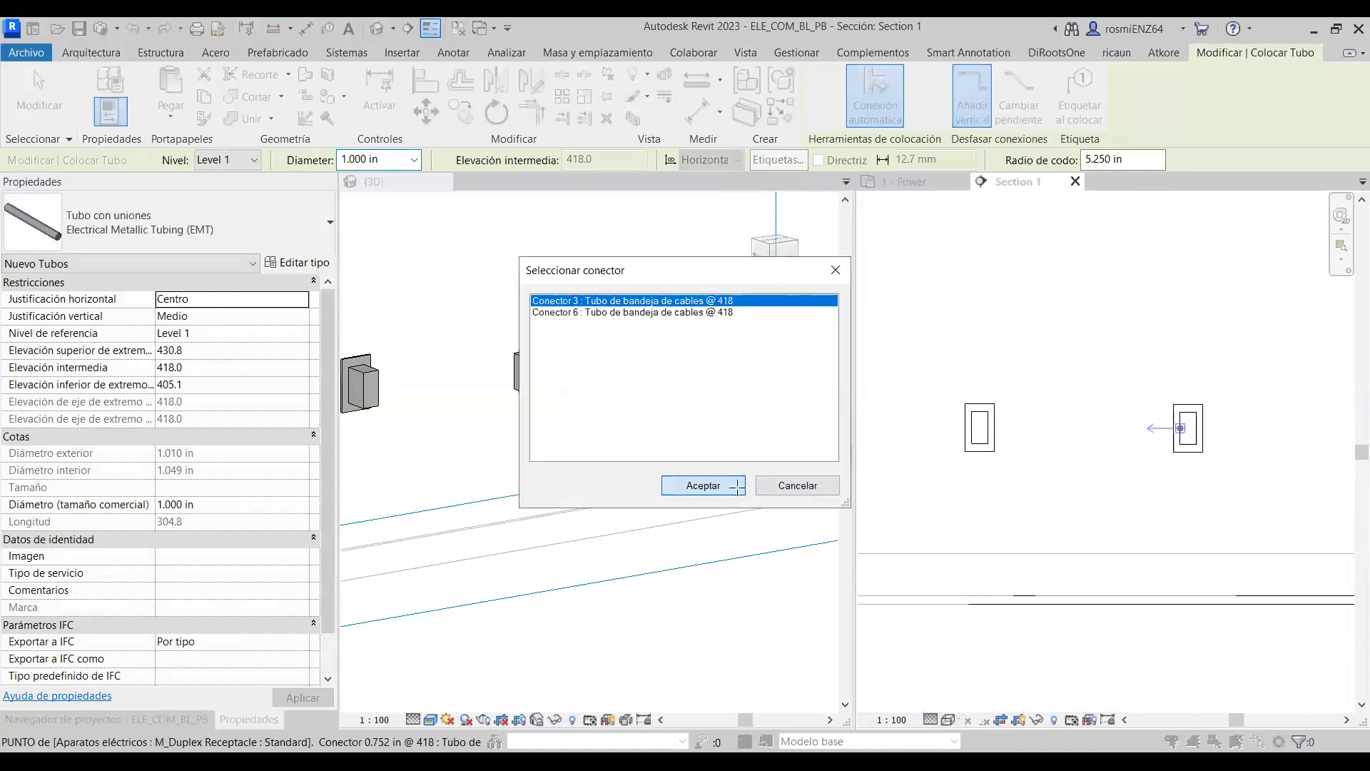
Cancel the trial conduit to the neighbouring receptacle and set both receptacles' elevation from level to 420.0 mm.
left_click(738, 486)
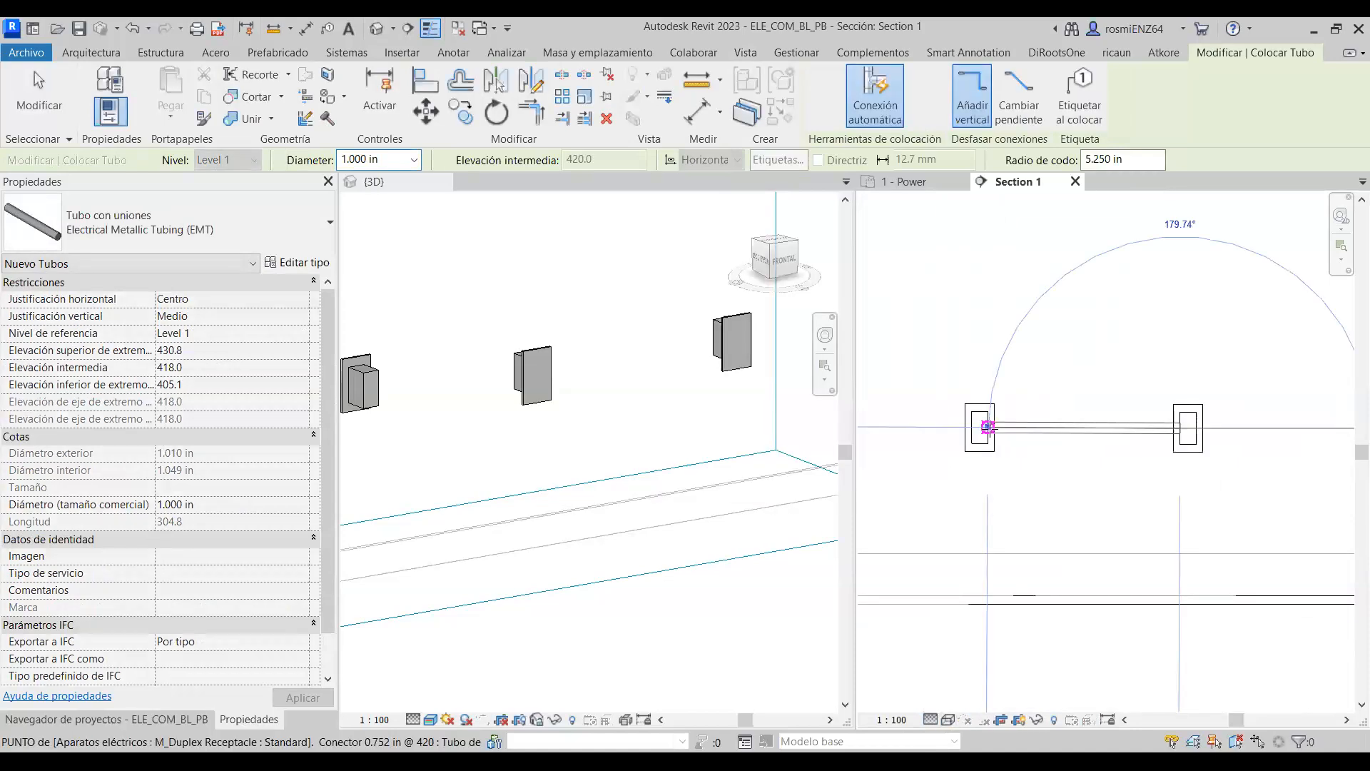
key("Escape")
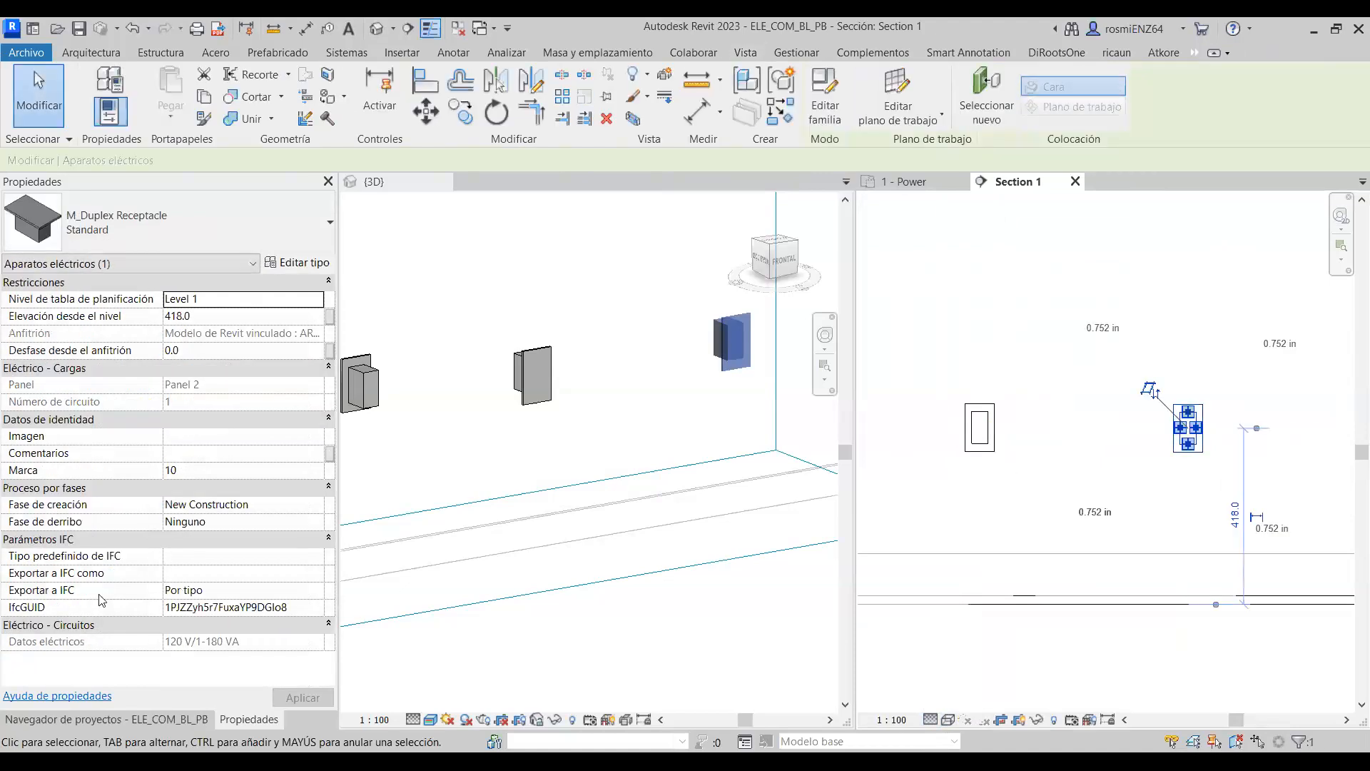
left_click(967, 434, "ctrl")
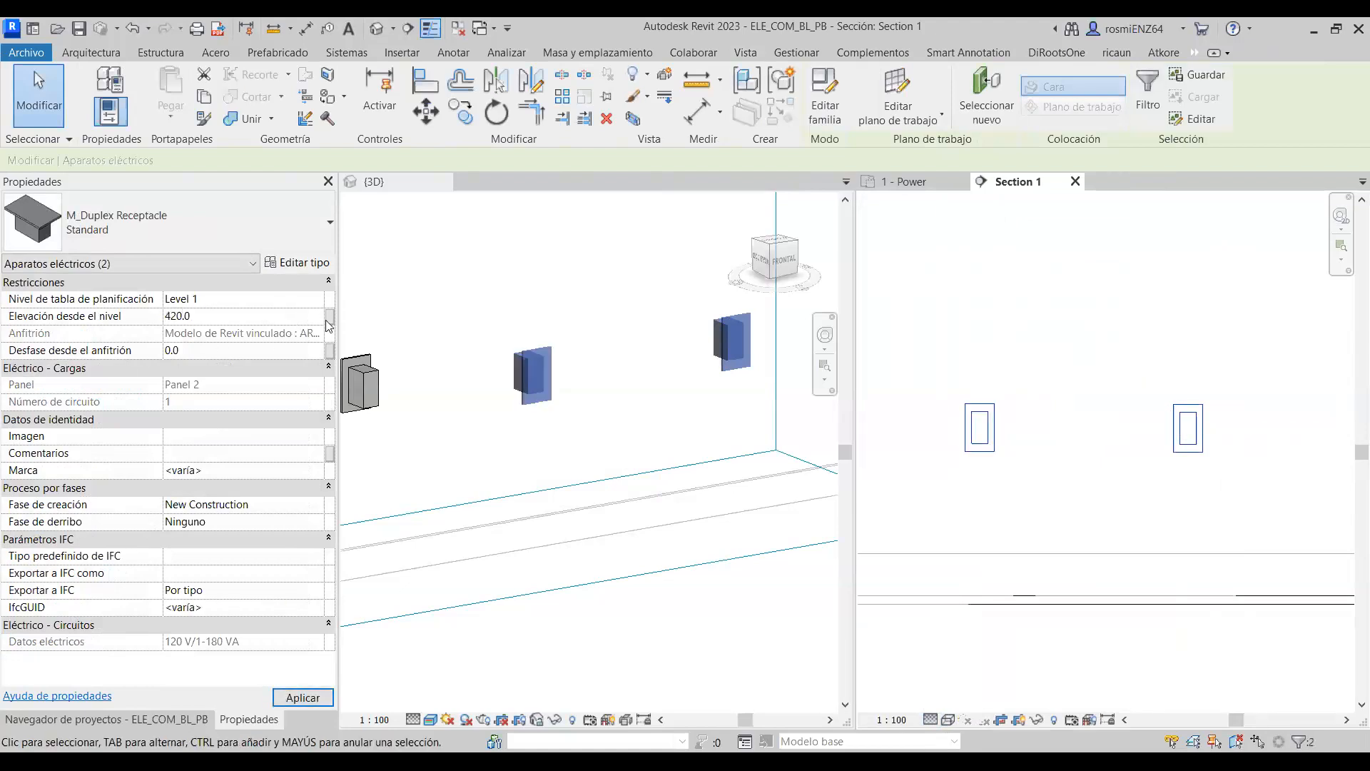
left_click(1171, 366)
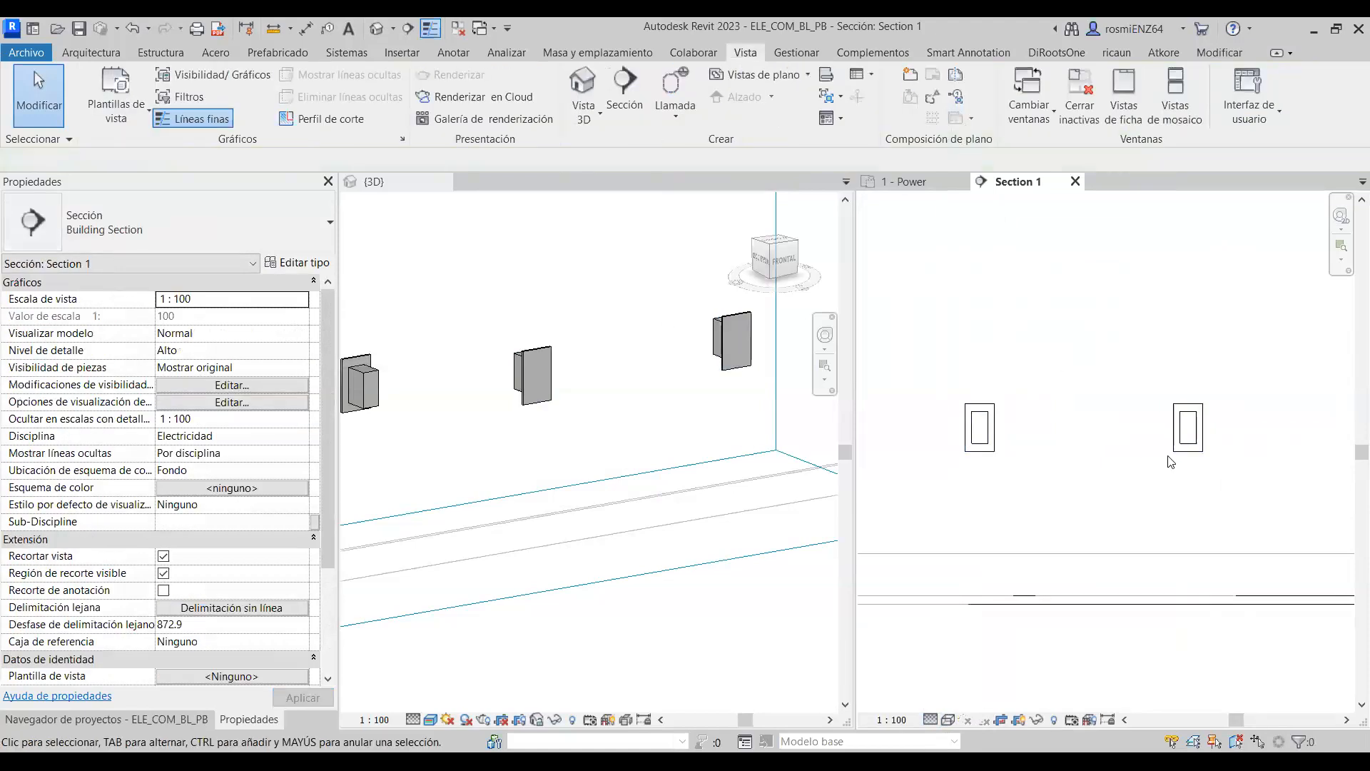
Draw a 1.000 in EMT conduit at 420.0 mm elevation from Conector 3 of the right receptacle to its neighbour and inspect it in 3D.
left_click(1187, 442)
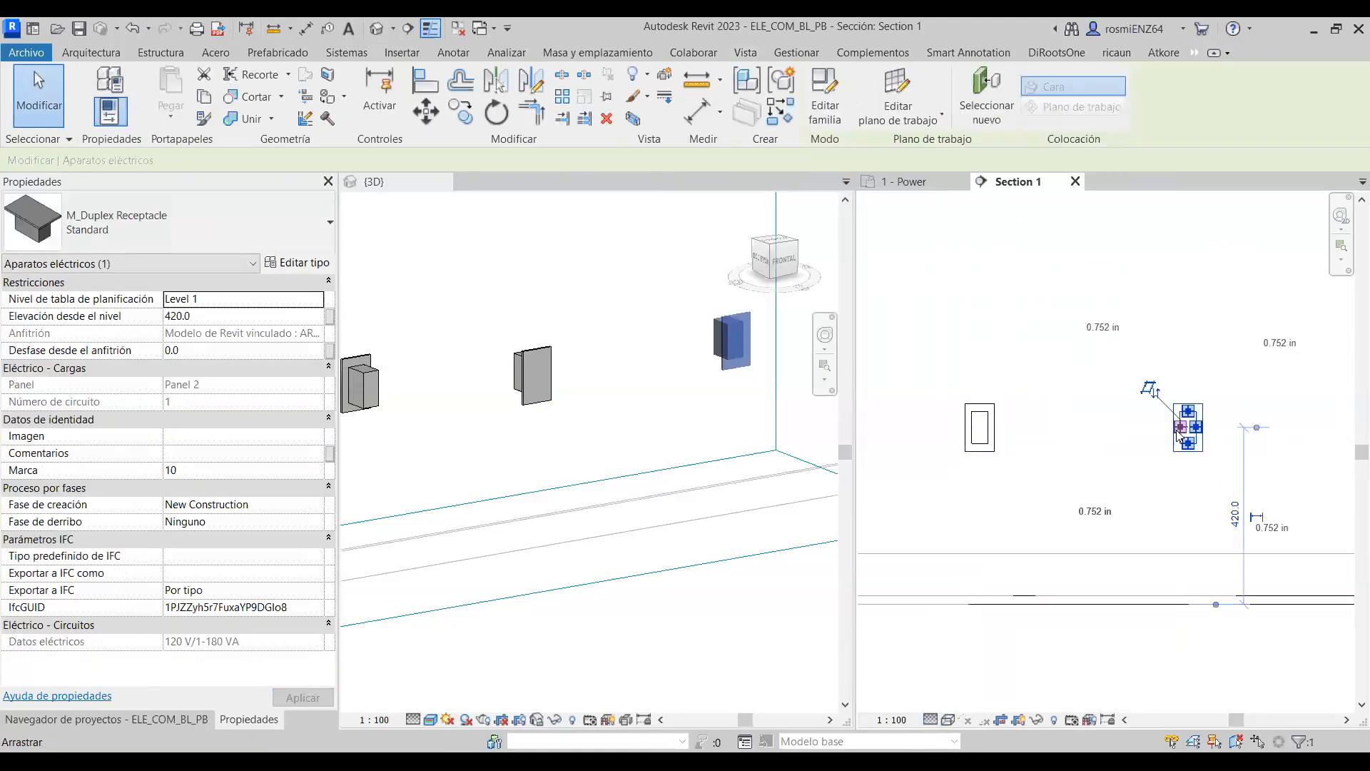
right_click(1195, 120)
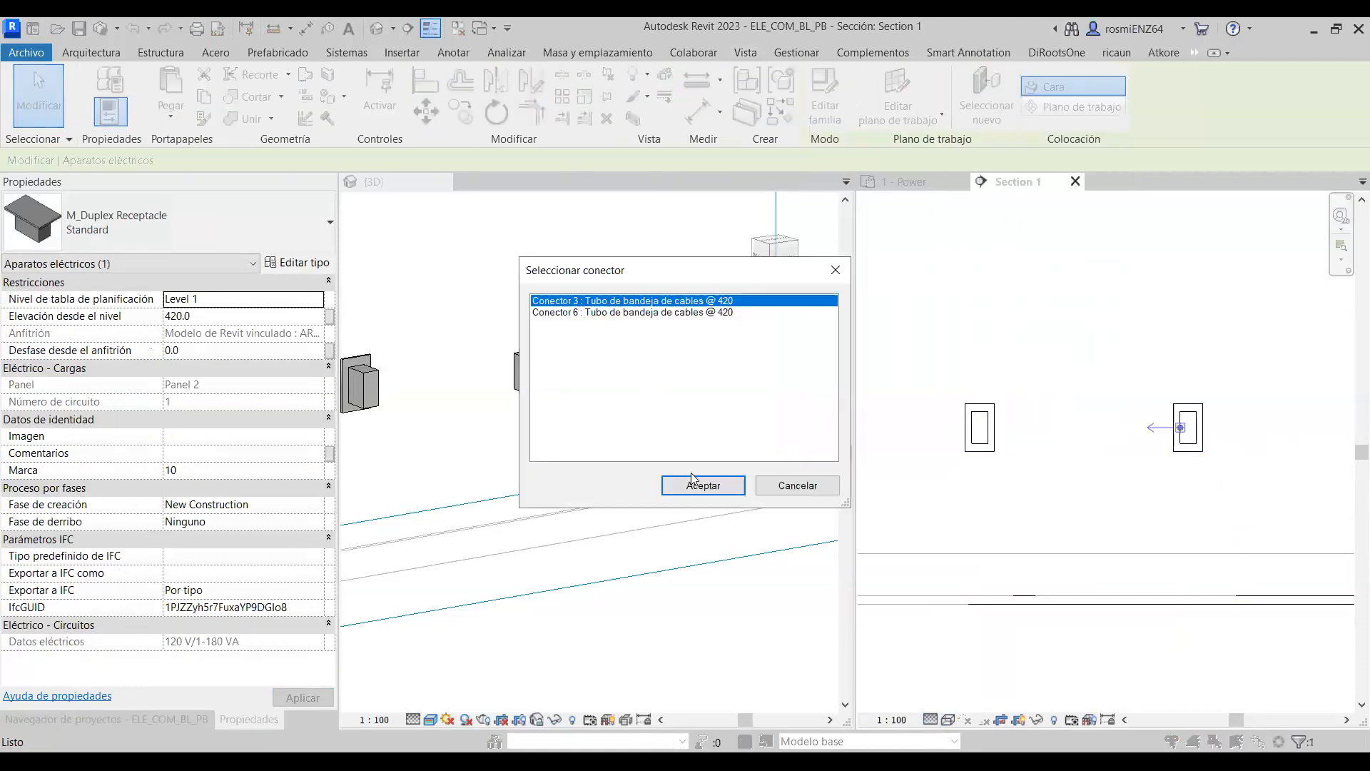
left_click(703, 486)
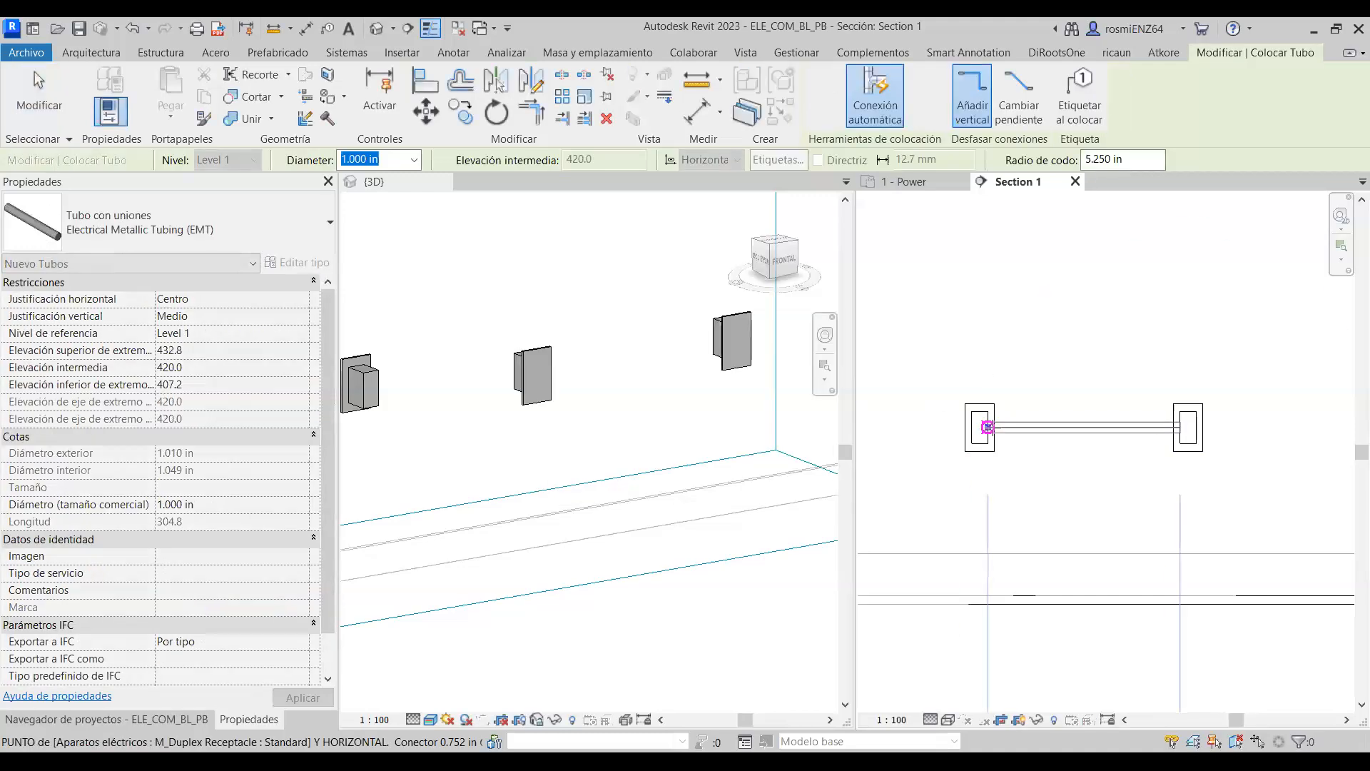
key("Escape")
key("Escape")
scroll(1192, 435, "up", 4)
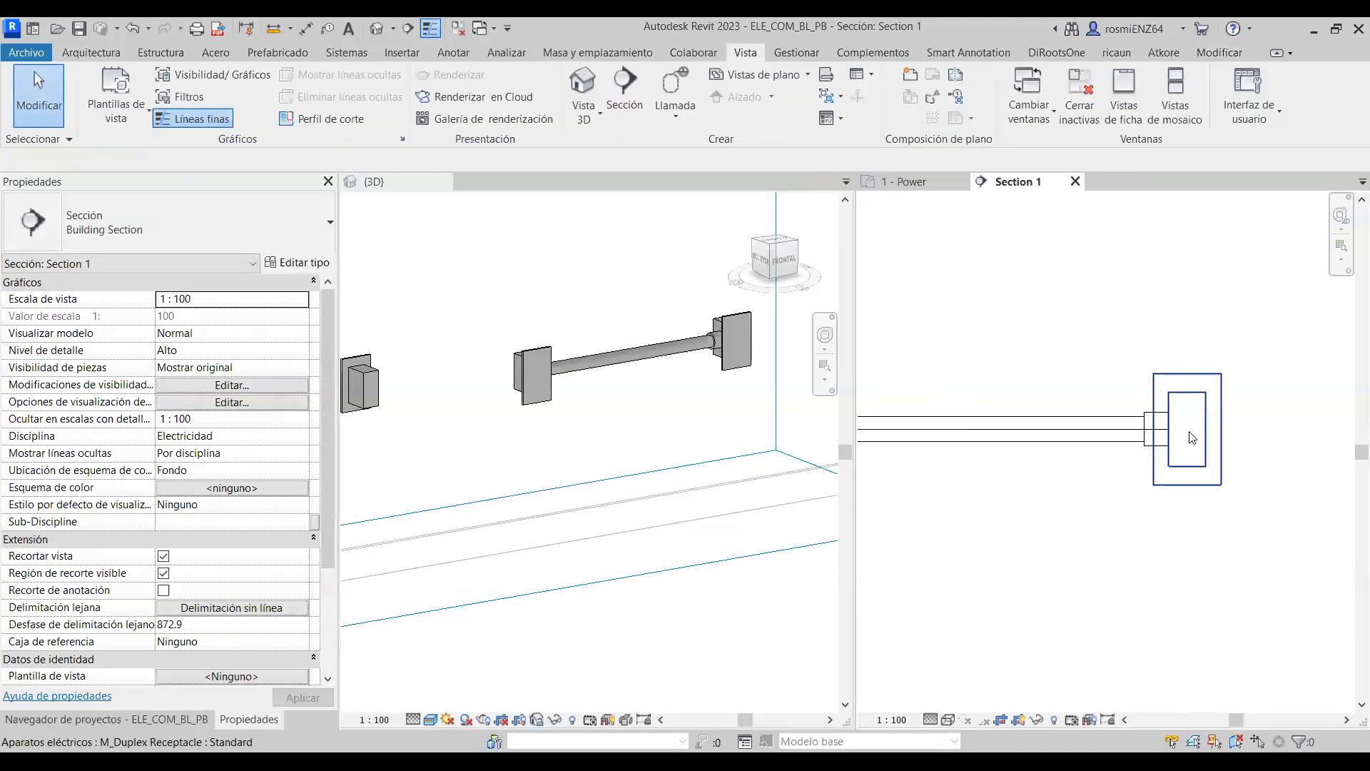
left_click(708, 336)
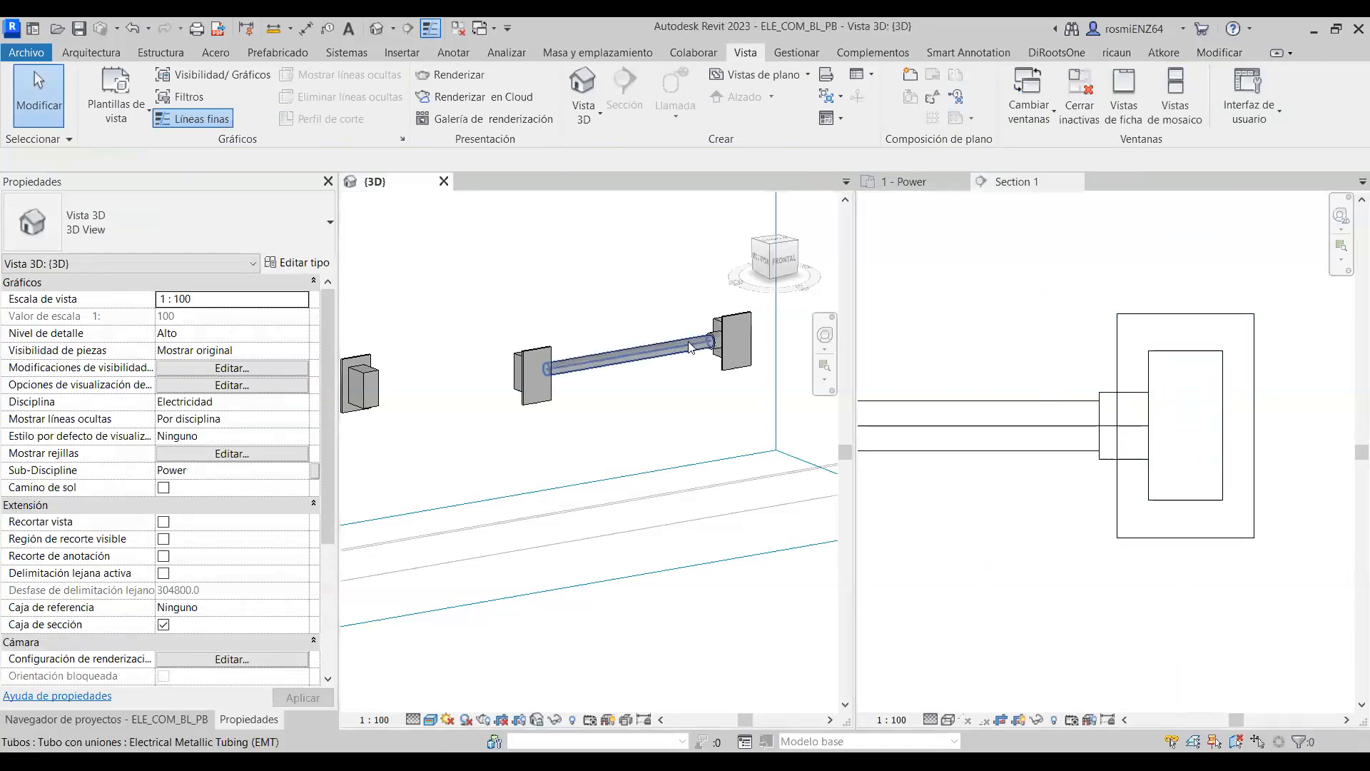
left_click(688, 341)
middle_click_drag(688, 341, 673, 349, "shift")
scroll(707, 312, "up", 2)
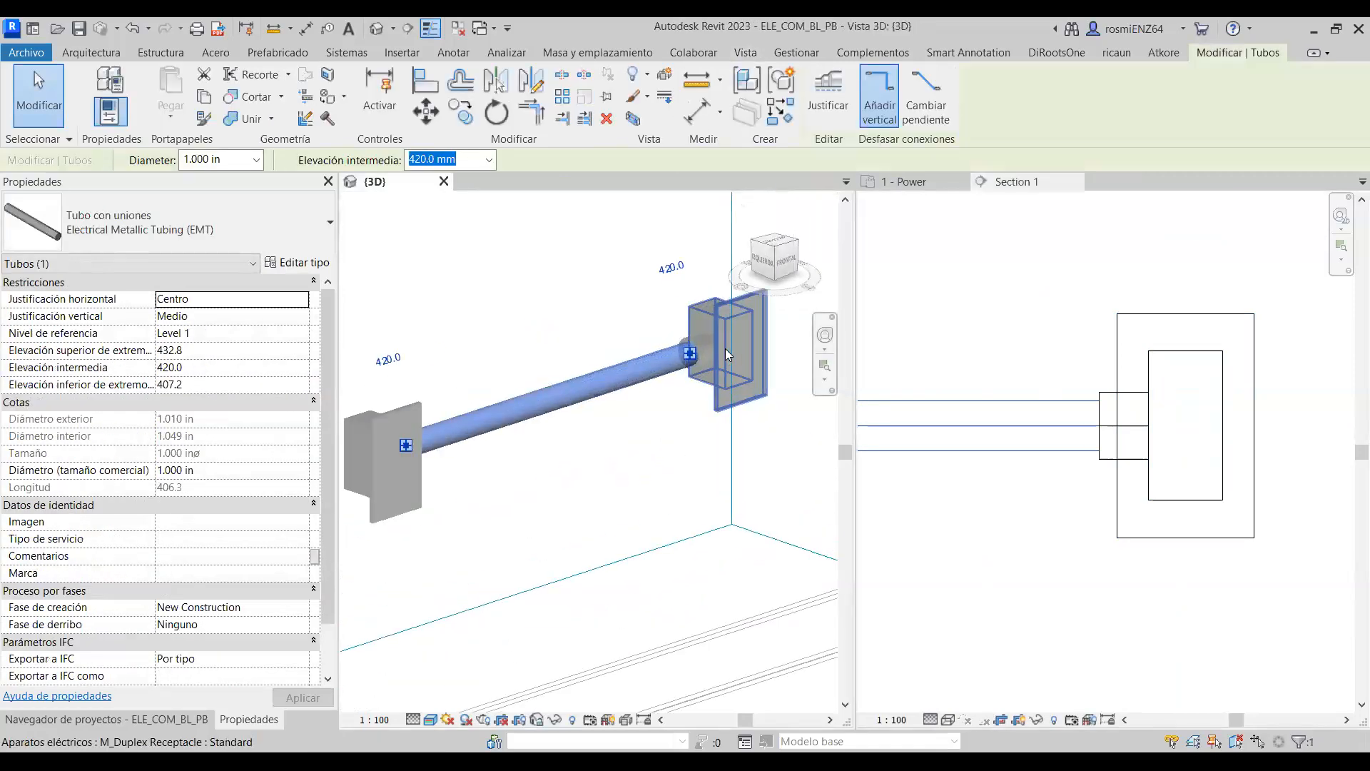
key("Escape")
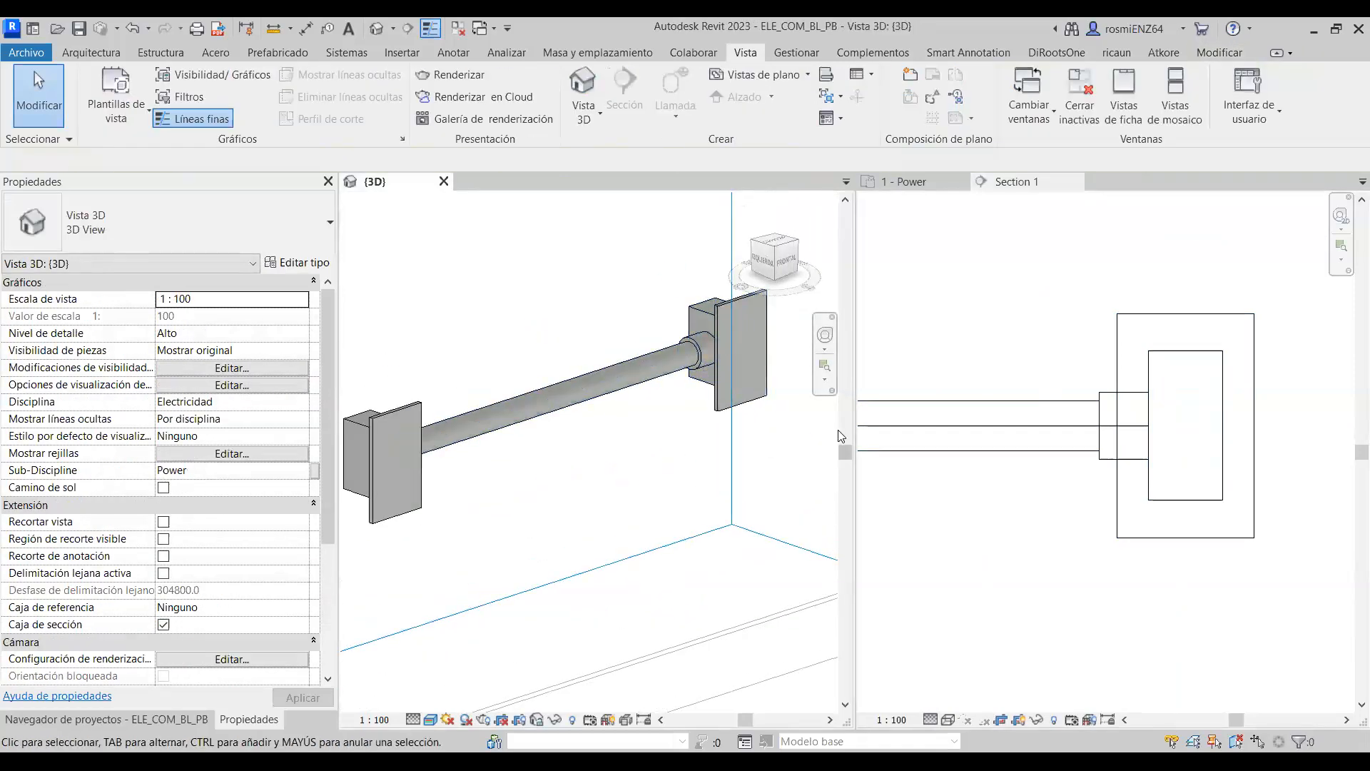
Set the right receptacle's elevation from level to 800.0 mm with the conduit attached and check the result in both views.
left_click(1003, 339)
scroll(1075, 397, "down", 9)
middle_click_drag(1110, 384, 1180, 393)
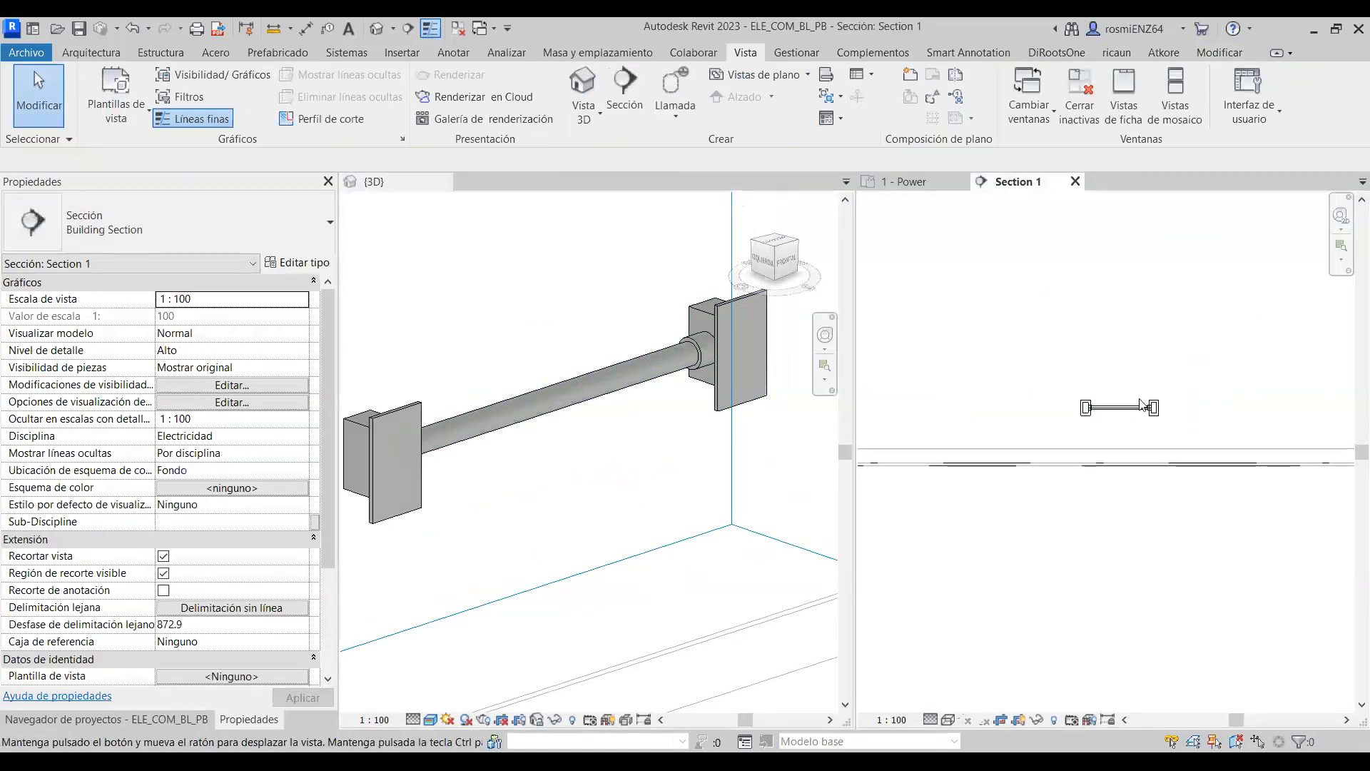
scroll(1182, 391, "up", 2)
left_click(1132, 421)
scroll(1133, 414, "up", 2)
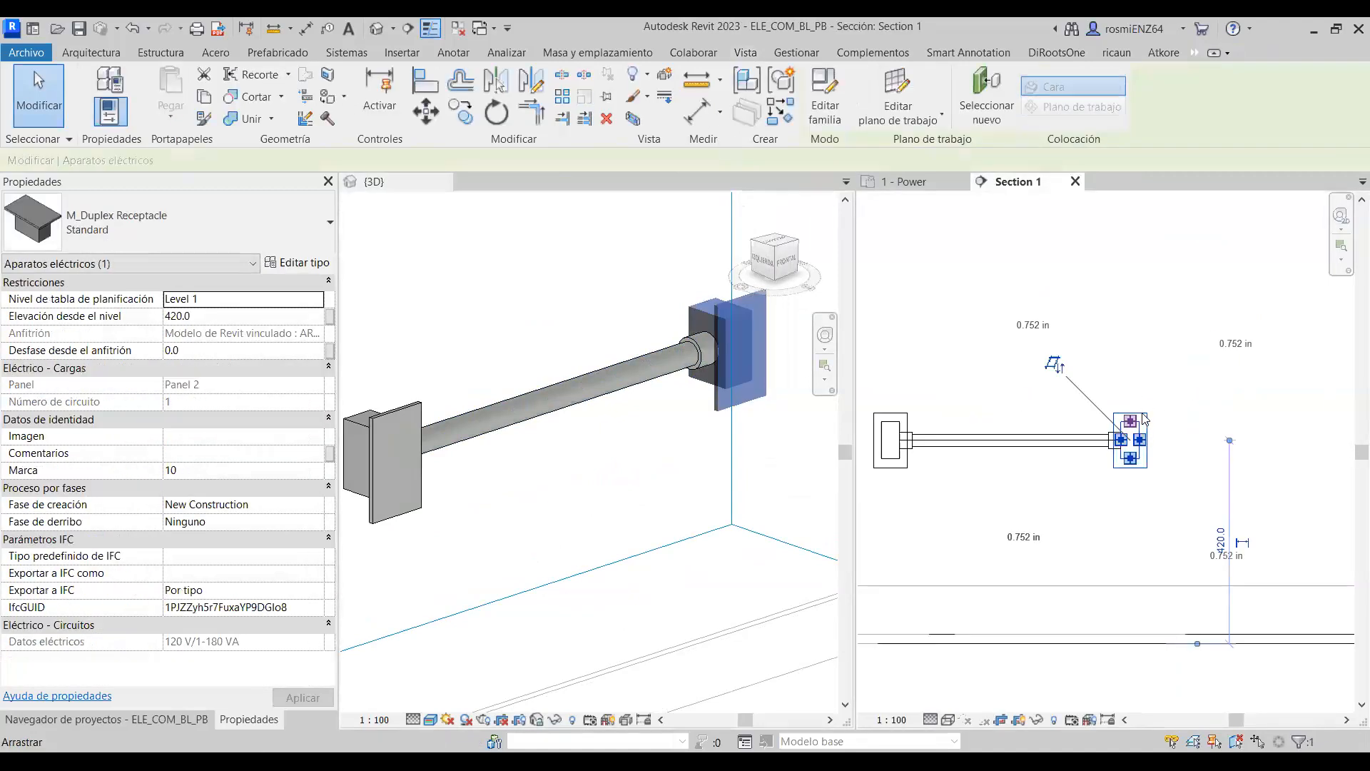
left_click(236, 316)
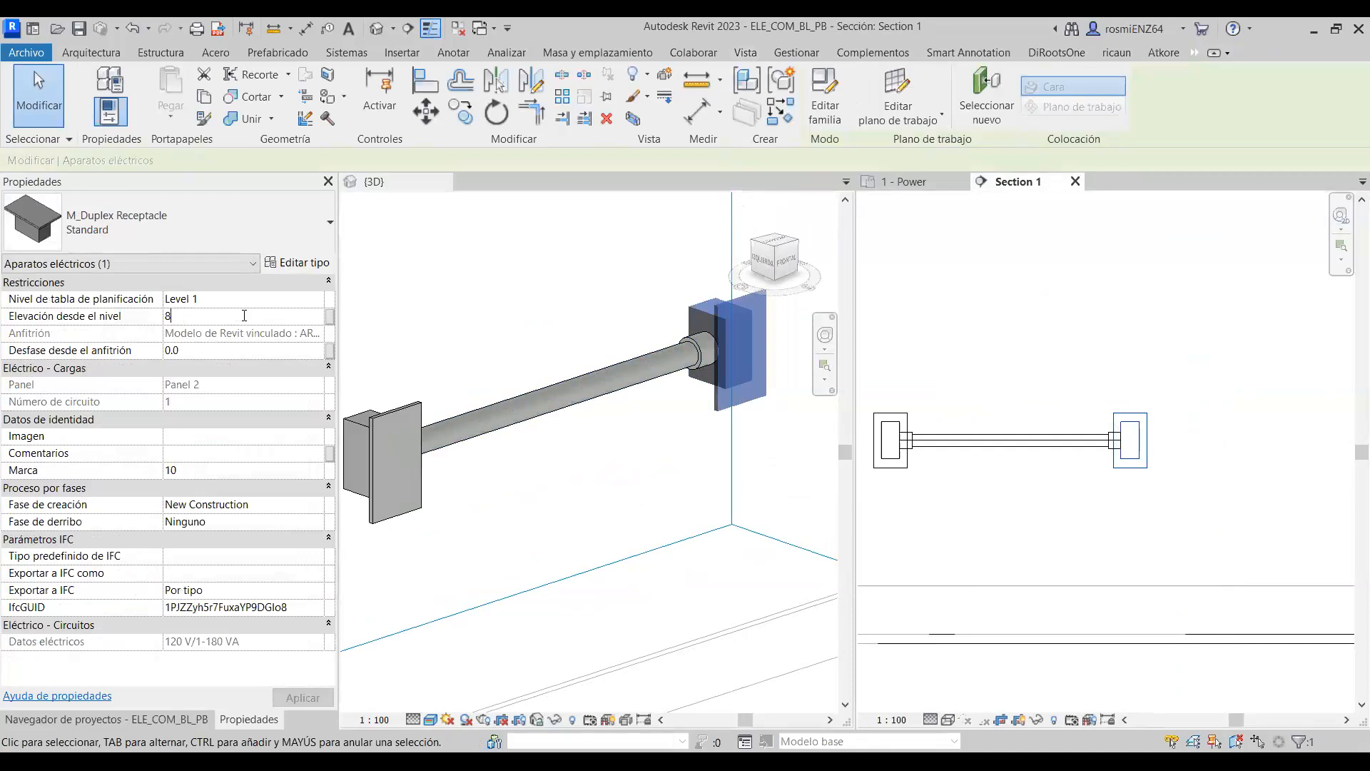
scroll(1107, 417, "down", 4)
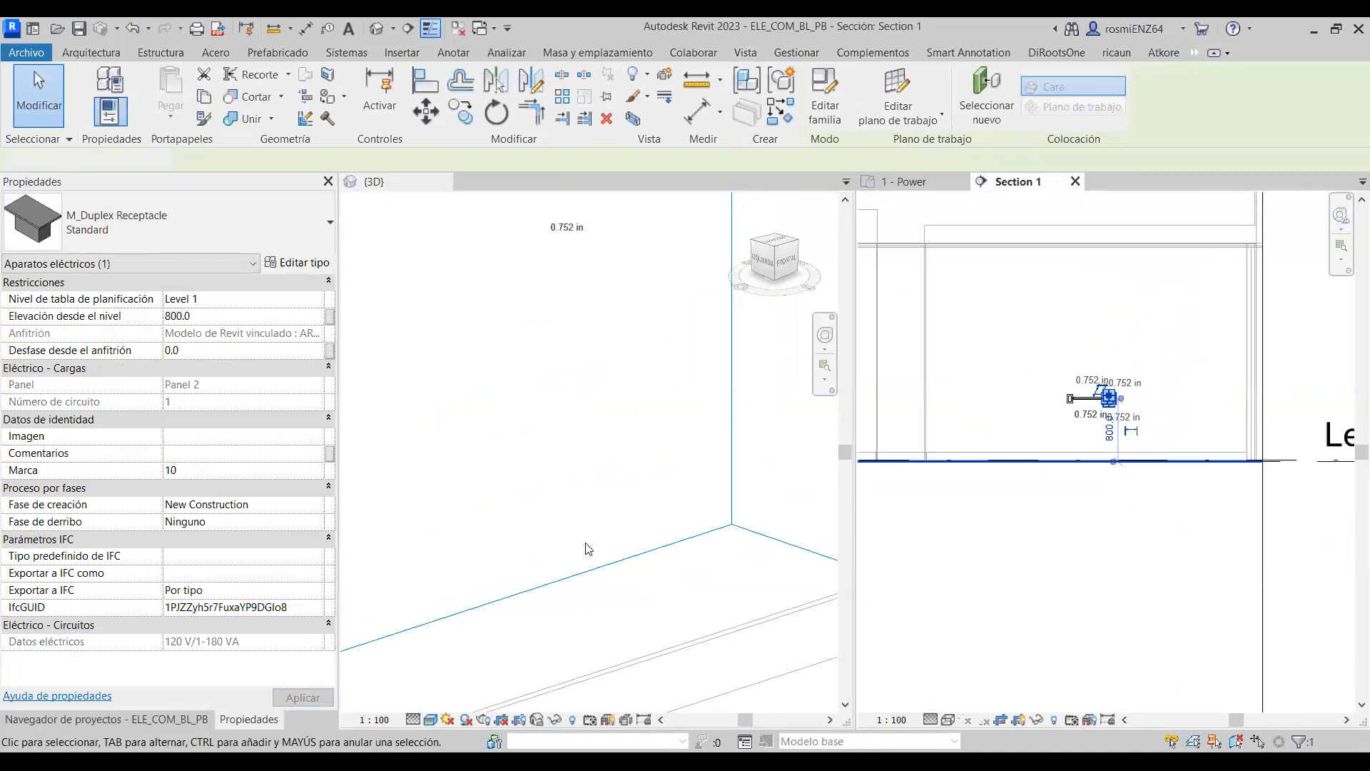
scroll(499, 442, "up", 4)
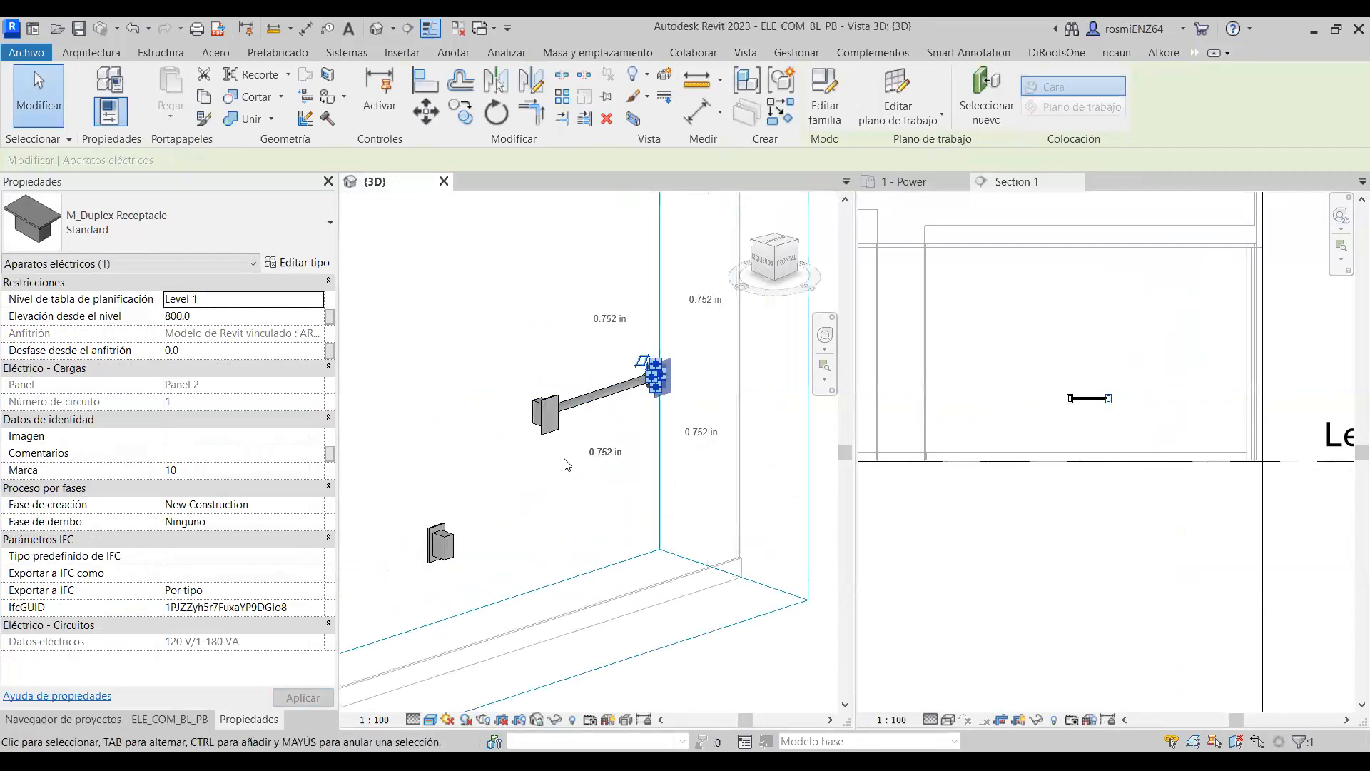
scroll(1117, 412, "up", 2)
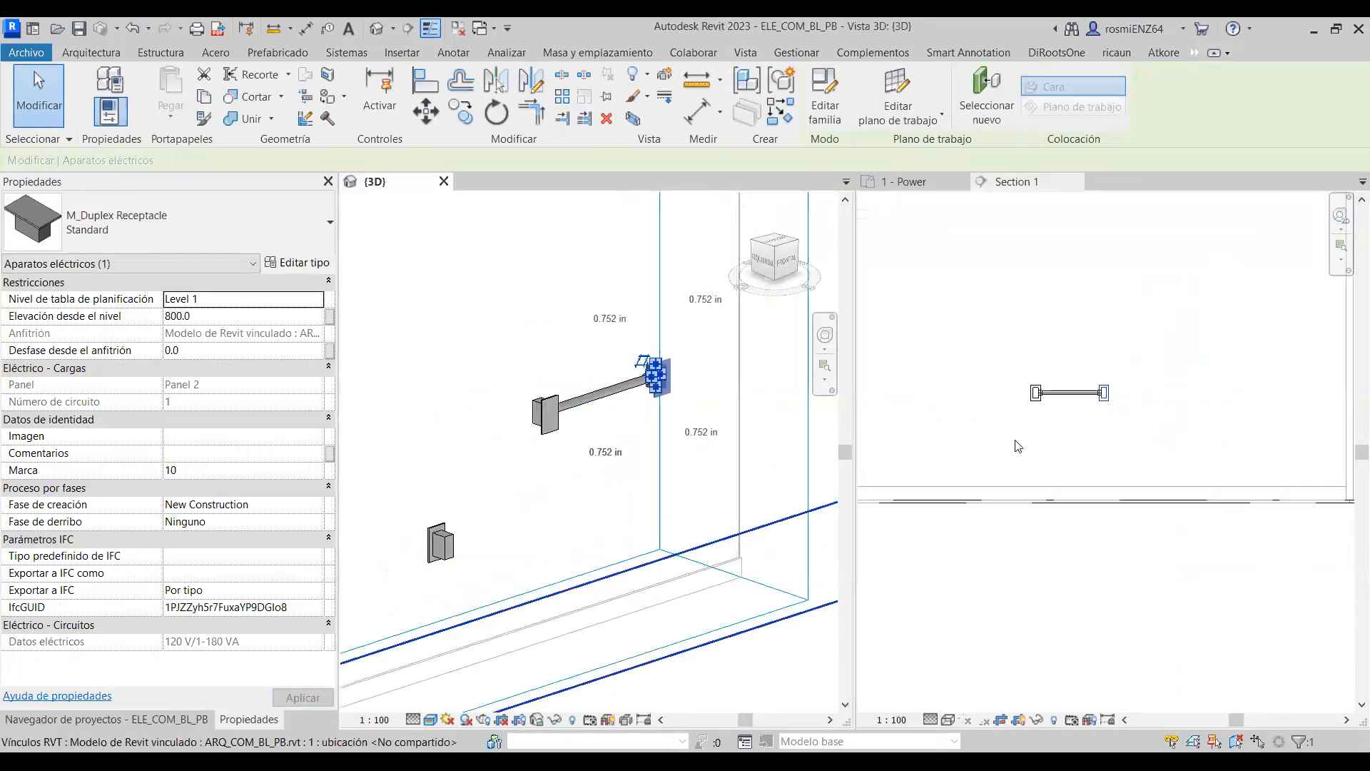
Undo the right receptacle's elevation change and the conduit between the two receptacles.
left_click(1130, 419)
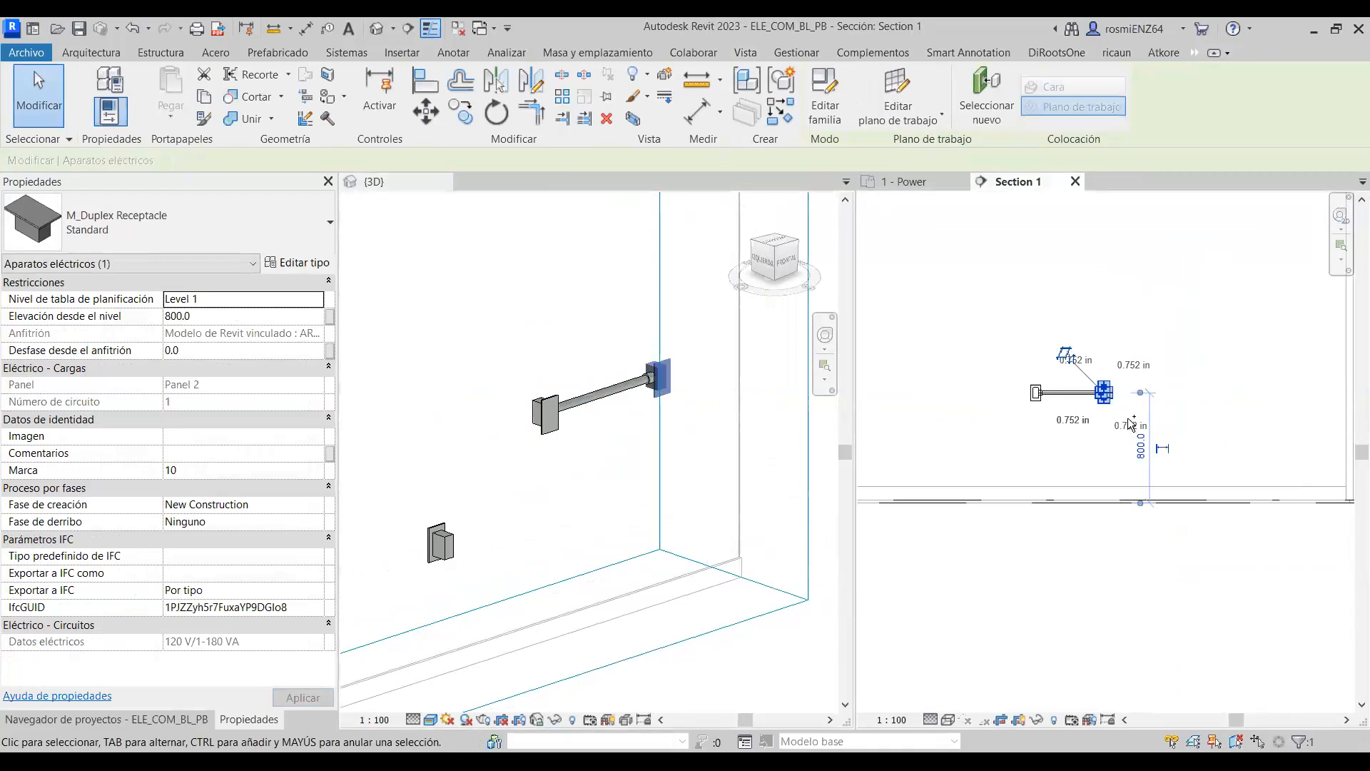
key("ctrl+z")
key("ctrl+z")
scroll(1130, 419, "up", 4)
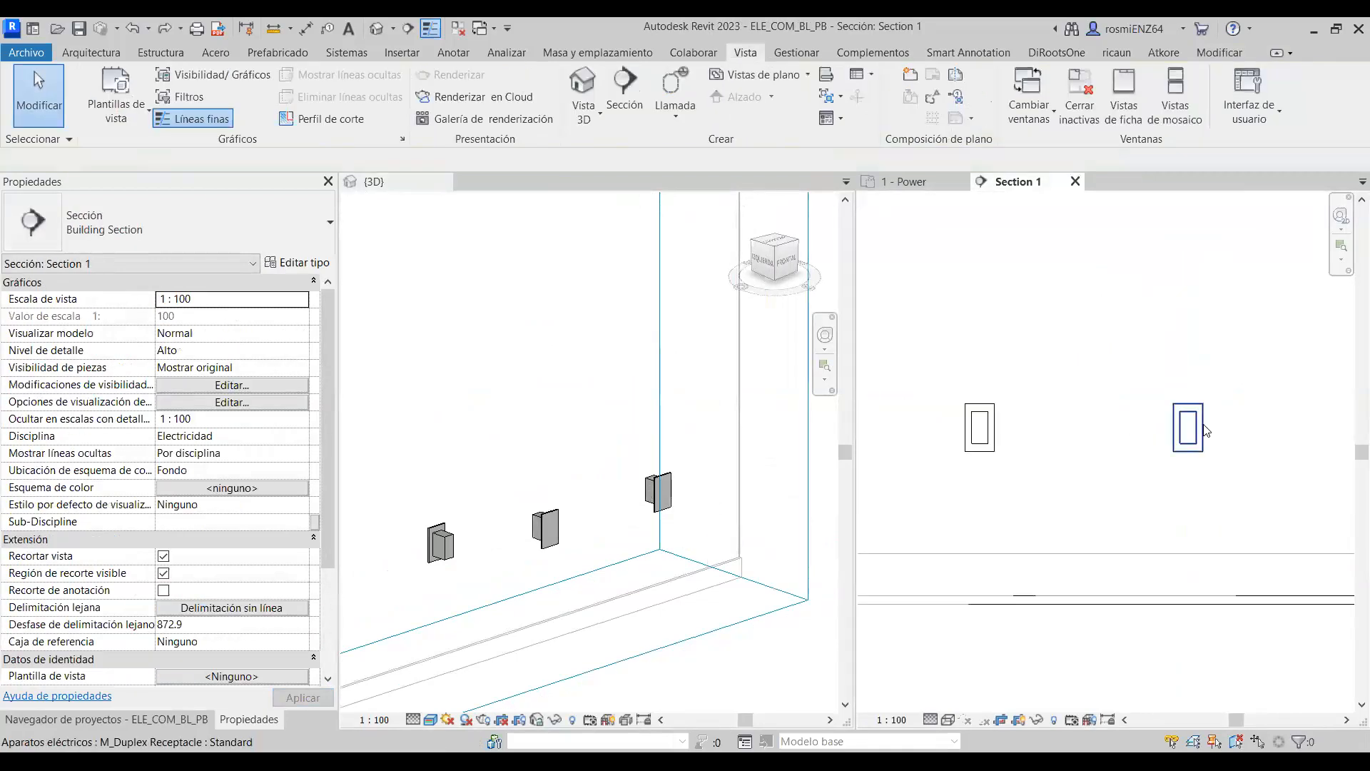
Set the unconnected right receptacle's elevation from level to 800 mm.
left_click(658, 491)
left_click(296, 316)
type("800")
key("Return")
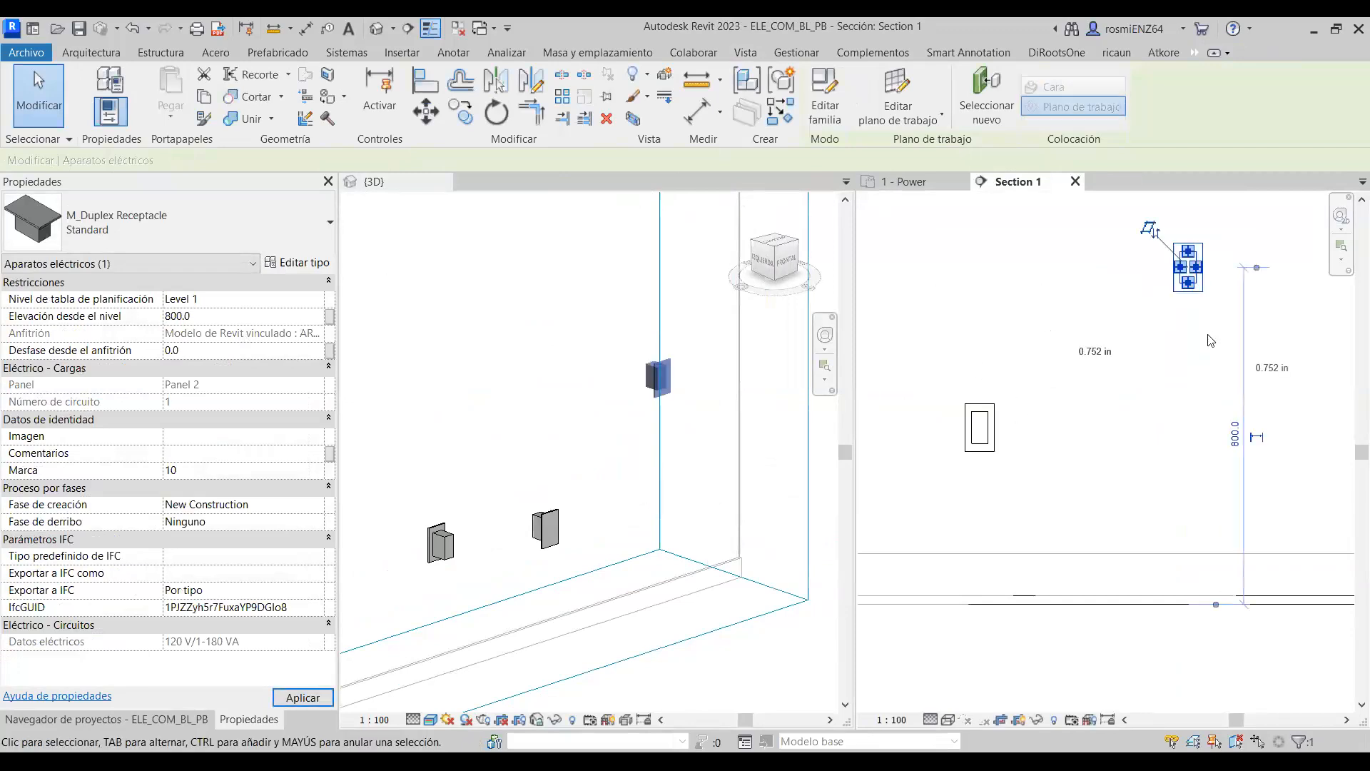
Draw a horizontal 1.000 in EMT conduit at 800.0 mm elevation from the raised receptacle's connector to above the lower receptacle.
left_click(1169, 269)
left_click(1177, 277)
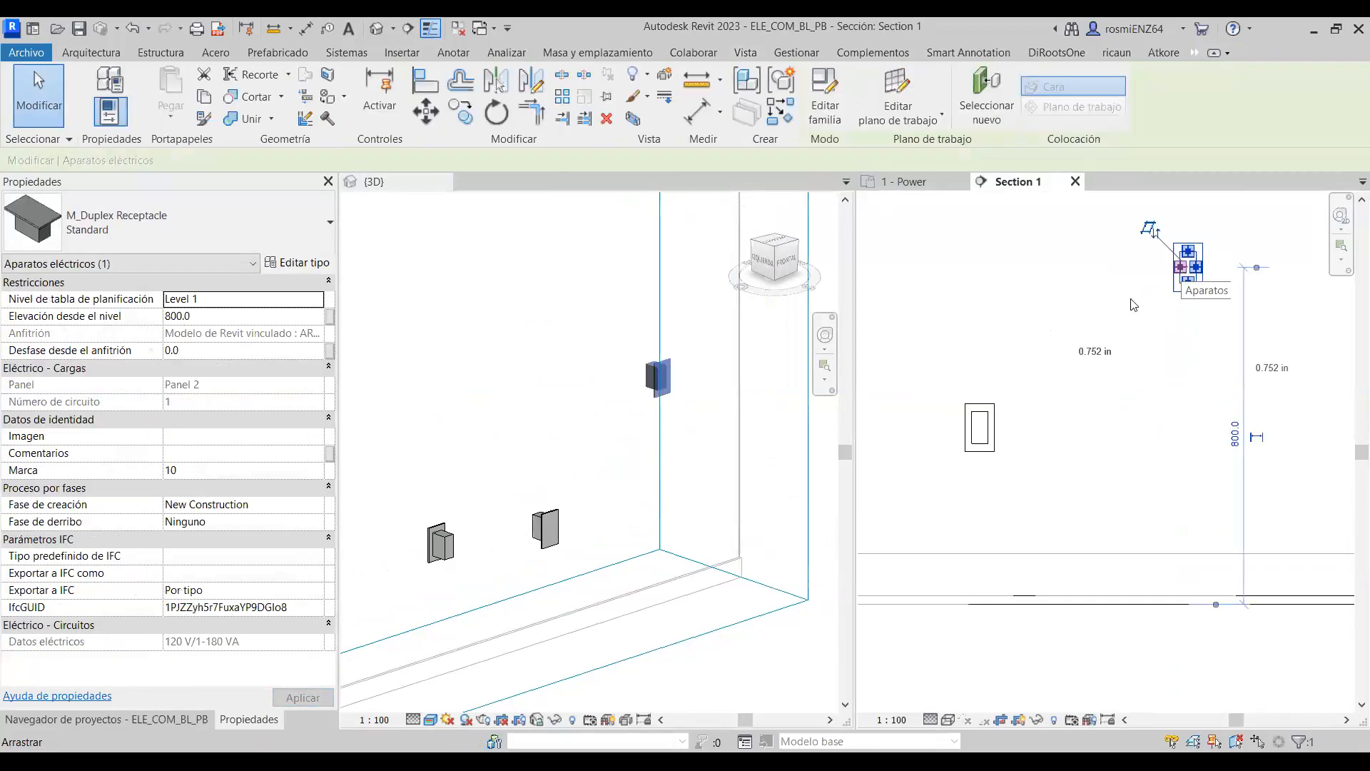
key("c")
key("n")
left_click(714, 485)
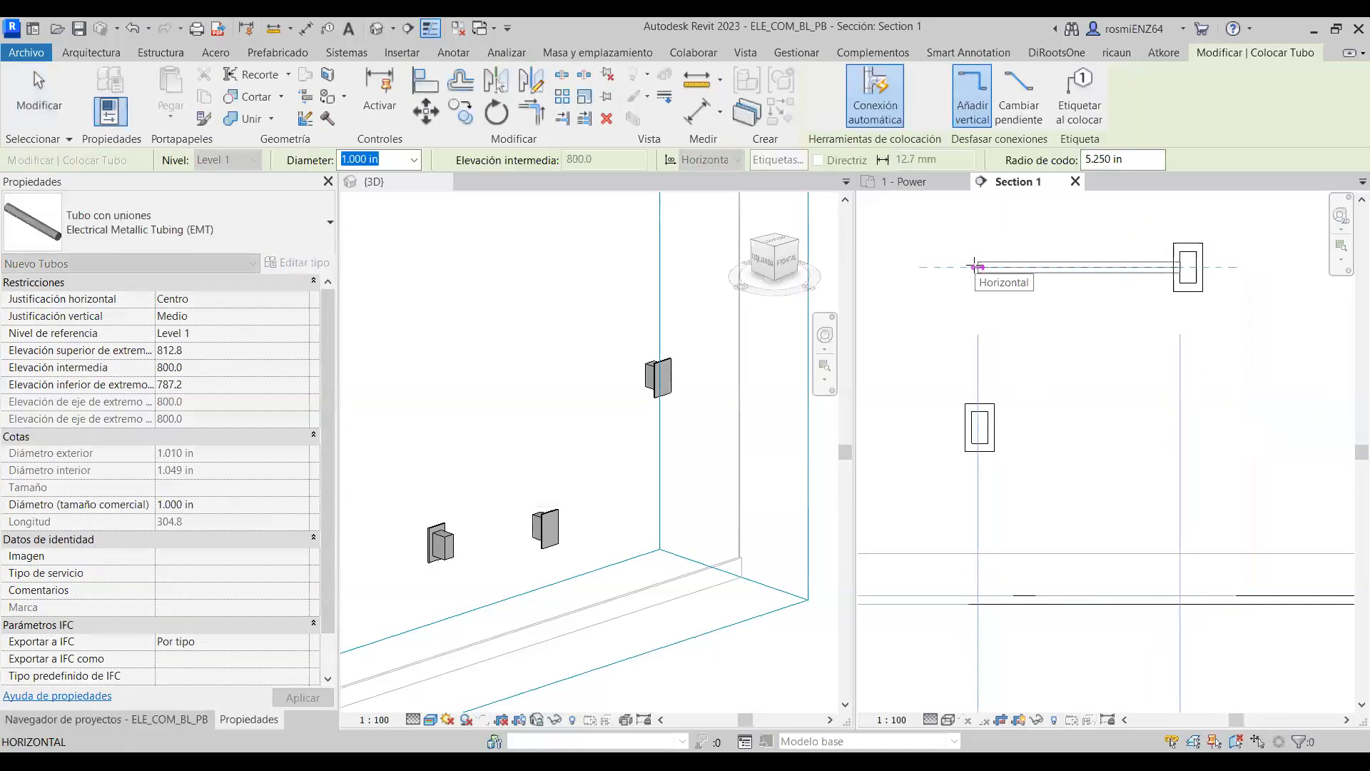
Draw a 1-inch EMT conduit horizontally from the upper receptacle and another vertically from the lower one, joining them with an elbow.
left_click(975, 266)
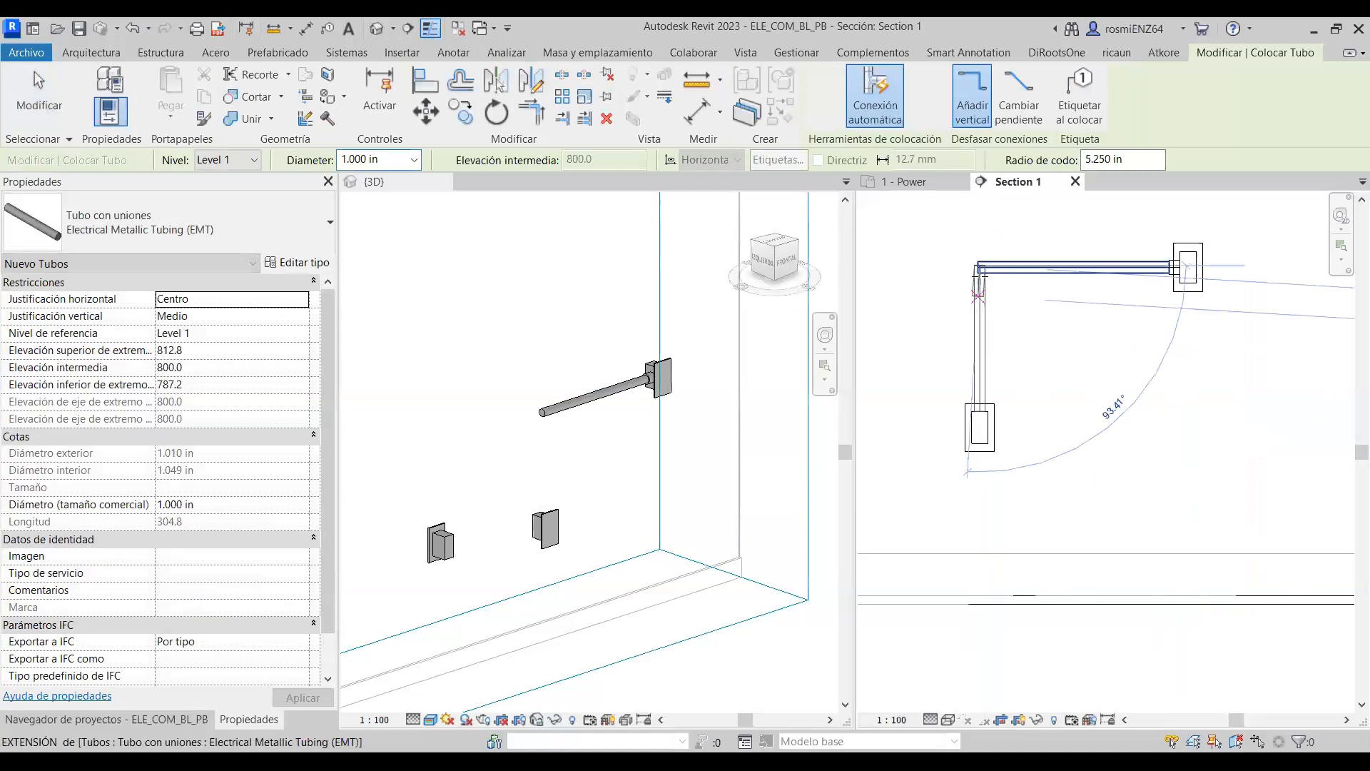
left_click(981, 290)
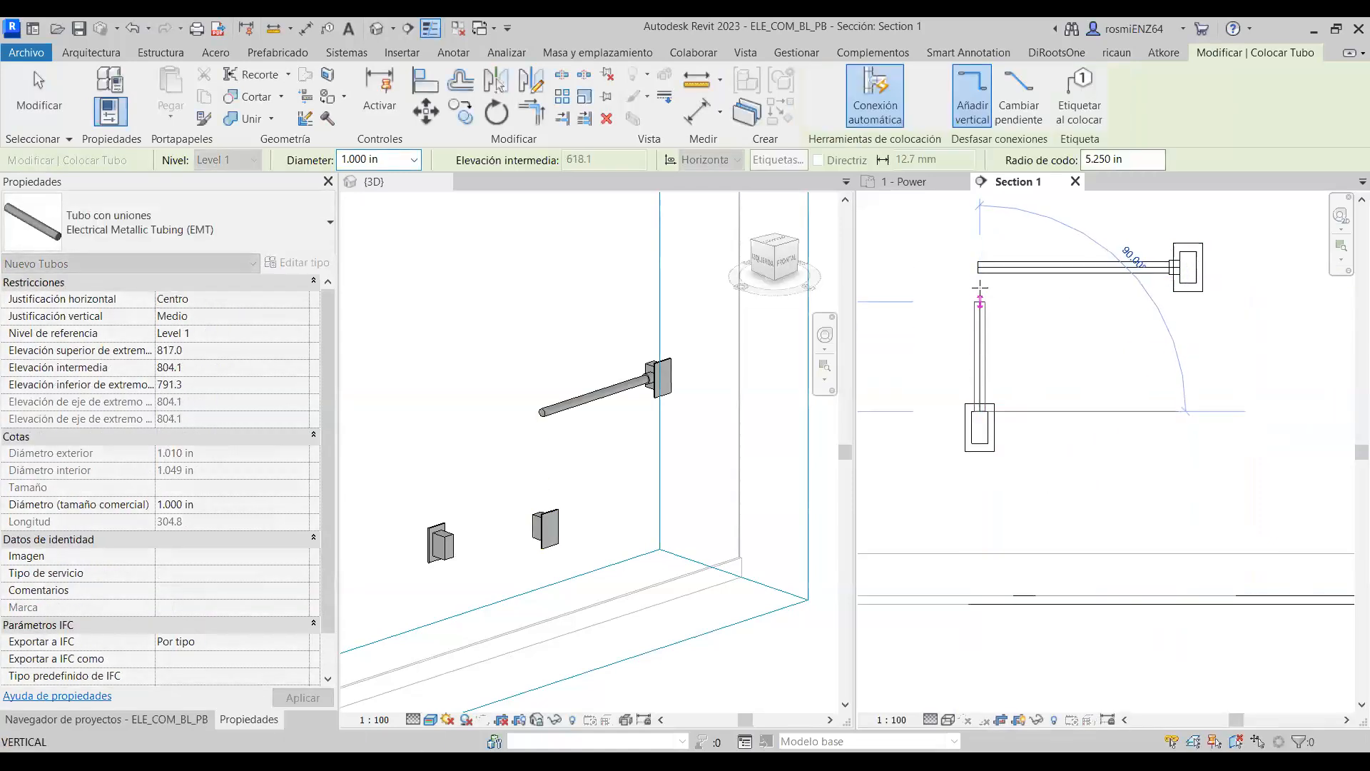
left_click(980, 310)
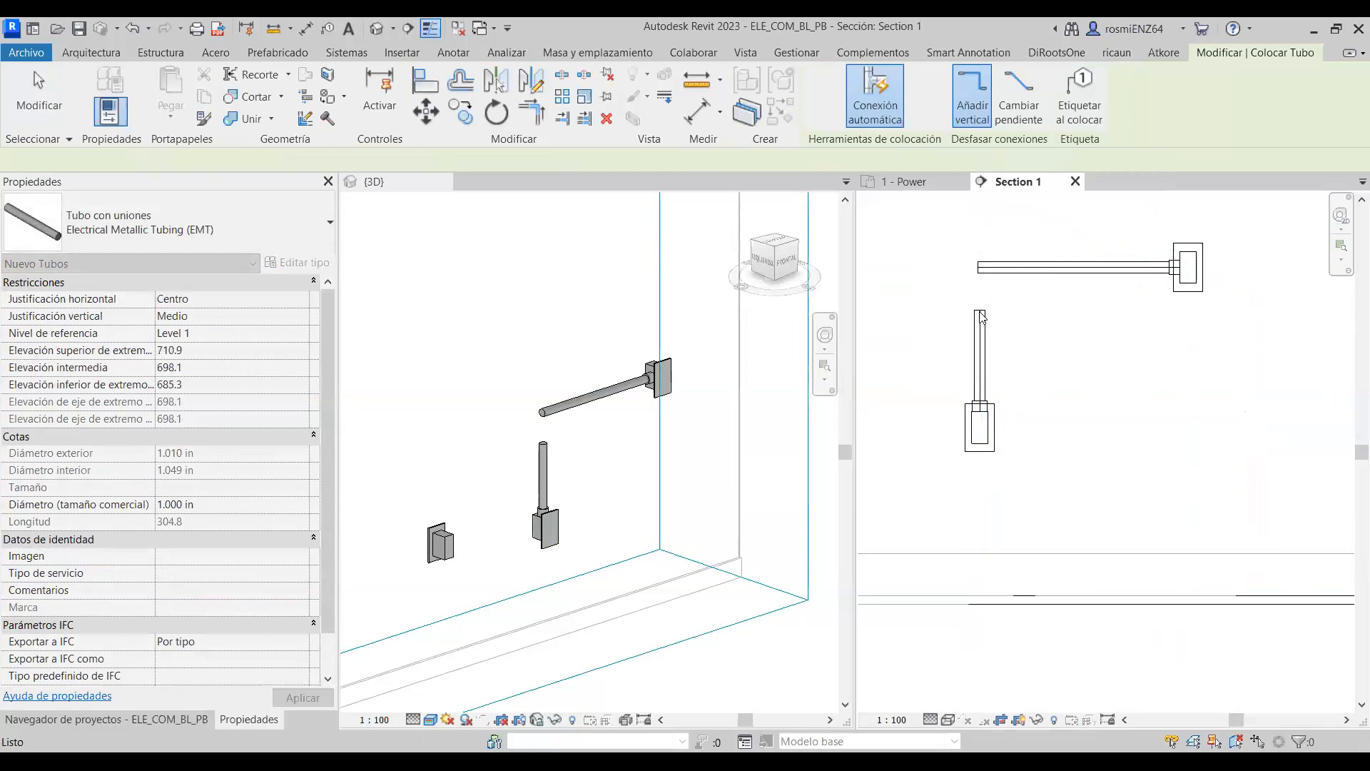
key("Escape")
key("Escape")
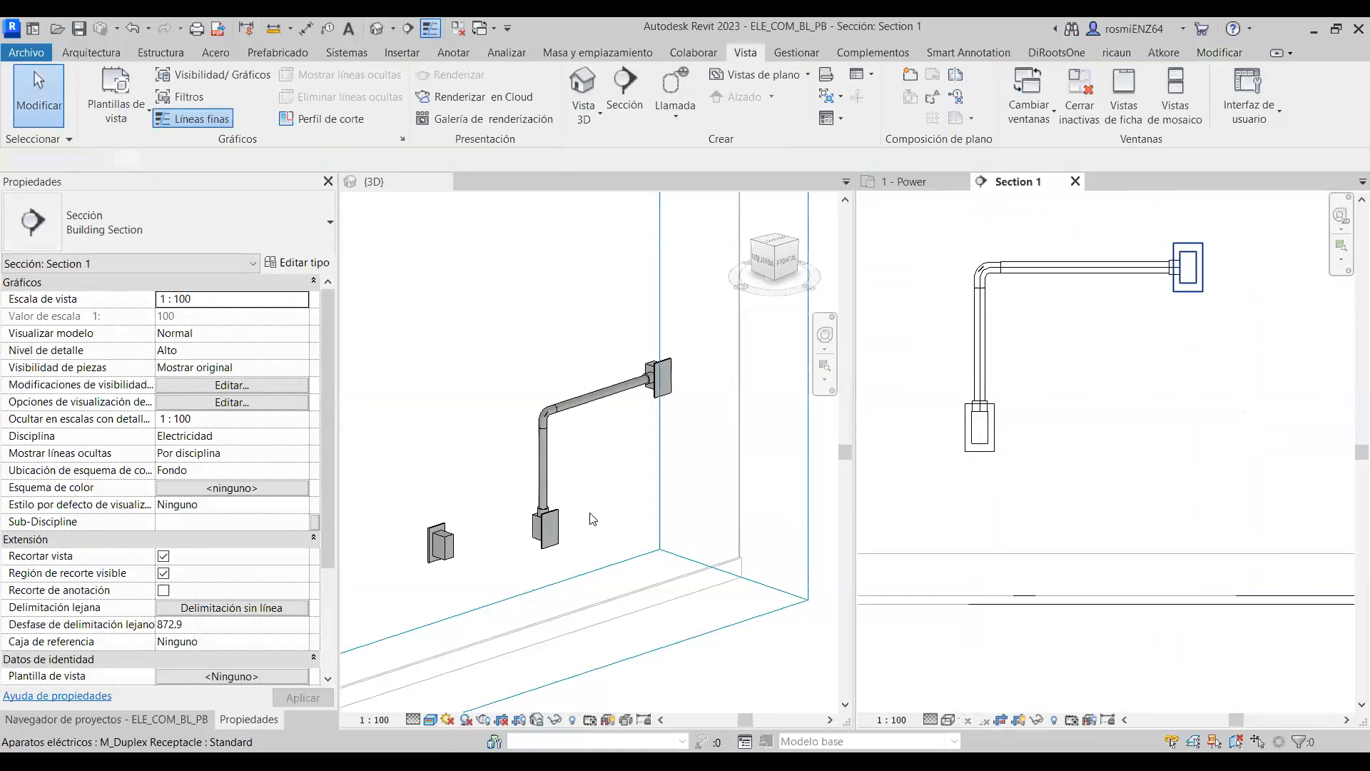
Set the upper receptacle's elevation from level to 1500 mm.
left_click(659, 379)
left_click(260, 318)
type("1500")
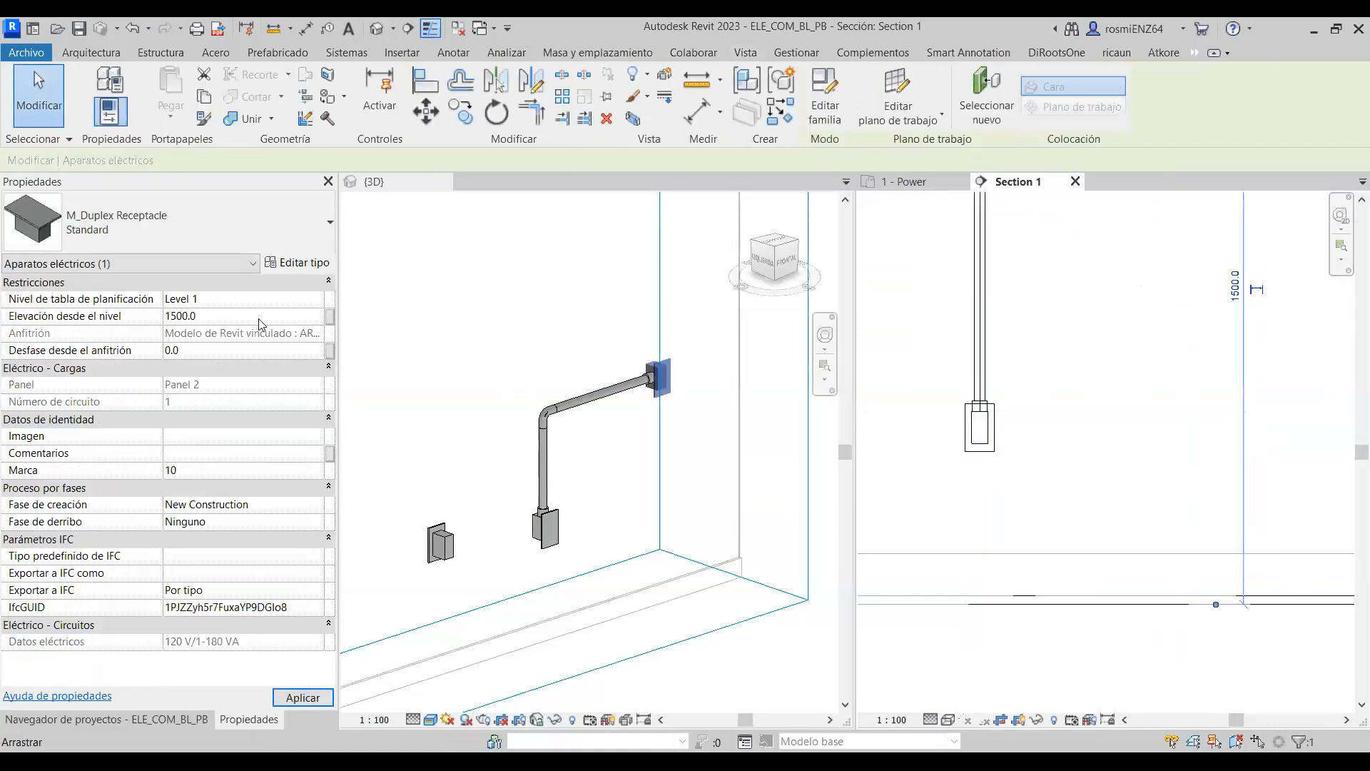
scroll(510, 415, "down", 4)
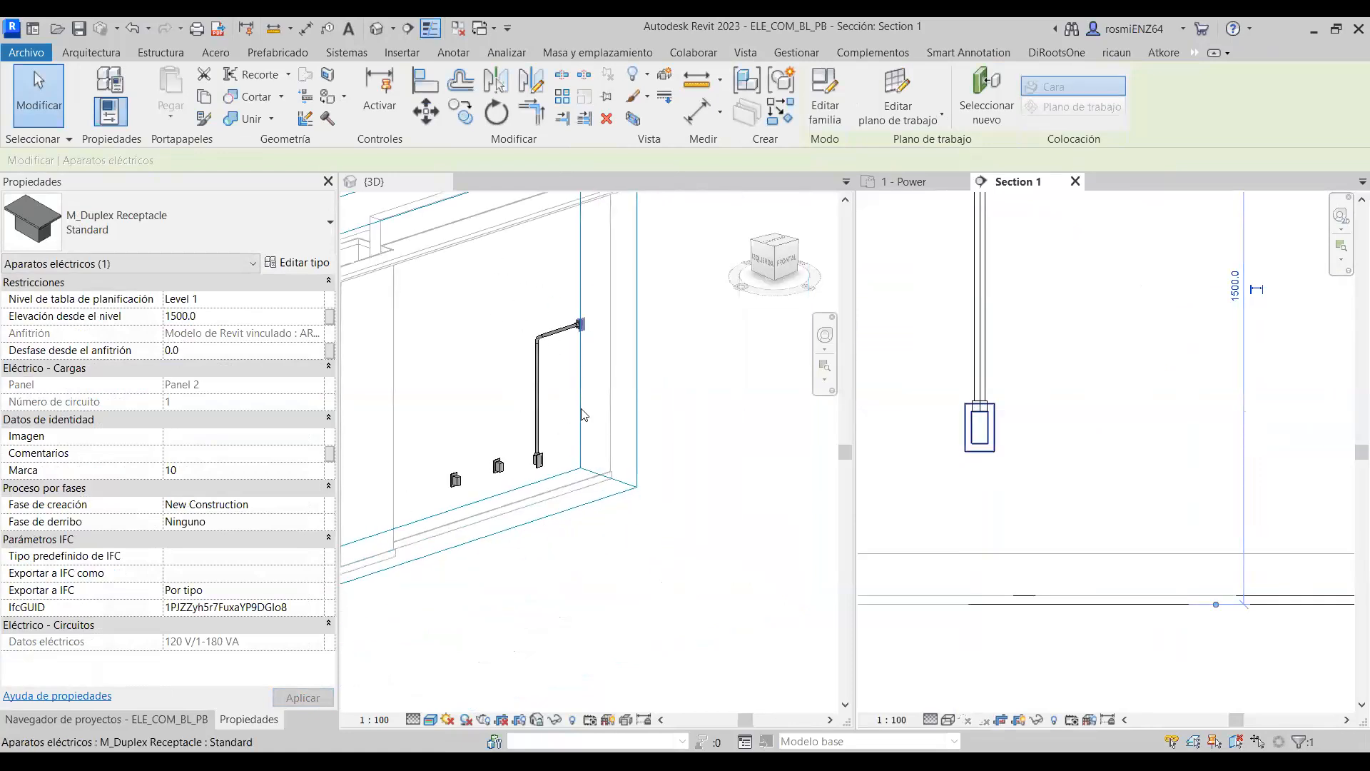
left_click(876, 578)
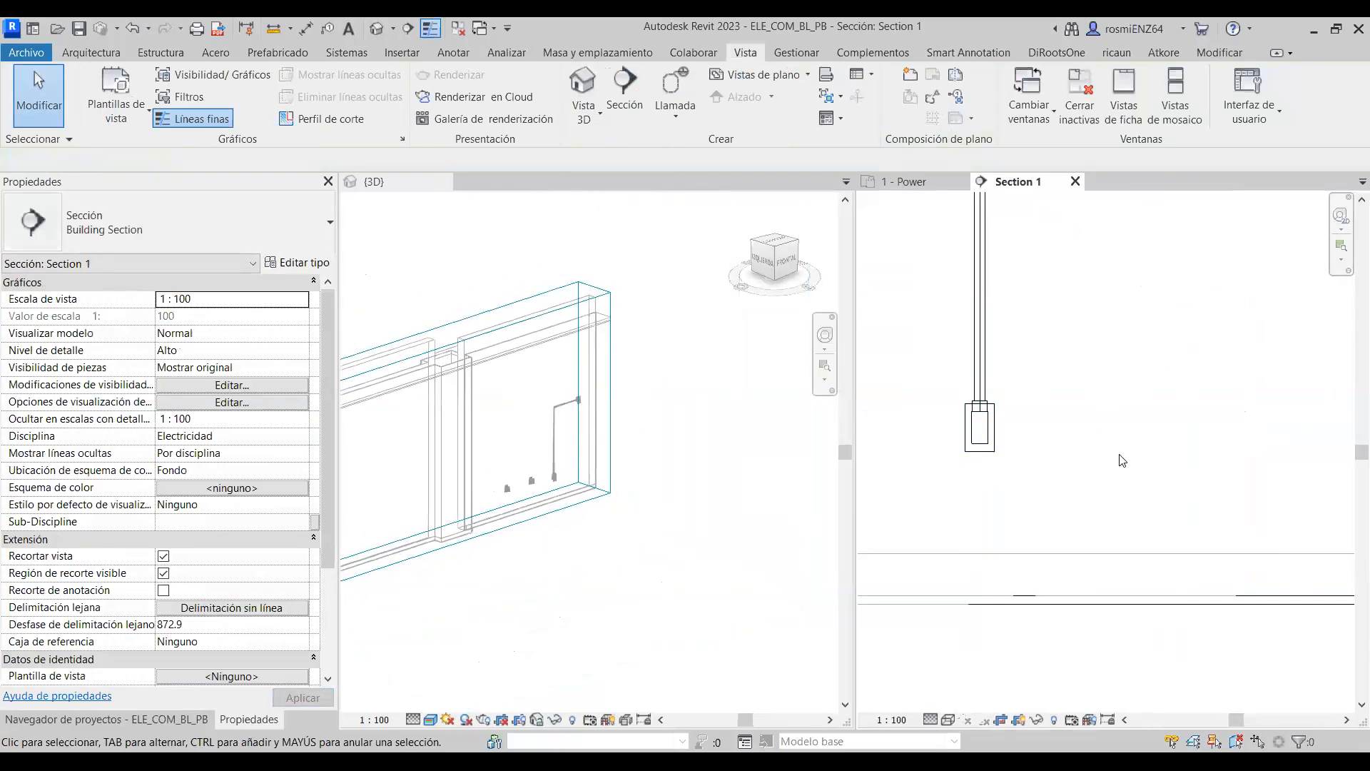
scroll(920, 567, "down", 2)
scroll(1014, 510, "up", 3)
scroll(1020, 456, "down", 3)
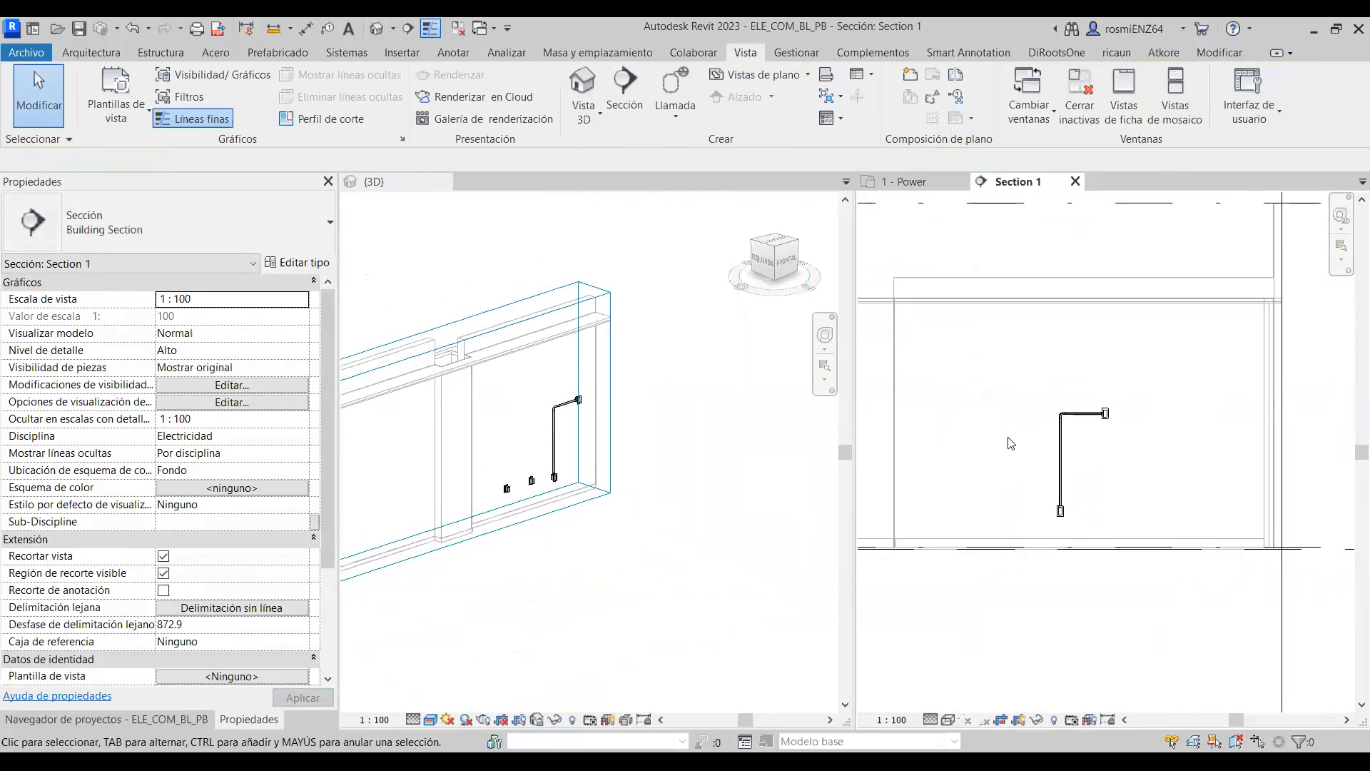
scroll(1013, 450, "up", 1)
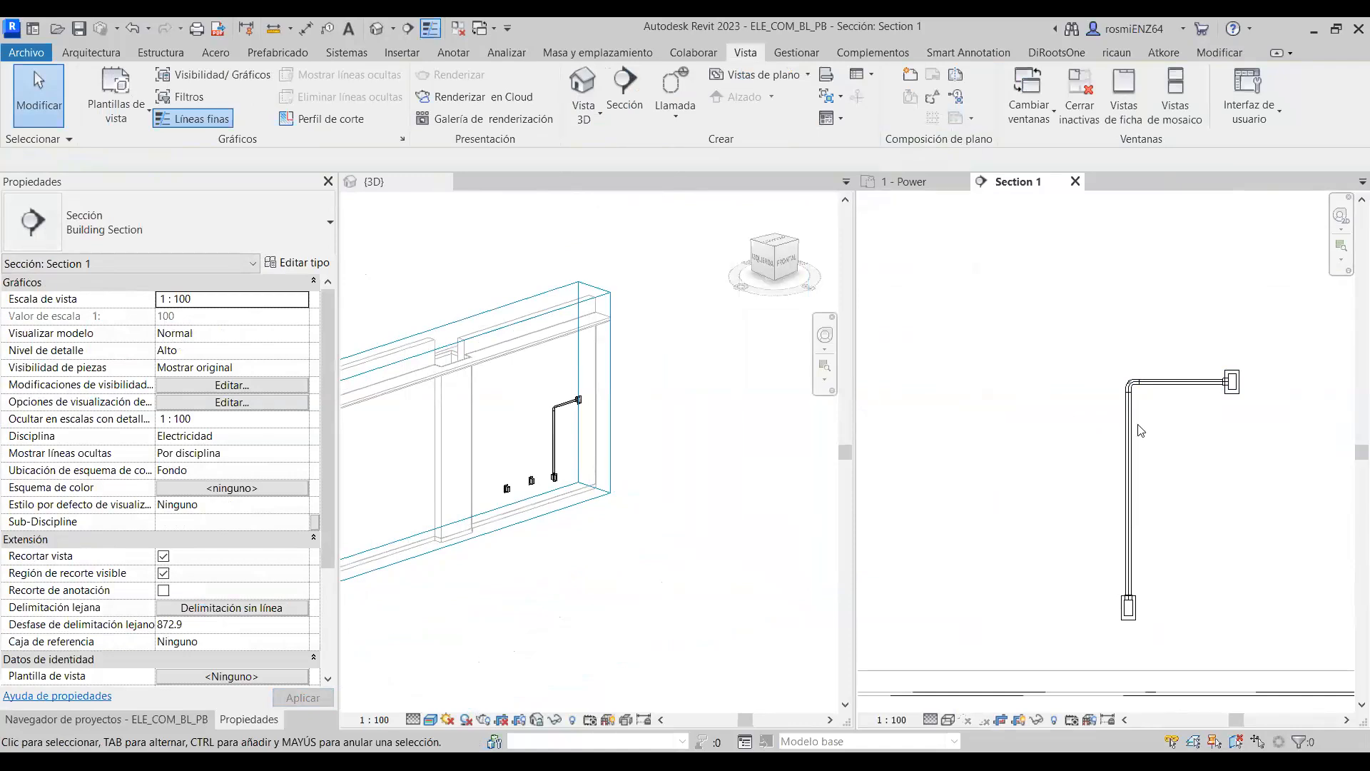
Move the upper receptacle down in the section view to an elevation of about 1040 mm.
left_click(1242, 402)
scroll(1242, 401, "up", 1)
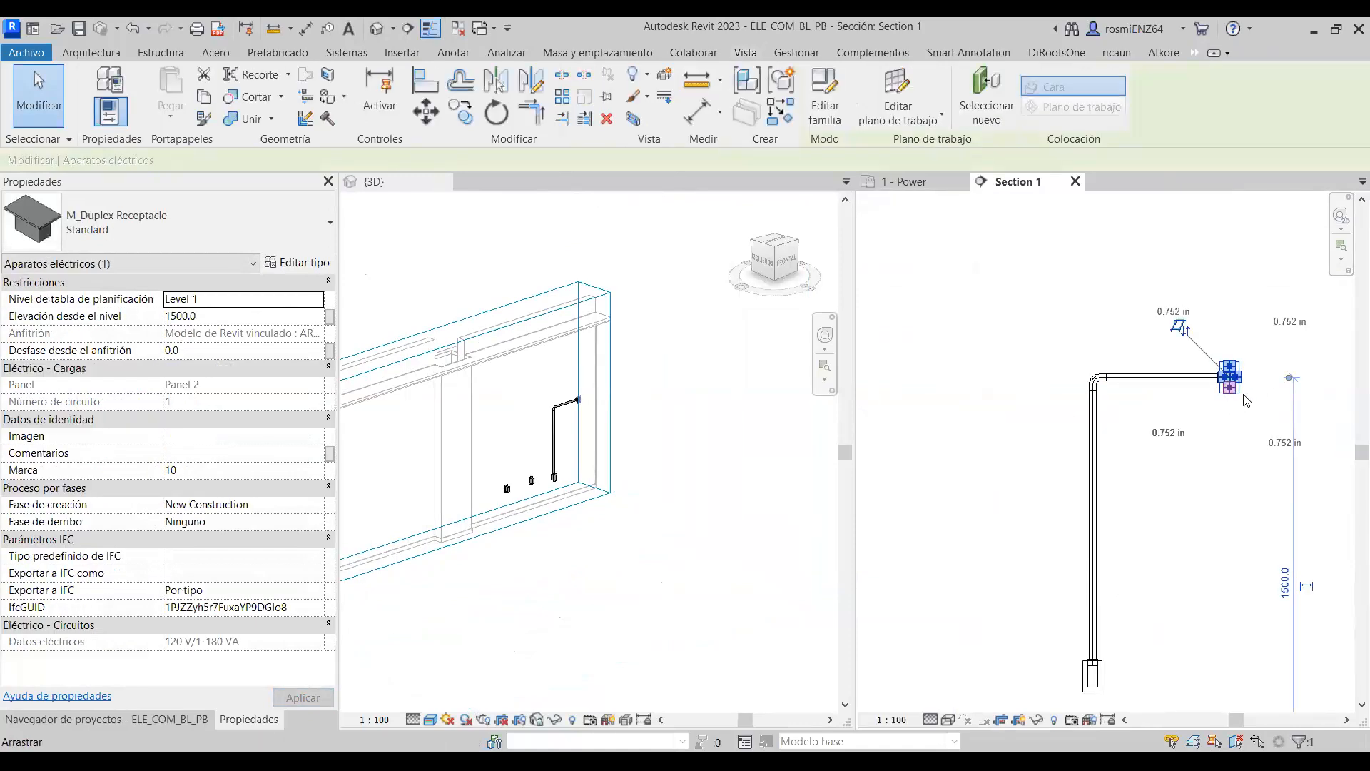
left_click_drag(1248, 401, 1263, 528)
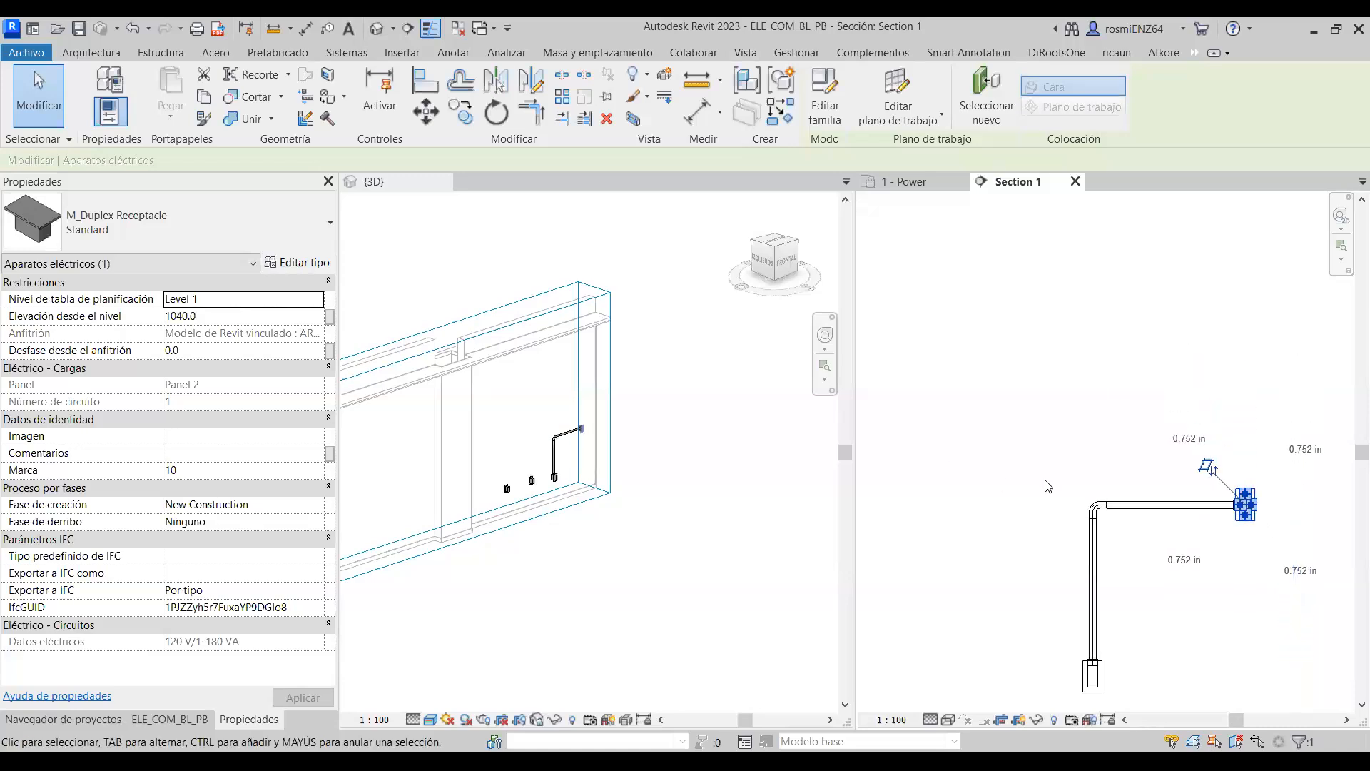
left_click(1019, 462)
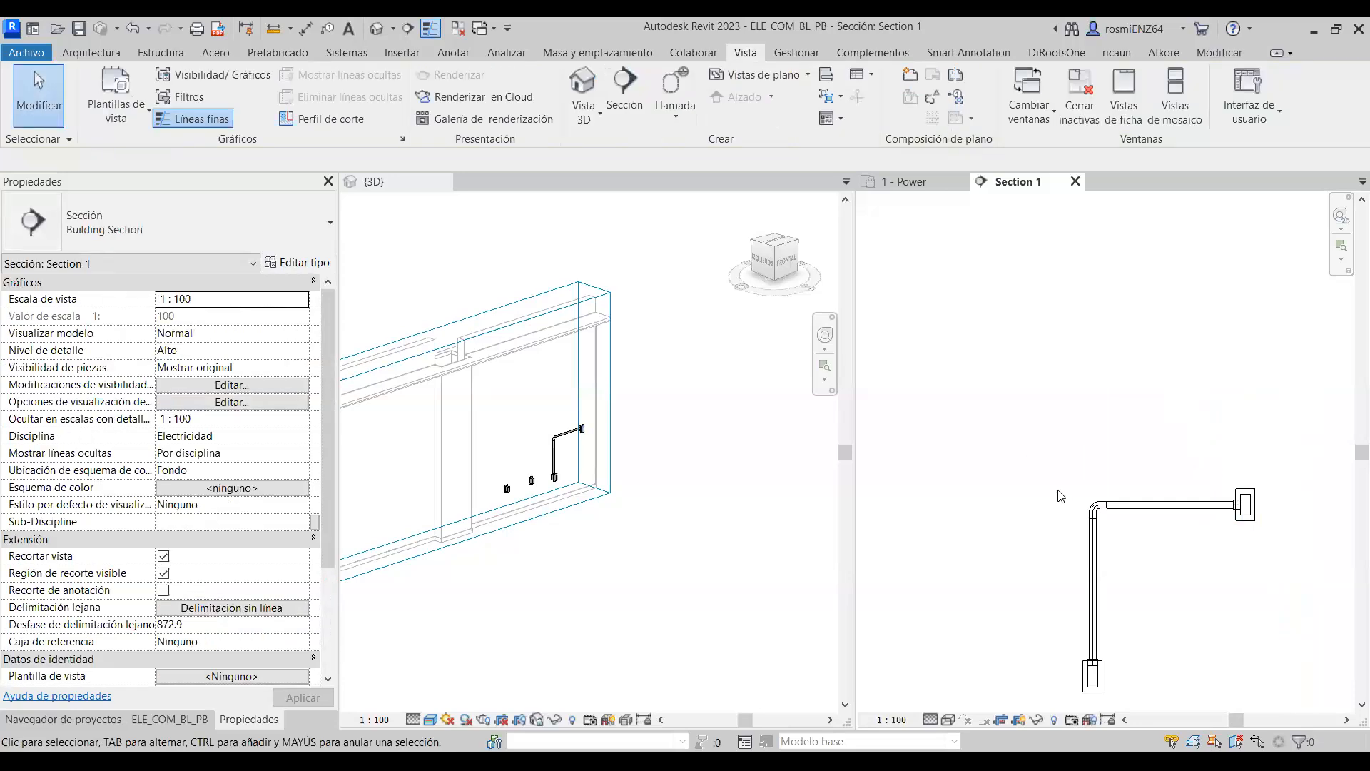
scroll(1116, 393, "down", 4)
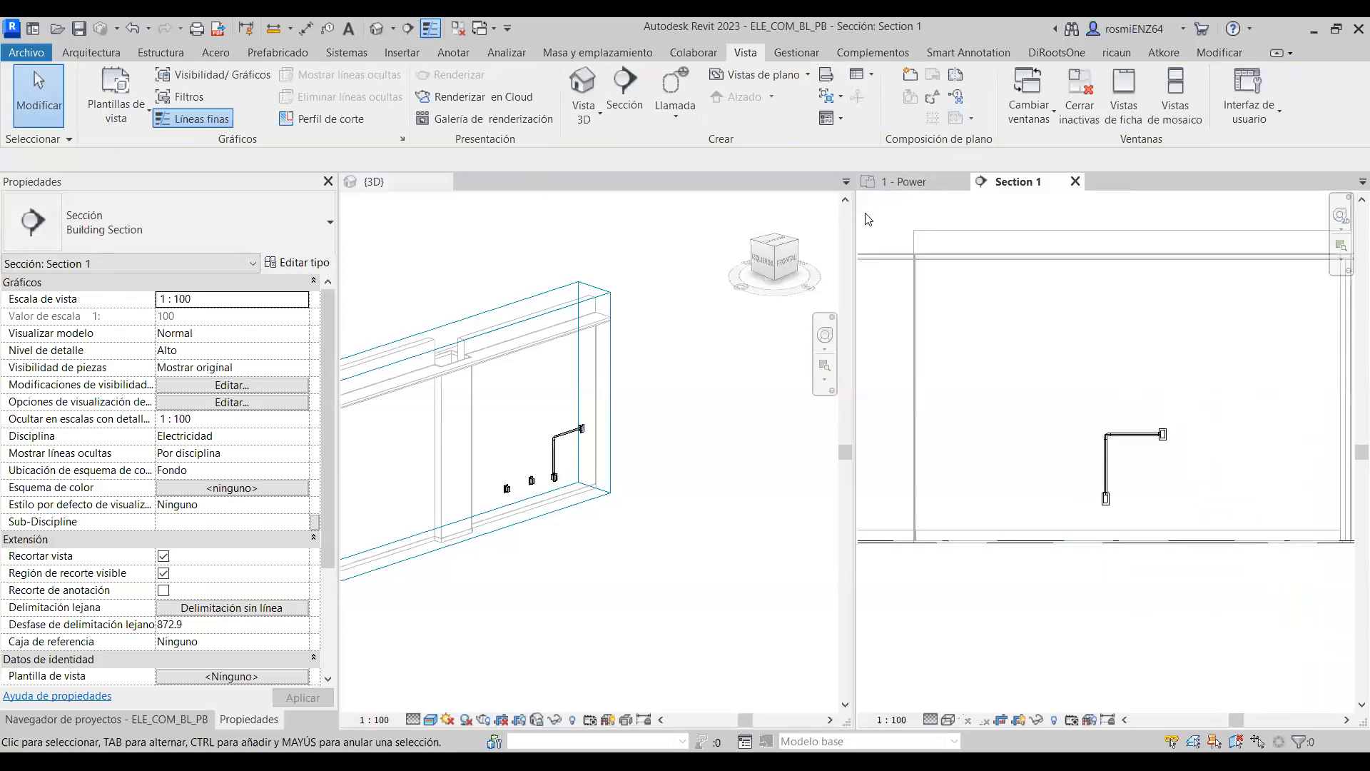
Locate the section line in the 1 - Power floor plan and open its section view.
left_click(903, 183)
scroll(991, 422, "up", 5)
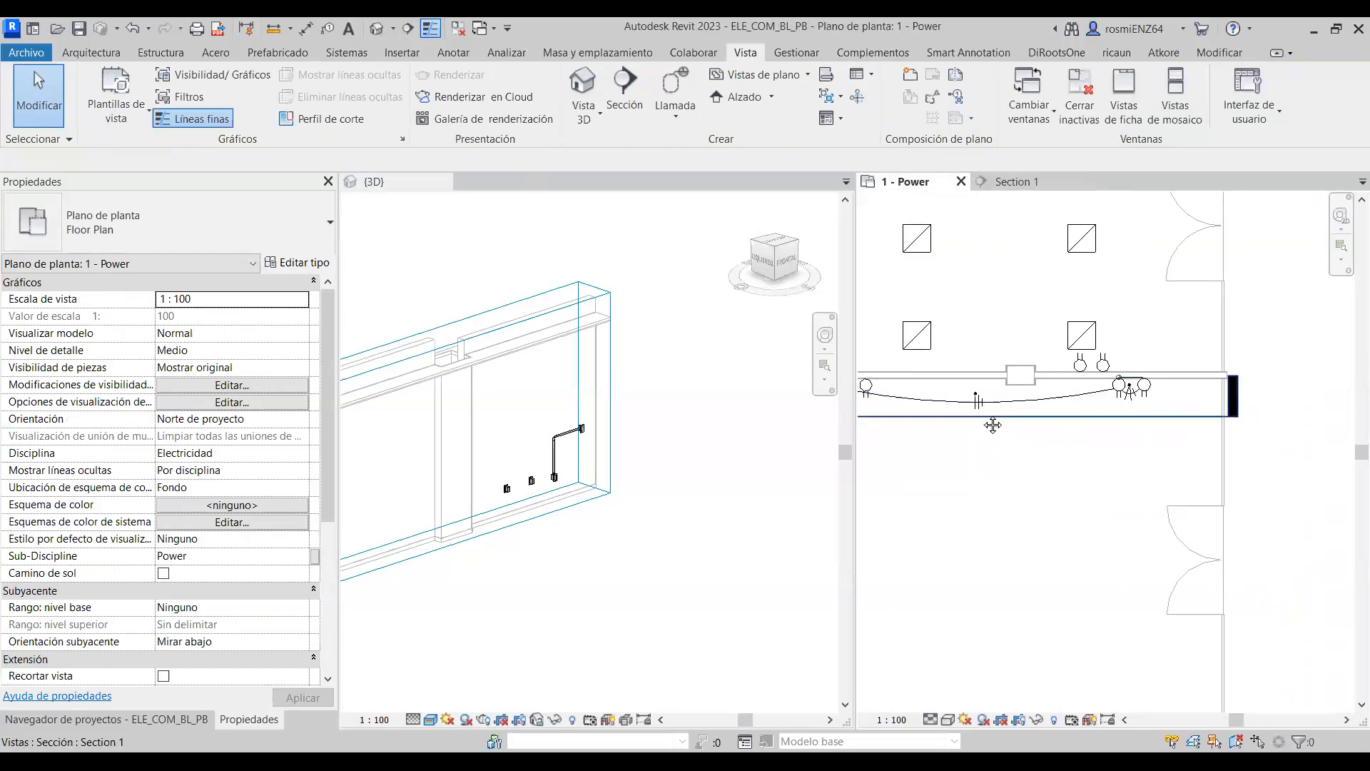
scroll(1259, 375, "up", 2)
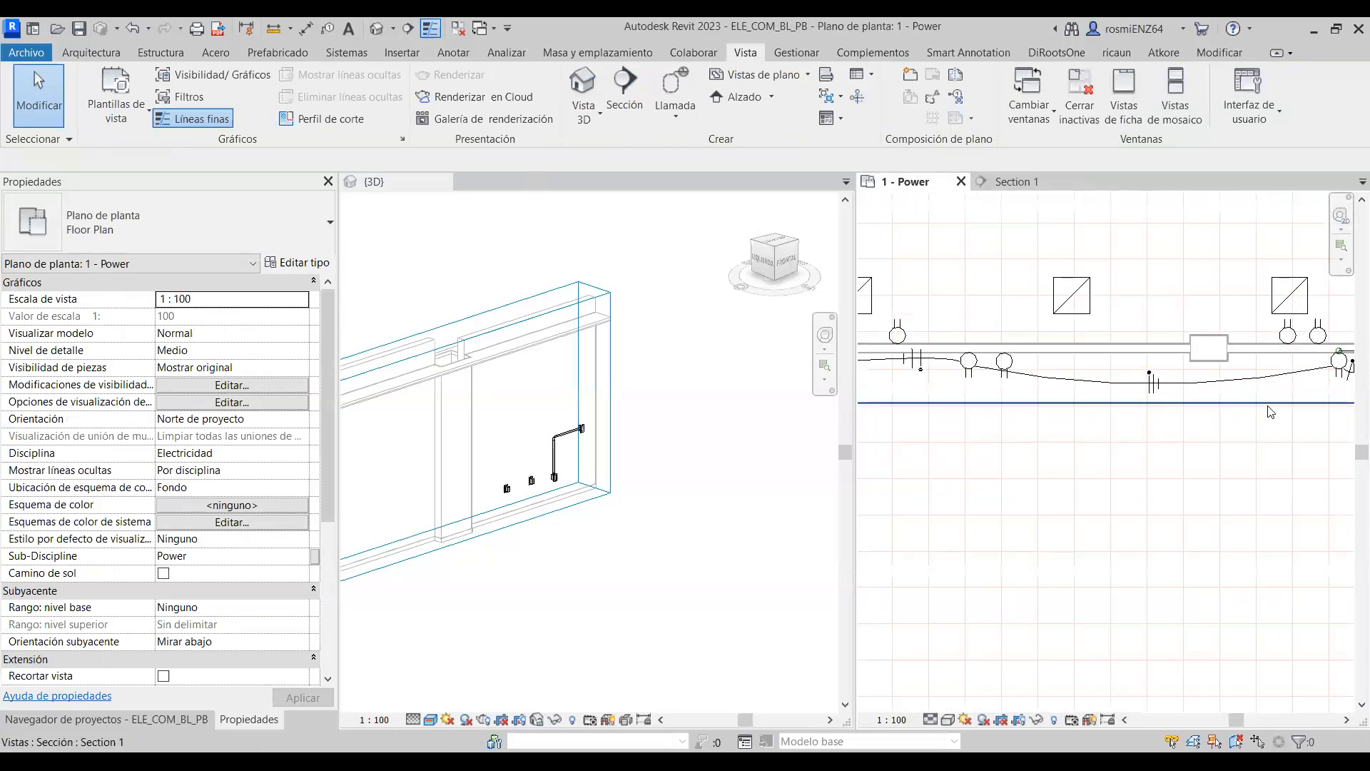
left_click(1270, 404)
right_click(1211, 392)
left_click(1205, 417)
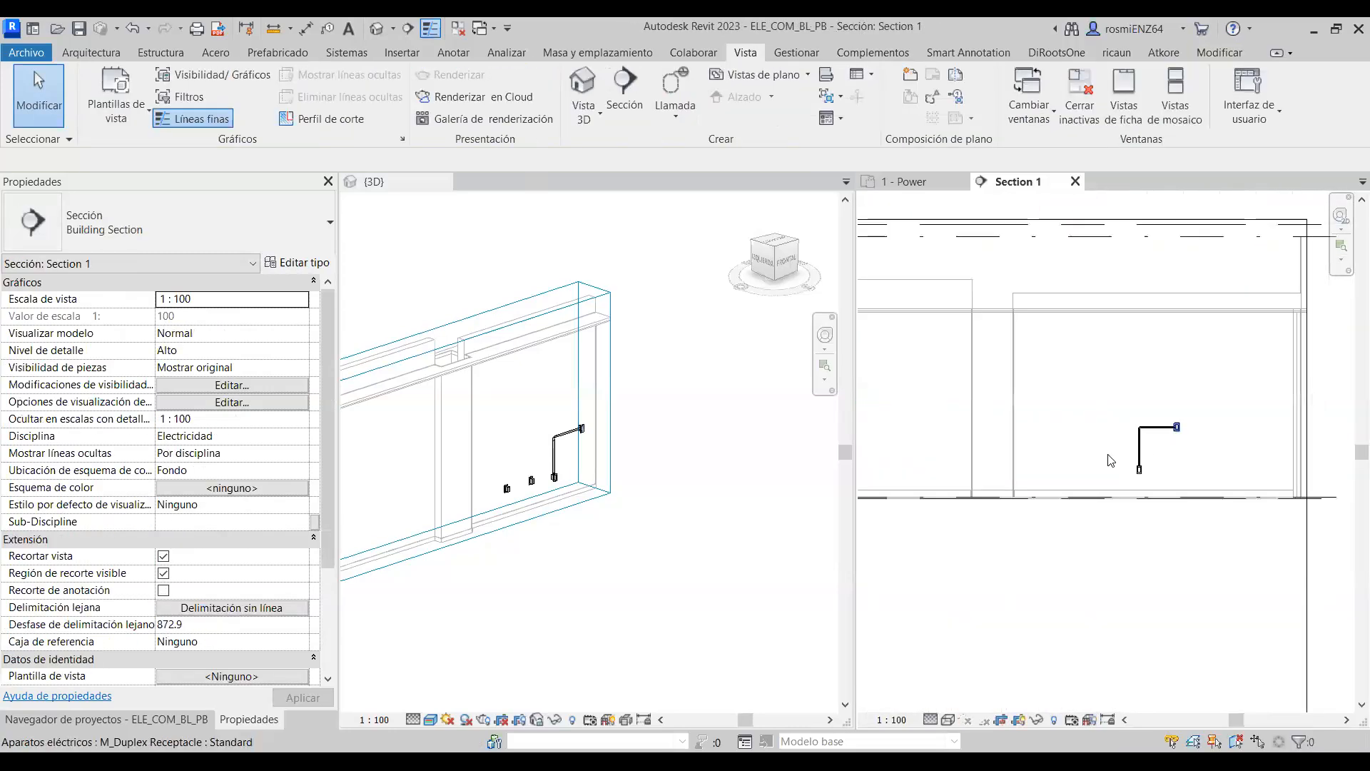
scroll(1247, 434, "up", 3)
scroll(1338, 450, "up", 2)
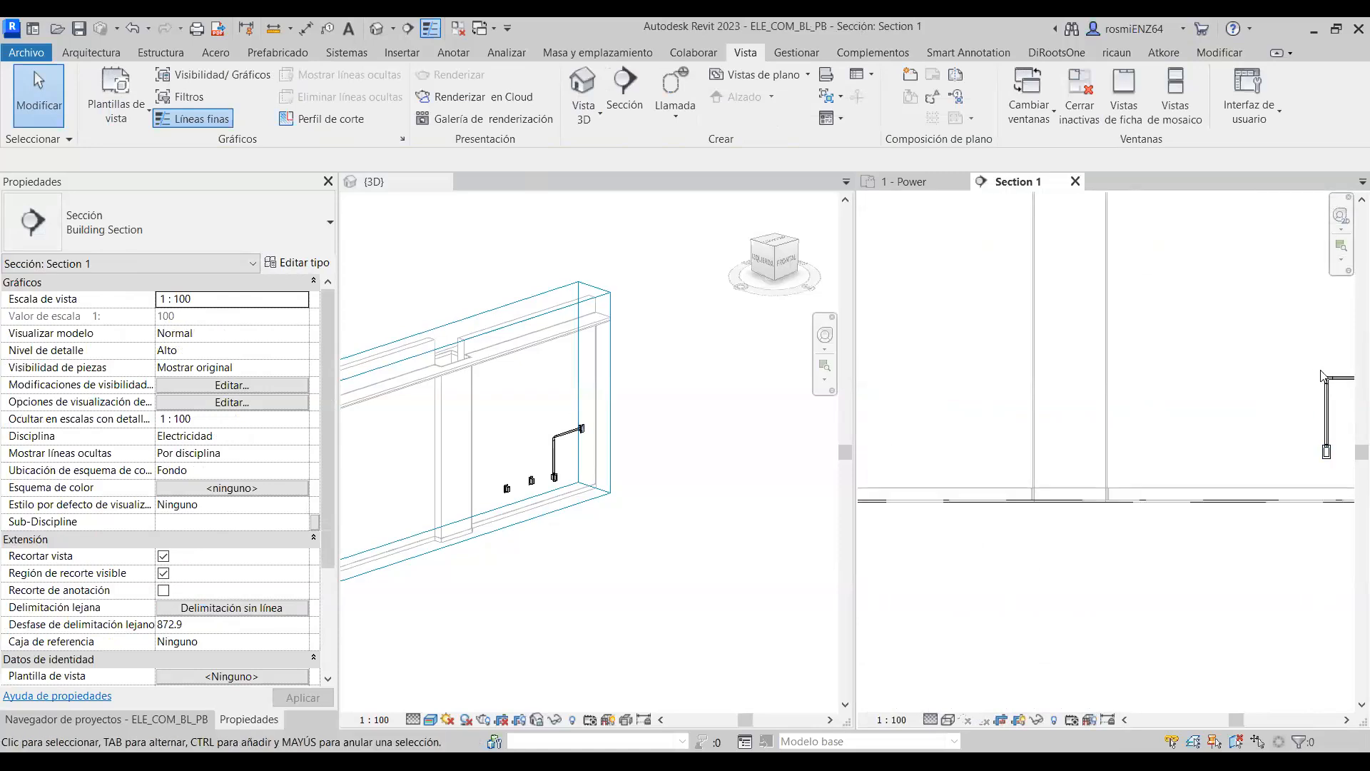
Convert the elbow between the two conduits into a tee junction box with a free connector facing up.
left_click(1328, 376)
middle_click_drag(1219, 363, 1047, 396)
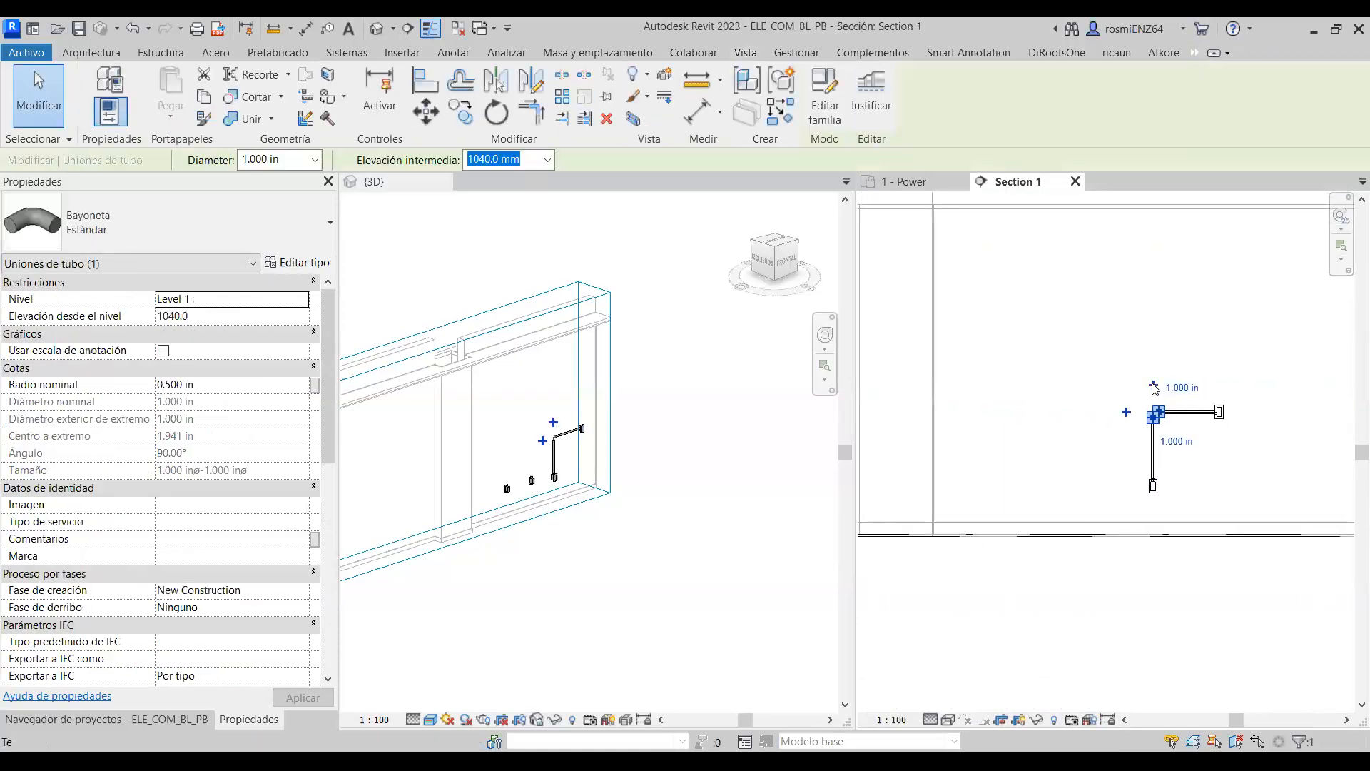
left_click(1153, 385)
left_click(1154, 408)
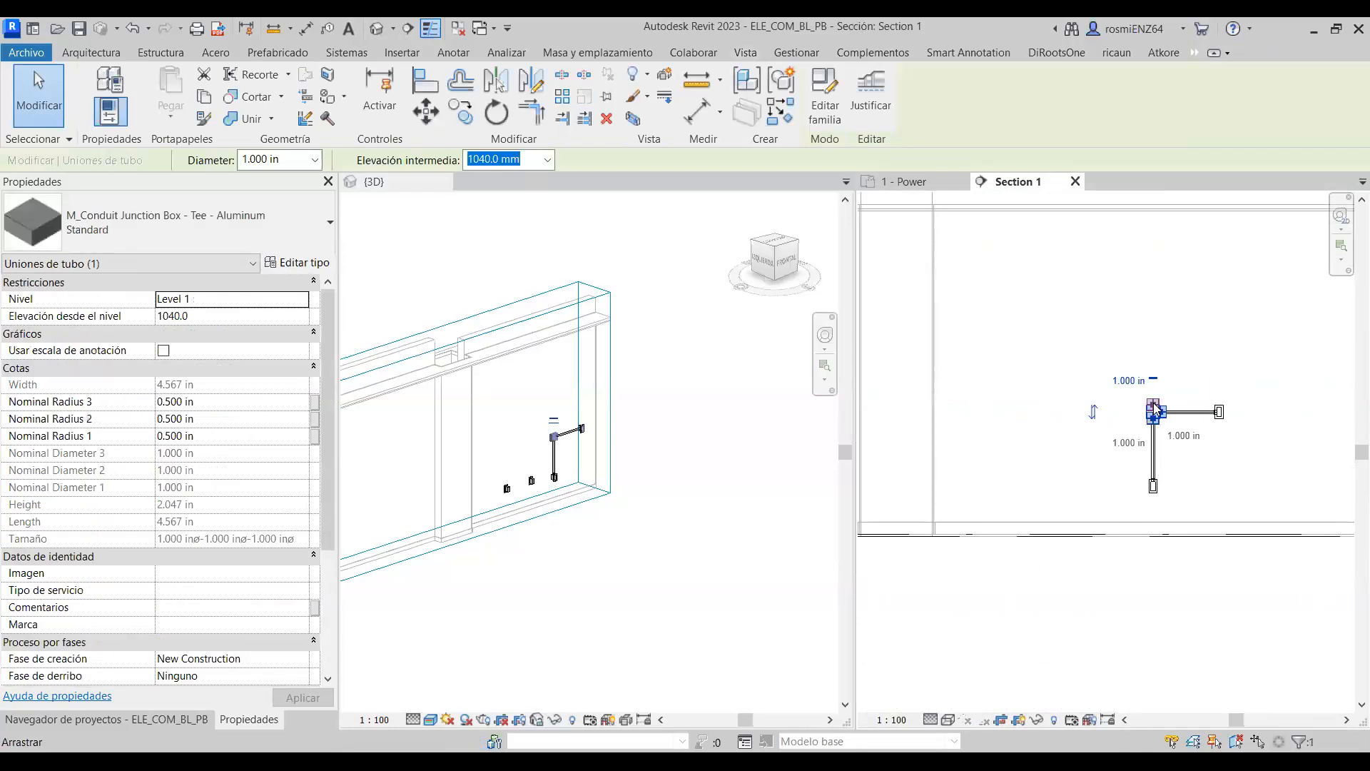
Draw a 1-inch conduit from the tee's upper connector up to 2898 mm elevation, continuing about 1150 mm horizontally along the wall.
right_click(1155, 409)
left_click(1181, 437)
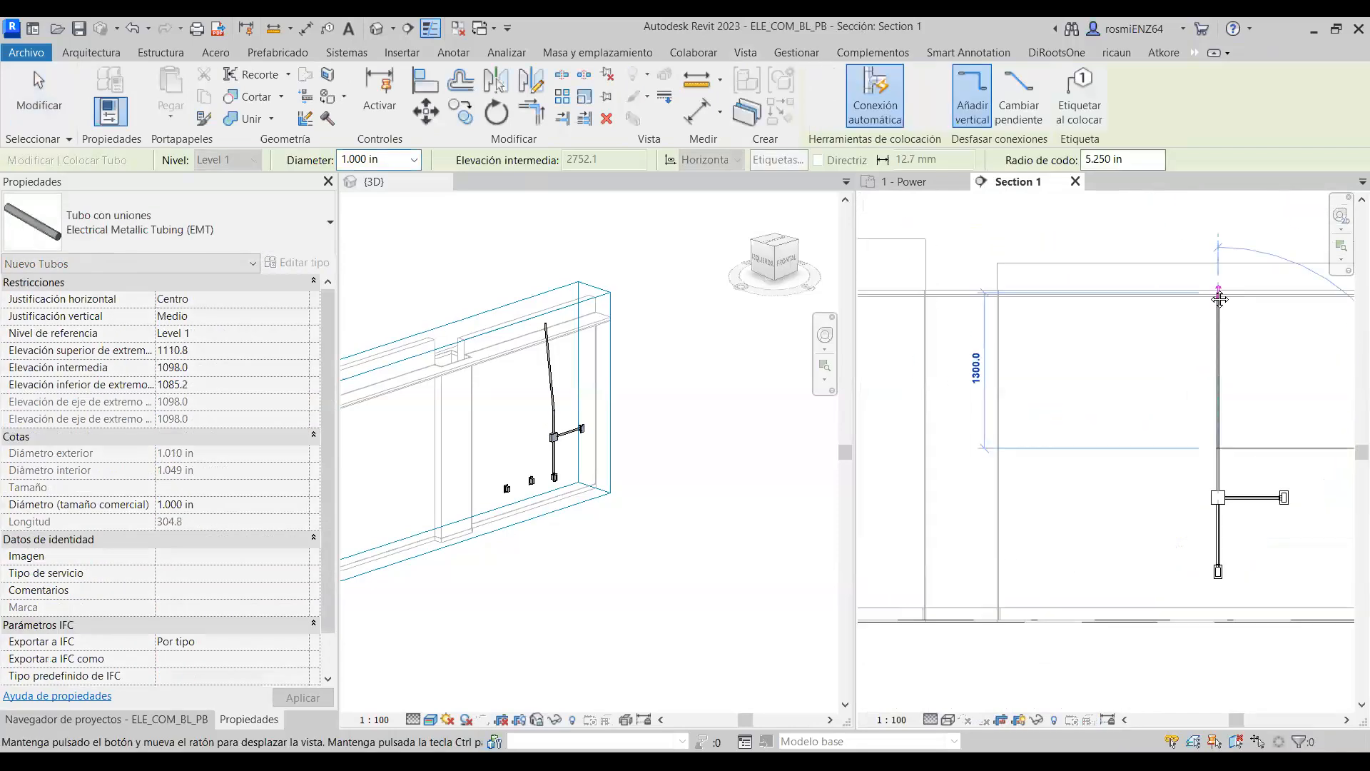
left_click(1217, 277)
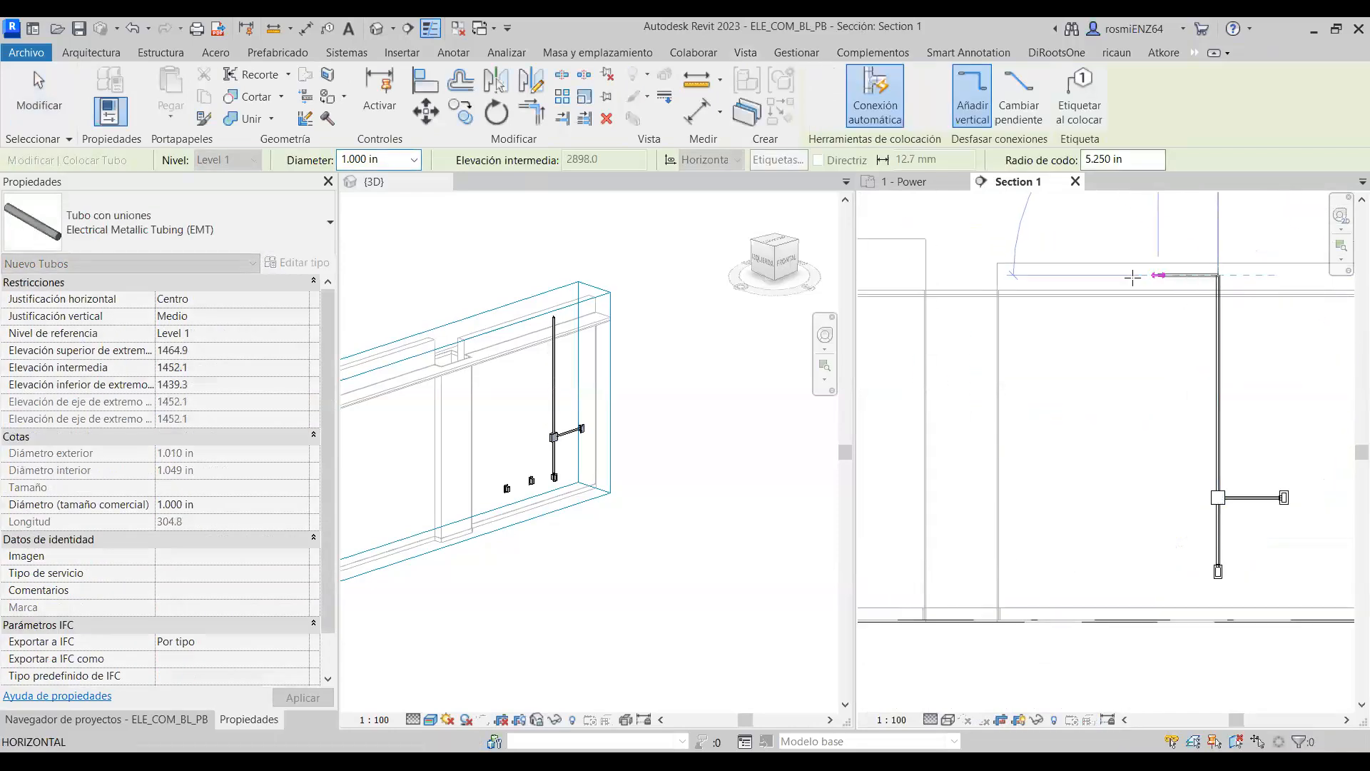
left_click(1110, 277)
key("Escape")
key("Escape")
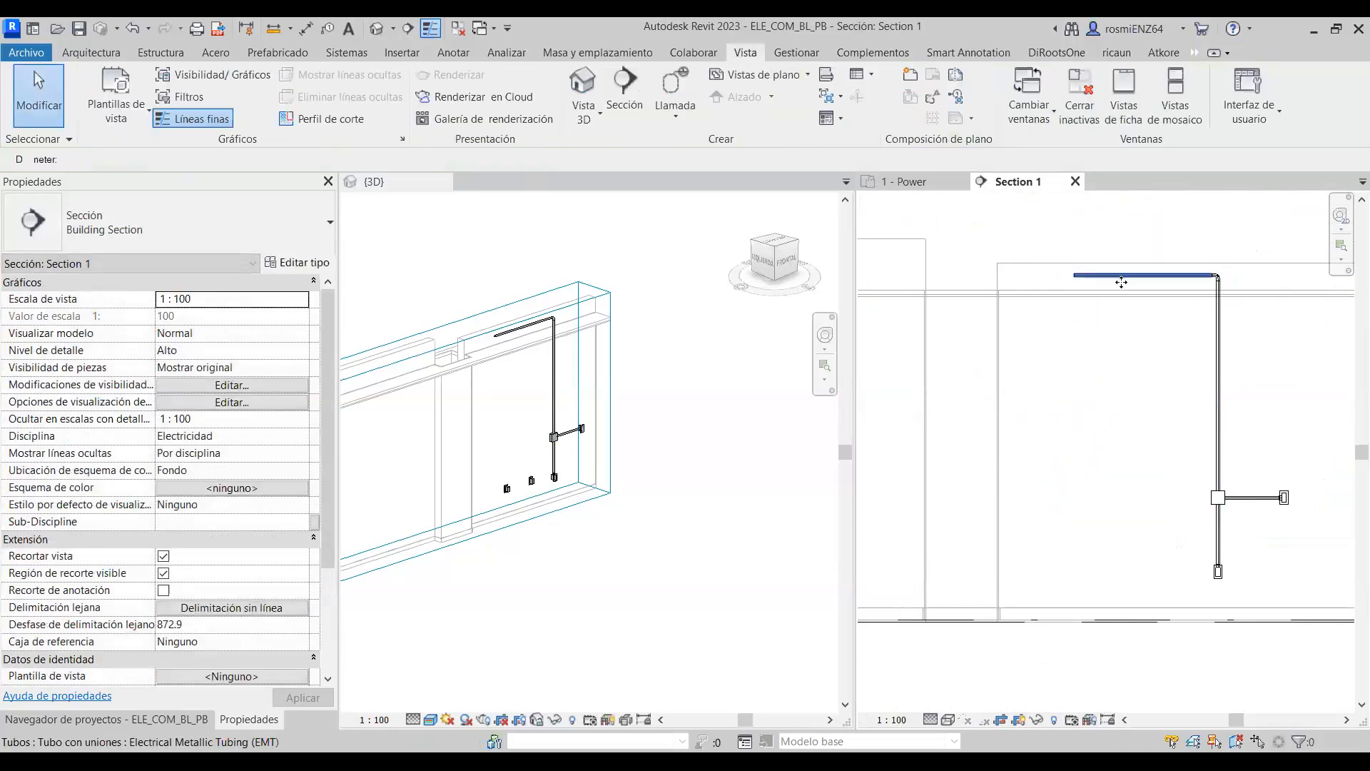
Reposition the horizontal conduit's free end in the 1 - Power plan so it runs perpendicular to the wall, about 750 mm long.
left_click(1119, 277)
left_click(917, 183)
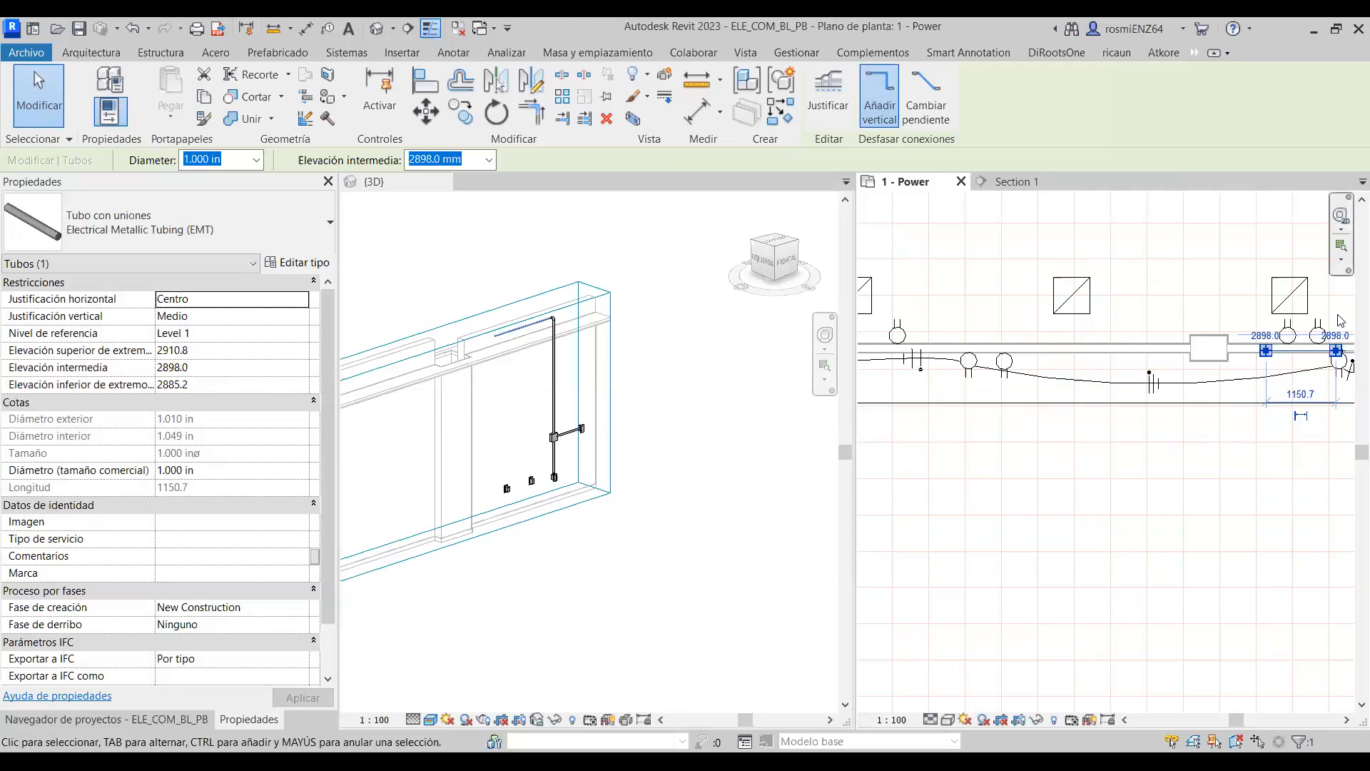
middle_click_drag(1307, 365, 1182, 278)
scroll(1142, 264, "up", 2)
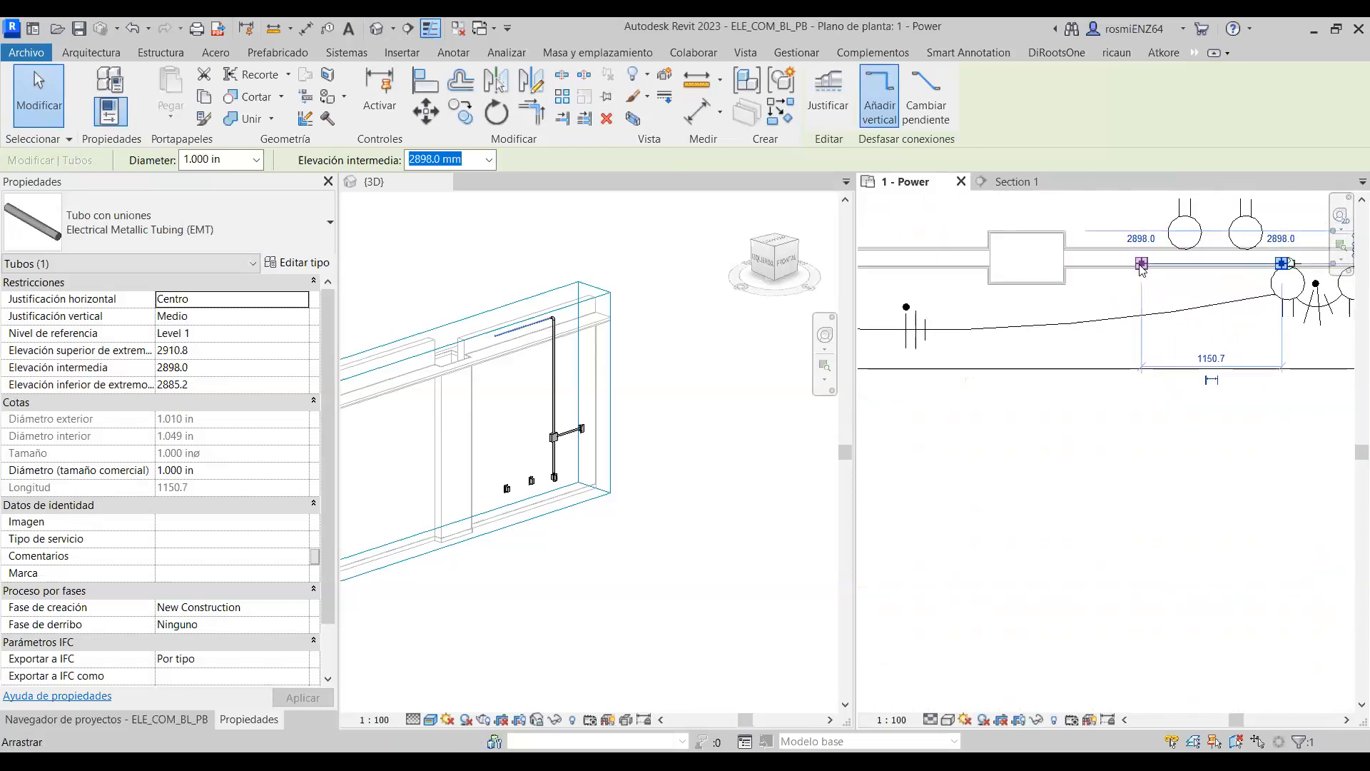
right_click(1142, 264)
left_click(1258, 337)
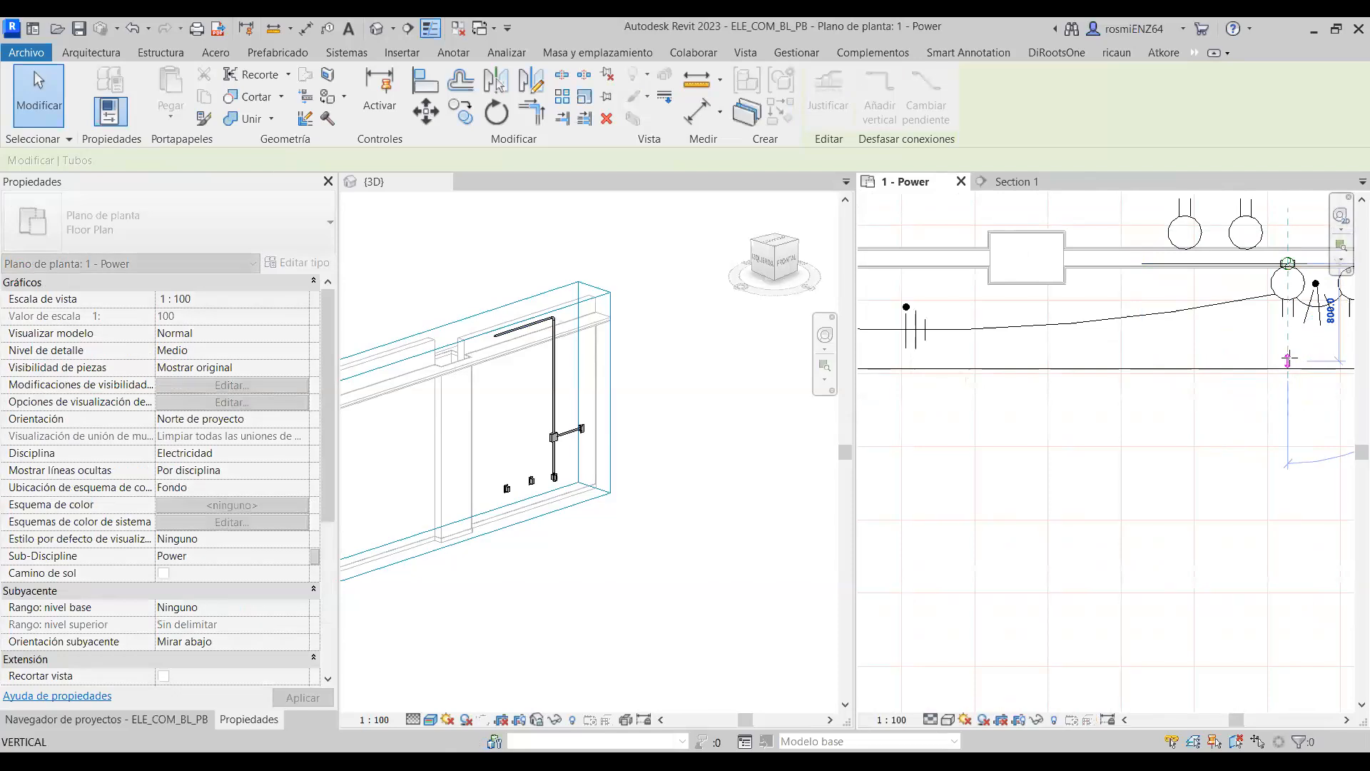
left_click(1289, 360)
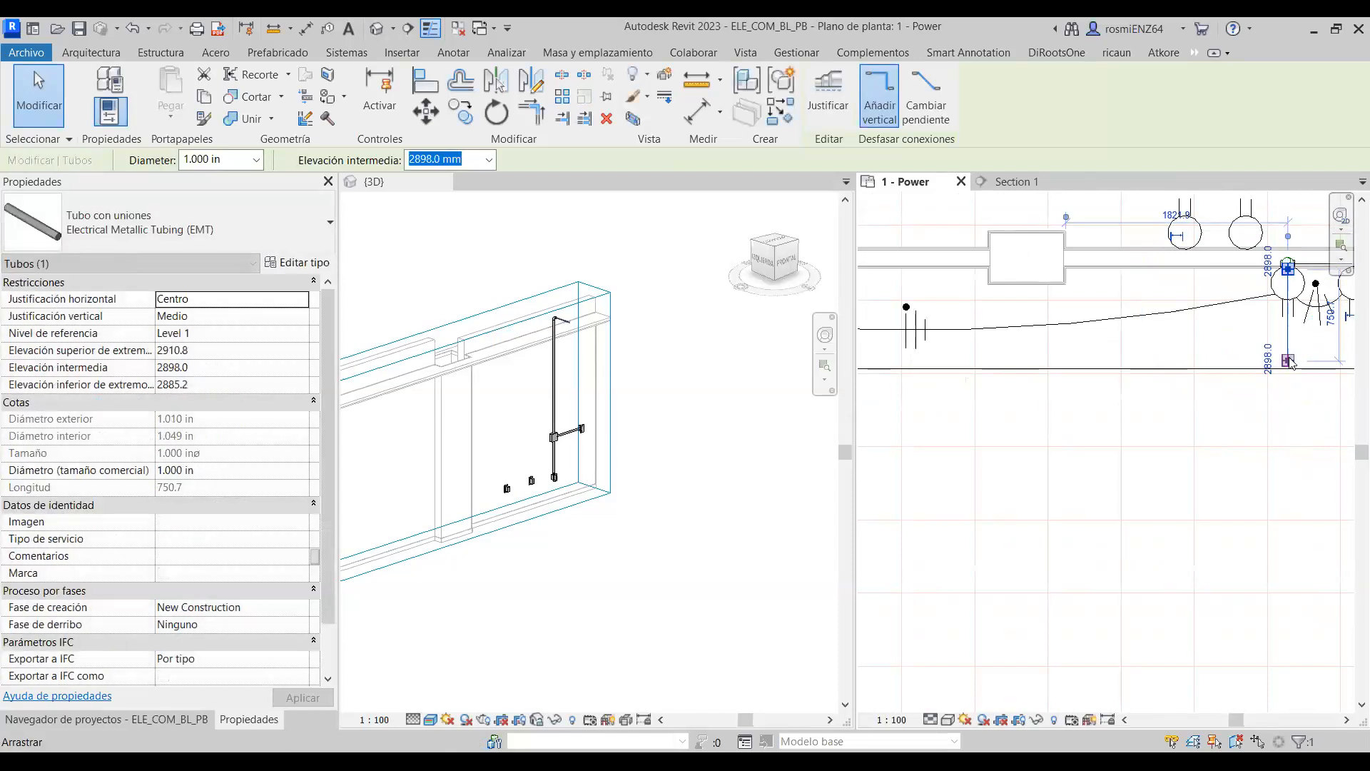
Draw a 1-inch conduit at 2898 mm elevation from the perpendicular segment's free end, parallel to the wall, up to the electrical panel's position.
right_click(1209, 449)
left_click(1206, 430)
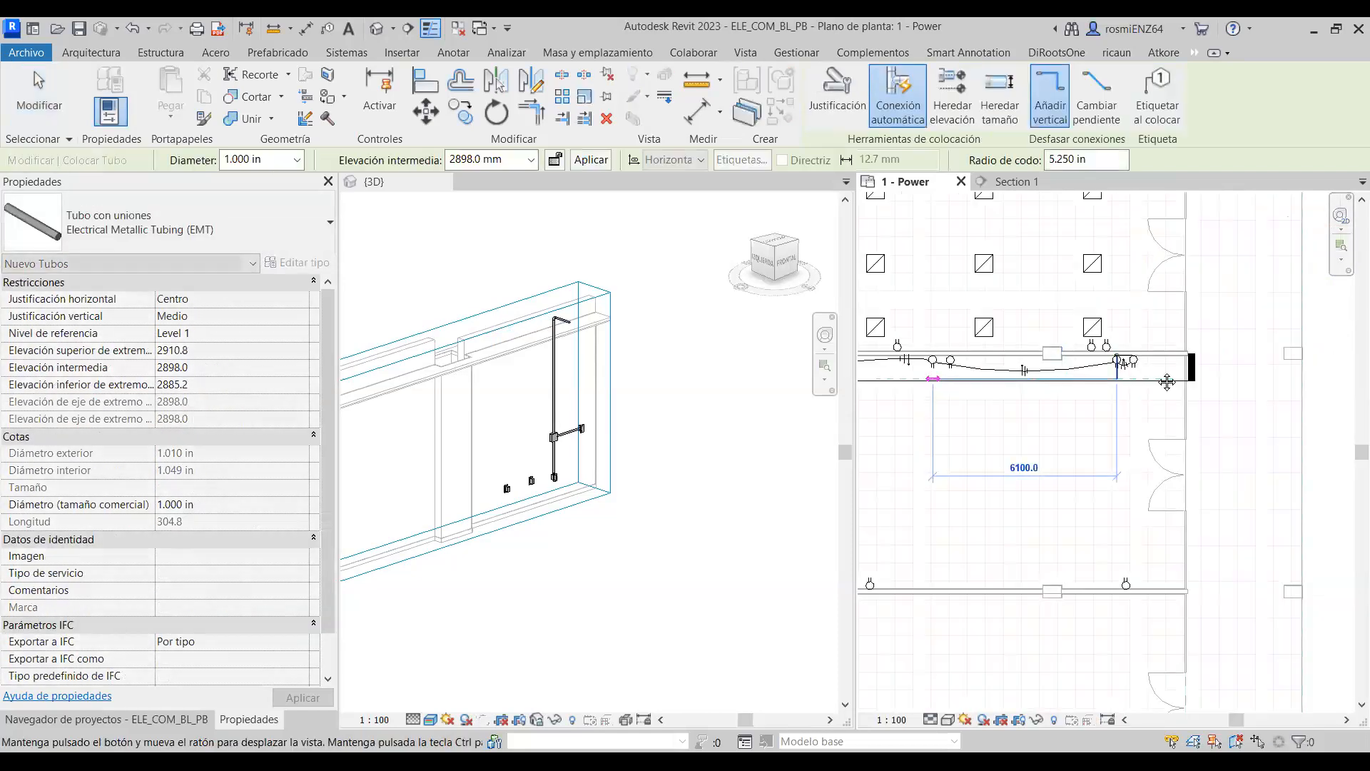
left_click(1024, 371)
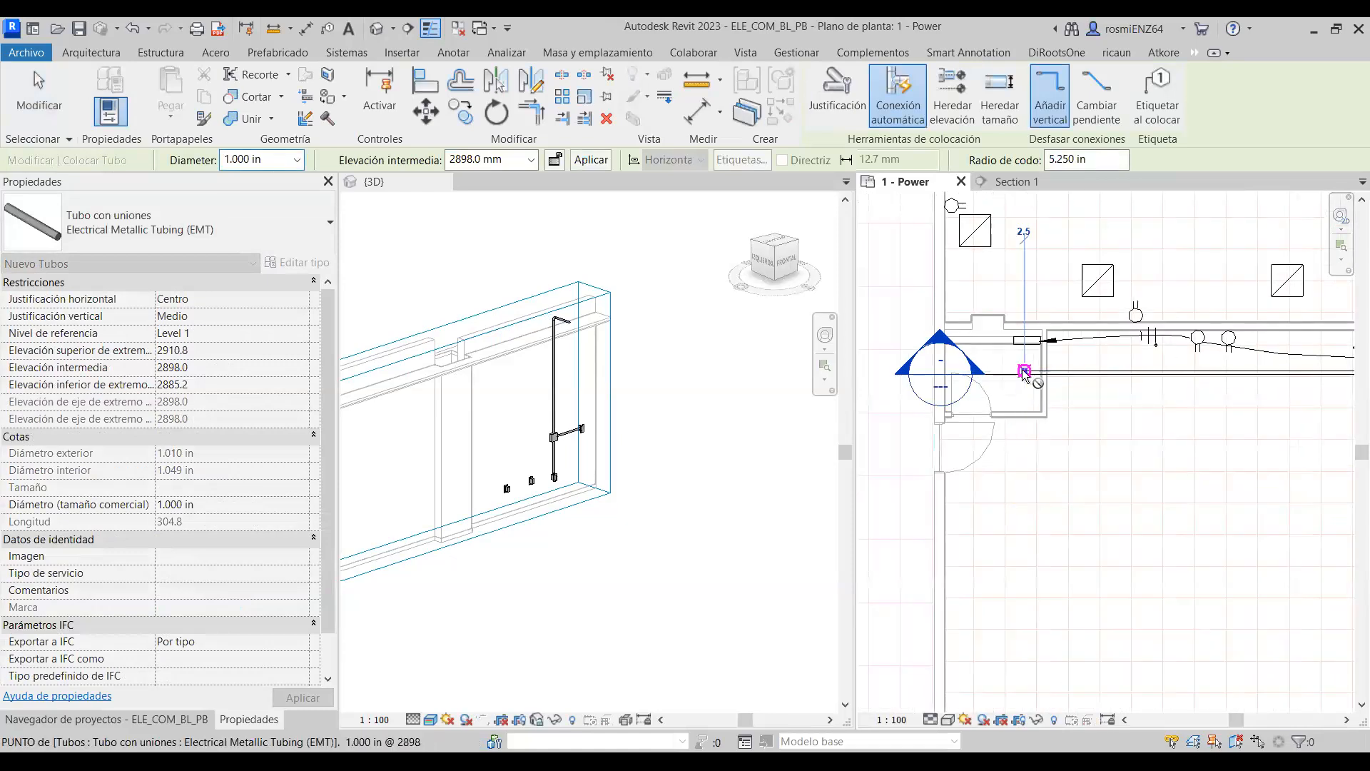
key("Escape")
key("Escape")
Extend the 3D view's section box outward from the wall to enclose the entire conduit run.
scroll(662, 386, "down", 2)
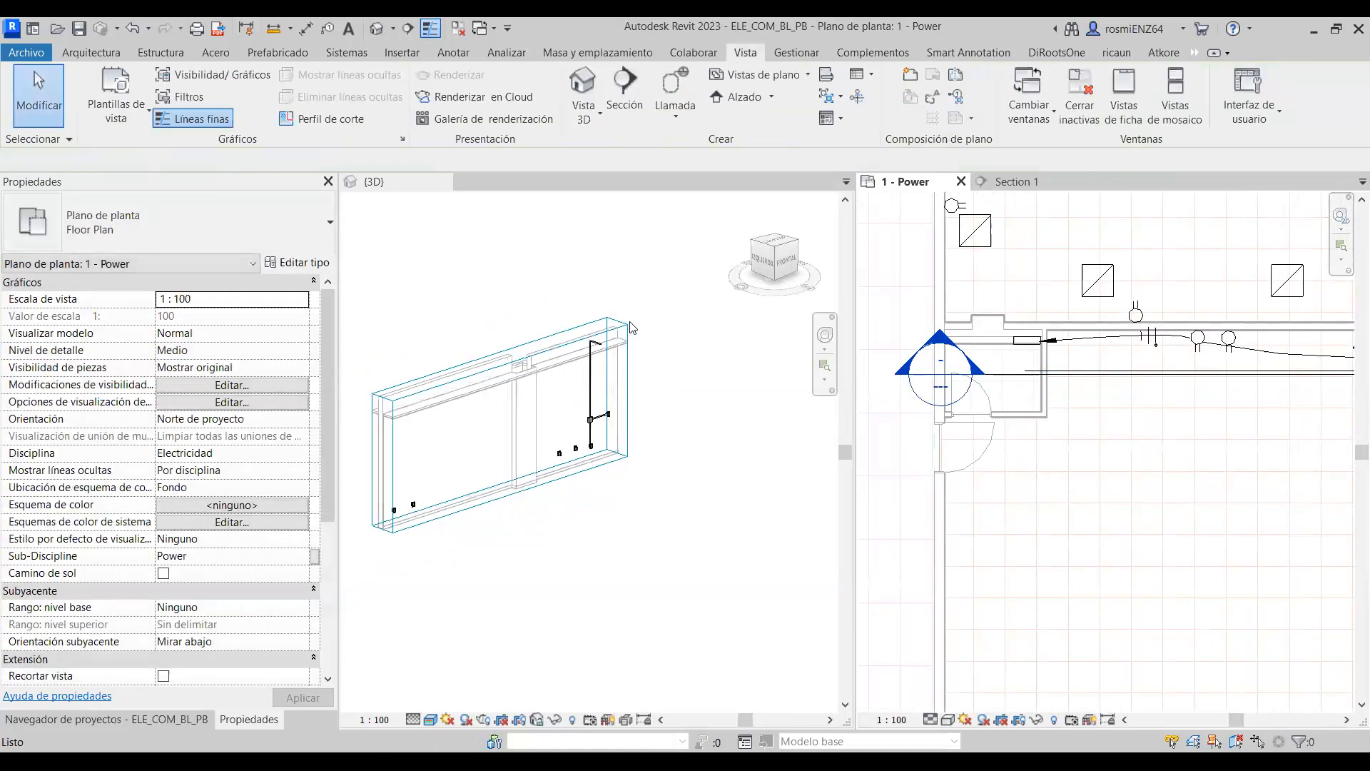
left_click(527, 395)
scroll(610, 379, "down", 2)
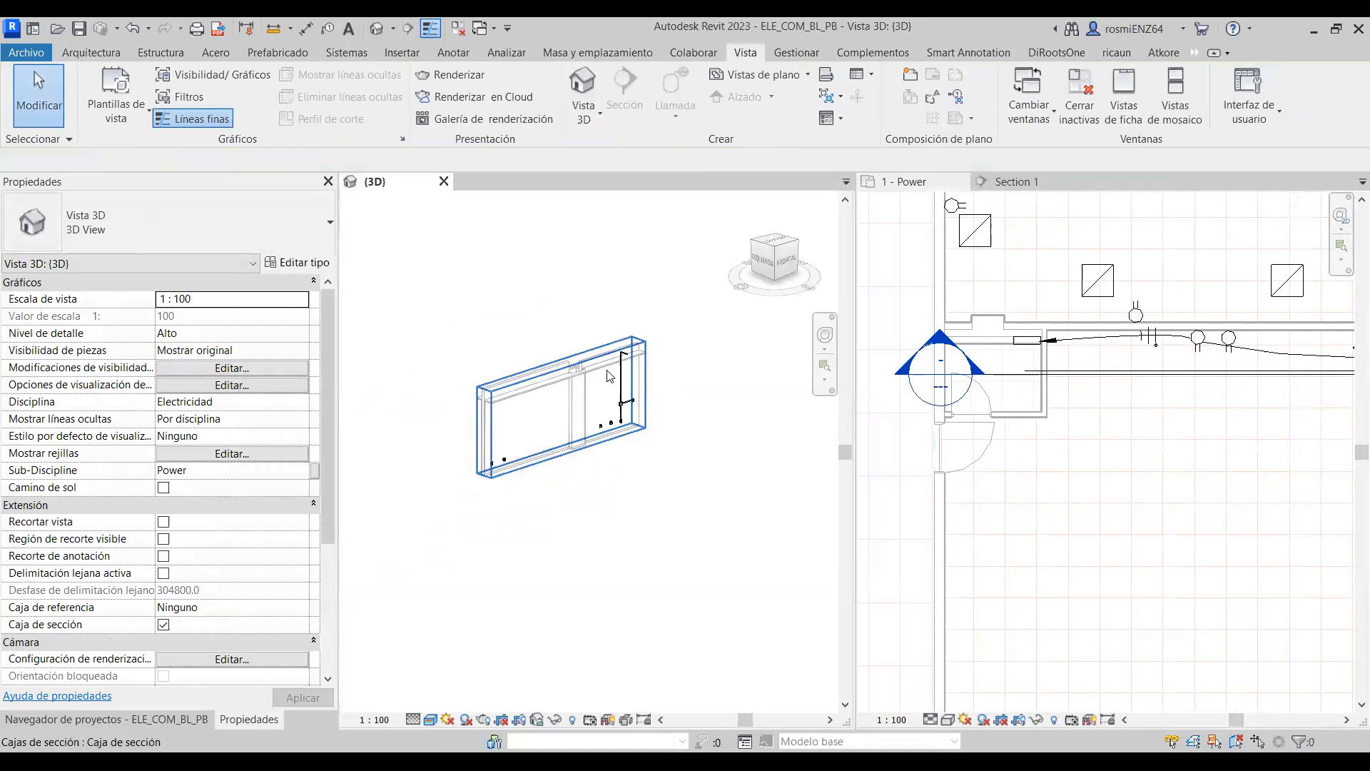
left_click(573, 413)
left_click_drag(573, 412, 609, 425)
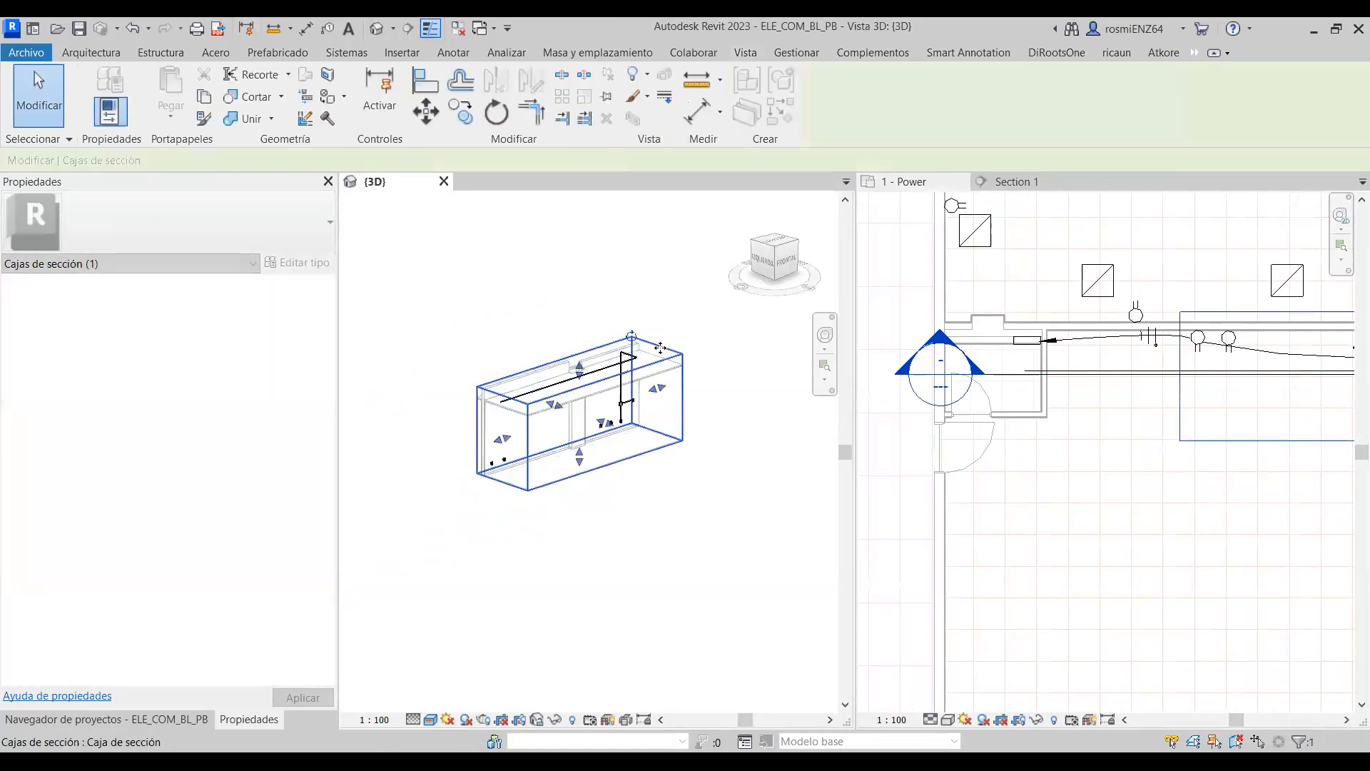
key("Escape")
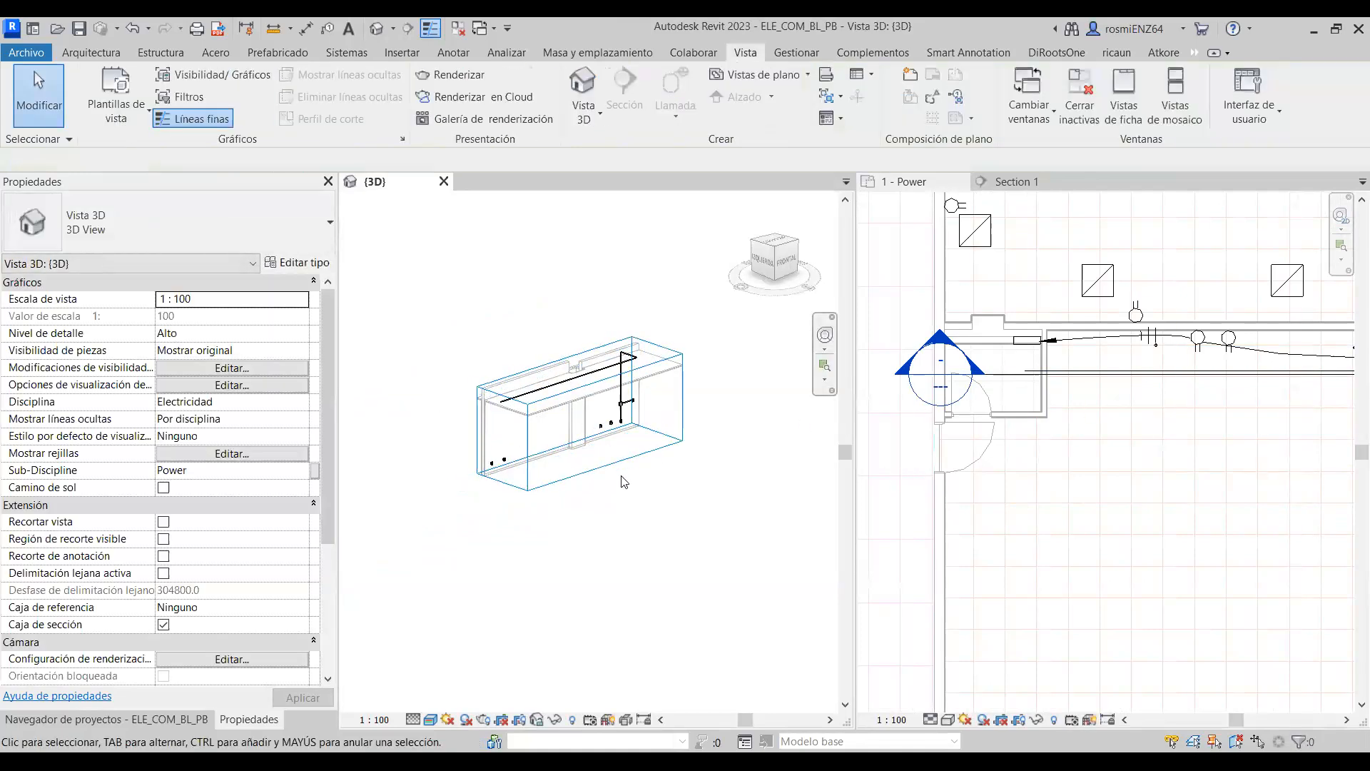
left_click(1206, 262)
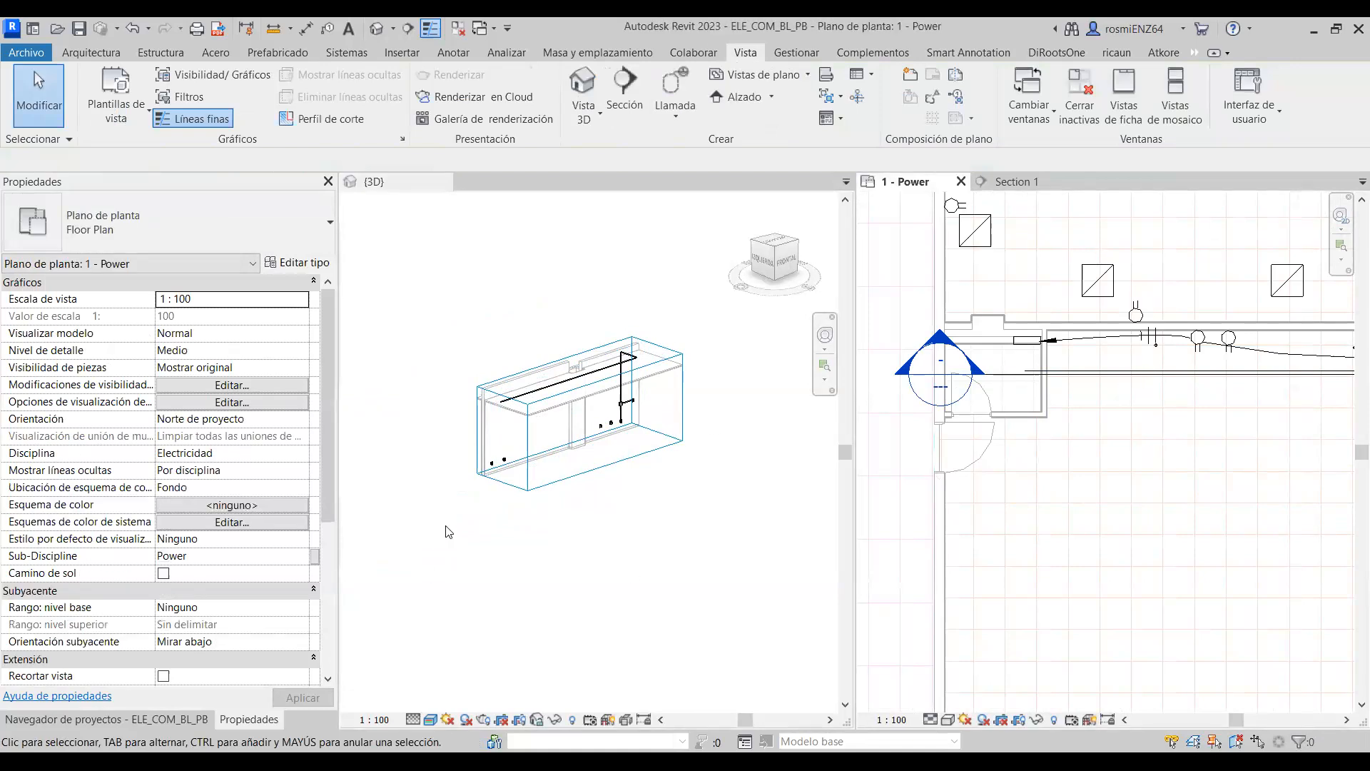
scroll(622, 380, "up", 5)
left_click(623, 379)
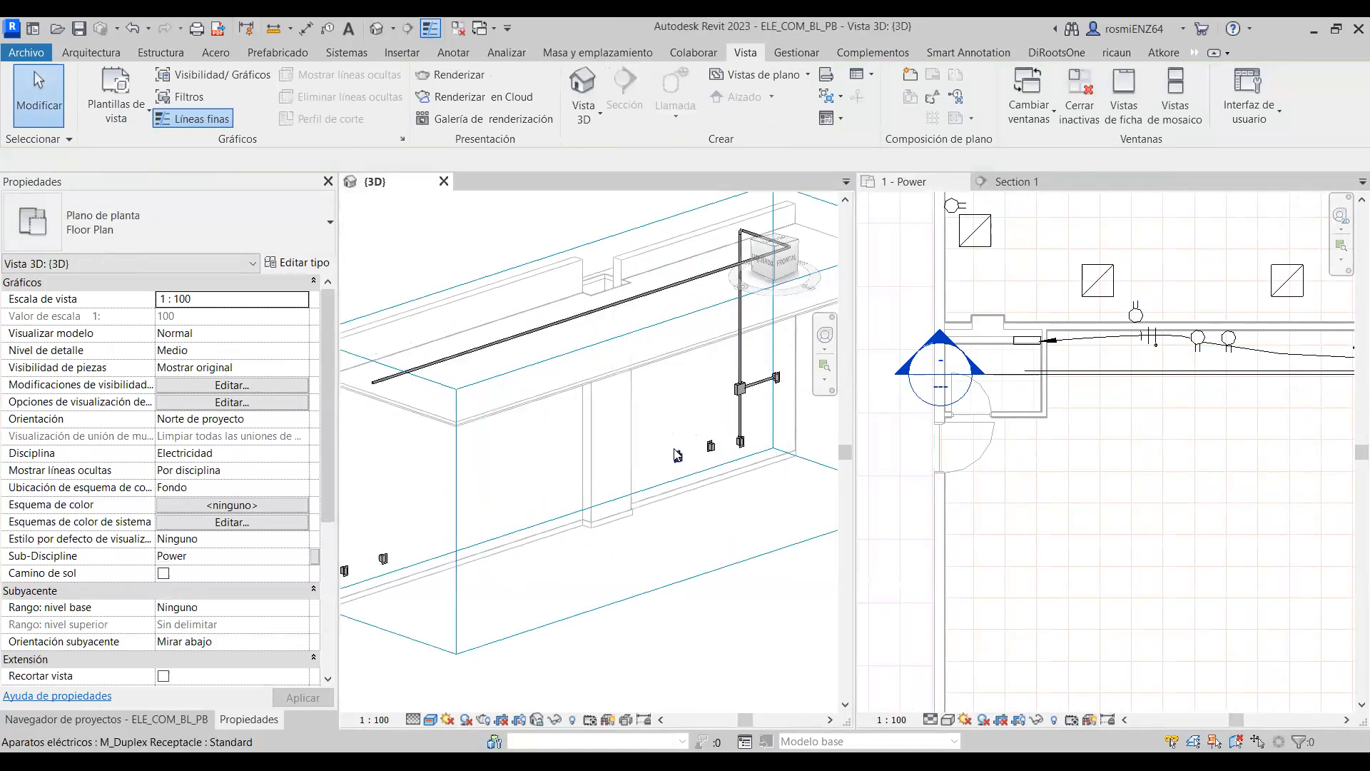
scroll(556, 525, "down", 4)
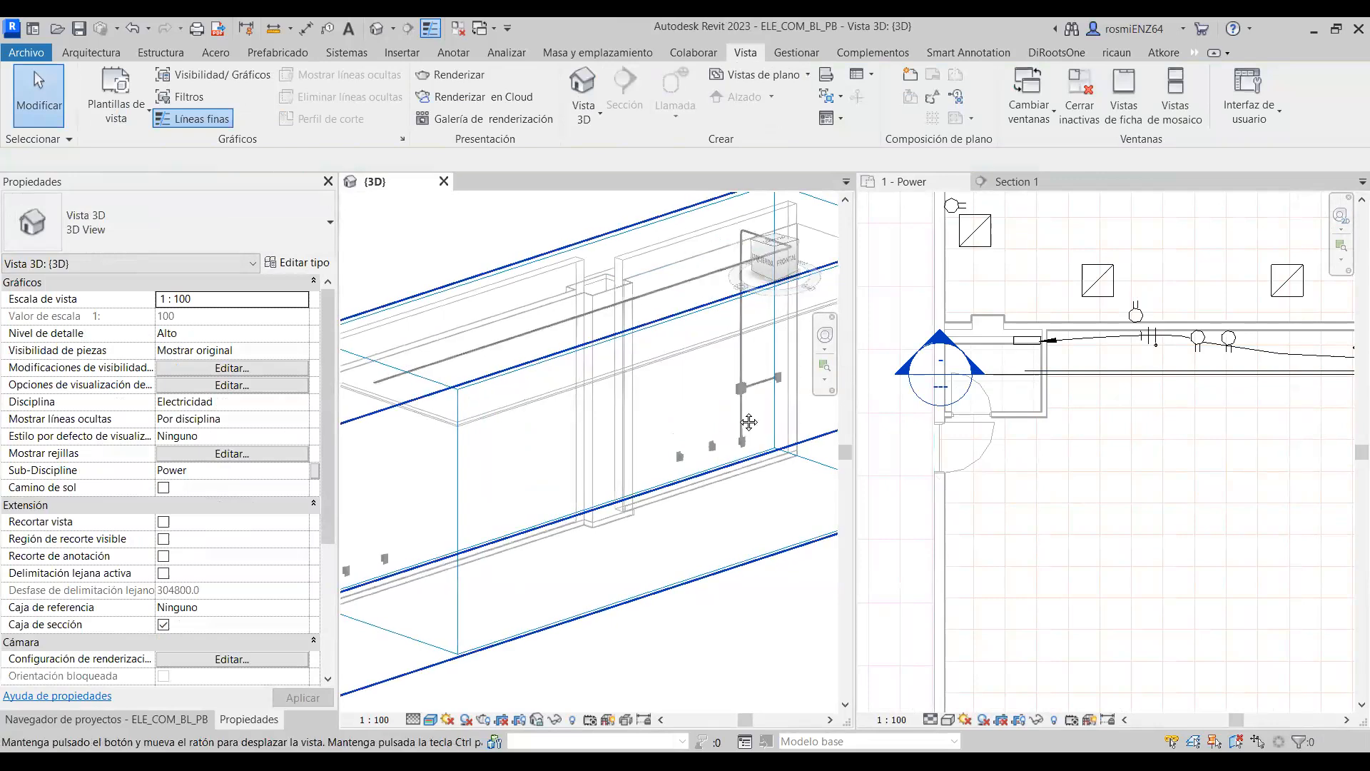
Open the Section 1 view from its section mark in the 1 - Power plan, framing the receptacle pair on the wall.
left_click(1168, 373)
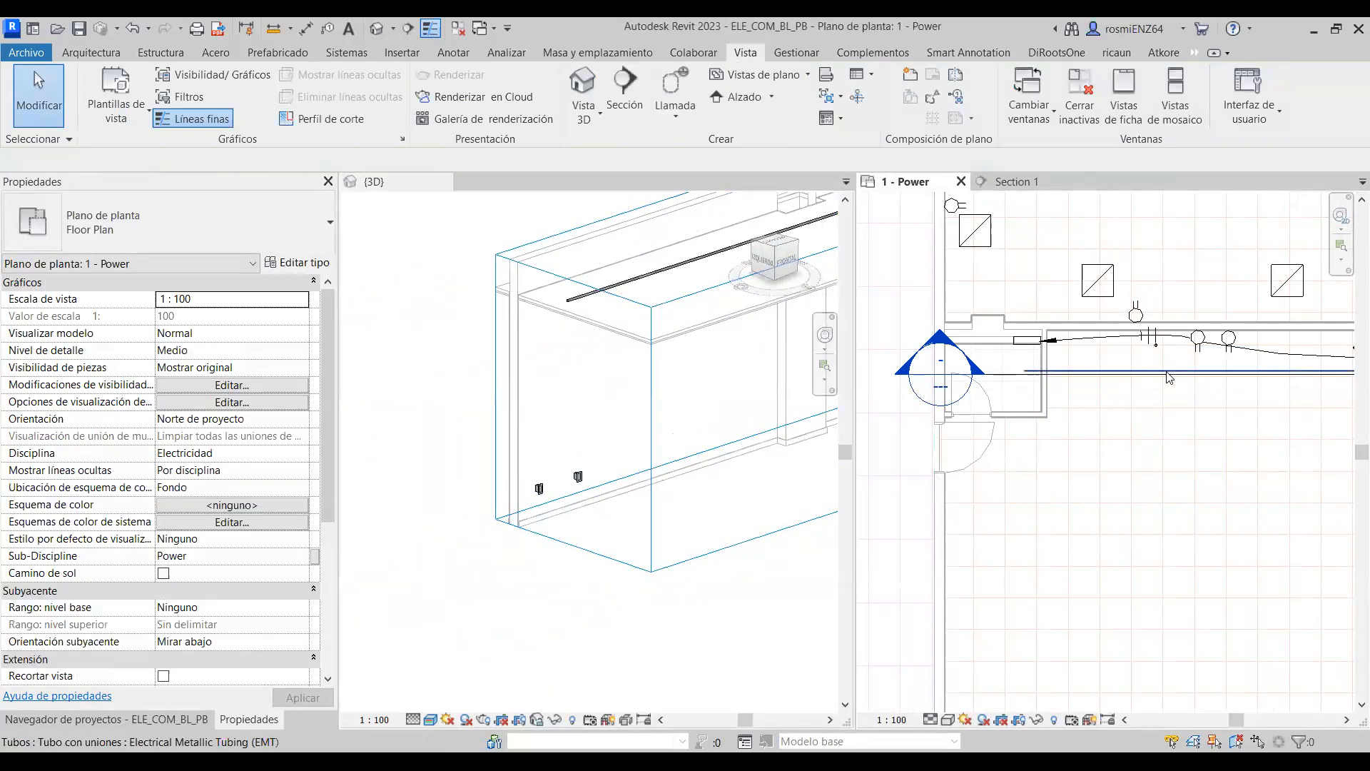
left_click(1010, 385)
right_click(1010, 385)
left_click(1086, 416)
scroll(1110, 393, "down", 3)
middle_click_drag(1048, 430, 1187, 382)
scroll(1060, 399, "up", 2)
middle_click_drag(955, 470, 1119, 446)
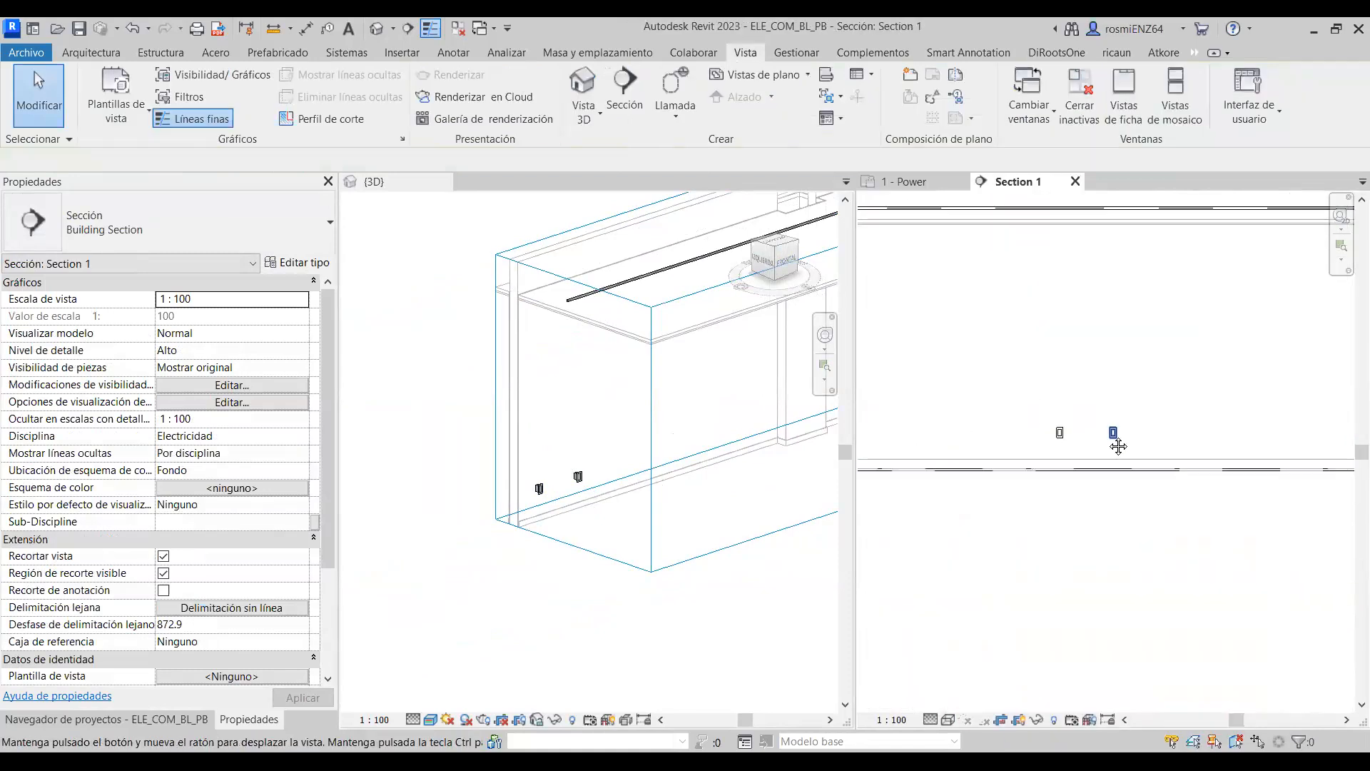
Set the elevation from level of both duplex receptacles in Section 1 to 420 mm.
left_click(1061, 434)
scroll(1063, 435, "up", 3)
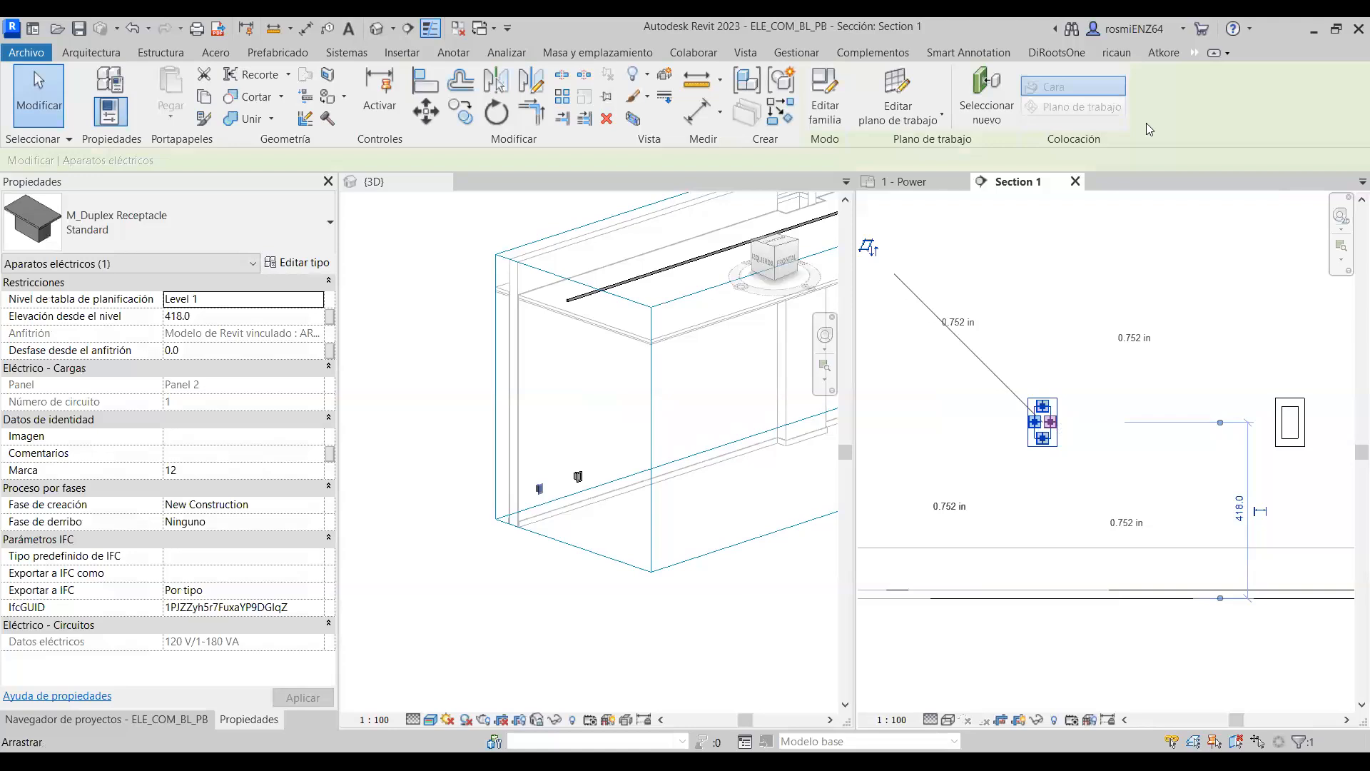
left_click(1289, 422, "ctrl")
left_click(221, 314)
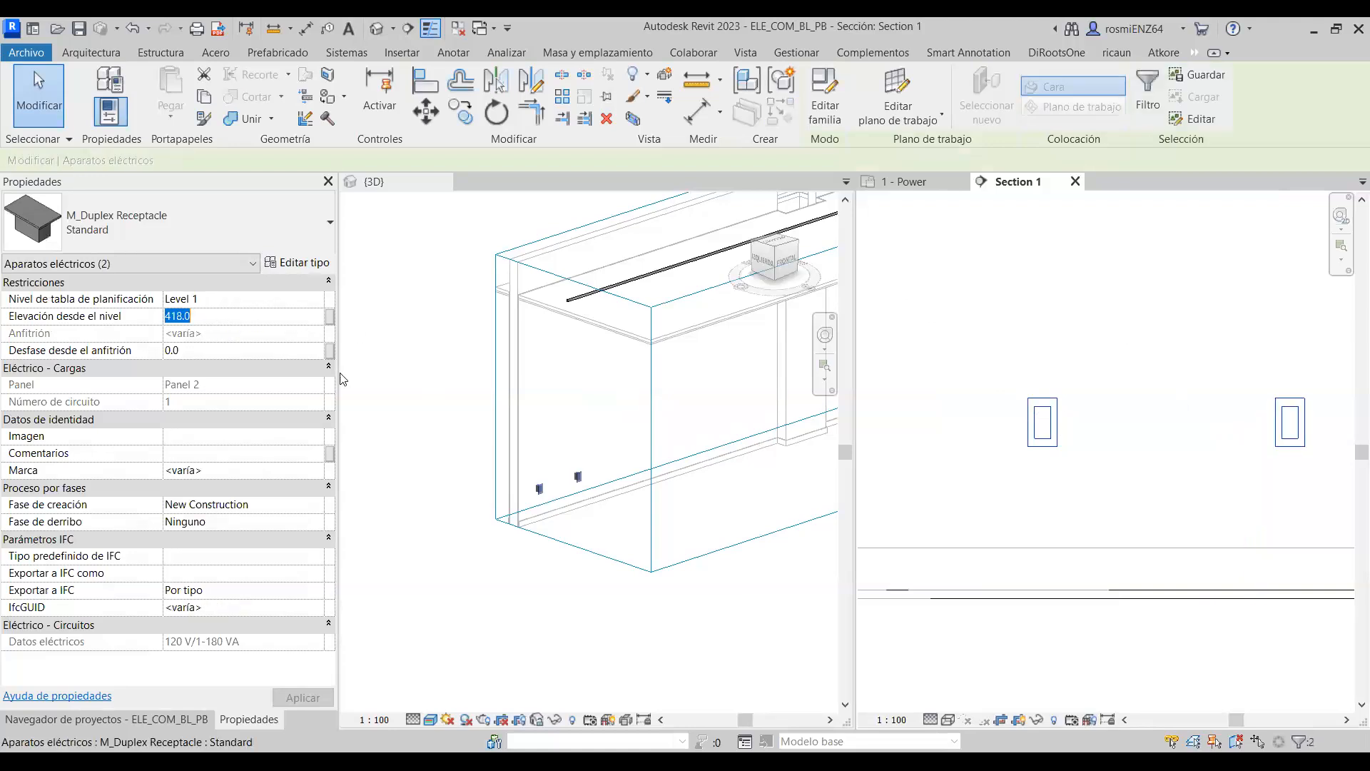
double_click(221, 321)
type("420")
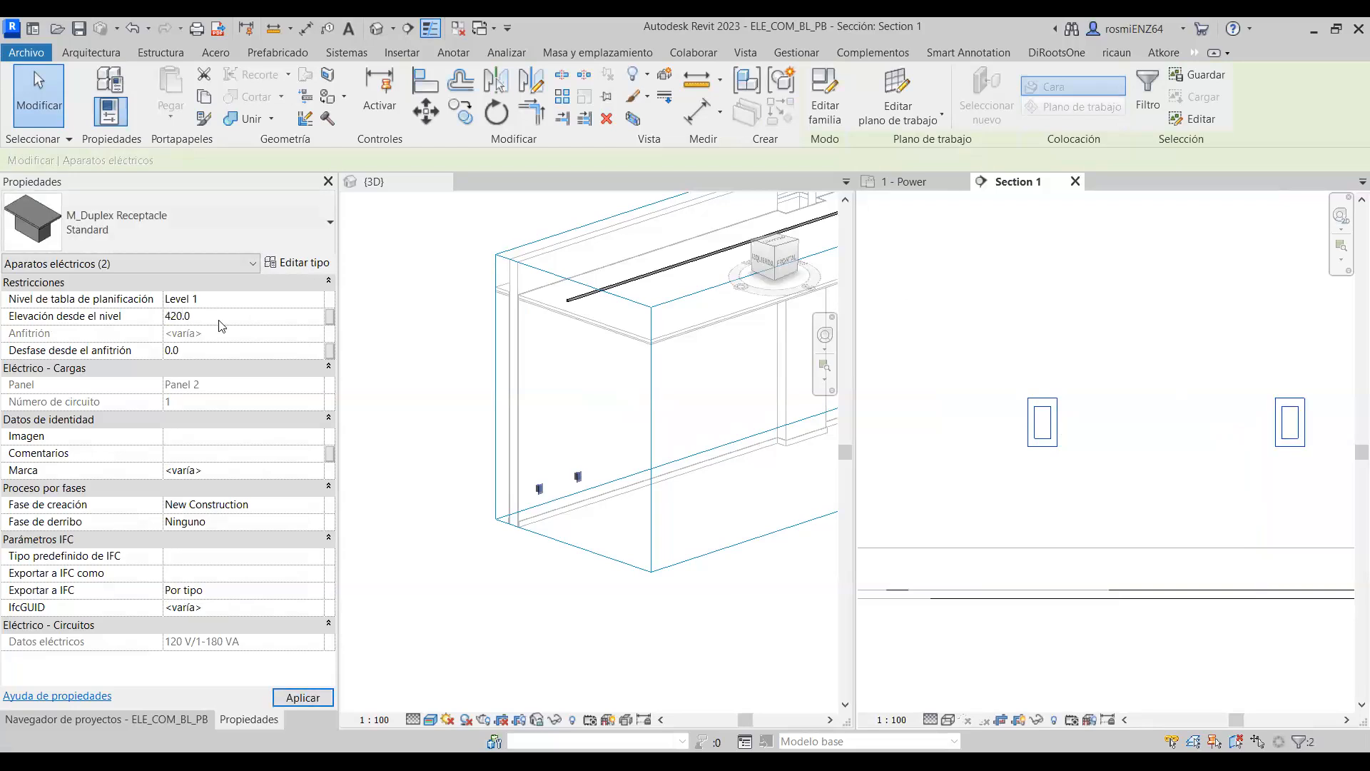
left_click(1199, 351)
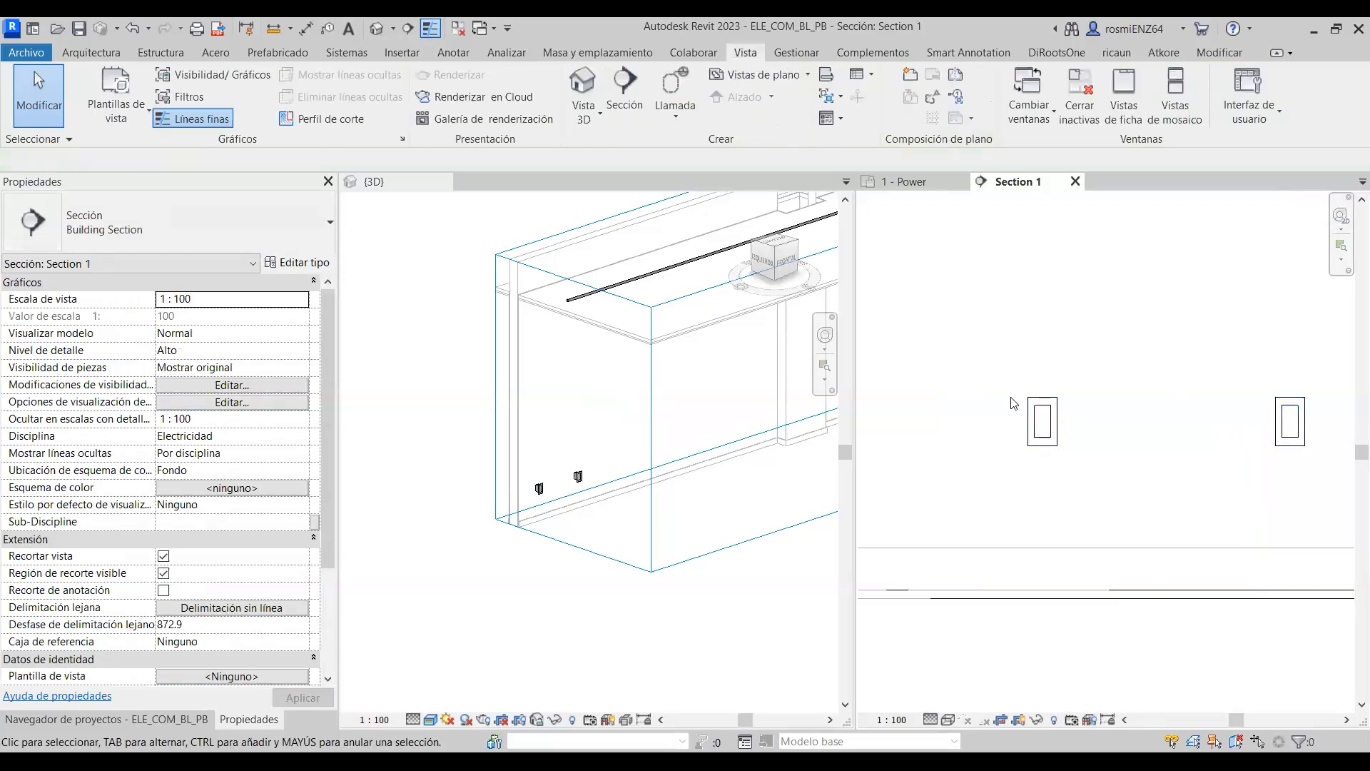
Draw a 1-inch EMT conduit between the facing side connectors of the two receptacles and check the reducer fitting at its end.
left_click(1056, 428)
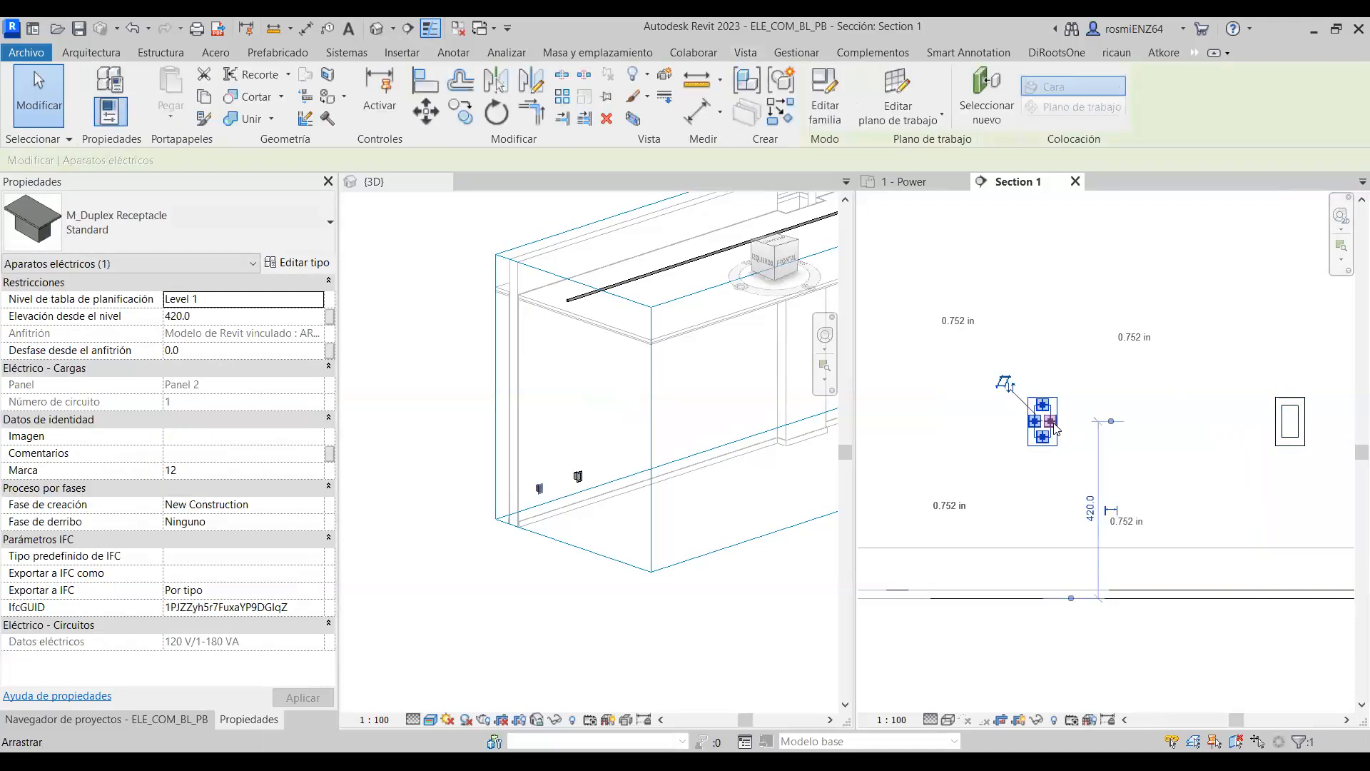
right_click(1055, 428)
key("Return")
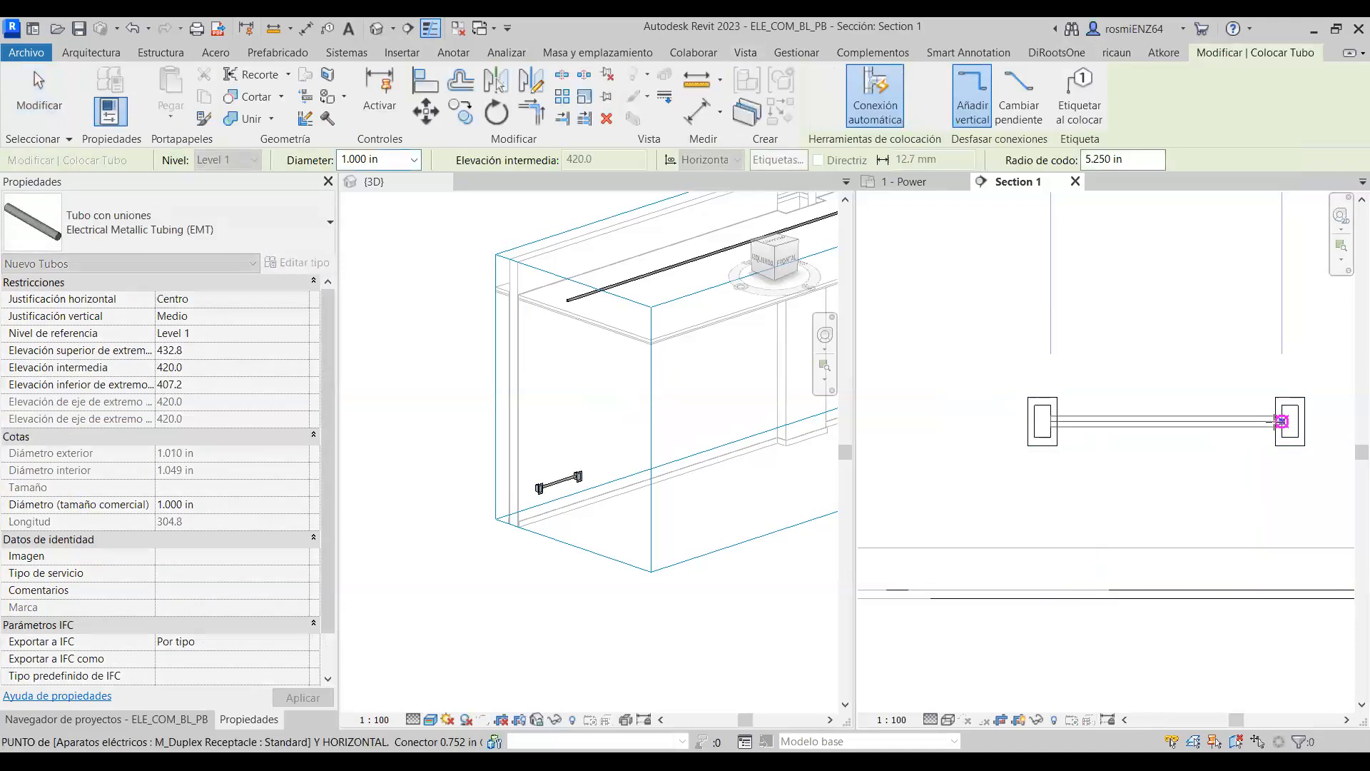
left_click(1281, 421)
key("Return")
key("Escape")
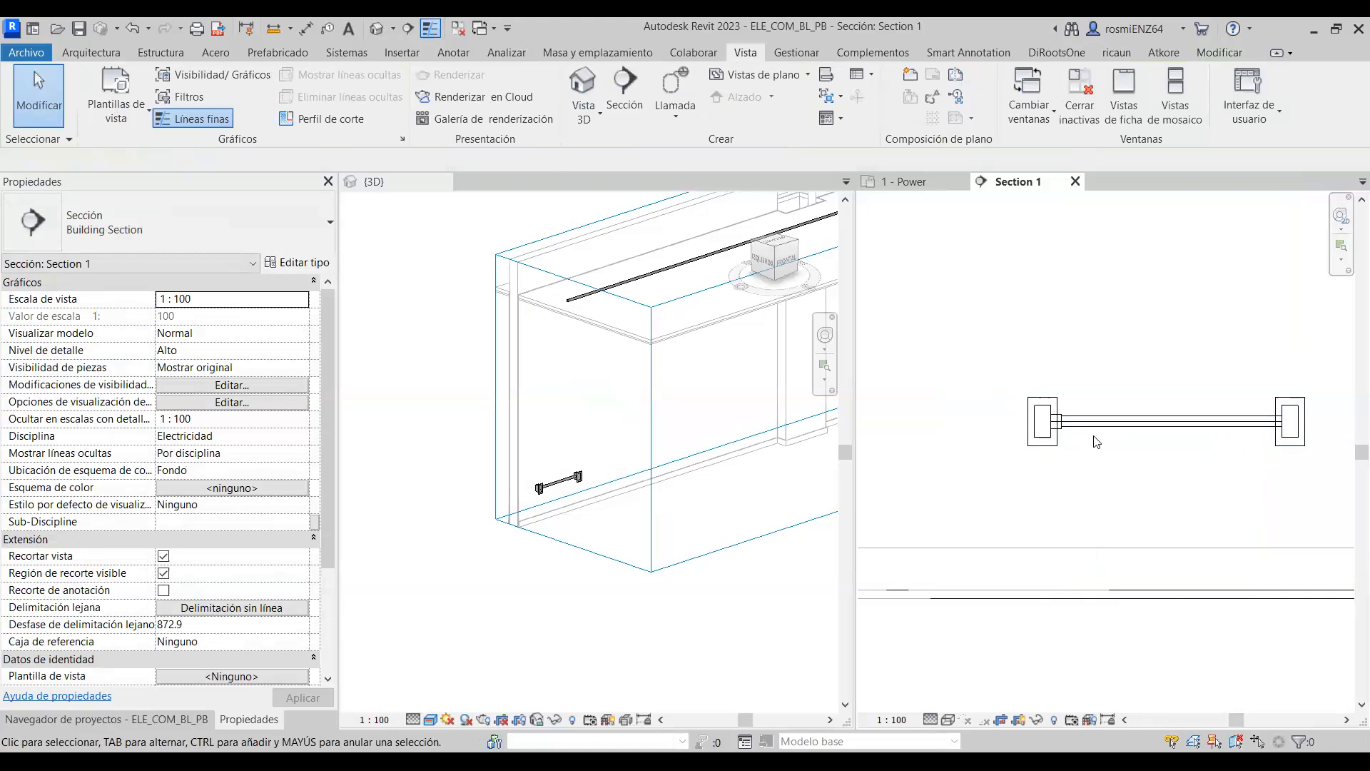
scroll(1042, 435, "up", 3)
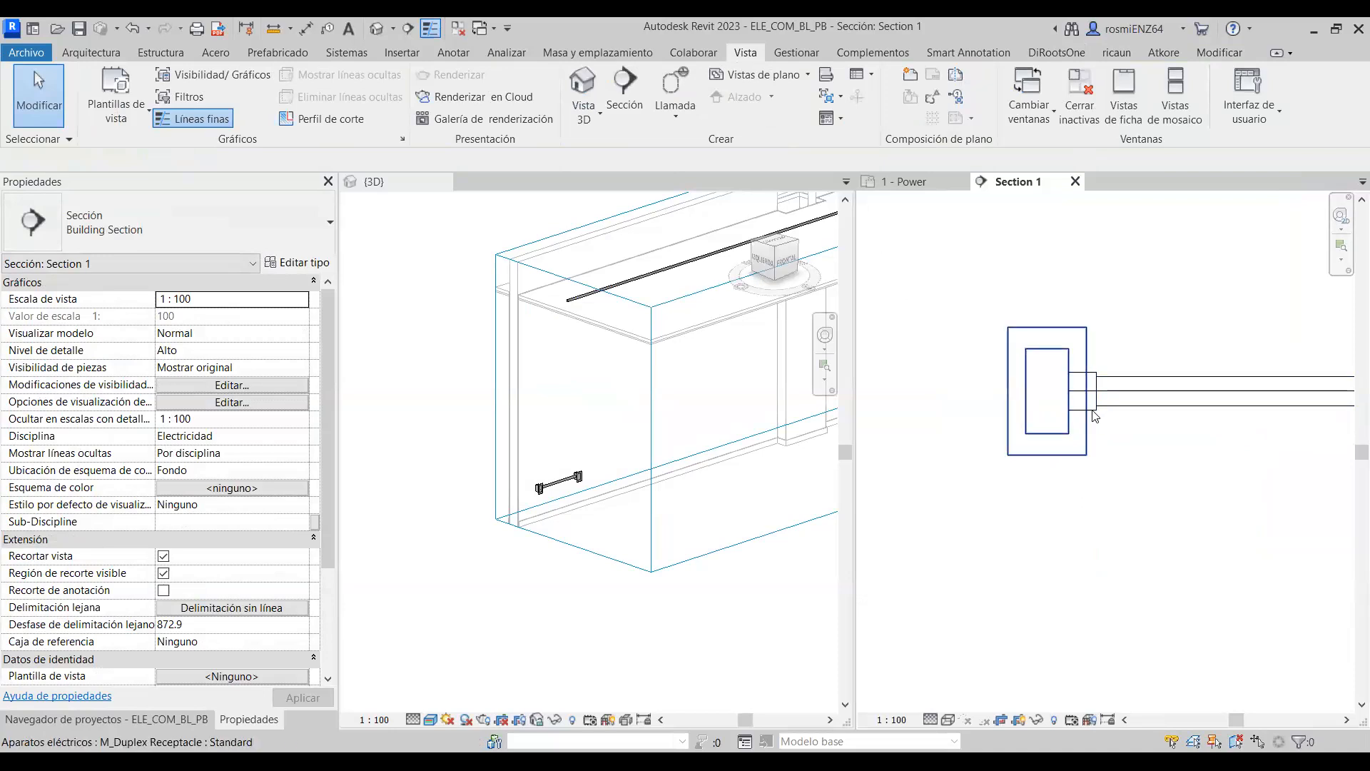
left_click(1099, 414)
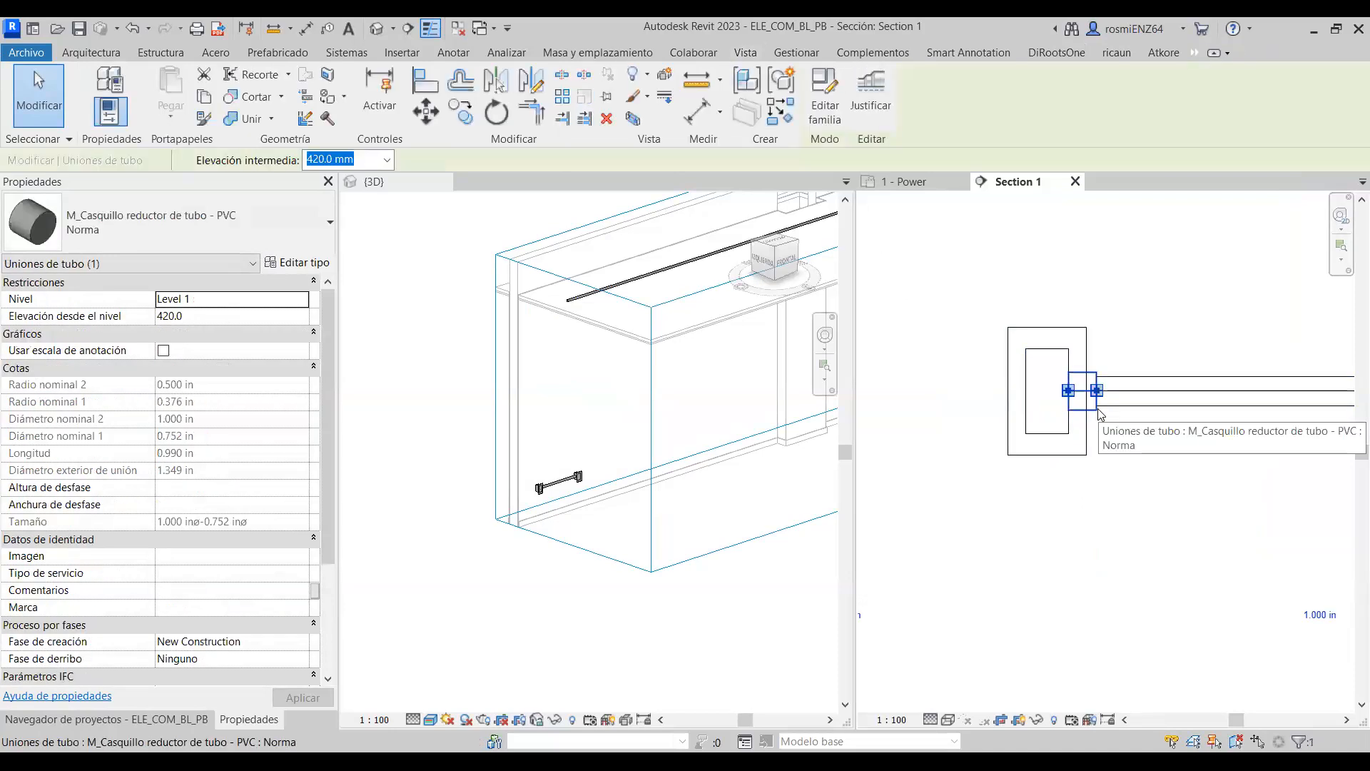
key("Escape")
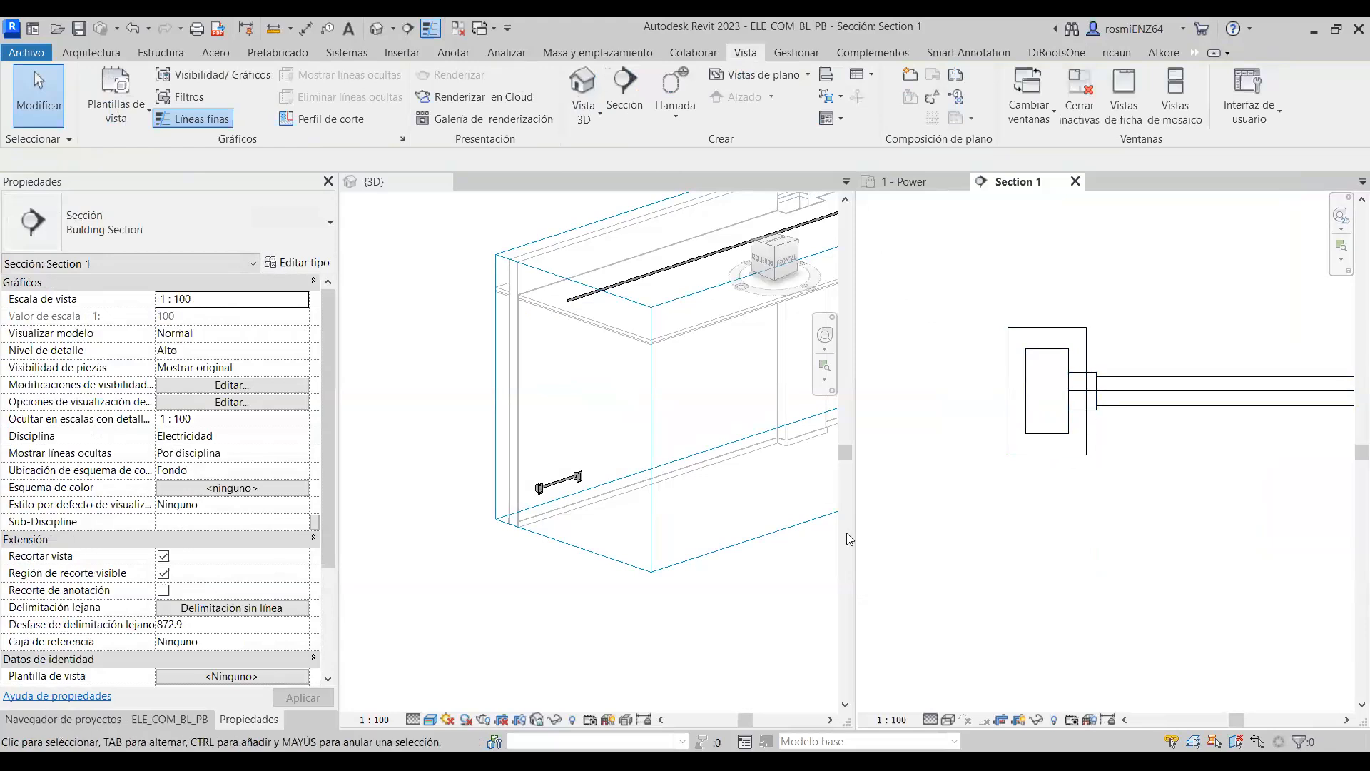
Try to draw a vertical 1-inch conduit from the second receptacle's upper connector to about 2825 mm elevation, just below the ceiling conduit.
scroll(900, 512, "down", 2)
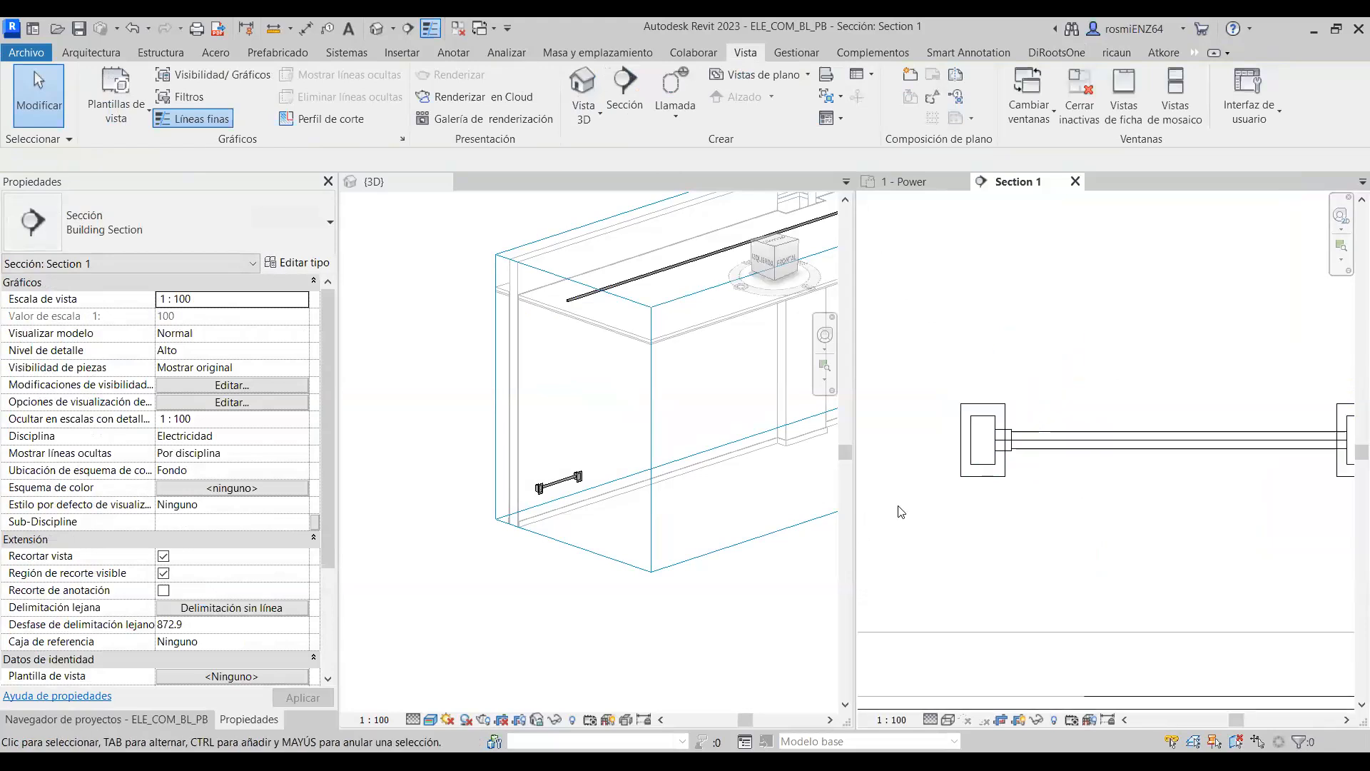
scroll(900, 511, "down", 2)
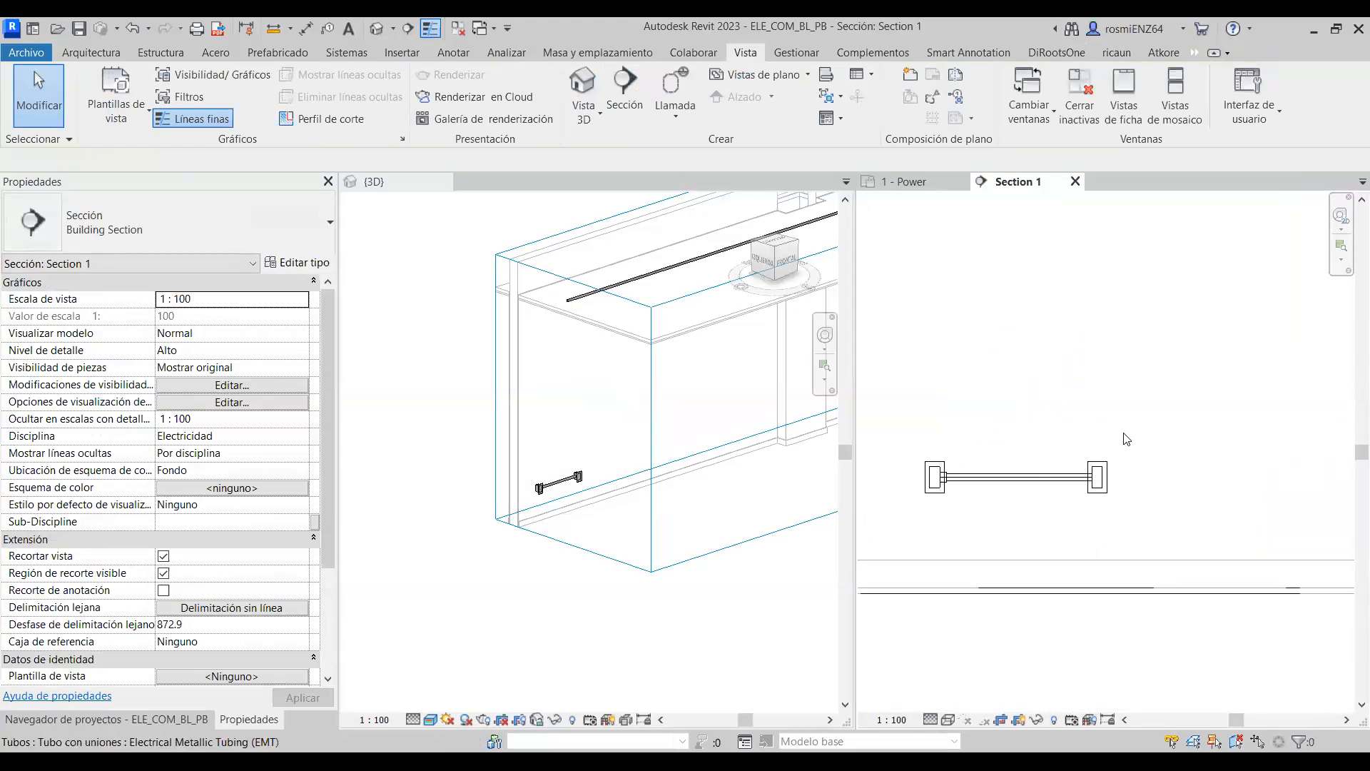
left_click(1103, 466)
scroll(1103, 467, "up", 5)
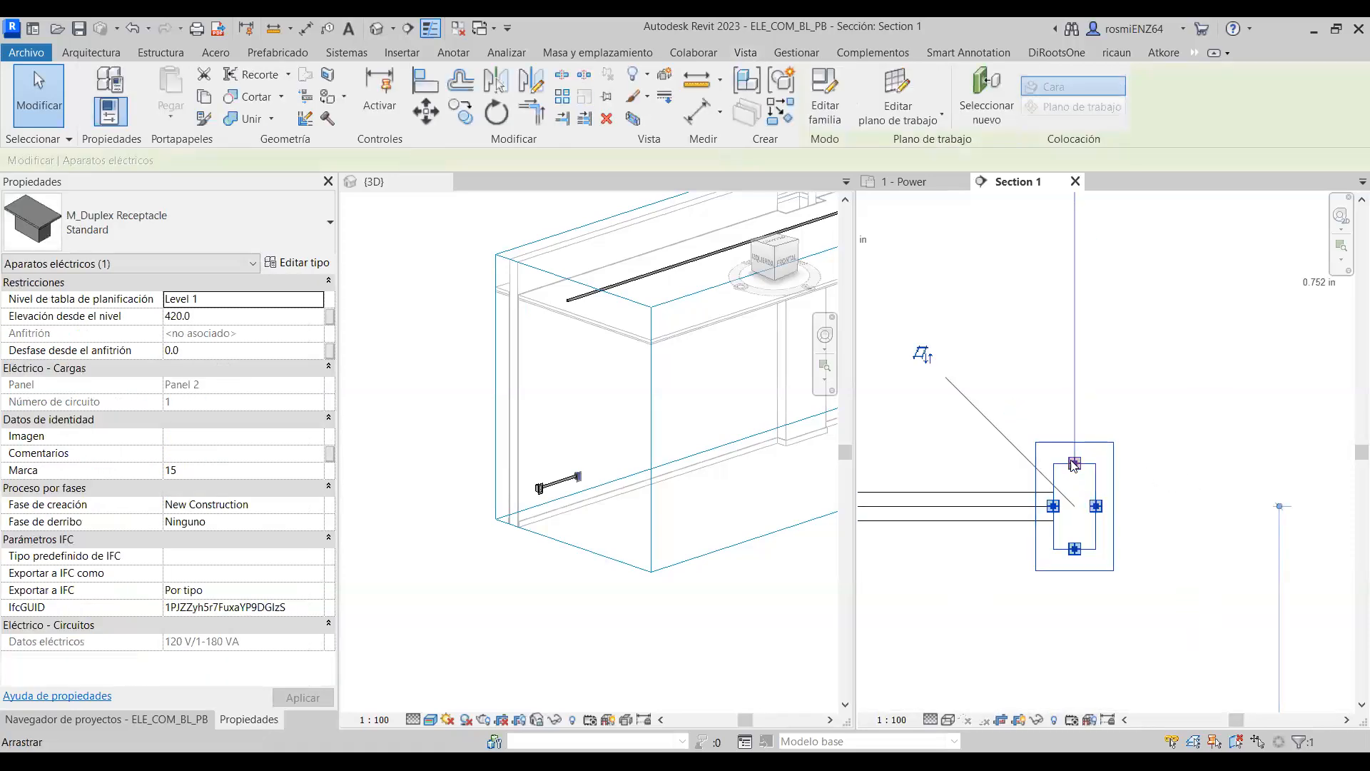
right_click(1074, 463)
left_click(1154, 384)
scroll(1125, 533, "down", 3)
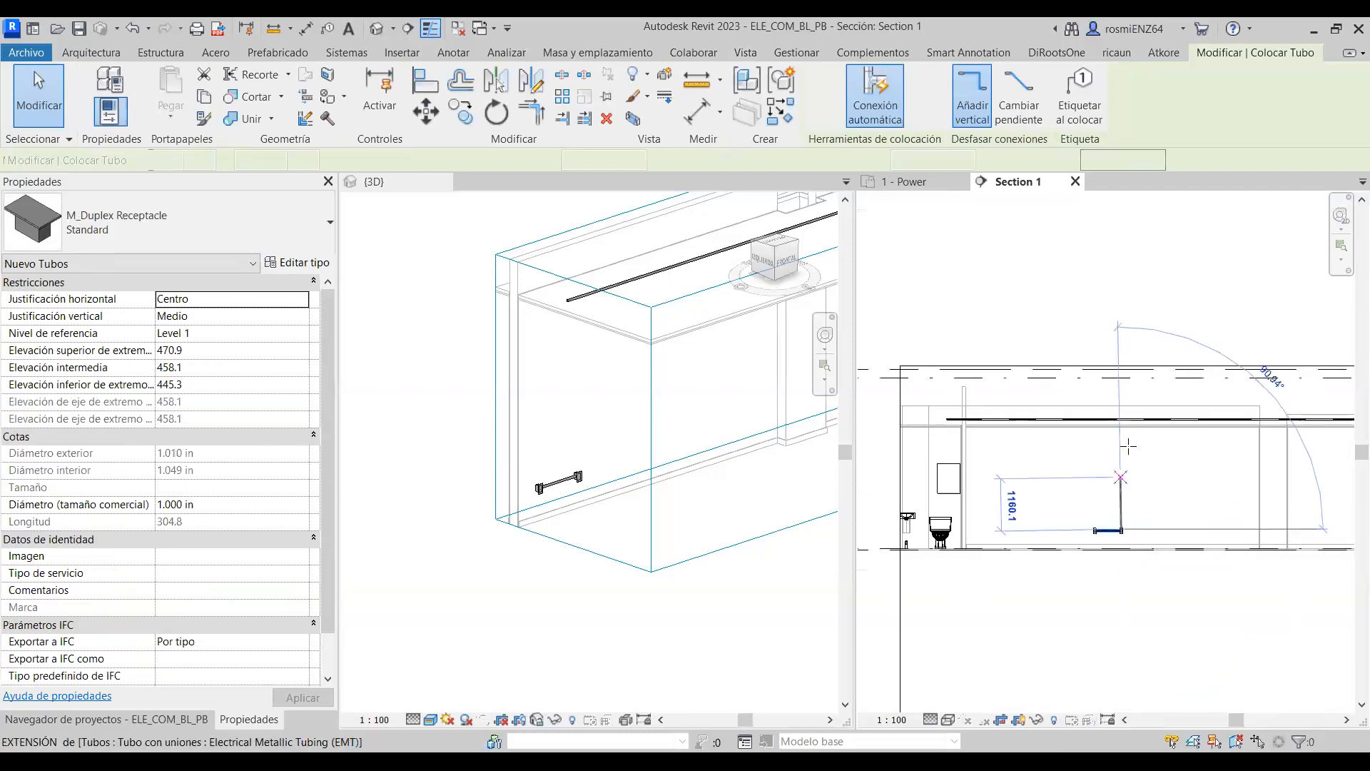
scroll(1117, 427, "up", 6)
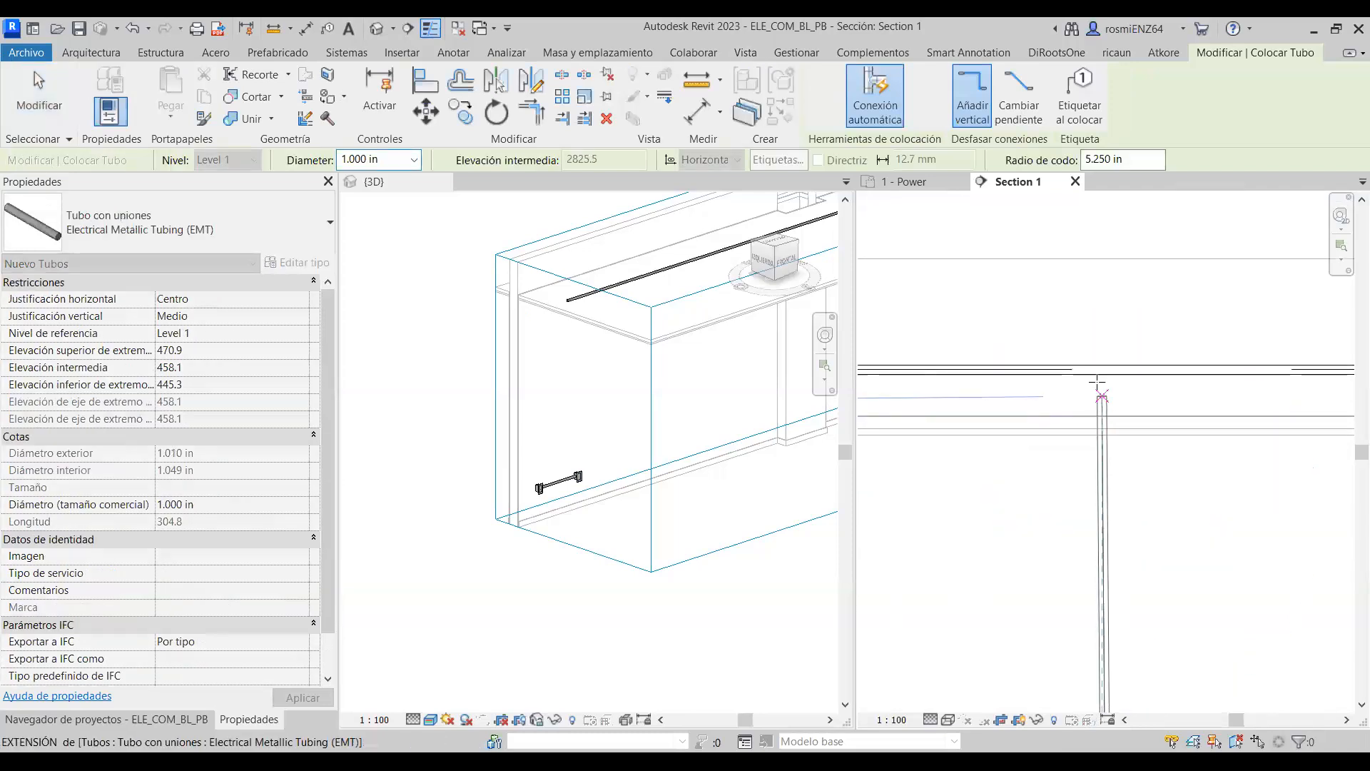
left_click(1098, 397)
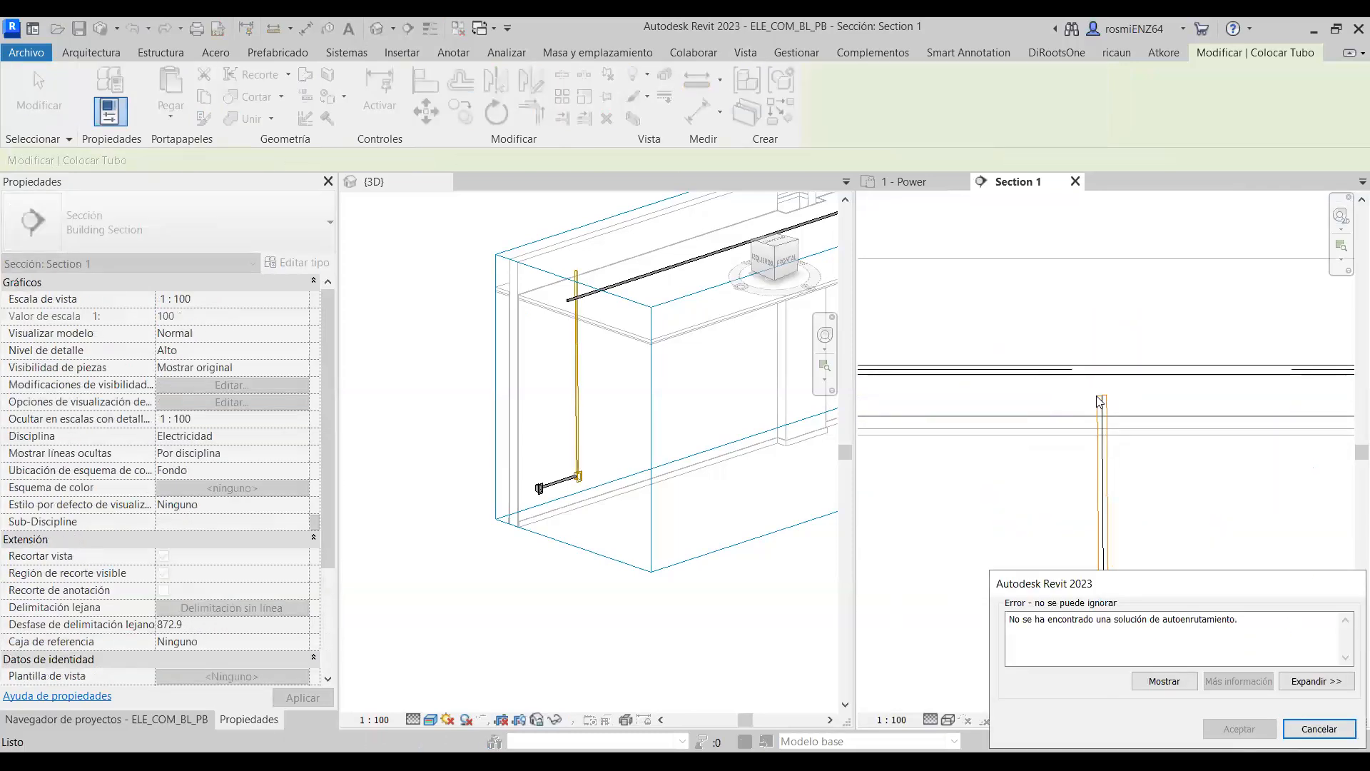
key("Escape")
Draw a 1-inch conduit straight up from the second receptacle's upper connector to about 2818 mm elevation.
left_click(1049, 417)
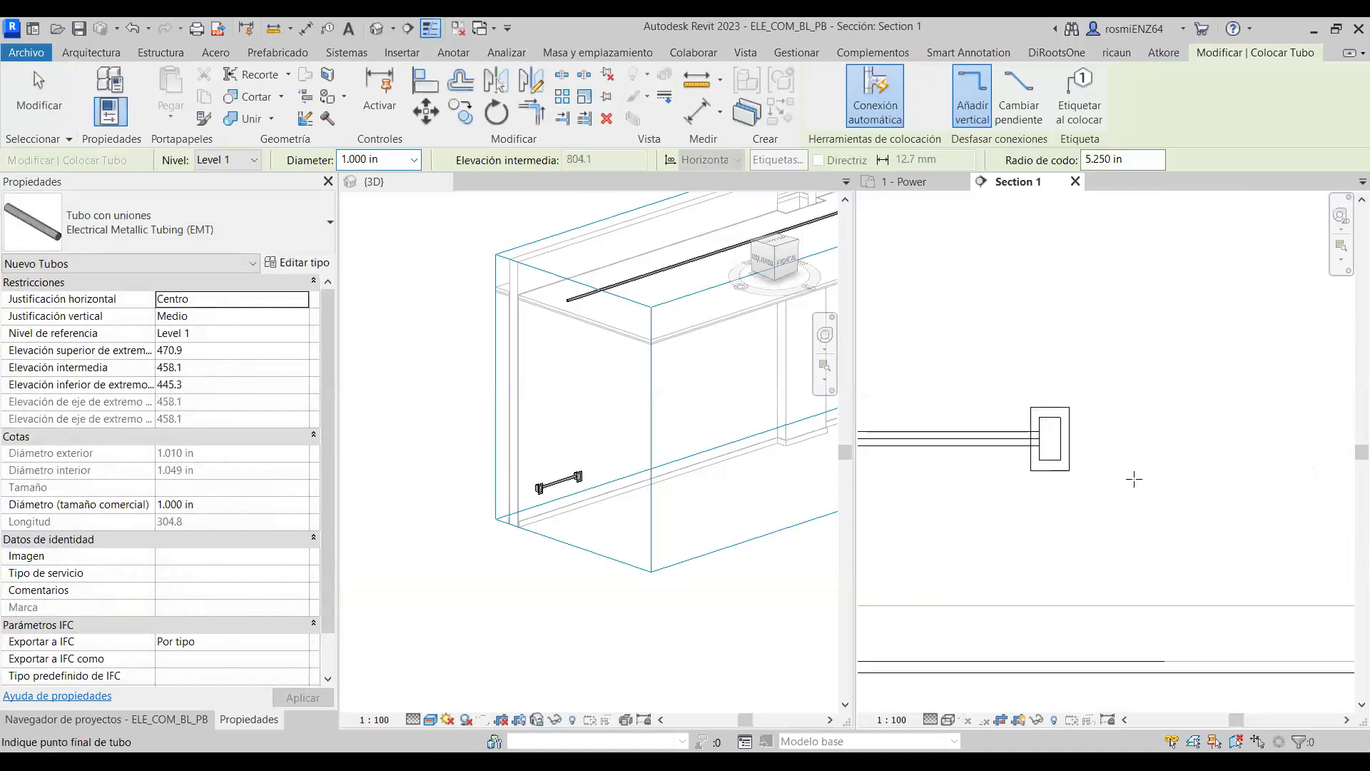
scroll(1135, 478, "down", 6)
scroll(1115, 218, "up", 3)
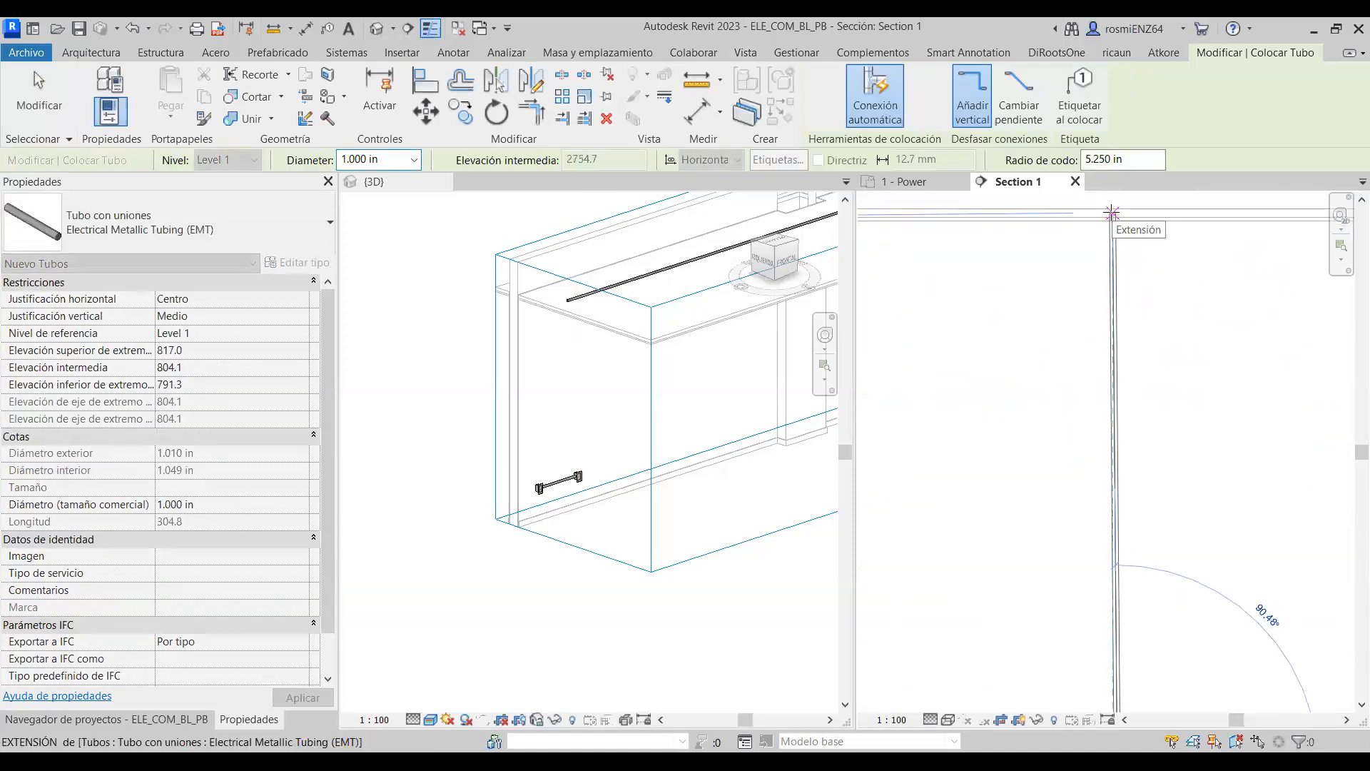
middle_click_drag(1114, 213, 1108, 311)
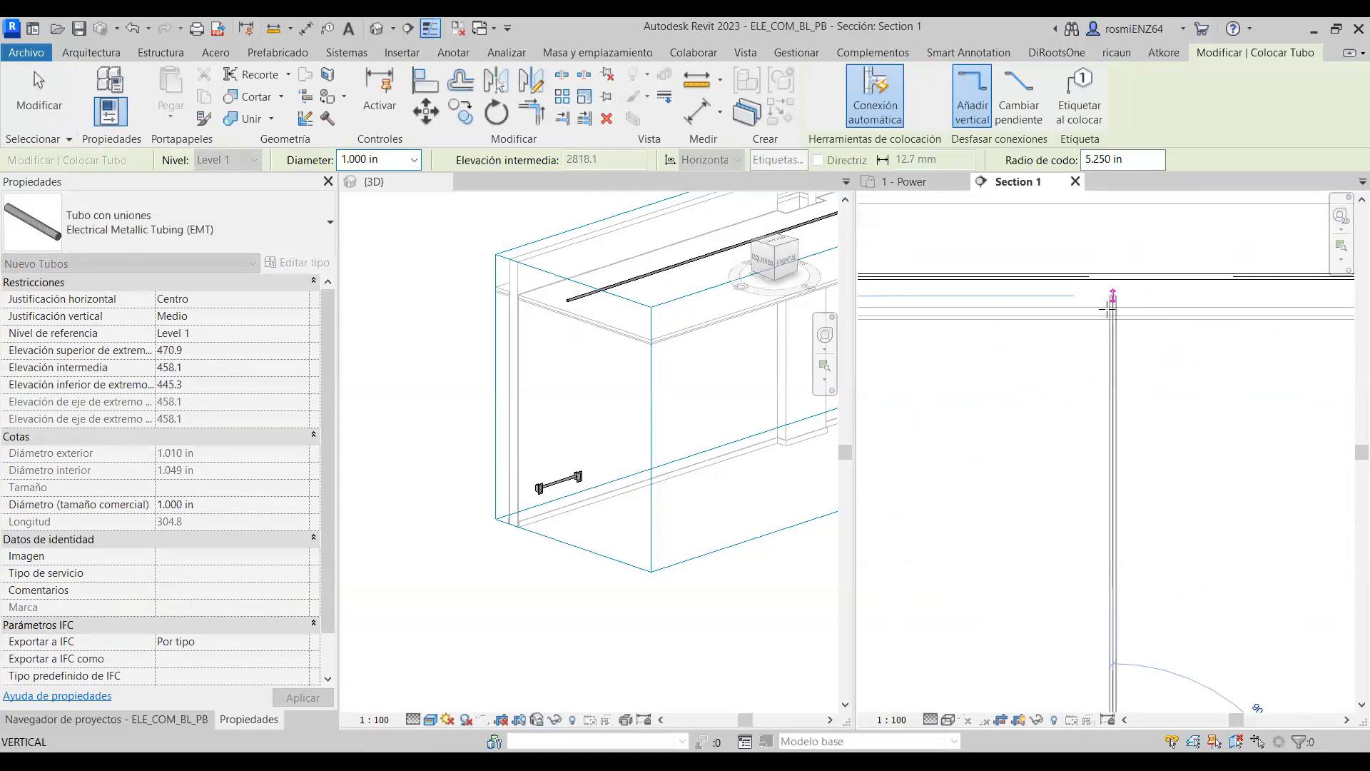
left_click(1108, 308)
key("Escape")
key("Escape")
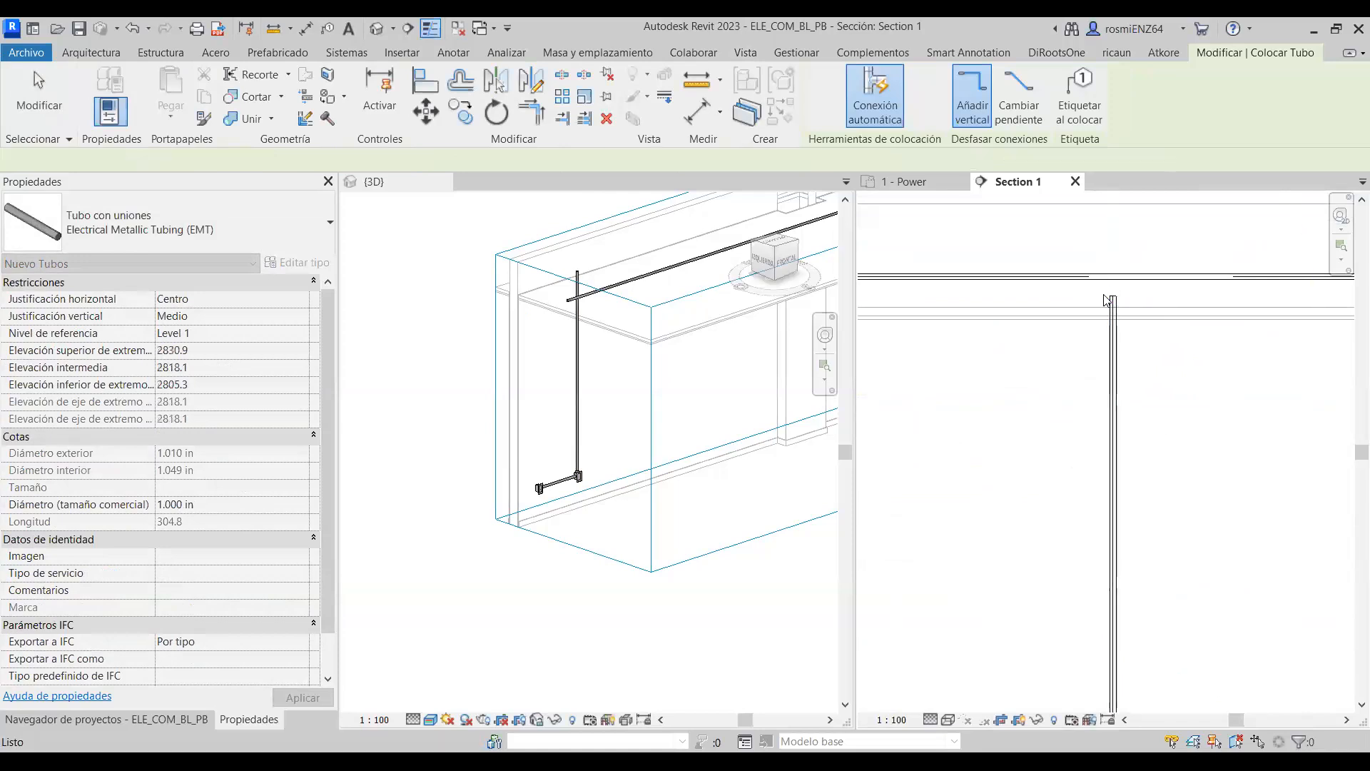
Move the Section 0 mark in the 1 - Power plan so it cuts the wall beside the receptacle pair, and open that section view.
left_click(924, 183)
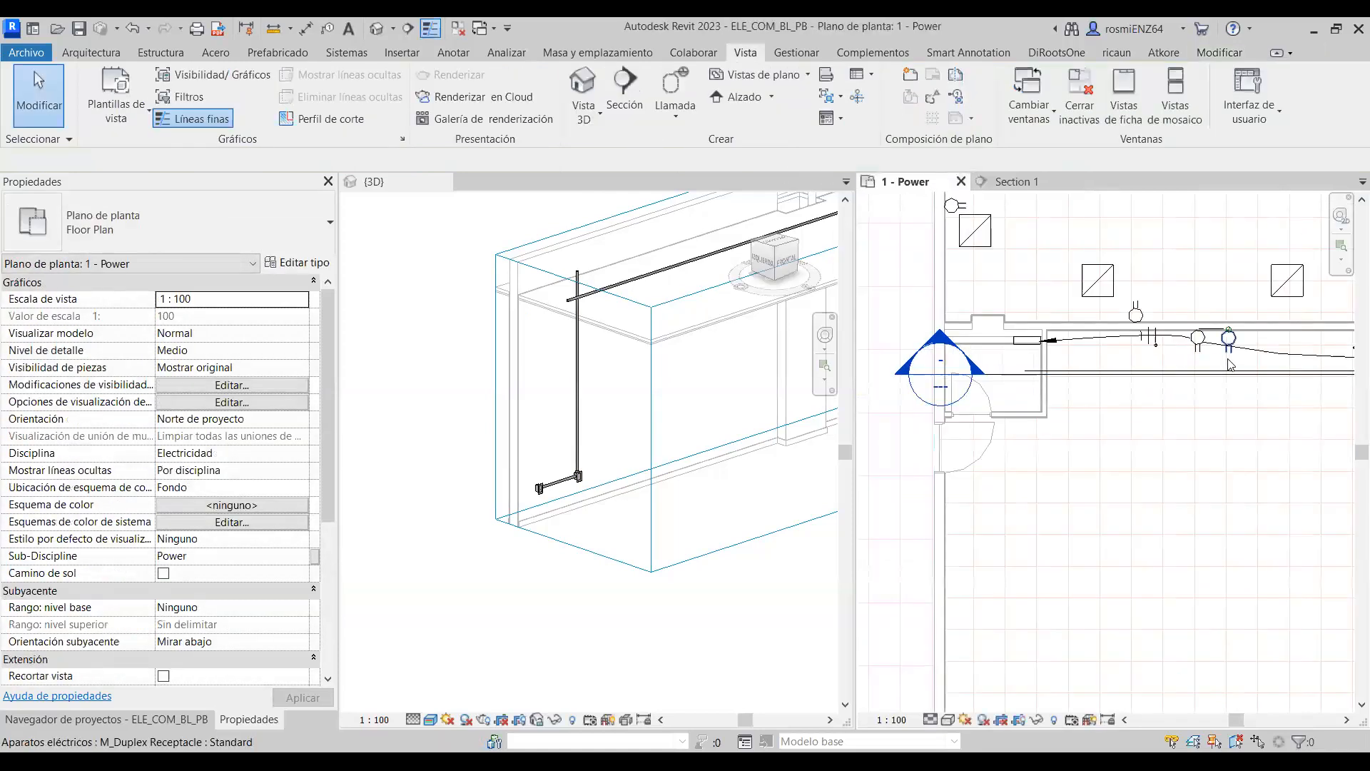
scroll(1098, 387, "up", 3)
scroll(1050, 307, "down", 5)
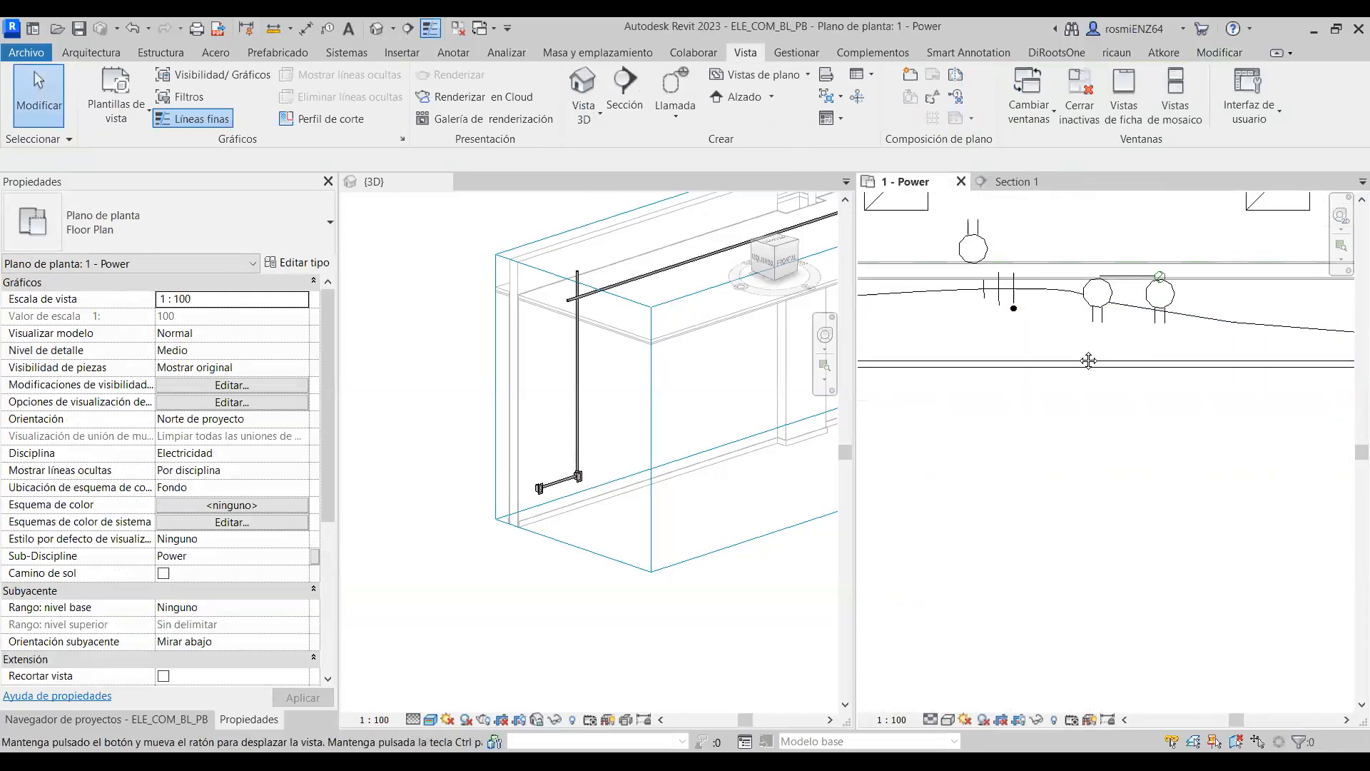
middle_click_drag(1244, 399, 1008, 387)
scroll(992, 321, "up", 3)
middle_click_drag(865, 320, 1031, 328)
left_click_drag(1030, 328, 1142, 473)
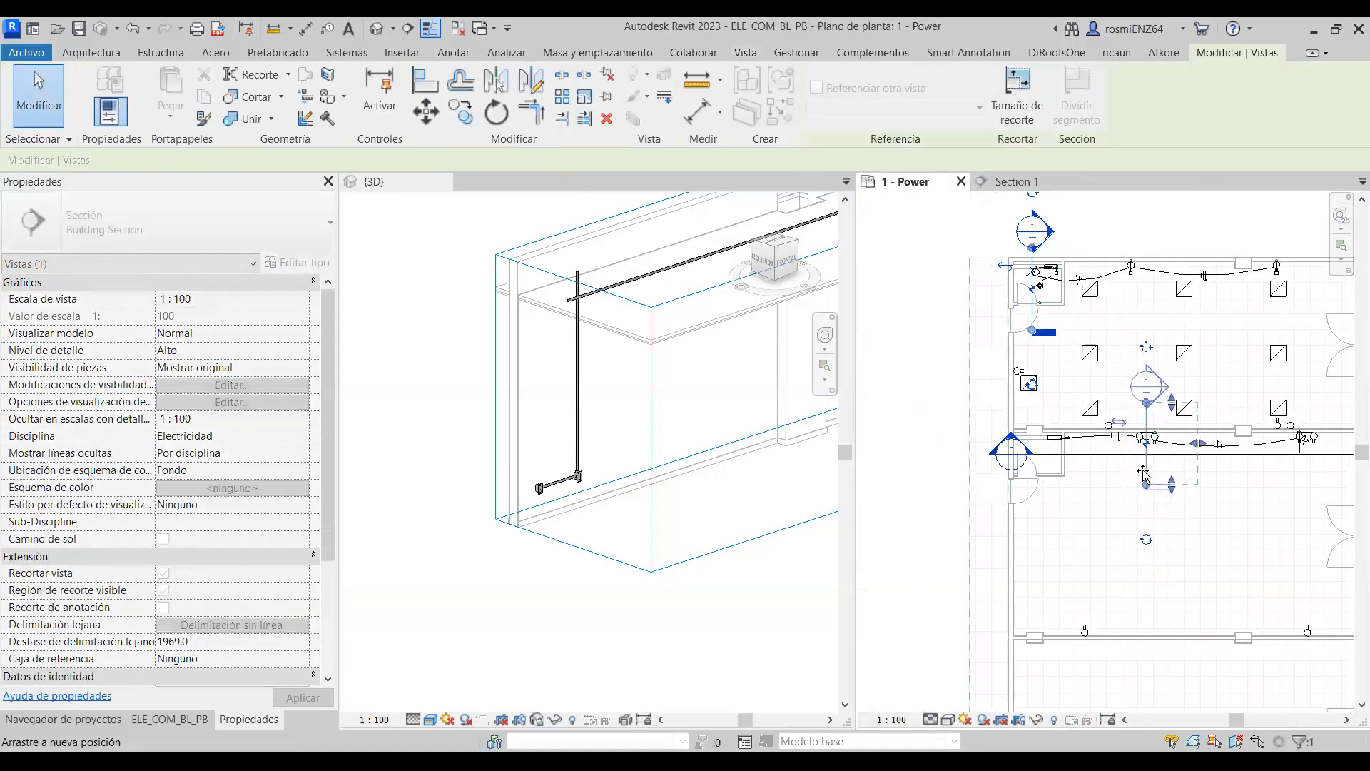
right_click(1145, 471)
left_click(1166, 134)
Draw a horizontal 1-inch conduit about 490 mm long from the vertical conduit's upper end, perpendicular to the wall toward the ceiling conduit.
scroll(1057, 347, "up", 4)
left_click(1025, 371)
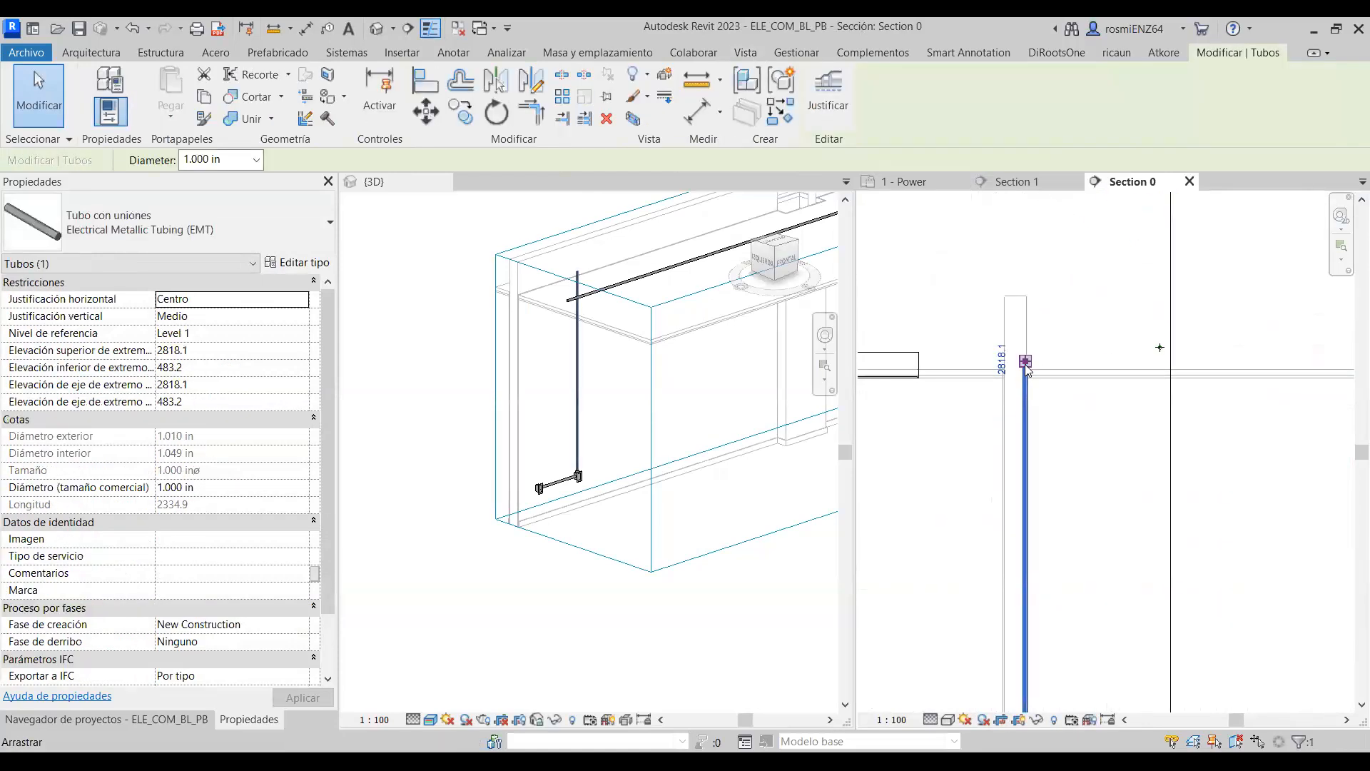
right_click(1025, 366)
left_click(1115, 436)
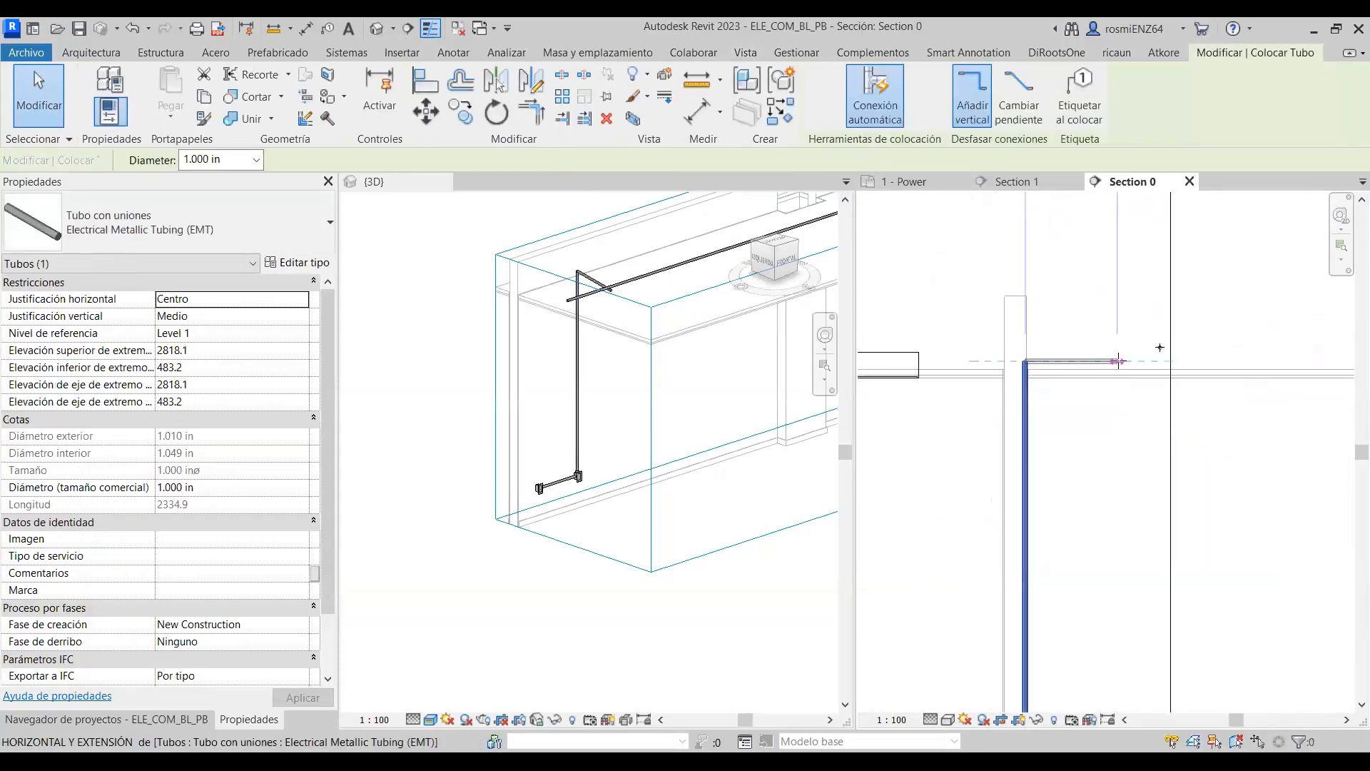
left_click(1118, 363)
key("Escape")
key("Escape")
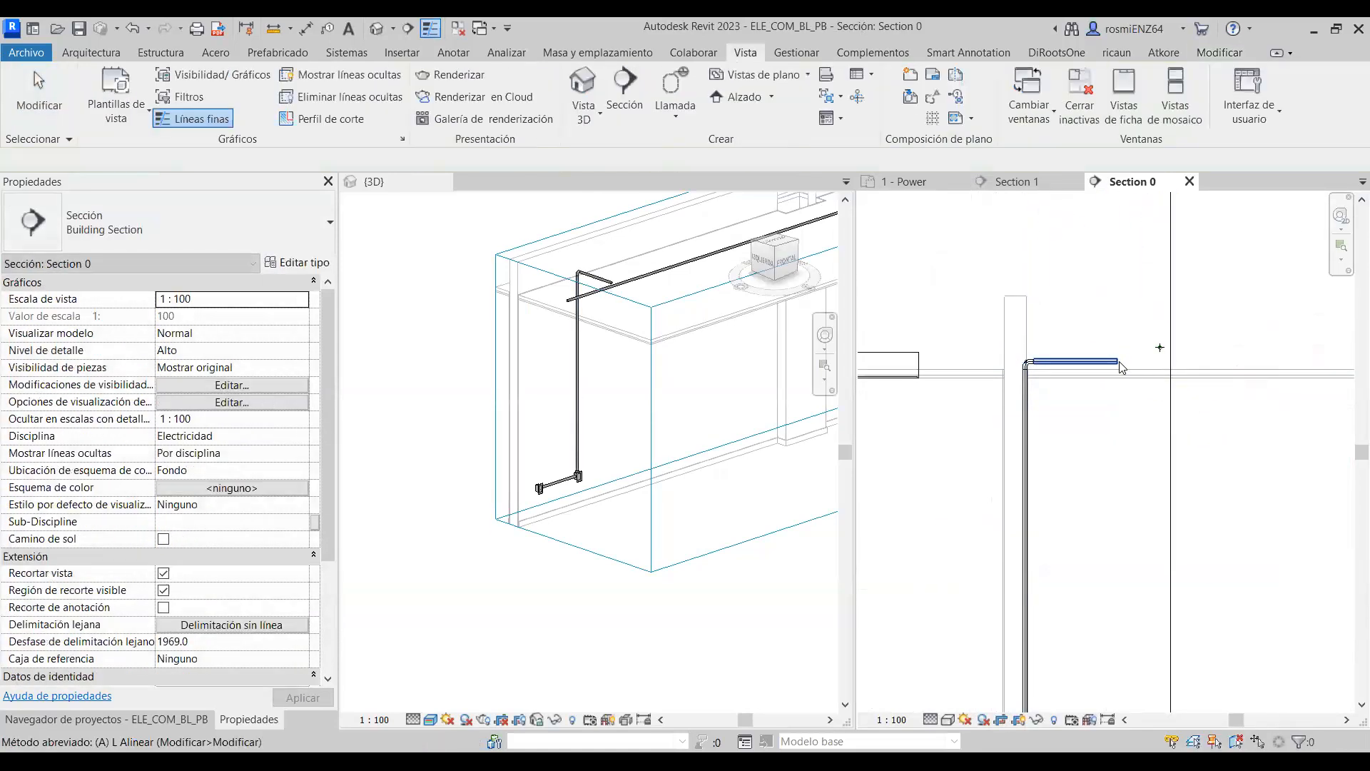
Copy the ceiling conduit's upper elevation of 2910.8 mm to the new short horizontal conduit so both run at the same height.
left_click(1160, 350)
left_click(233, 354)
key("ctrl+c")
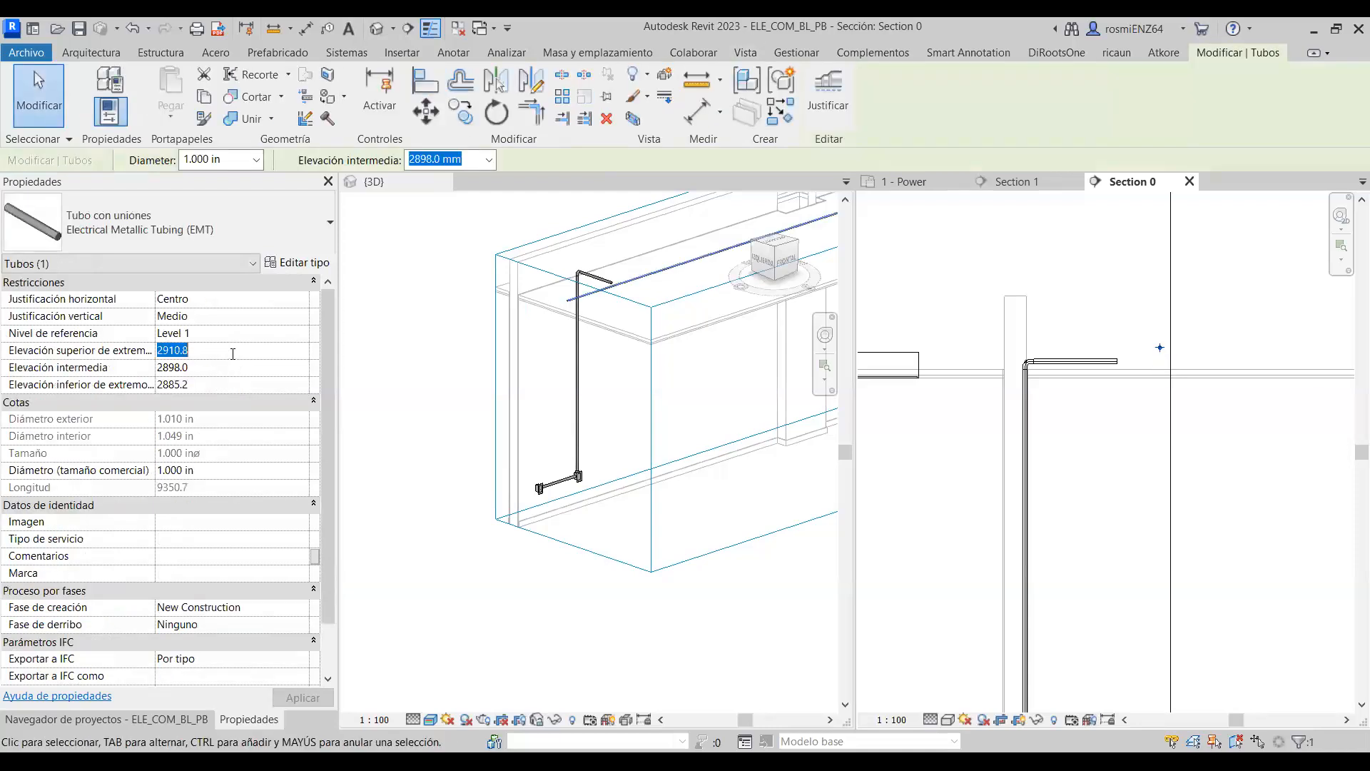
key("Escape")
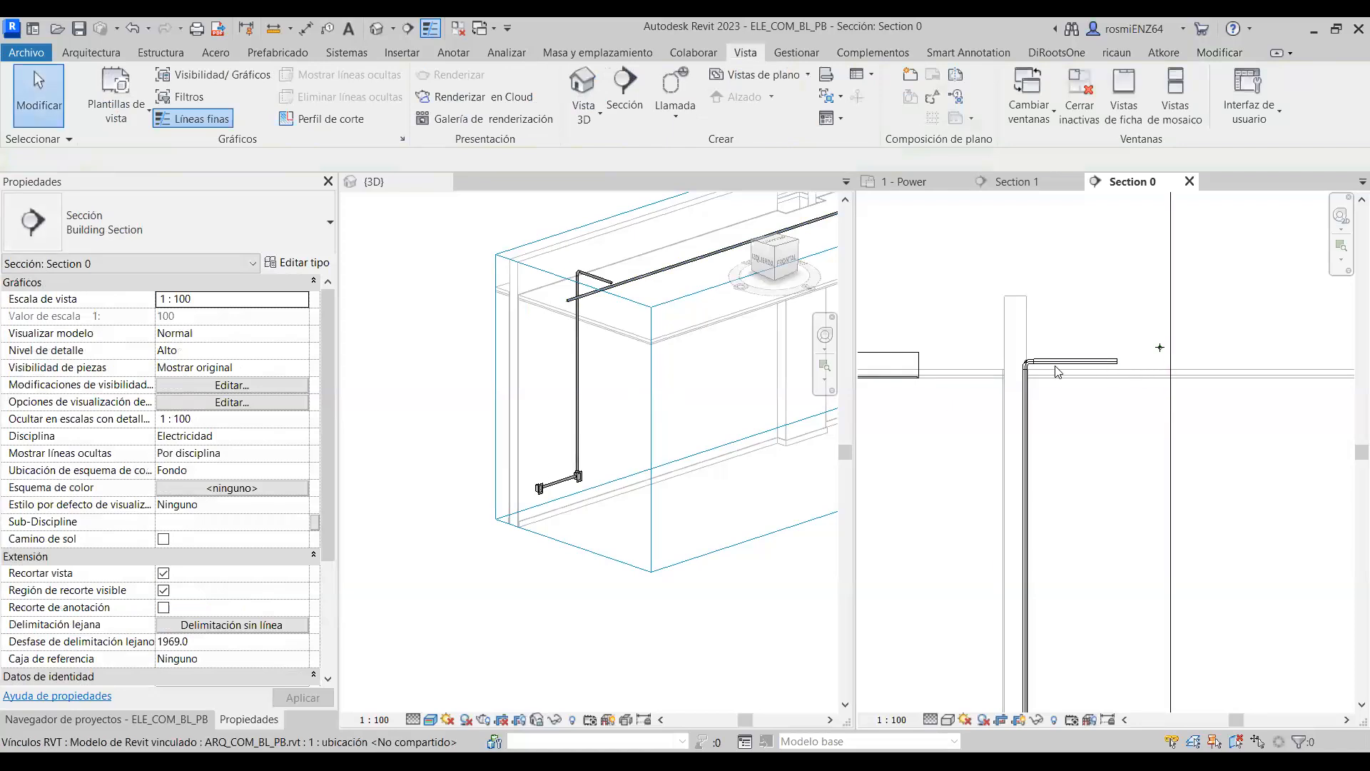
left_click(1074, 361)
left_click(254, 356)
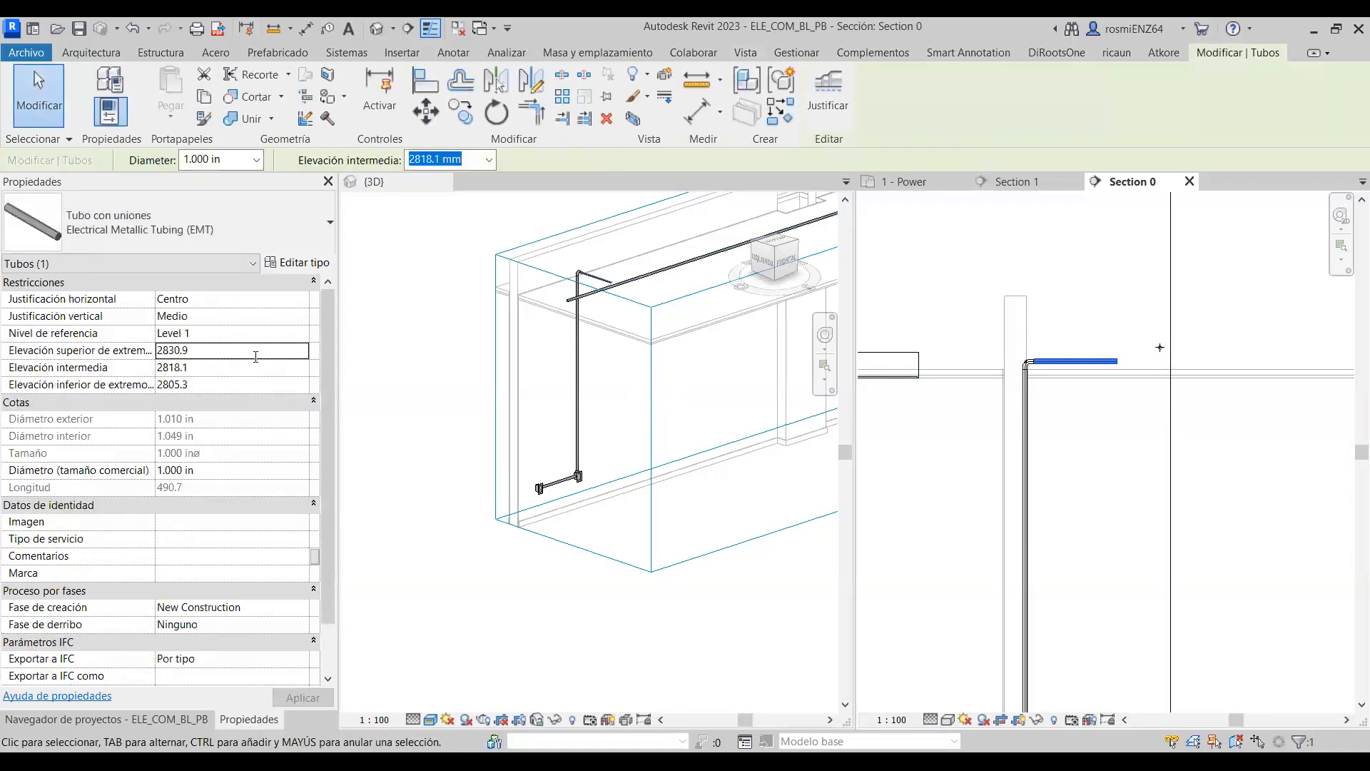
key("ctrl+v")
key("Return")
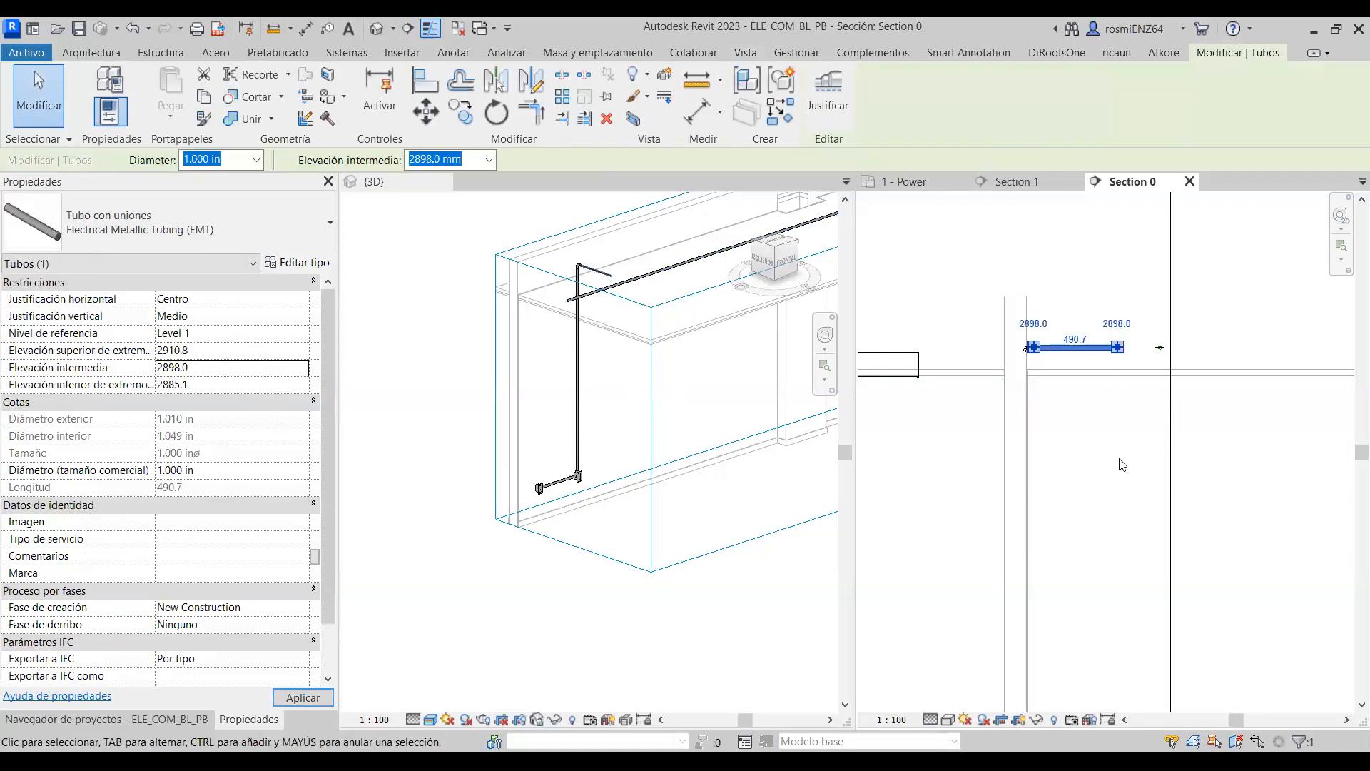
left_click(1086, 359)
Extend the short horizontal conduit's free end to about 860 mm from the vertical conduit, joining it to the ceiling conduit.
scroll(1088, 375, "up", 3)
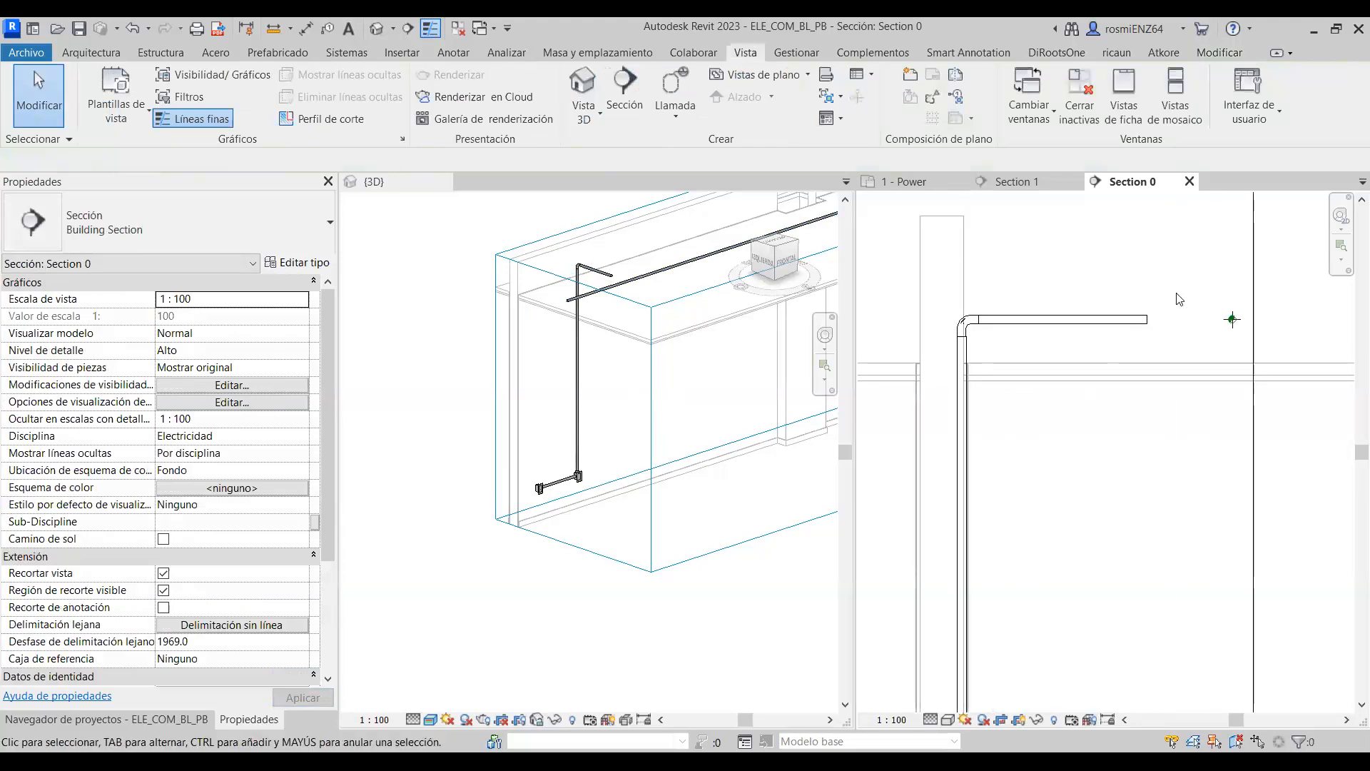
left_click(1127, 322)
left_click_drag(1148, 320, 1257, 319)
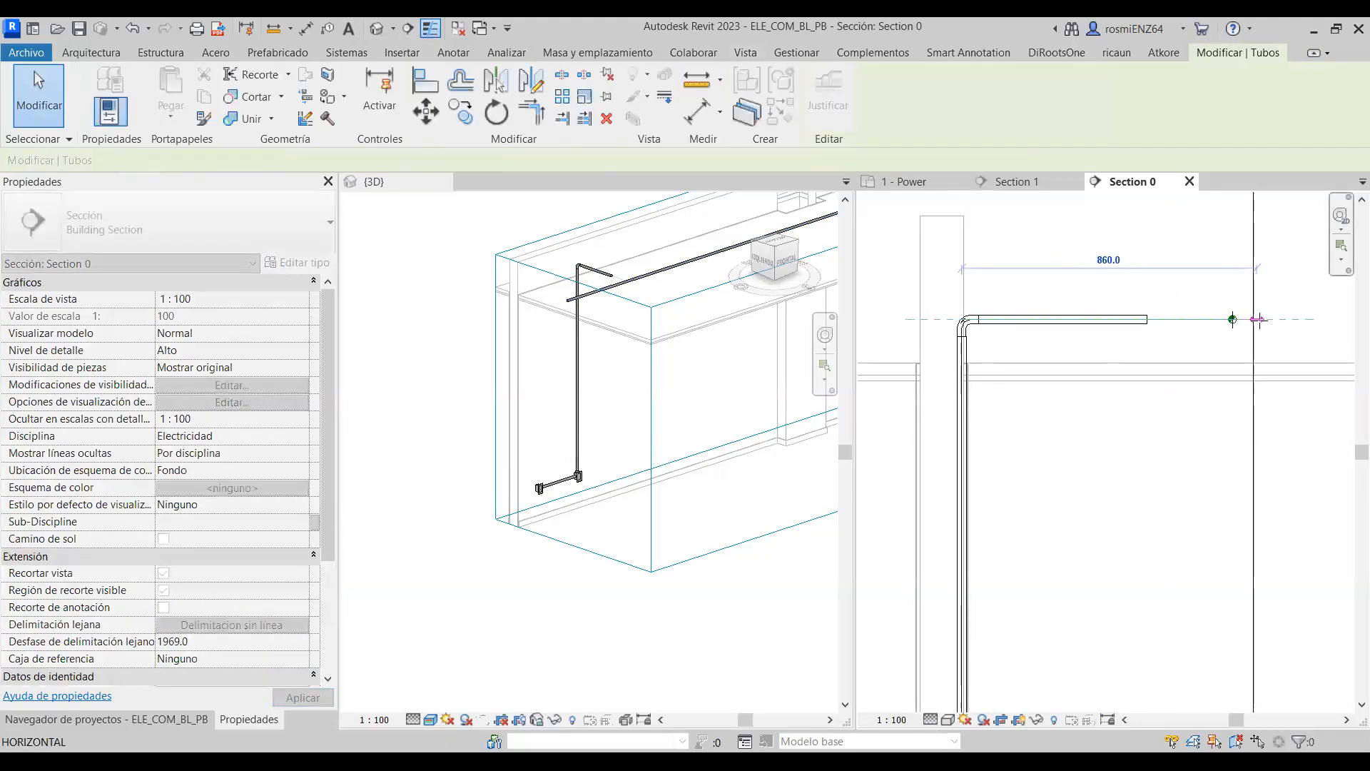
key("Escape")
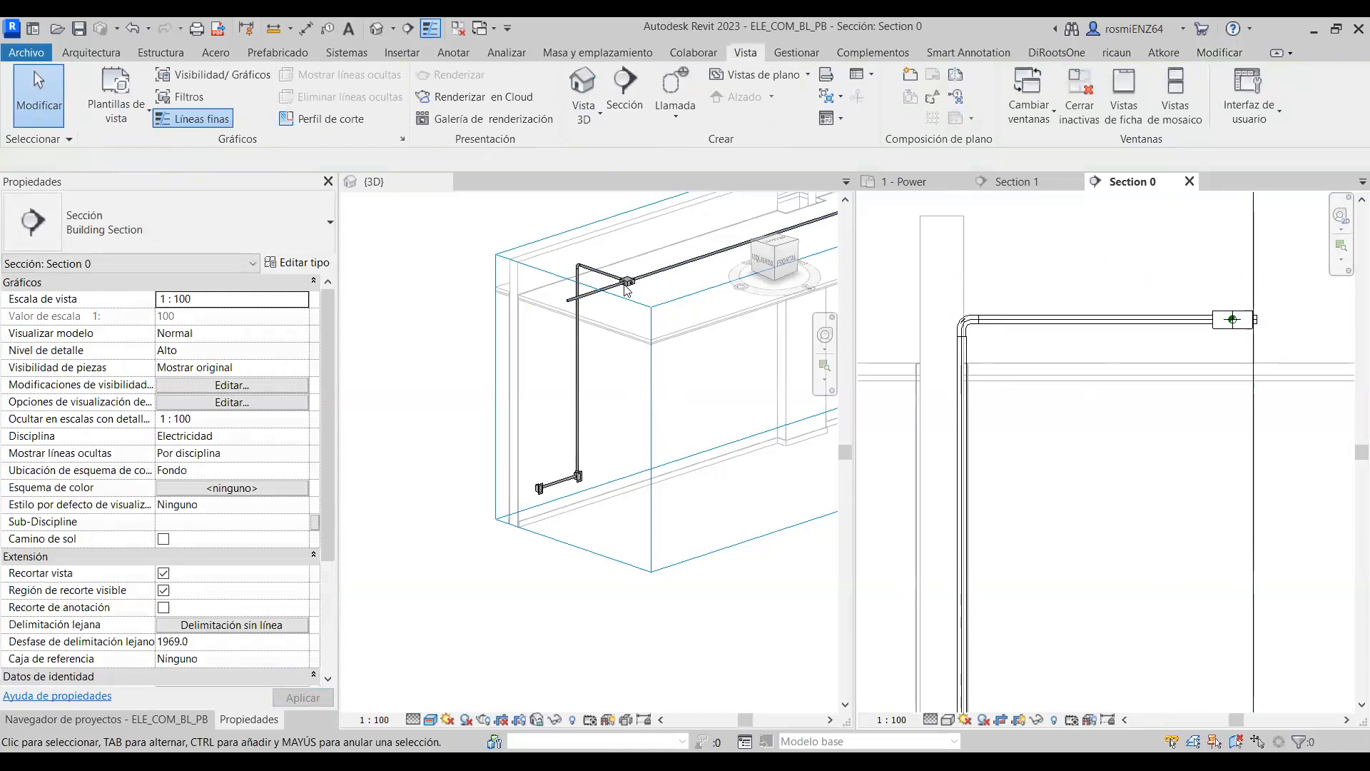
Delete the leftover conduit stub protruding from the junction box on the ceiling conduit in the 3D view.
scroll(627, 285, "up", 4)
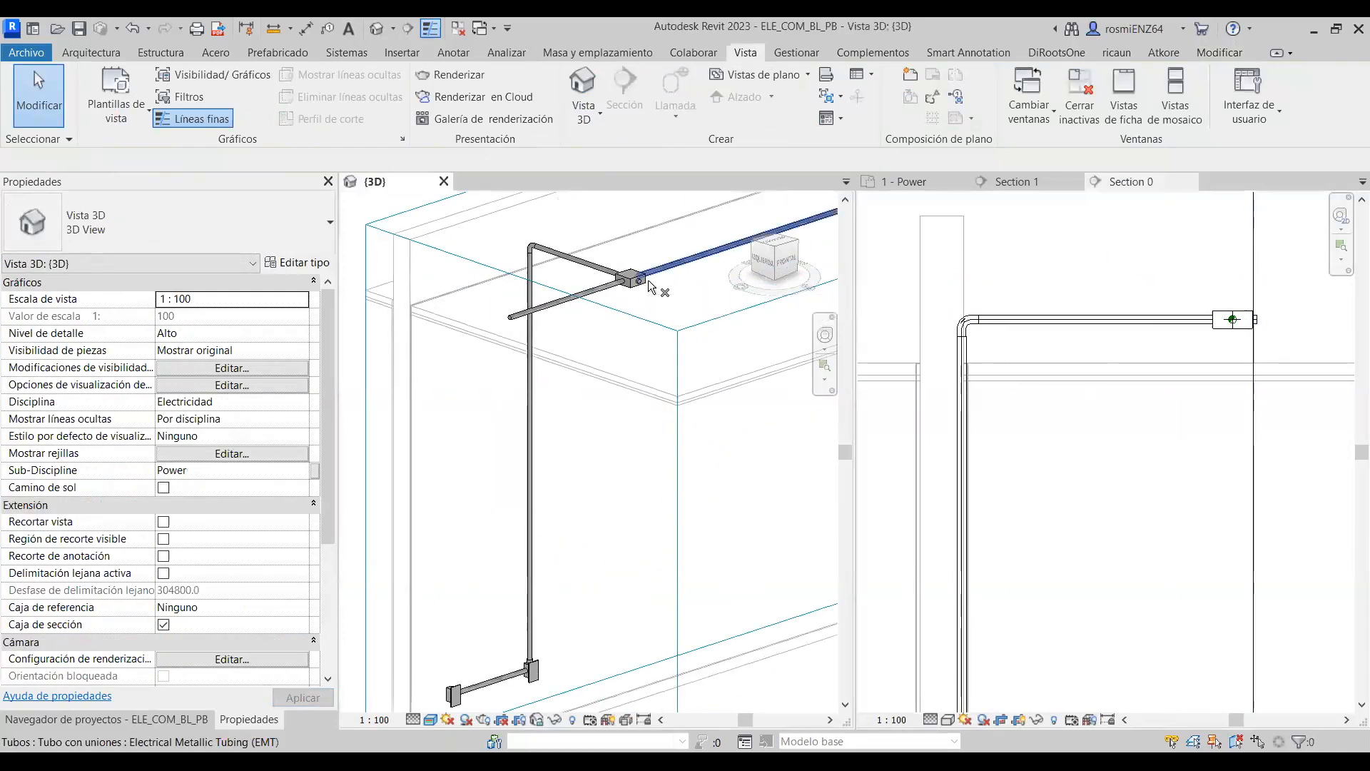
left_click(638, 286)
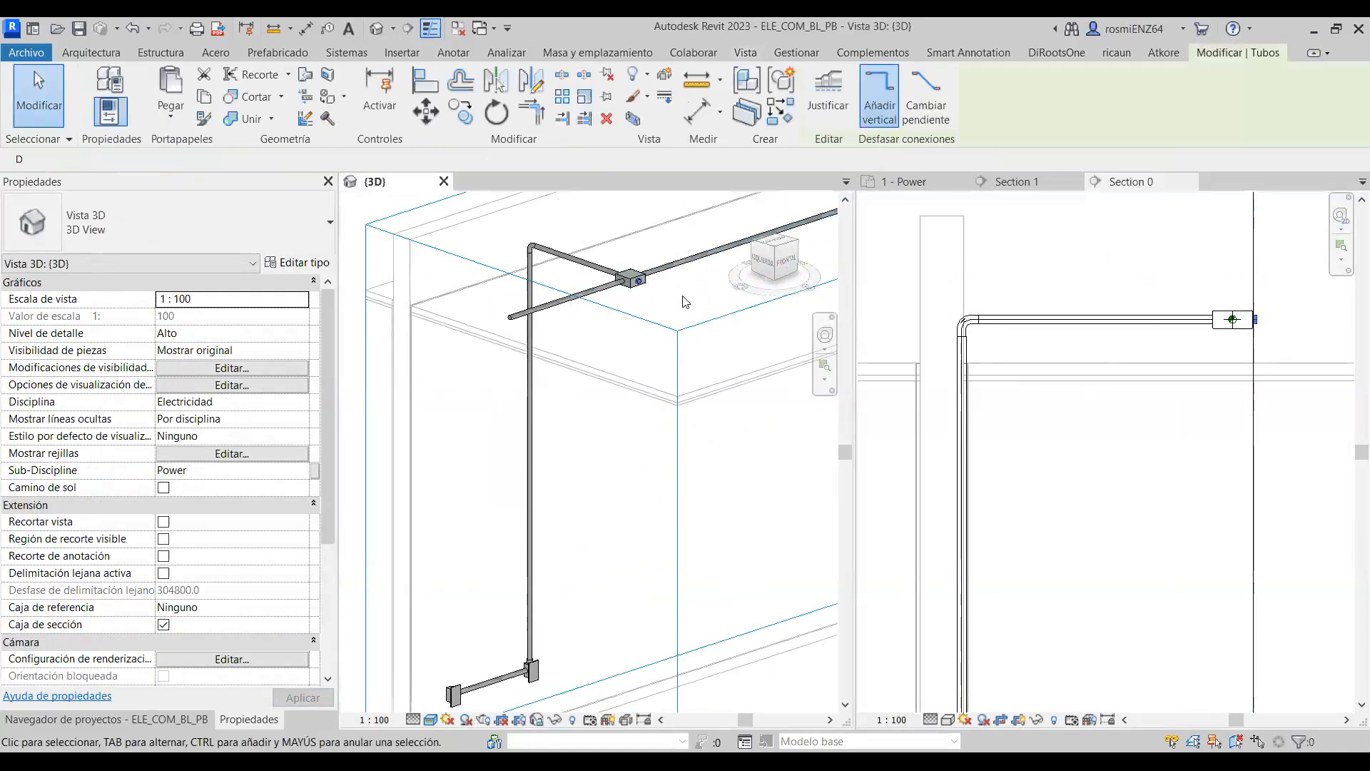
left_click(704, 307)
Turn off the 3D view's section box and close the Section 0, 1 - Power and Section 1 views.
scroll(703, 308, "down", 6)
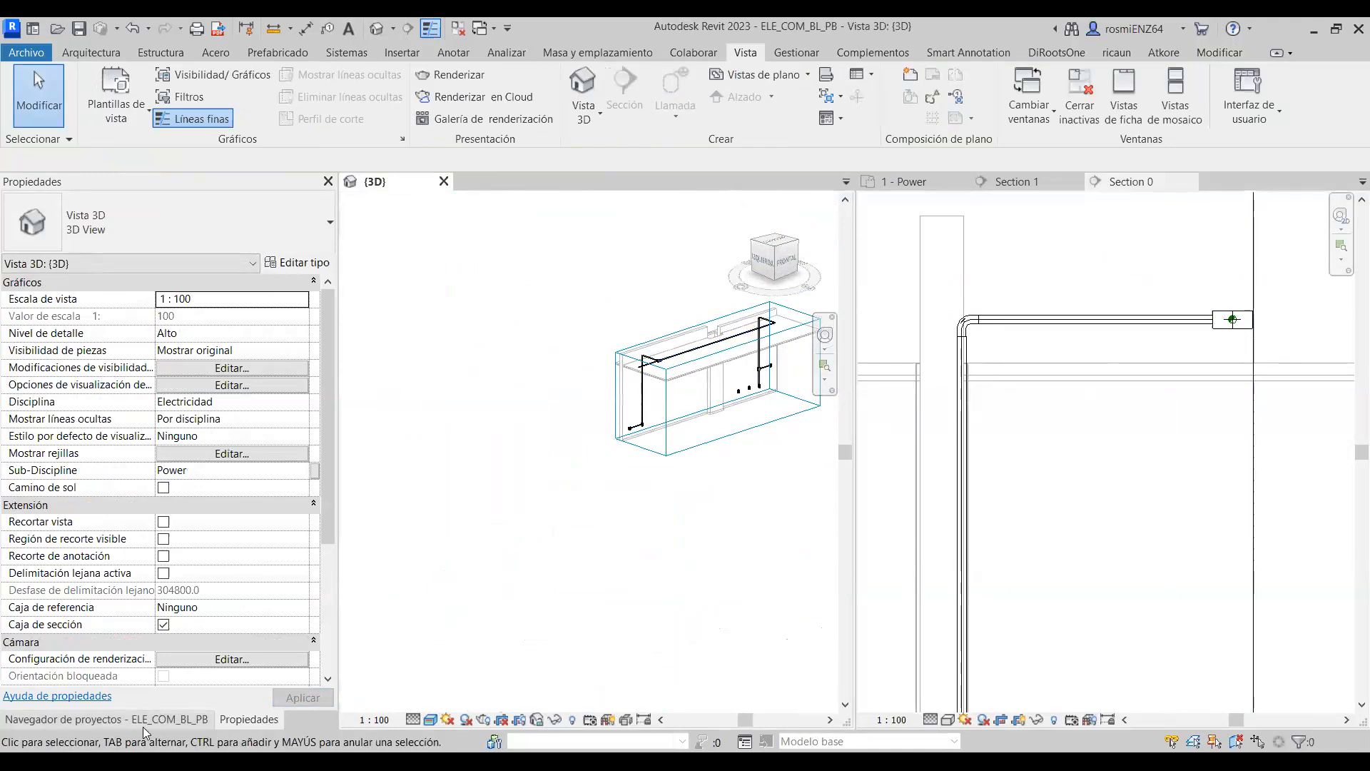
left_click(163, 626)
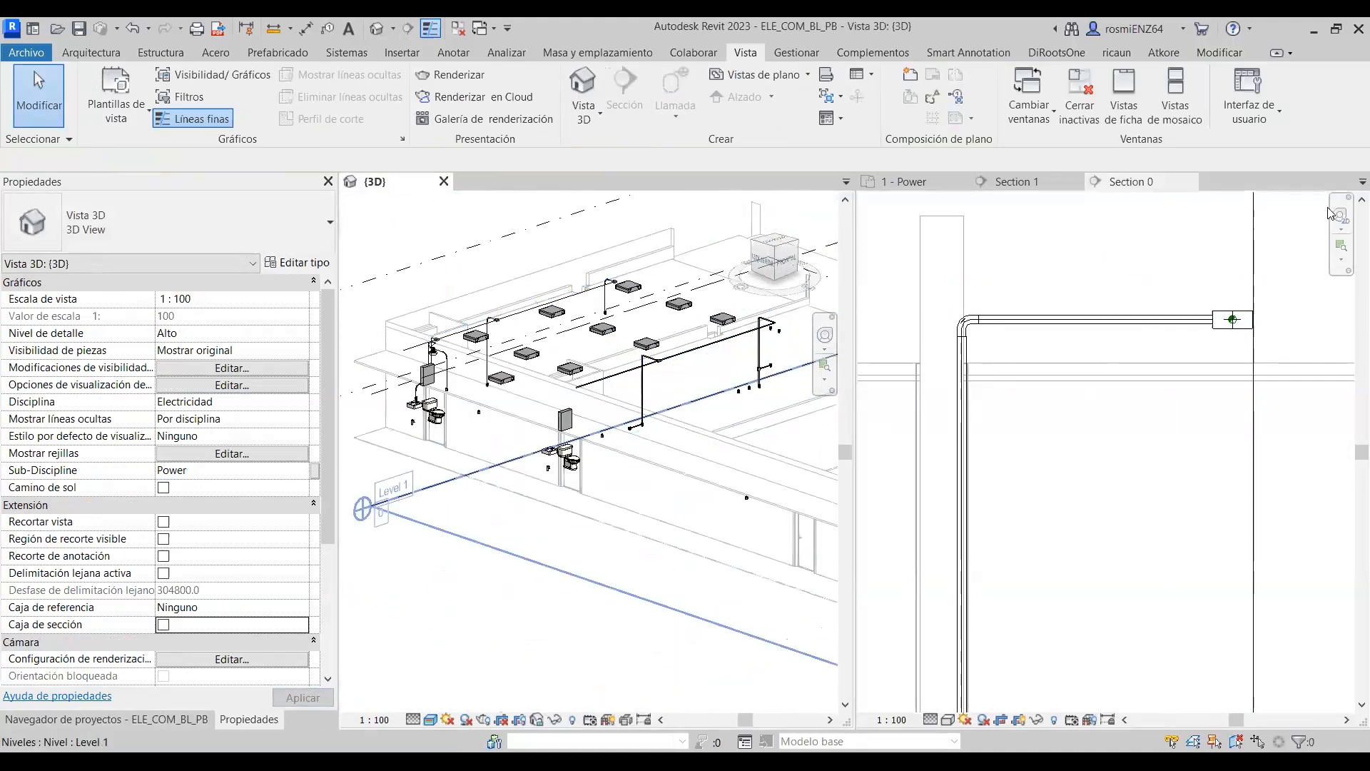
left_click(1195, 187)
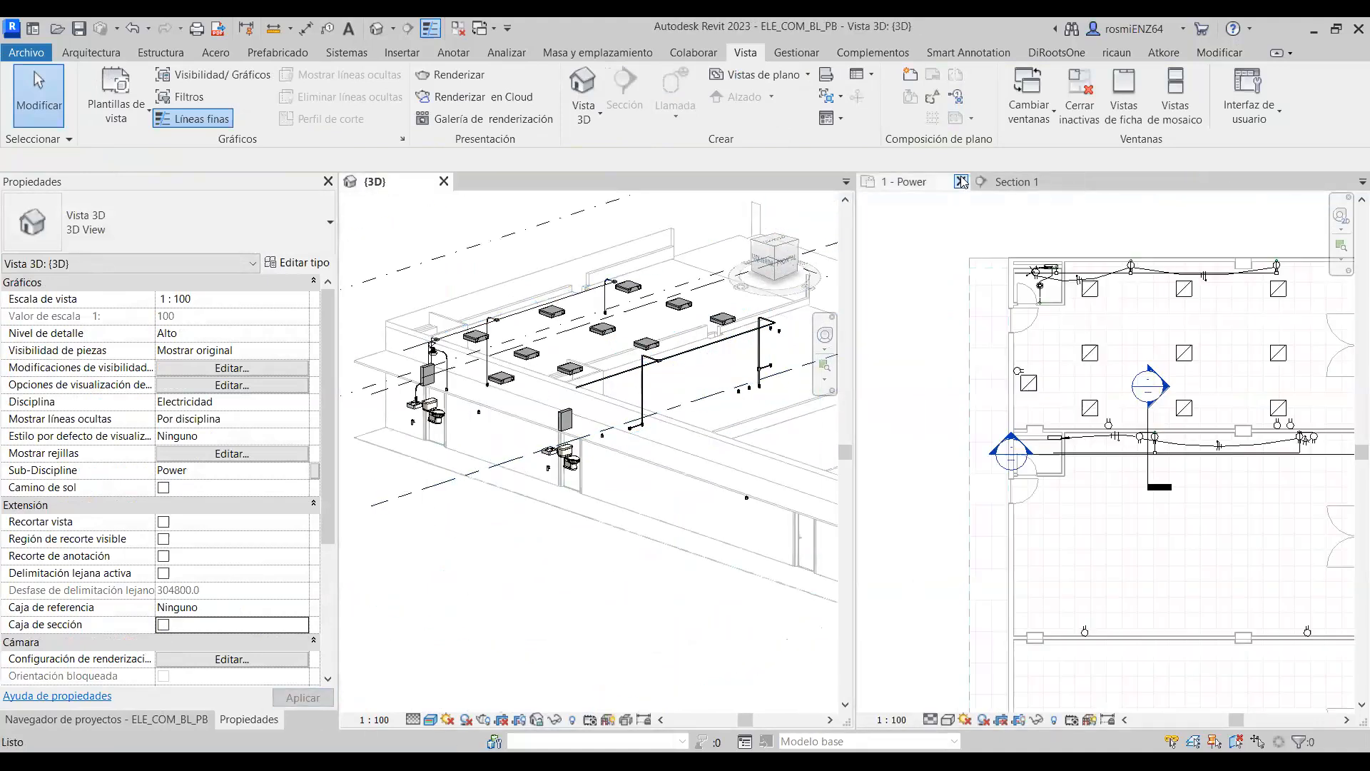
left_click(956, 187)
left_click(957, 184)
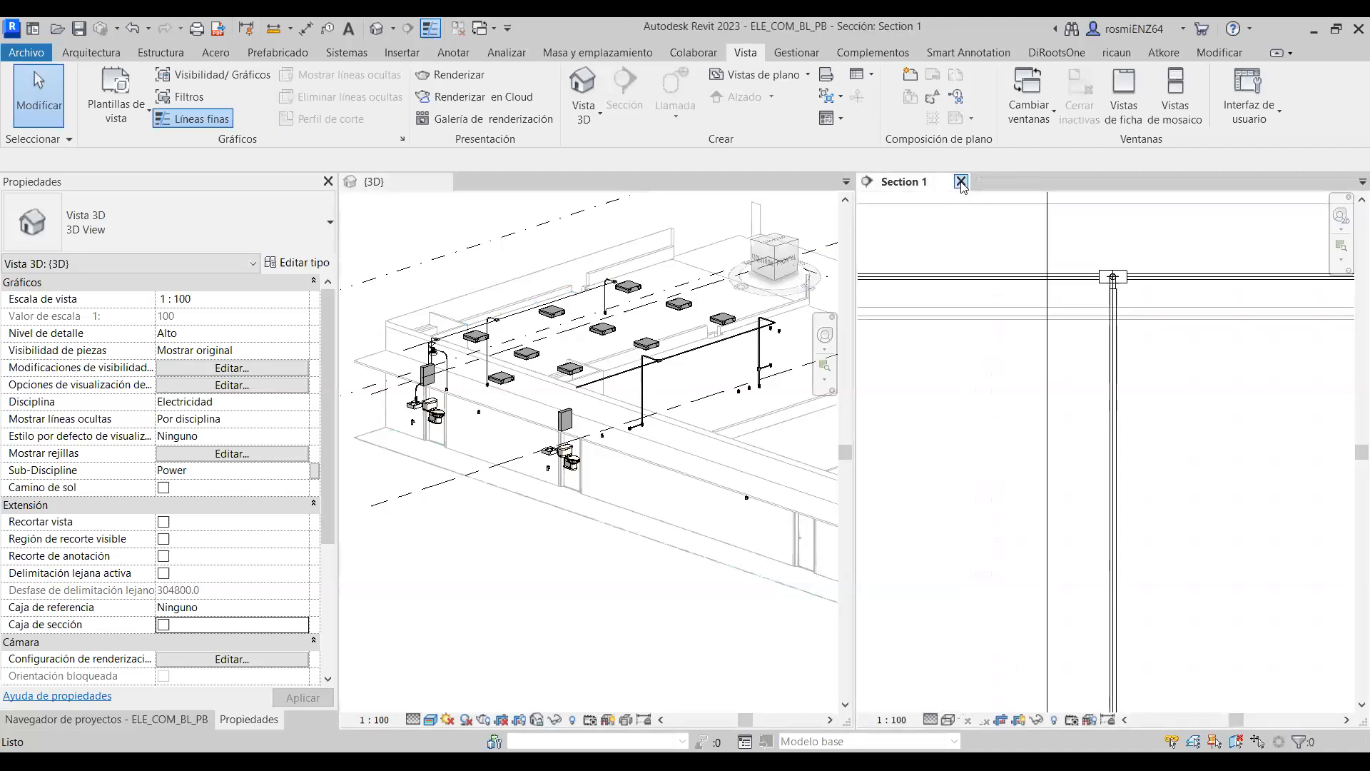
scroll(691, 376, "up", 2)
middle_click_drag(649, 385, 886, 452)
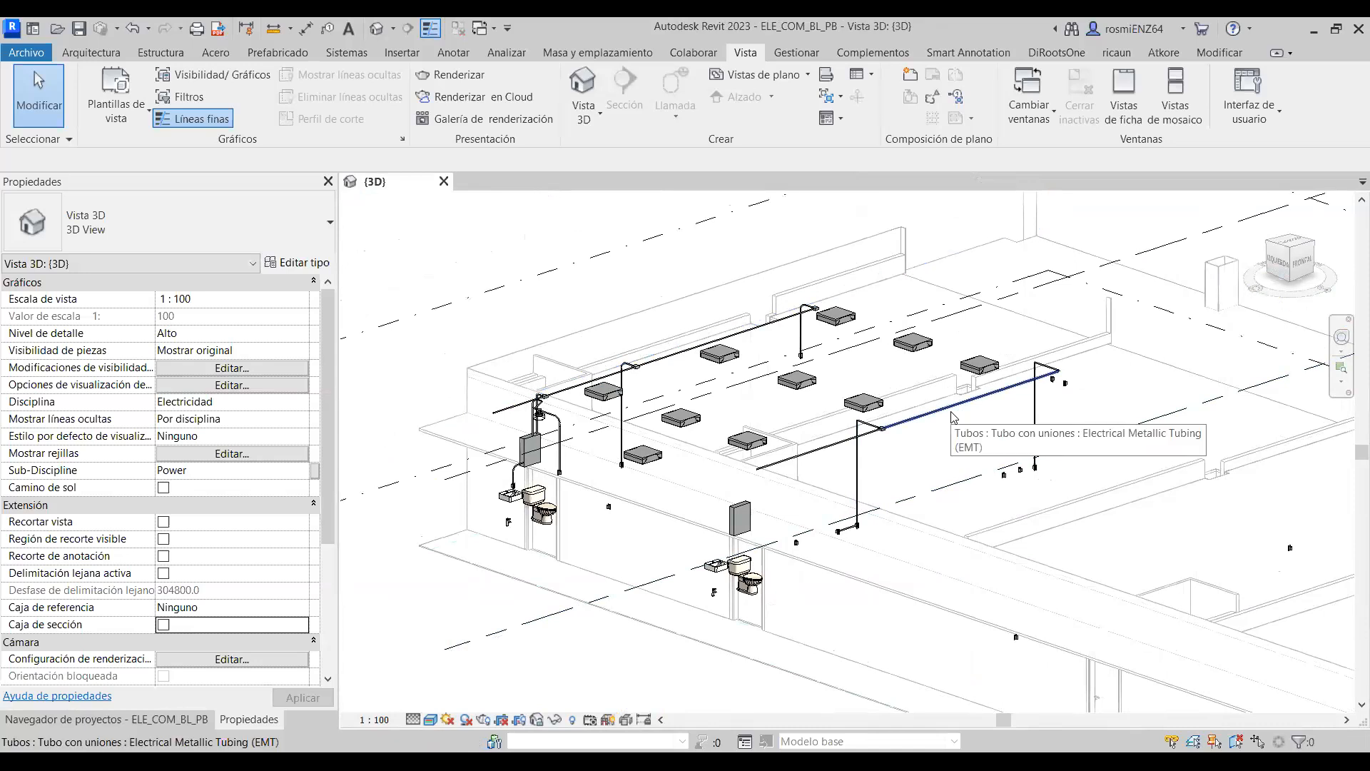
Select the whole connected network of the new ceiling conduit and temporarily isolate its categories in the 3D view.
key("Tab")
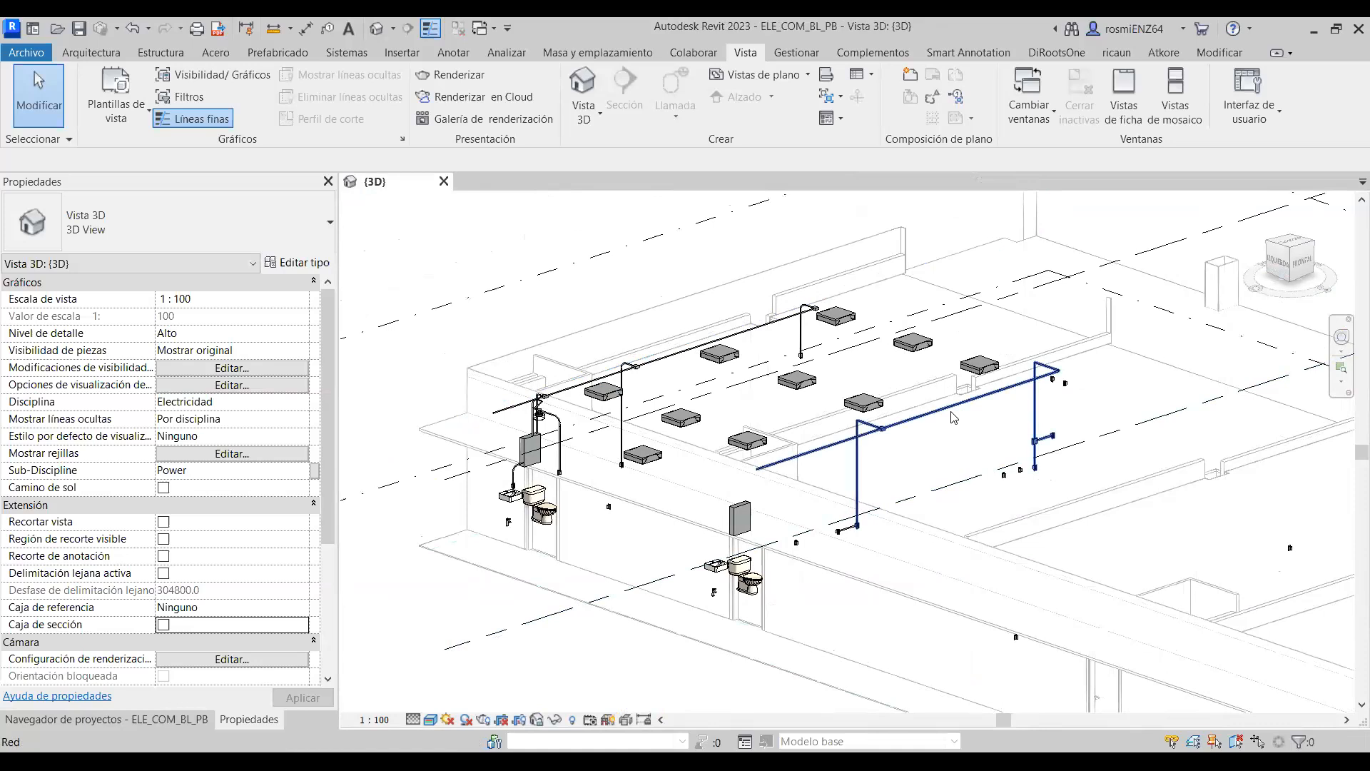
left_click(954, 418)
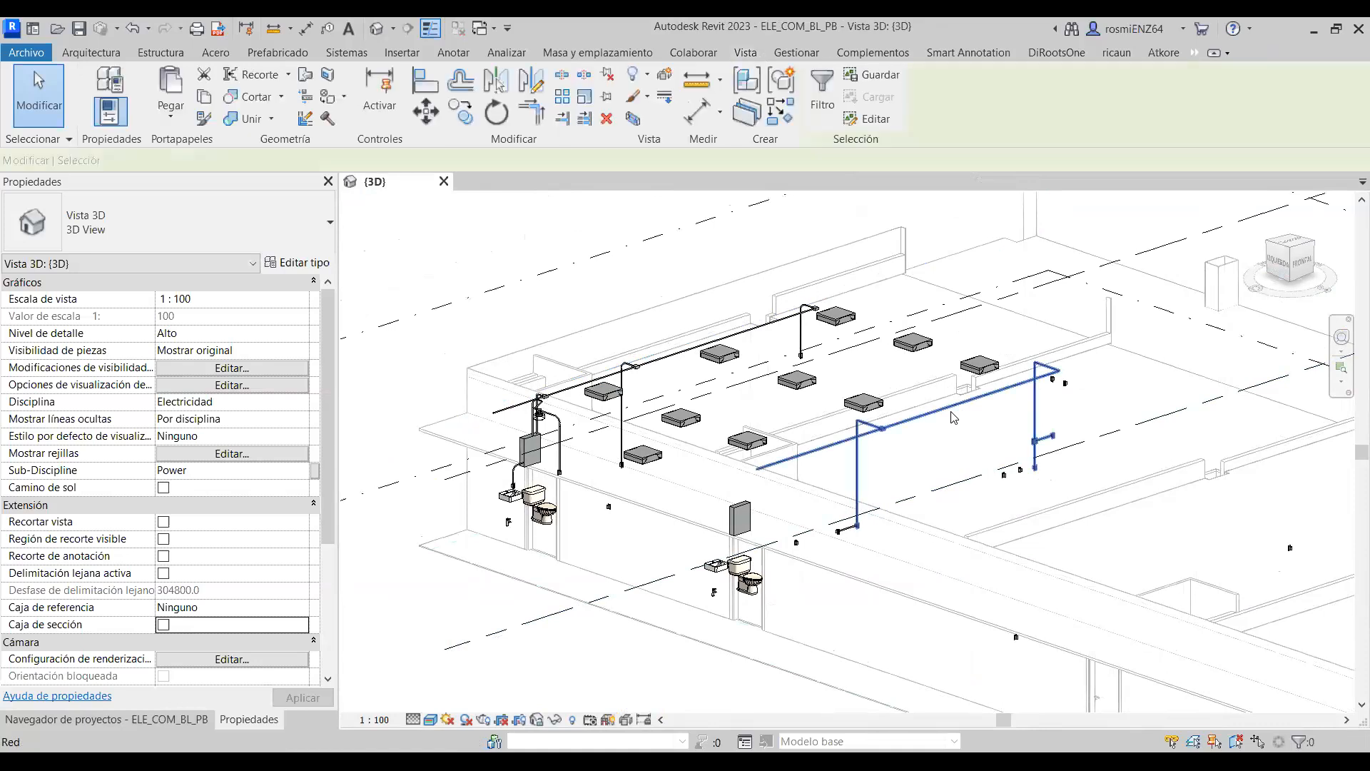
left_click(555, 719)
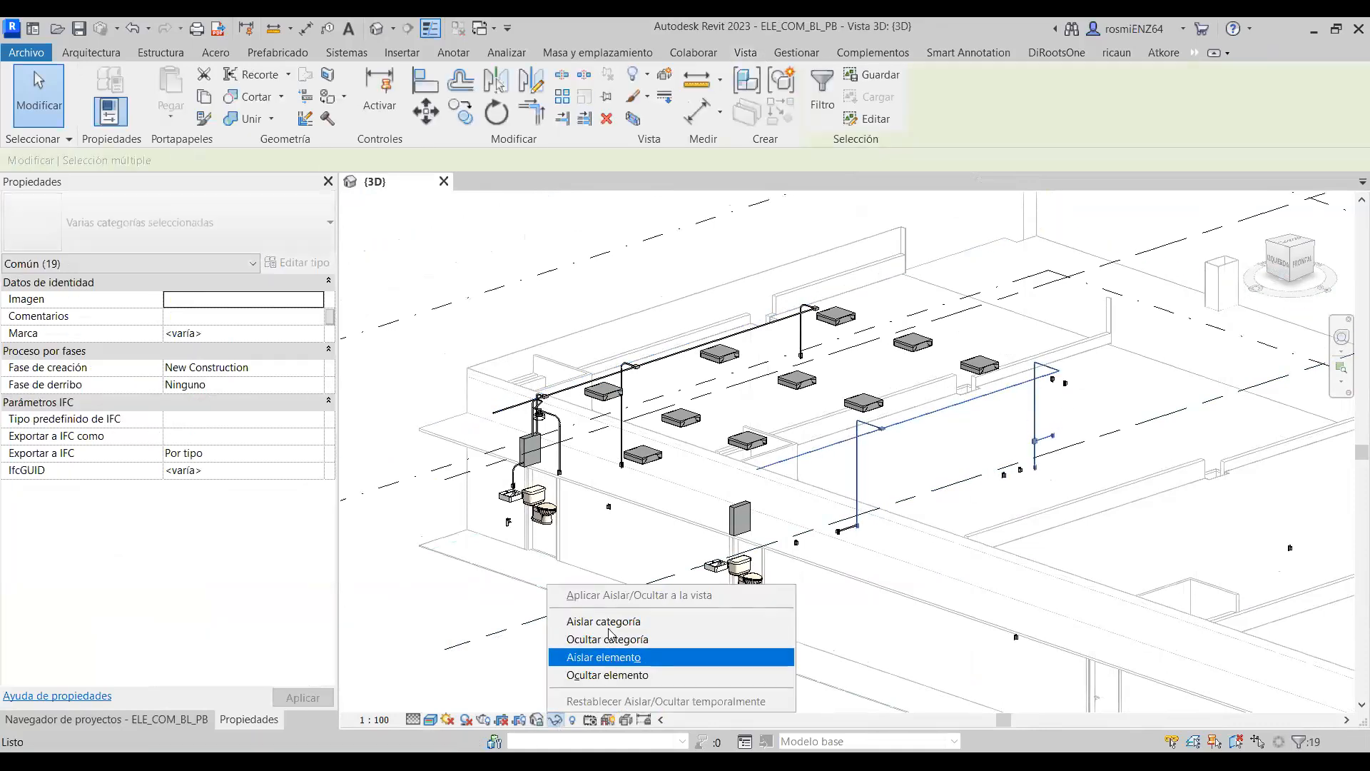
left_click(612, 622)
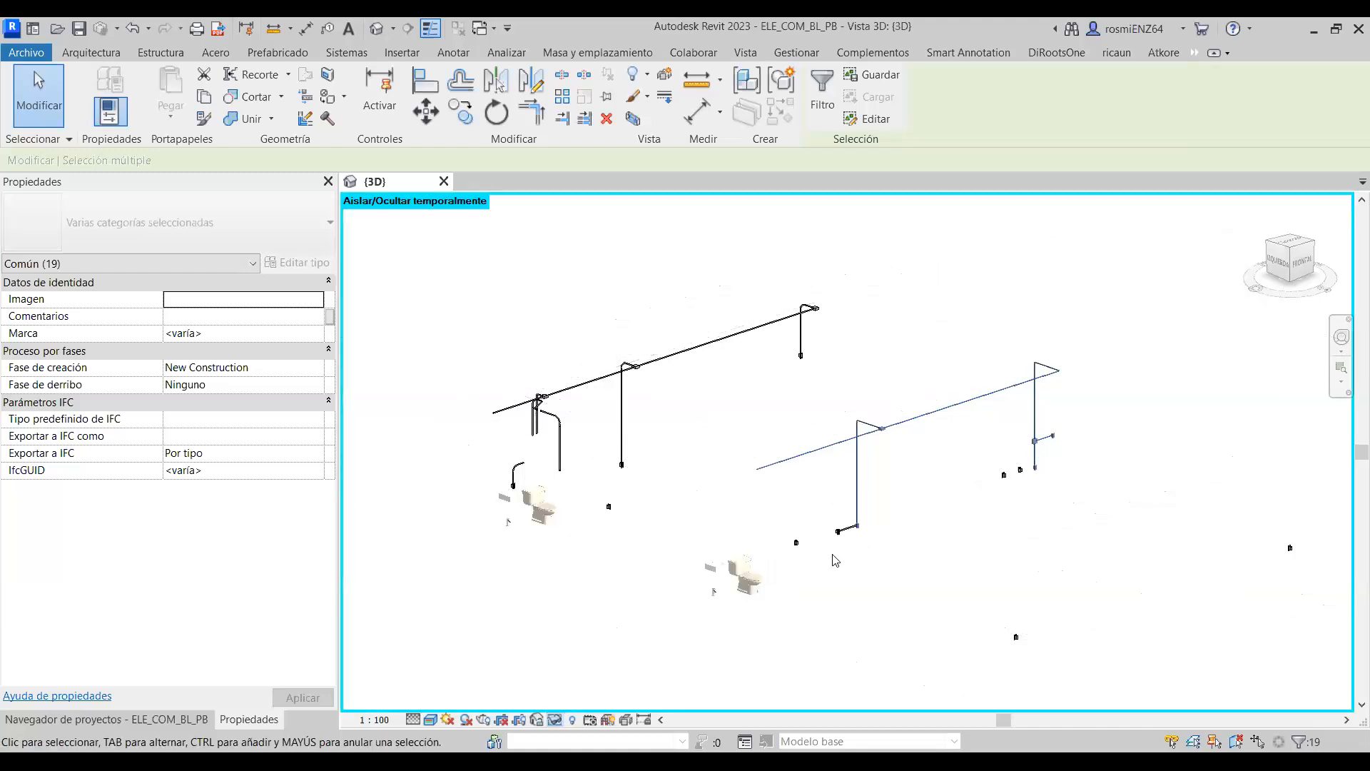
left_click(1177, 476)
Select the full conduit network again from the ceiling conduit to check which elements it connects.
scroll(1010, 428, "up", 3)
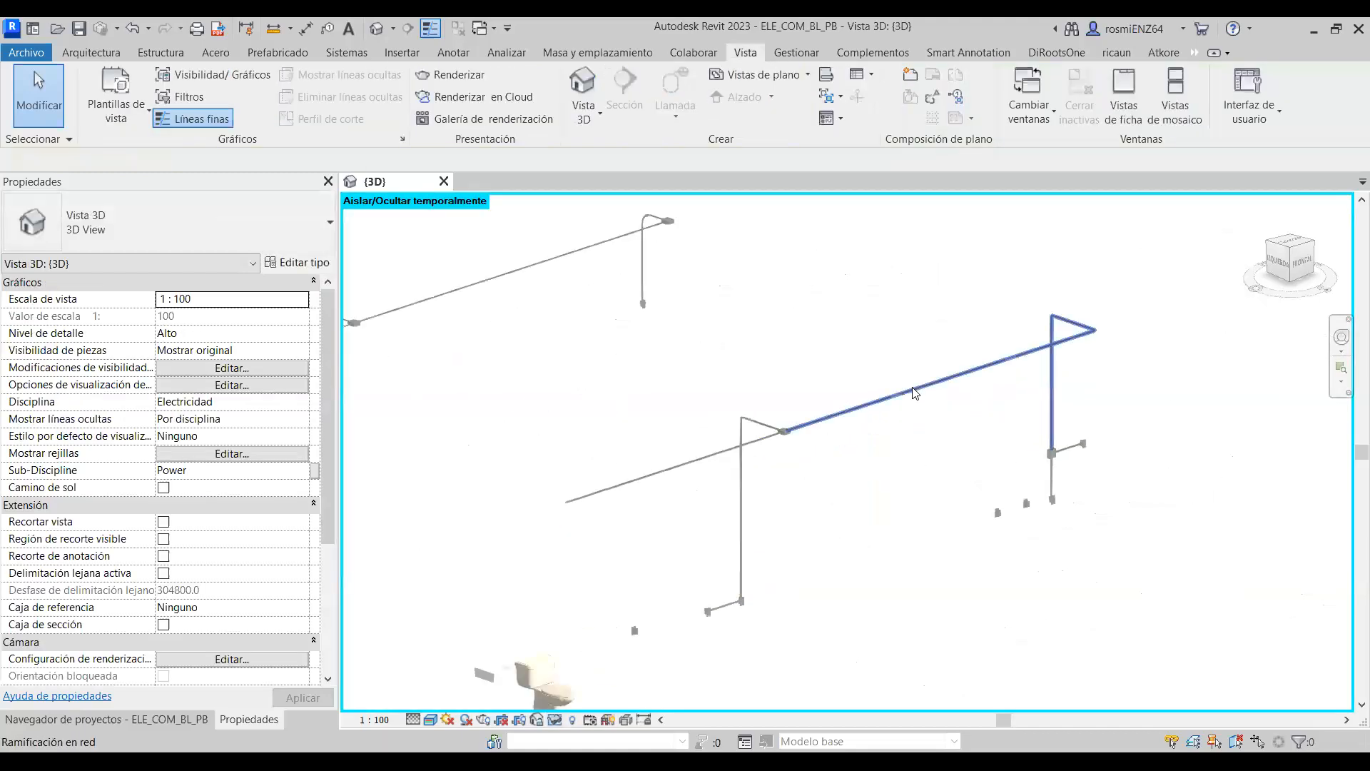
key("Tab")
left_click(914, 391)
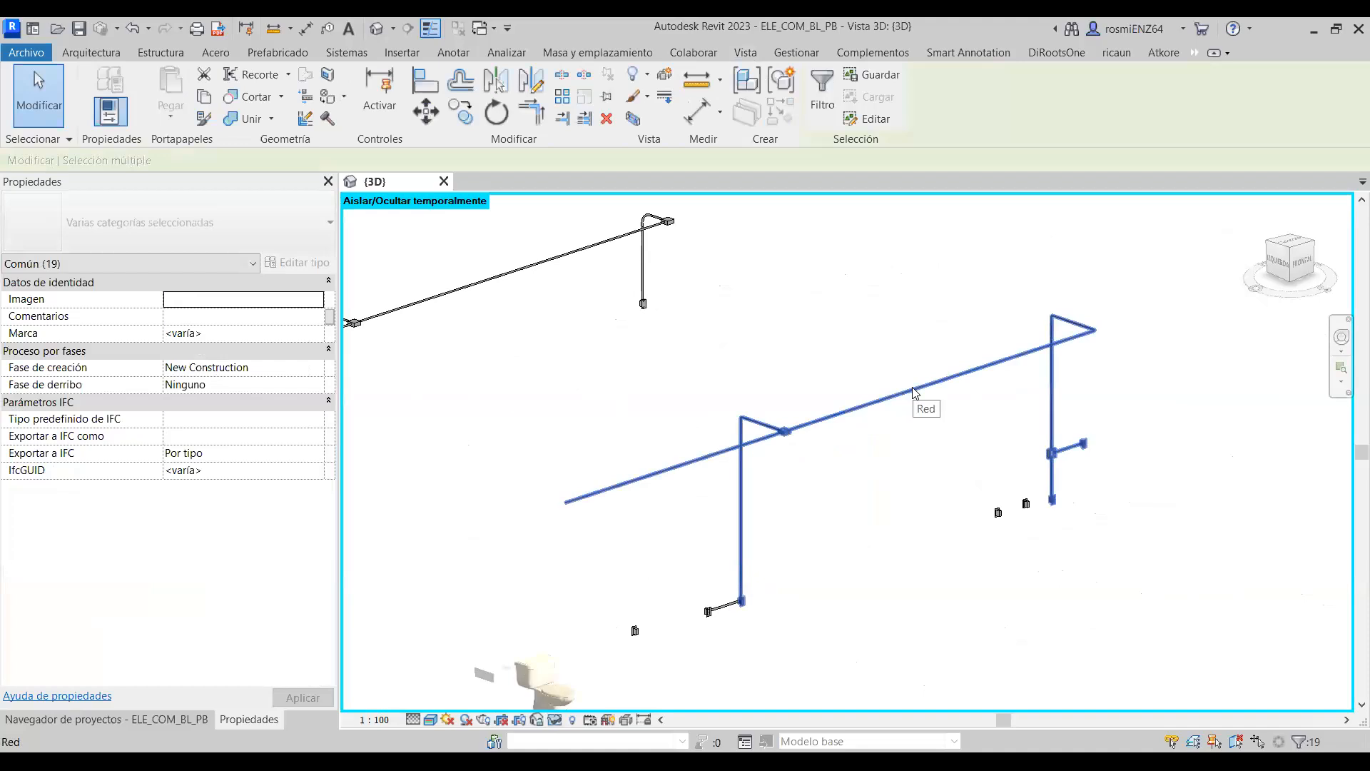
key("Escape")
key("Tab")
key("Tab")
key("Tab")
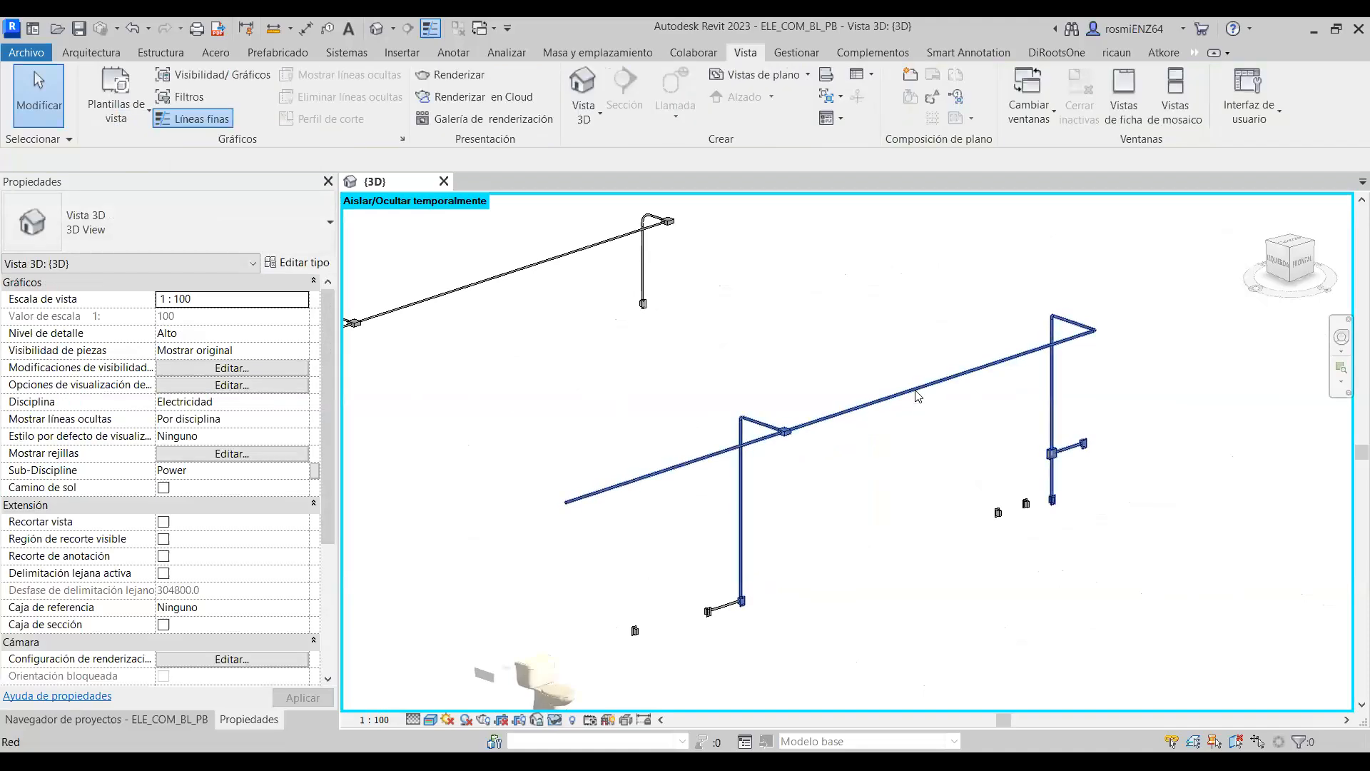
left_click(918, 396)
Check the network of the short conduit between the two receptacles and examine the connectors of the receptacle under the vertical conduit.
scroll(703, 613, "up", 5)
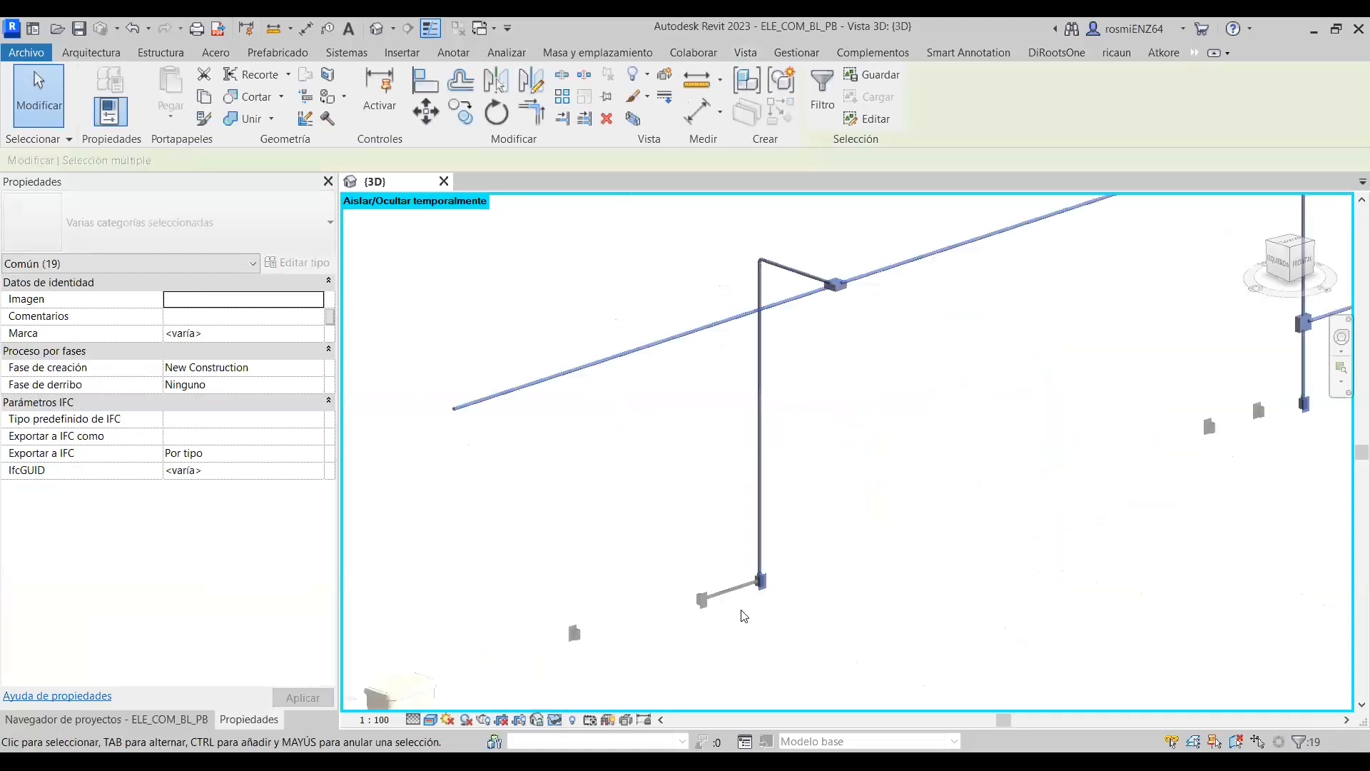
middle_click_drag(703, 614, 908, 563)
scroll(908, 563, "up", 5)
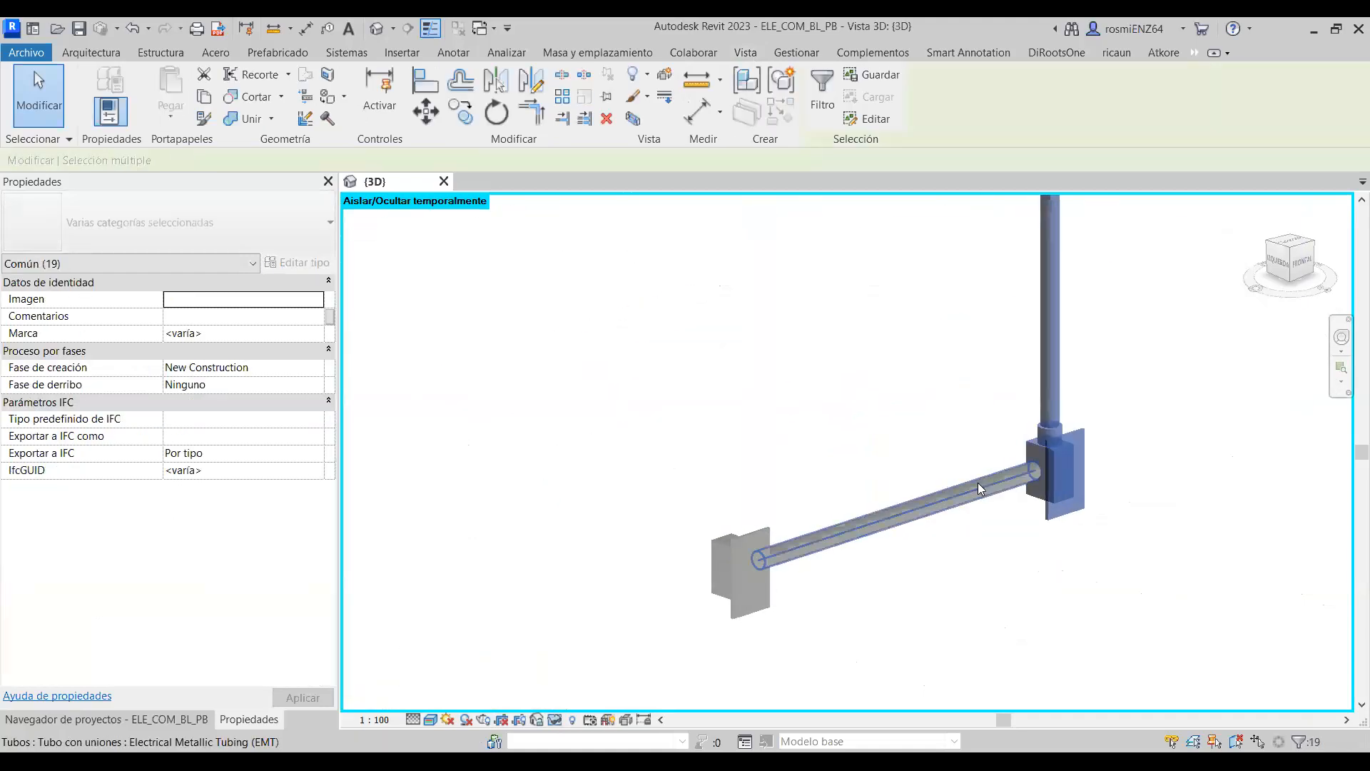
key("Escape")
key("Tab")
key("Tab")
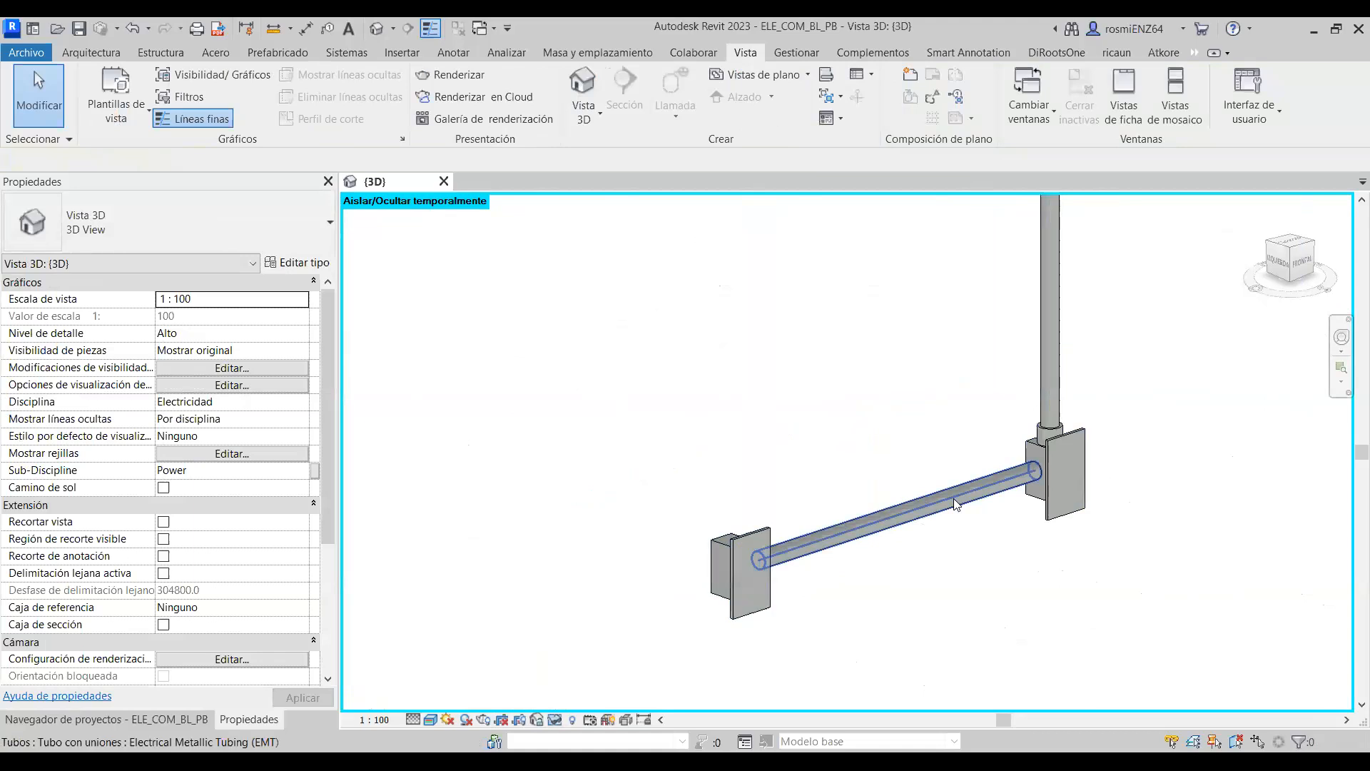
key("Tab")
left_click(953, 498)
left_click(953, 498)
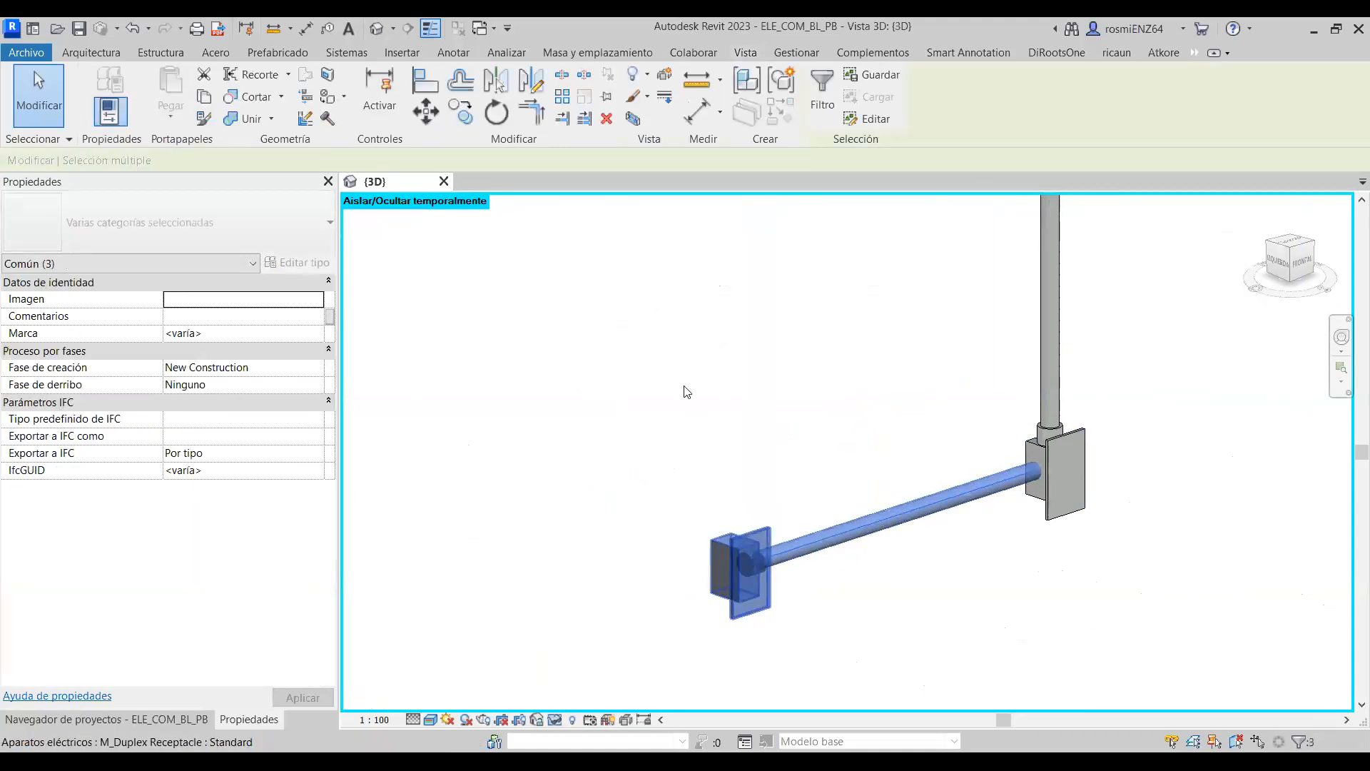
left_click(721, 478)
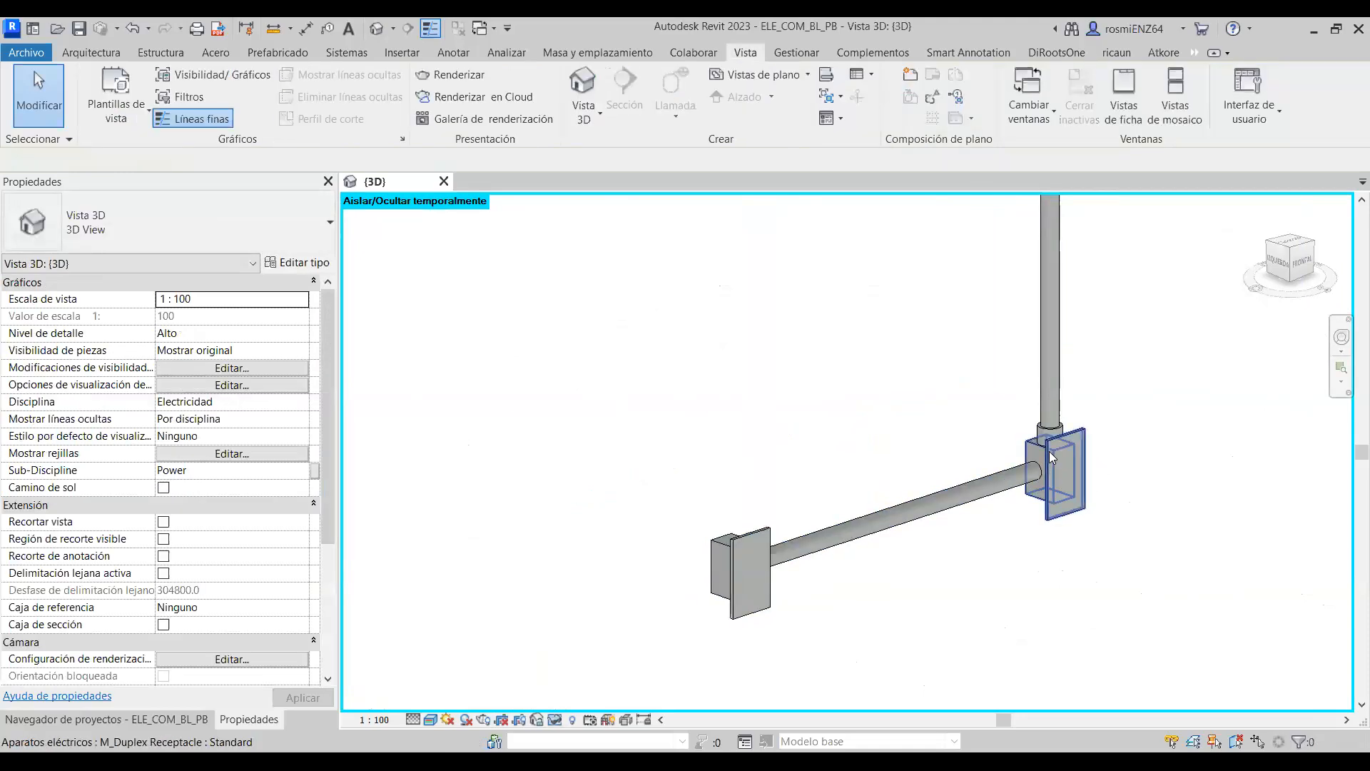
left_click(1061, 477)
middle_click_drag(913, 467, 1189, 512, "shift")
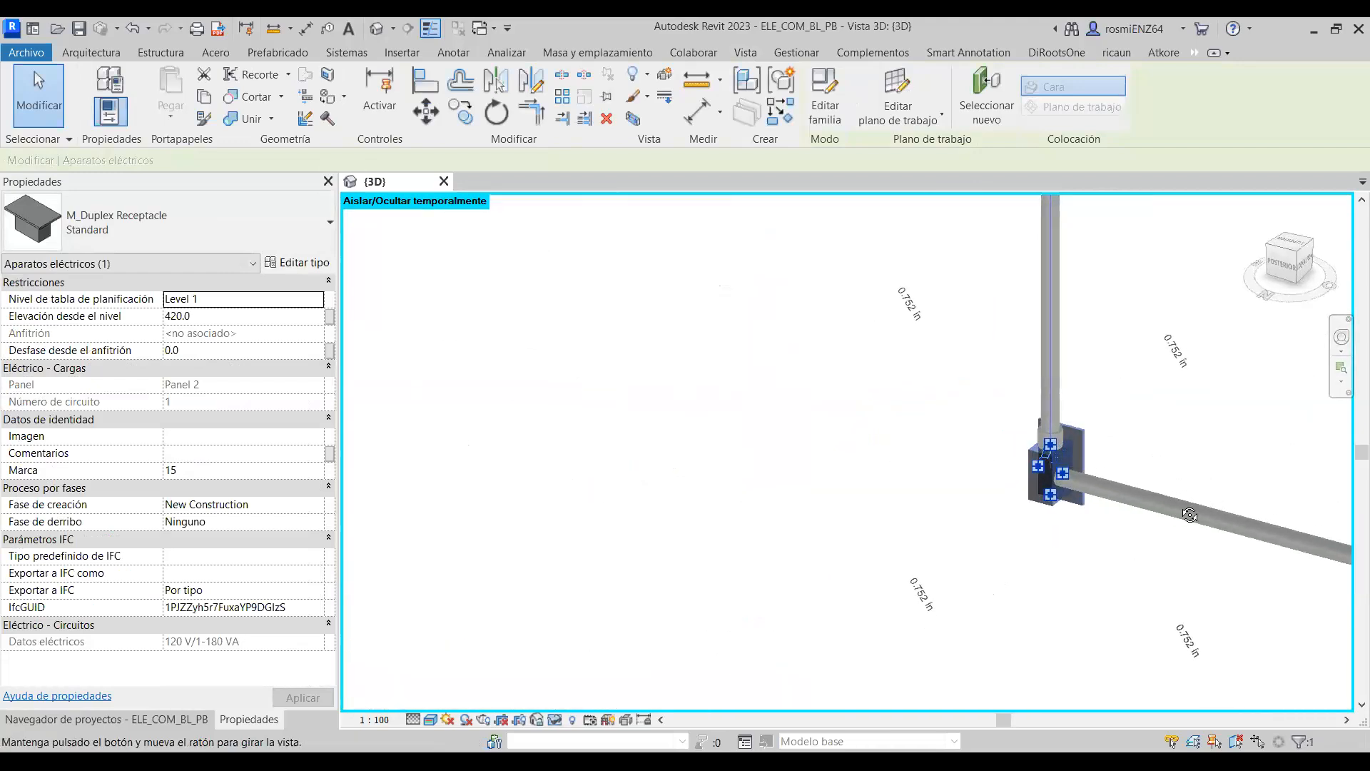
left_click(1092, 489)
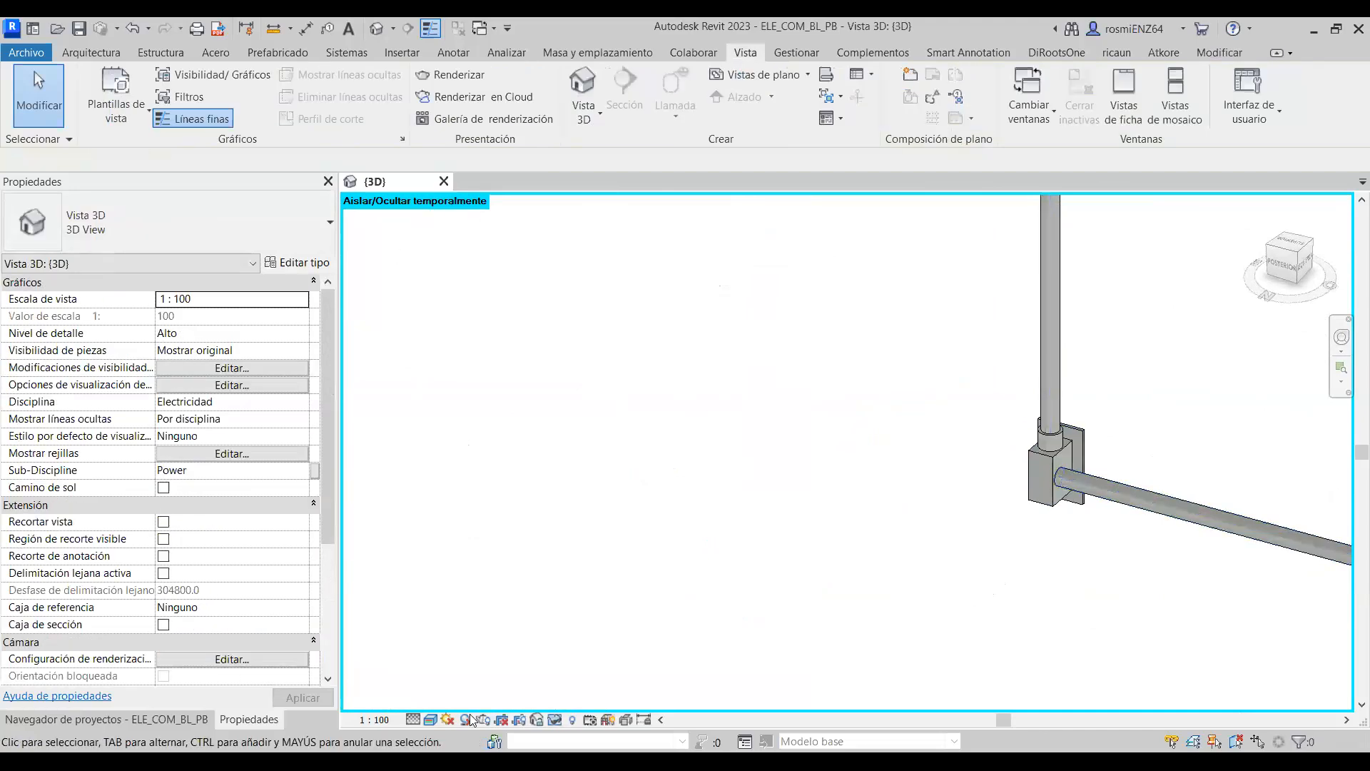
Reset the temporary isolation in the 3D view and open the 1 - Power floor plan.
left_click(554, 719)
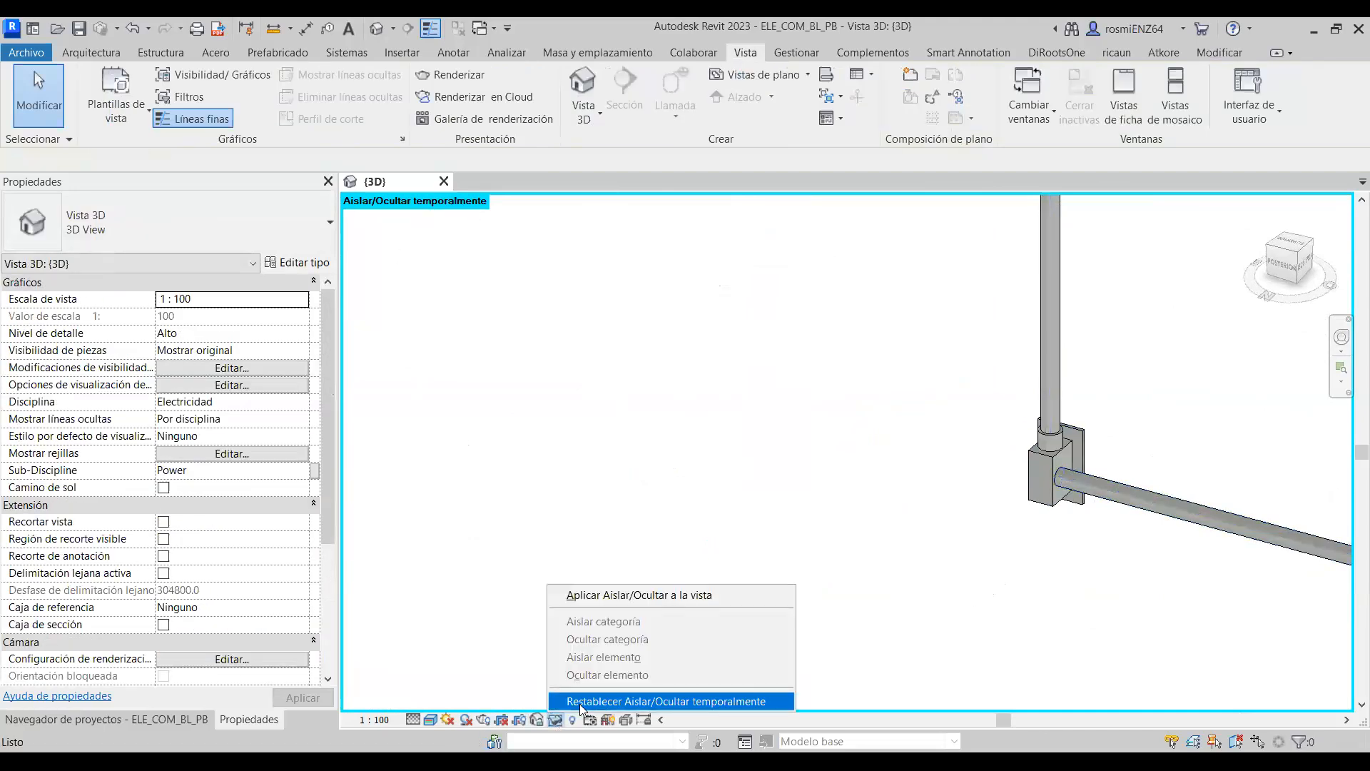
left_click(580, 701)
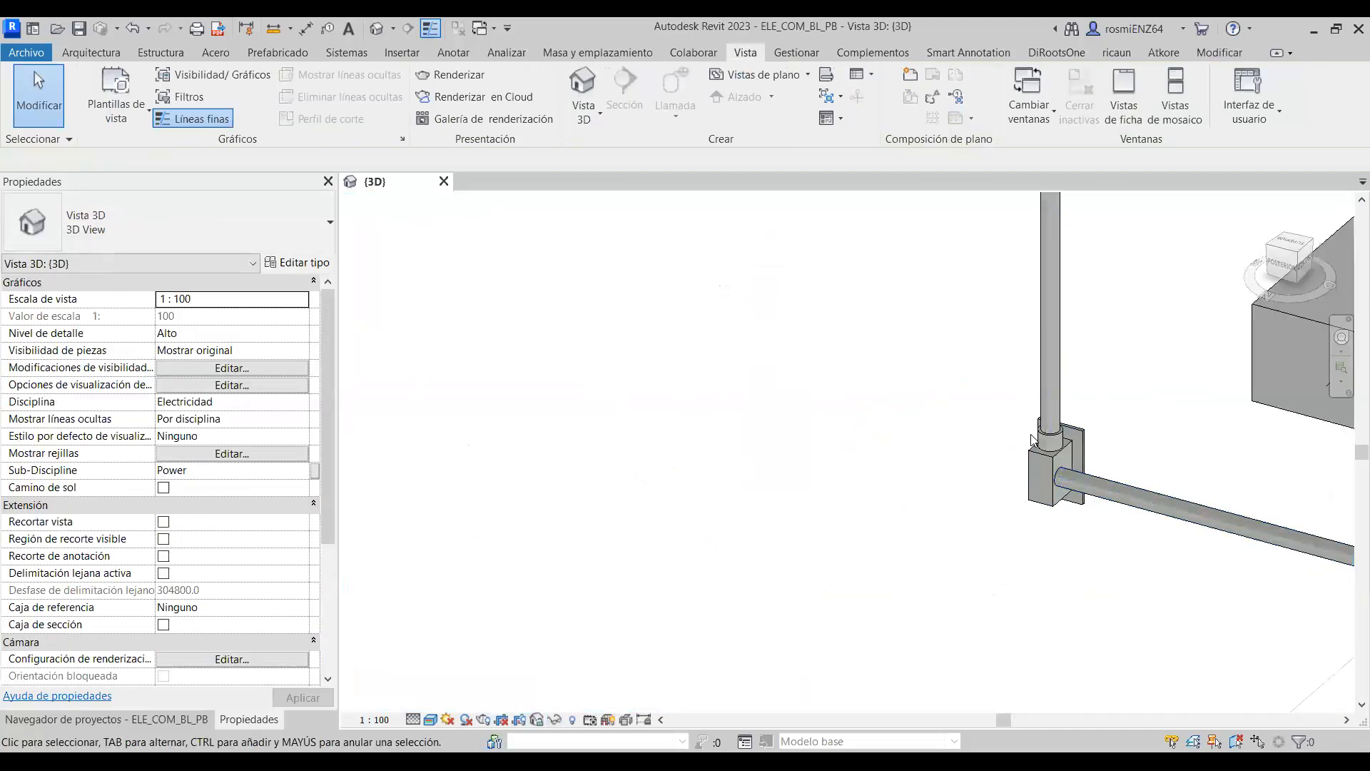
left_click(130, 717)
left_click(152, 340)
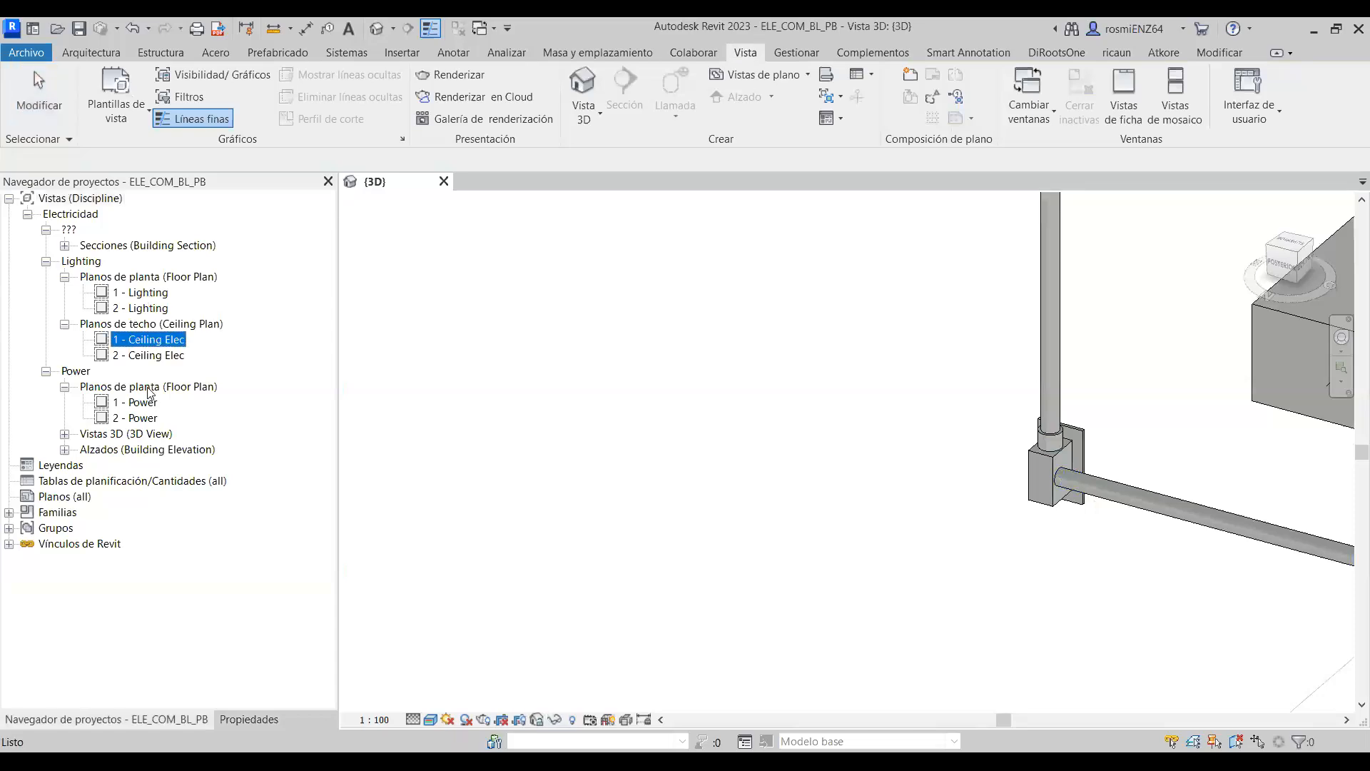
right_click(142, 407)
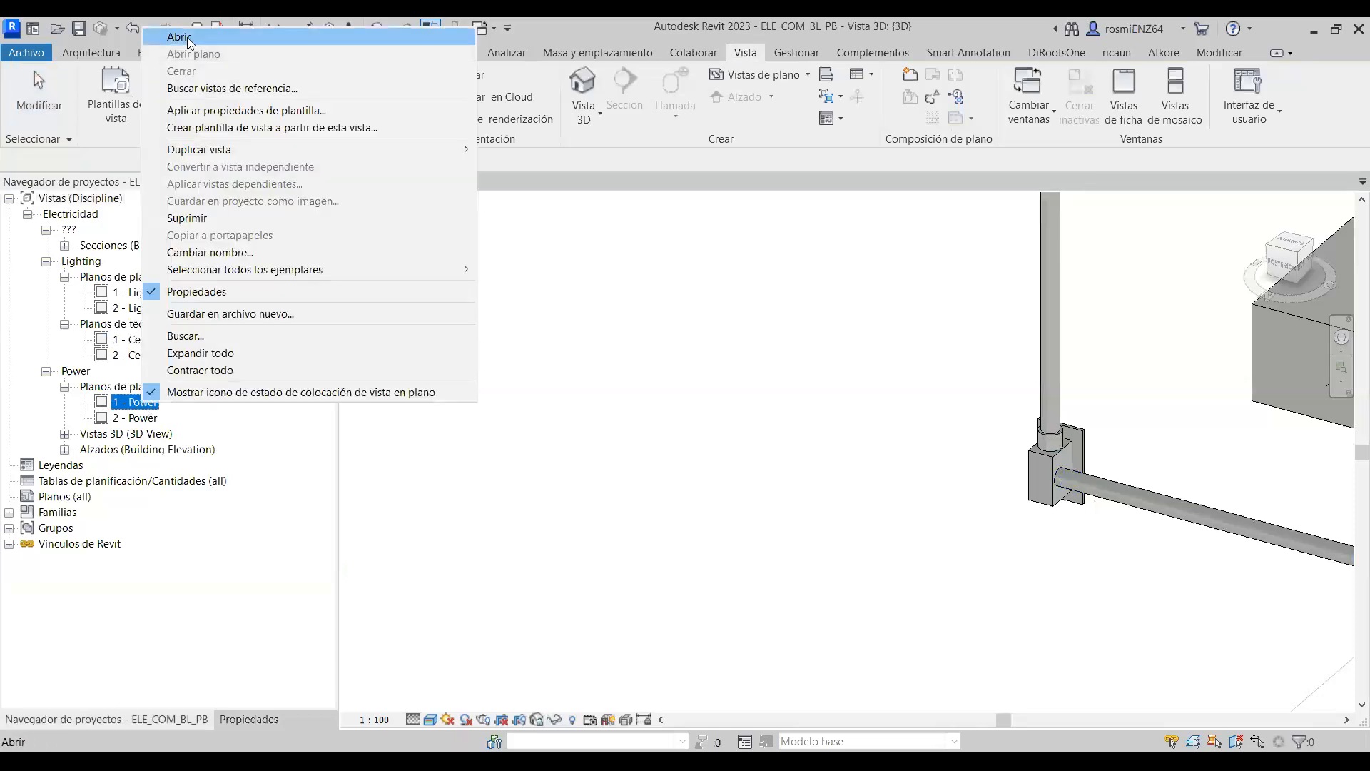
left_click(174, 34)
Move the Section 1 mark in the 1 - Power plan closer to the wall, across the receptacle pair, and open that section view.
scroll(809, 274, "up", 8)
middle_click_drag(1014, 382, 1017, 386)
scroll(1017, 386, "up", 5)
key("Escape")
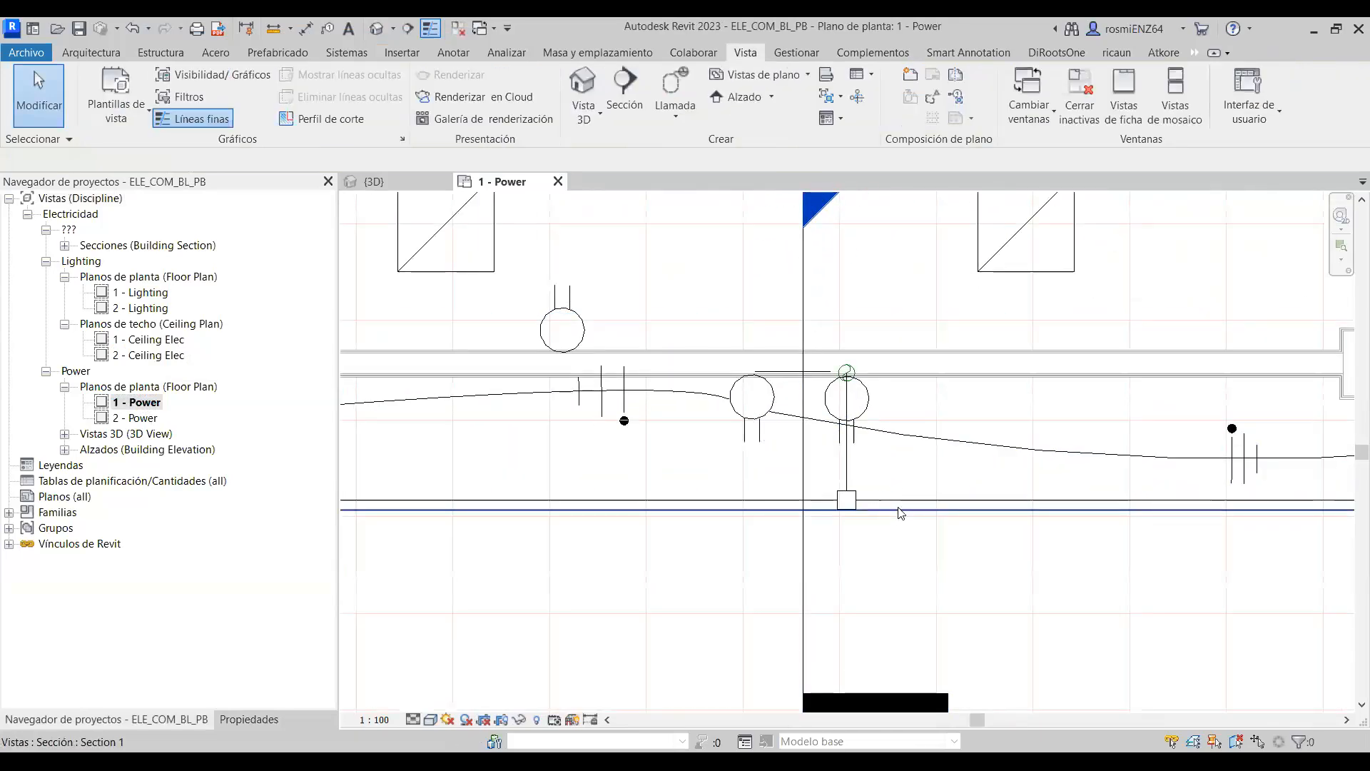
left_click(892, 519)
right_click(892, 519)
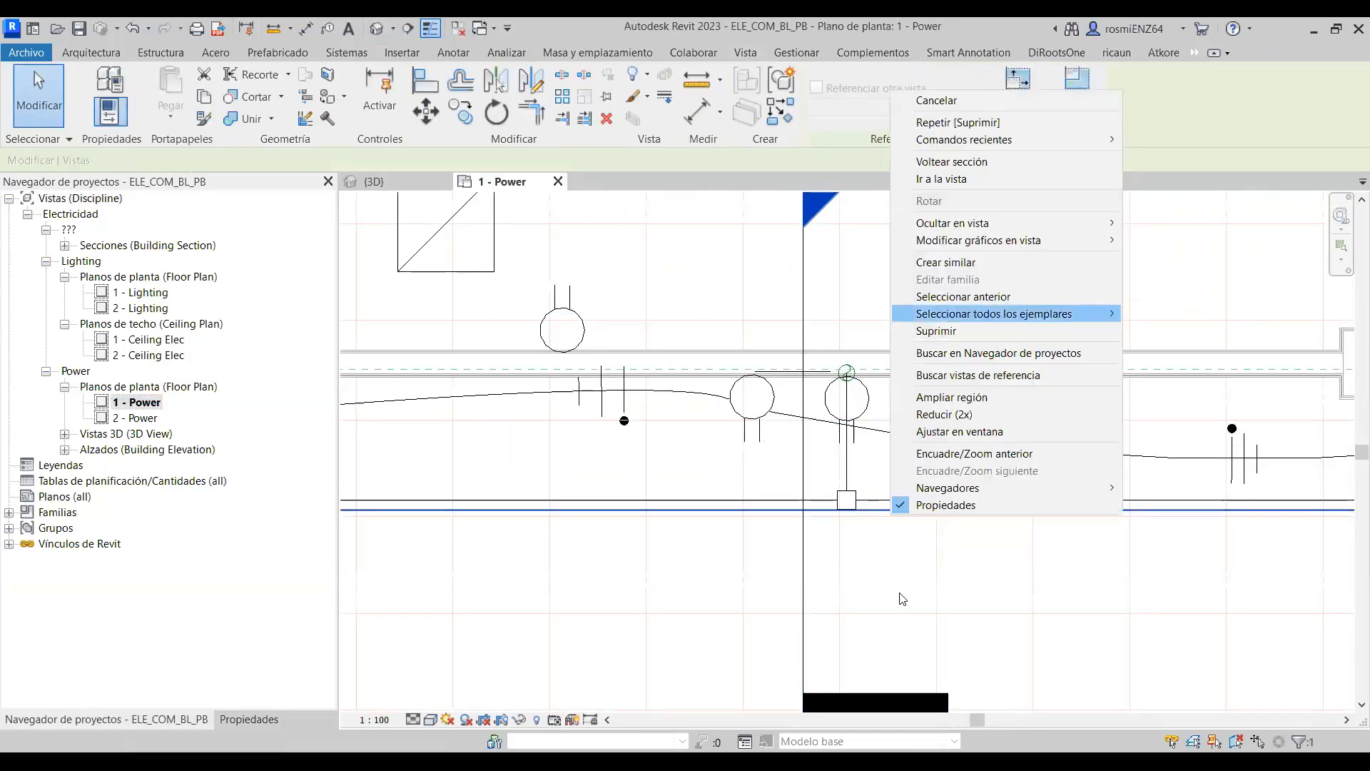
key("Escape")
left_click_drag(918, 435, 923, 420)
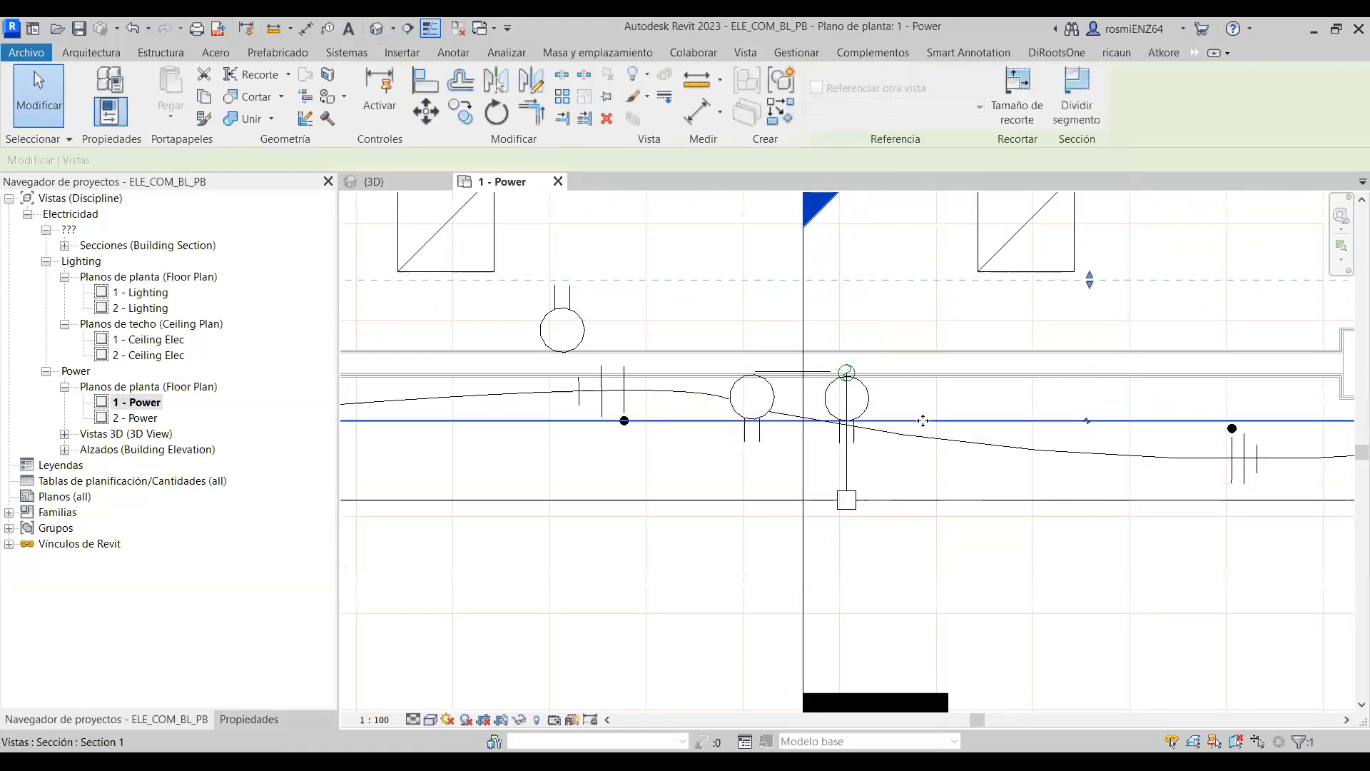
right_click(922, 426)
left_click(982, 421)
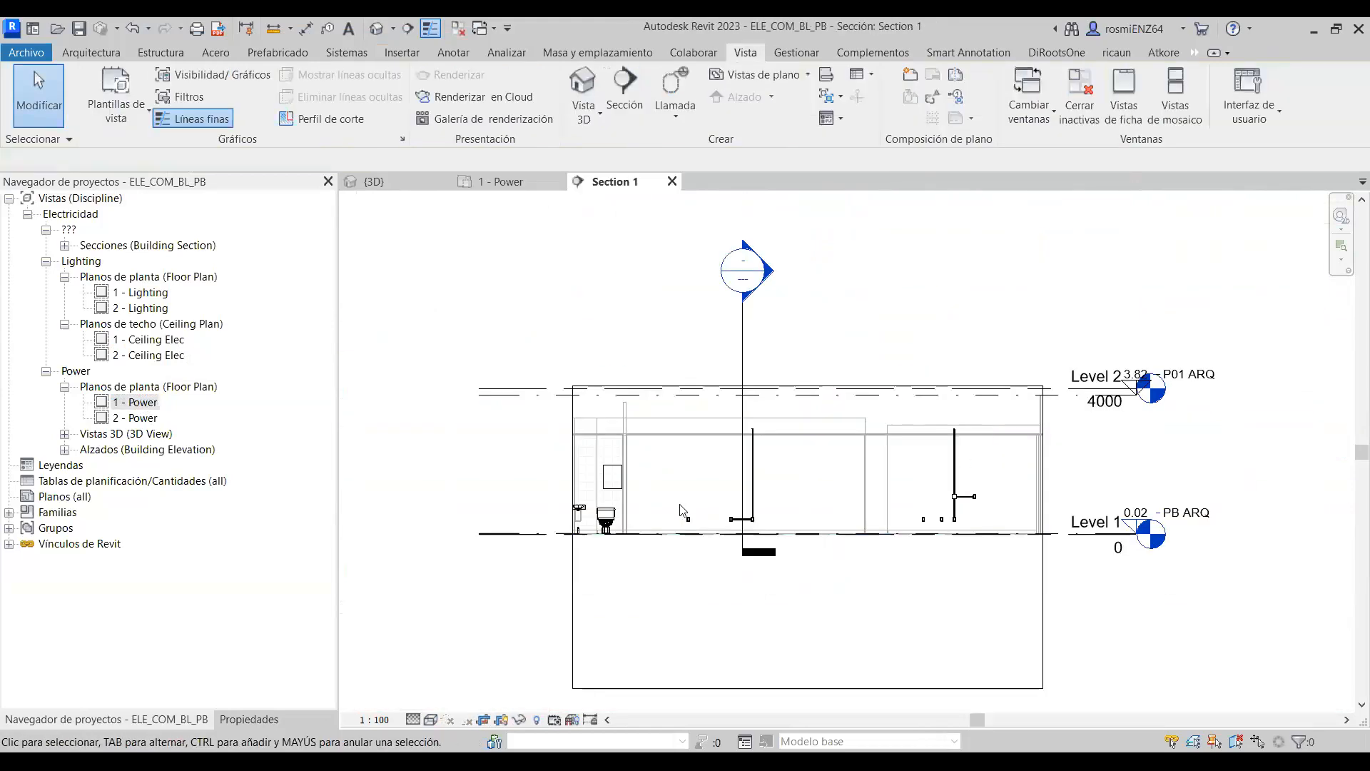
Pull the short horizontal conduit's end away from the receptacle under the vertical conduit, leaving it loose between the two receptacles.
scroll(785, 488, "up", 5)
left_click(892, 461)
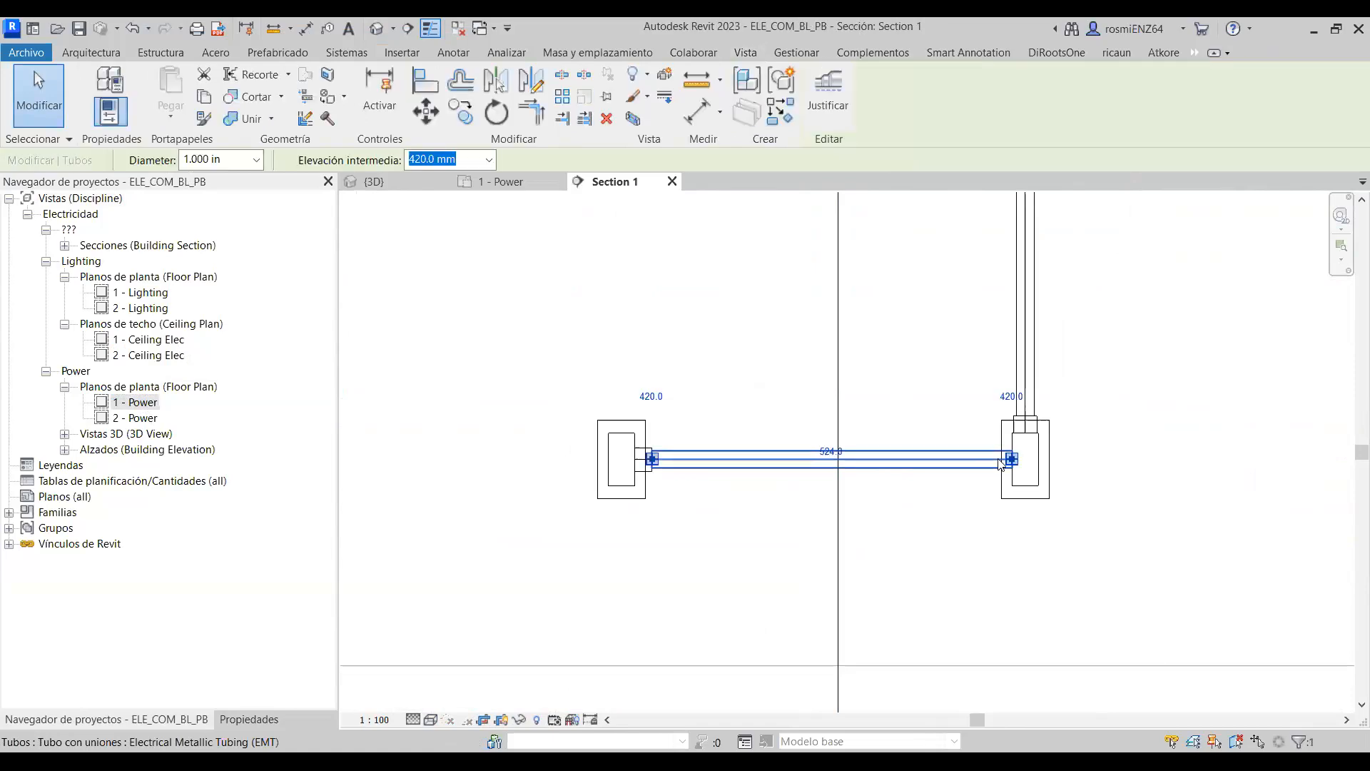
left_click_drag(967, 459, 872, 459)
key("Escape")
left_click(1018, 463)
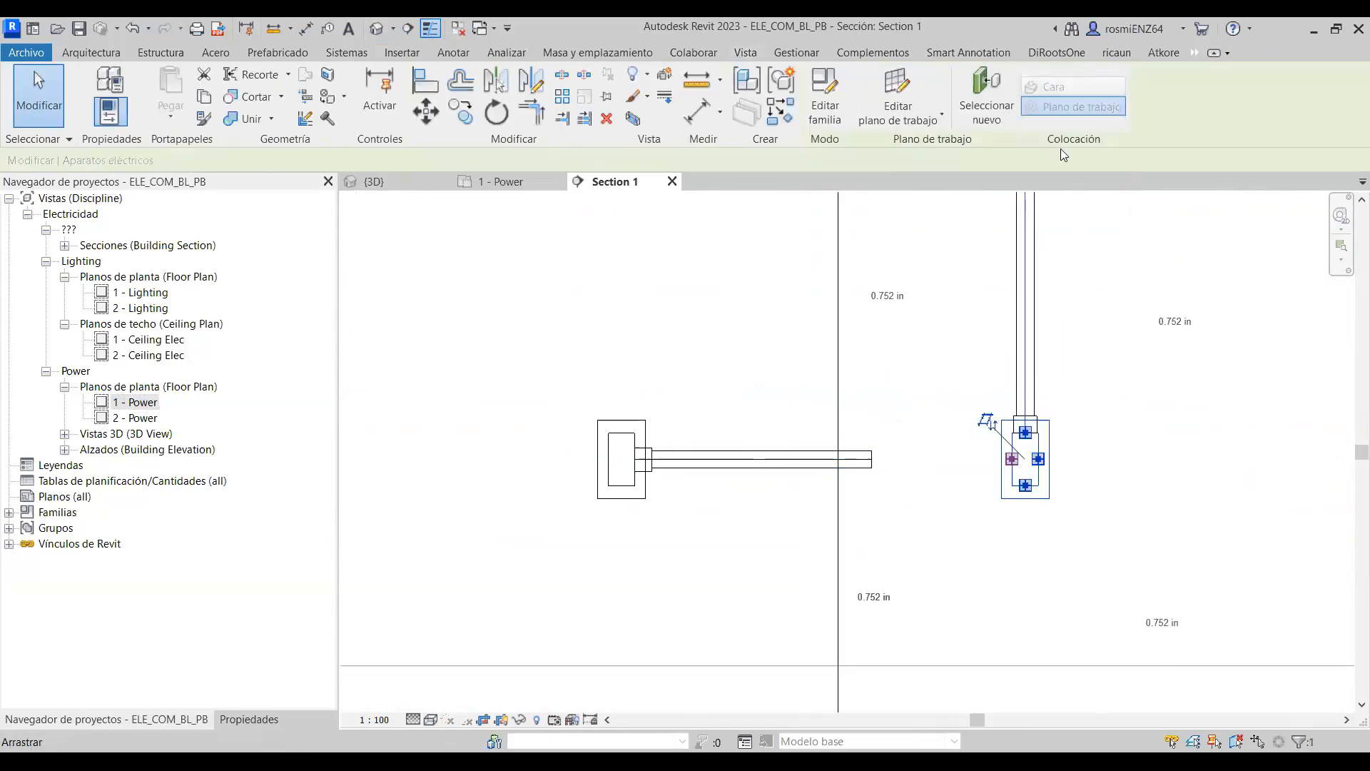
right_click(1013, 459)
left_click(1070, 146)
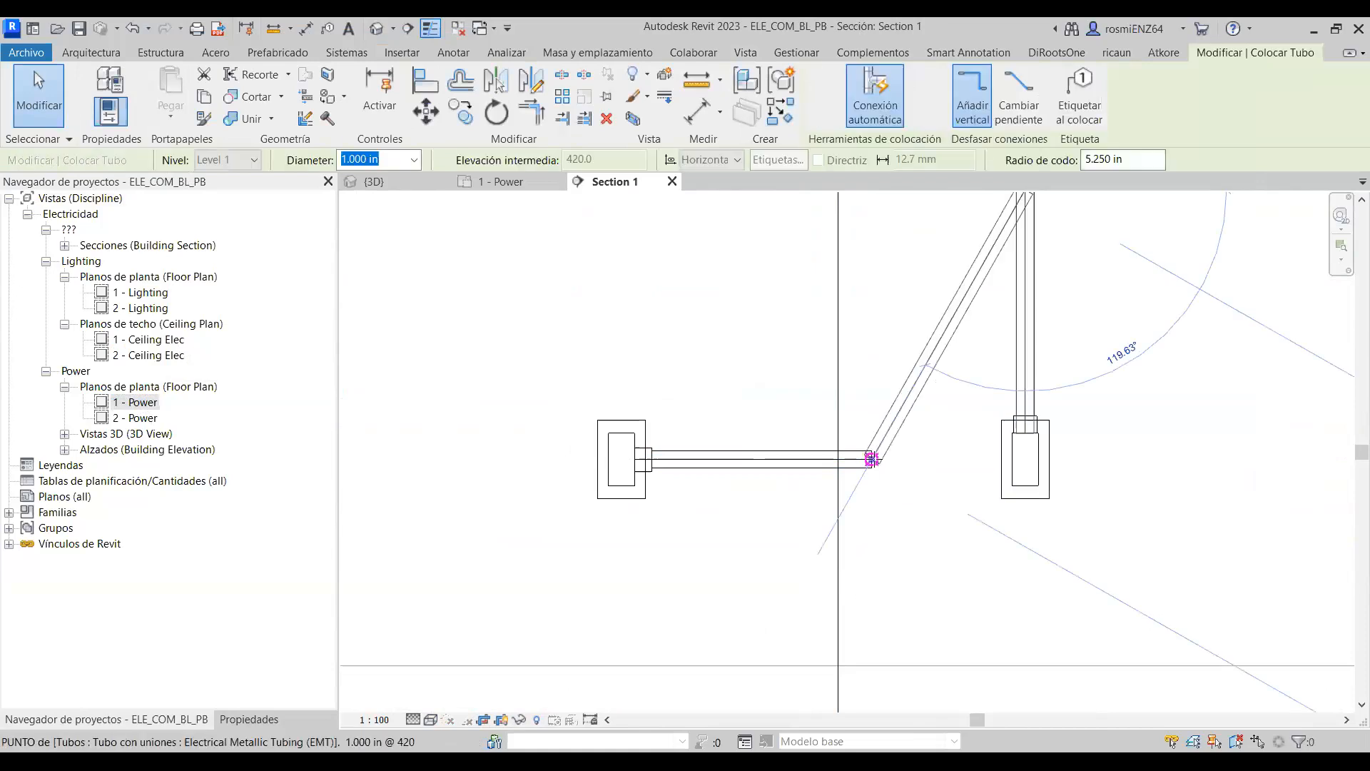
key("Escape")
key("Escape")
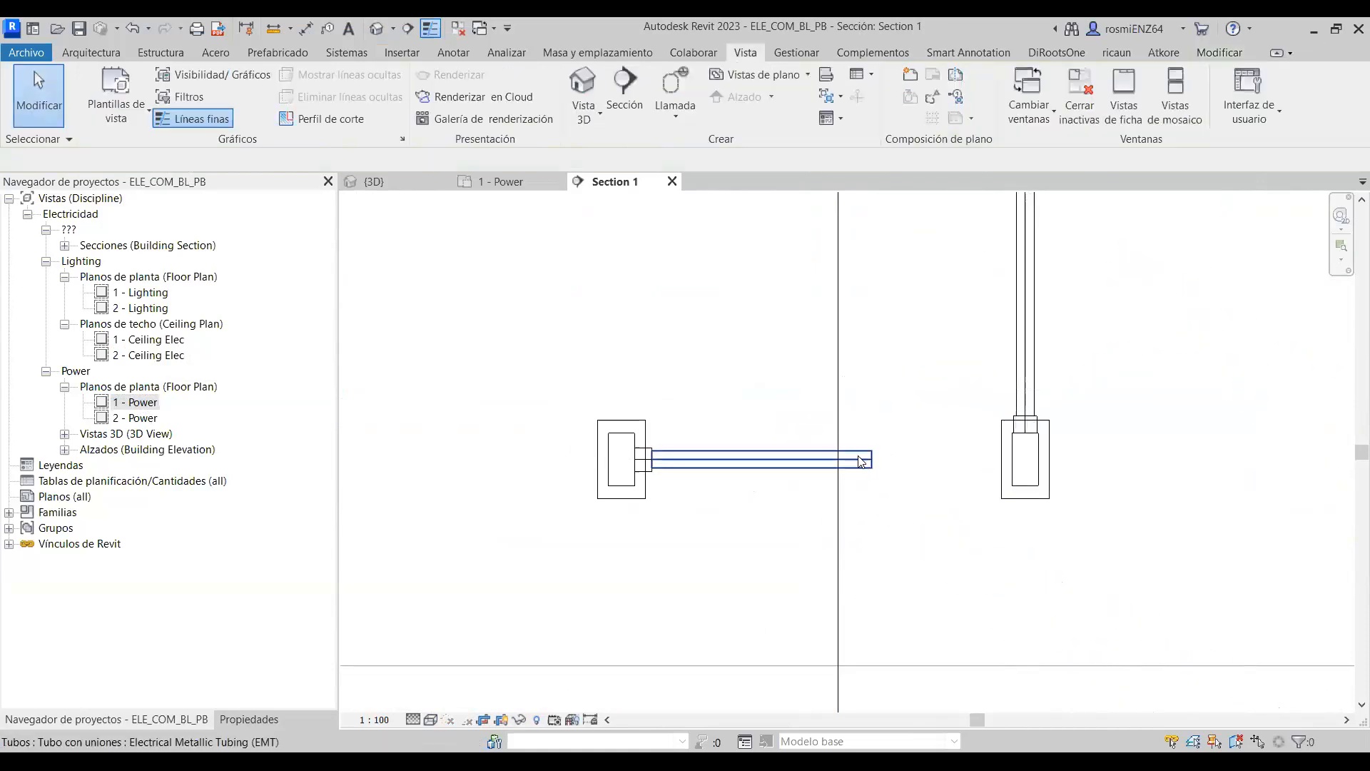
Try to extend the horizontal conduit's loose end to the side connector of the receptacle under the vertical conduit.
left_click(863, 461)
left_click_drag(873, 460, 1013, 460)
left_click(698, 487)
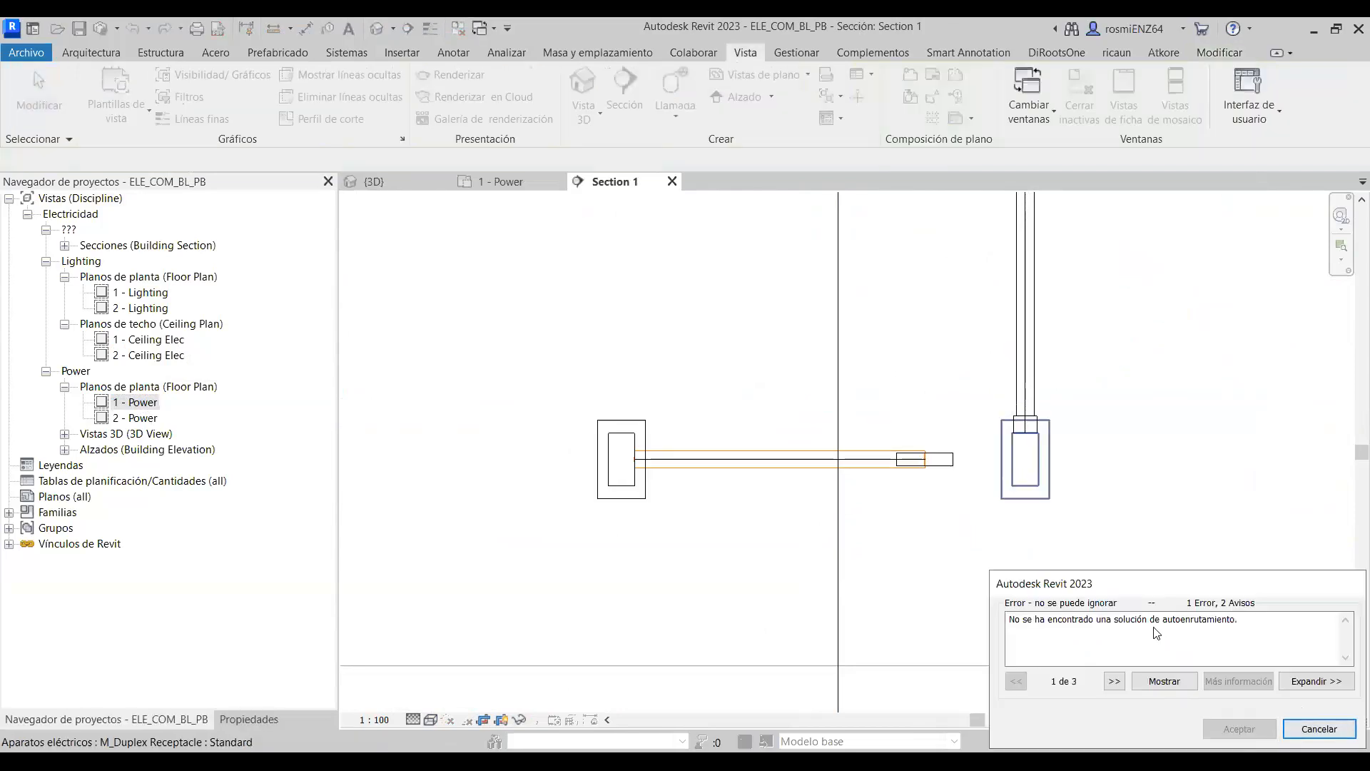
key("Escape")
Try to draw a 1.000 in conduit from Conector 6 of the receptacle under the vertical conduit to the horizontal conduit's loose end.
left_click(999, 471)
scroll(1011, 470, "up", 2)
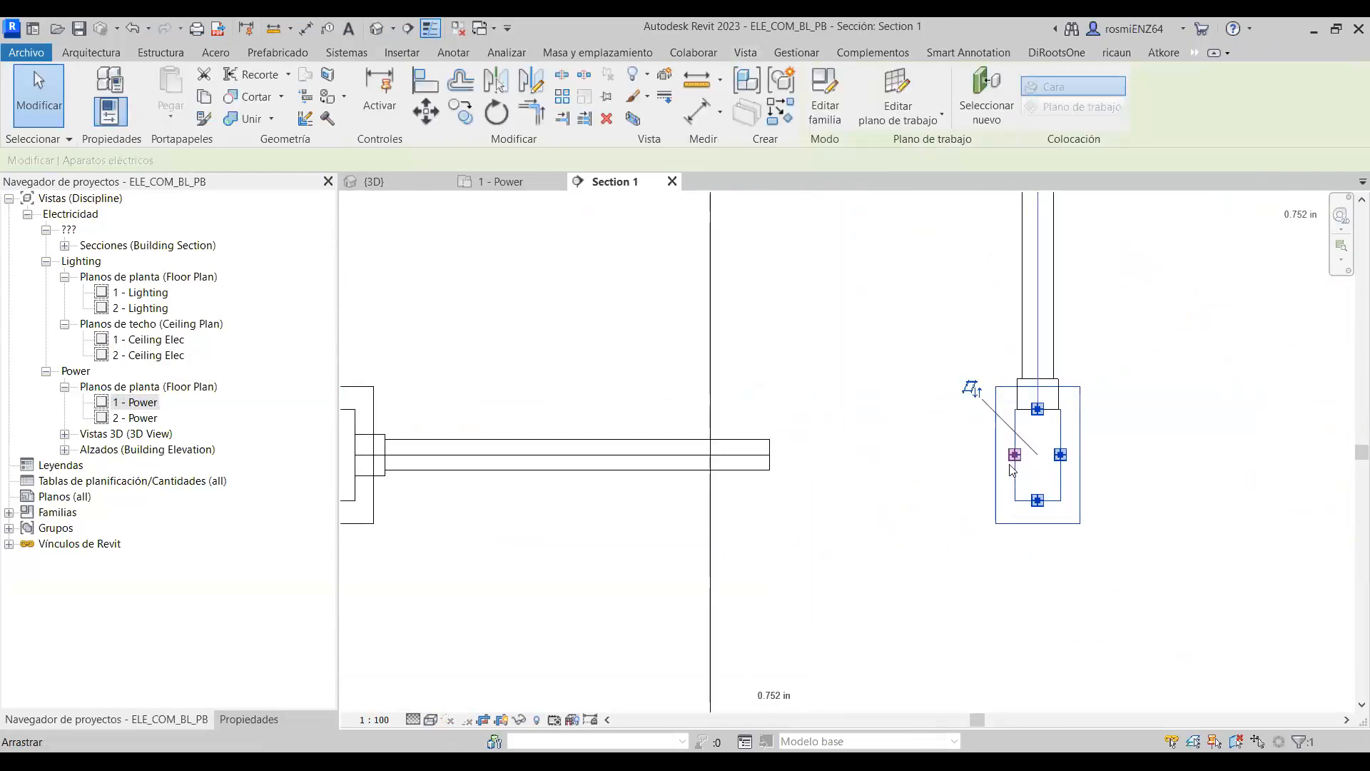
right_click(1016, 455)
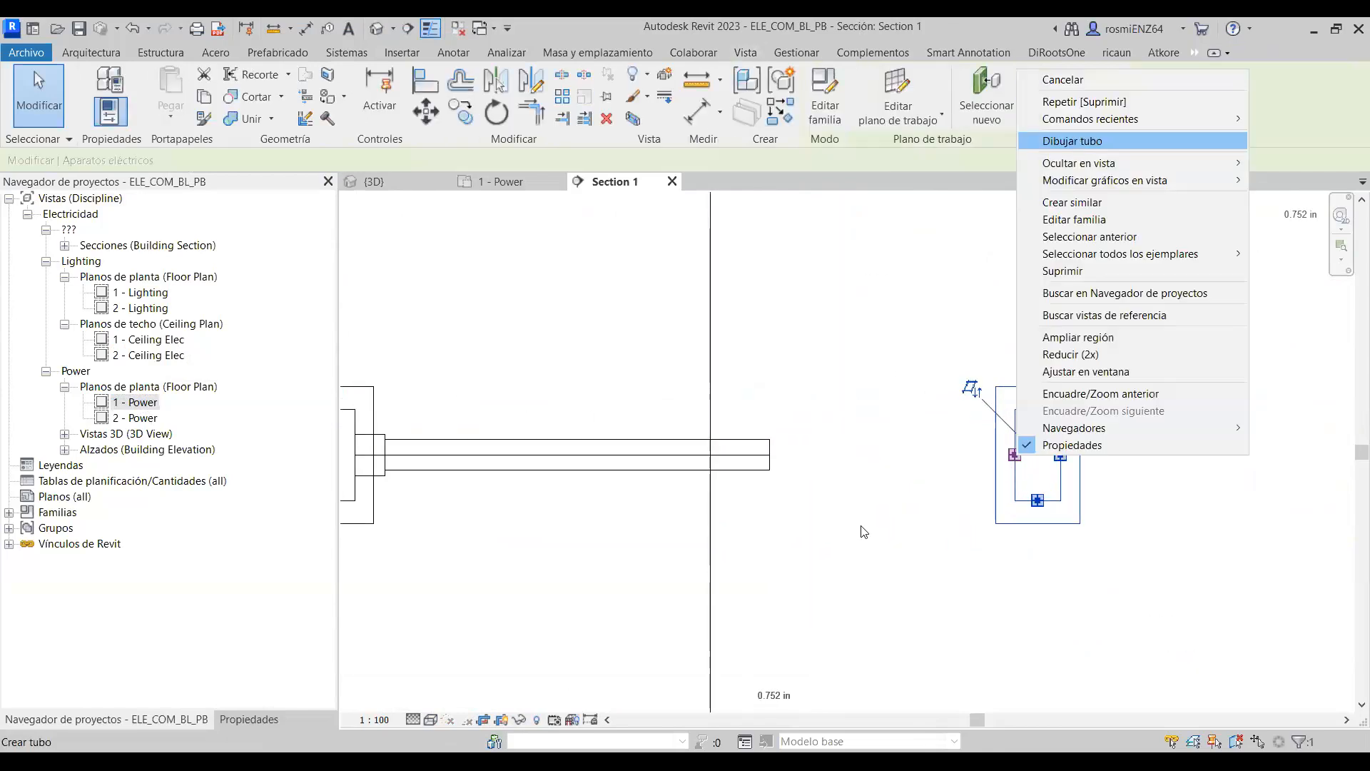
key("Return")
left_click(691, 313)
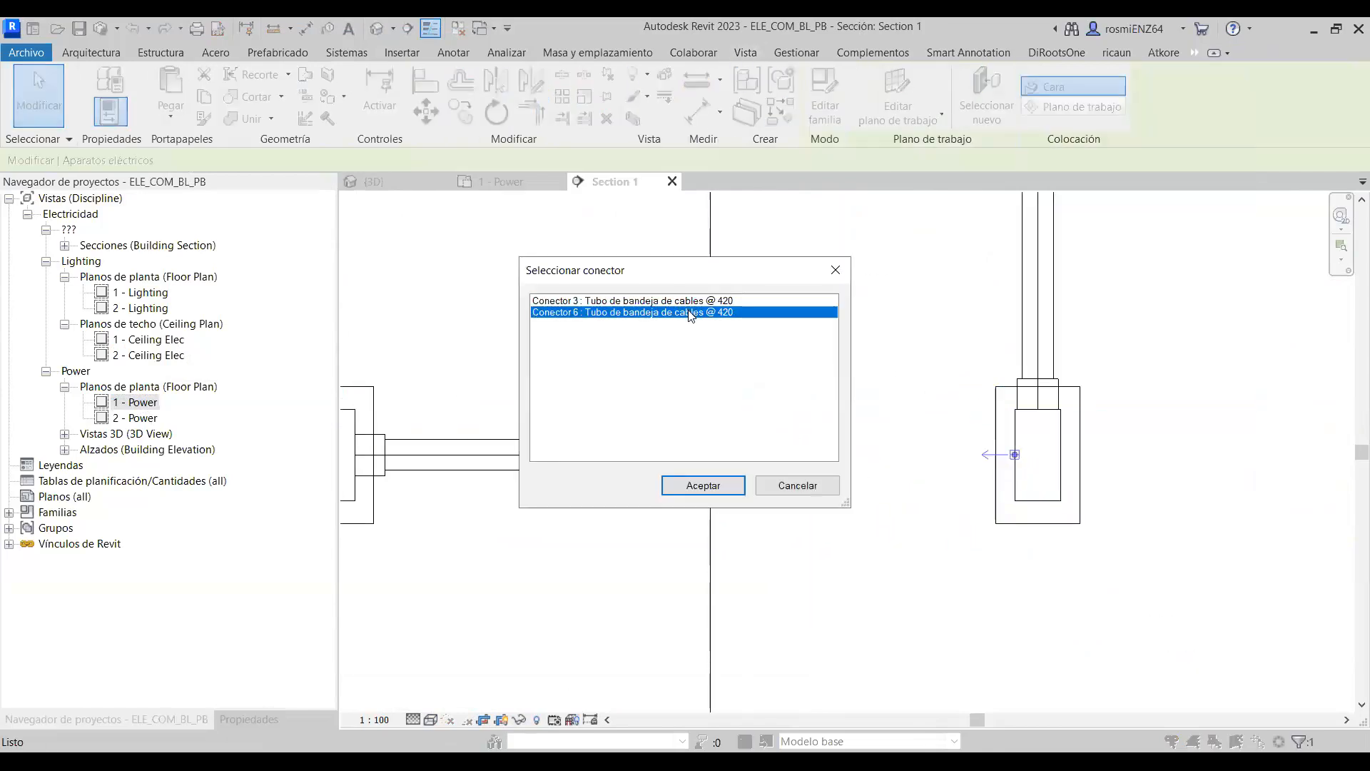
left_click(705, 488)
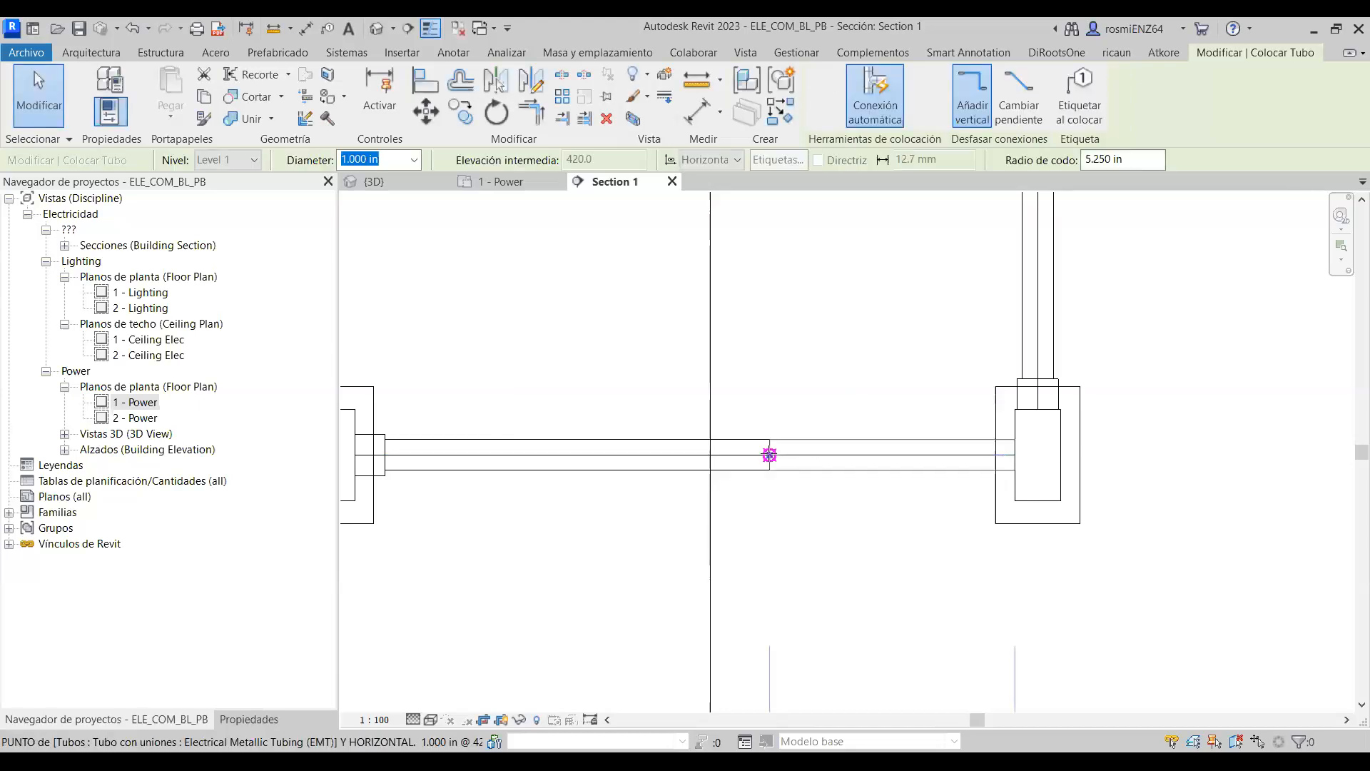
left_click(770, 456)
key("Escape")
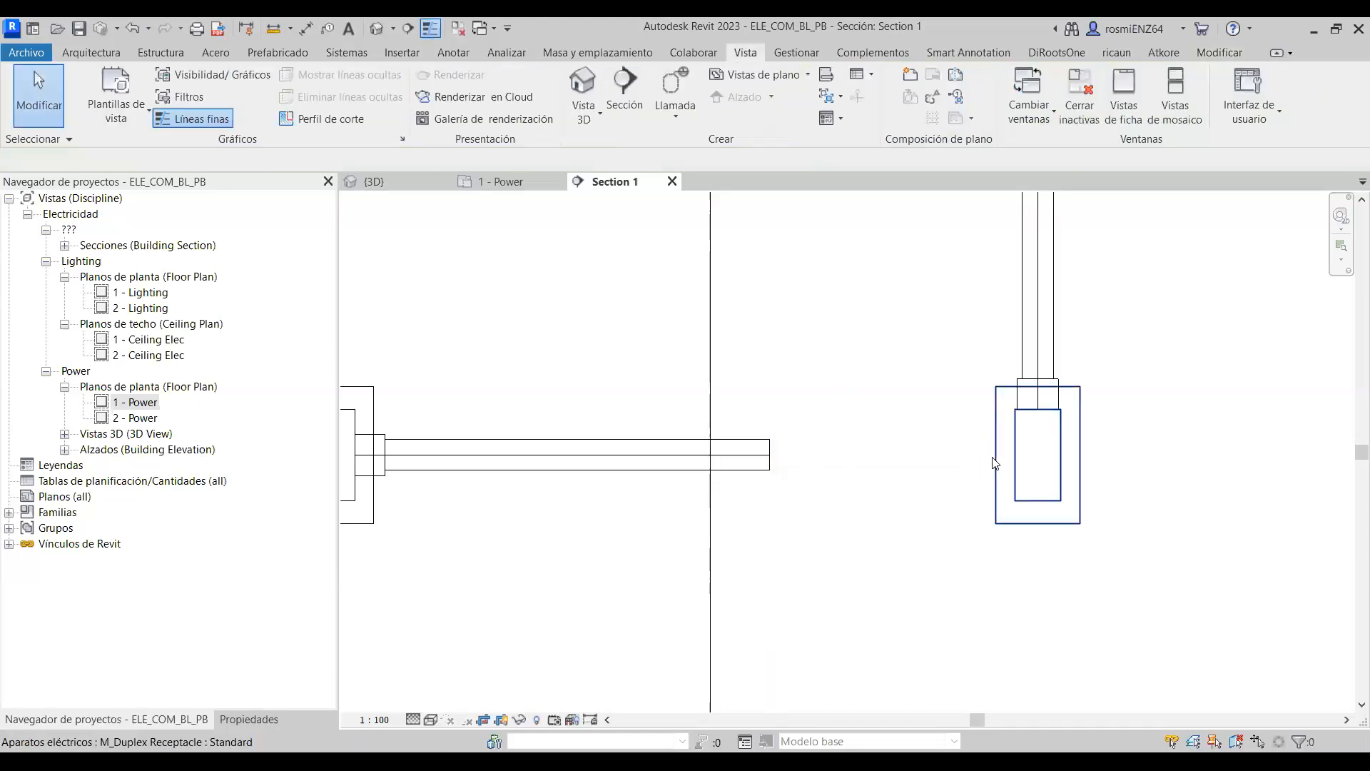
Draw a short horizontal 1.000 in conduit outward from the free side connector of the other receptacle, away from the existing run.
left_click(1080, 498)
scroll(1081, 498, "down", 2)
key("Escape")
left_click(696, 509)
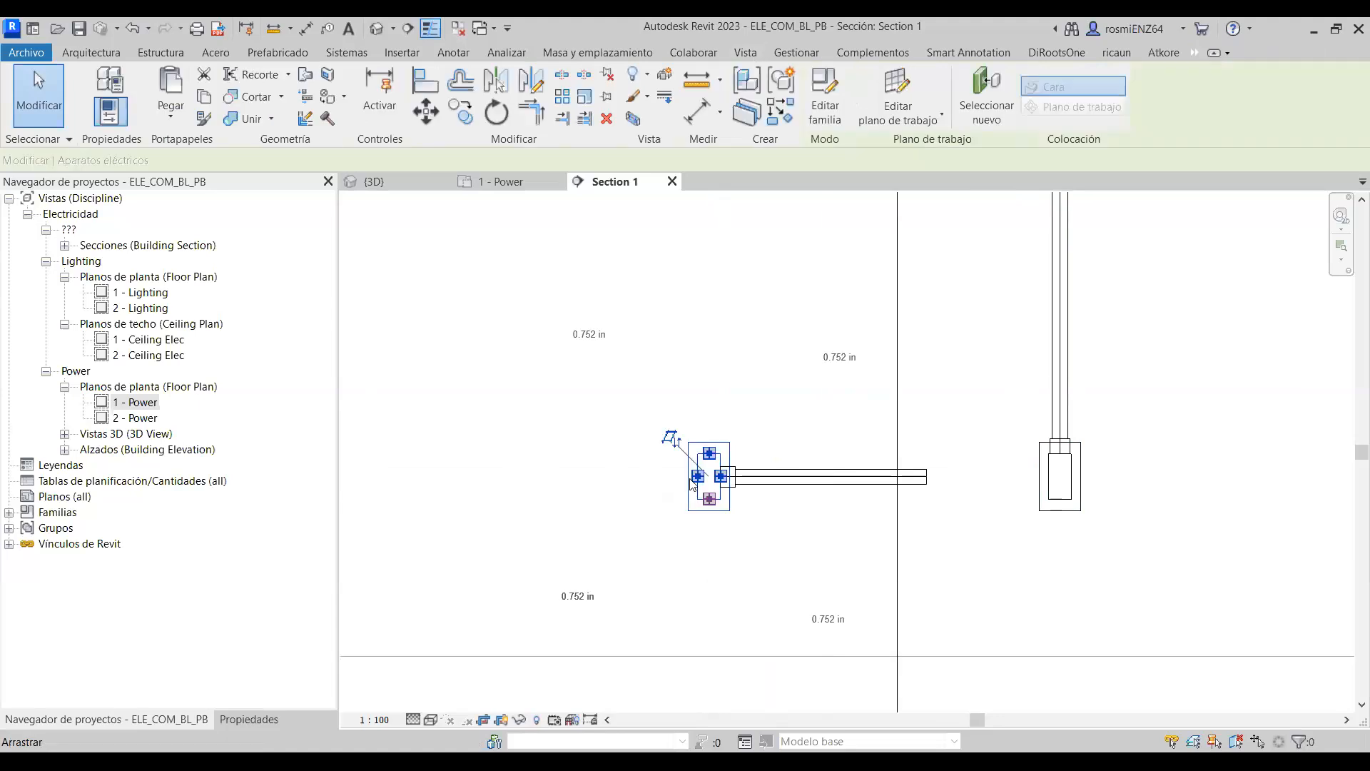
right_click(695, 476)
left_click(758, 165)
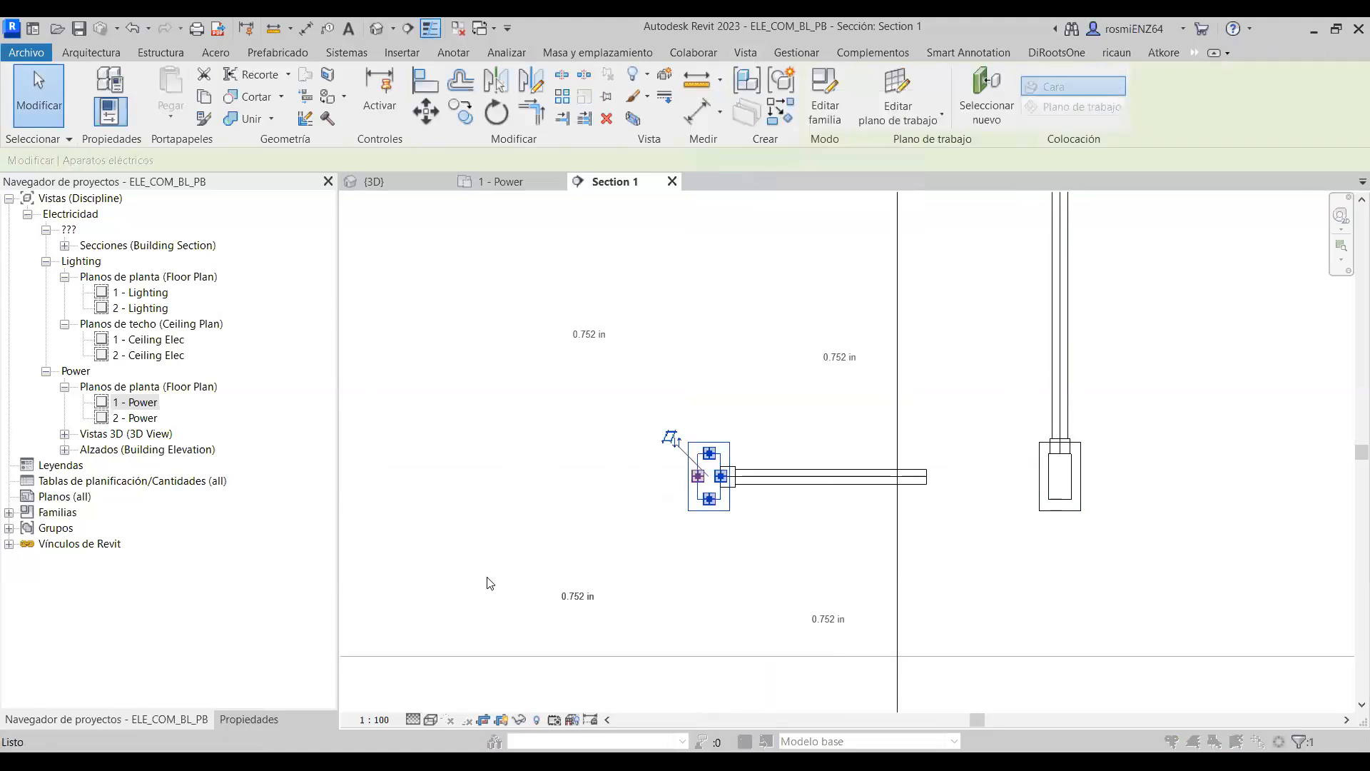
left_click(684, 488)
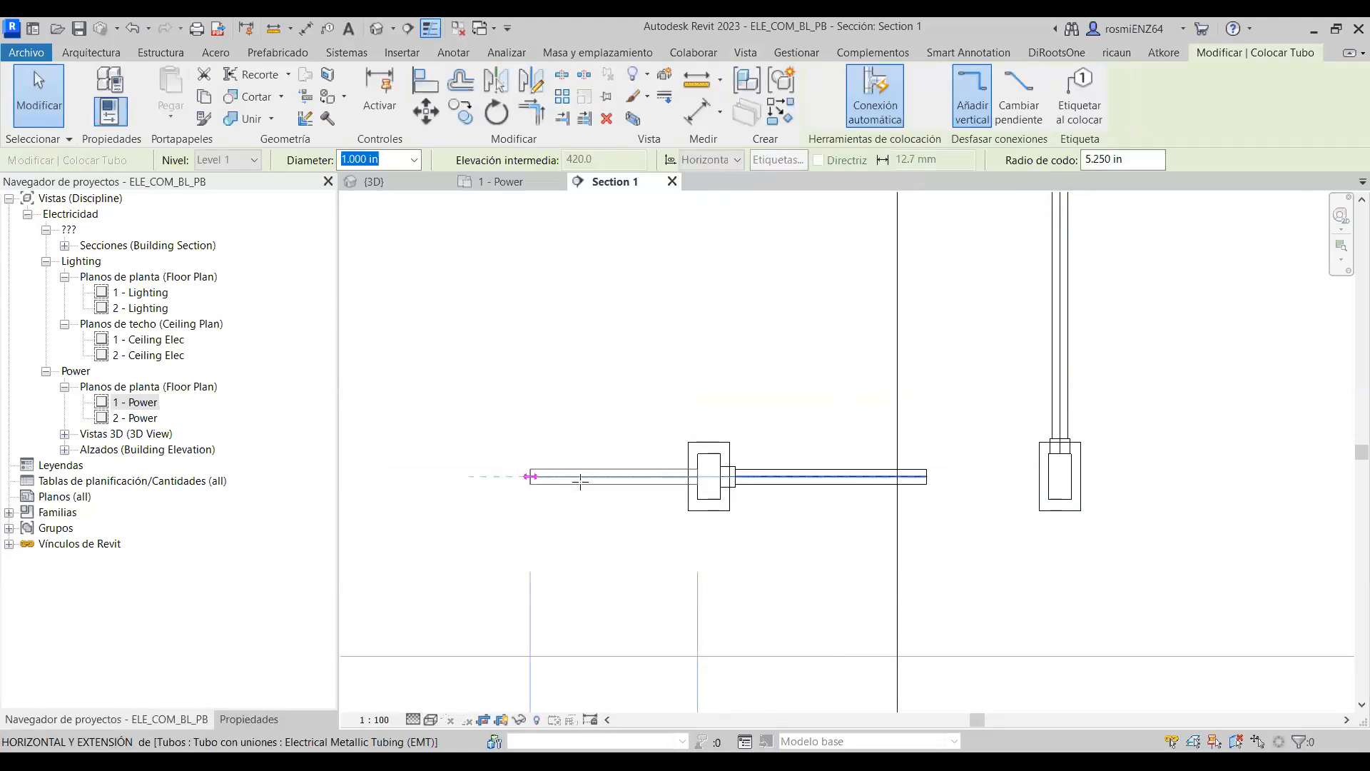
left_click(534, 478)
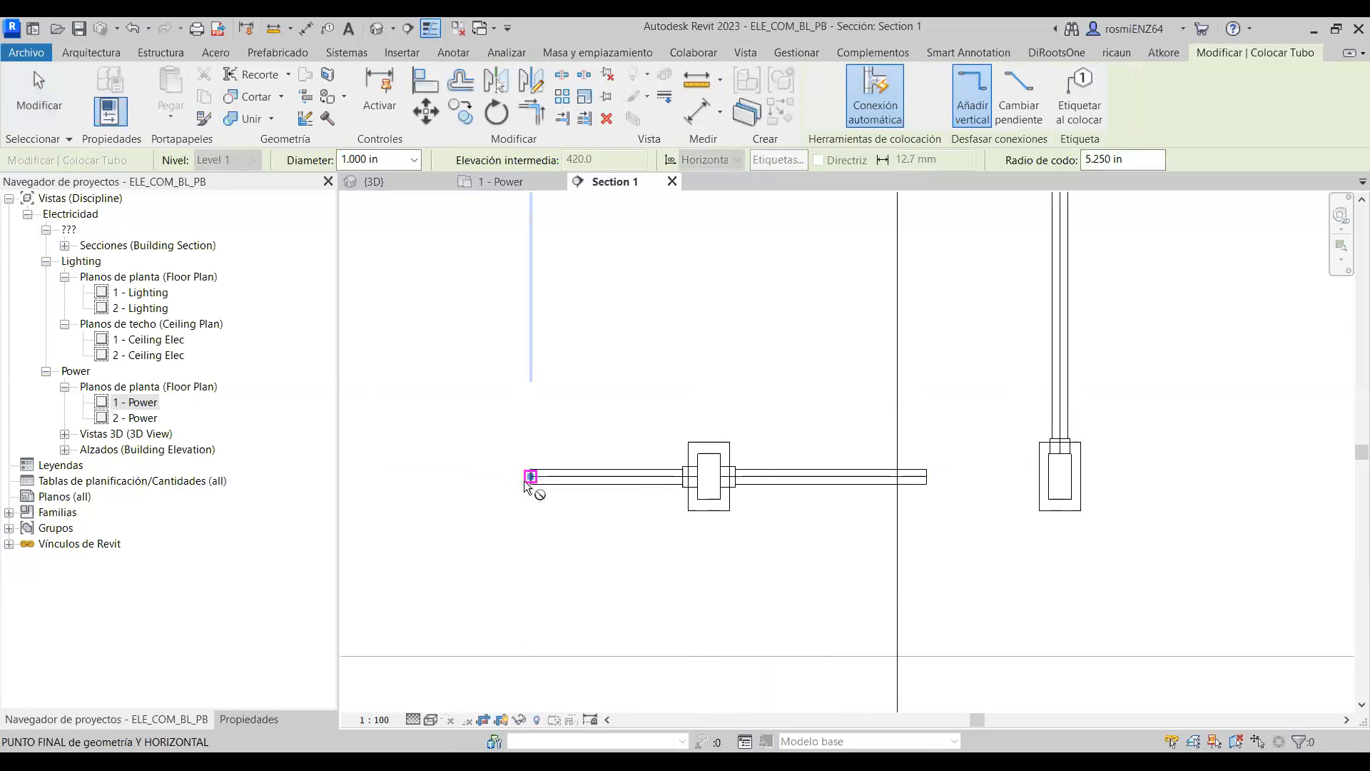
key("Escape")
key("Escape")
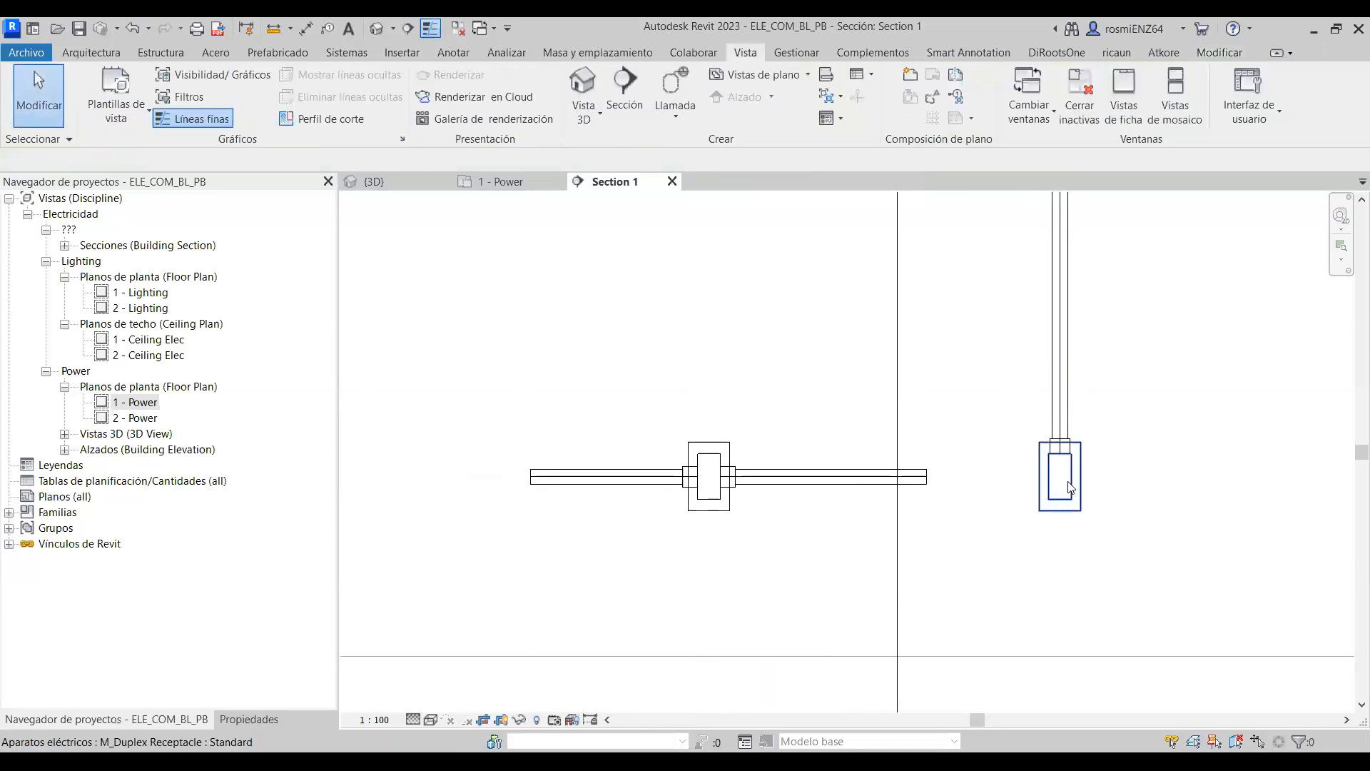
Draw a short 1.000 in conduit from Conector 3 of the receptacle under the vertical conduit, stopping just short of the loose conduit end.
left_click(1059, 487)
right_click(1051, 482)
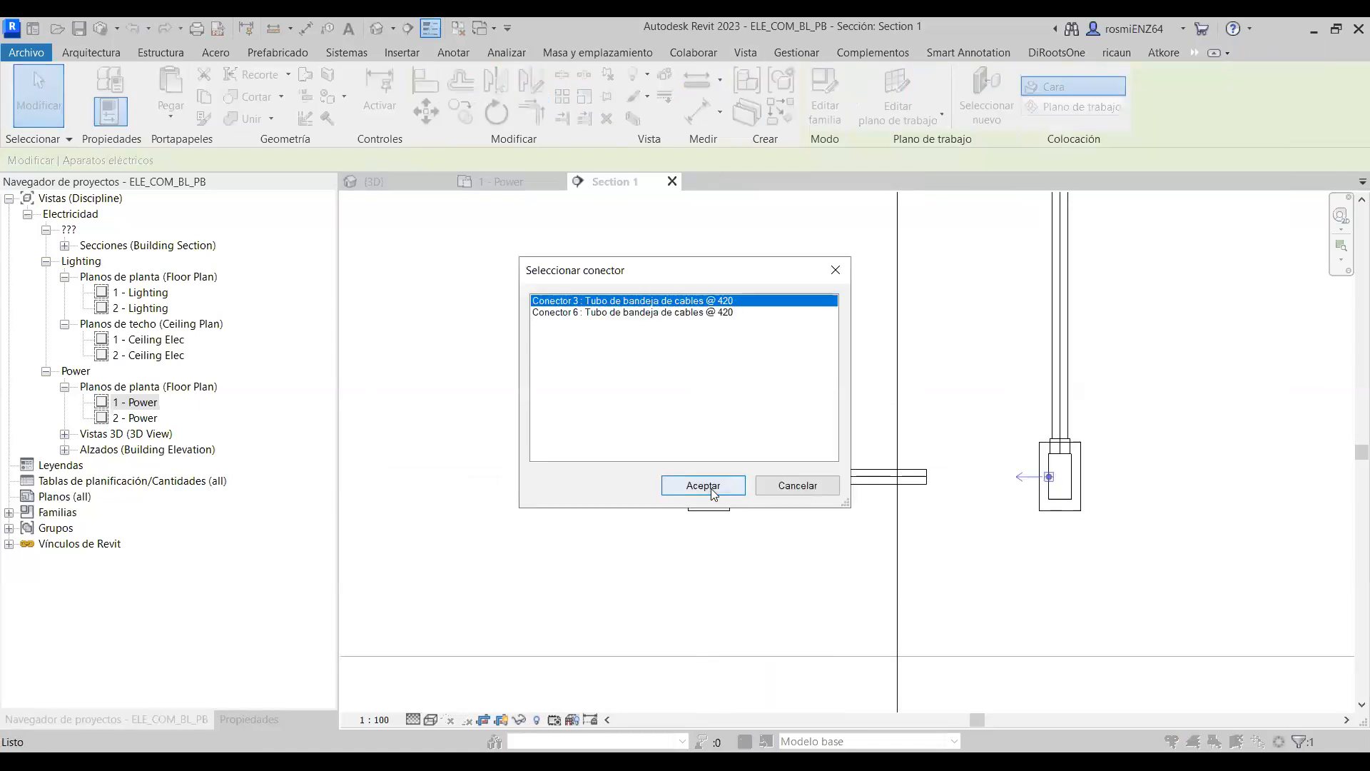
left_click(711, 488)
left_click(940, 476)
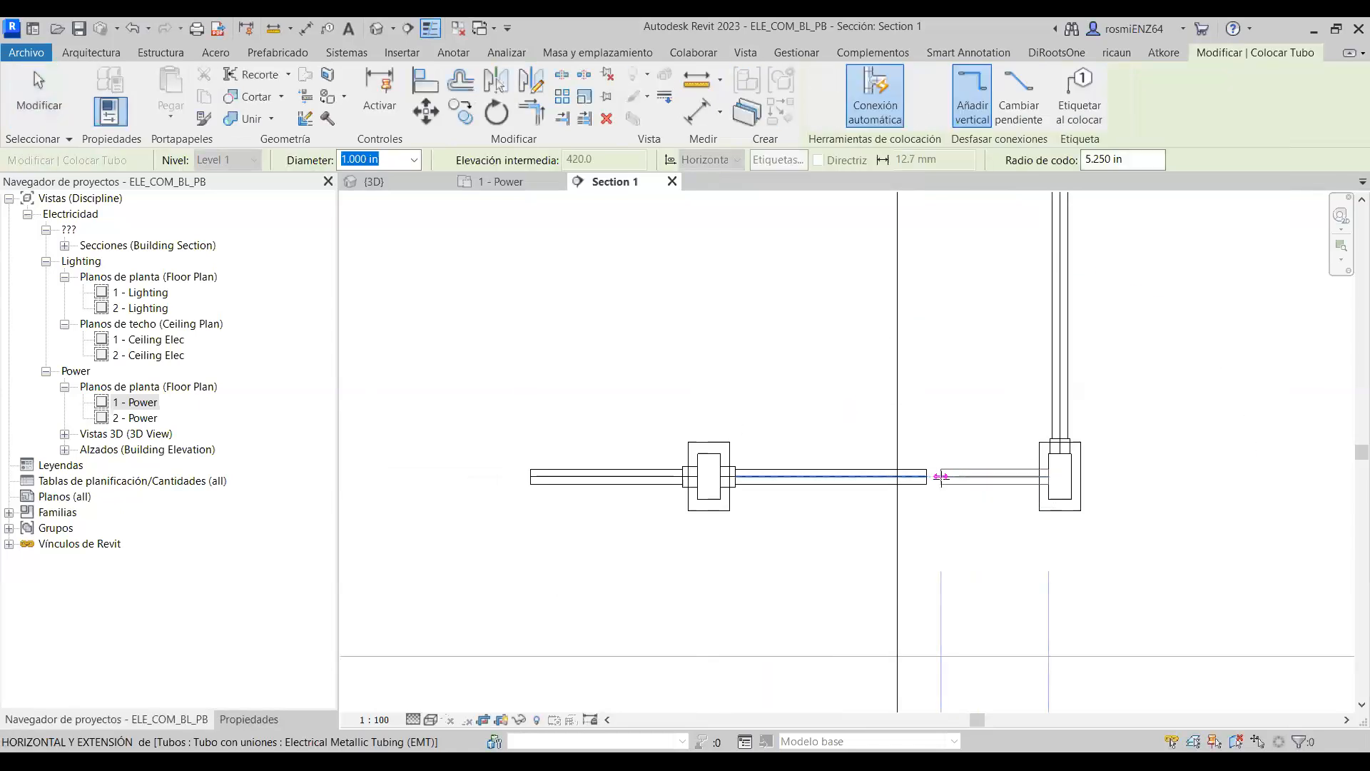
key("Escape")
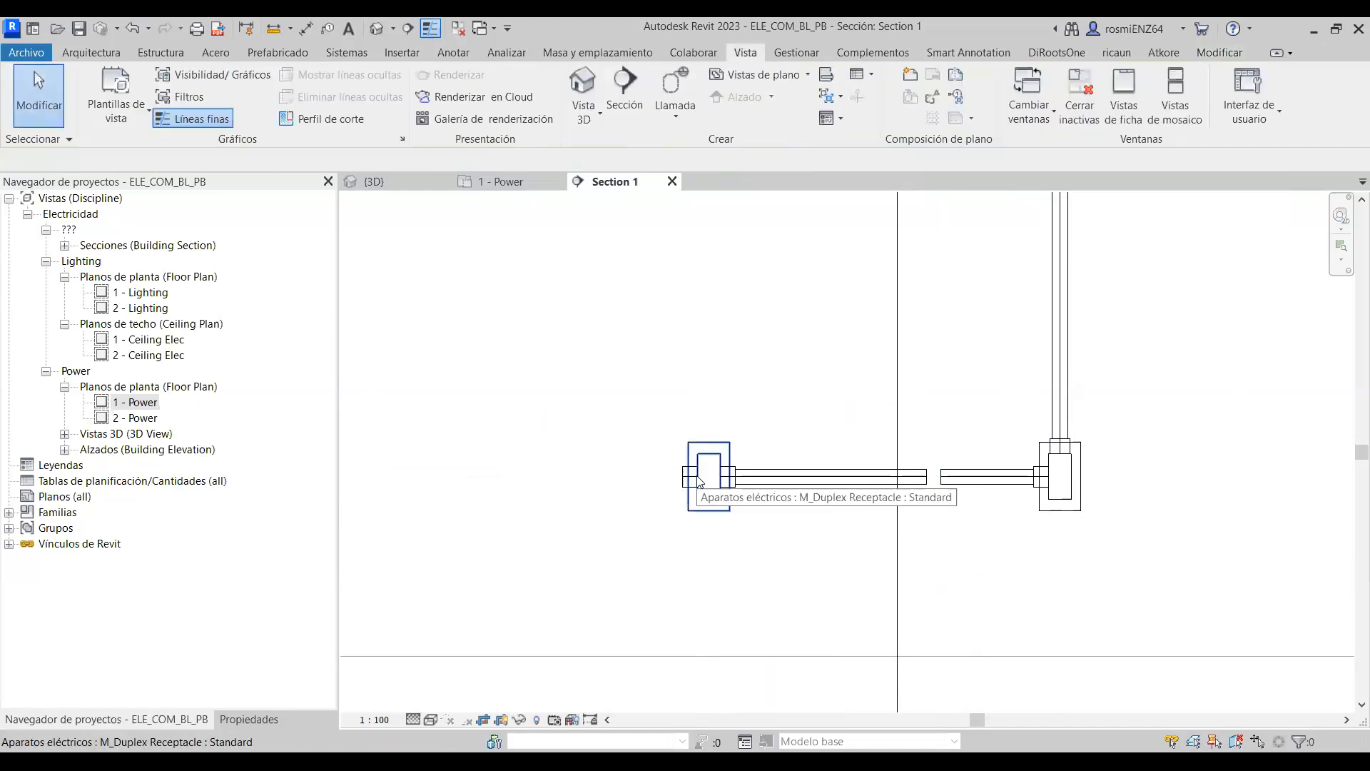
Remove the leftover connector fitting from the outer side of the receptacle where the outward conduit was drawn.
scroll(693, 481, "up", 3)
left_click(678, 473)
key("Escape")
Try to join the longer horizontal conduit's loose end to the short conduit's end in the section view.
middle_click_drag(1281, 523, 1105, 531)
left_click(975, 502)
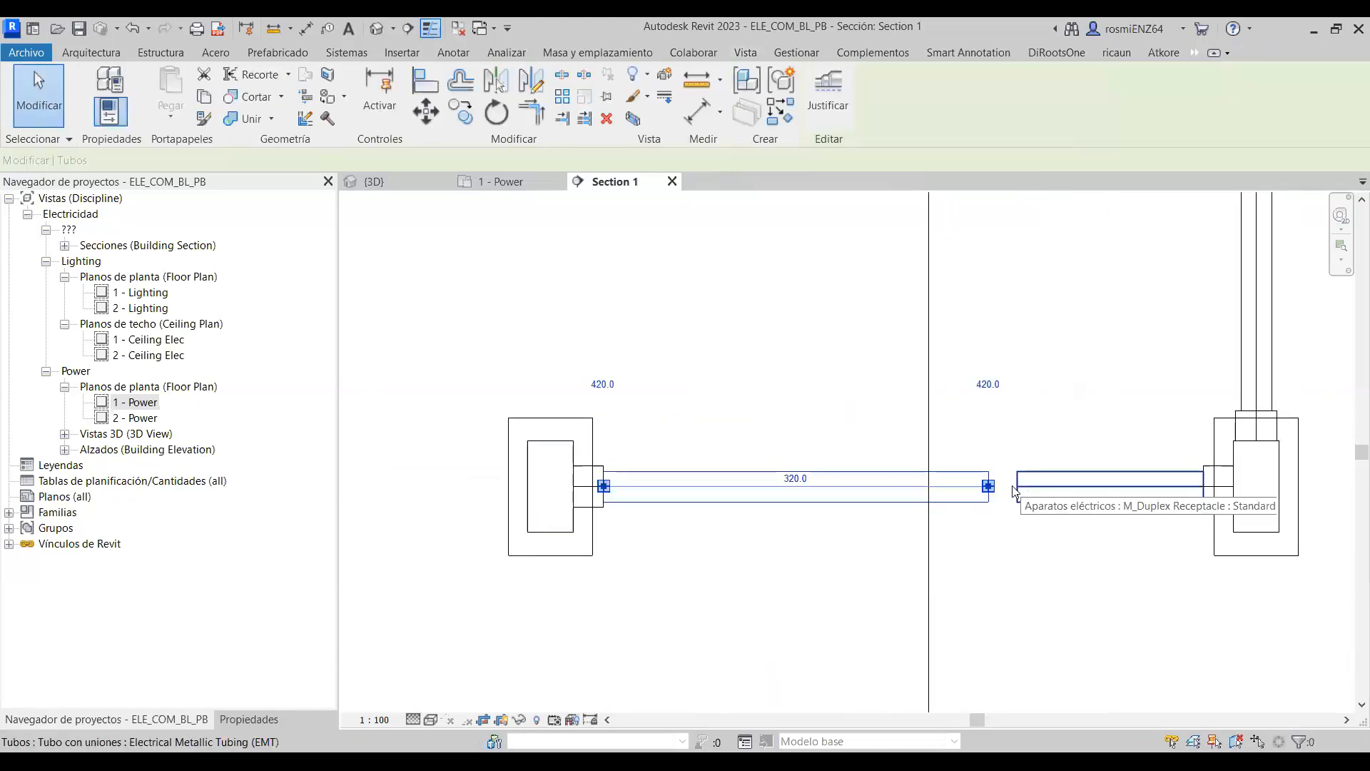
key("Escape")
key("a")
key("l")
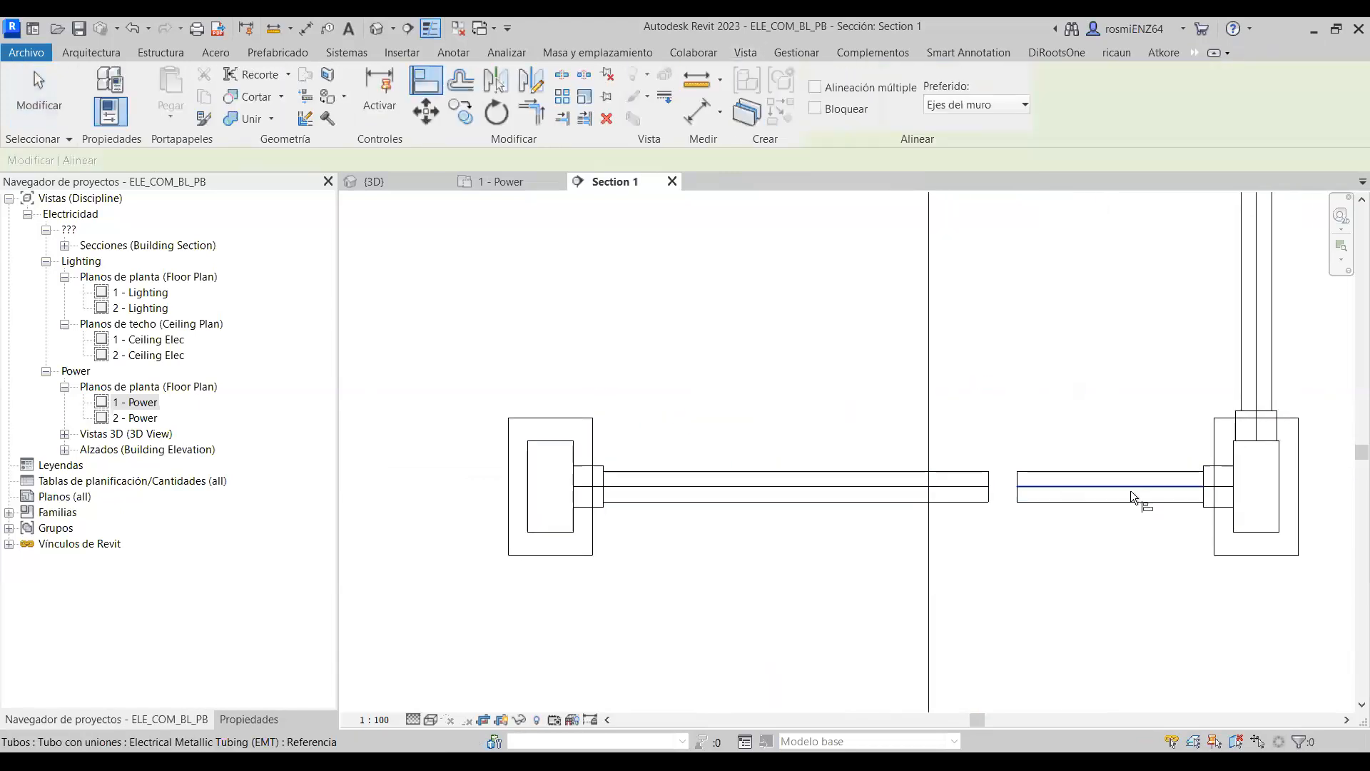
key("Escape")
left_click(989, 492)
left_click_drag(989, 489, 1021, 489)
key("Escape")
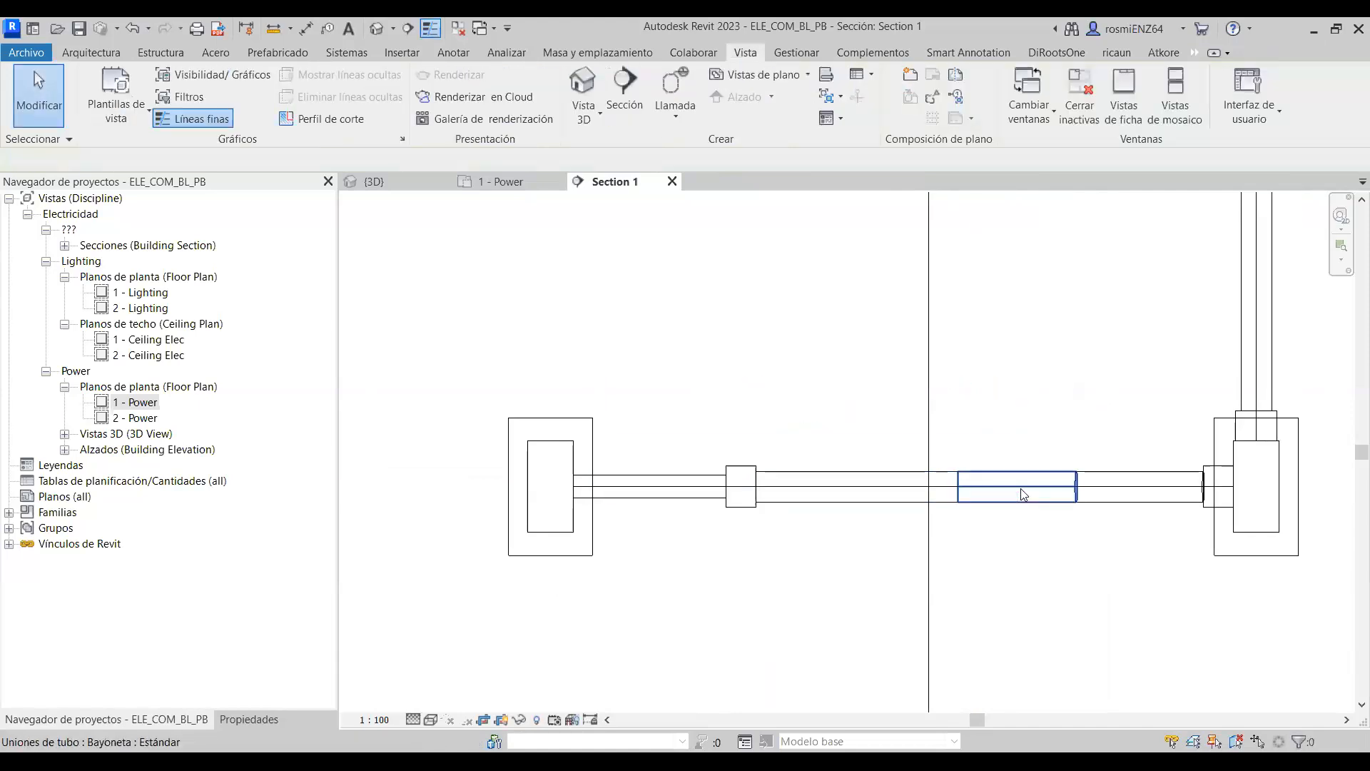
In the 1 - Power plan, align the longer horizontal conduit with the axis of the short conduit from the neighbouring receptacle.
left_click(499, 181)
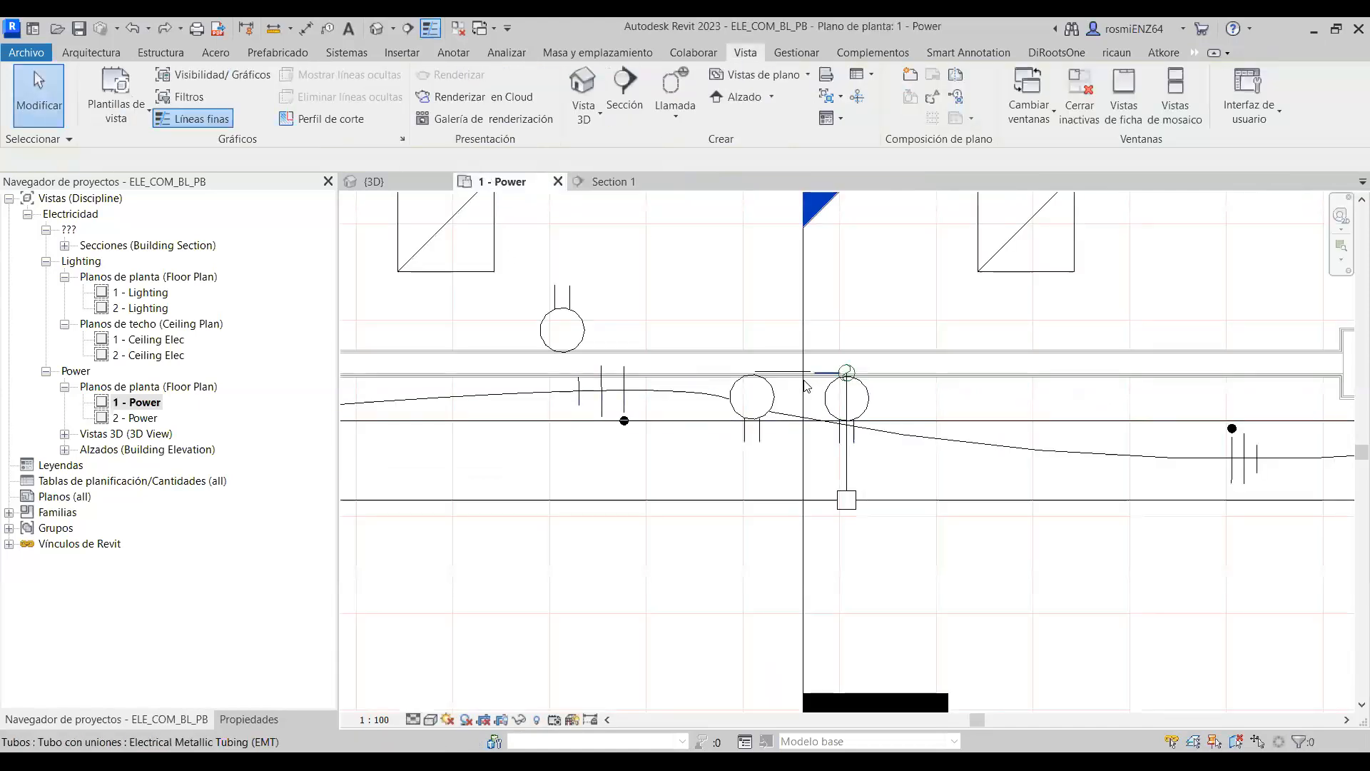
scroll(831, 364, "up", 4)
scroll(828, 363, "up", 3)
key("a")
key("l")
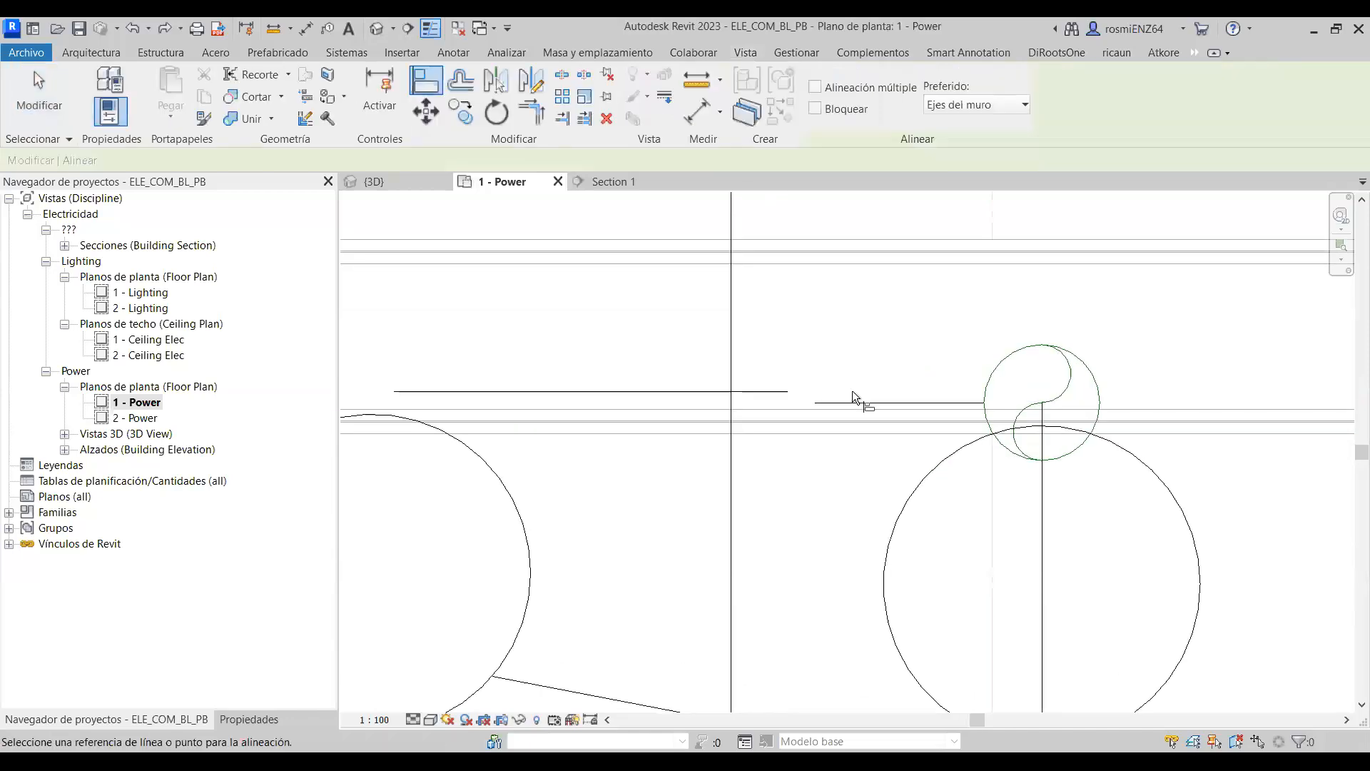
left_click(852, 401)
left_click(681, 386)
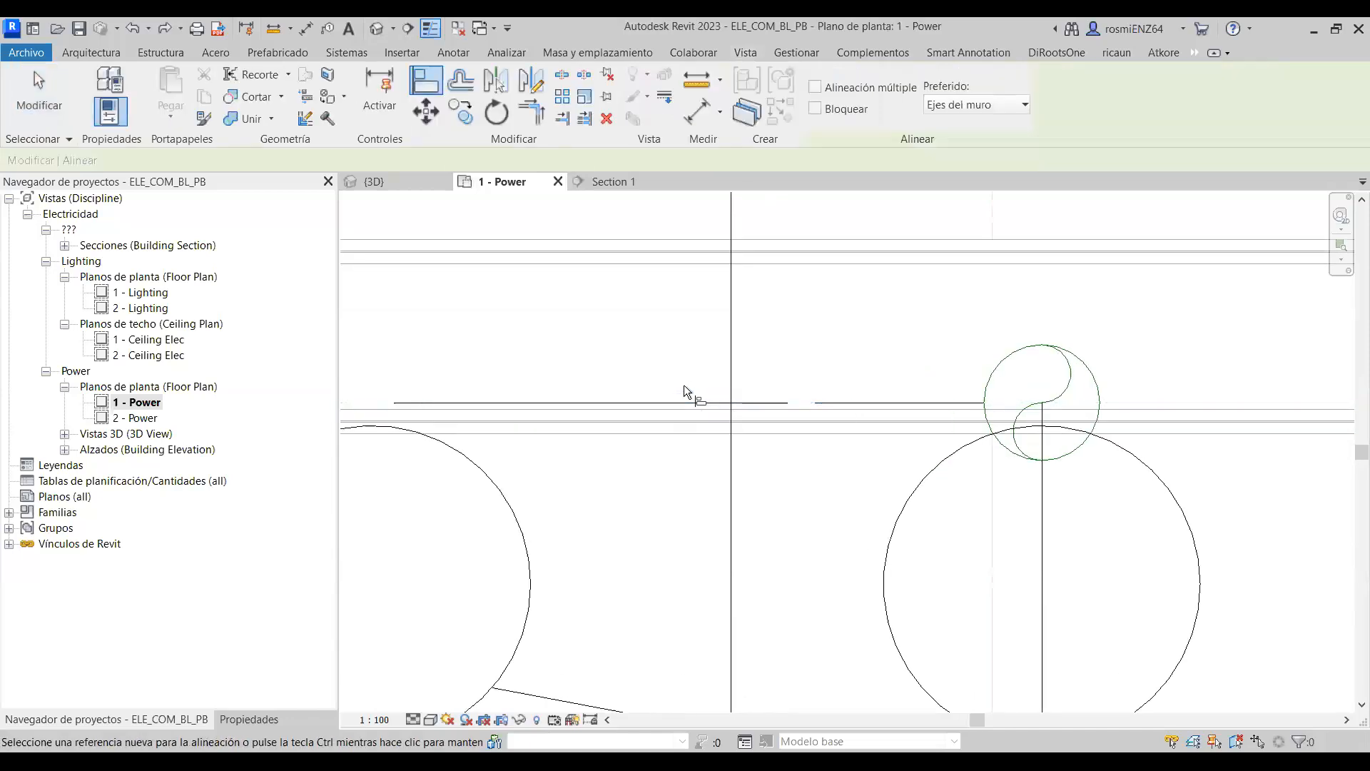
key("Escape")
Extend the aligned conduit's loose end to the short conduit's end so both become one run between the receptacles.
left_click(781, 402)
scroll(792, 405, "up", 2)
left_click_drag(784, 399, 837, 398)
key("Escape")
In the 3D view, check the connected network by selecting the whole chain from the joined horizontal conduit.
left_click(375, 182)
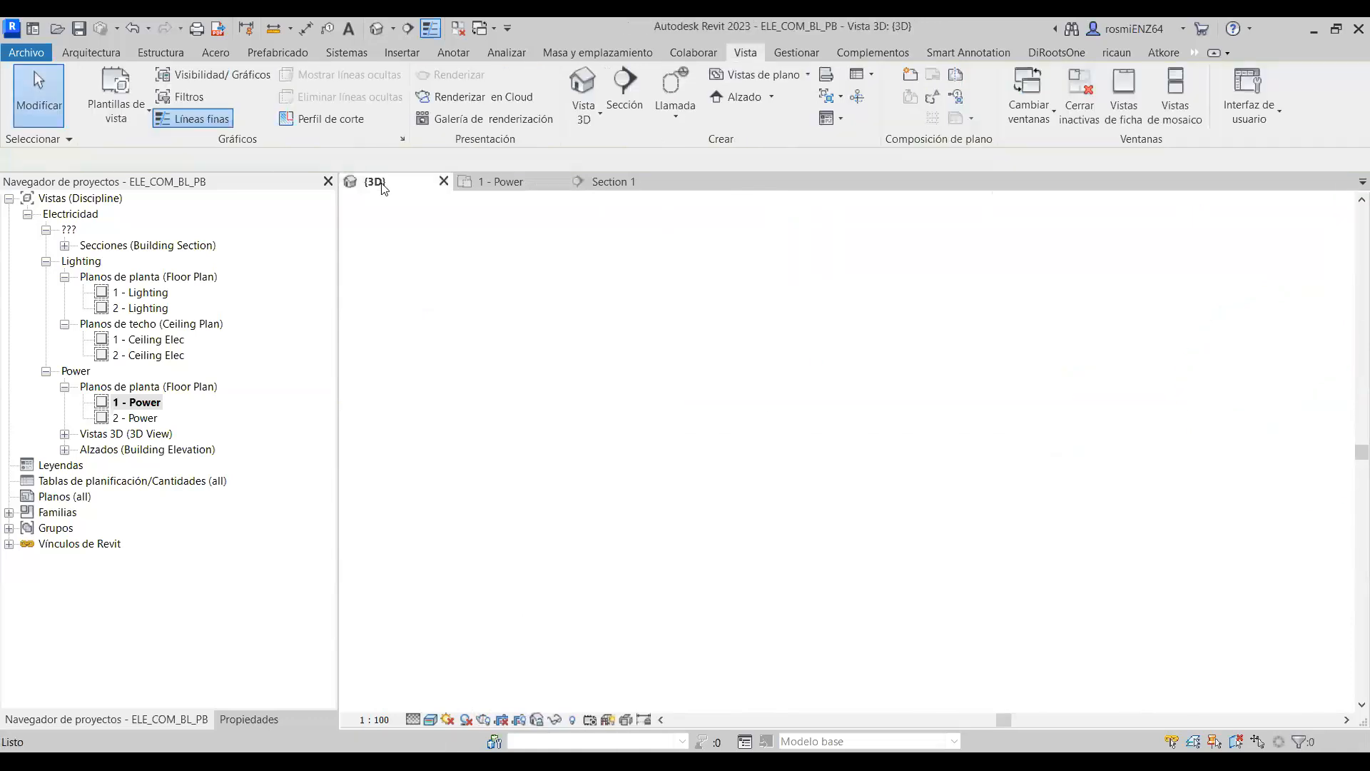
scroll(765, 412, "down", 4)
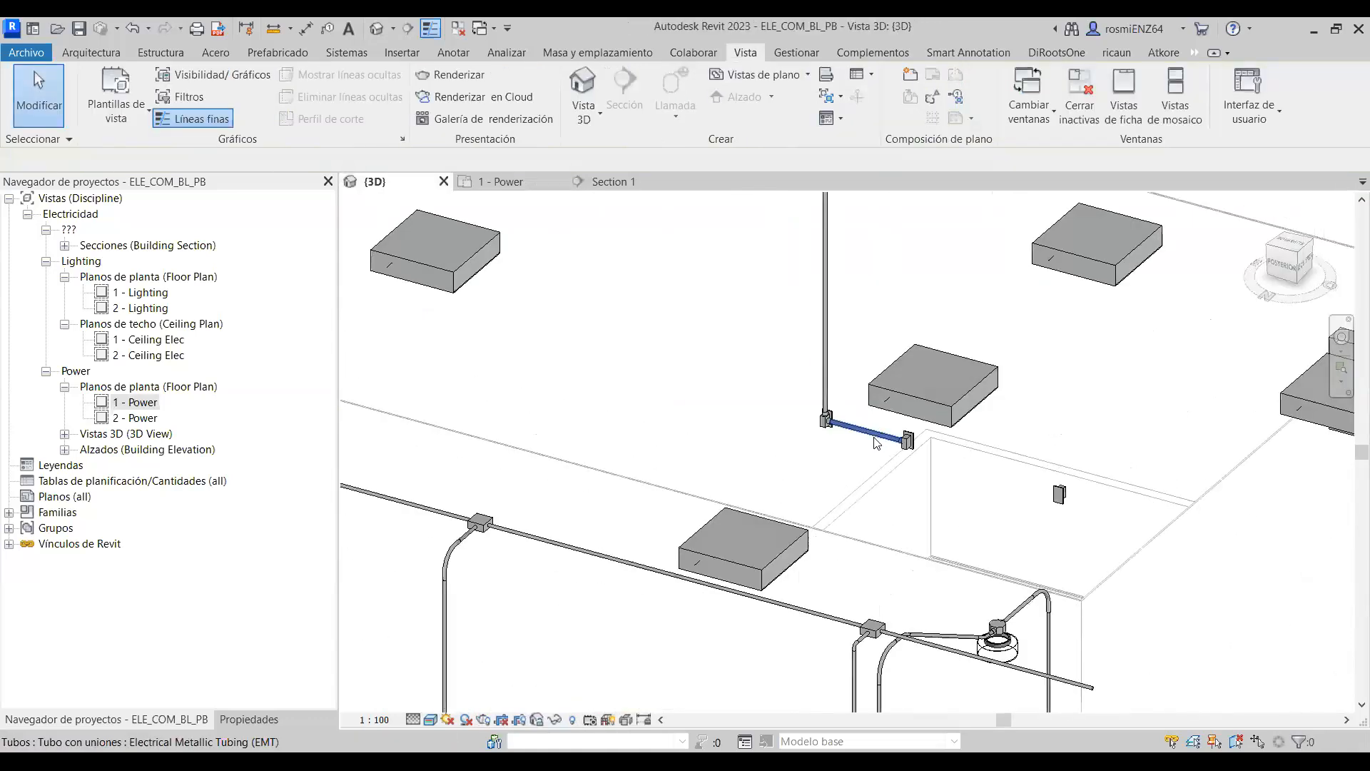
key("Tab")
left_click(874, 438)
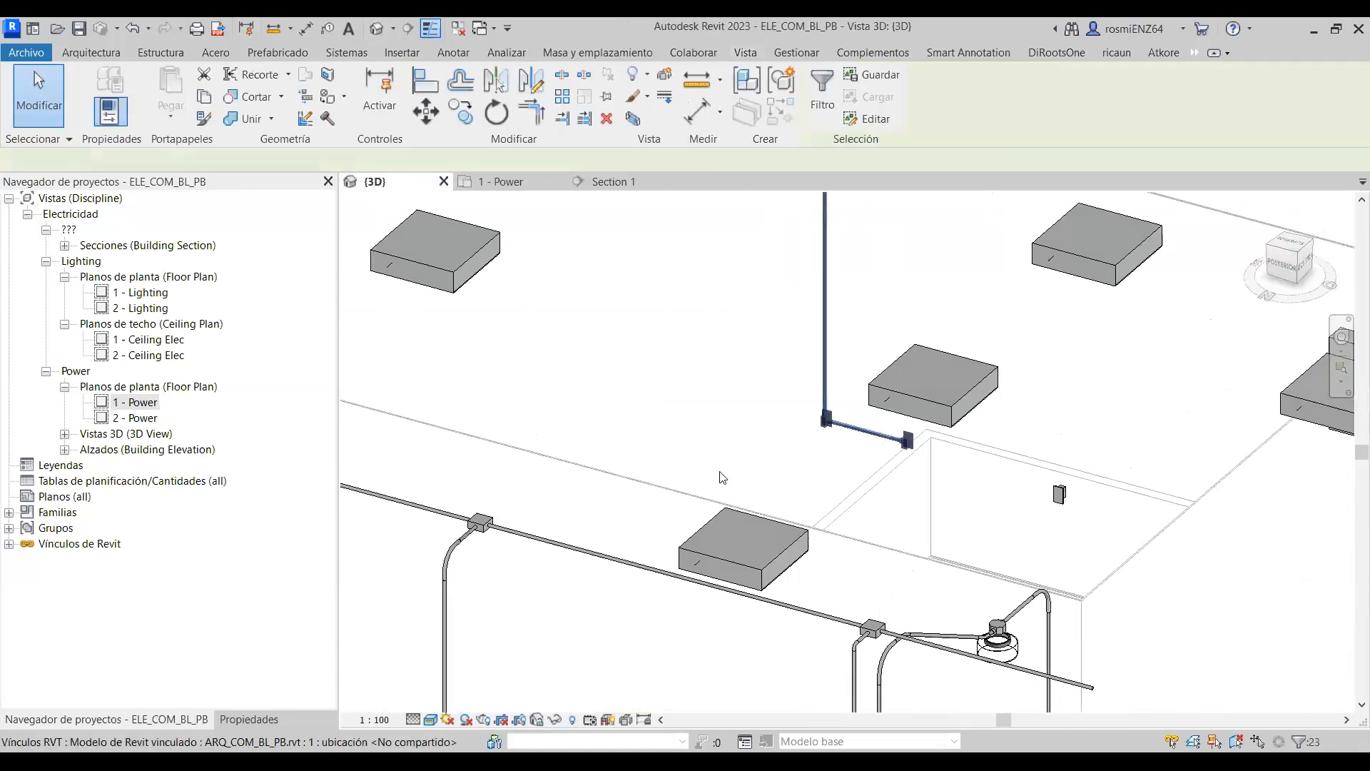
scroll(720, 472, "down", 3)
middle_click_drag(1286, 436, 932, 368, "shift")
key("Escape")
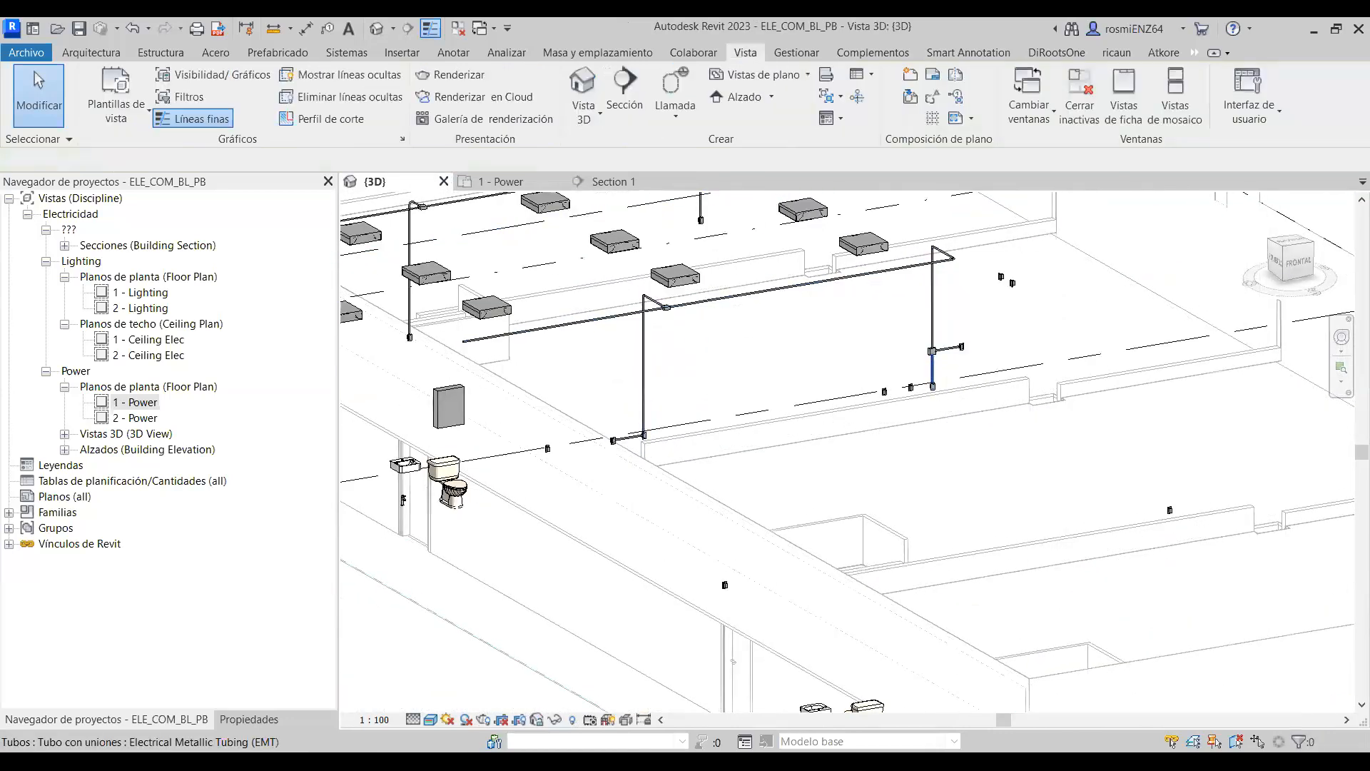
In the 1 - Power plan, copy the upper room's luminaires, except the top row's middle one, into the room below using matching wall corners.
left_click(500, 181)
scroll(680, 420, "down", 11)
middle_click_drag(1018, 486, 1001, 398)
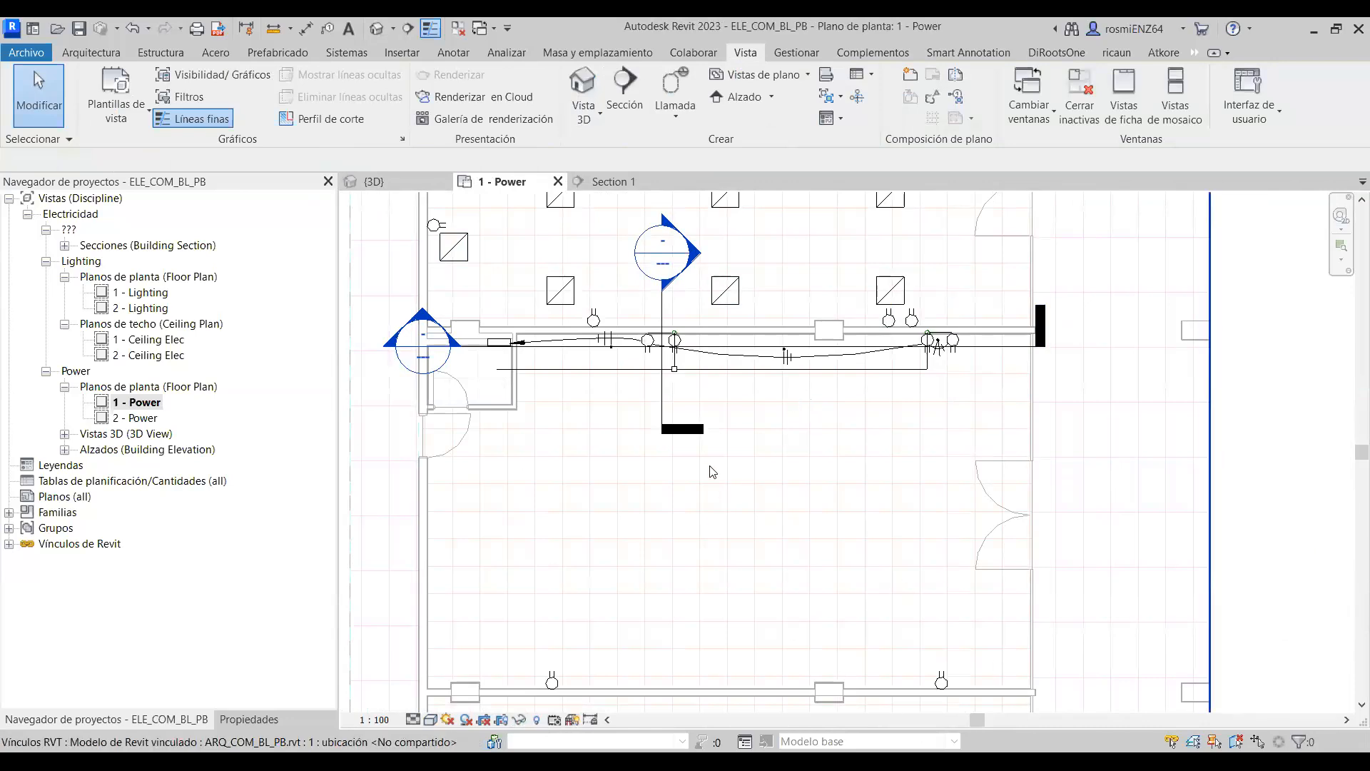
scroll(715, 474, "down", 2)
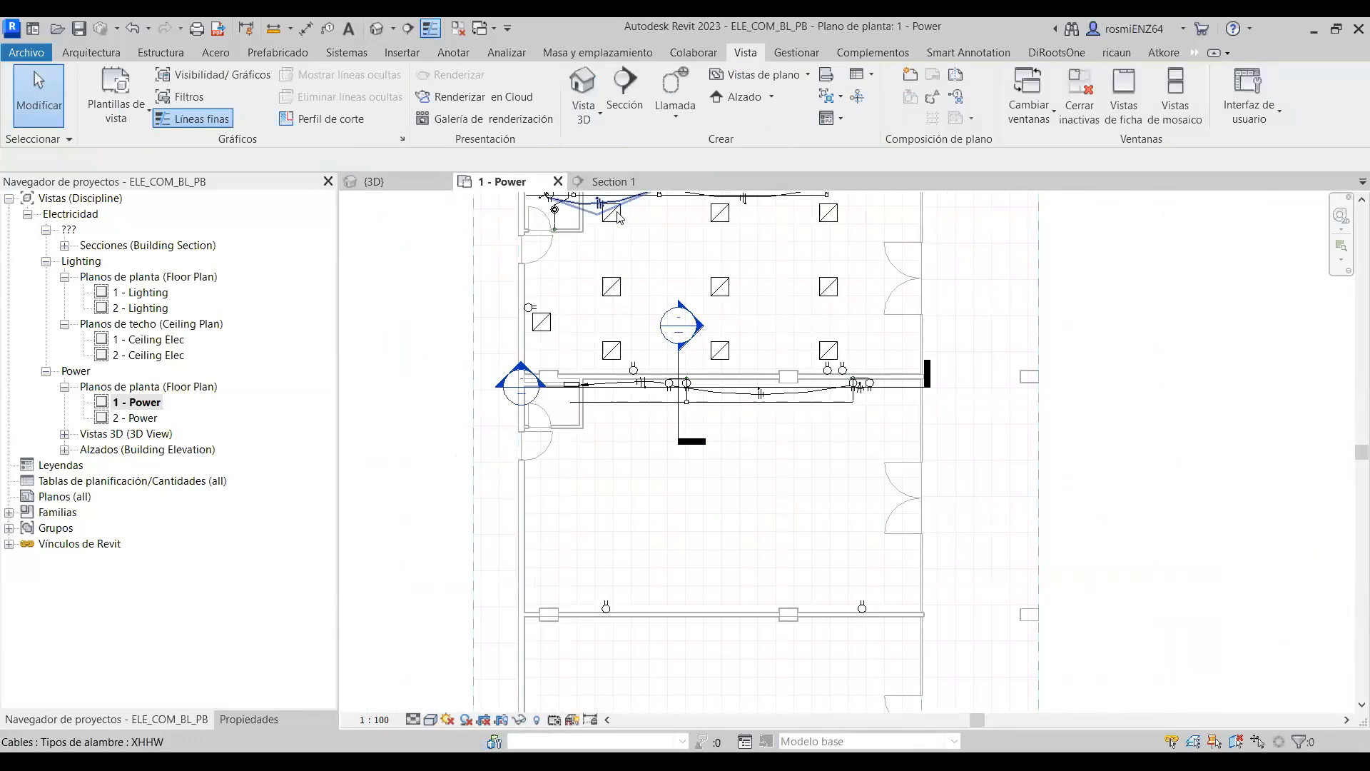
left_click(608, 287, "ctrl")
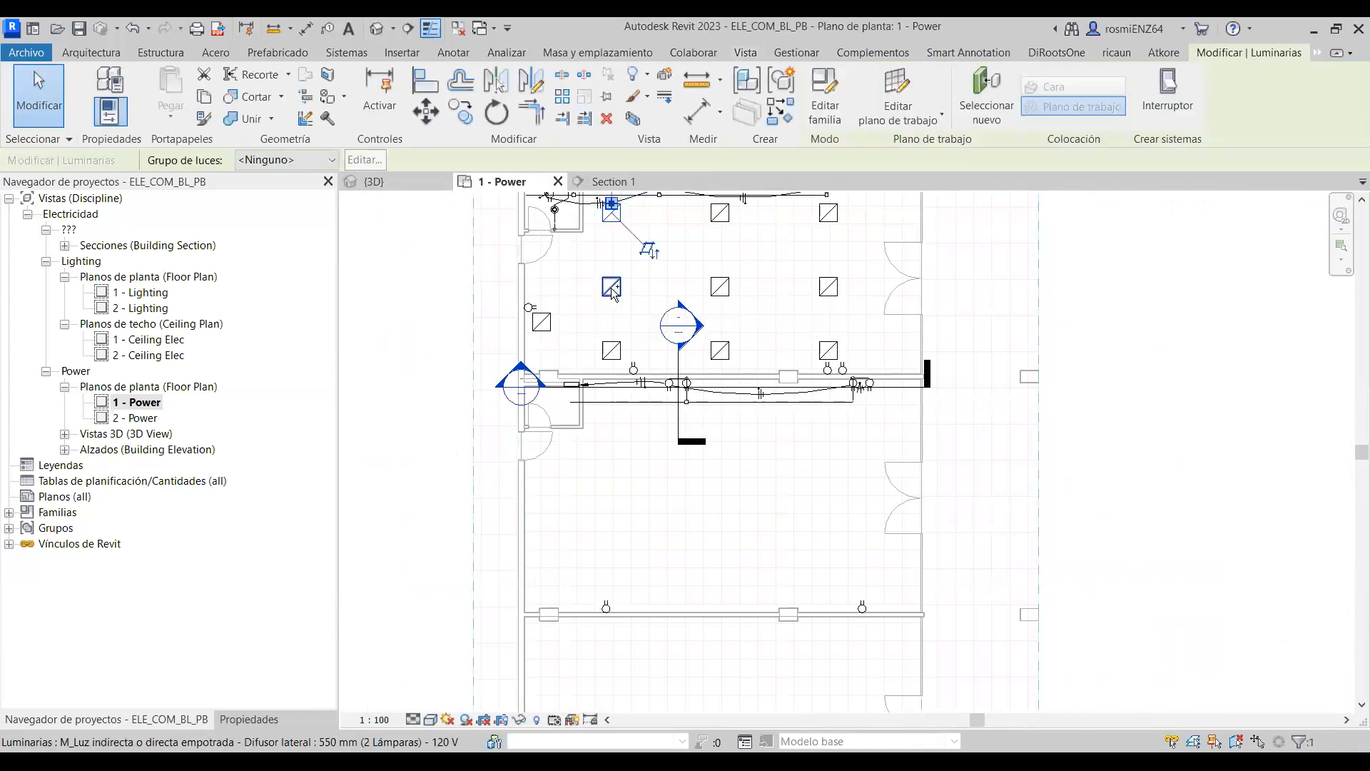
left_click(615, 352, "ctrl")
left_click(547, 319, "ctrl")
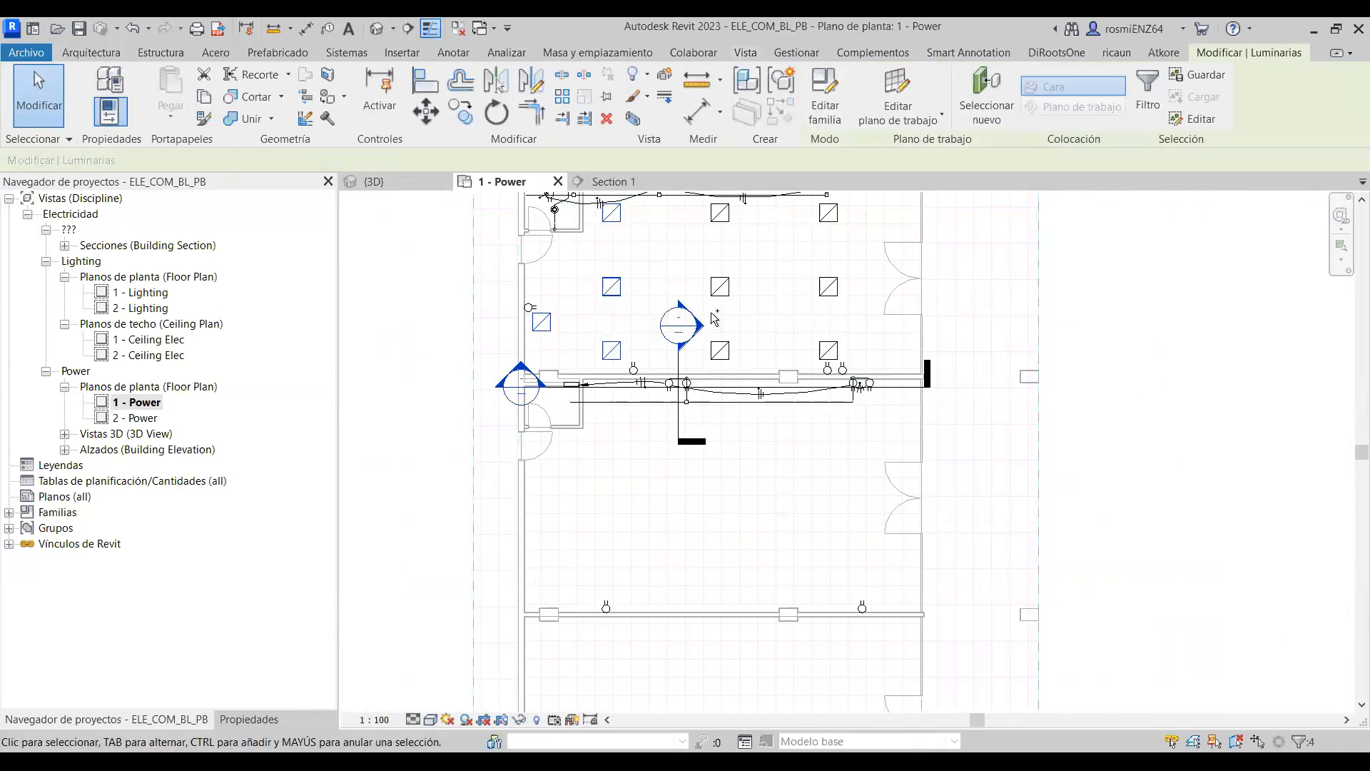
left_click(723, 289, "ctrl")
left_click(822, 349)
left_click(461, 110)
middle_click_drag(924, 230, 881, 353)
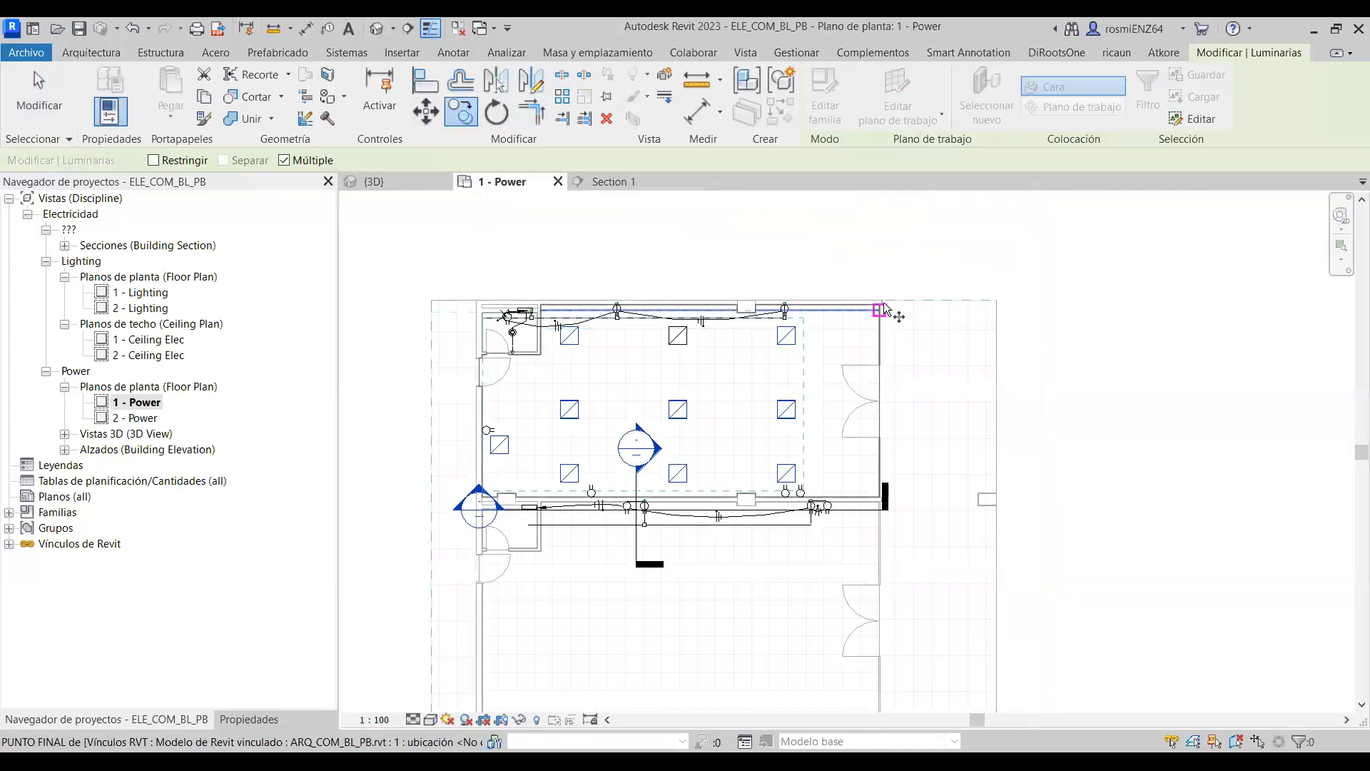
scroll(903, 308, "up", 2)
scroll(860, 307, "up", 3)
scroll(864, 328, "up", 2)
left_click(856, 324)
scroll(861, 326, "down", 2)
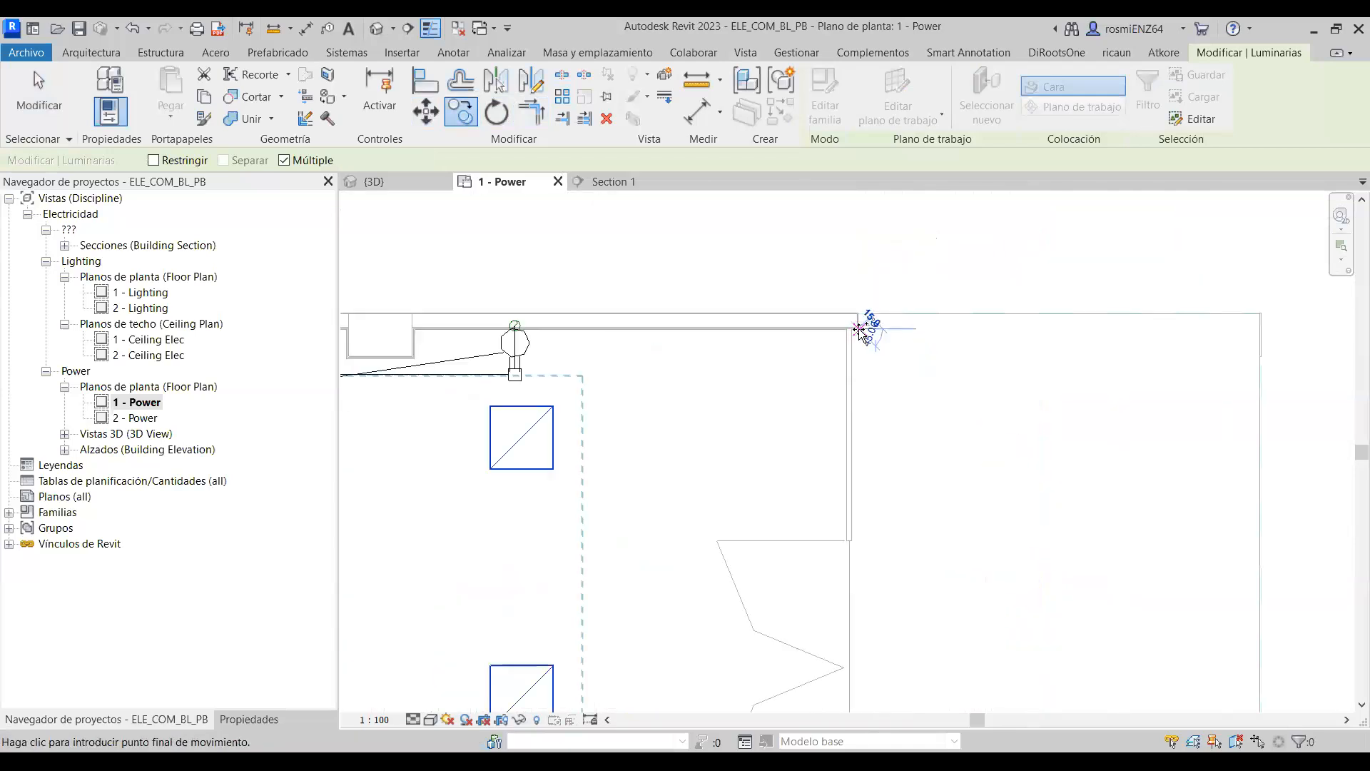
scroll(866, 321, "down", 2)
middle_click_drag(874, 544, 847, 442)
scroll(847, 442, "up", 6)
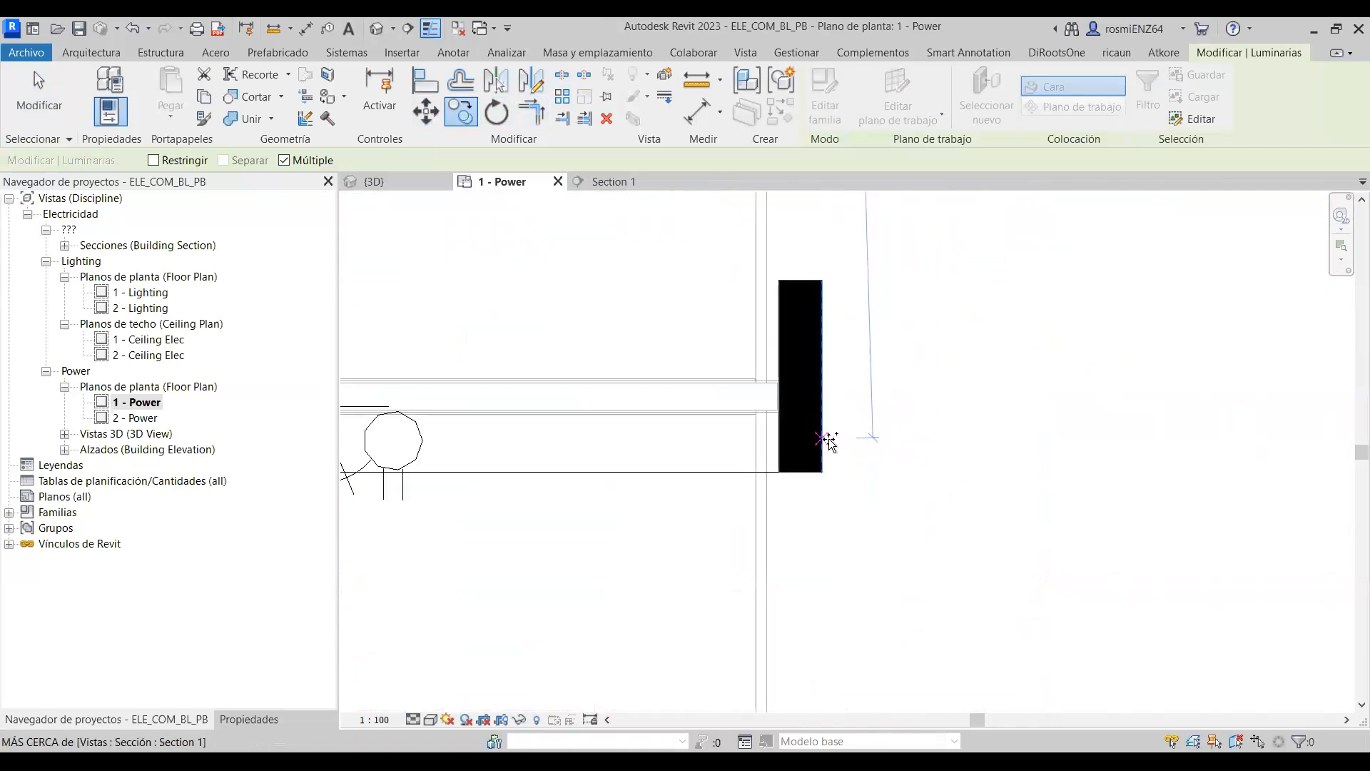
scroll(911, 397, "down", 8)
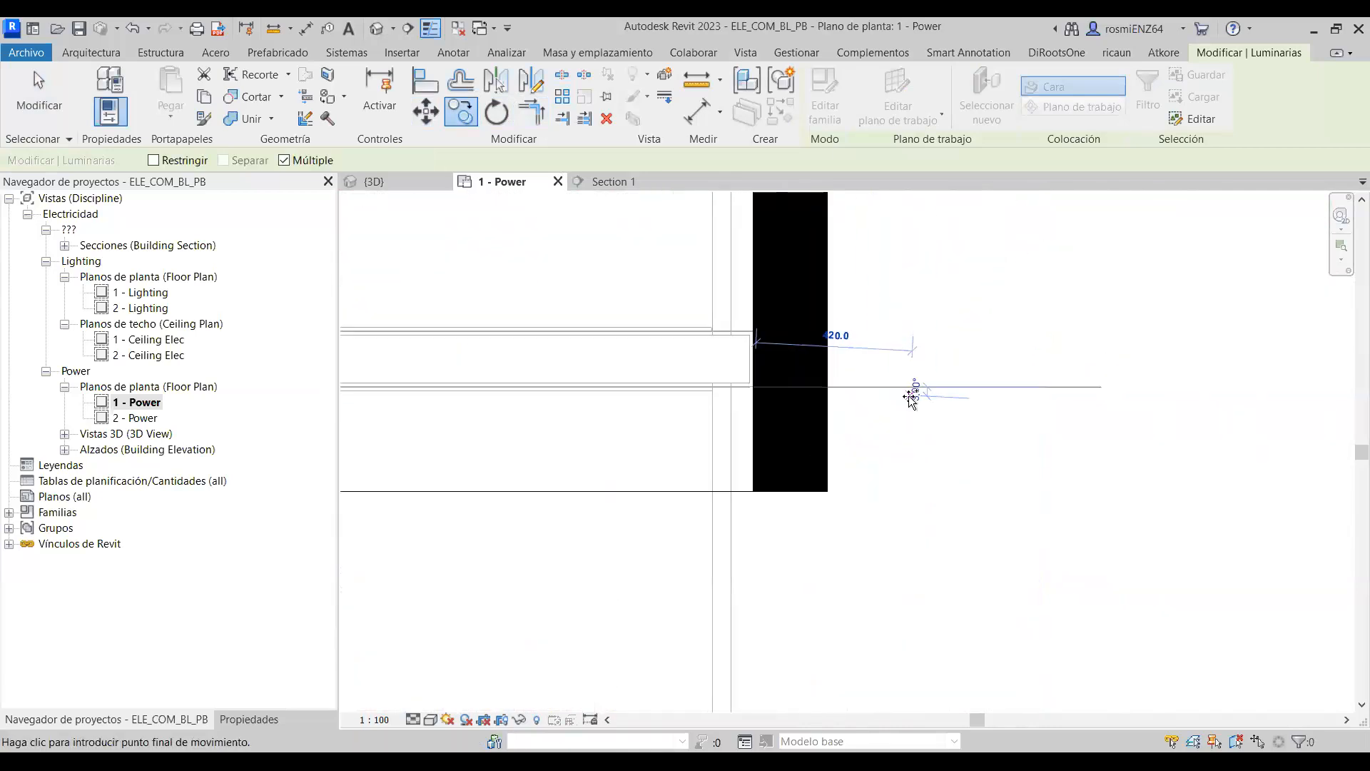
key("Escape")
key("Escape")
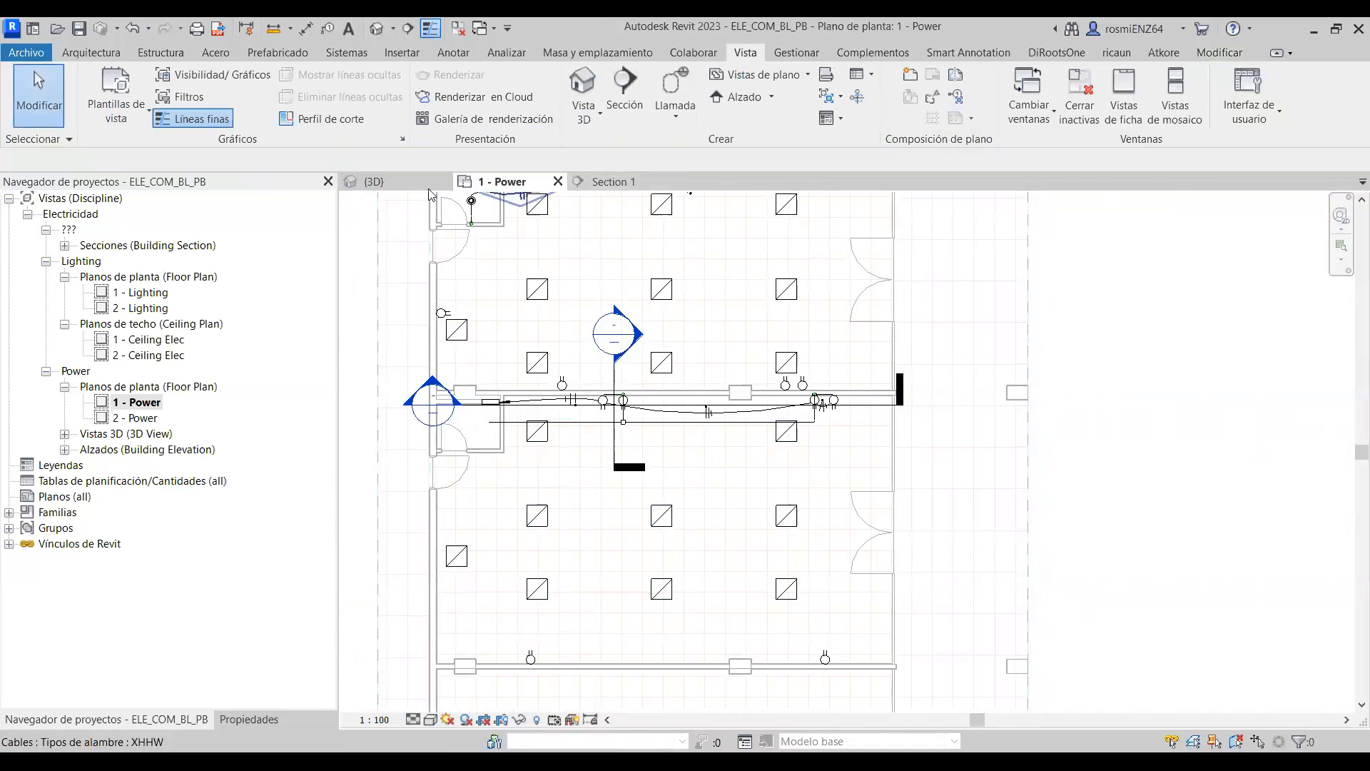
Examine the copied luminaires in the 3D view and return to the 1 - Power floor plan.
left_click(374, 181)
middle_click_drag(842, 407, 758, 459, "shift")
left_click(503, 181)
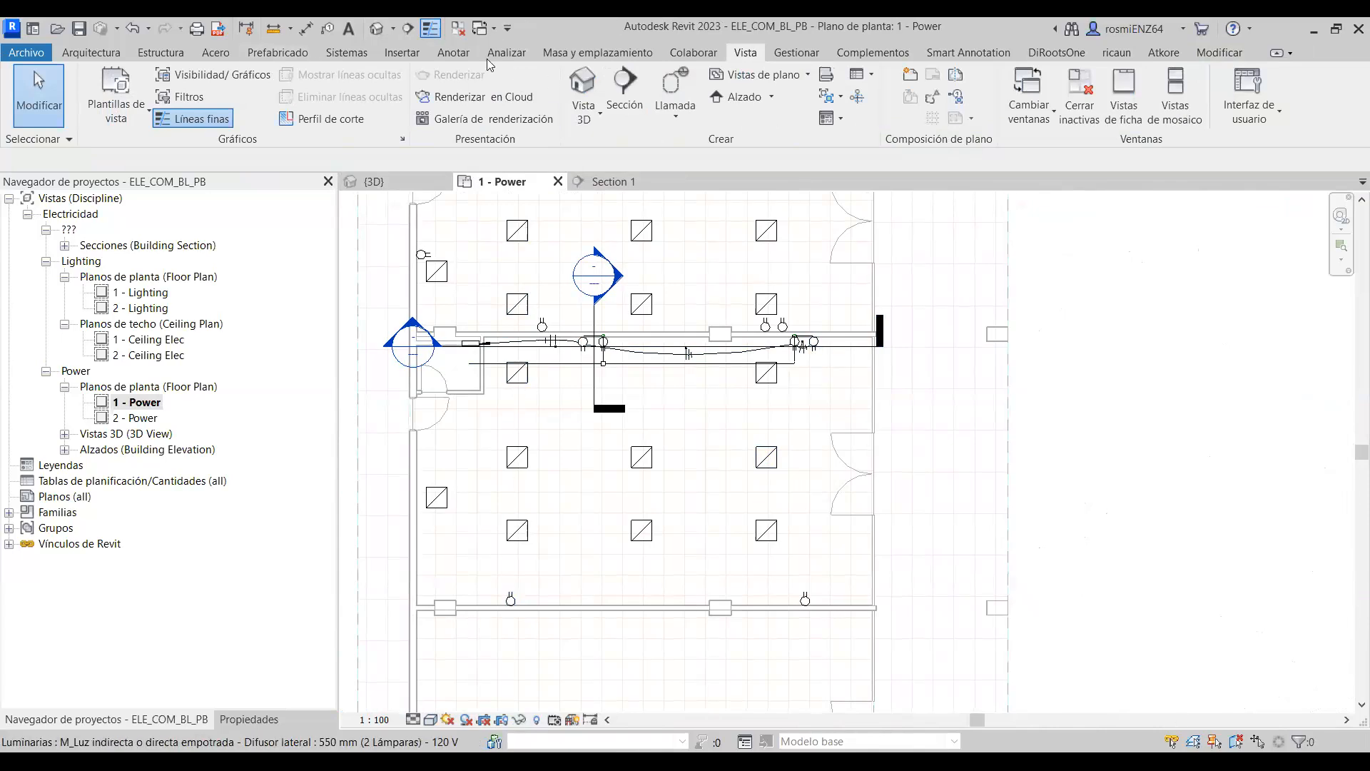
left_click(457, 57)
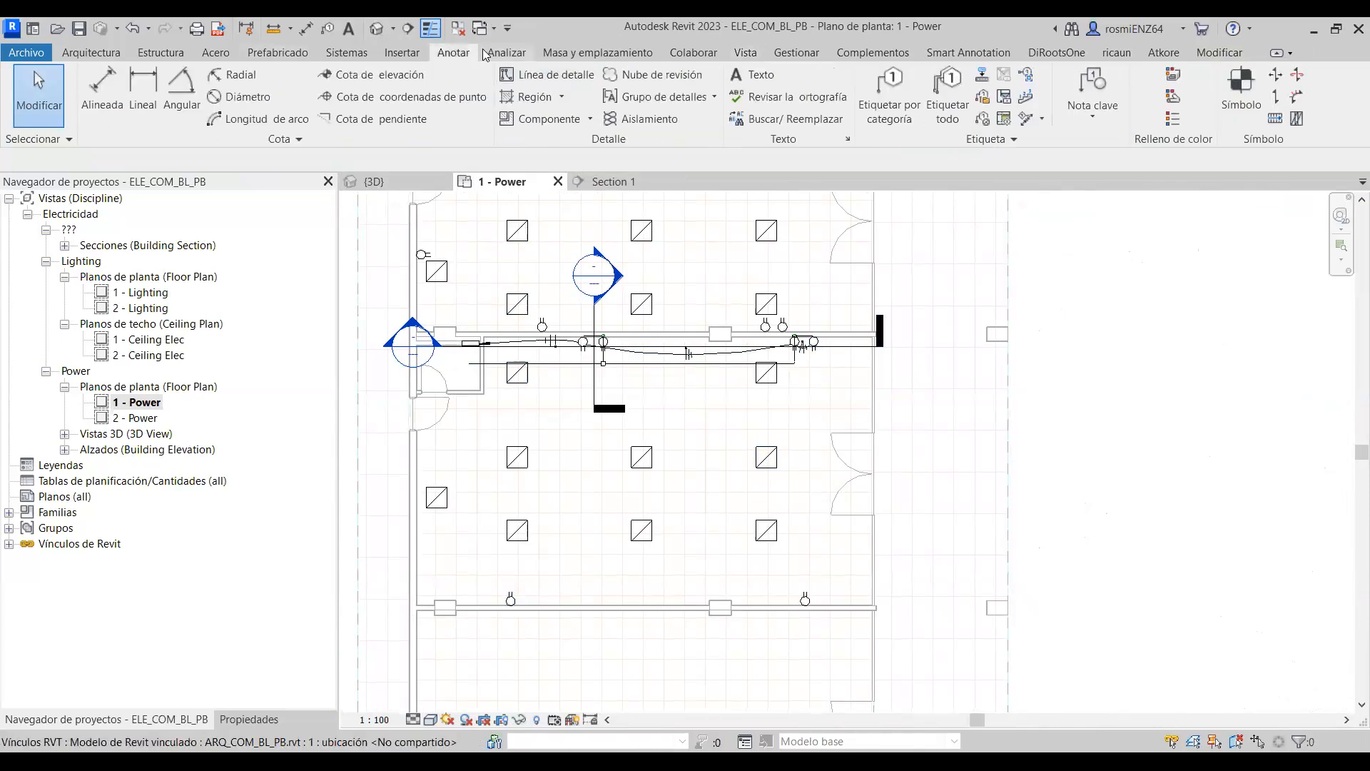
left_click(508, 55)
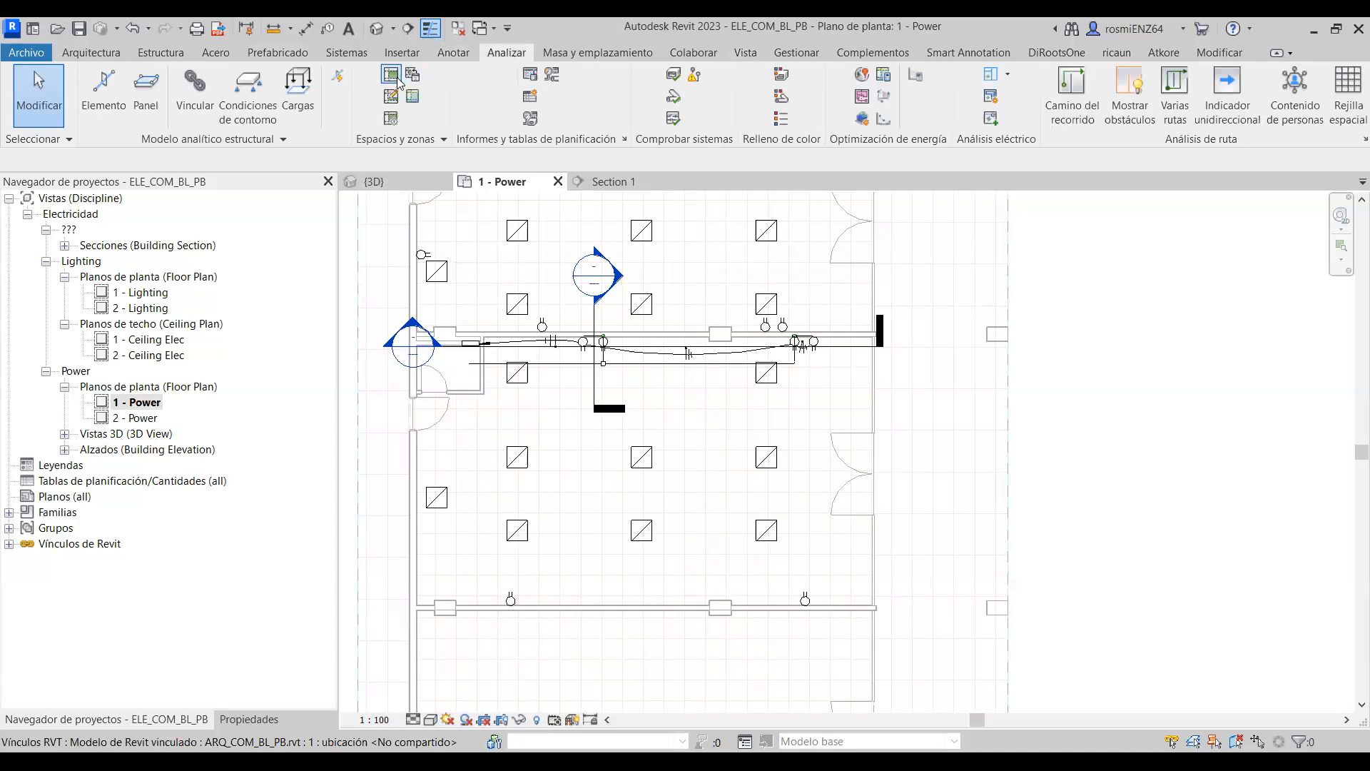
left_click(690, 399)
key("Escape")
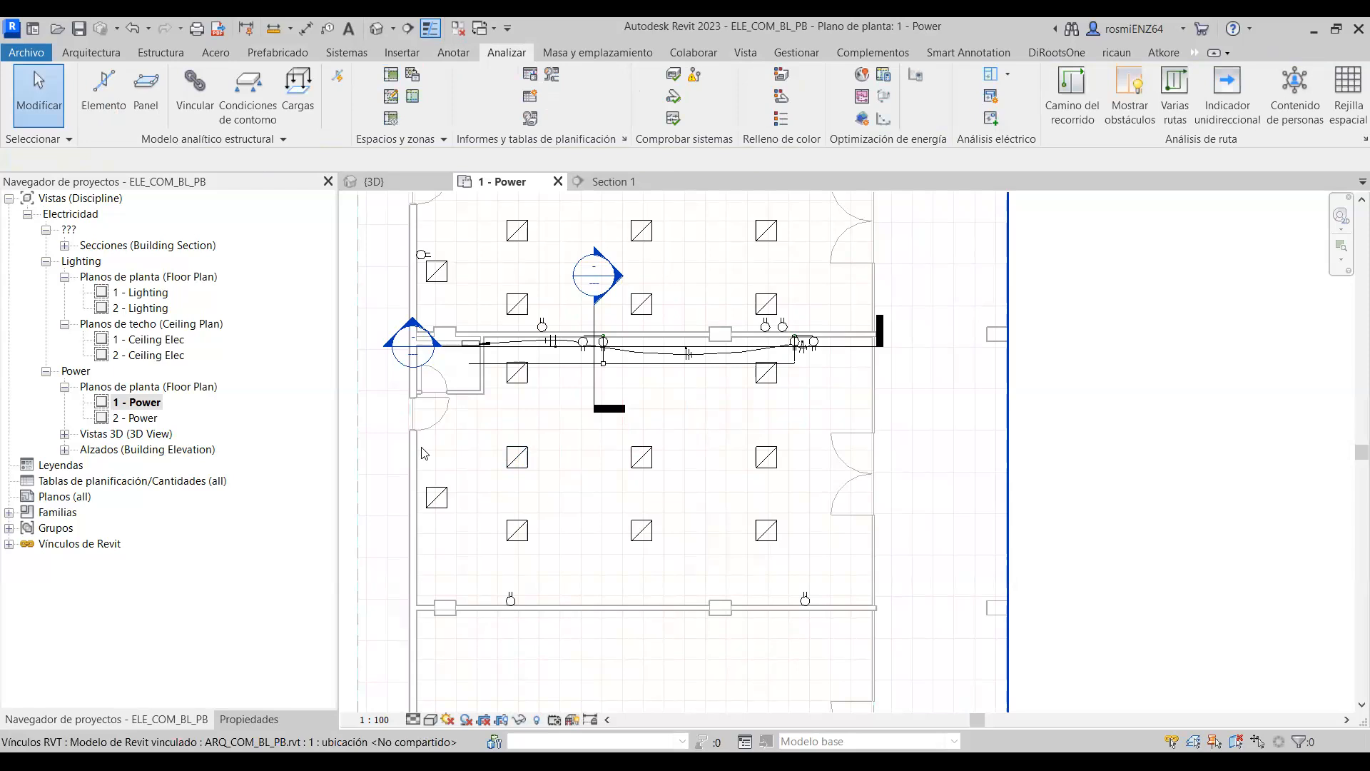
key("v")
key("g")
key("Escape")
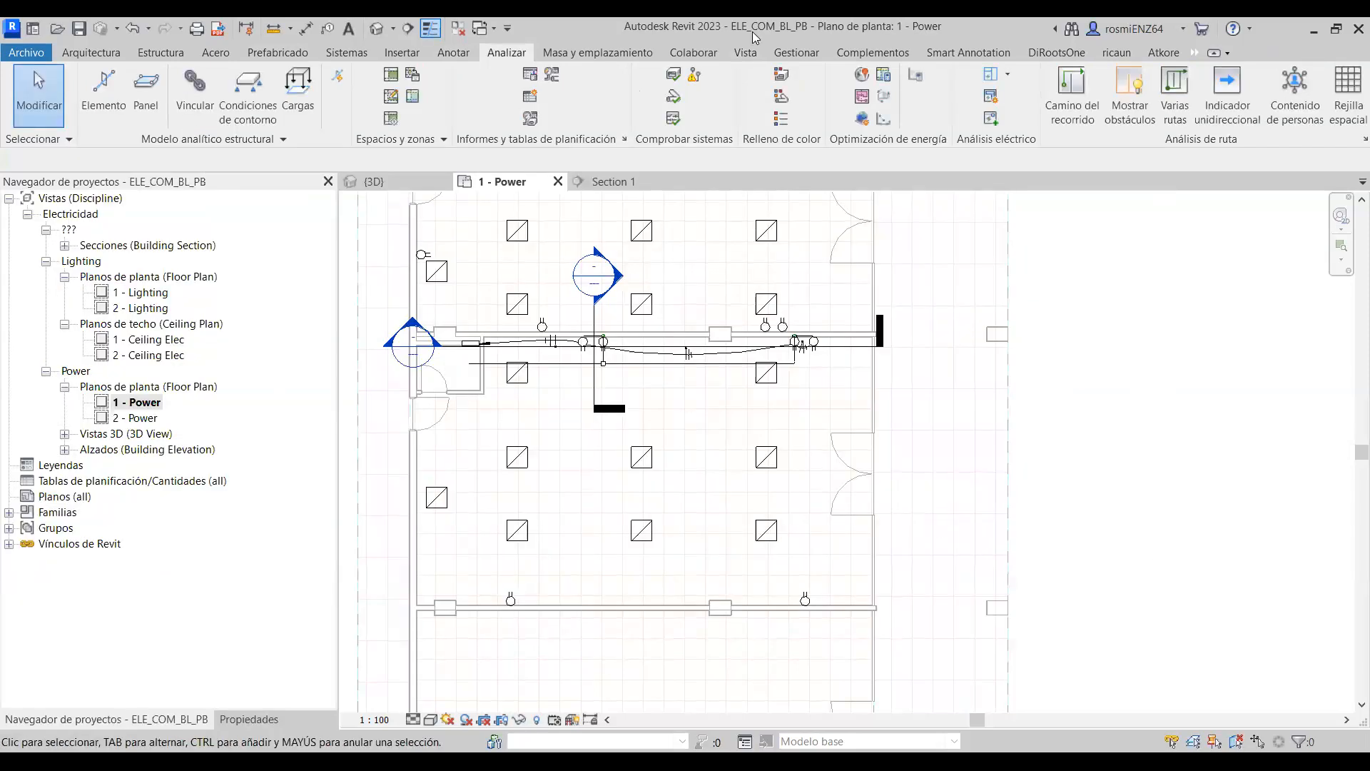
Reveal the hidden elements in the 1 - Power plan and unhide the spaces by category.
left_click(536, 721)
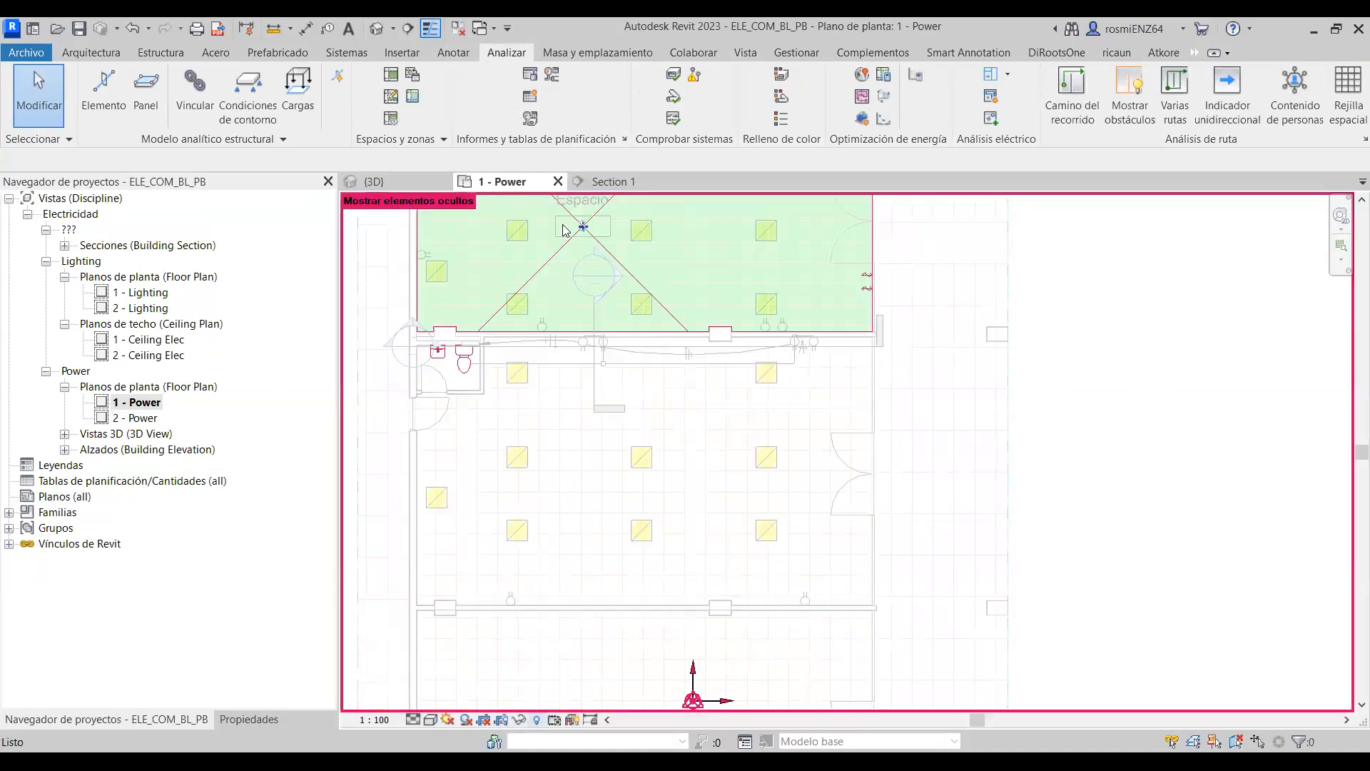
left_click(531, 335)
right_click(531, 334)
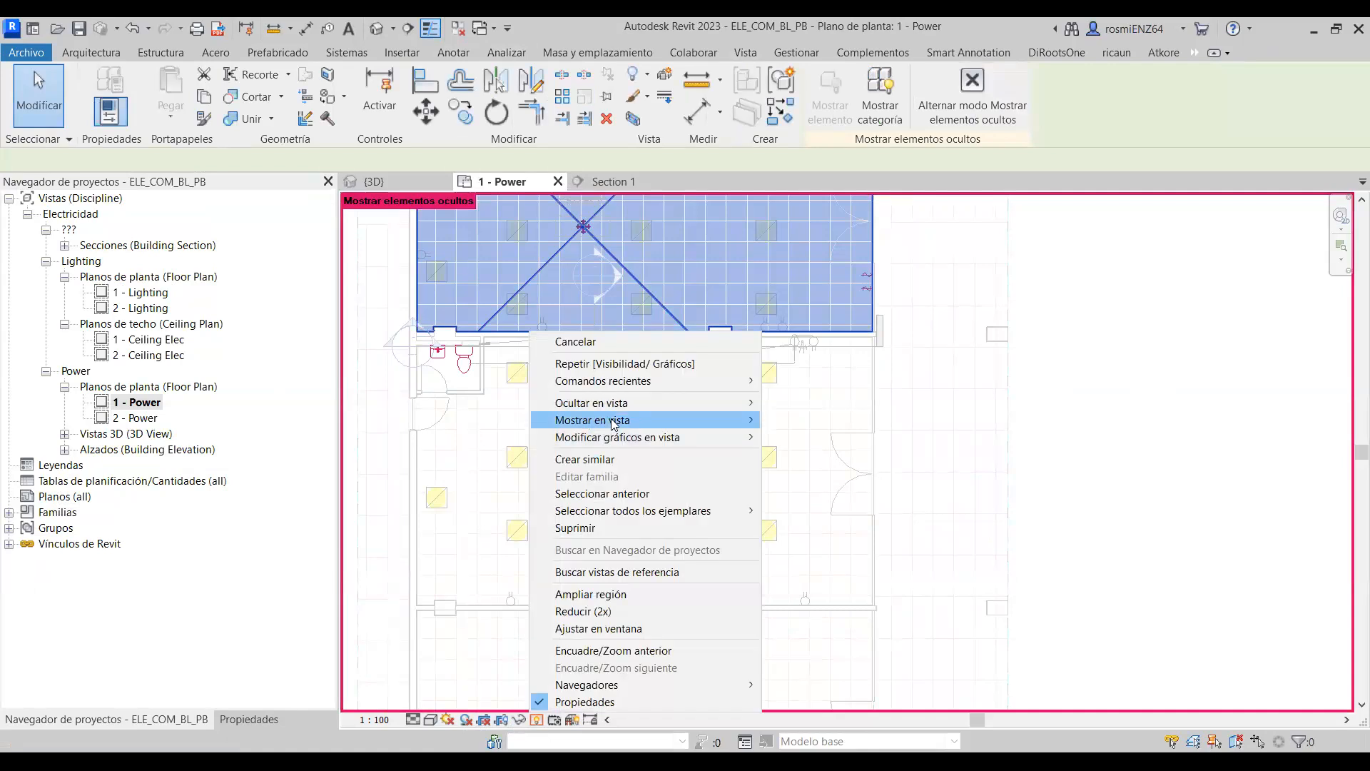
mouse_move(611, 420)
left_click(807, 437)
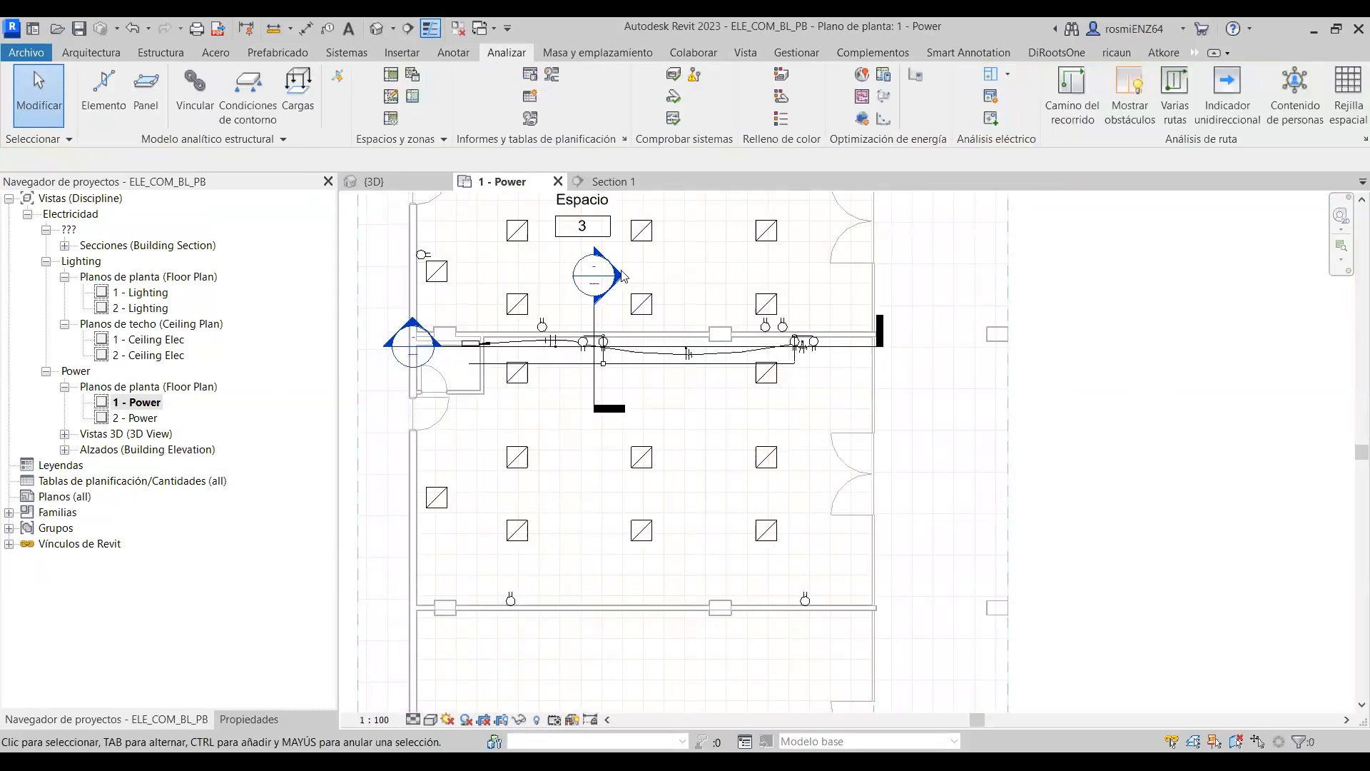
left_click(337, 78)
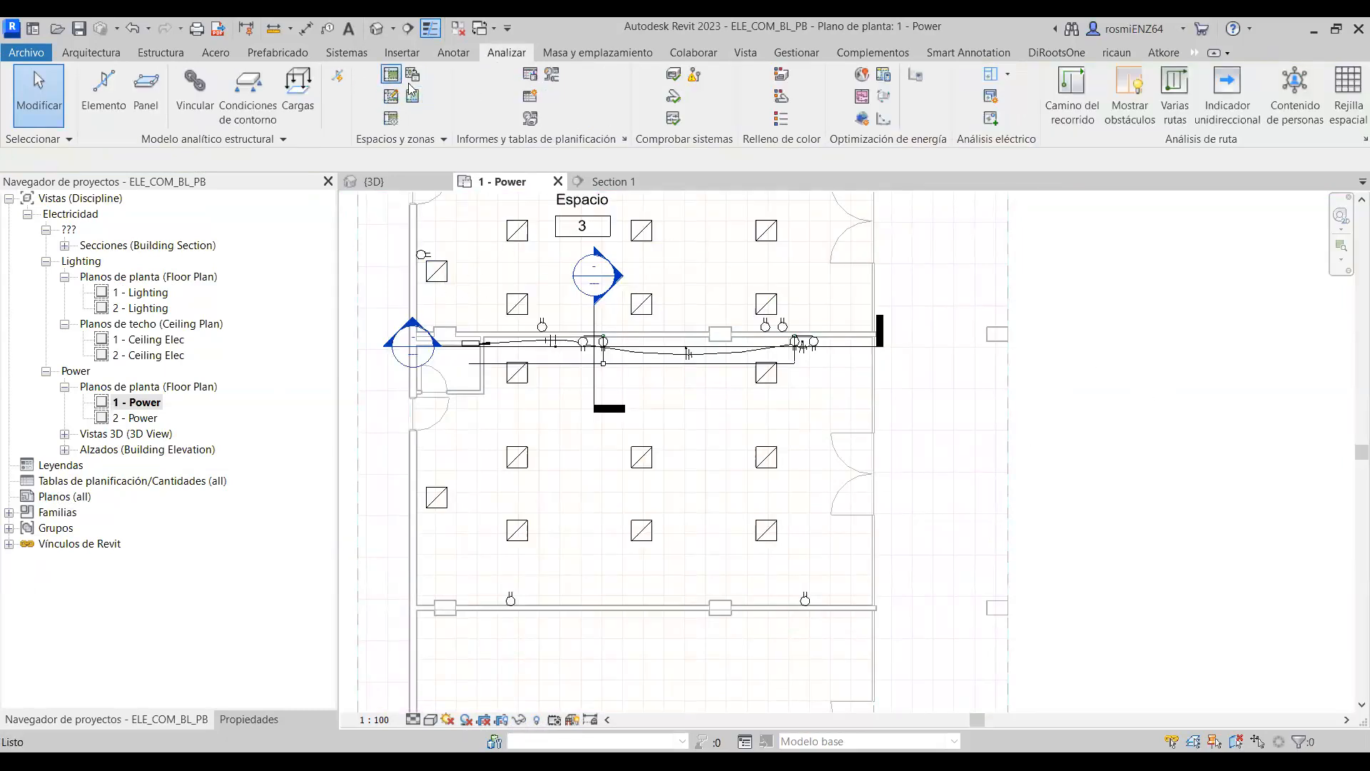
key("Escape")
left_click(392, 95)
key("Escape")
key("Escape")
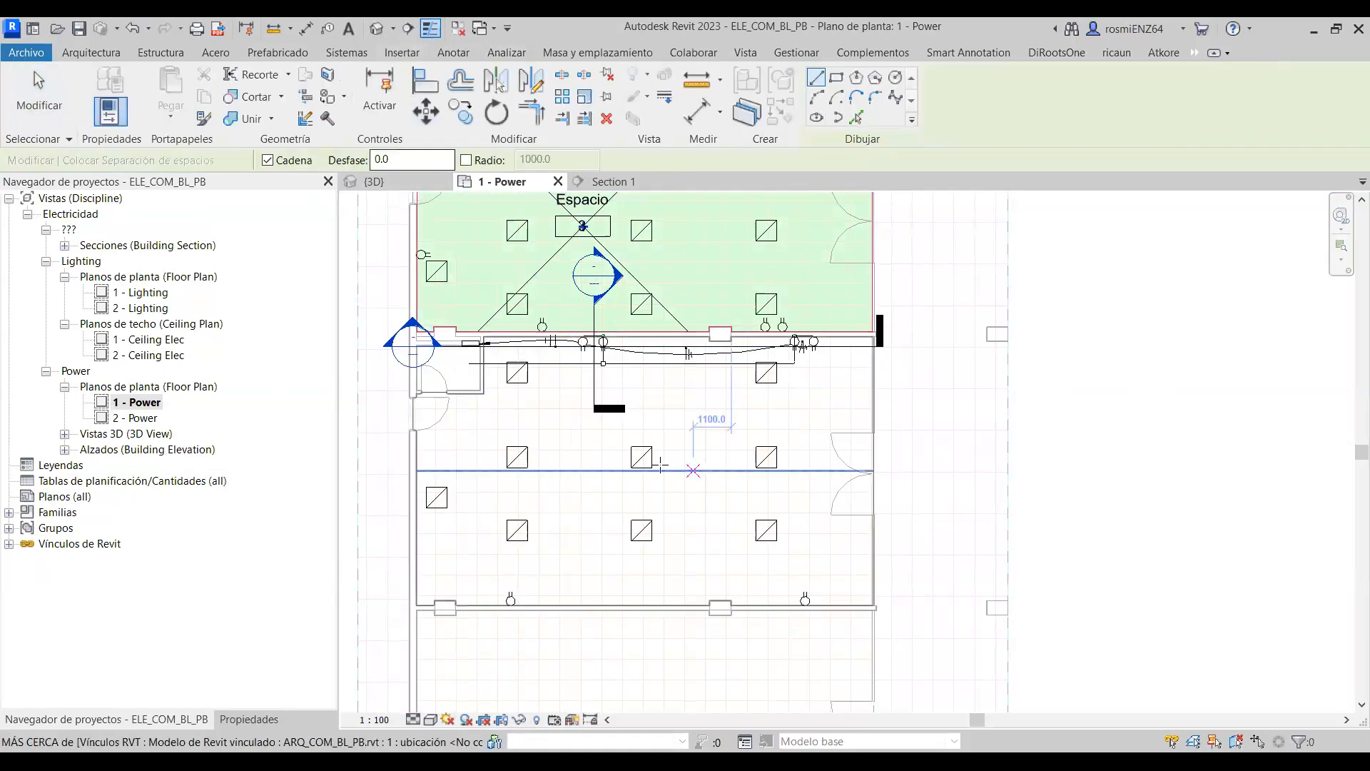
Select the upper room's space and examine its electrical lighting properties, such as the estimated average illumination.
left_click(418, 236)
middle_click_drag(723, 383, 735, 551)
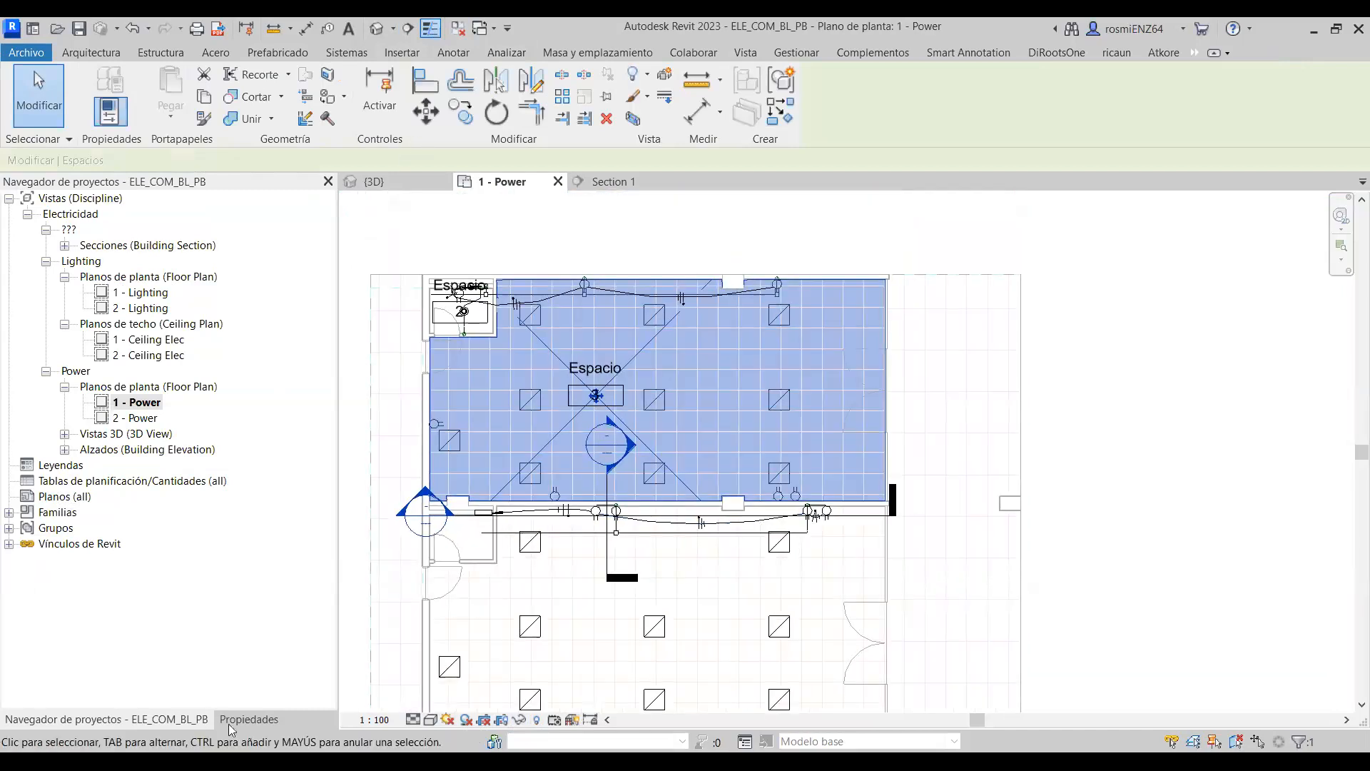
left_click(231, 717)
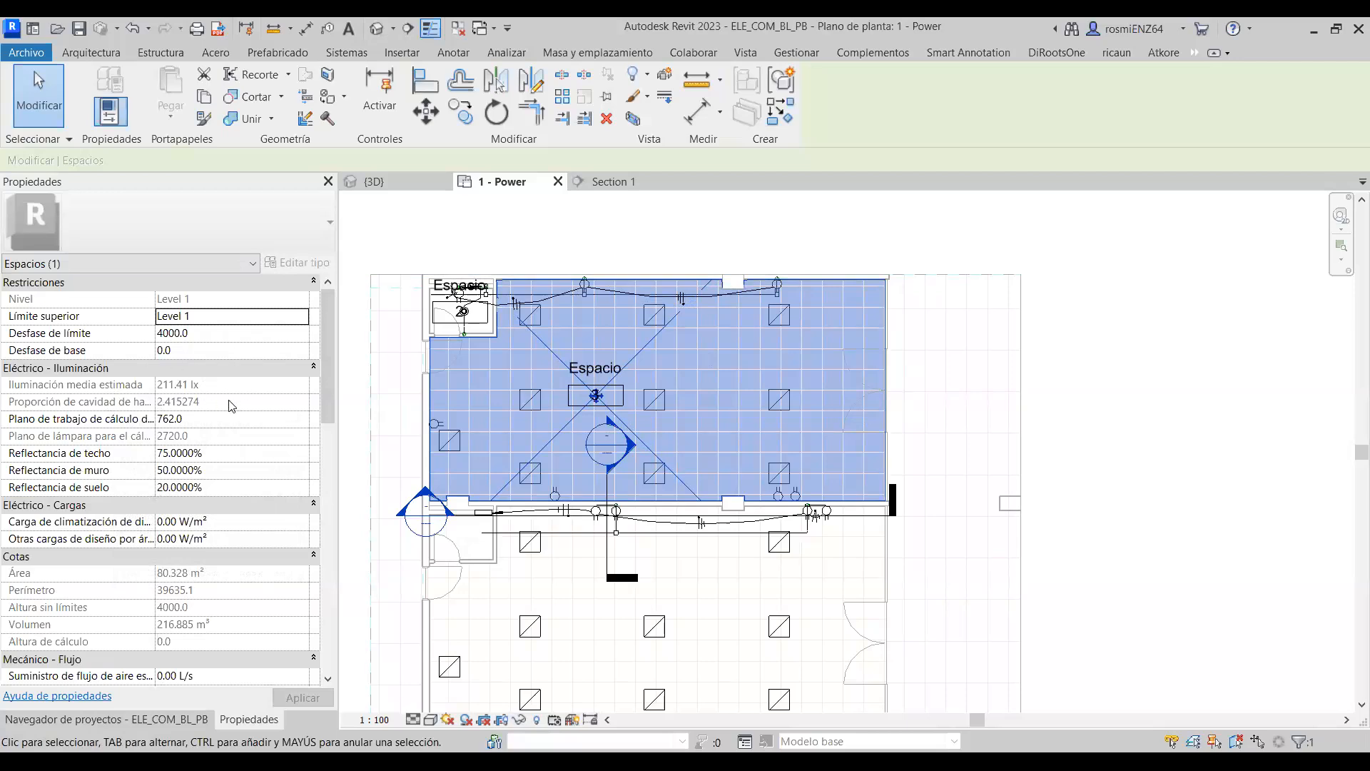
left_click(1162, 373)
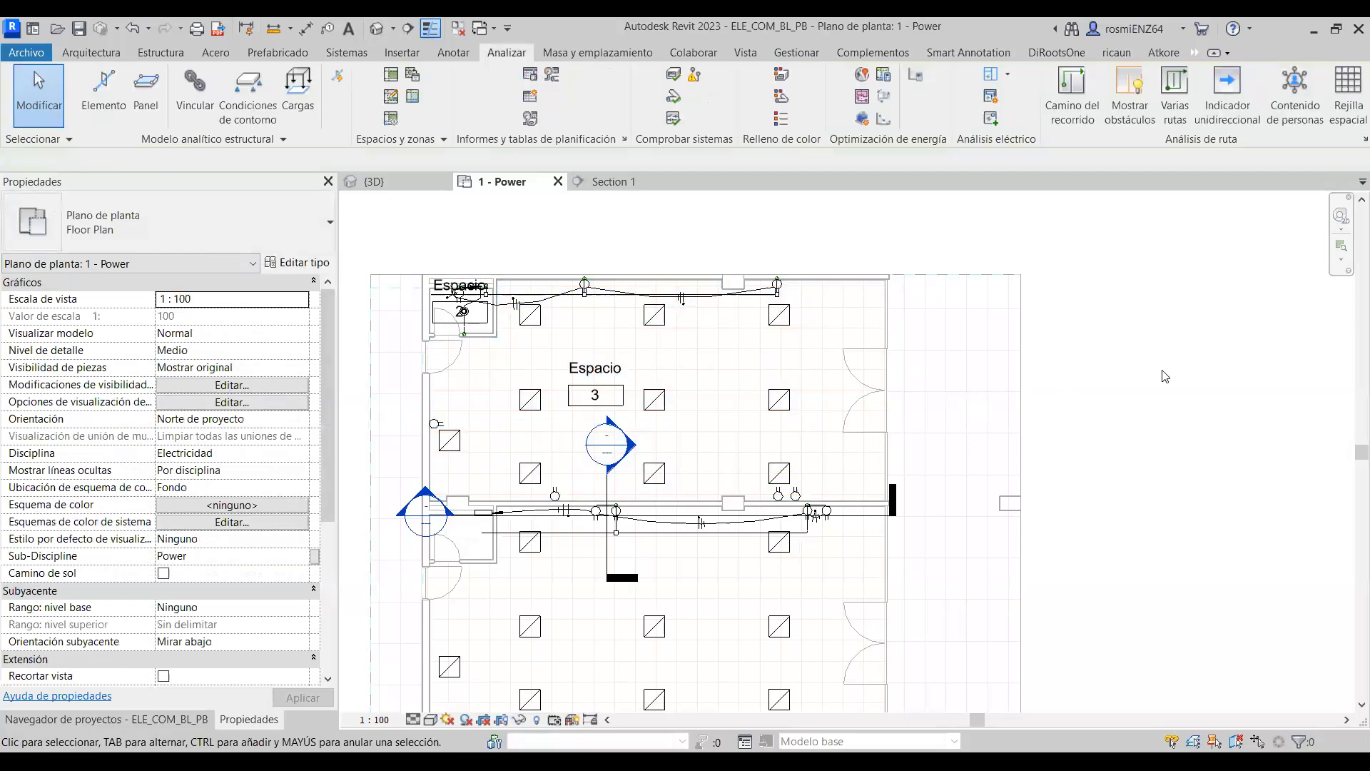
left_click(437, 334)
left_click(1207, 342)
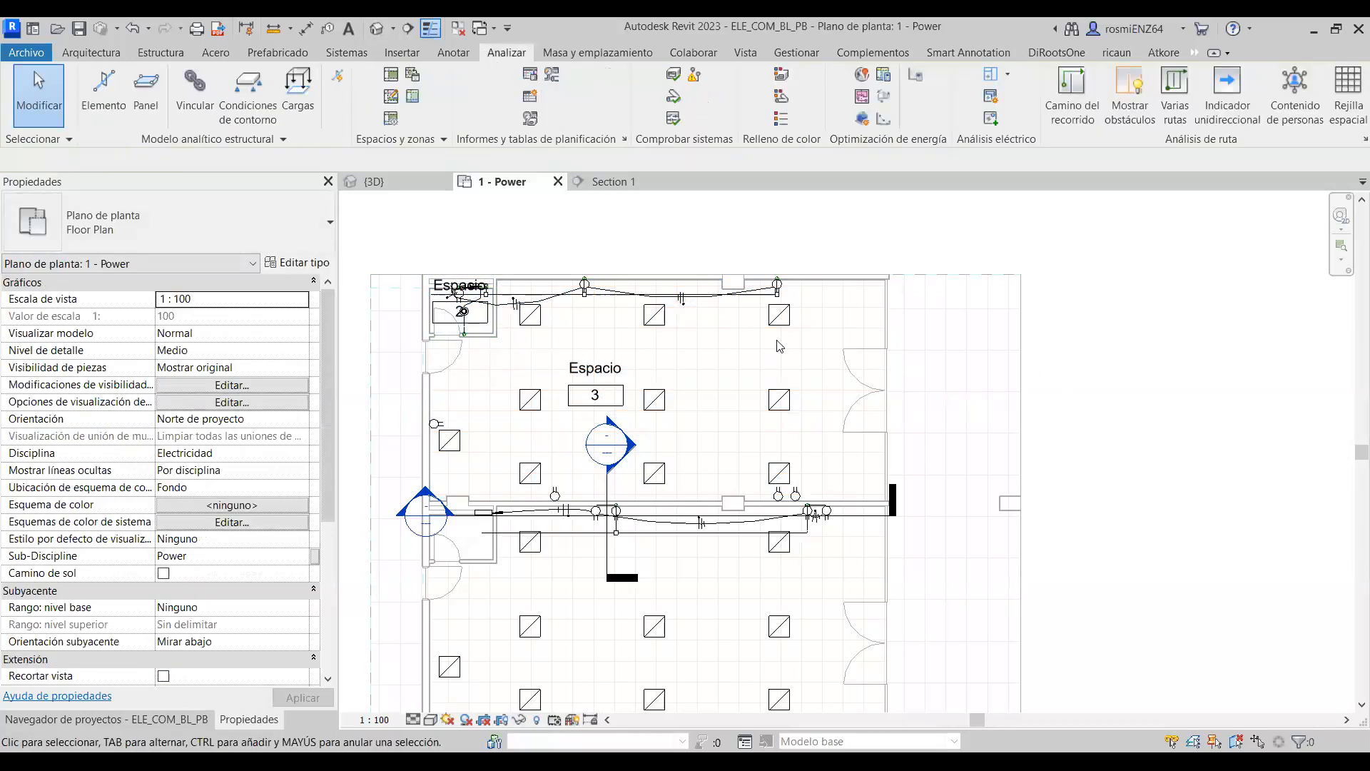
left_click(885, 295)
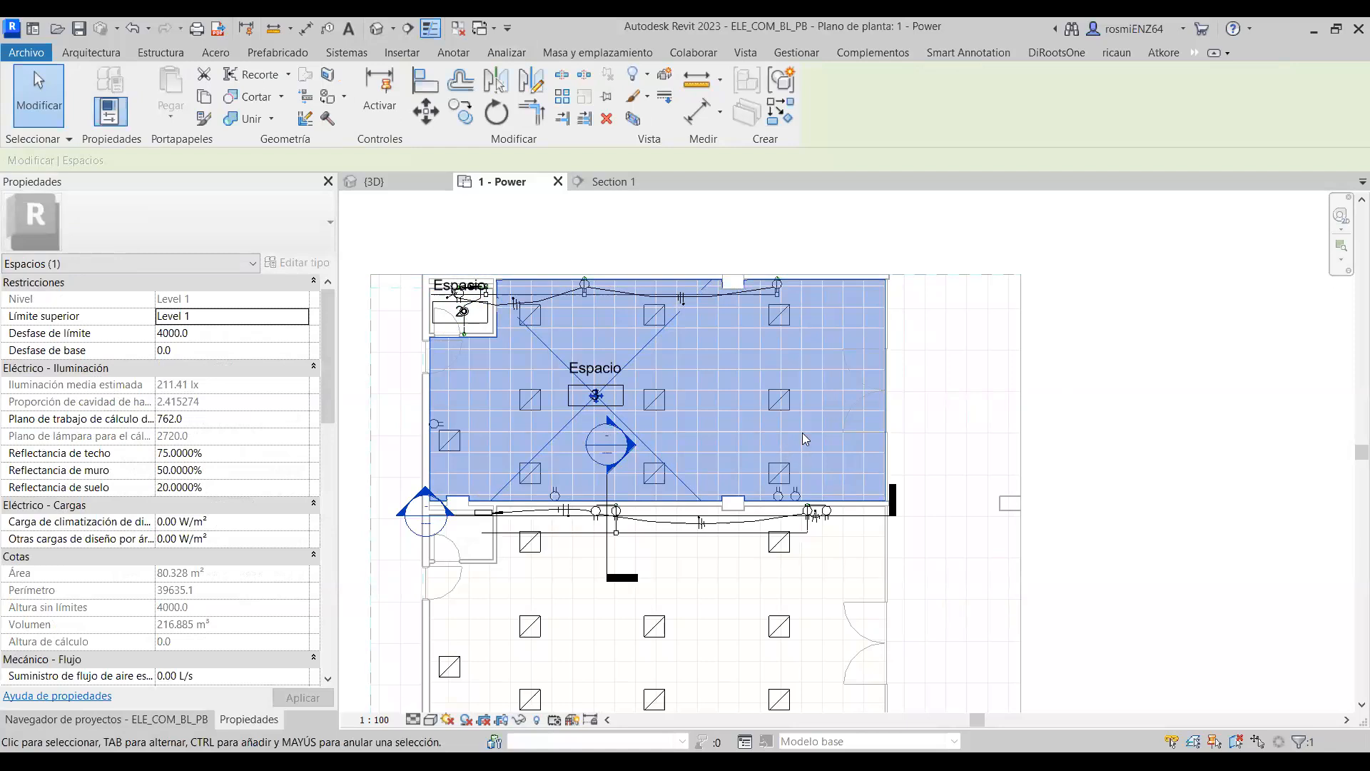
key("Escape")
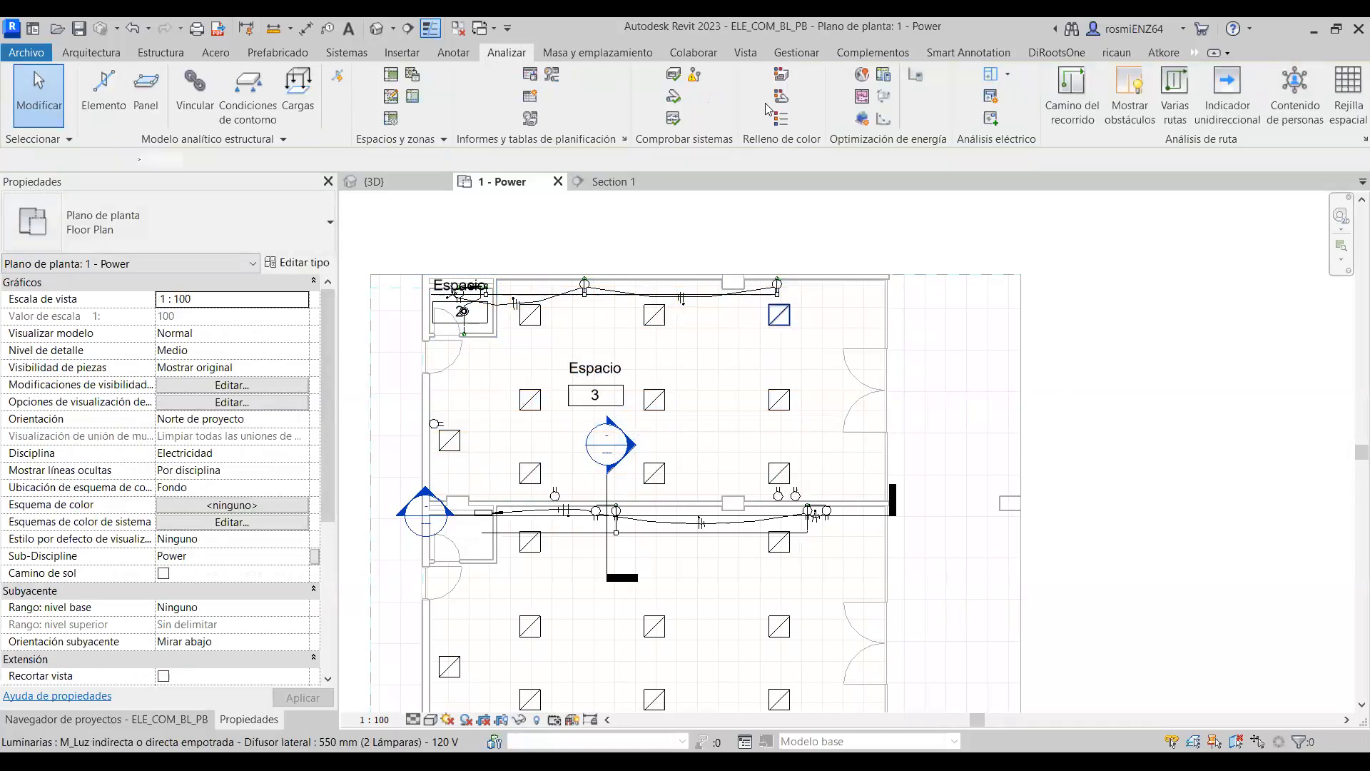
Open the recessed luminaire's family for editing and examine its light source's photometric properties in the 3D view.
left_click(828, 94)
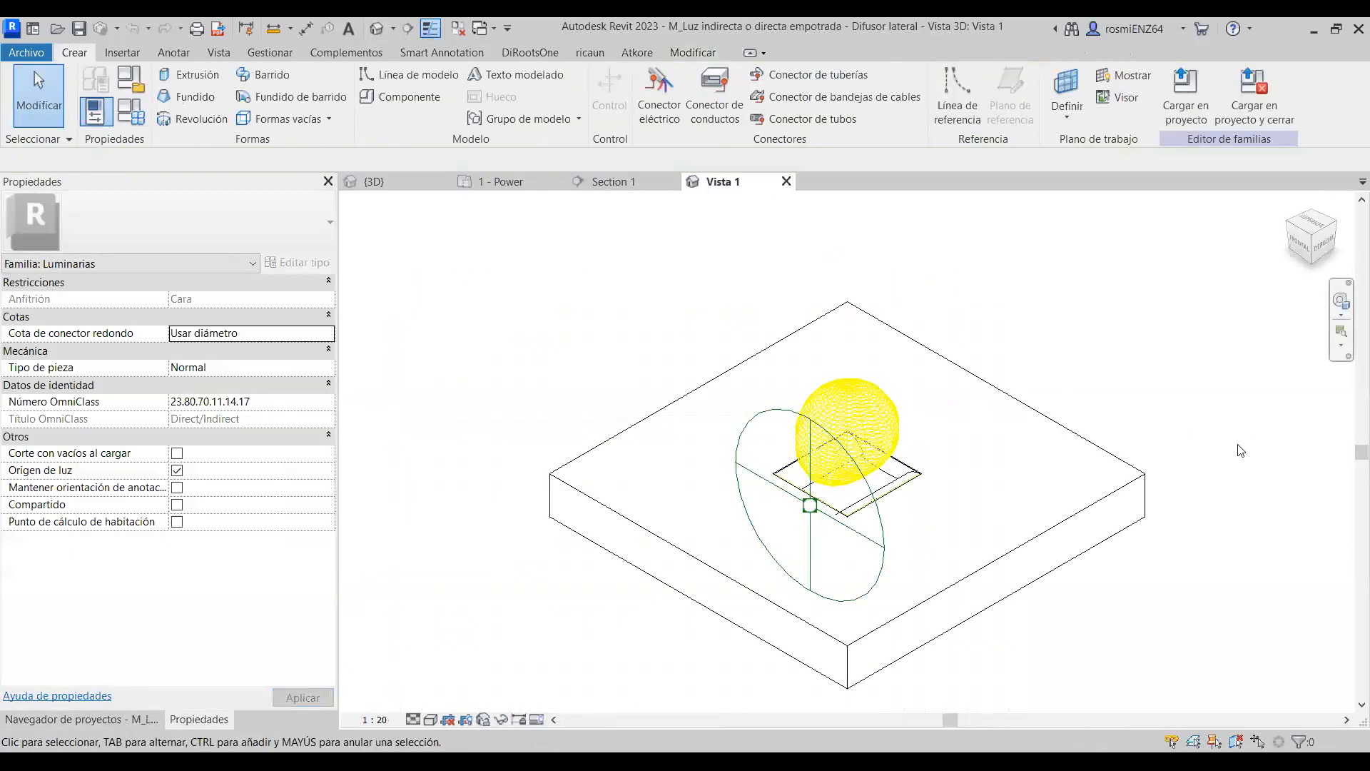
left_click(418, 719)
left_click(422, 705)
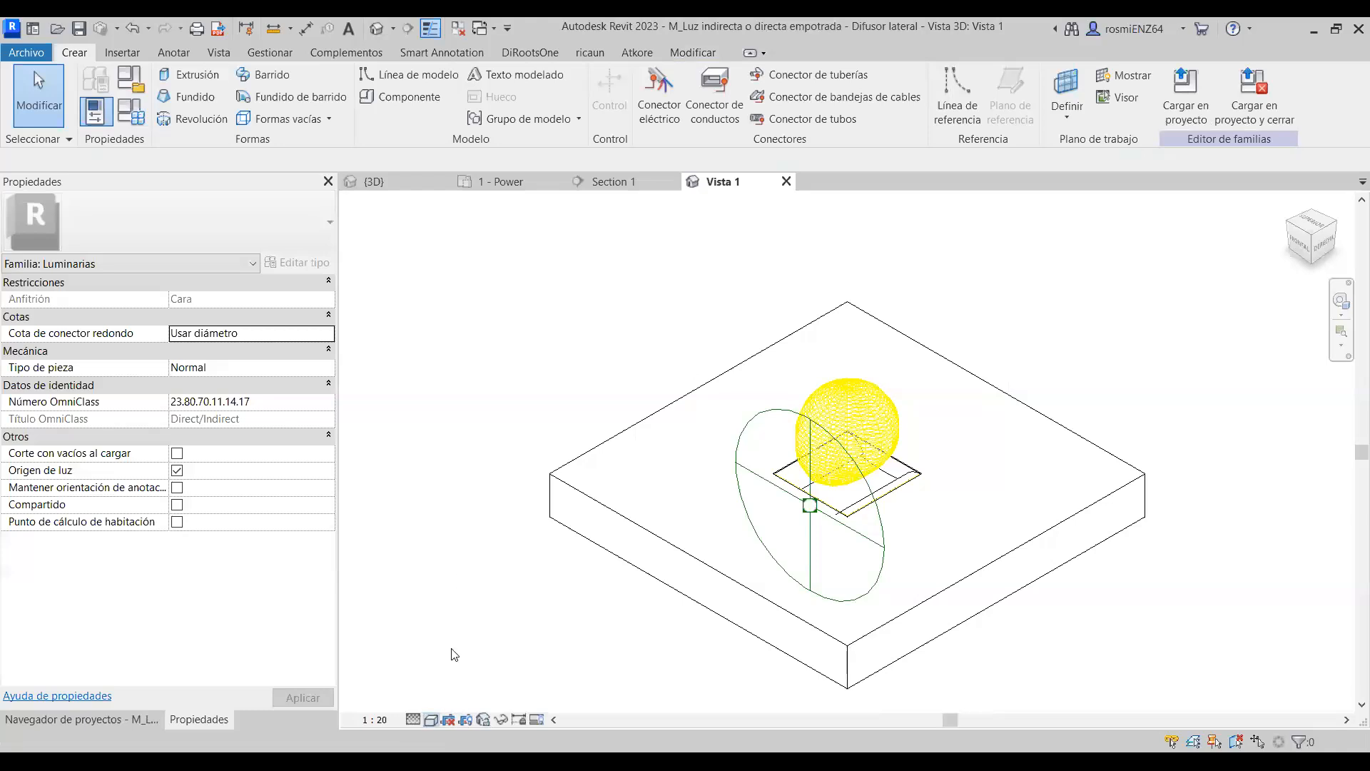
middle_click_drag(1150, 421, 982, 250, "shift")
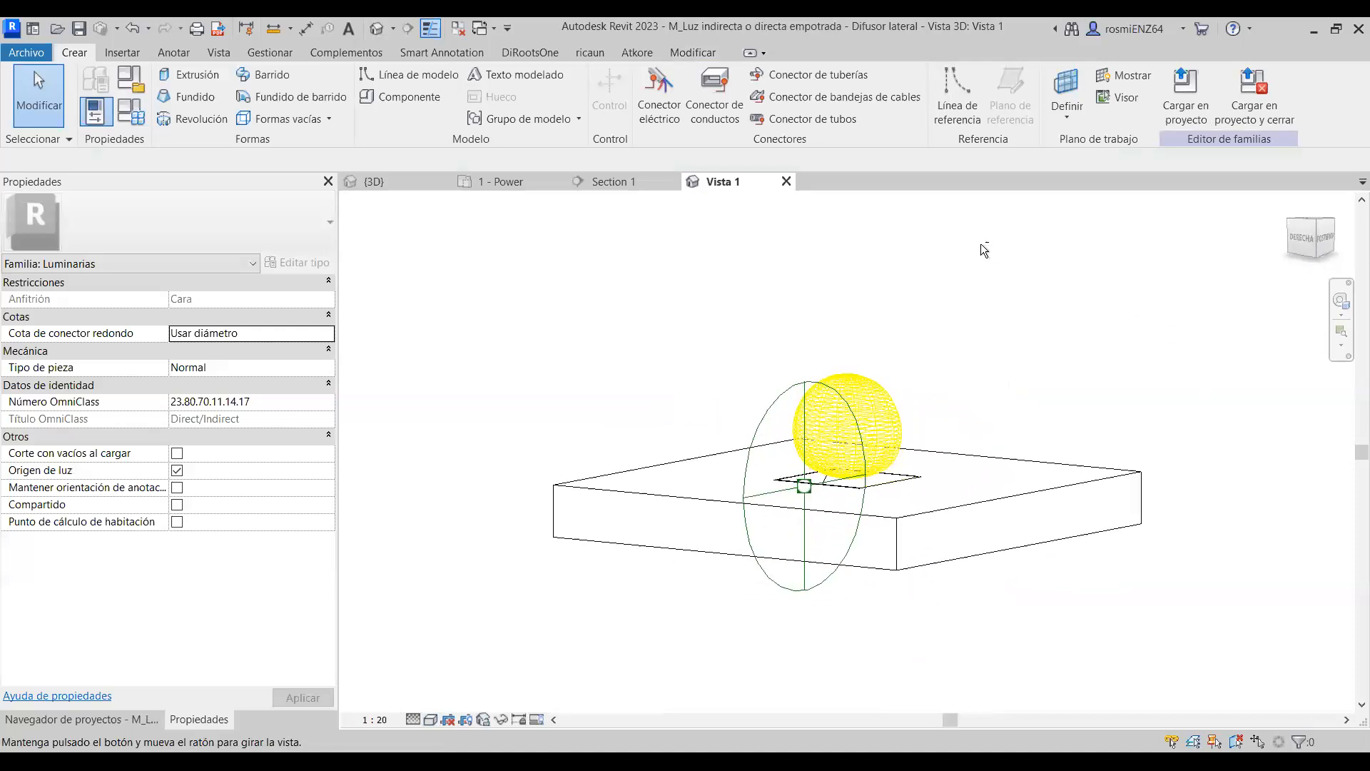
left_click(879, 402)
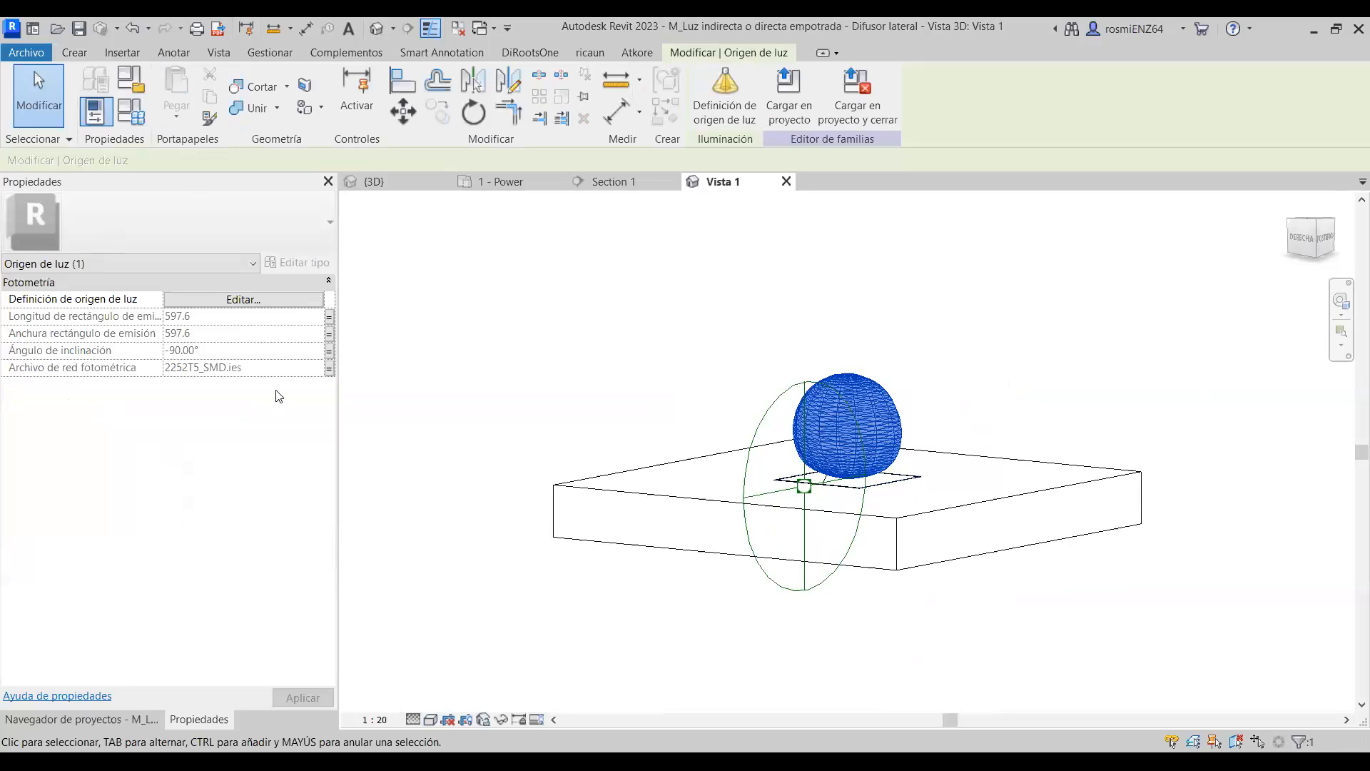
key("Escape")
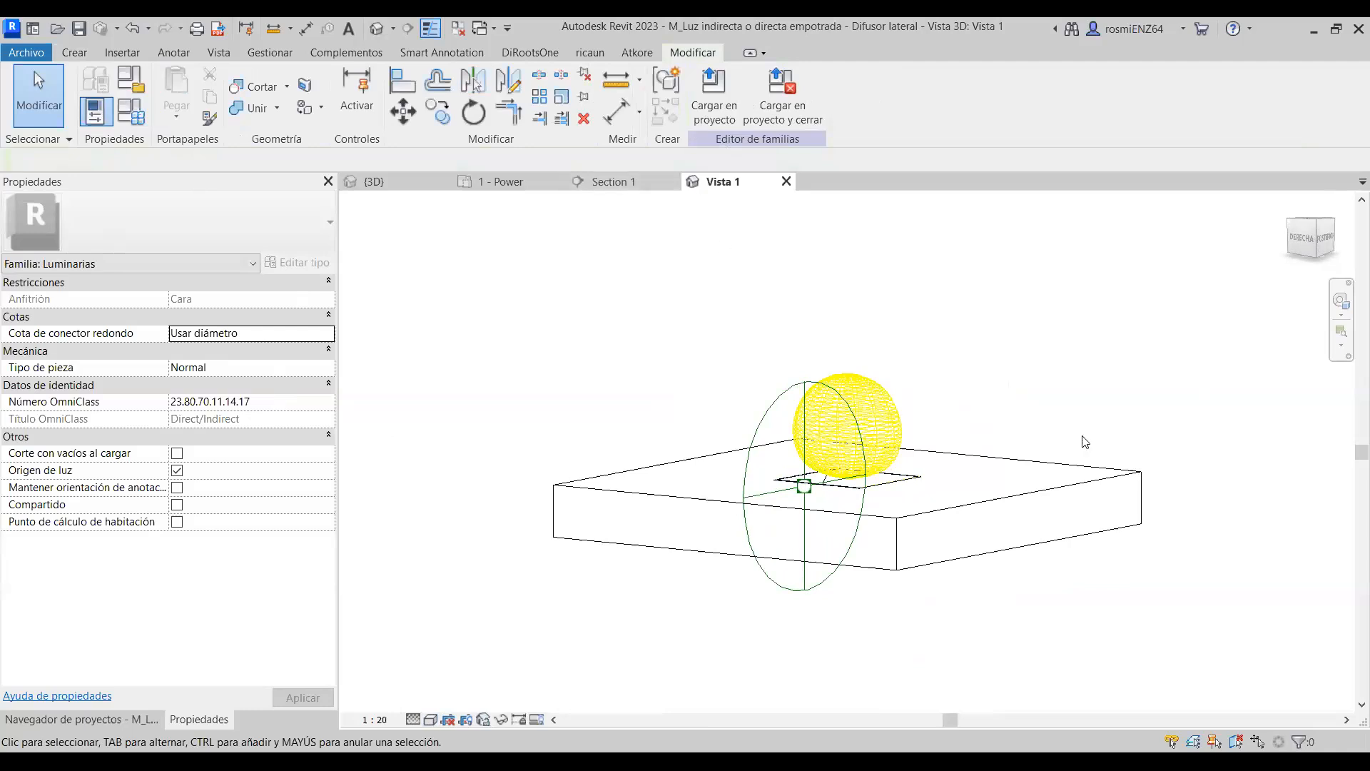
Return to the 1 - Power plan and review the upper room space's lighting and reflectance properties again.
left_click(499, 181)
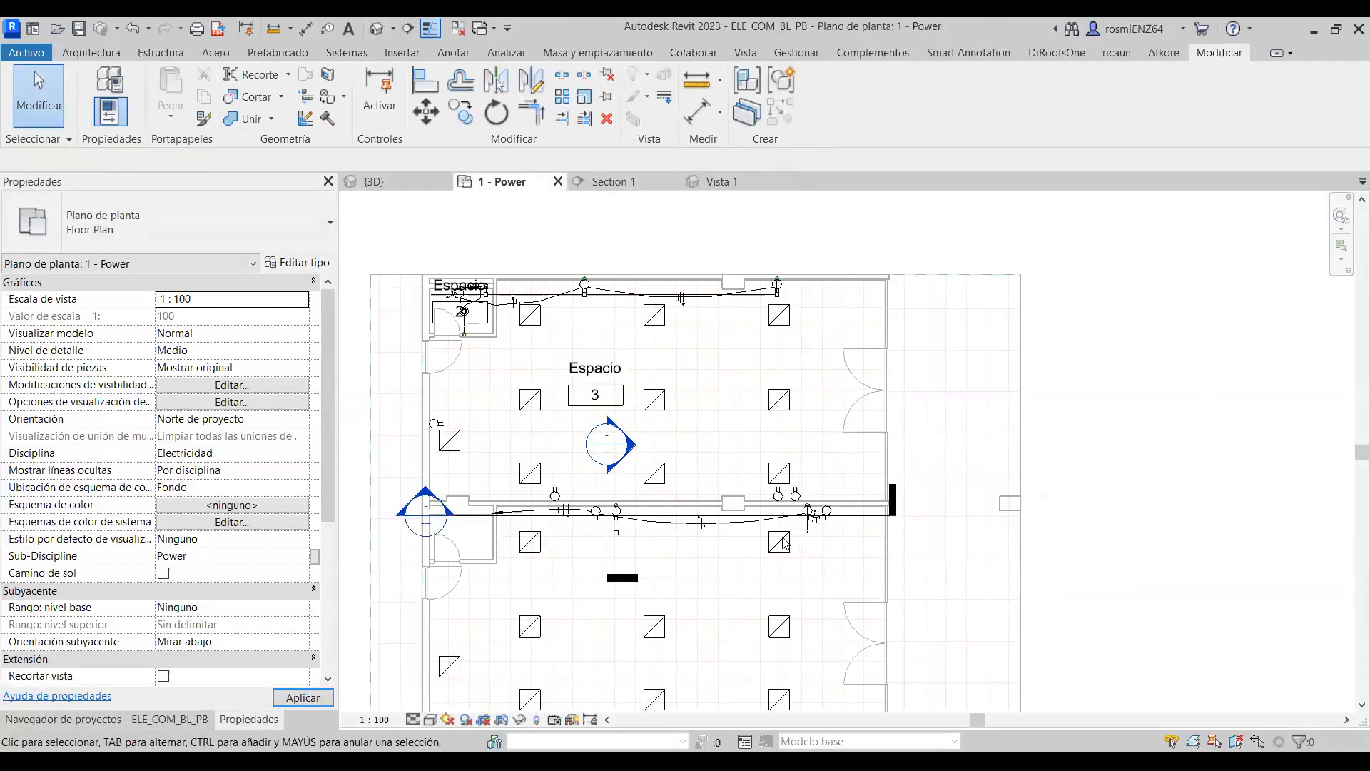
middle_click_drag(1153, 597, 1156, 474)
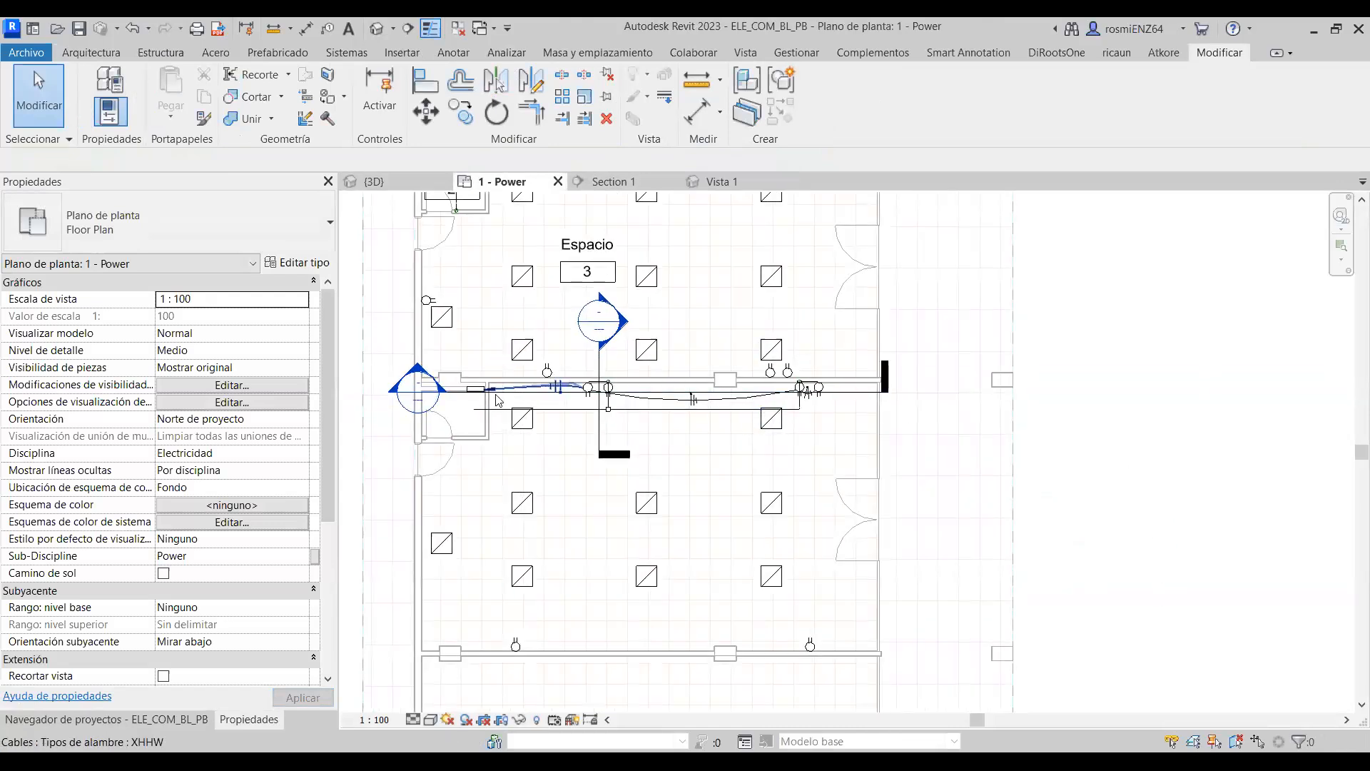
left_click(428, 247)
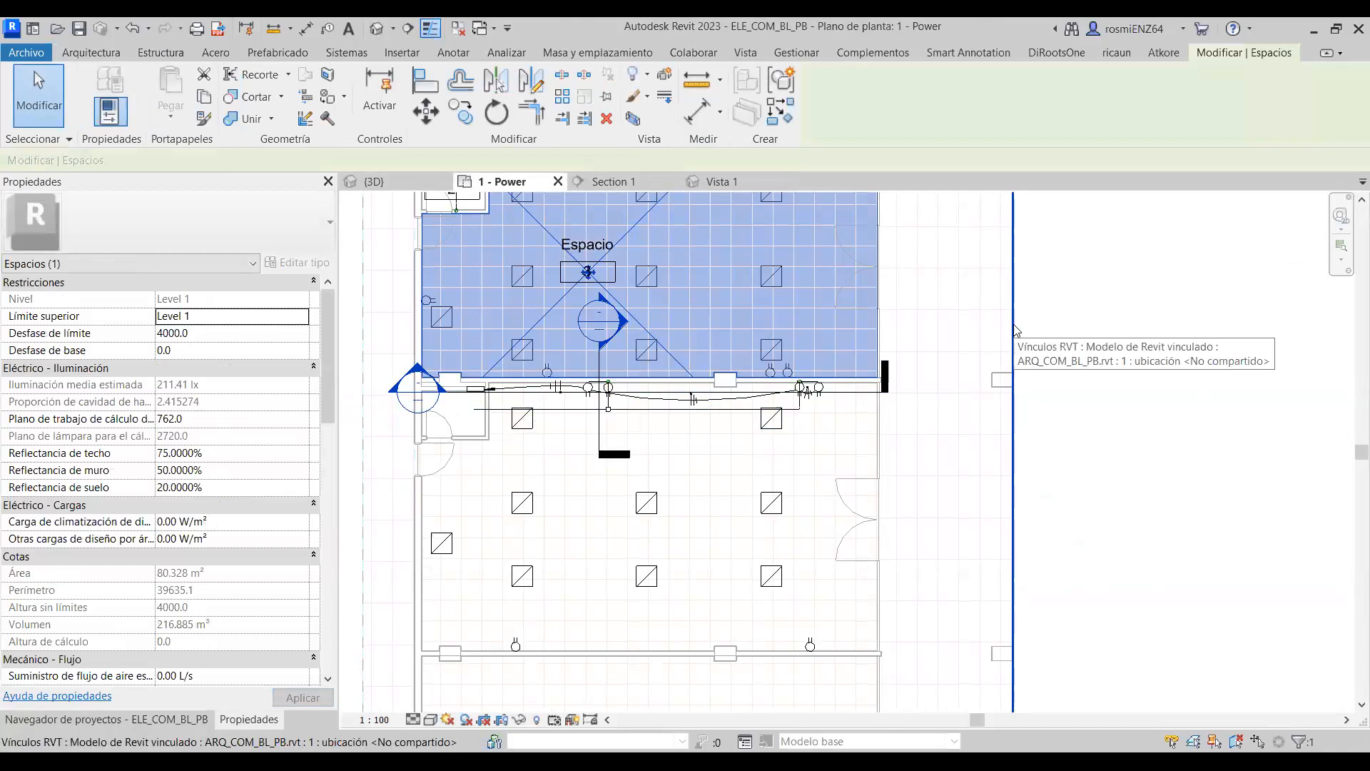
middle_click_drag(1028, 369, 1158, 506)
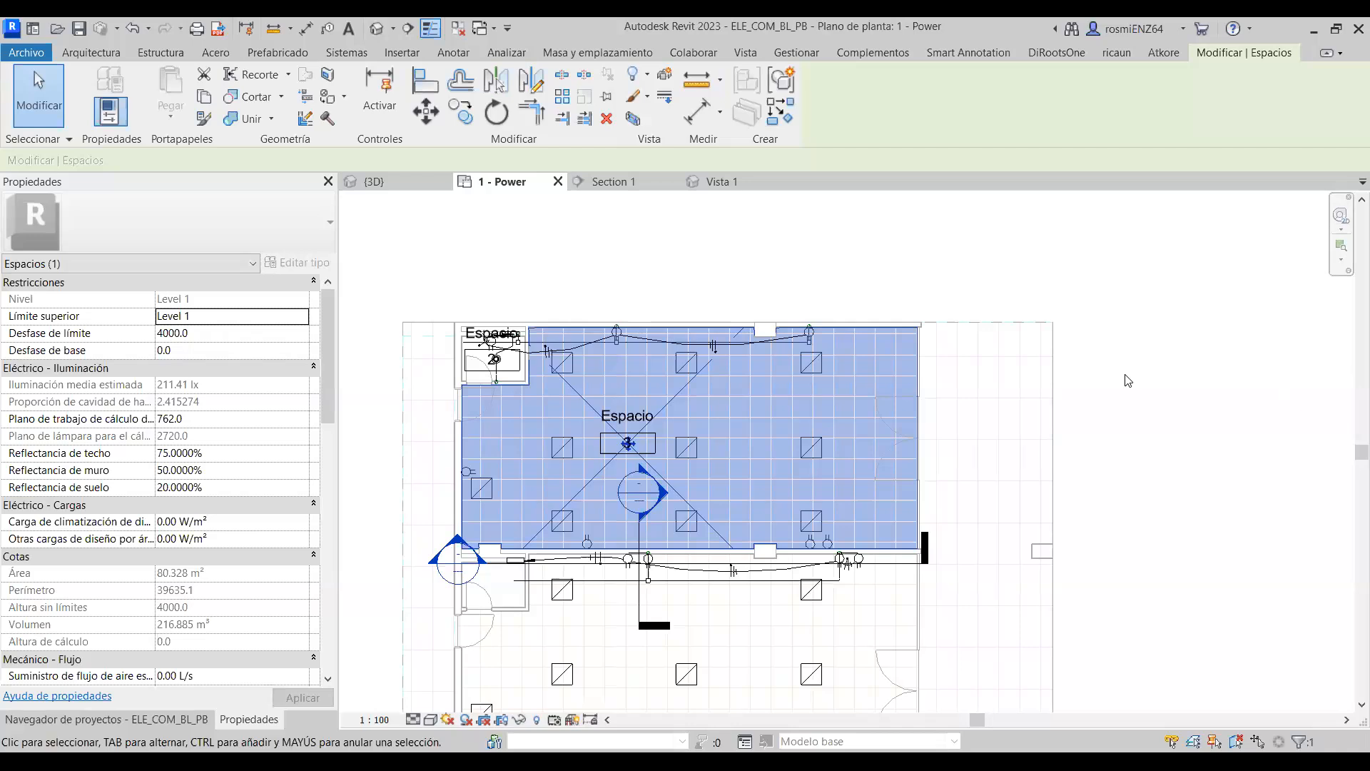
left_click(809, 264)
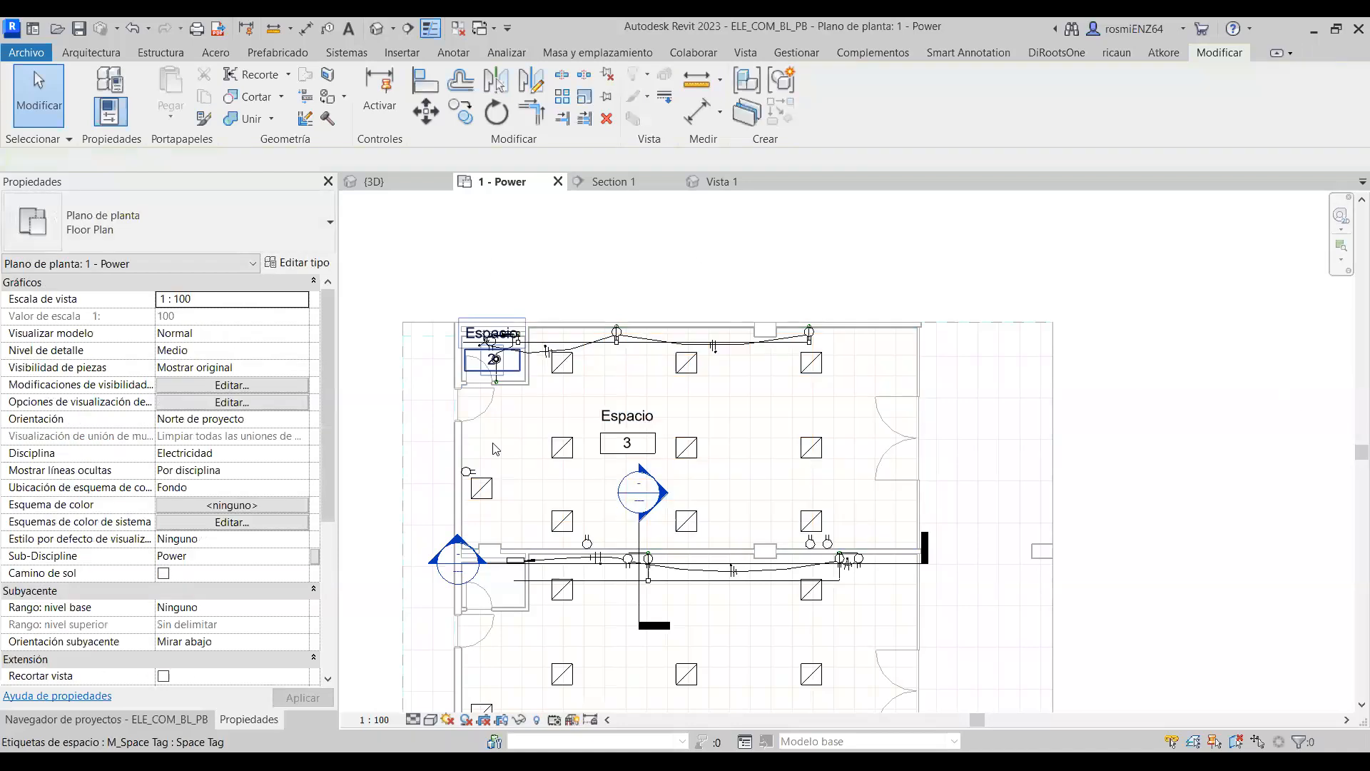
Open the lower room's panelboard family for editing and display its 3D view in wireframe.
left_click(512, 563)
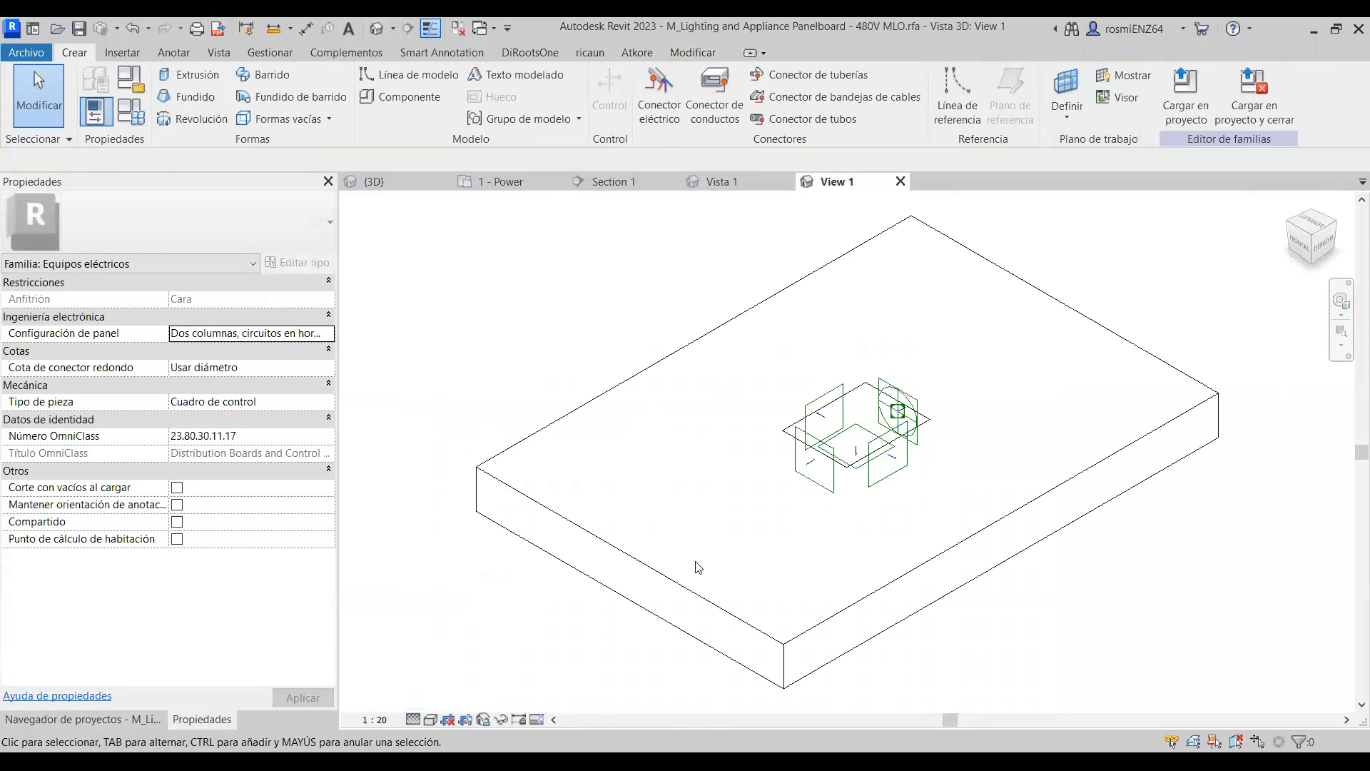
left_click(431, 719)
left_click(497, 631)
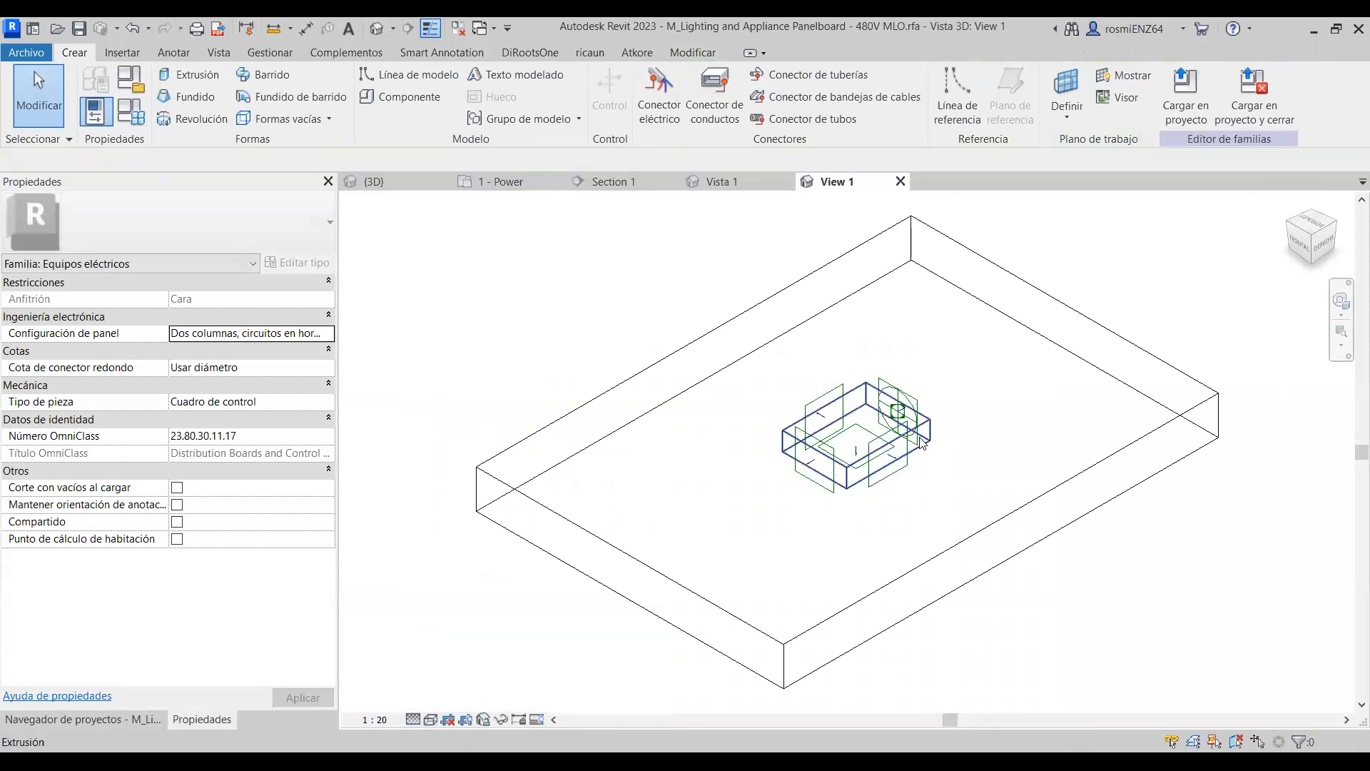
scroll(859, 429, "up", 4)
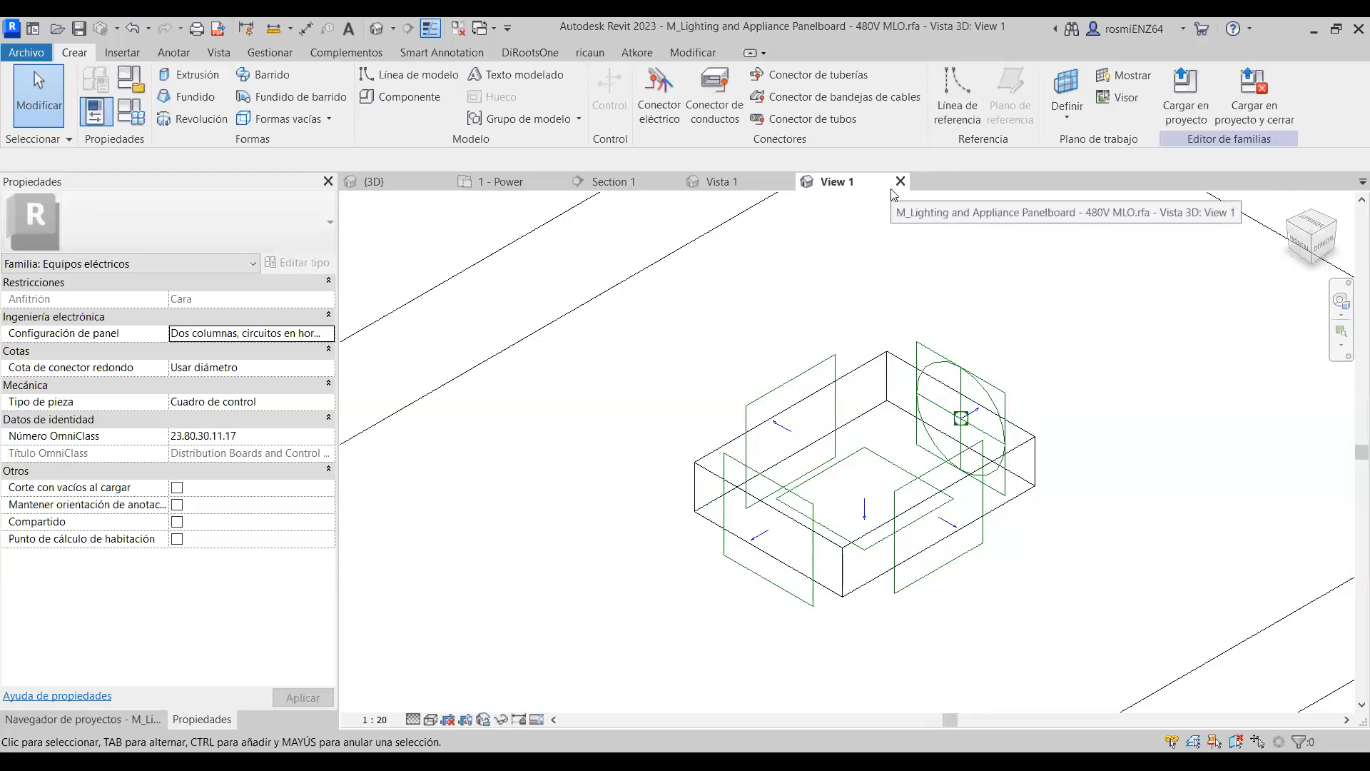
Inspect the panelboard's box extrusion and its conduit surface connector, keeping the family open.
left_click(902, 361)
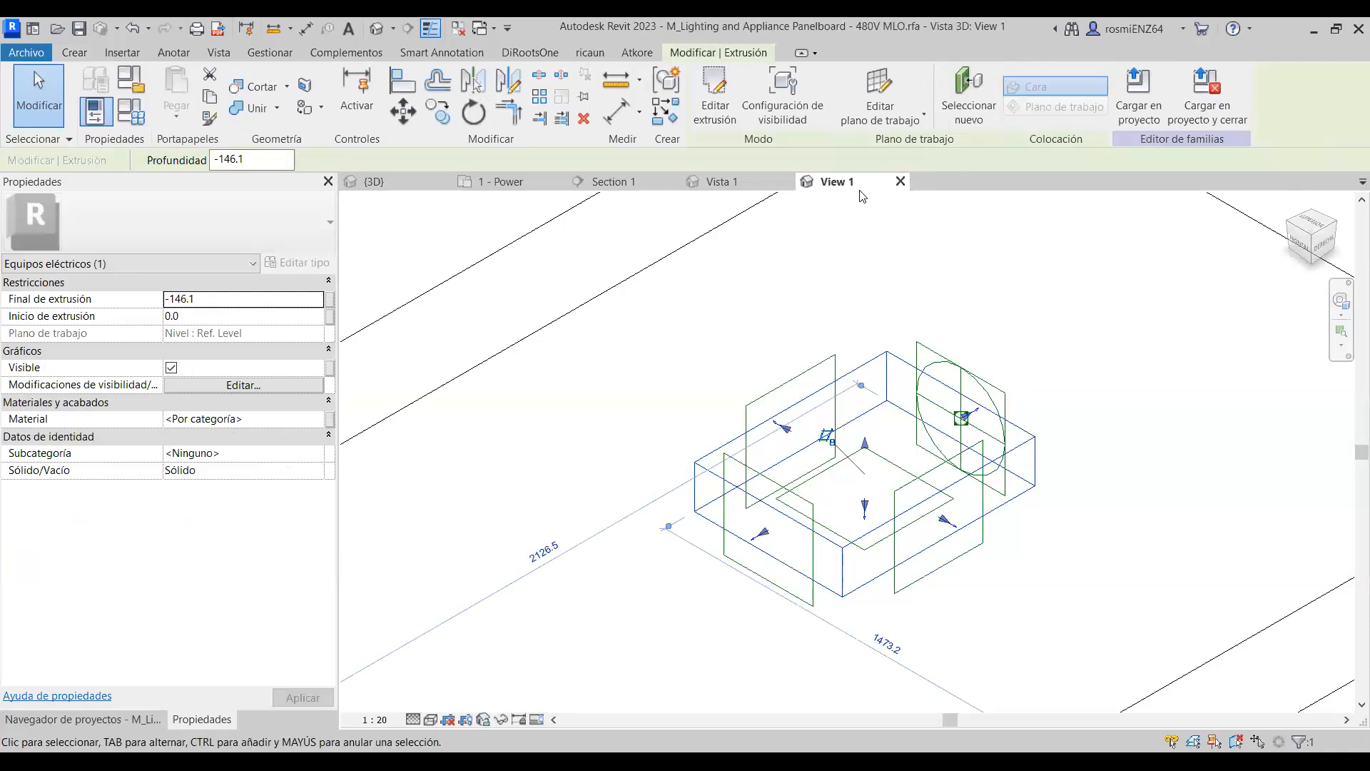
left_click(901, 181)
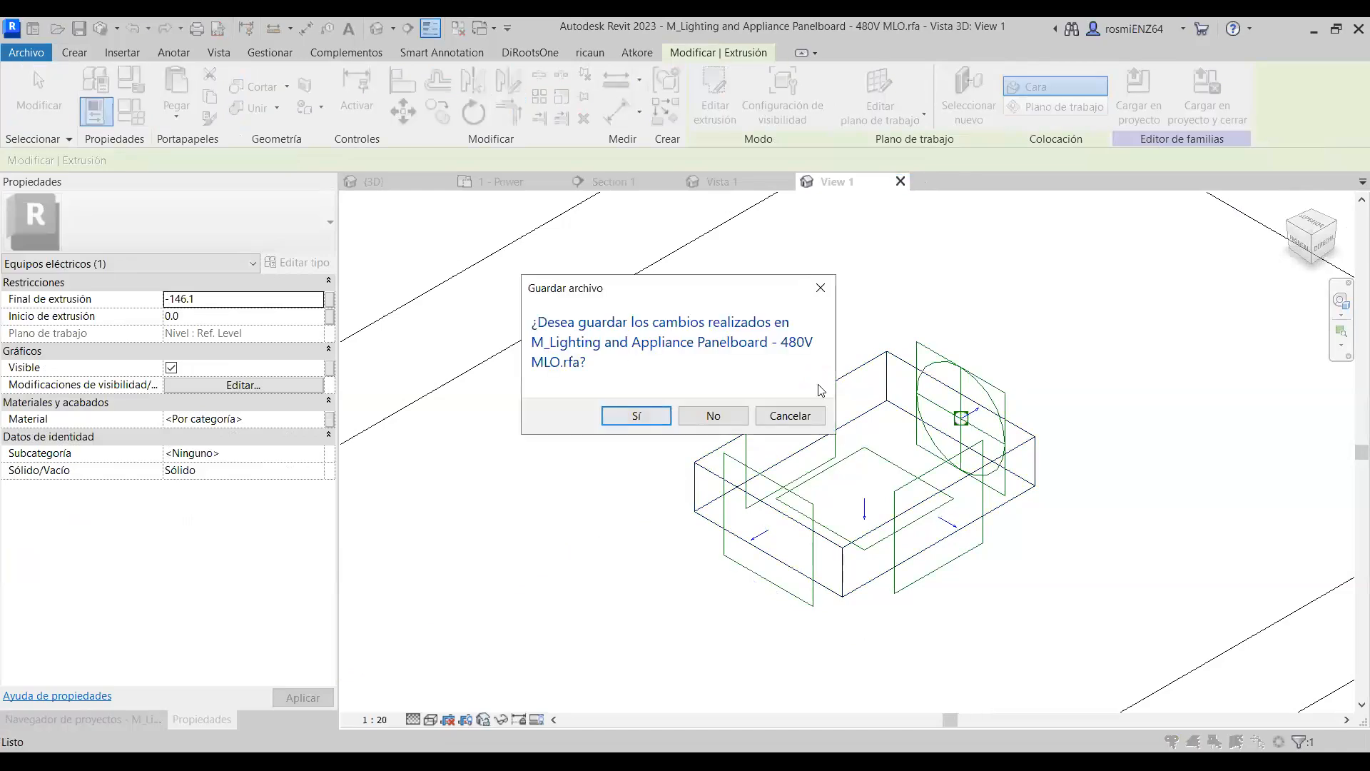
left_click(790, 415)
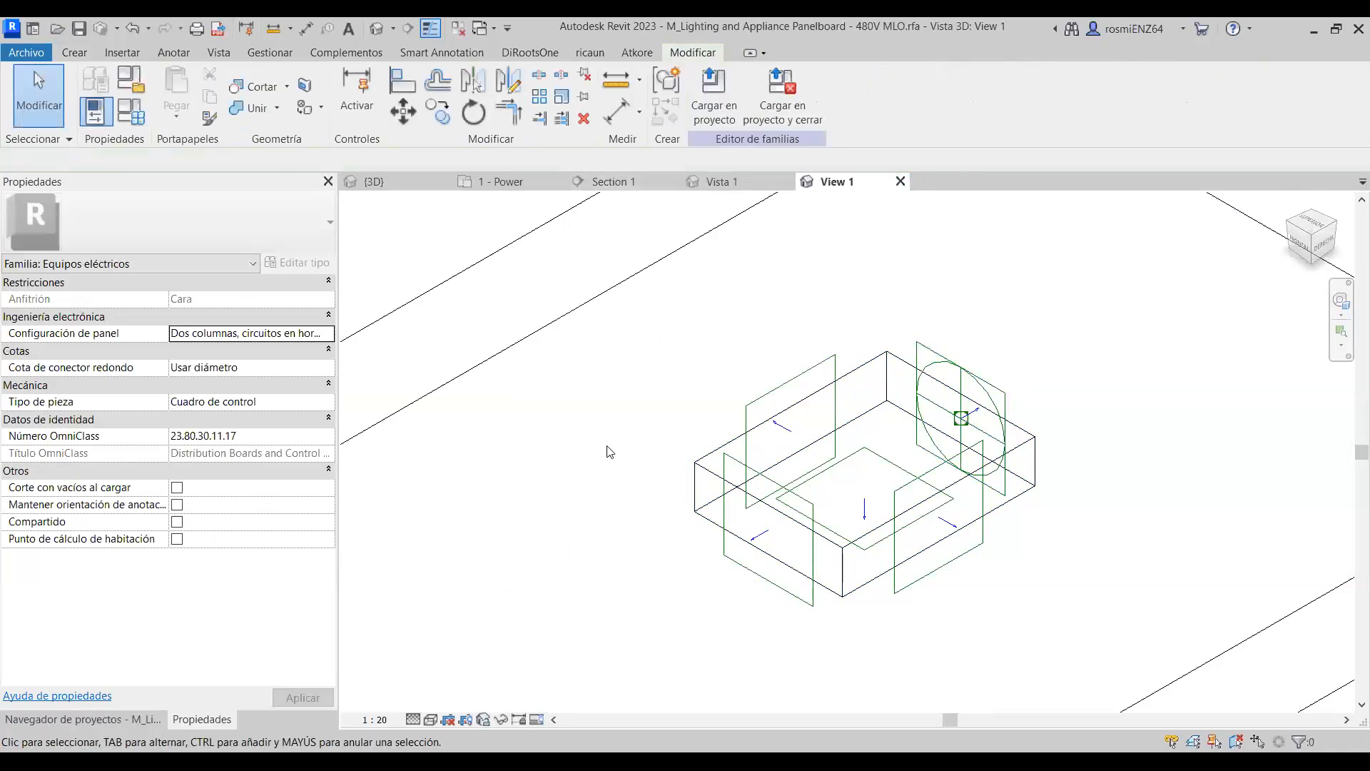
left_click(978, 380)
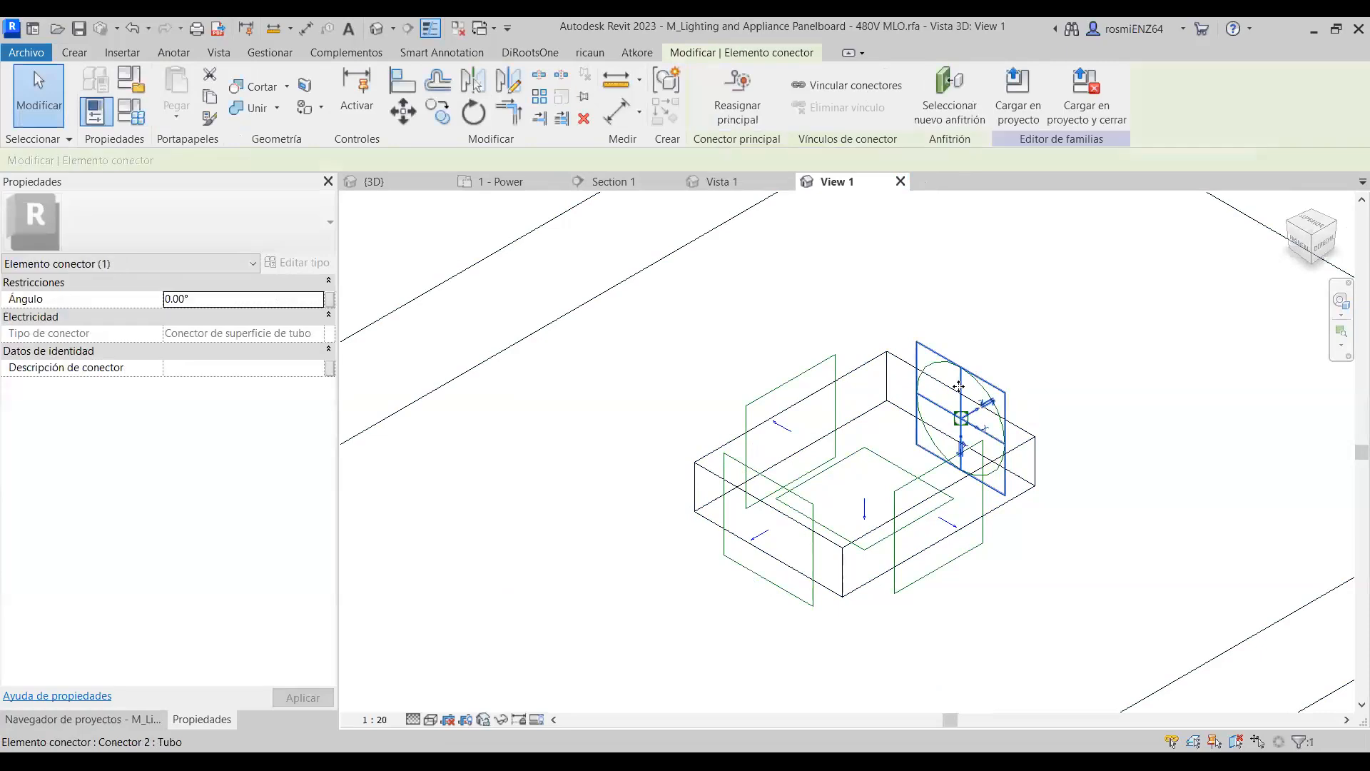
left_click(1124, 443)
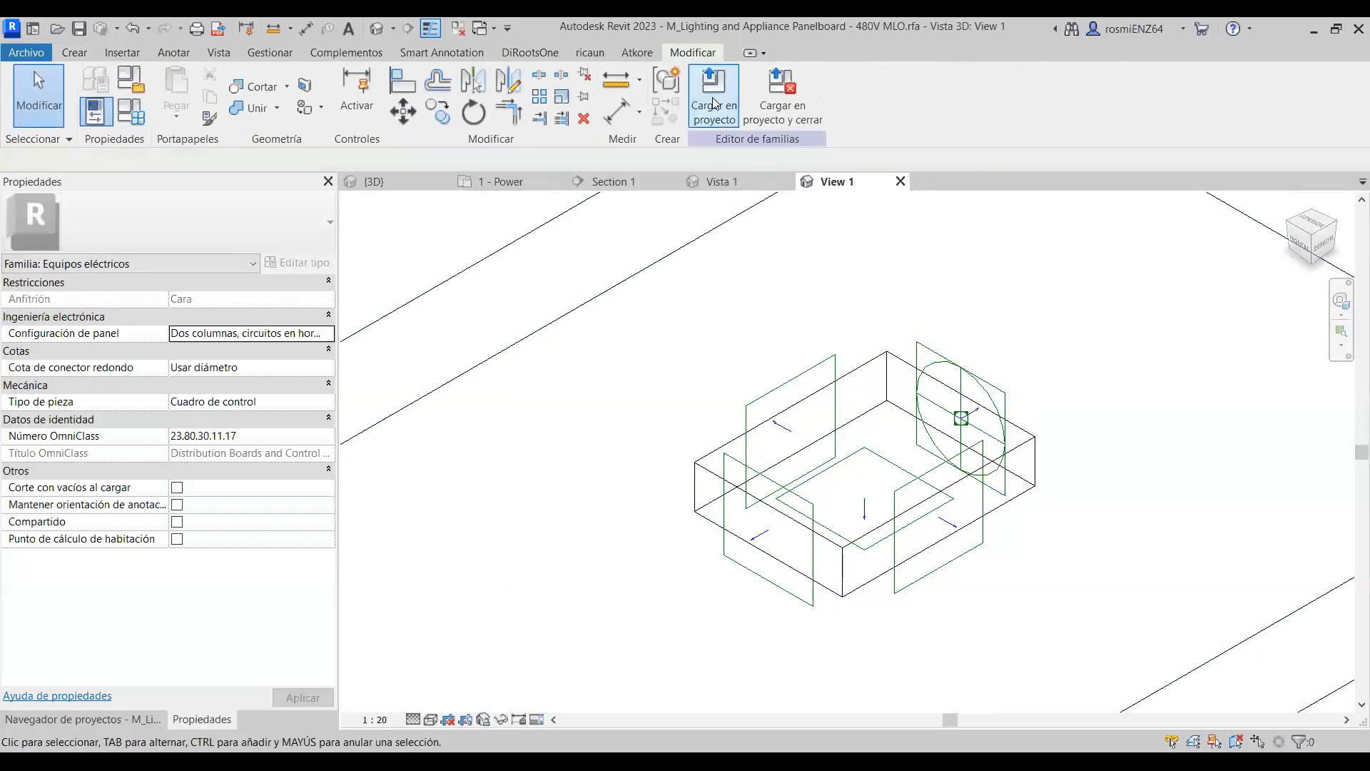
Return to the project's 3D view and examine the luminaires, panels and conduit runs in both rooms.
left_click(371, 177)
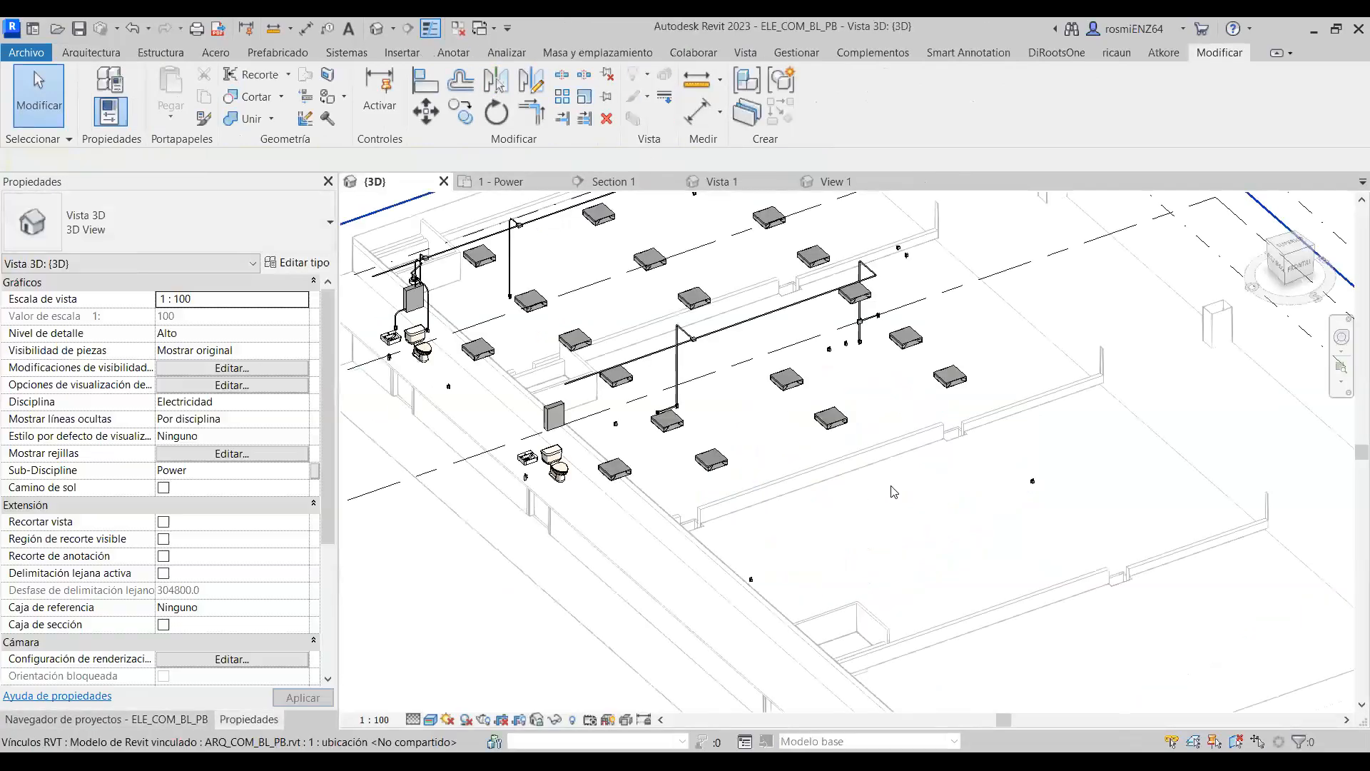
middle_click_drag(893, 491, 780, 314, "shift")
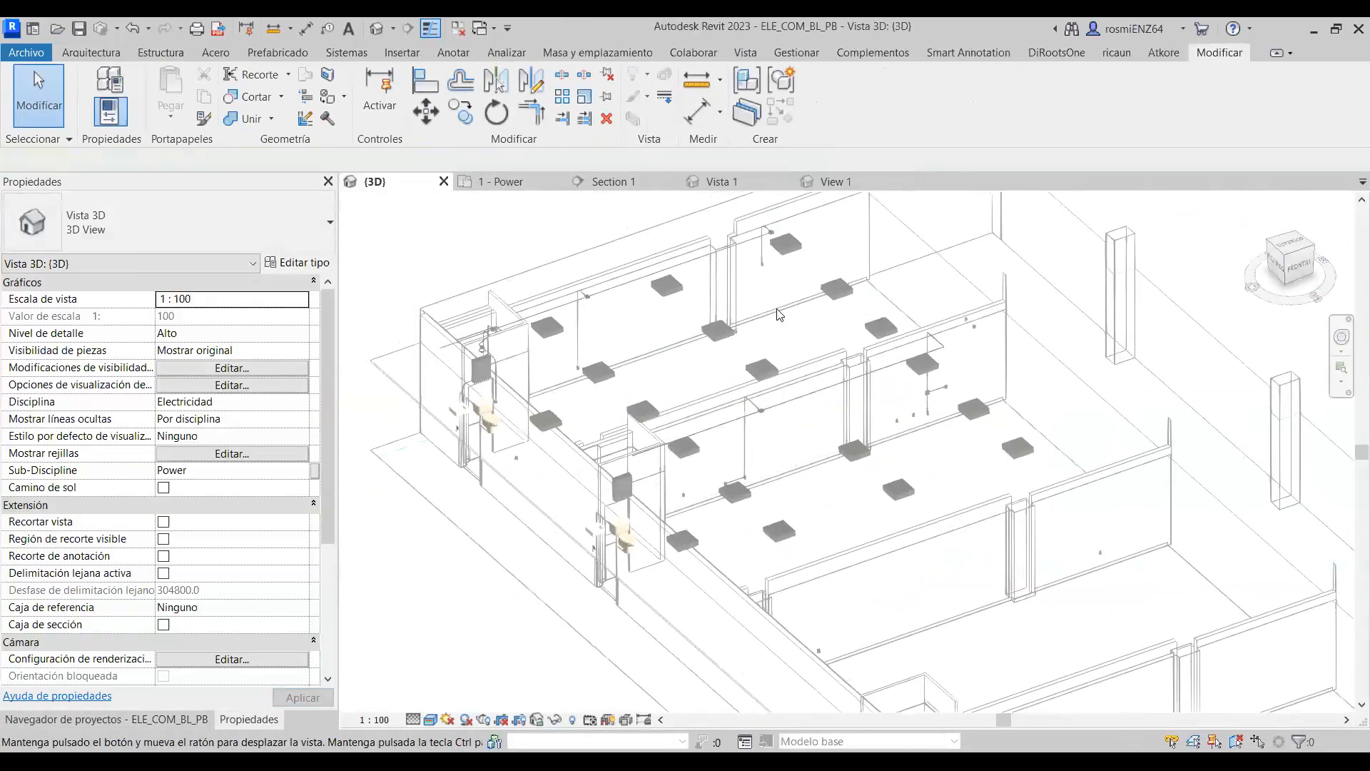
In the 1 - Power plan, create space separation lines by picking the wall edges around the lower room and its small corner room.
left_click(489, 182)
middle_click_drag(1047, 512, 1049, 295)
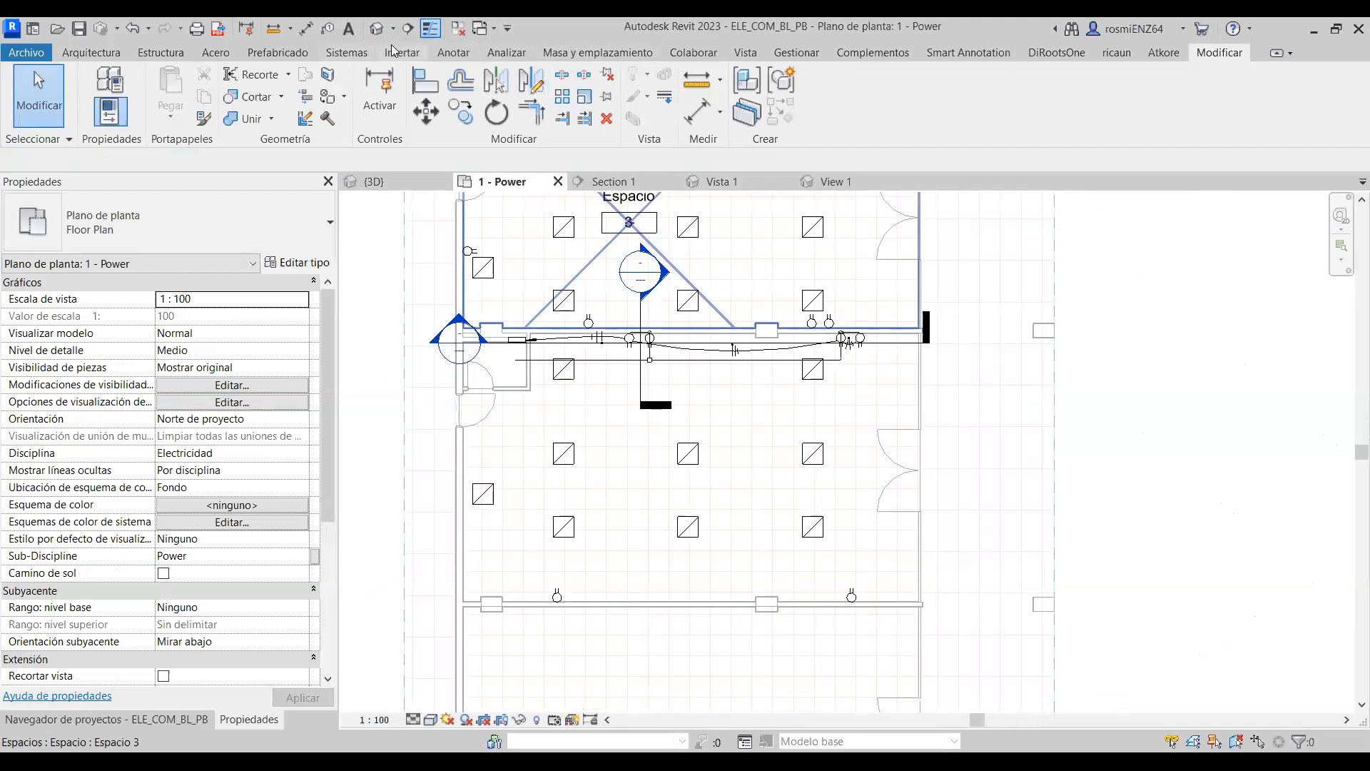
left_click(459, 53)
left_click(506, 53)
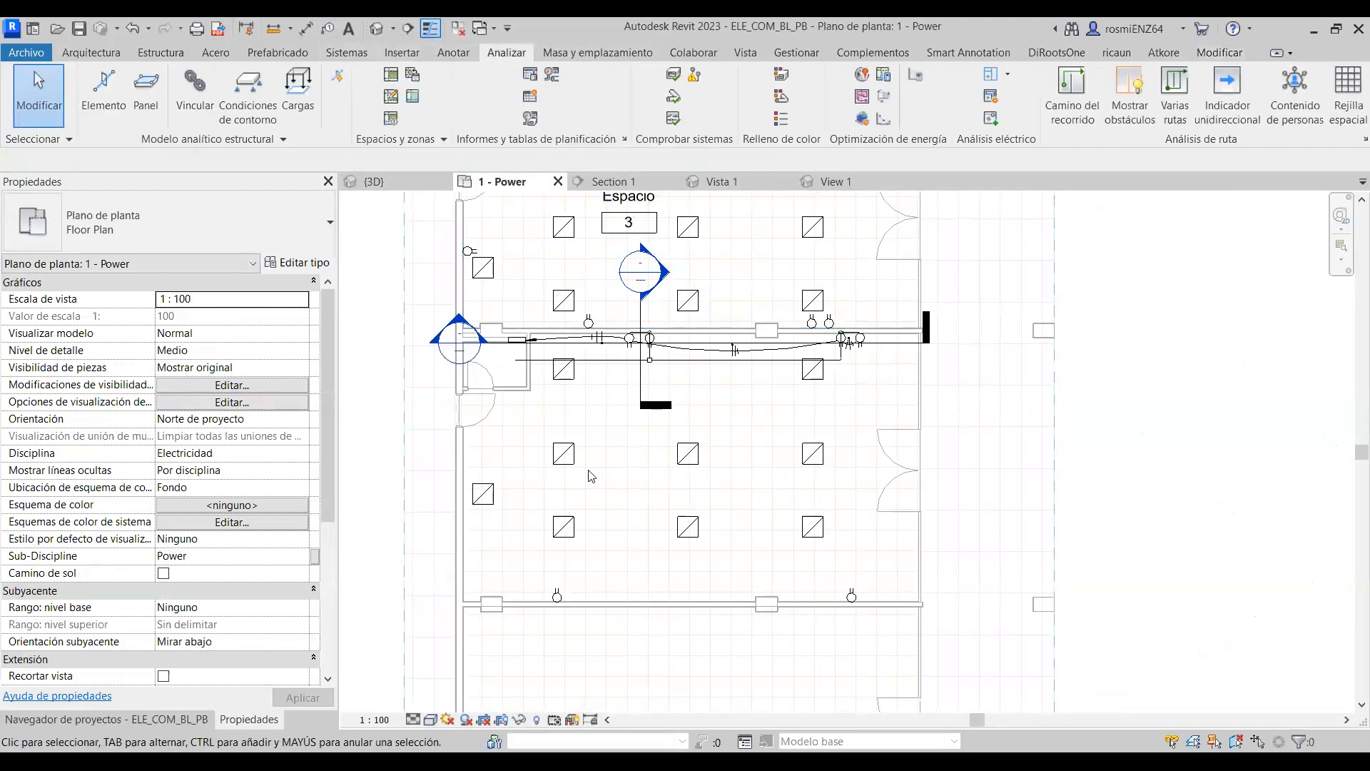
left_click(391, 95)
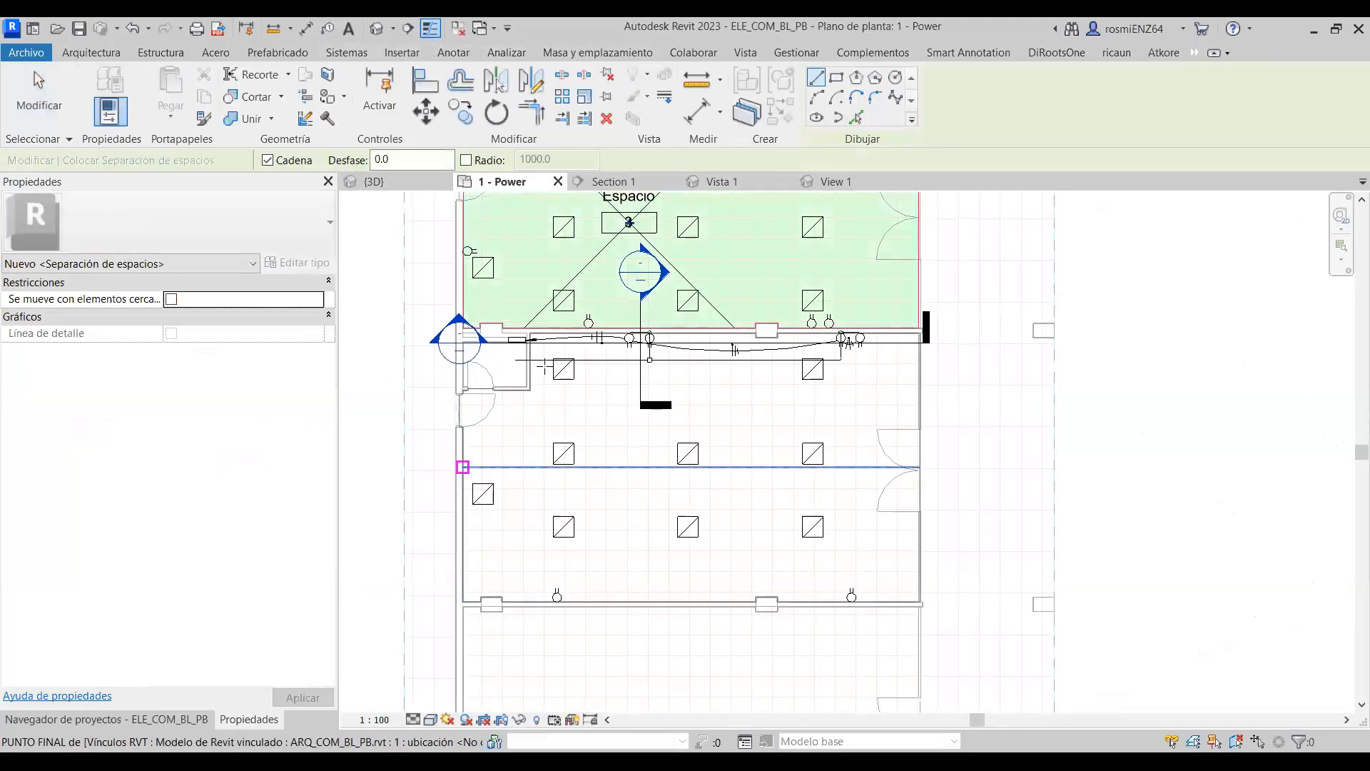
left_click(856, 117)
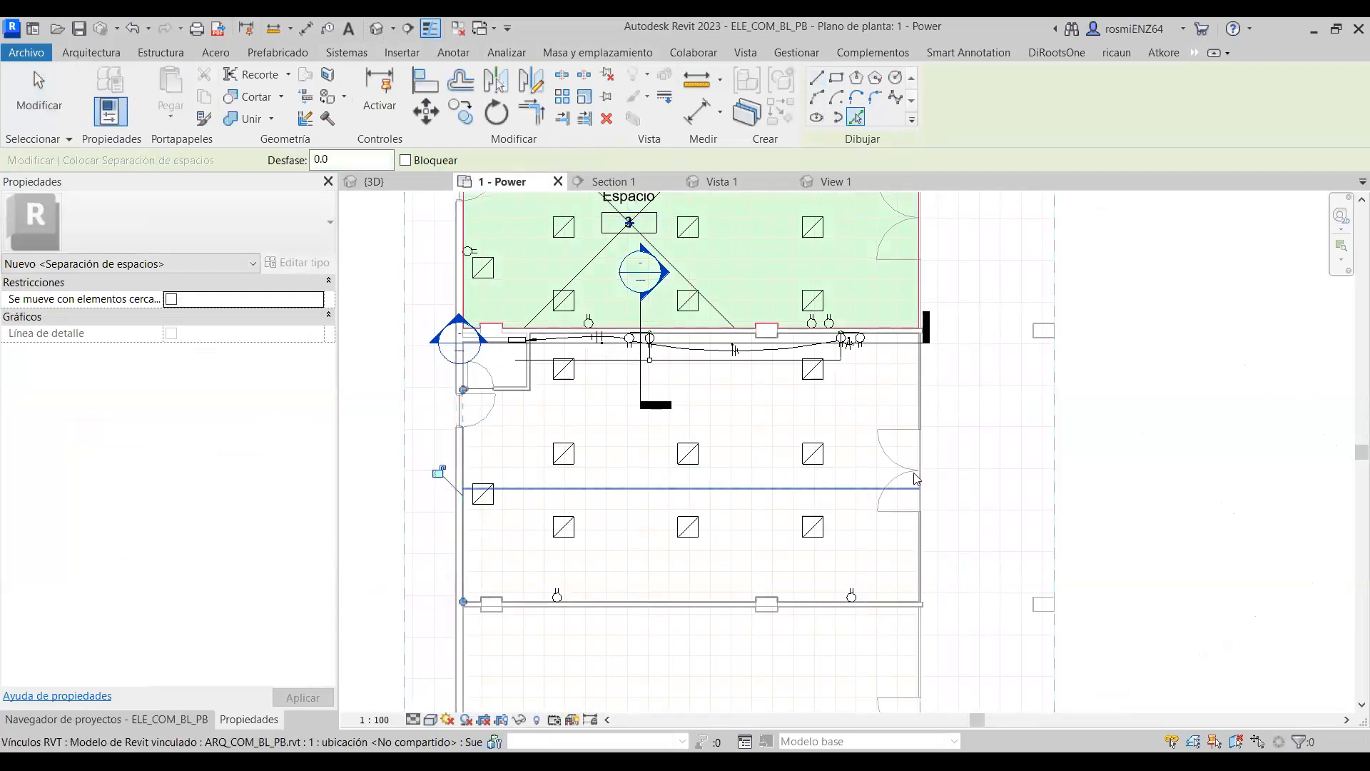
left_click(862, 610)
left_click(801, 605)
left_click(713, 605)
left_click(477, 604)
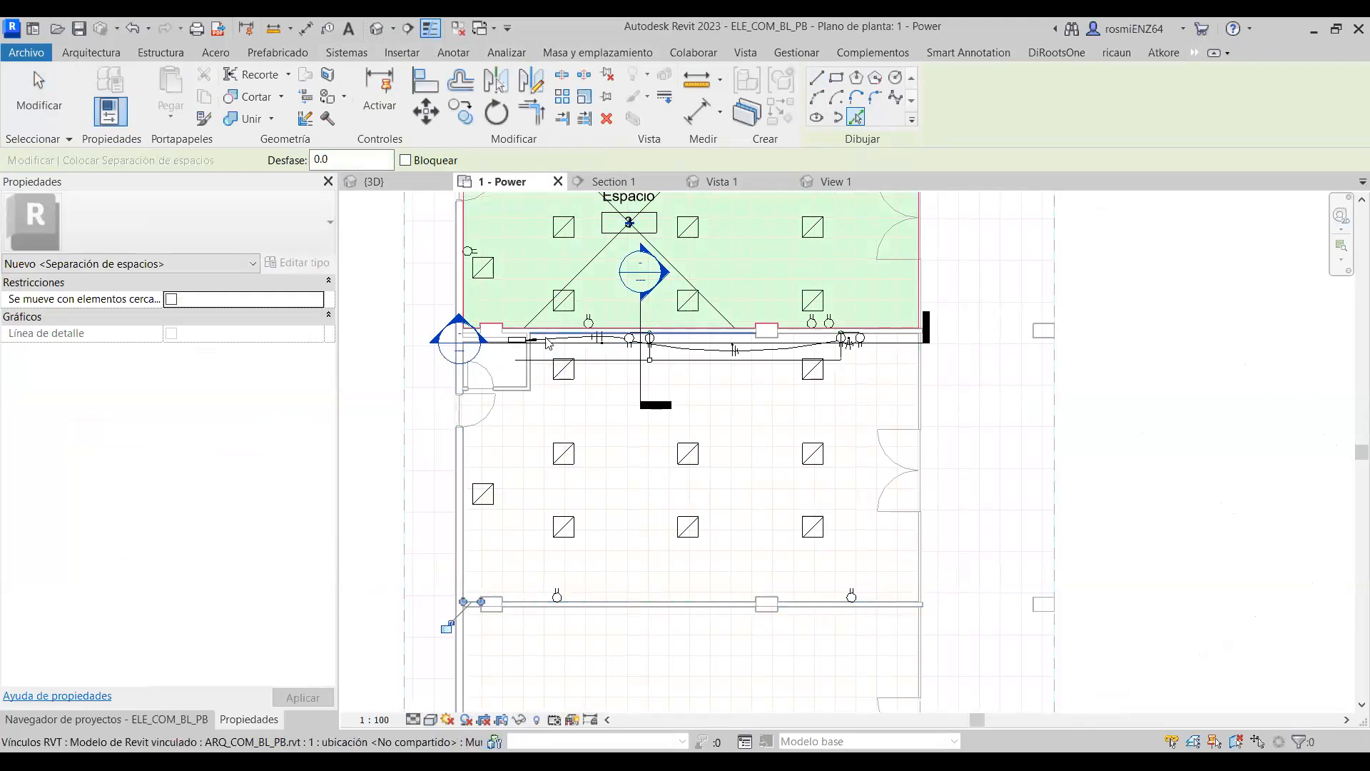
left_click(531, 372)
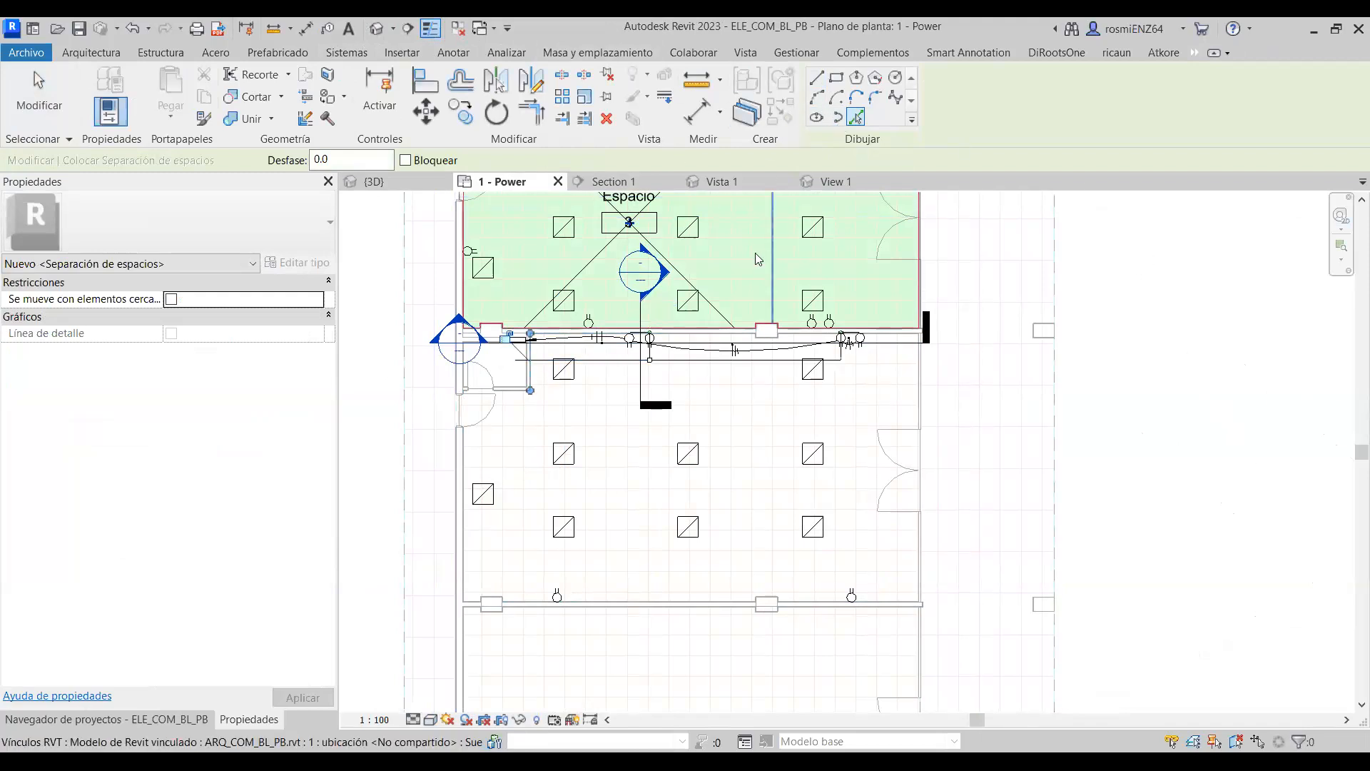
key("Escape")
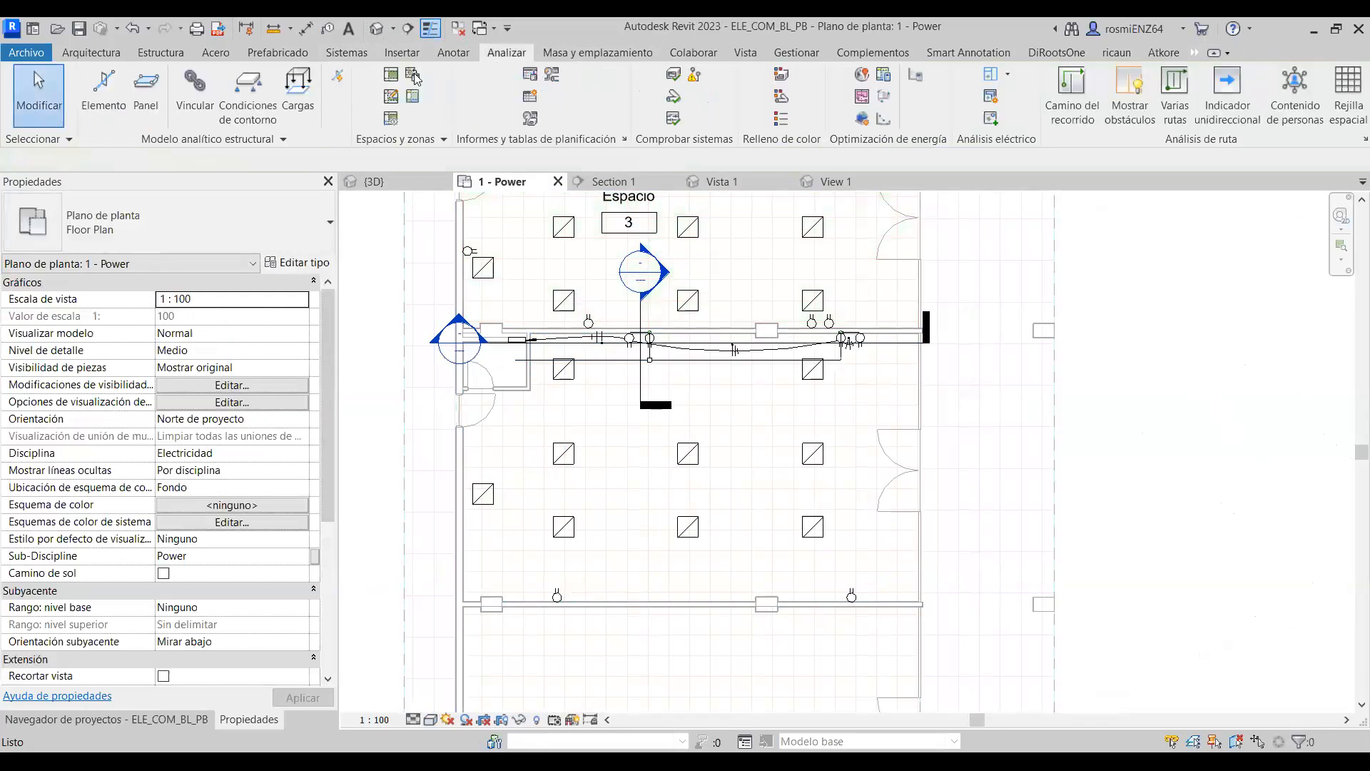
Extend the space separation line on the lower room's right-hand wall across the double door toward the room's lower wall.
left_click(663, 481)
key("Escape")
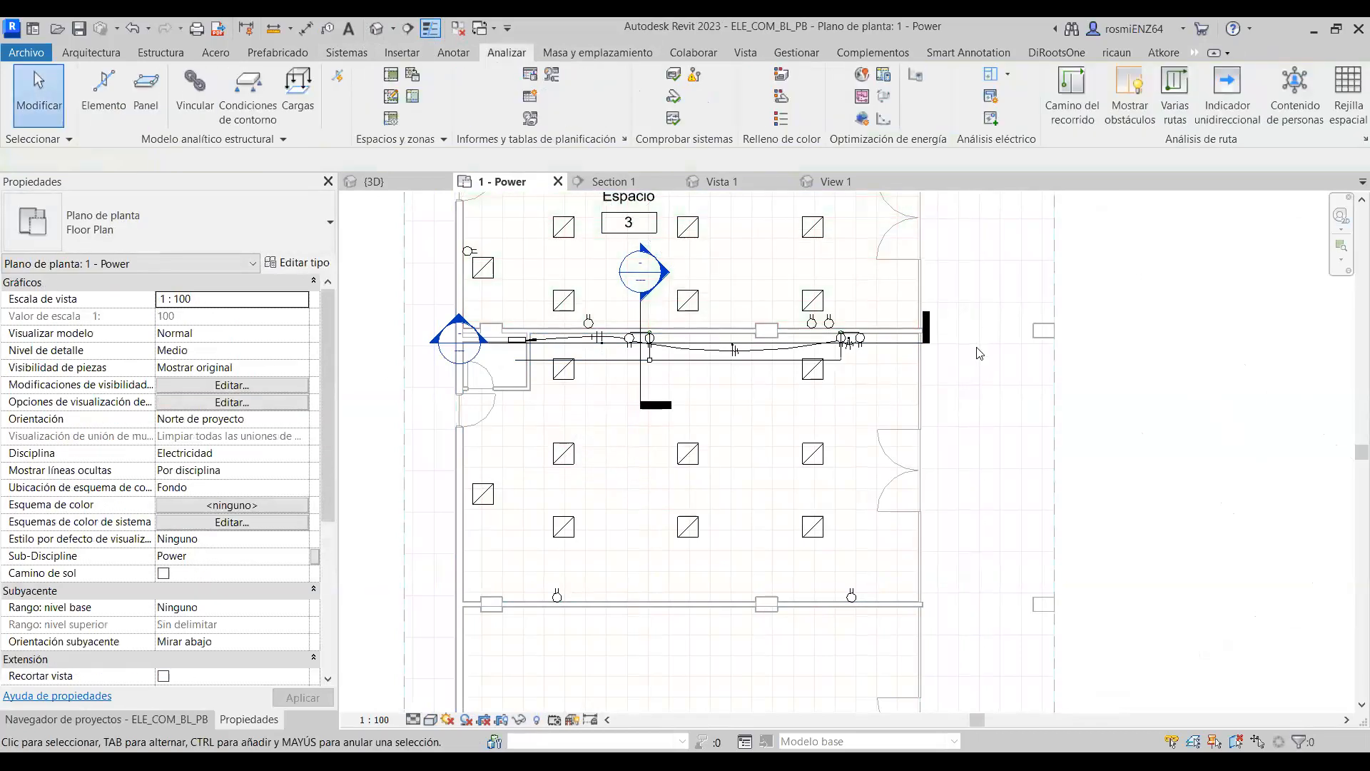
left_click(904, 337)
key("Escape")
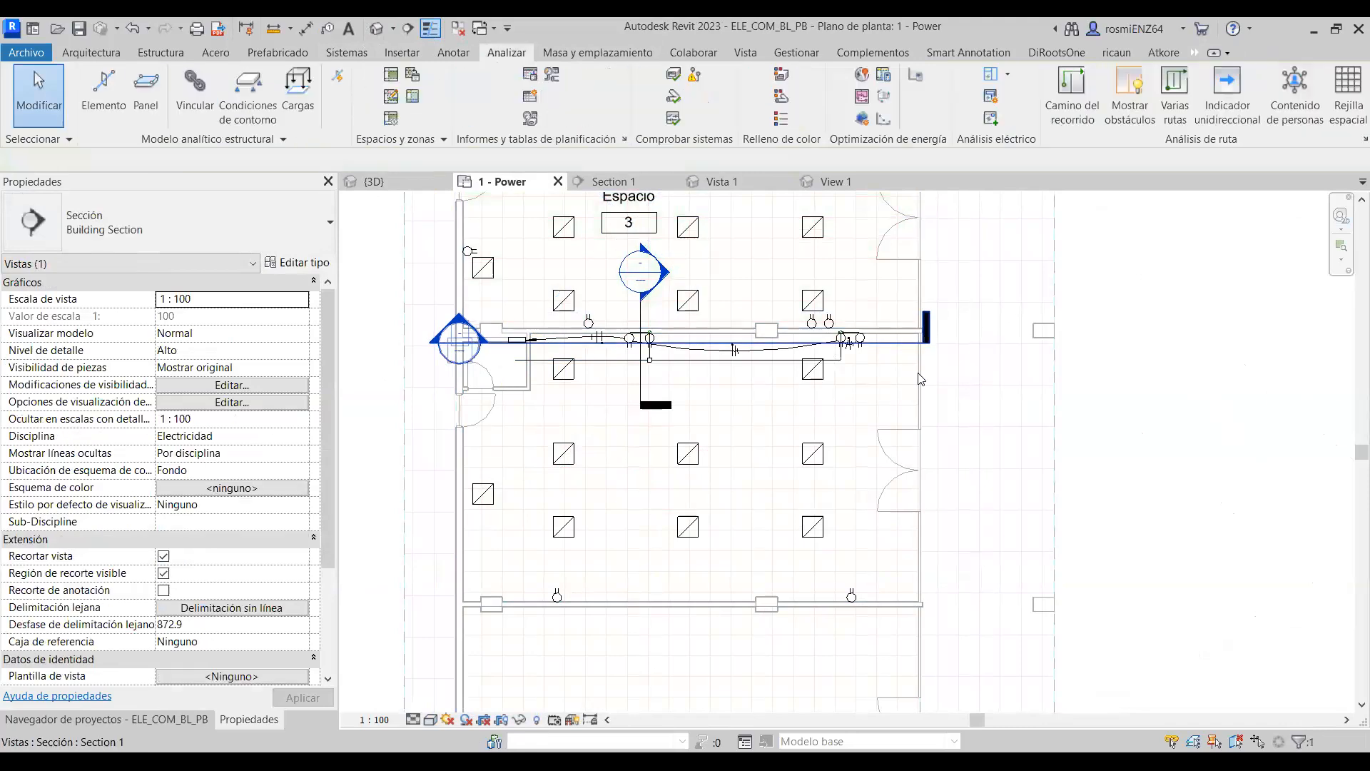
left_click(919, 386)
left_click_drag(919, 431, 918, 511)
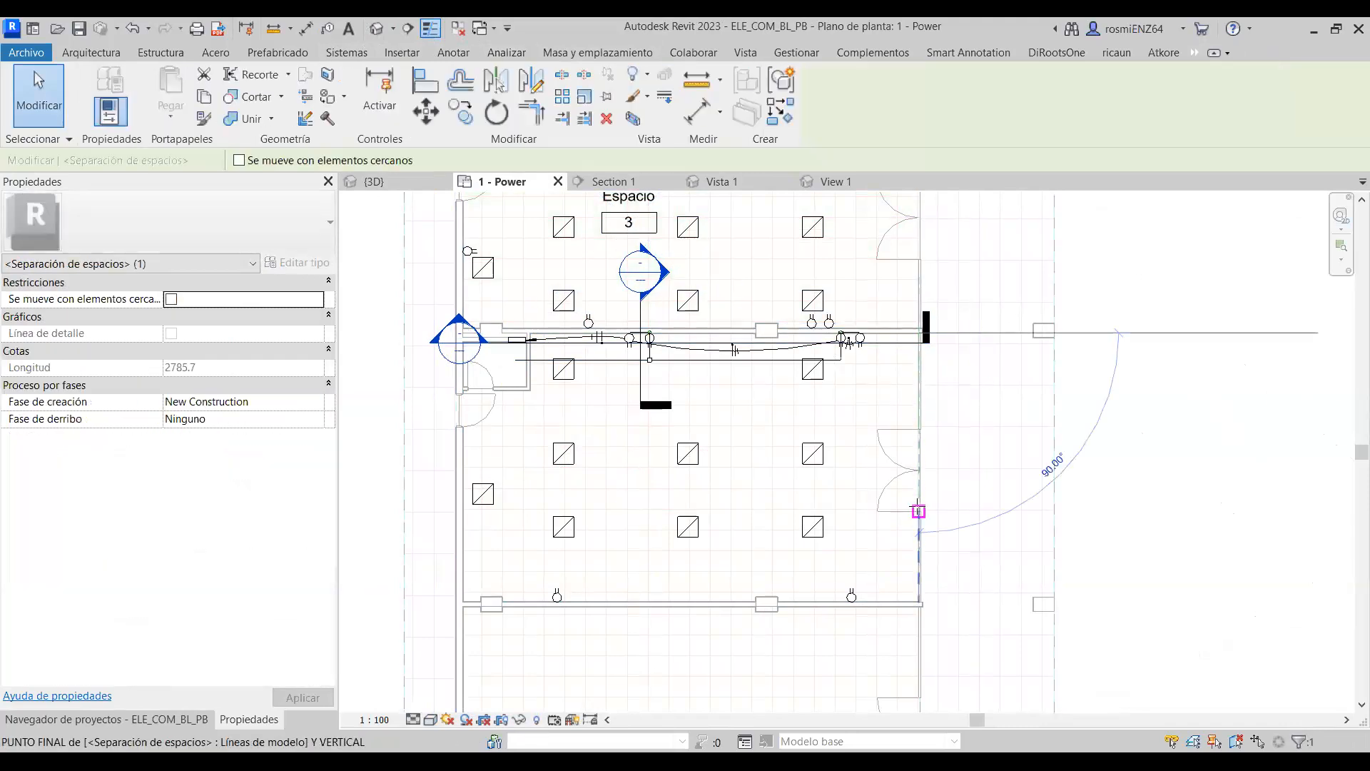
key("Escape")
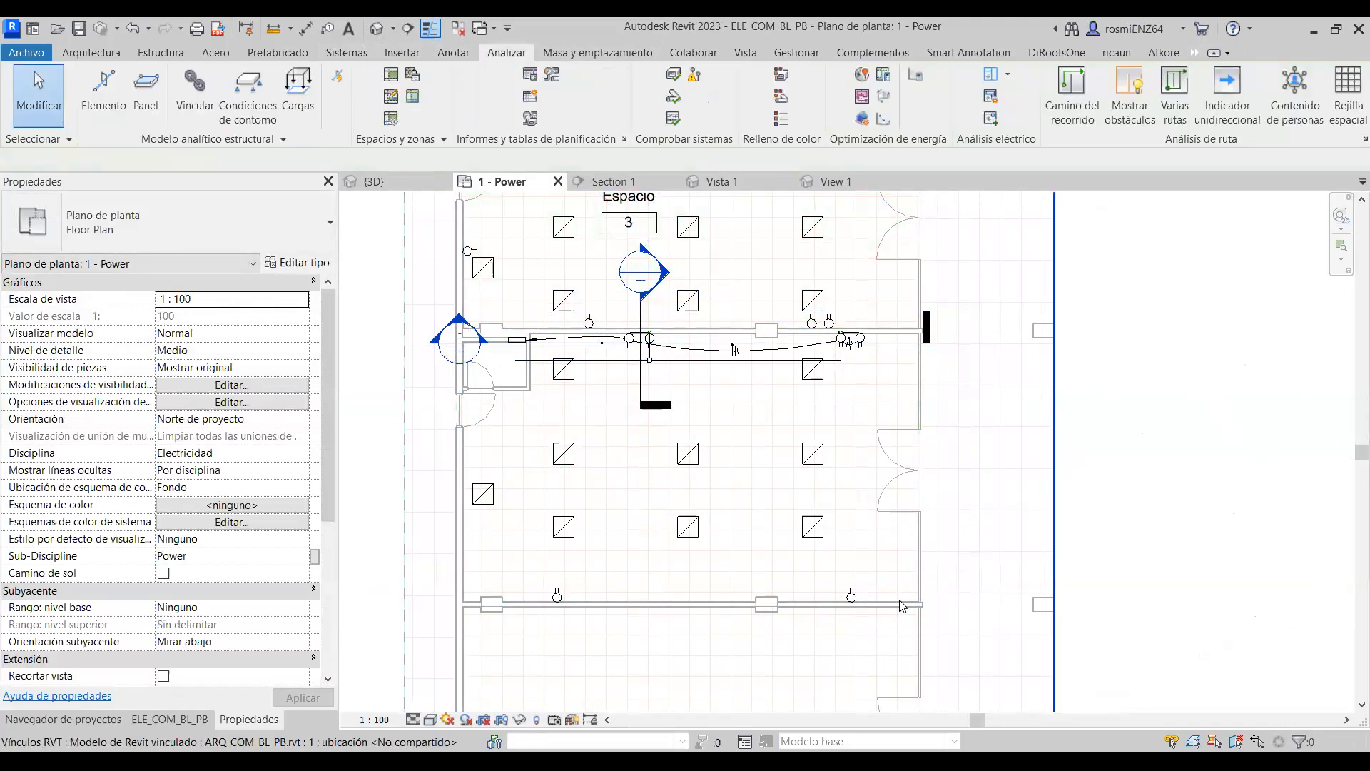
left_click(919, 590)
key("Escape")
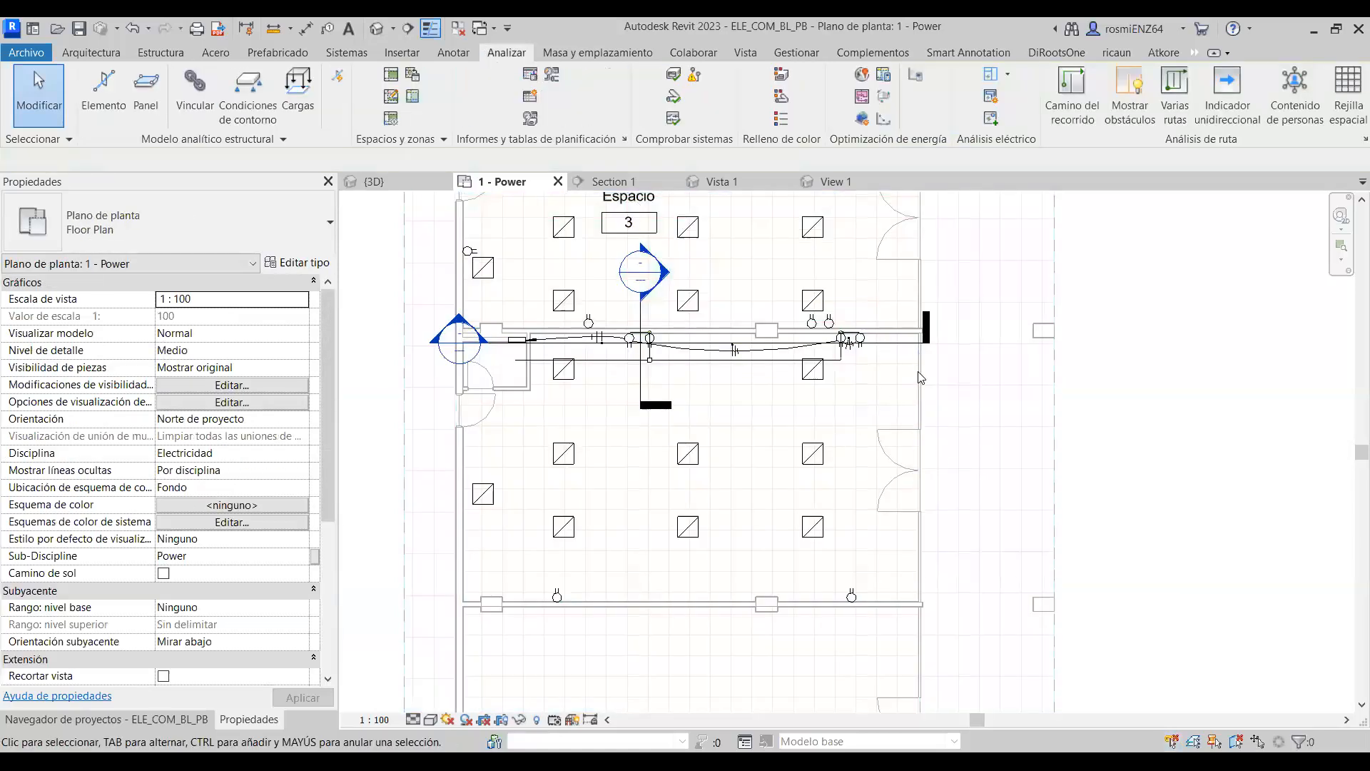
left_click(909, 413)
key("Escape")
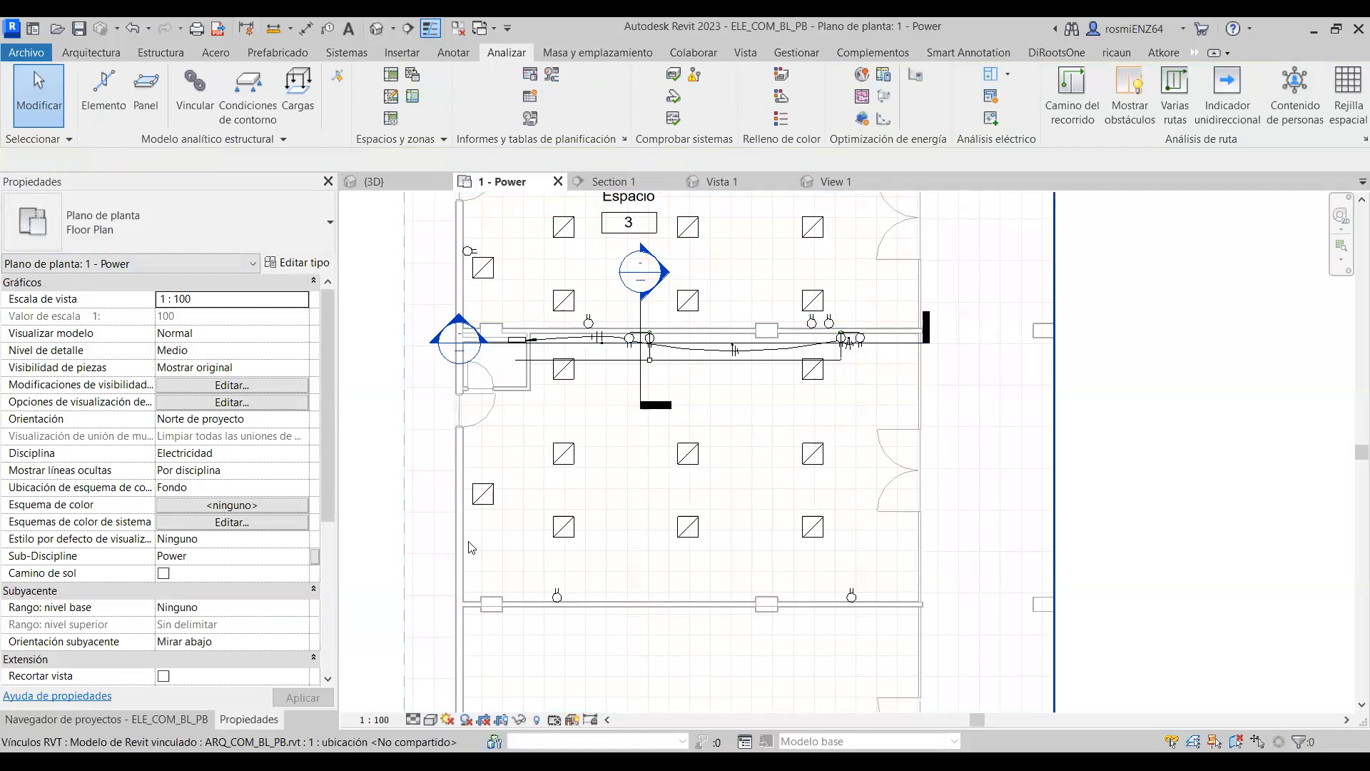
Check the room bounding setting in the type properties of the linked model ARQ_COM_BL_PB.rvt, leaving it as is.
left_click(469, 639)
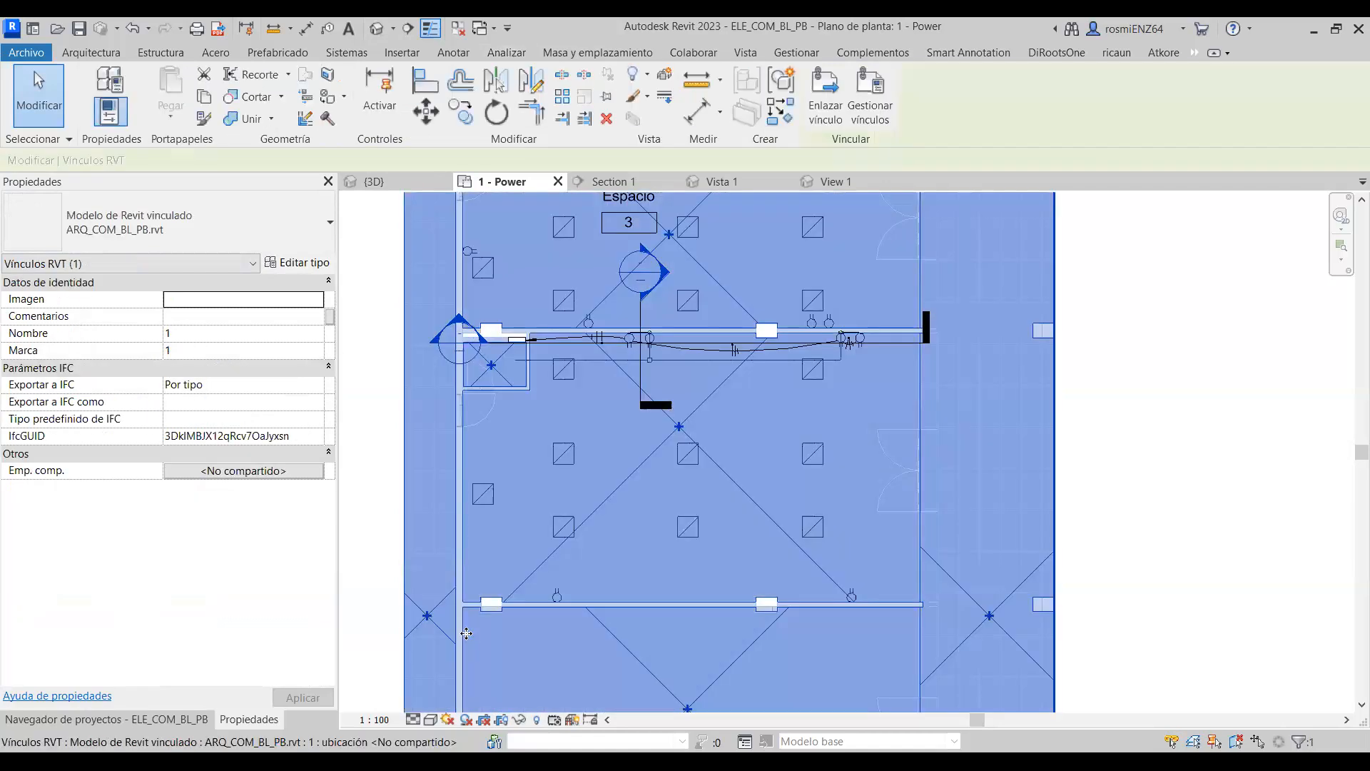
left_click(294, 264)
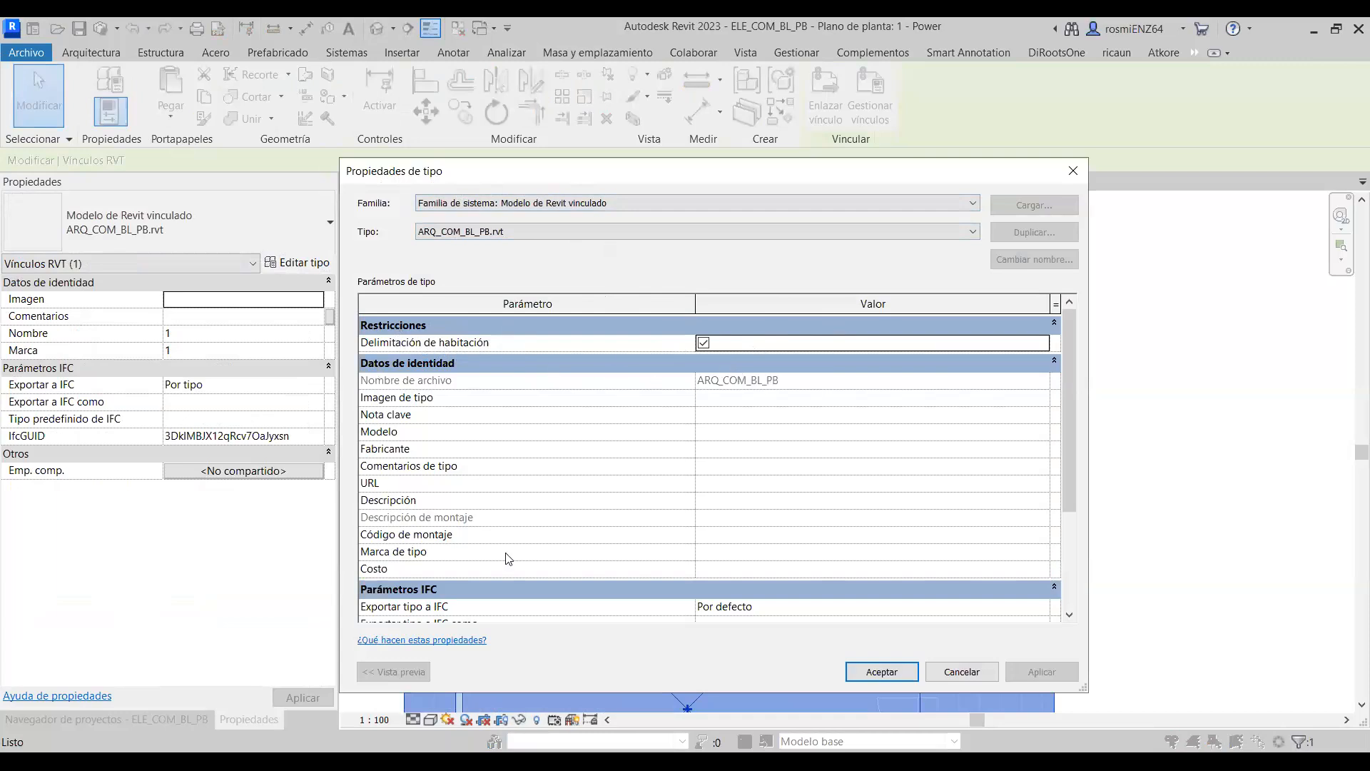
left_click(1075, 170)
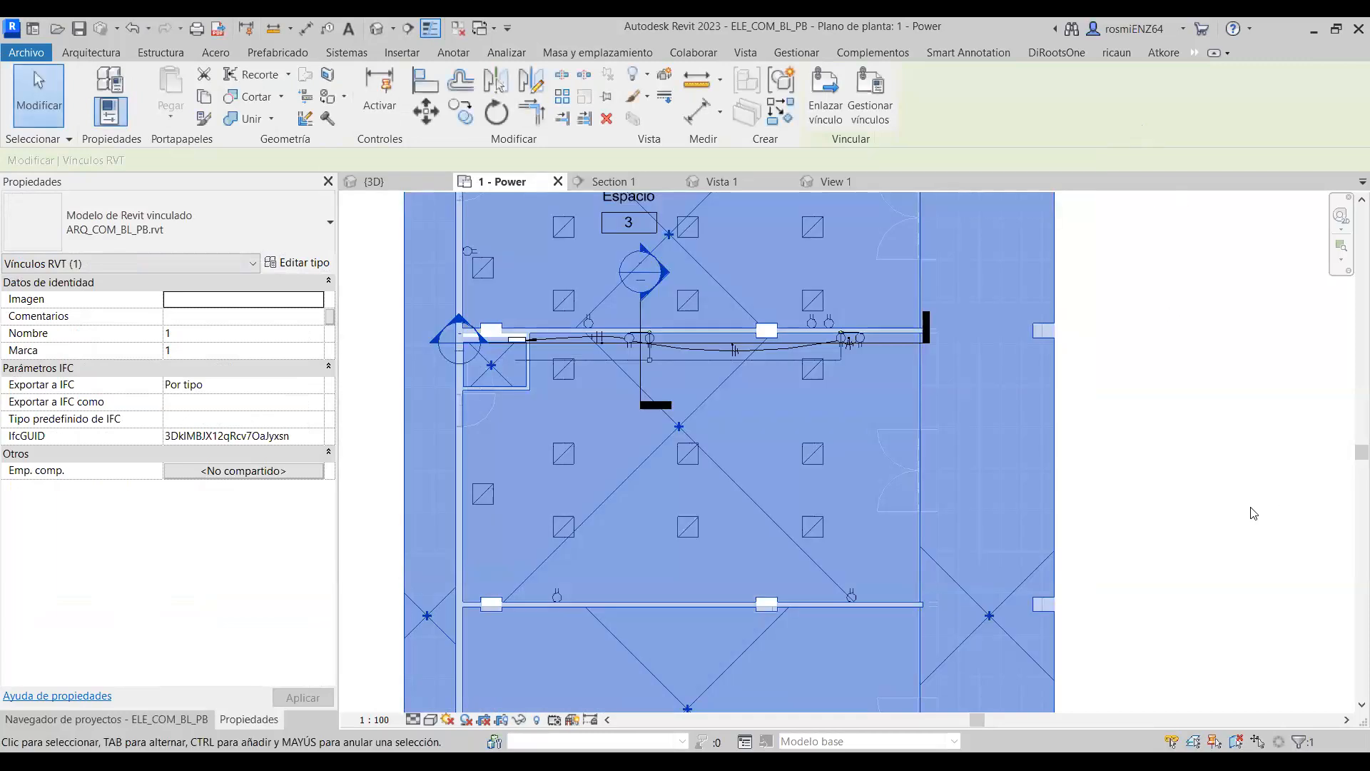
key("Escape")
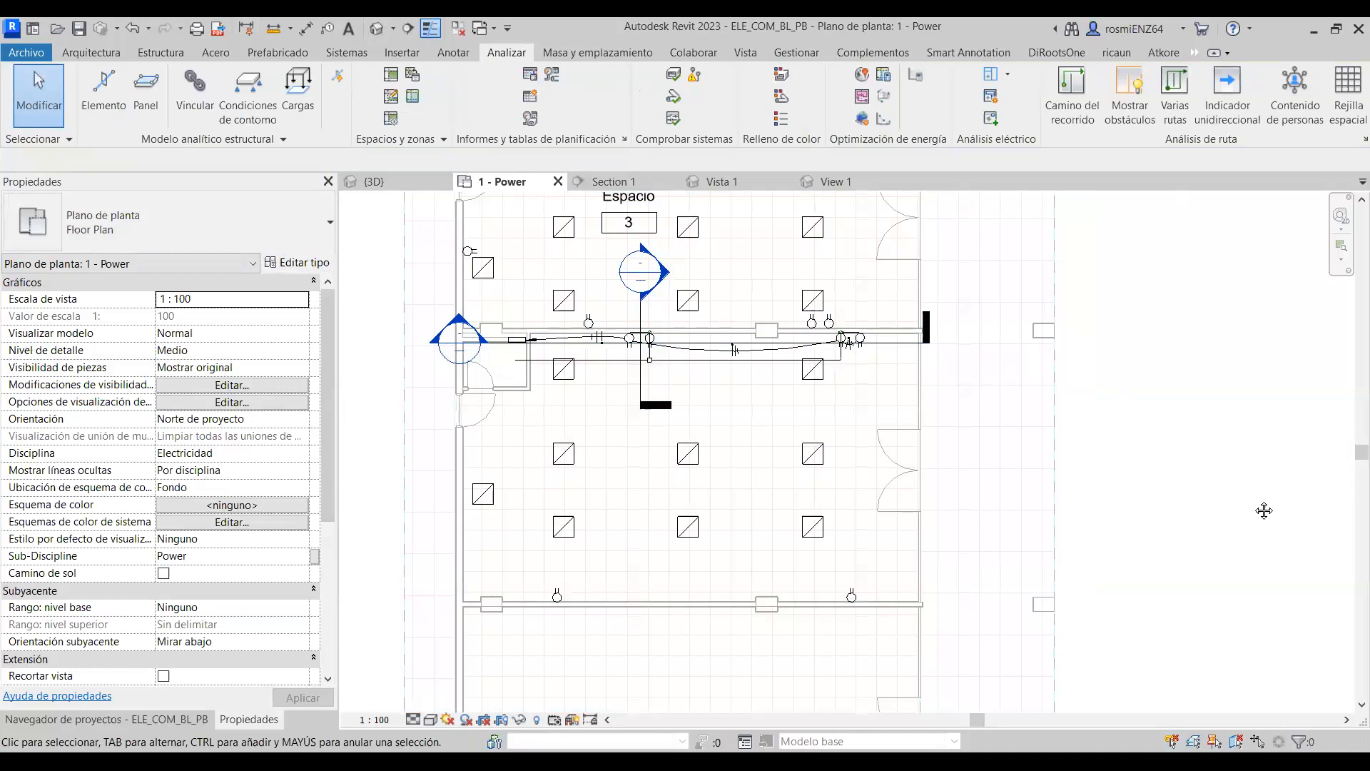
middle_click_drag(1263, 510, 1256, 435)
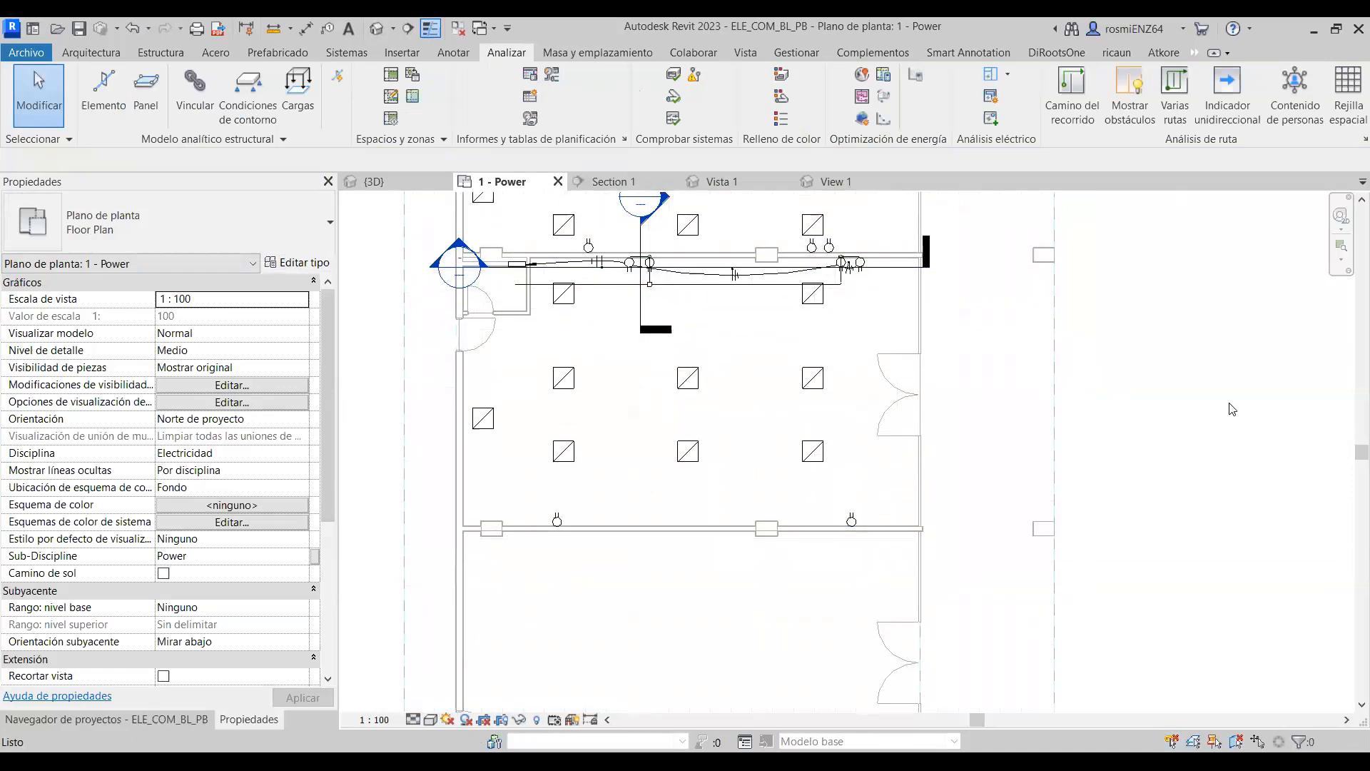
Inspect the space separation line along the lower room's left-hand wall beside the single door.
left_click(394, 99)
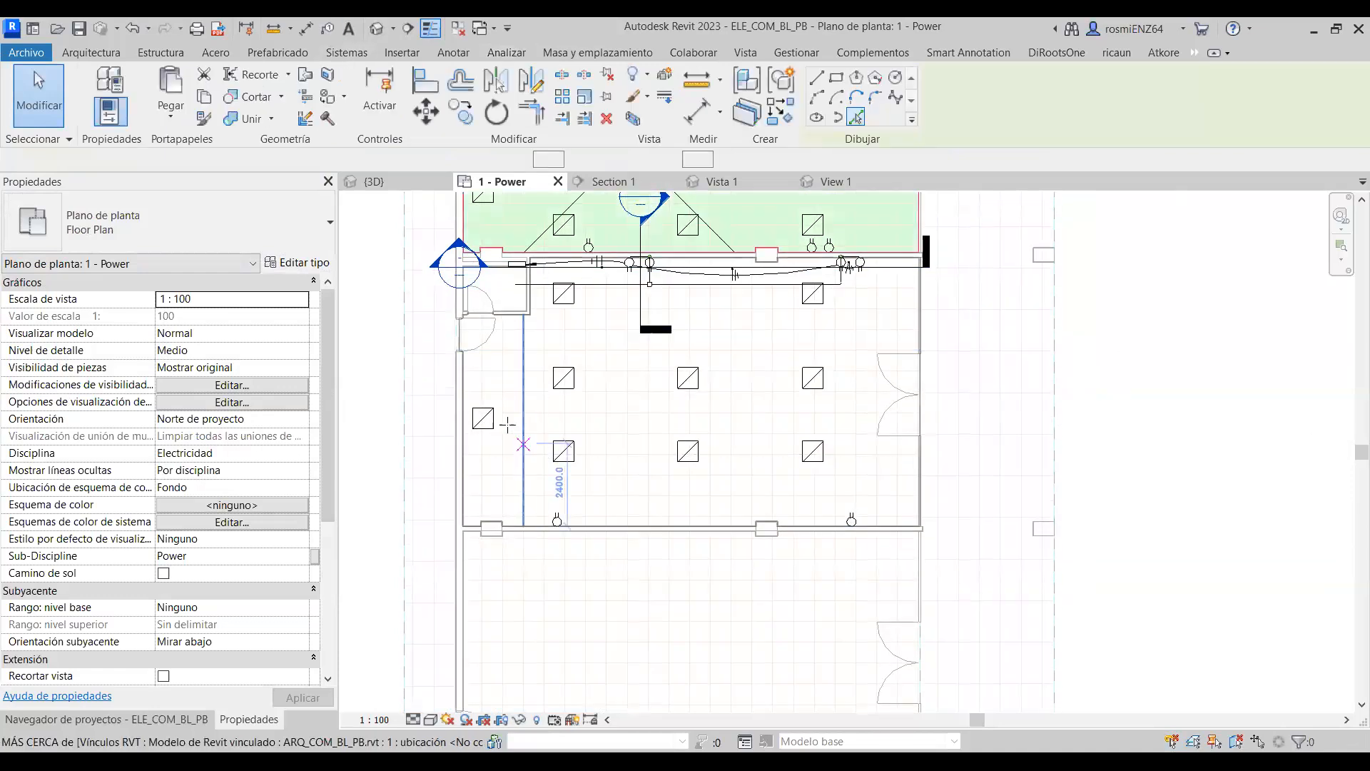
scroll(463, 355, "up", 3)
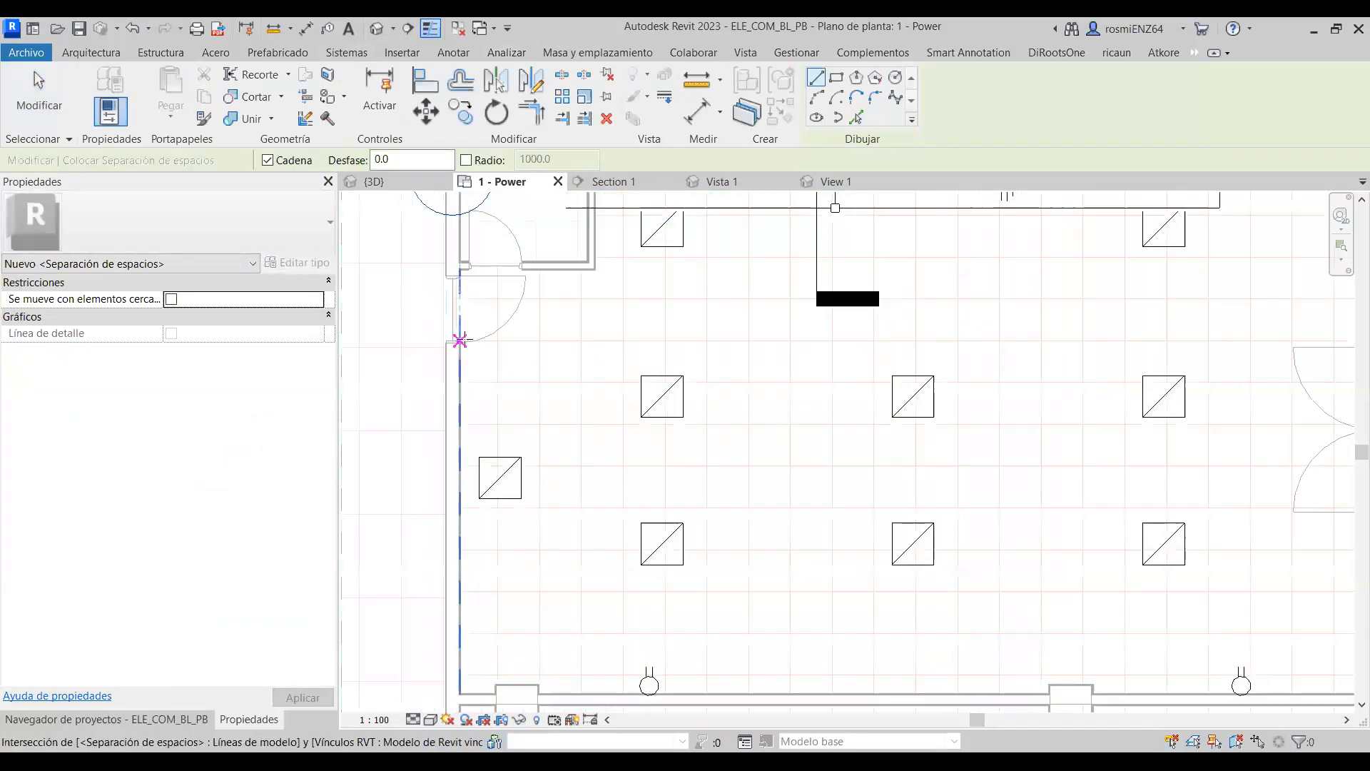
key("Escape")
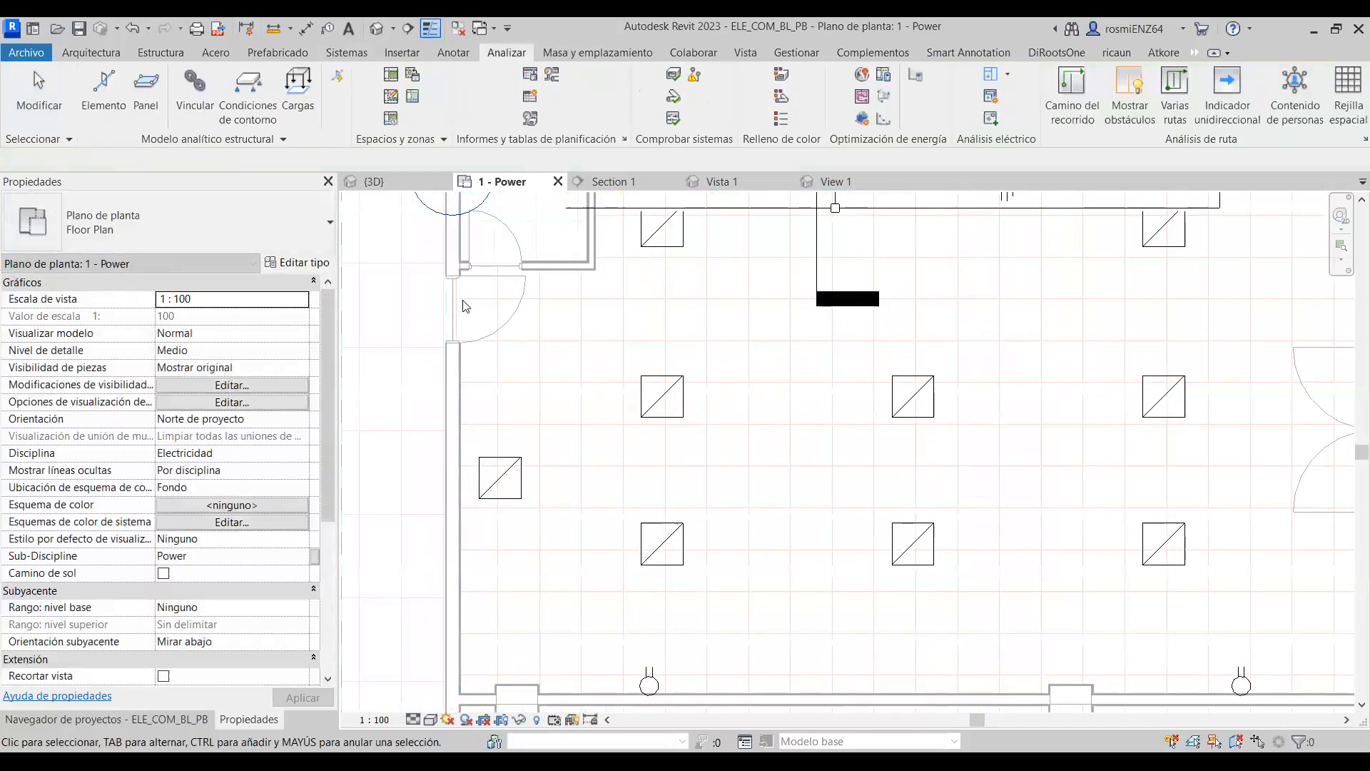
left_click(461, 398)
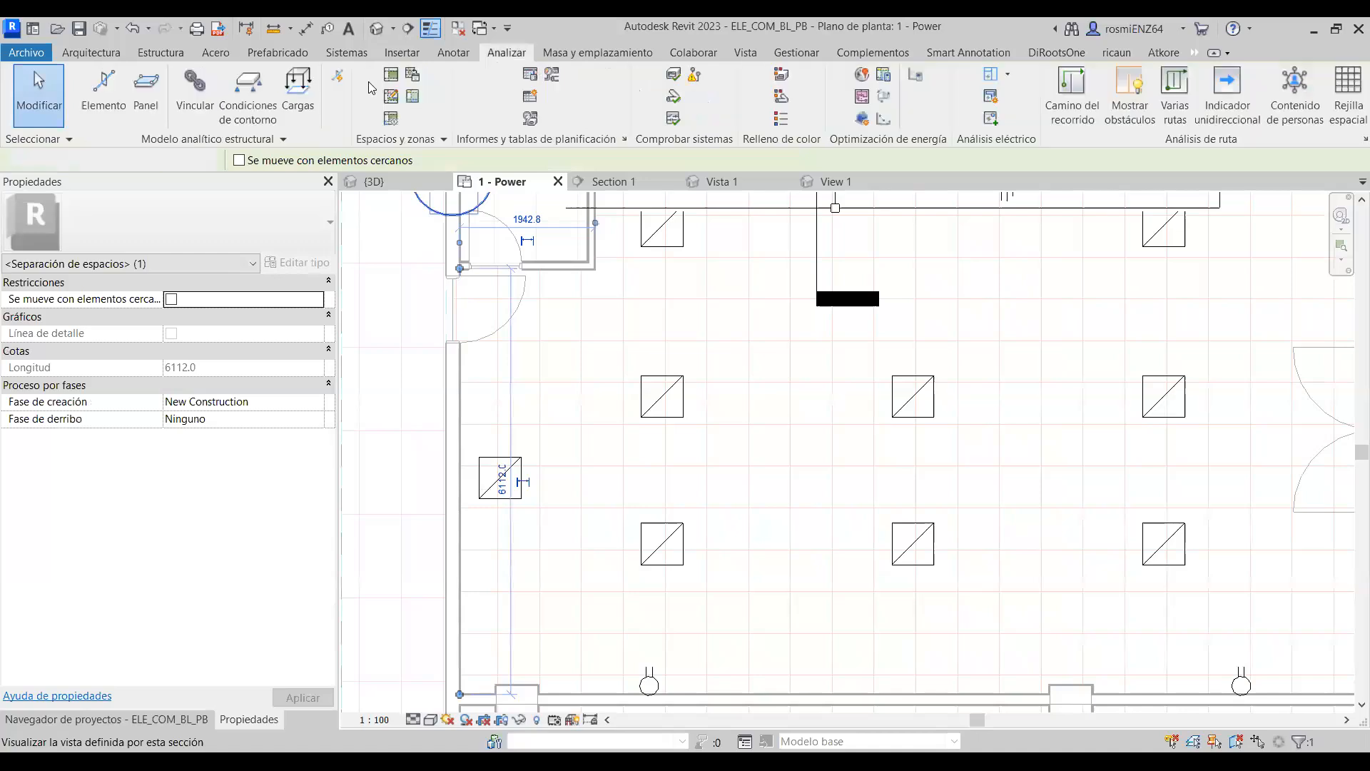
key("Escape")
Add space separation lines along the outer faces of the small corner room's lower and right-hand walls by picking them.
left_click(391, 98)
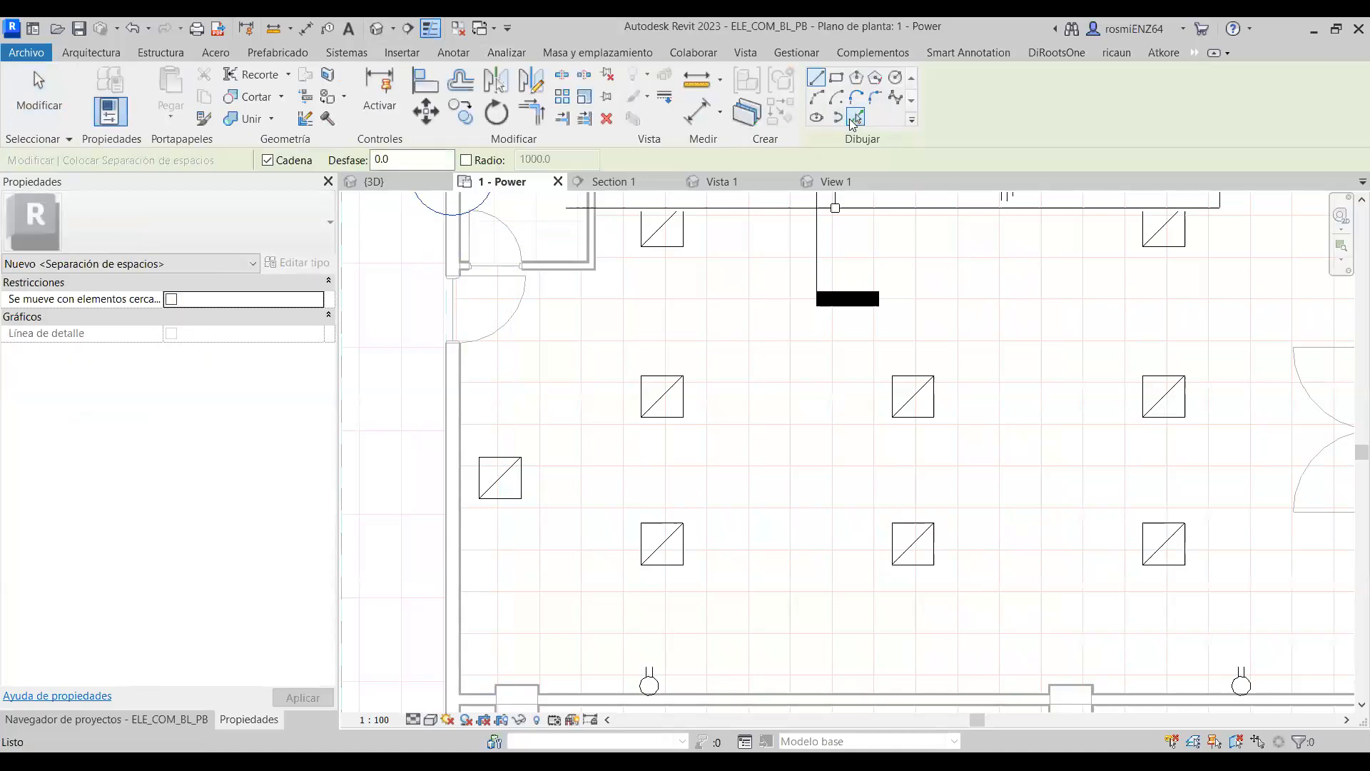
left_click(855, 118)
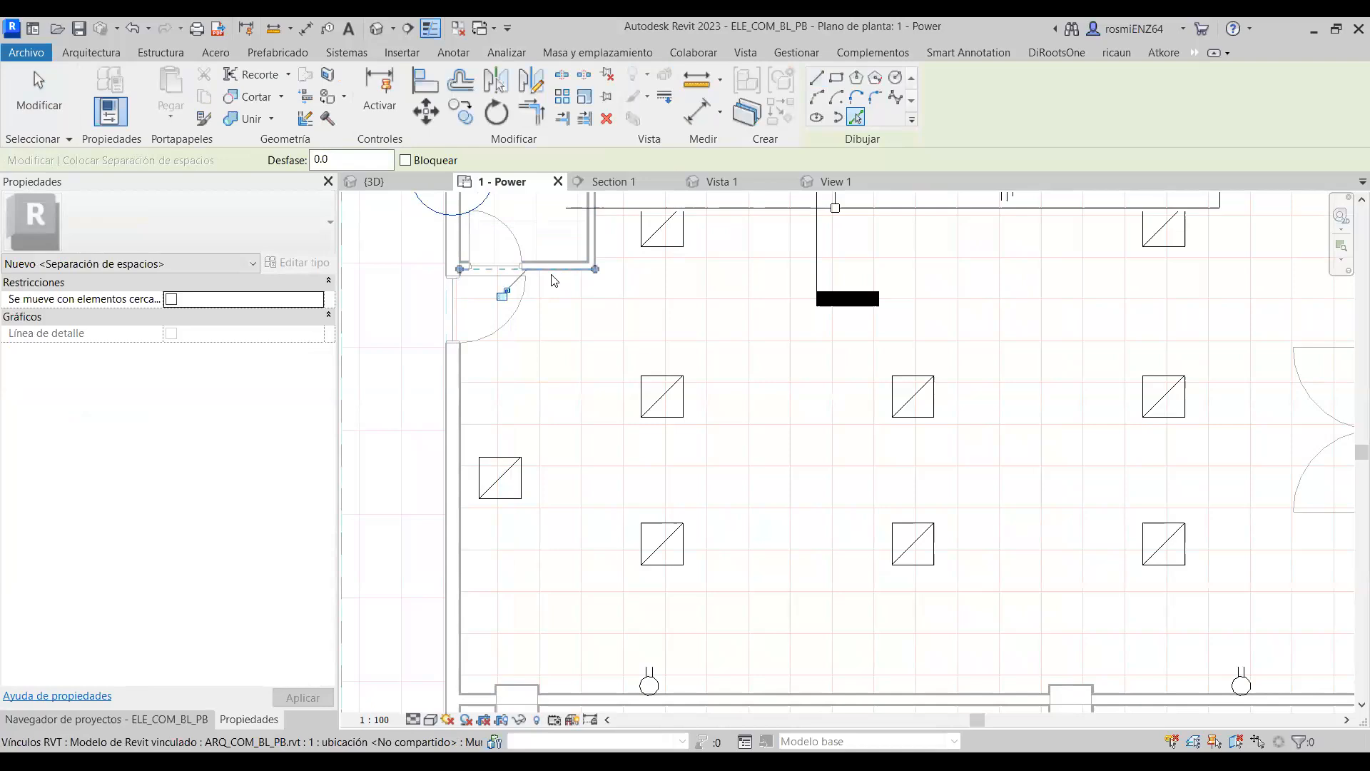
middle_click_drag(614, 250, 562, 389)
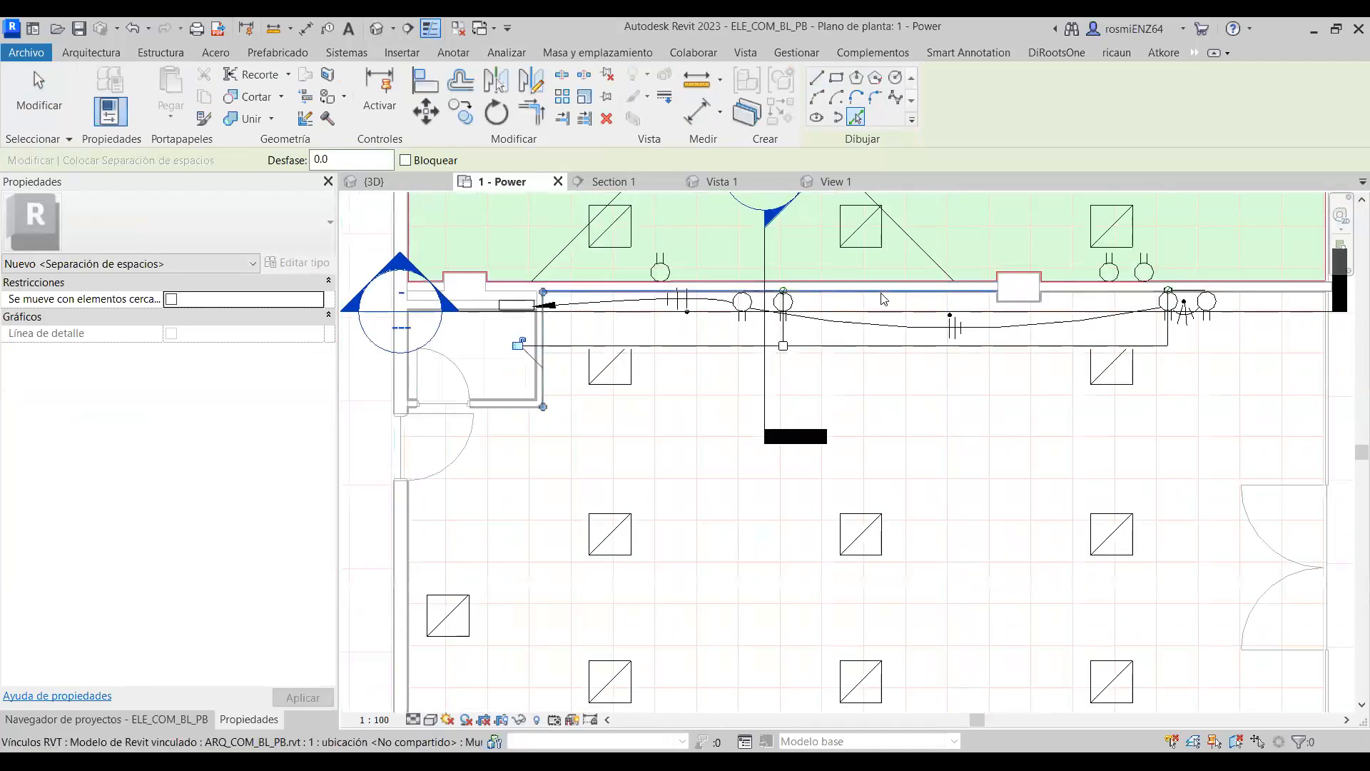
key("Escape")
key("Escape")
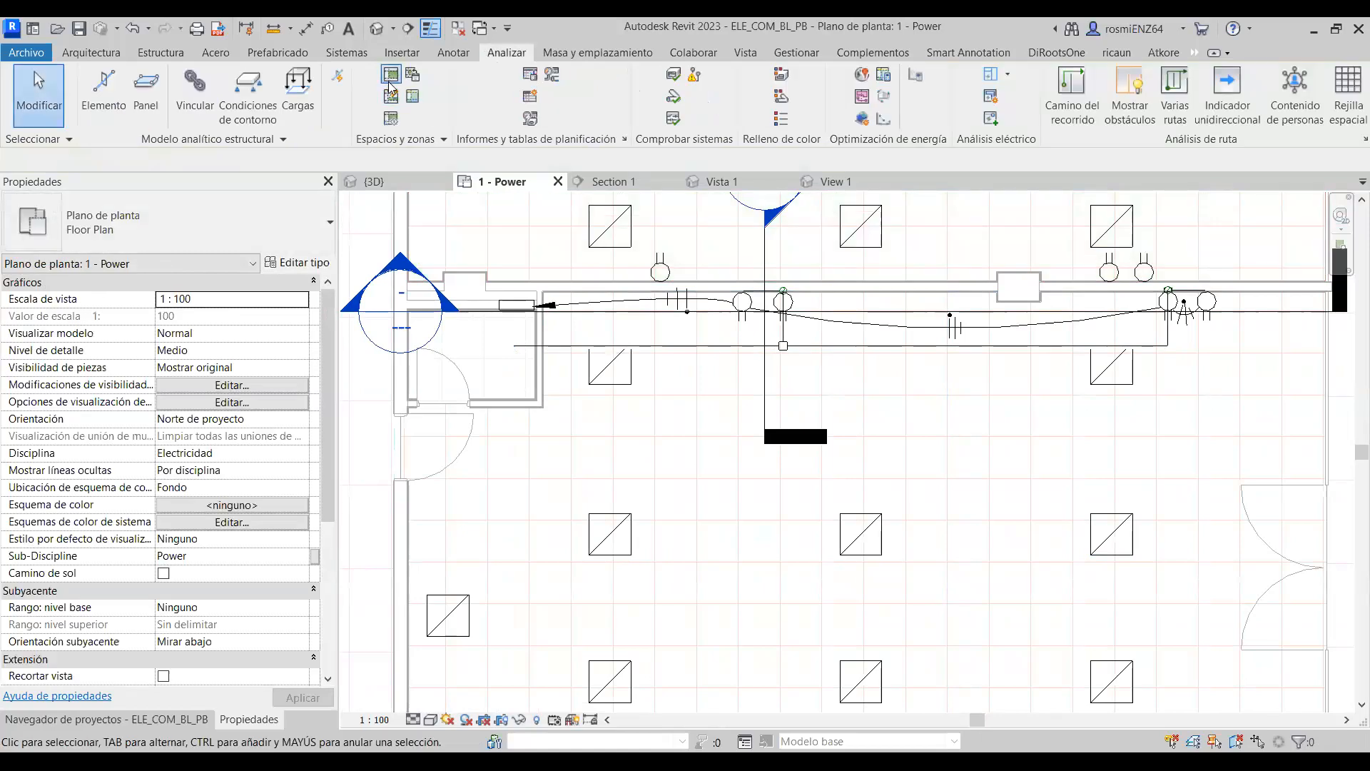
Check with the space placement preview whether the small corner room is enclosed, without placing a space.
left_click(391, 78)
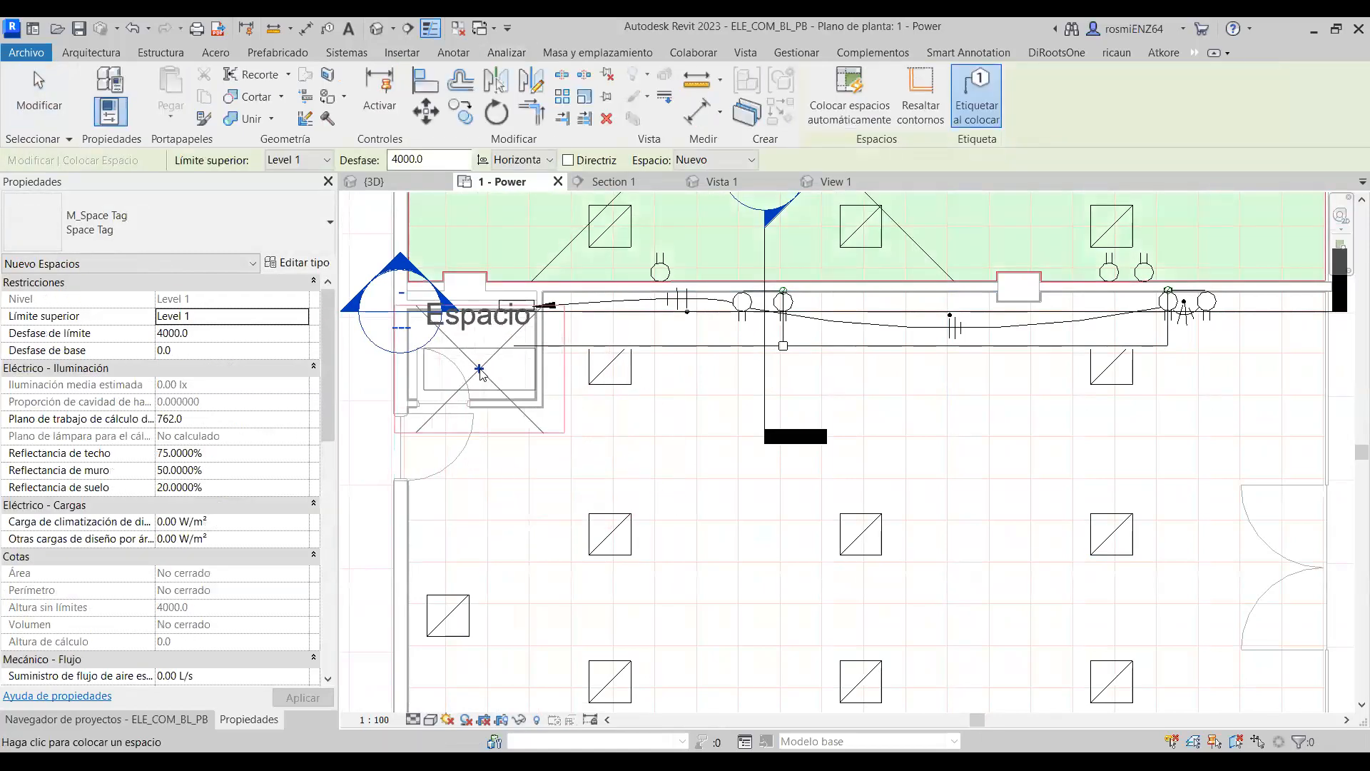
key("Escape")
key("Escape")
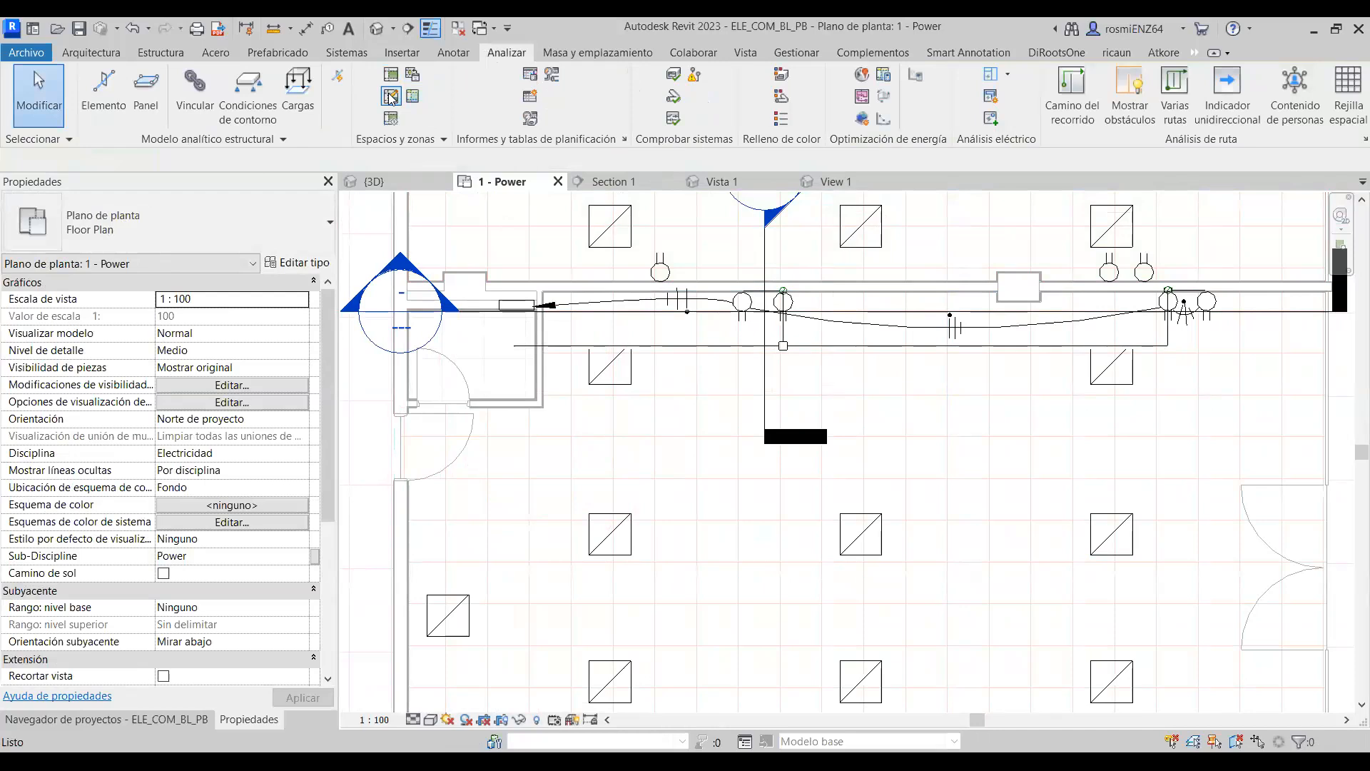
left_click(391, 95)
left_click(856, 117)
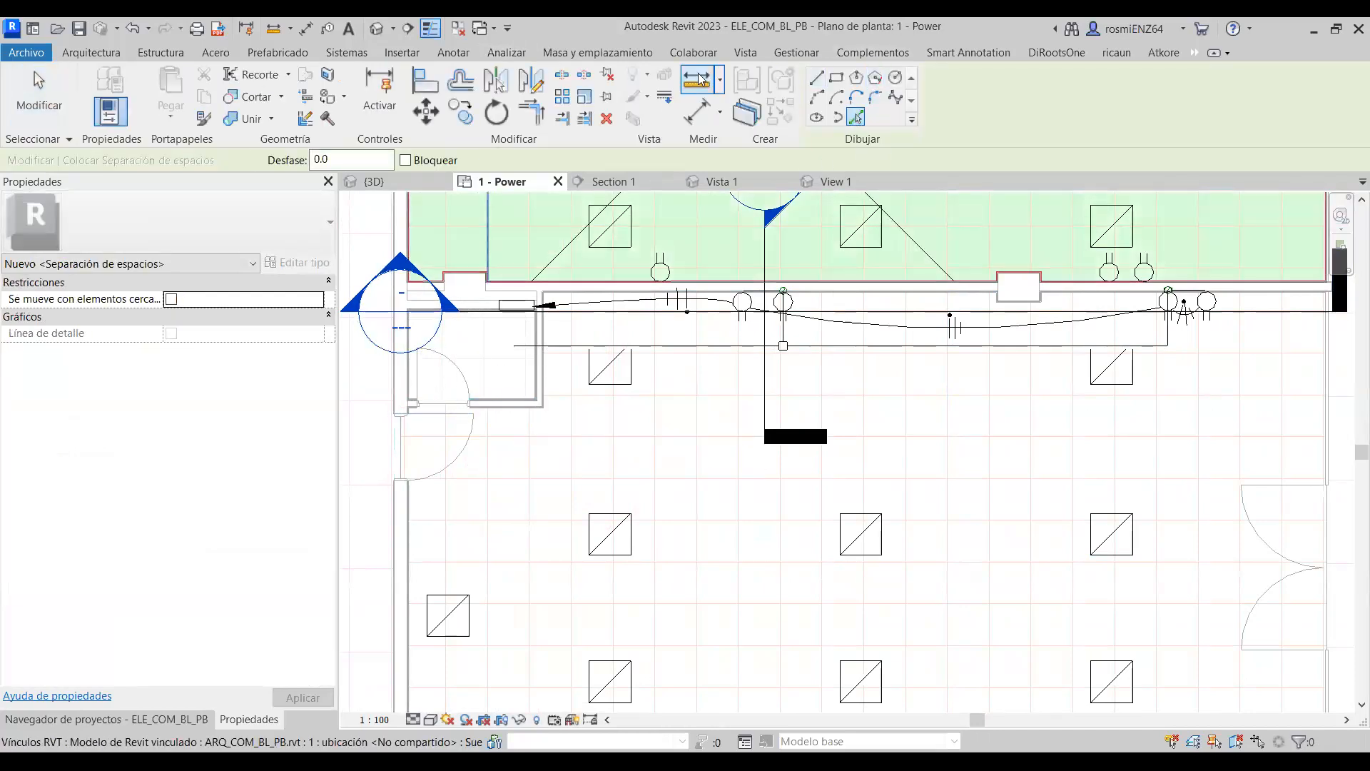
key("Escape")
key("Escape")
left_click(391, 74)
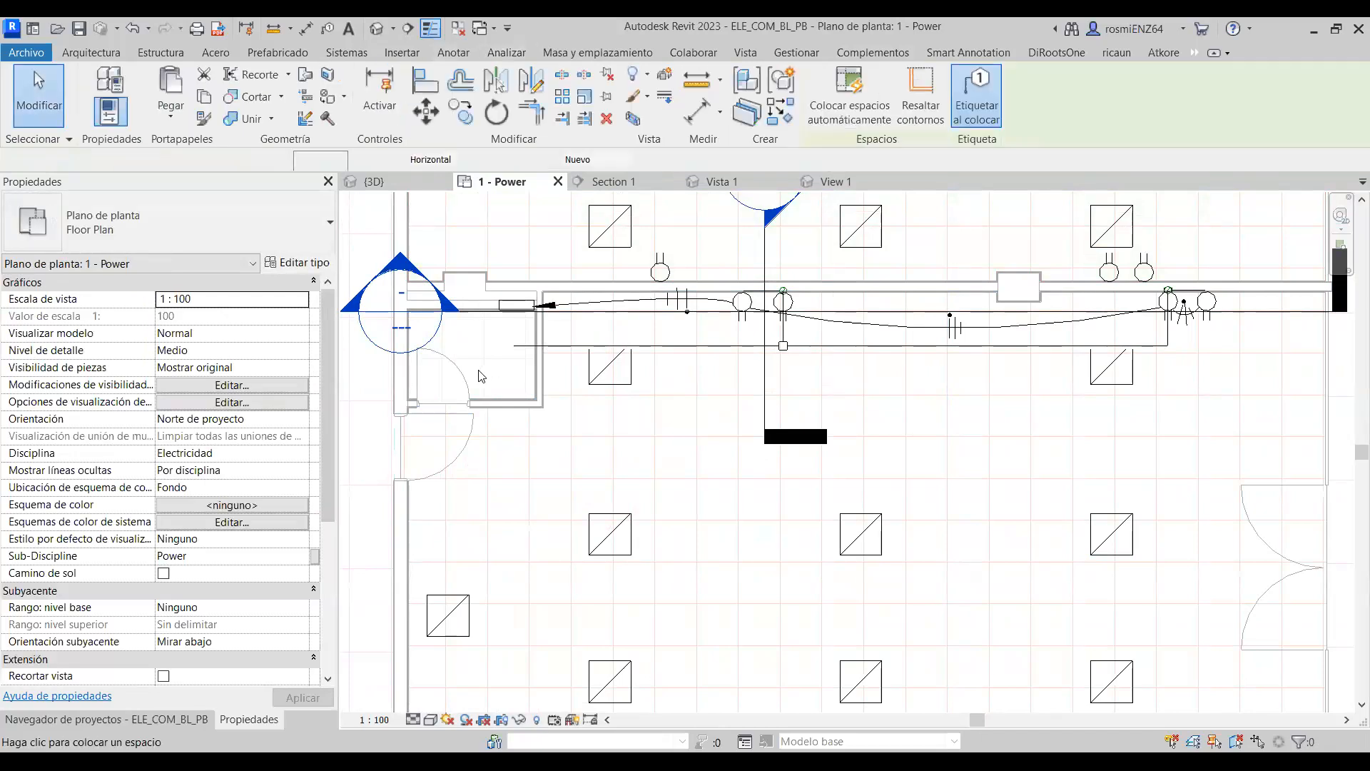
key("Escape")
key("Escape")
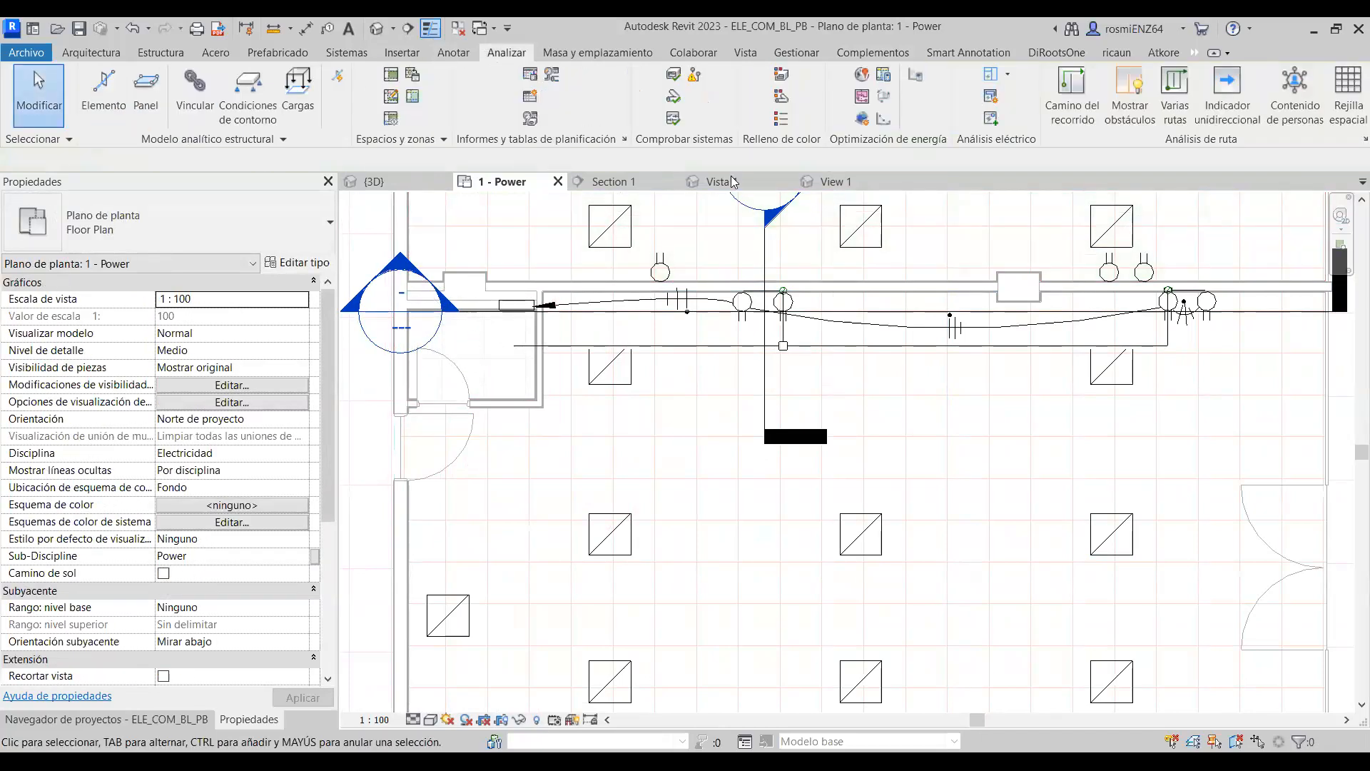
left_click(391, 78)
key("Escape")
key("Escape")
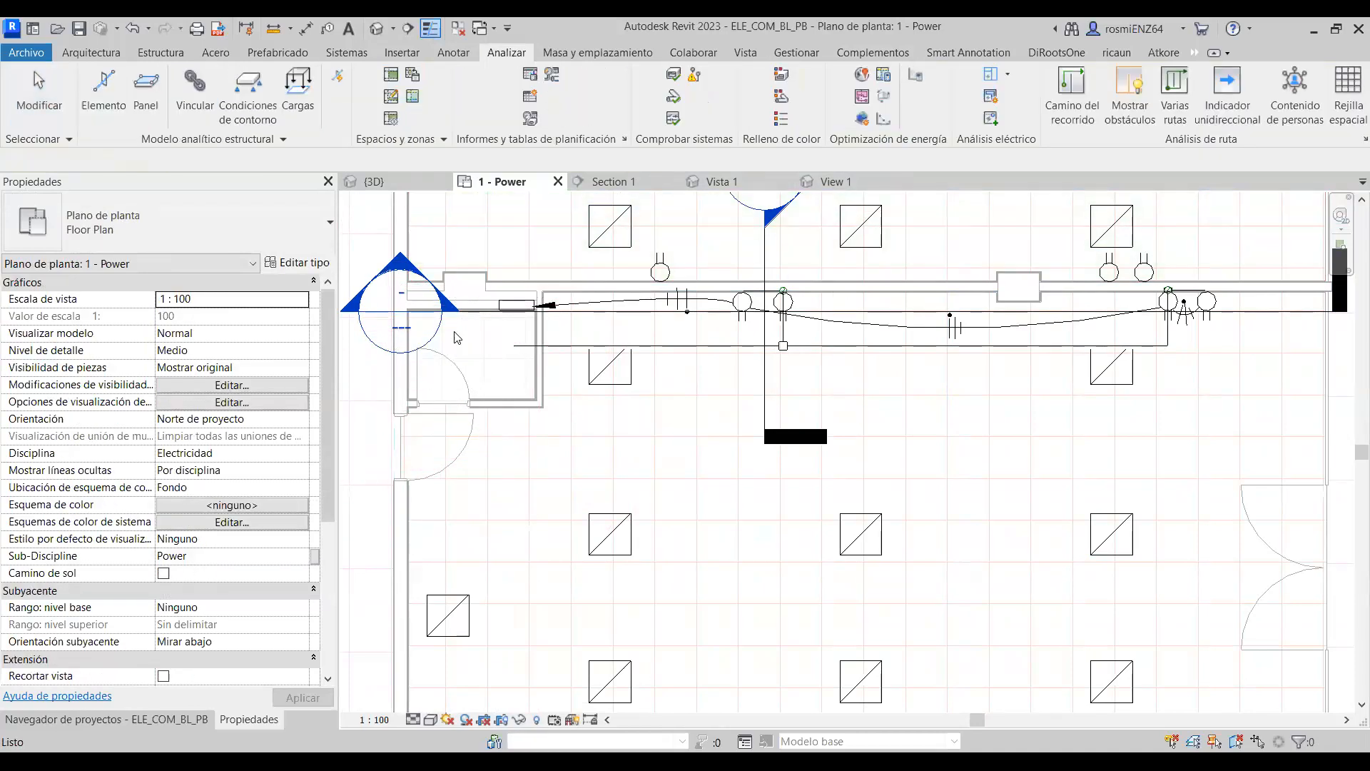
Add space separation lines along the inner faces of the small corner room's walls and across its door by picking them.
left_click(390, 99)
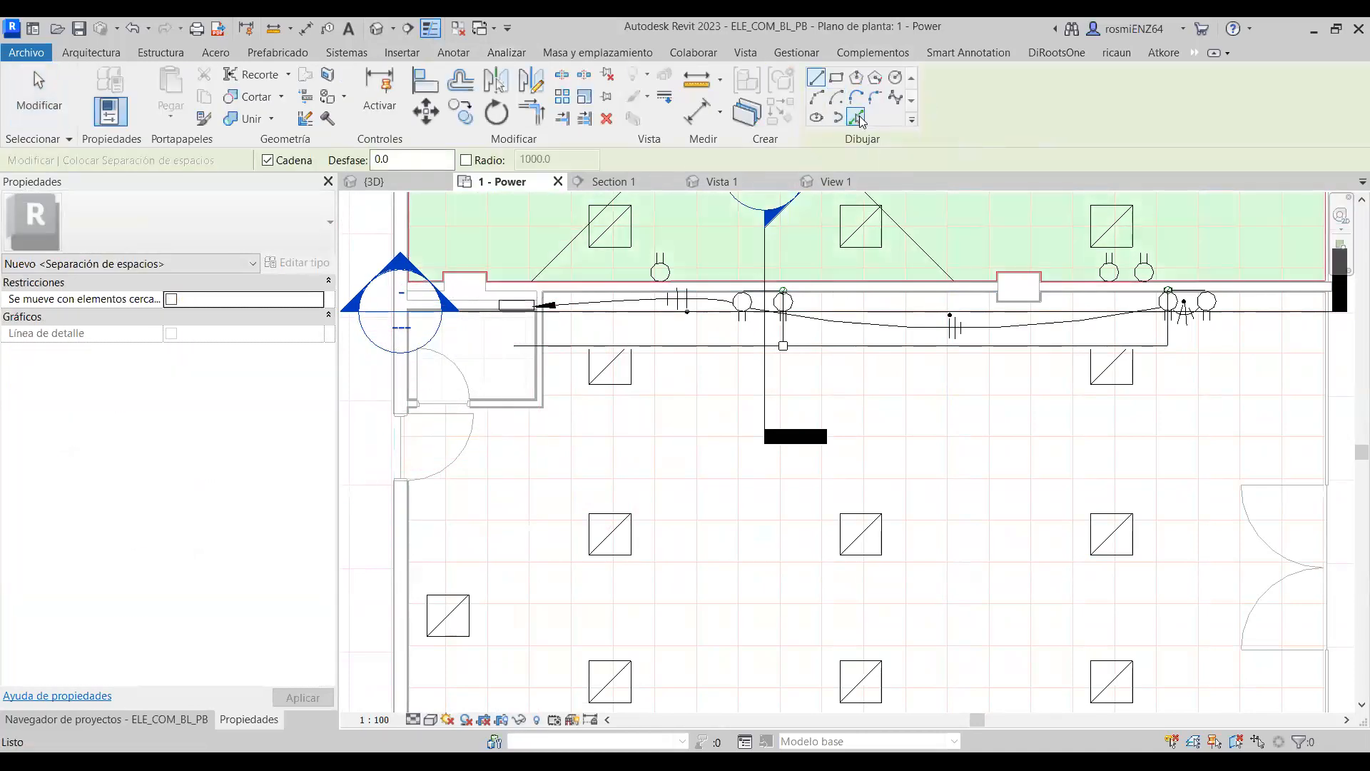
left_click(857, 116)
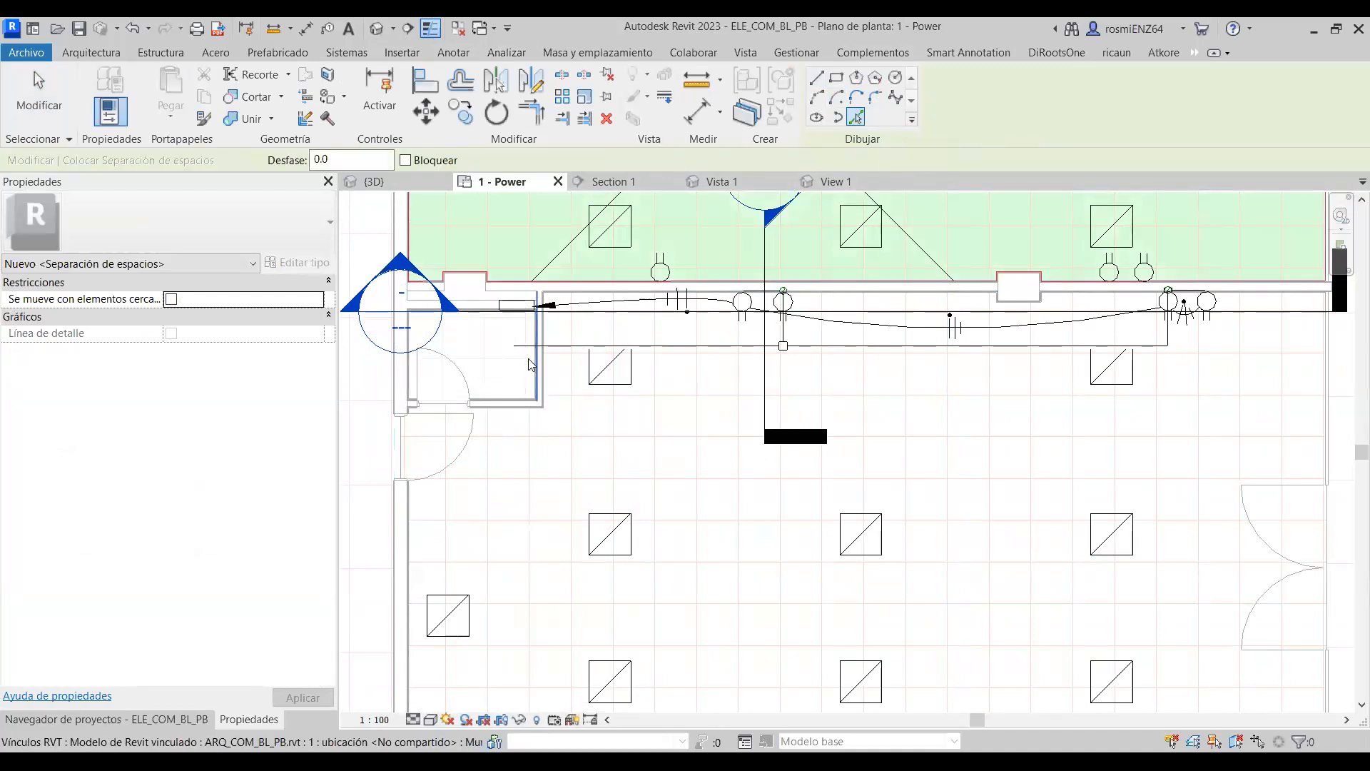
left_click(530, 369)
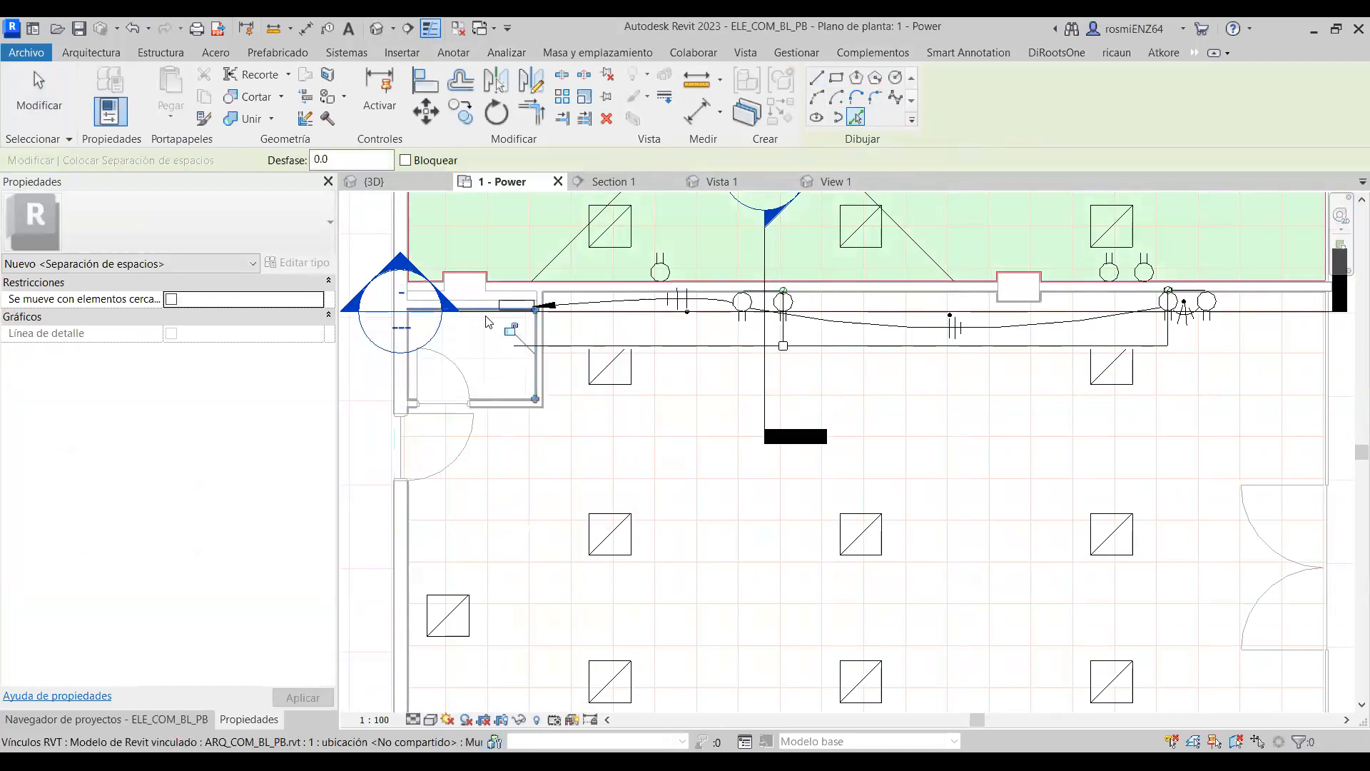
scroll(488, 322, "up", 5)
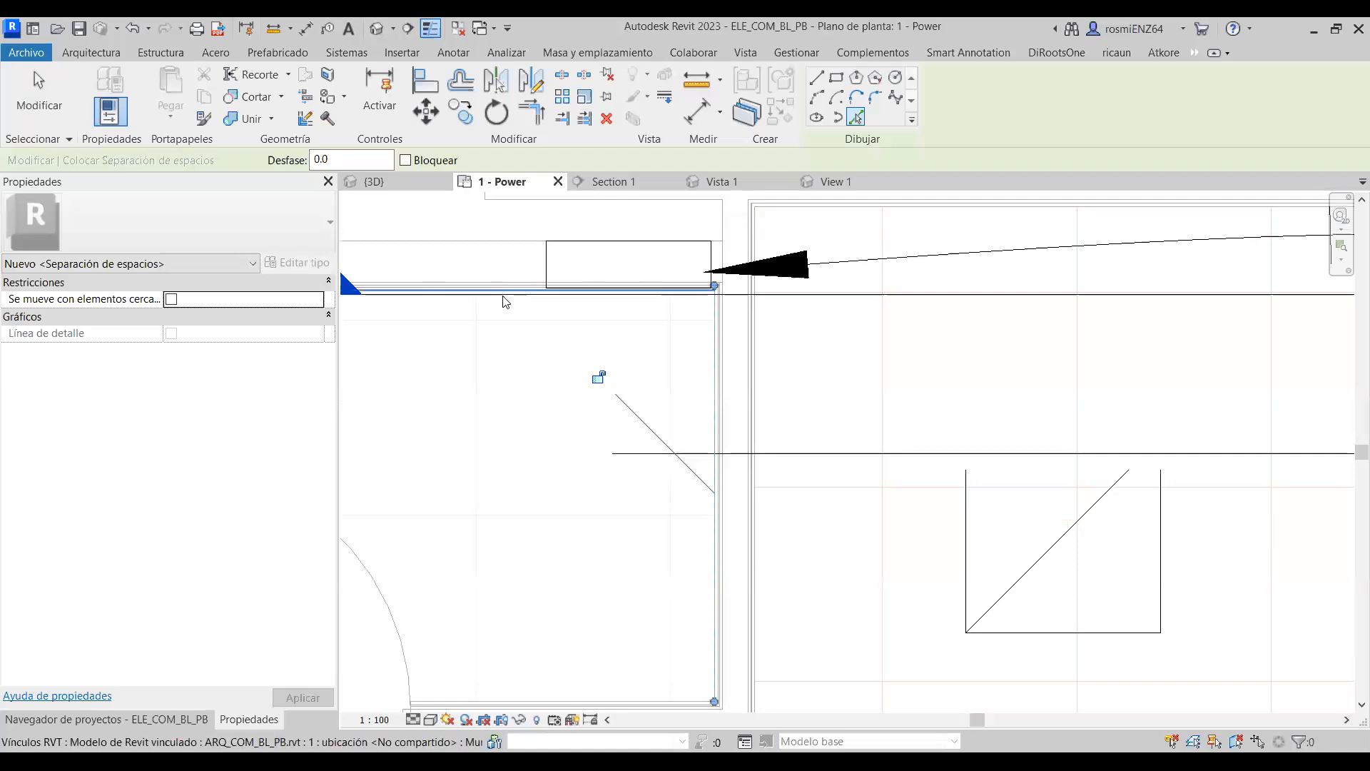
scroll(696, 291, "down", 4)
scroll(577, 371, "up", 4)
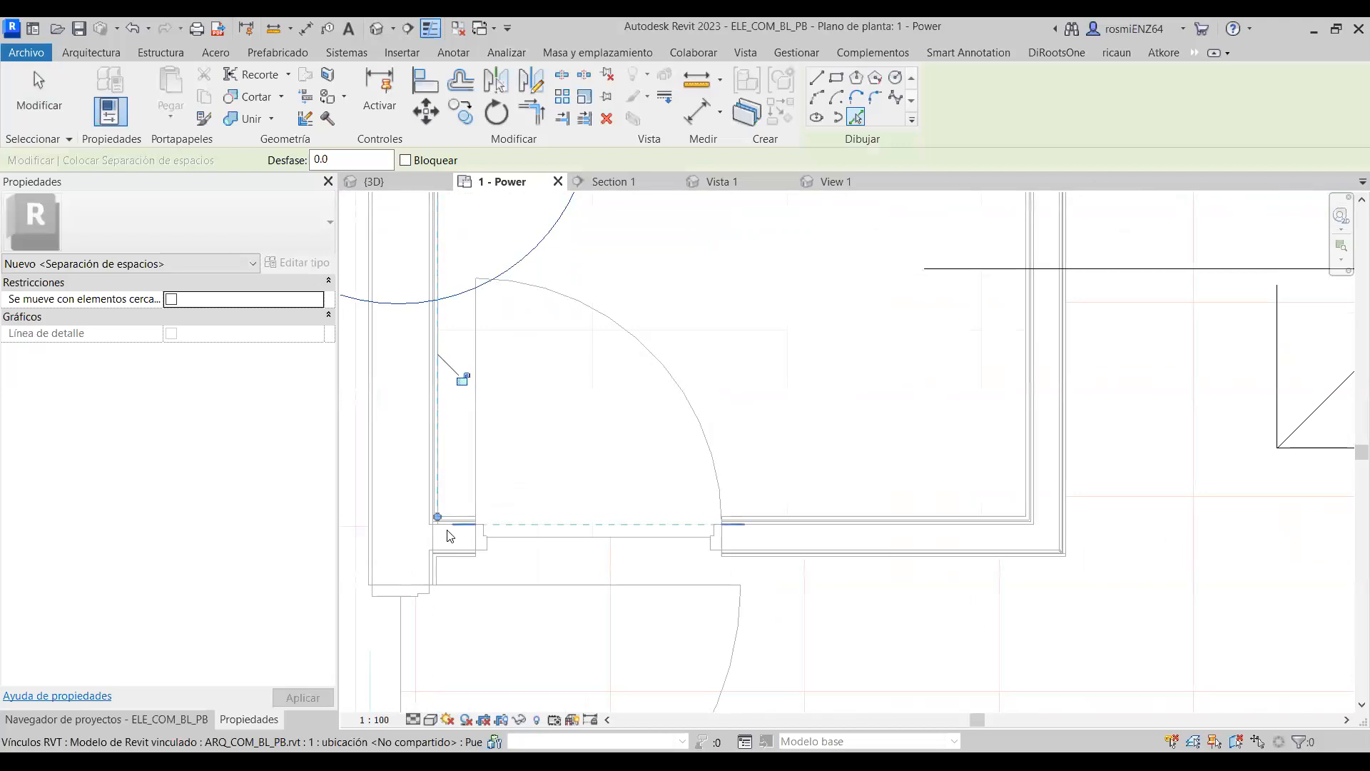
key("Escape")
key("Escape")
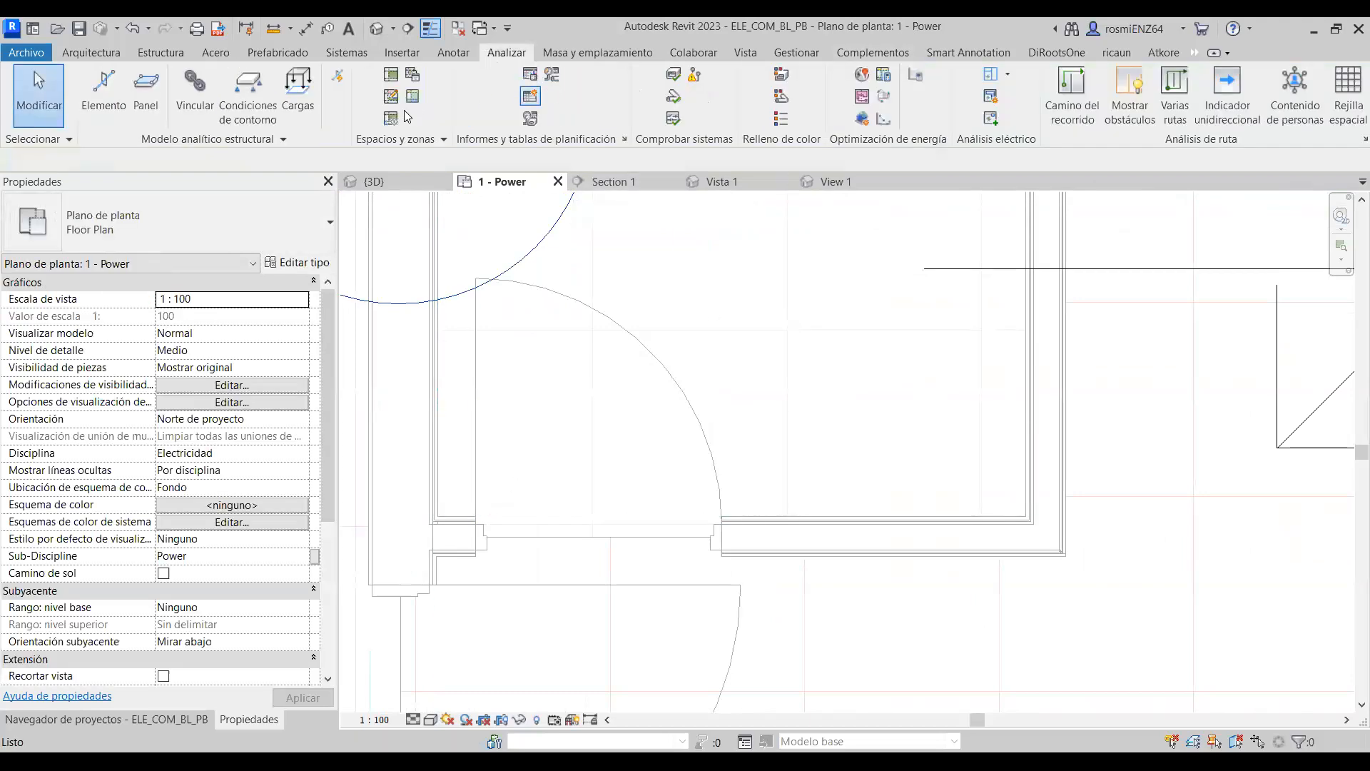
Place a tagged space in the small corner room with an upper limit offset of 4000.
left_click(389, 75)
scroll(715, 380, "down", 2)
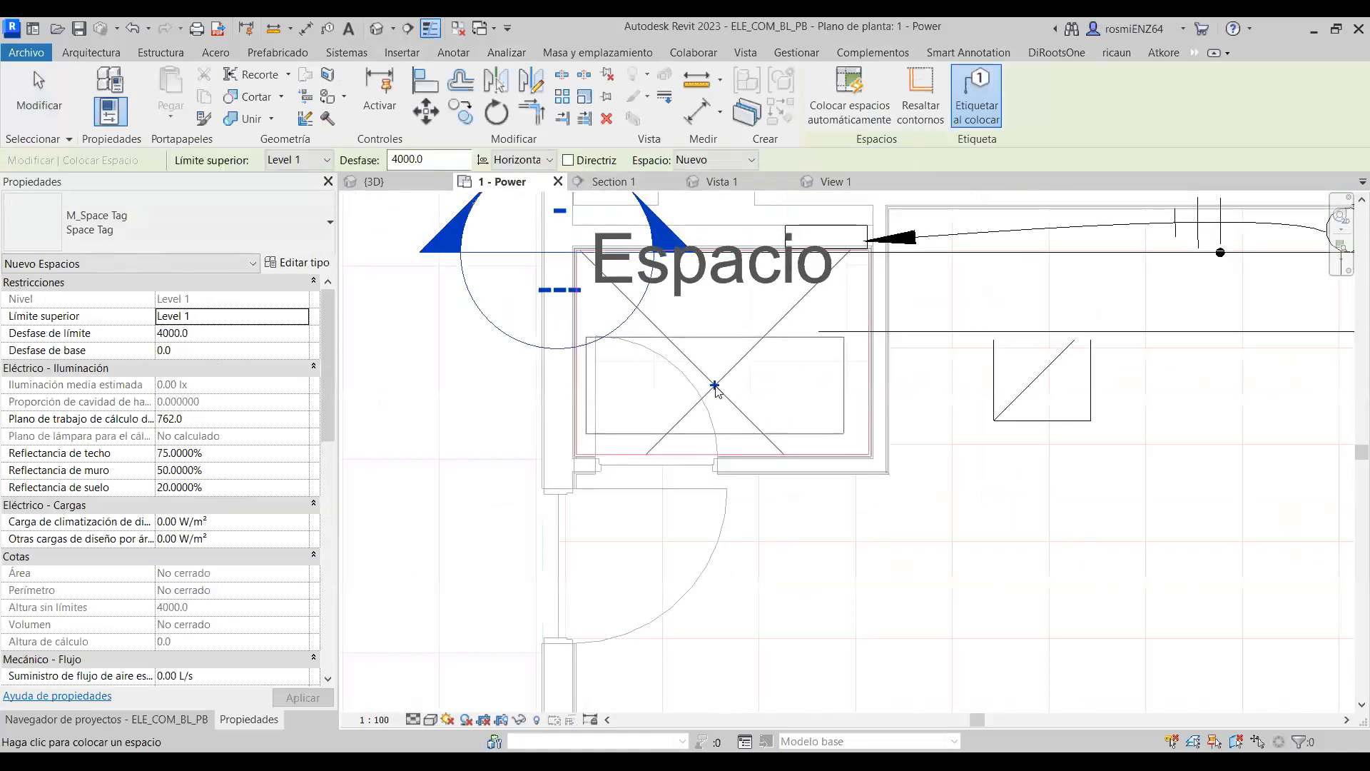
left_click(715, 380)
key("Escape")
key("Escape")
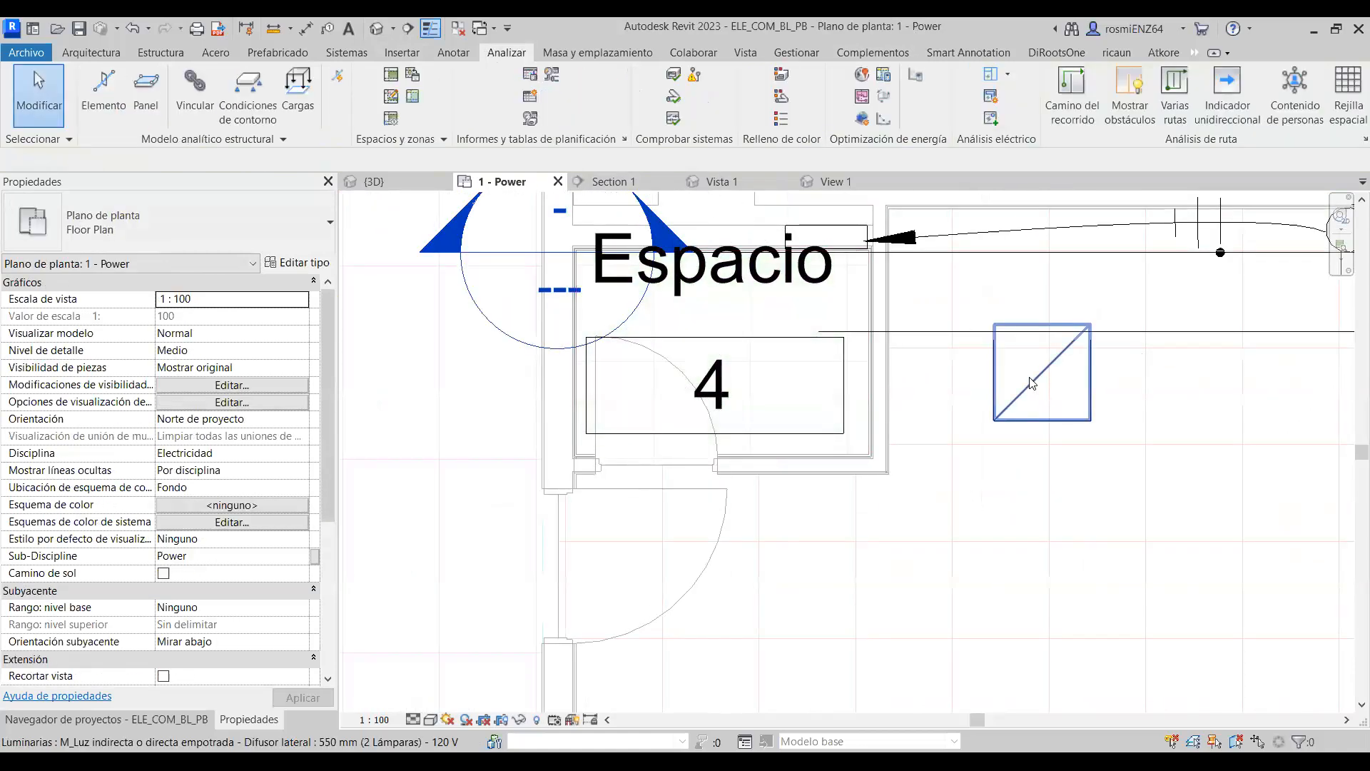
left_click(1046, 379)
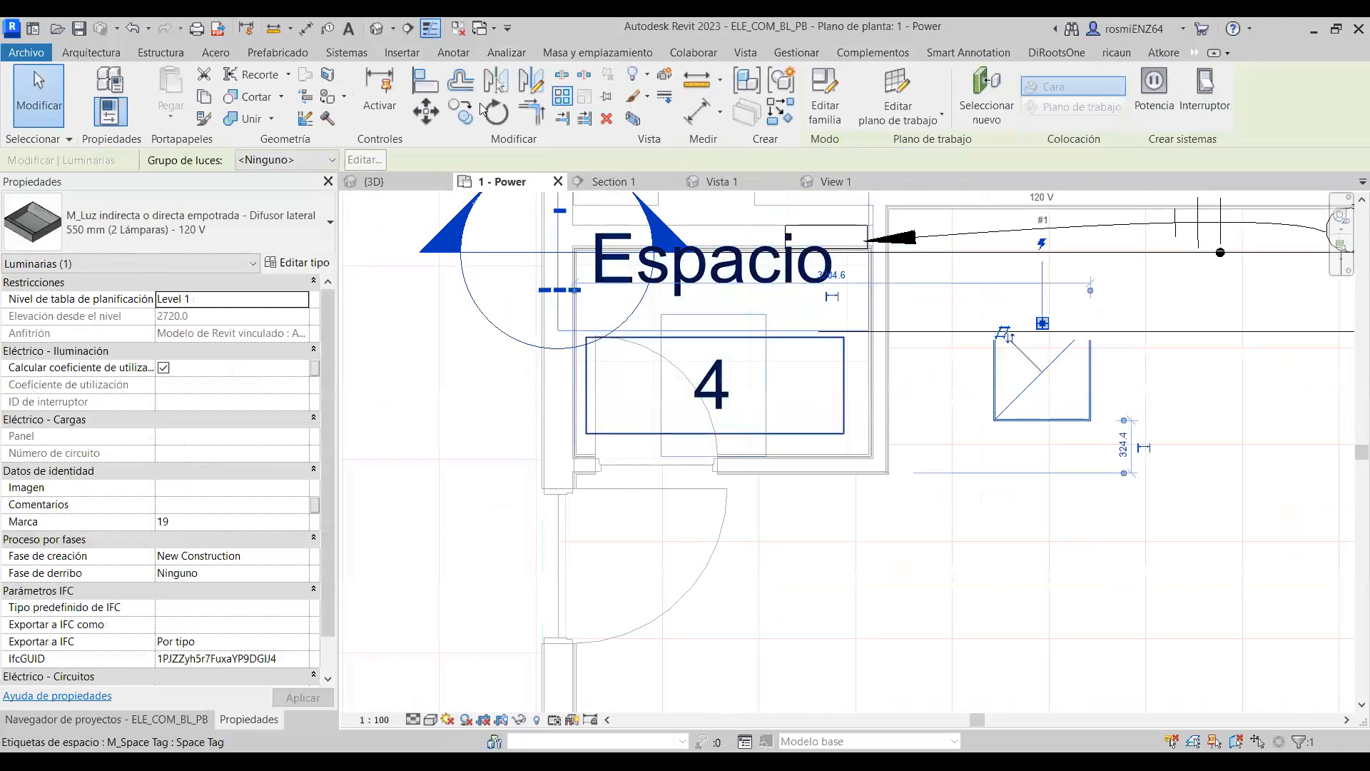
key("c")
key("o")
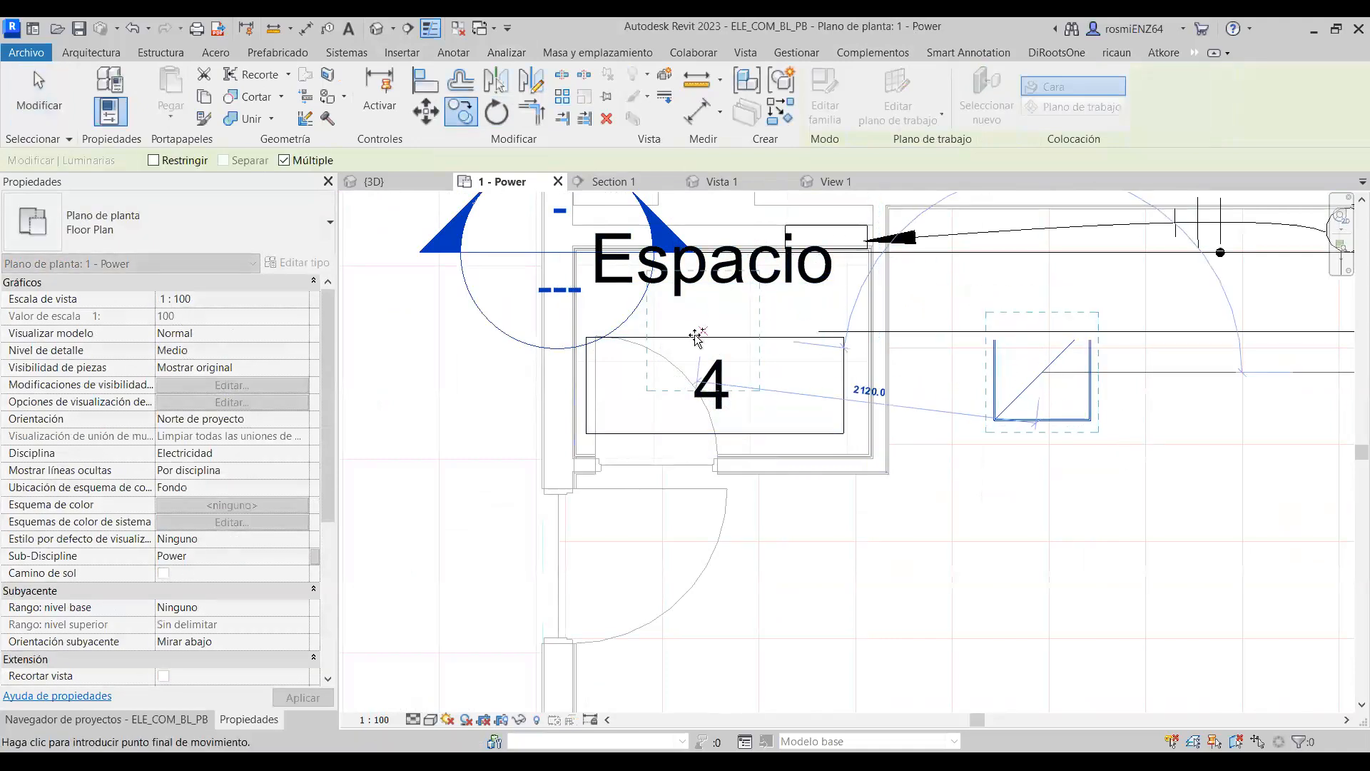
key("Escape")
key("Escape")
left_click(865, 298)
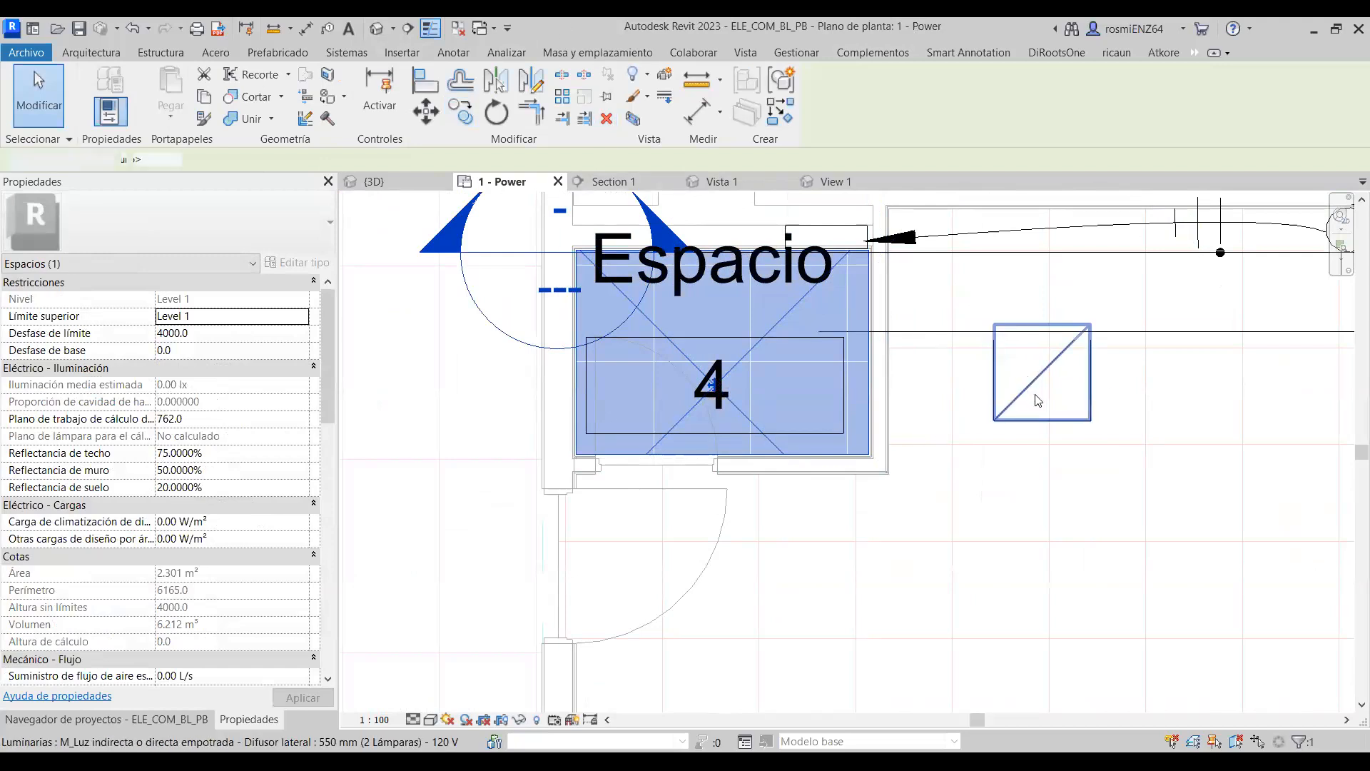
left_click(1038, 401)
left_click(462, 111)
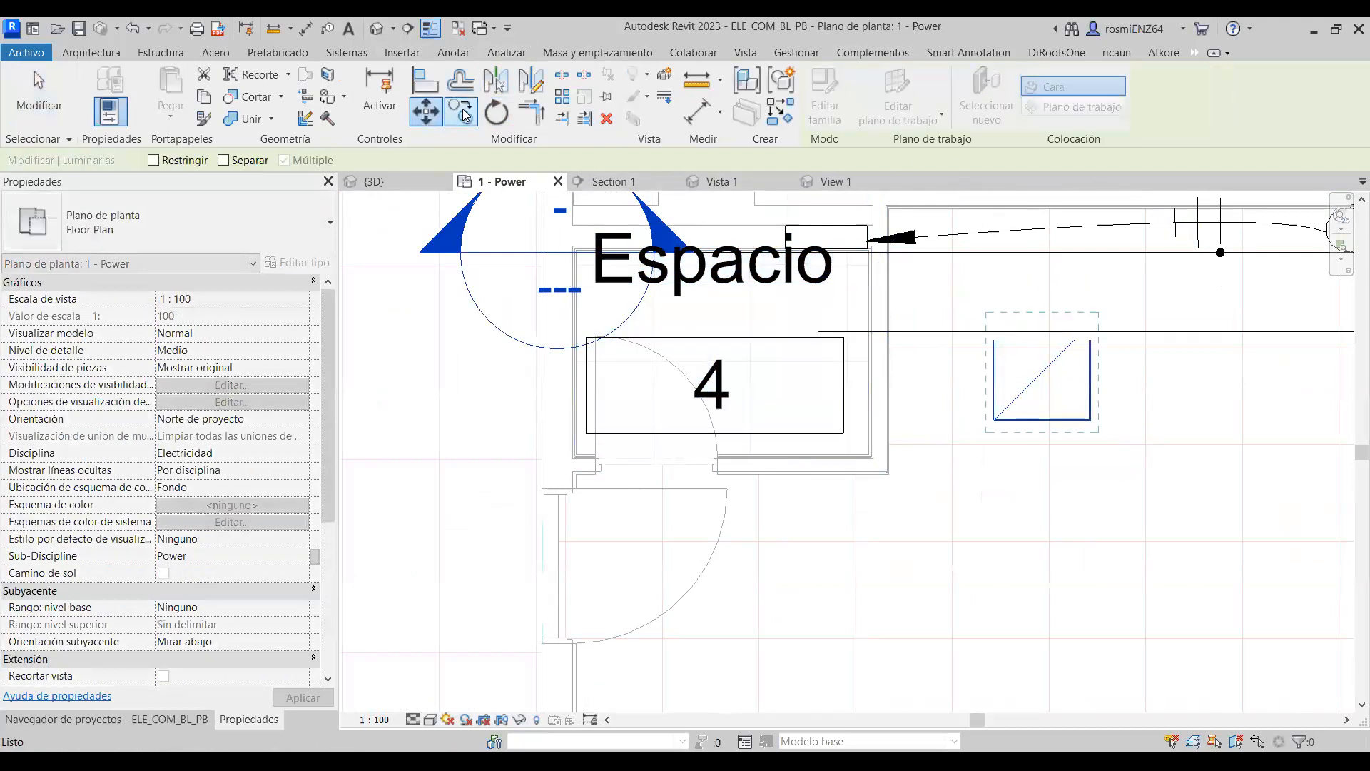
key("Escape")
key("Escape")
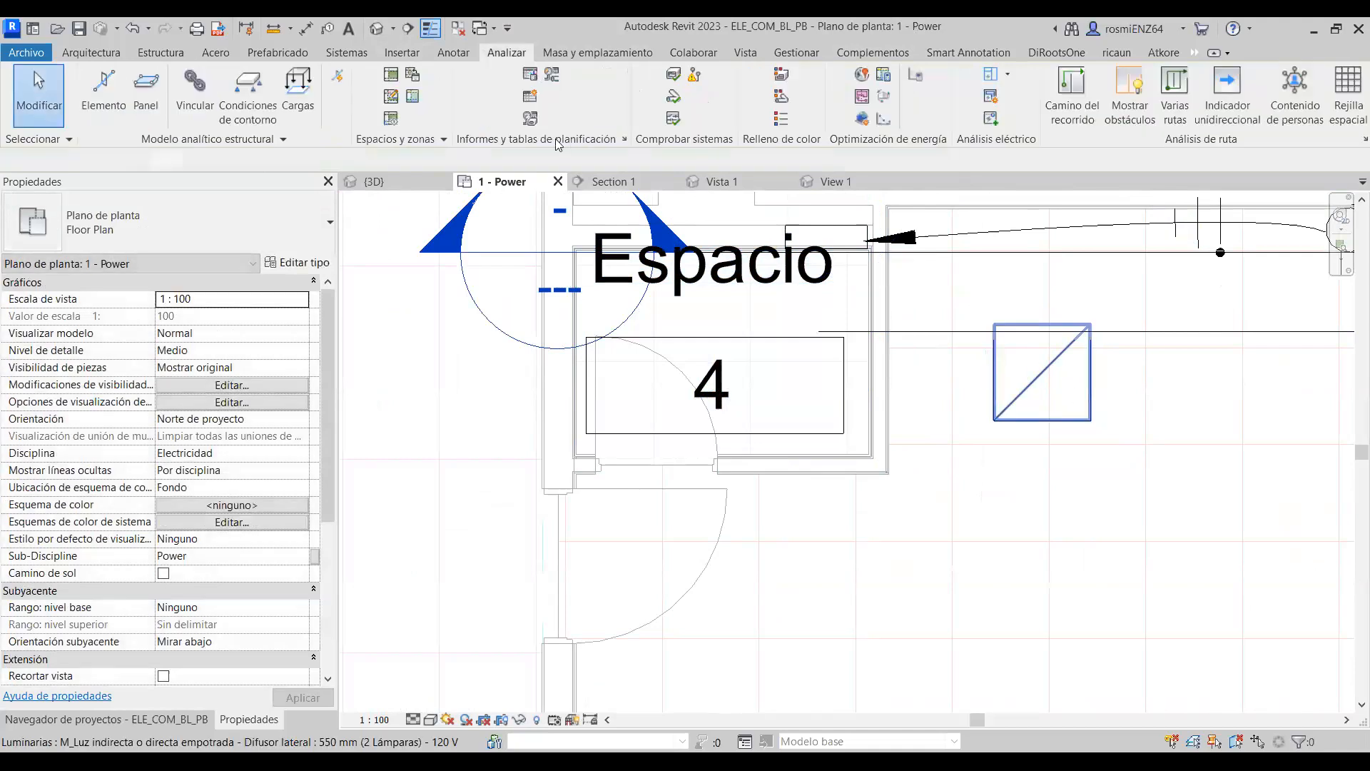
Copy the nearest recessed 550 mm (2 Lámparas) - 120 V luminaire from the lower room into the small corner room.
left_click(1040, 381)
key("c")
key("o")
left_click(1044, 374)
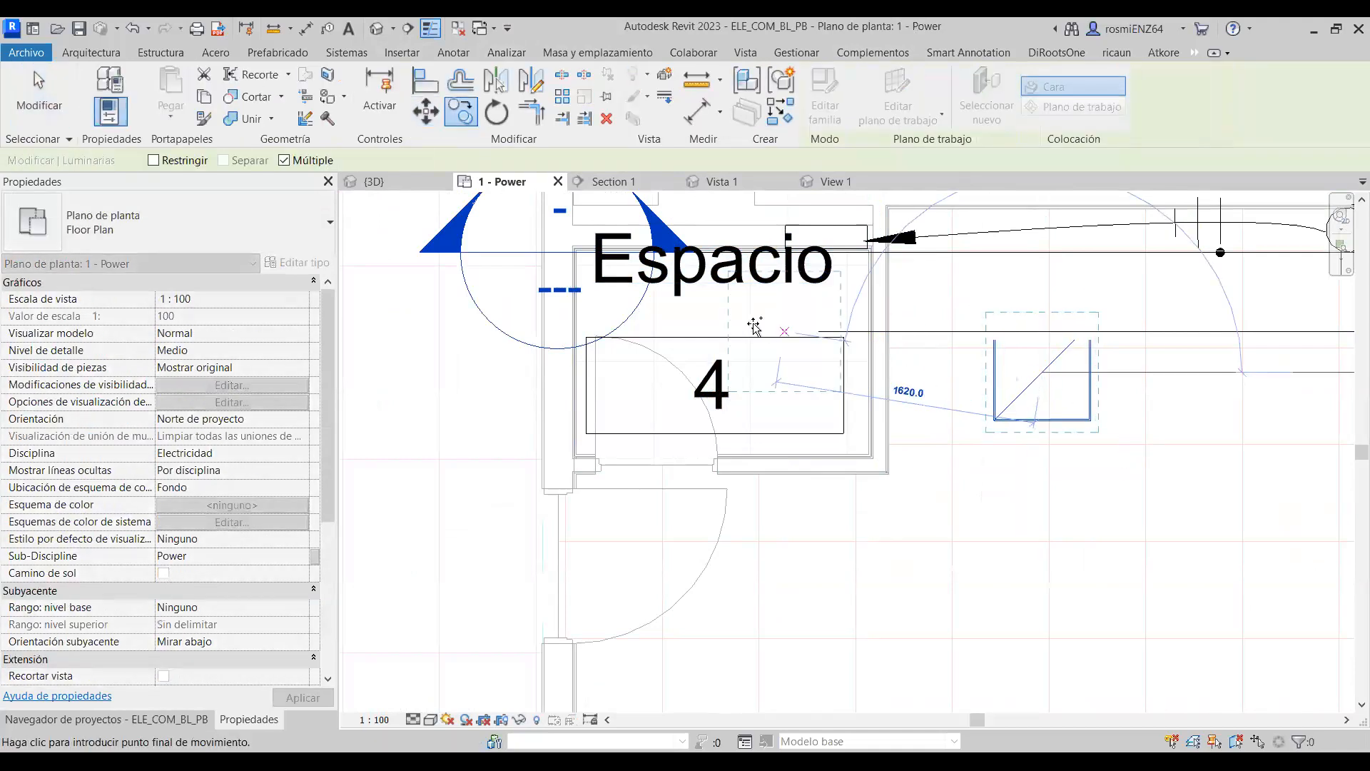
left_click(726, 337)
key("Escape")
key("Escape")
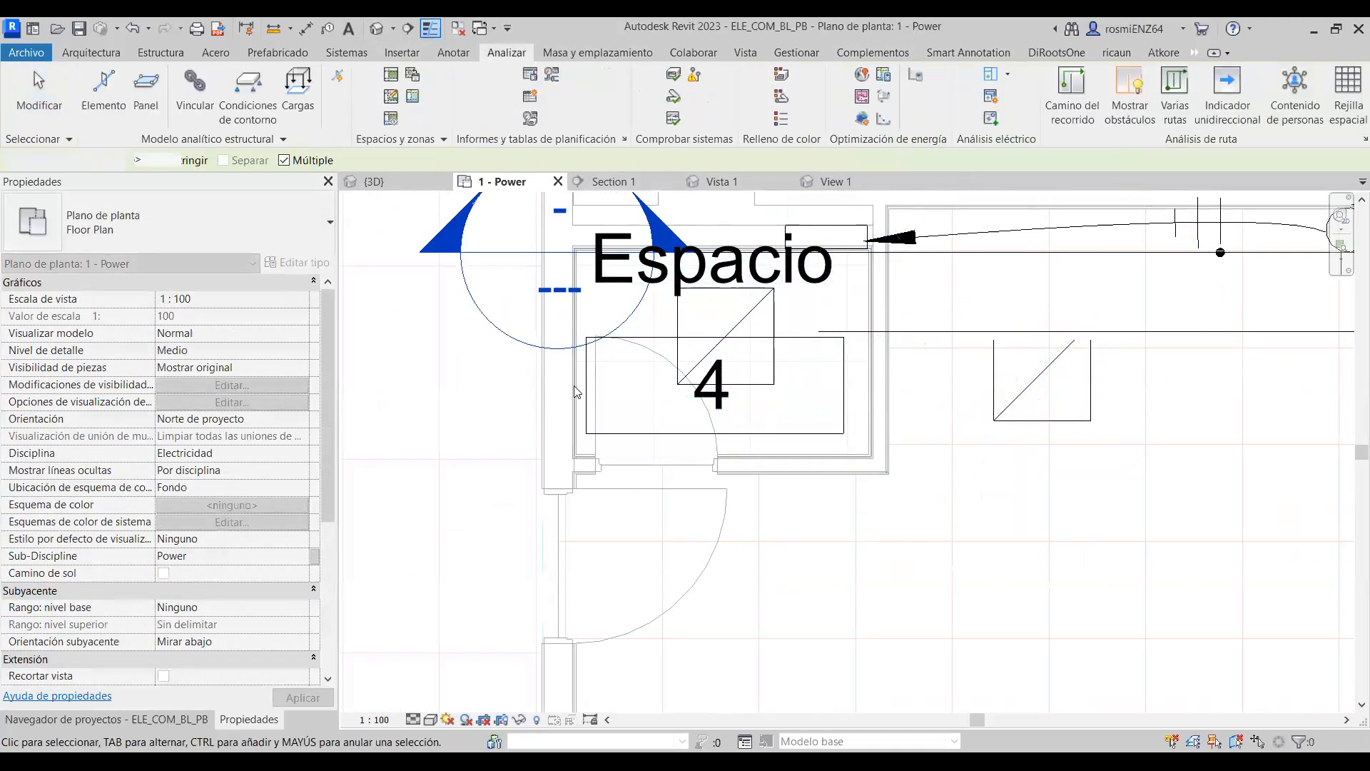
Check the estimated average illumination of the small corner room's space with the recessed luminaire.
left_click(577, 386)
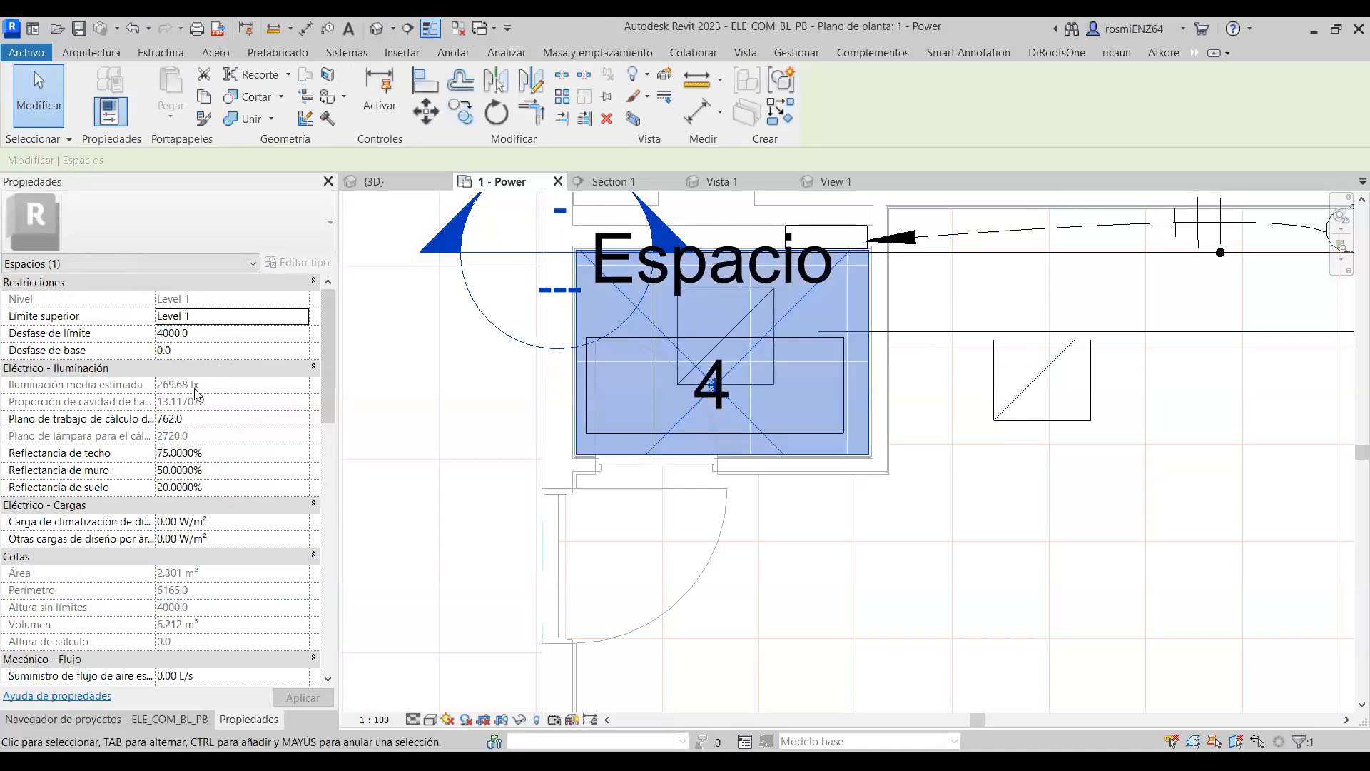
key("Escape")
left_click(775, 304)
Inspect the family and type of the round ceiling light in the upper corner room (space 2).
scroll(669, 646, "down", 4)
middle_click_drag(724, 364, 736, 497)
scroll(721, 351, "up", 2)
scroll(723, 354, "up", 2)
key("Escape")
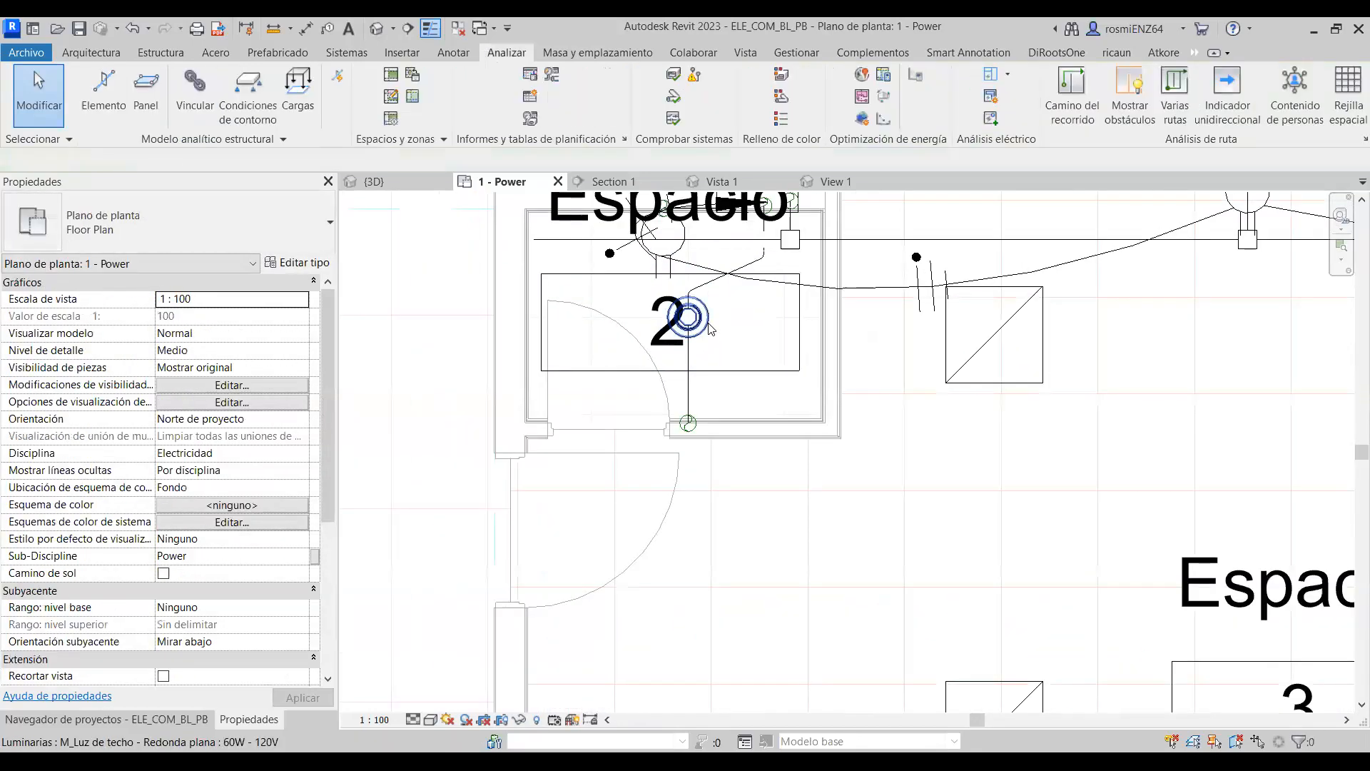
left_click(691, 318)
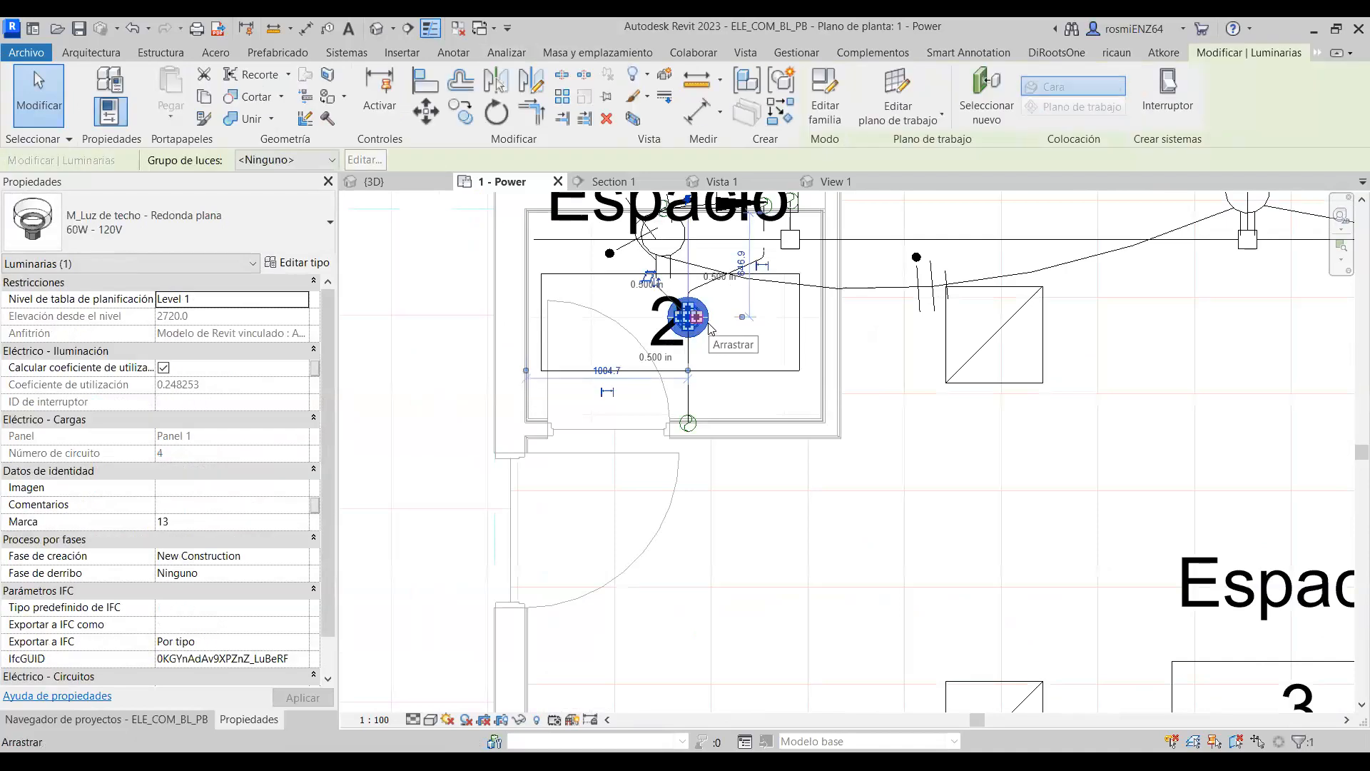
scroll(775, 450, "down", 2)
middle_click_drag(795, 534, 856, 235)
middle_click_drag(731, 553, 785, 302)
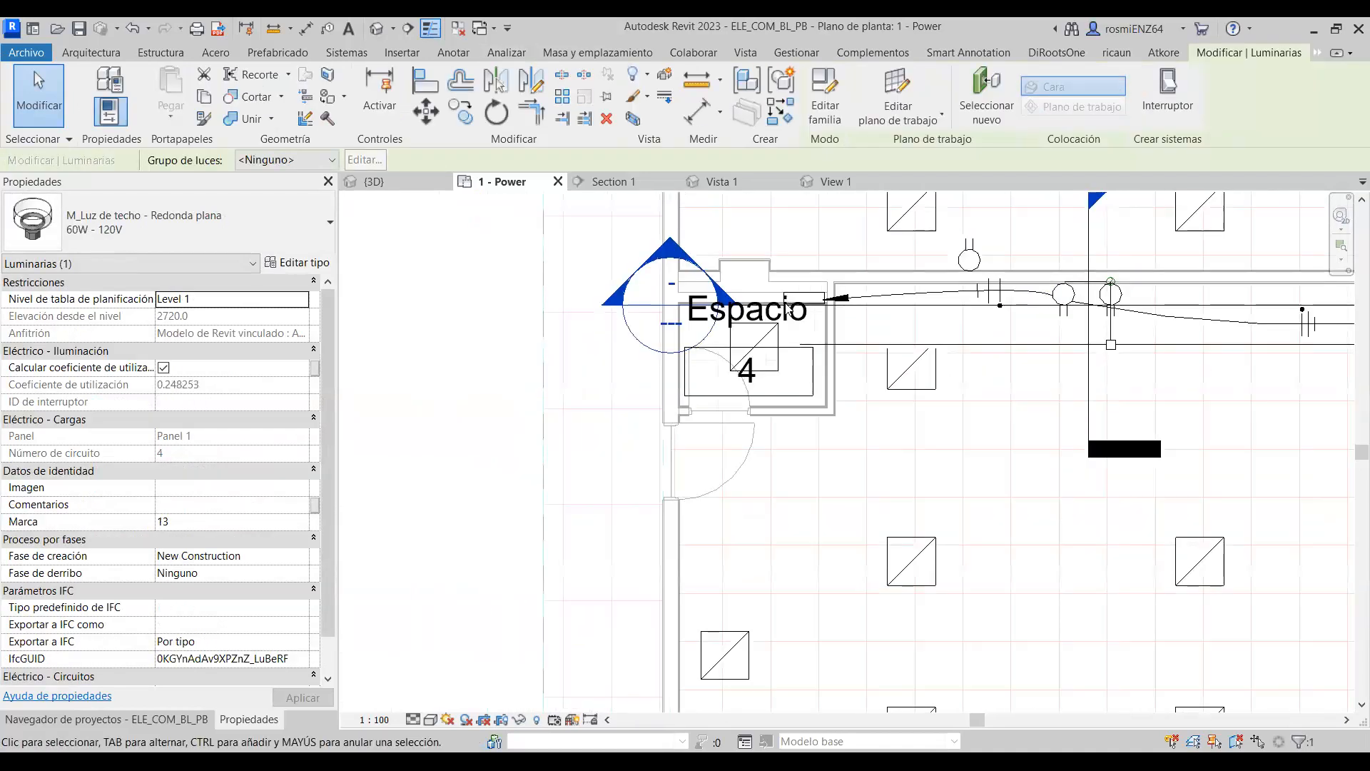
Change the copied luminaire in space 4 to the M_Luz de techo - Redonda plana 60W - 120V type.
left_click(754, 336)
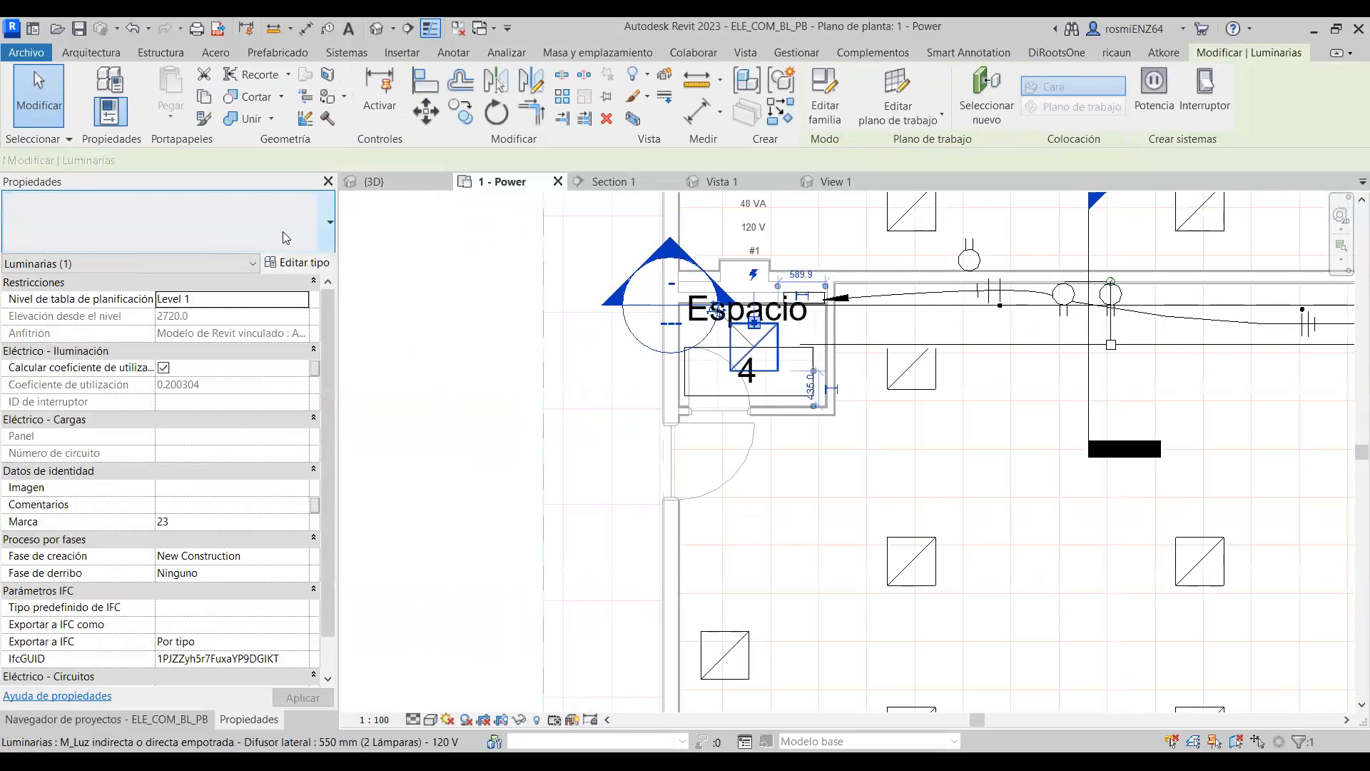
left_click(247, 230)
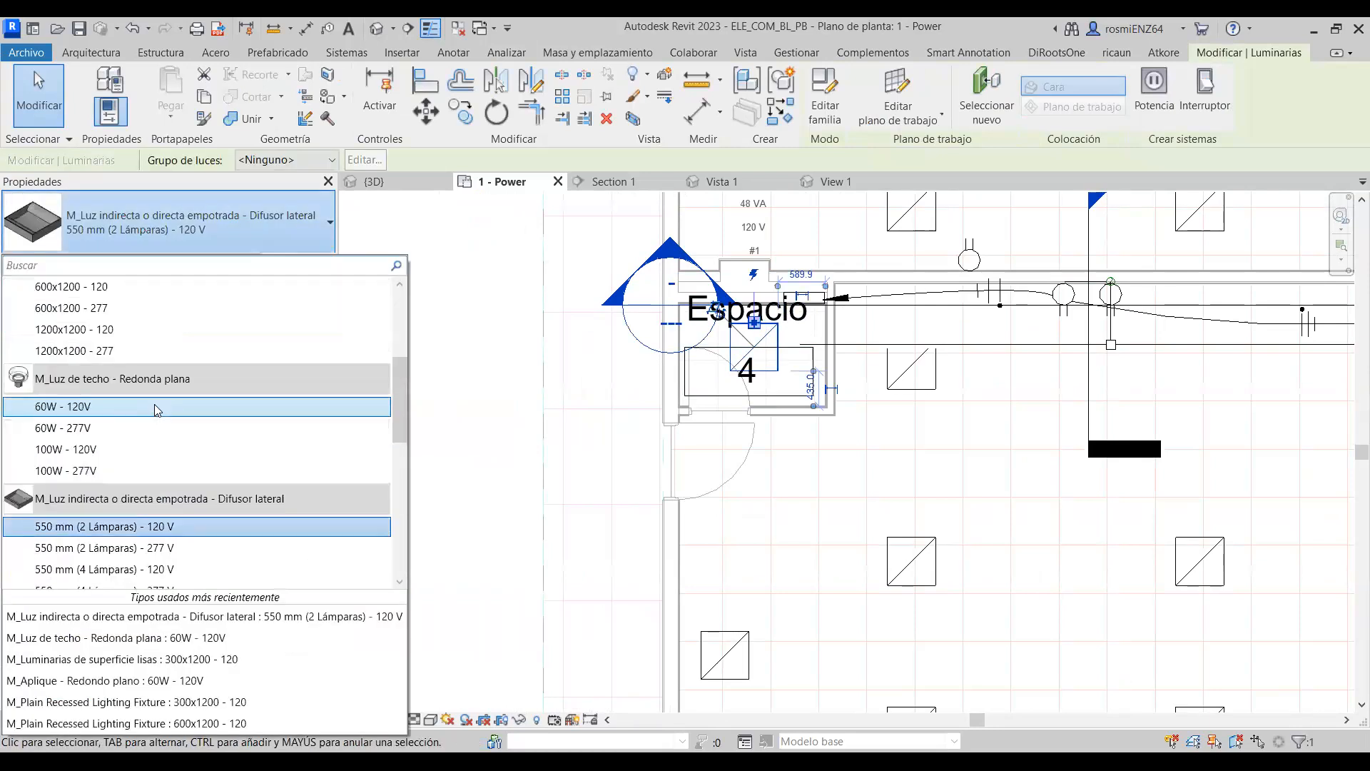
scroll(122, 474, "up", 1)
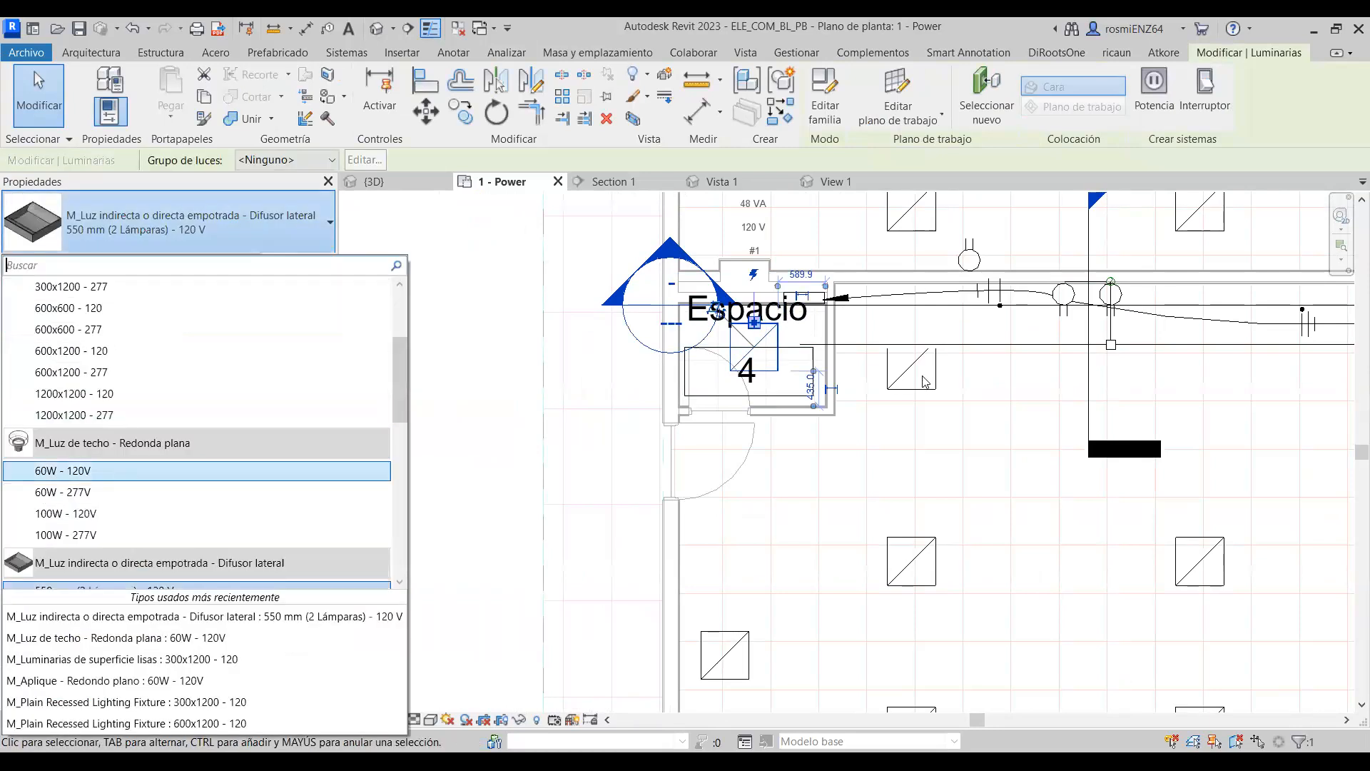
left_click(812, 378)
Check the estimated average illumination of space 4 with the single round ceiling light.
left_click(750, 371)
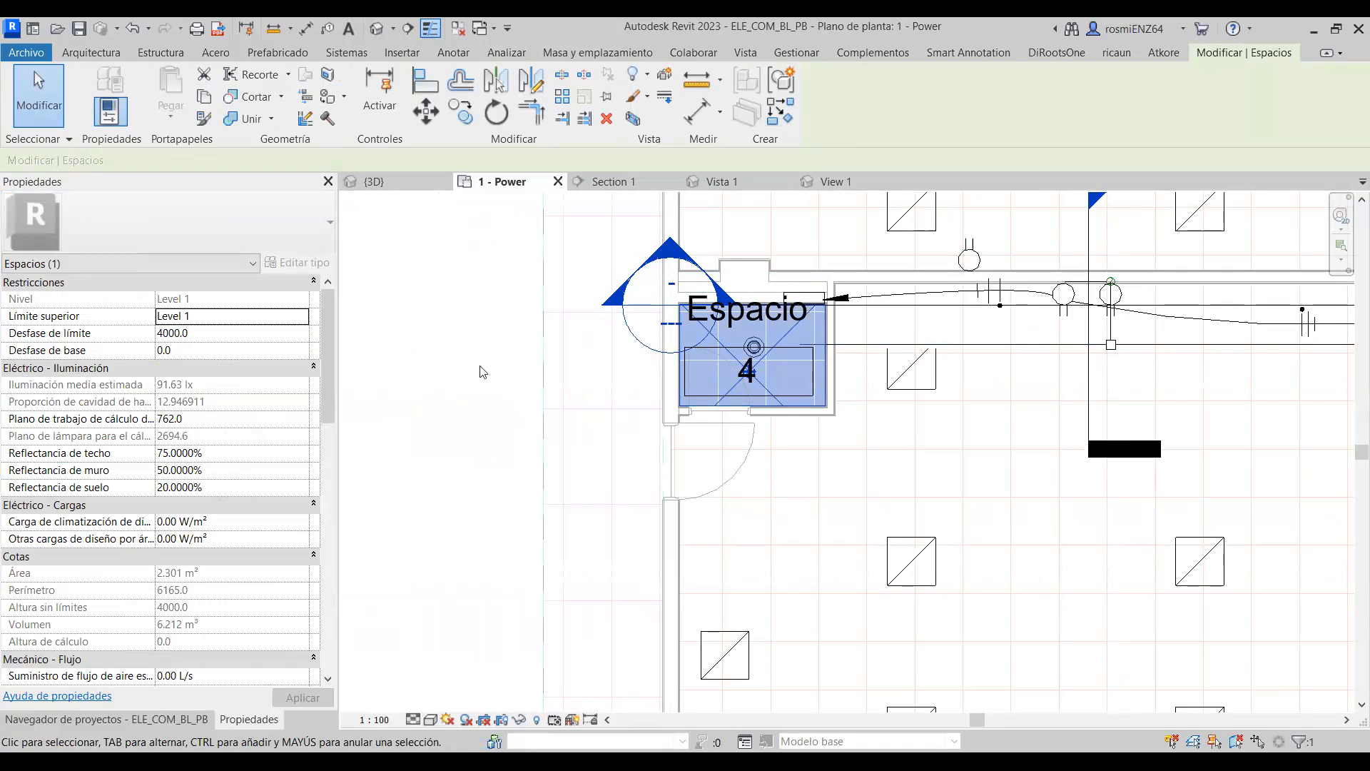
scroll(706, 356, "up", 3)
scroll(696, 339, "up", 2)
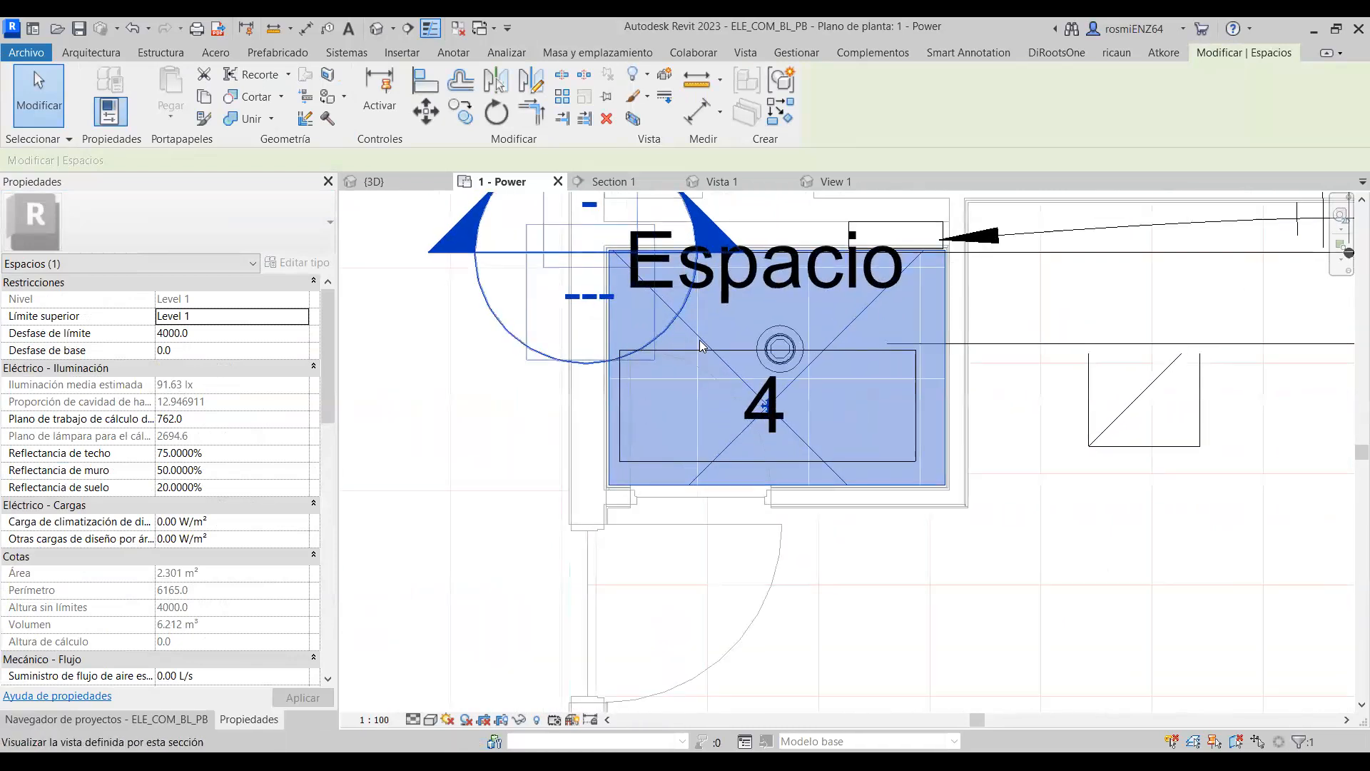
key("Escape")
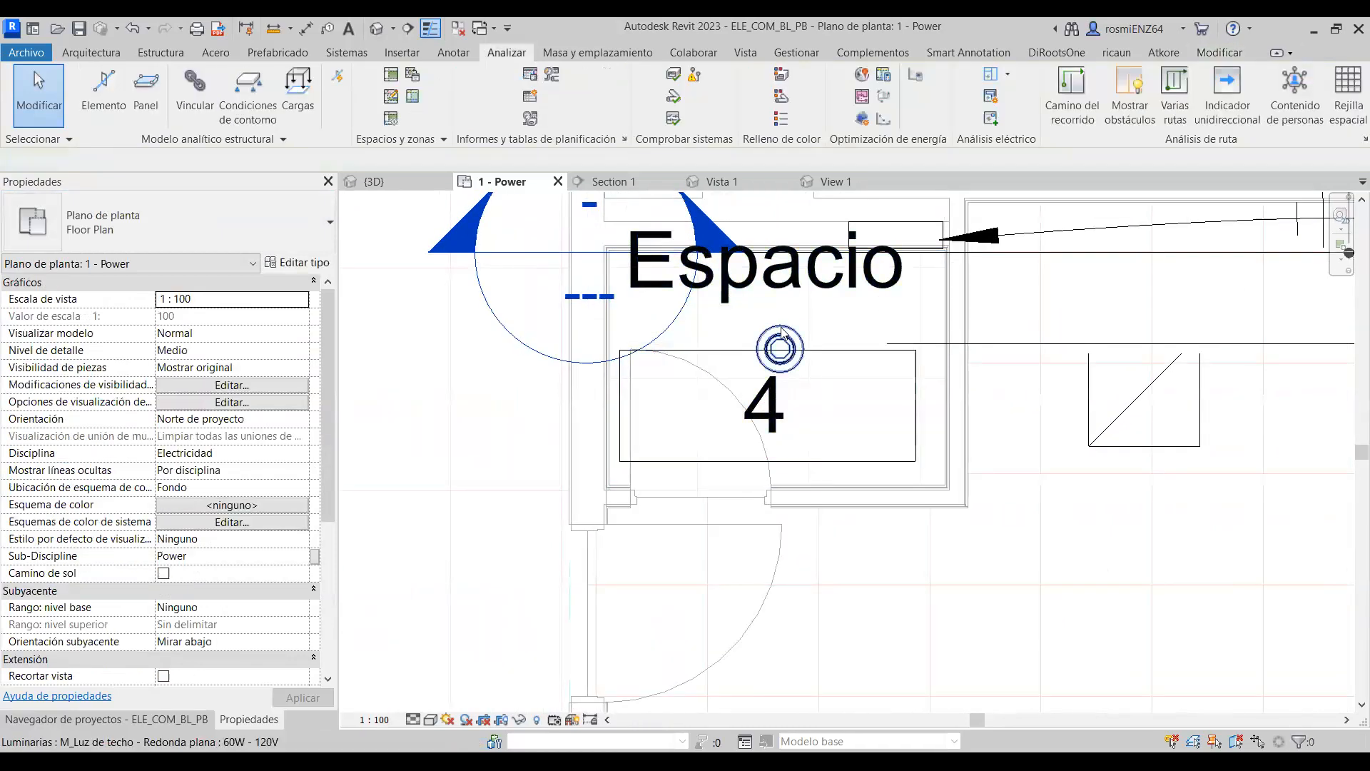
Move the round ceiling light toward space 4's left wall and copy it about 820 mm horizontally to the right.
left_click(792, 348)
left_click_drag(798, 348, 693, 360)
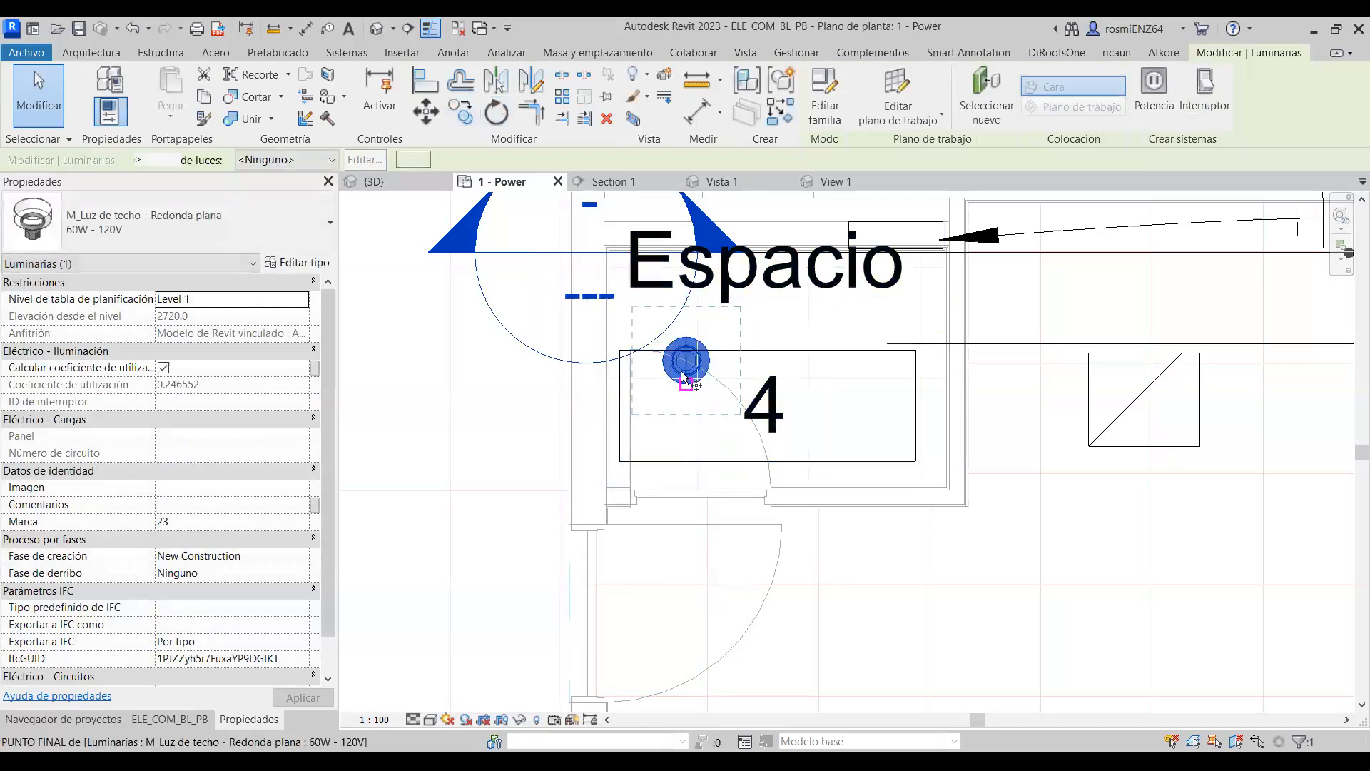
key("c")
key("o")
left_click(688, 366)
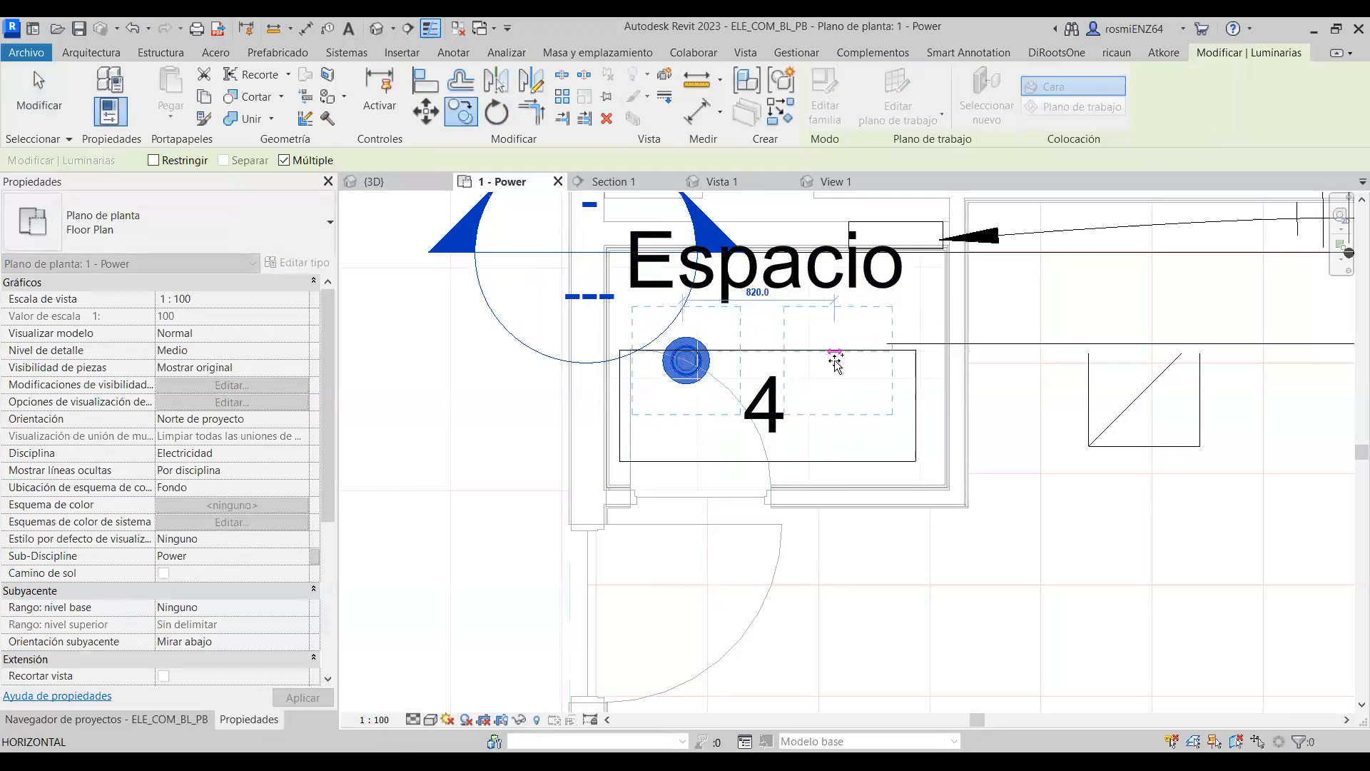
left_click(838, 361)
key("Escape")
key("Escape")
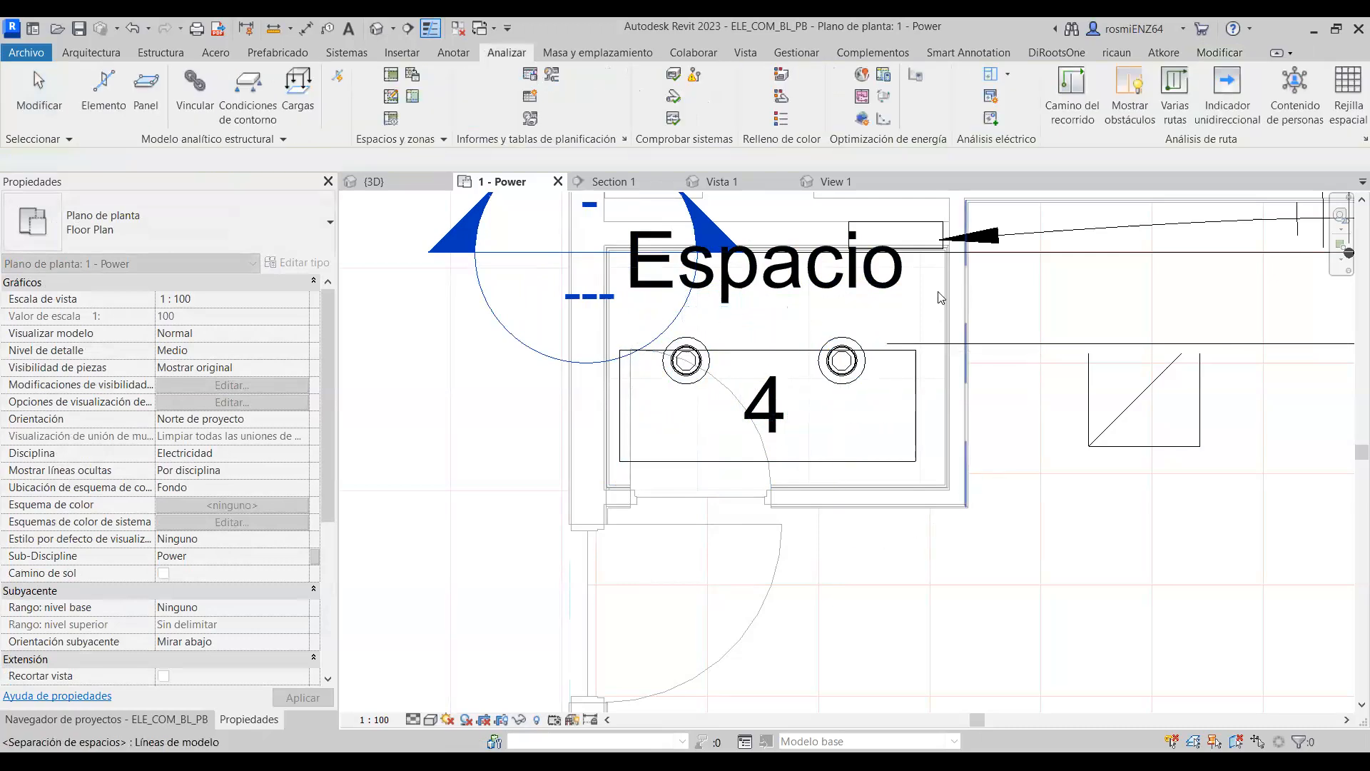
Check the estimated average illumination of space 4 with two round ceiling lights.
left_click(944, 293)
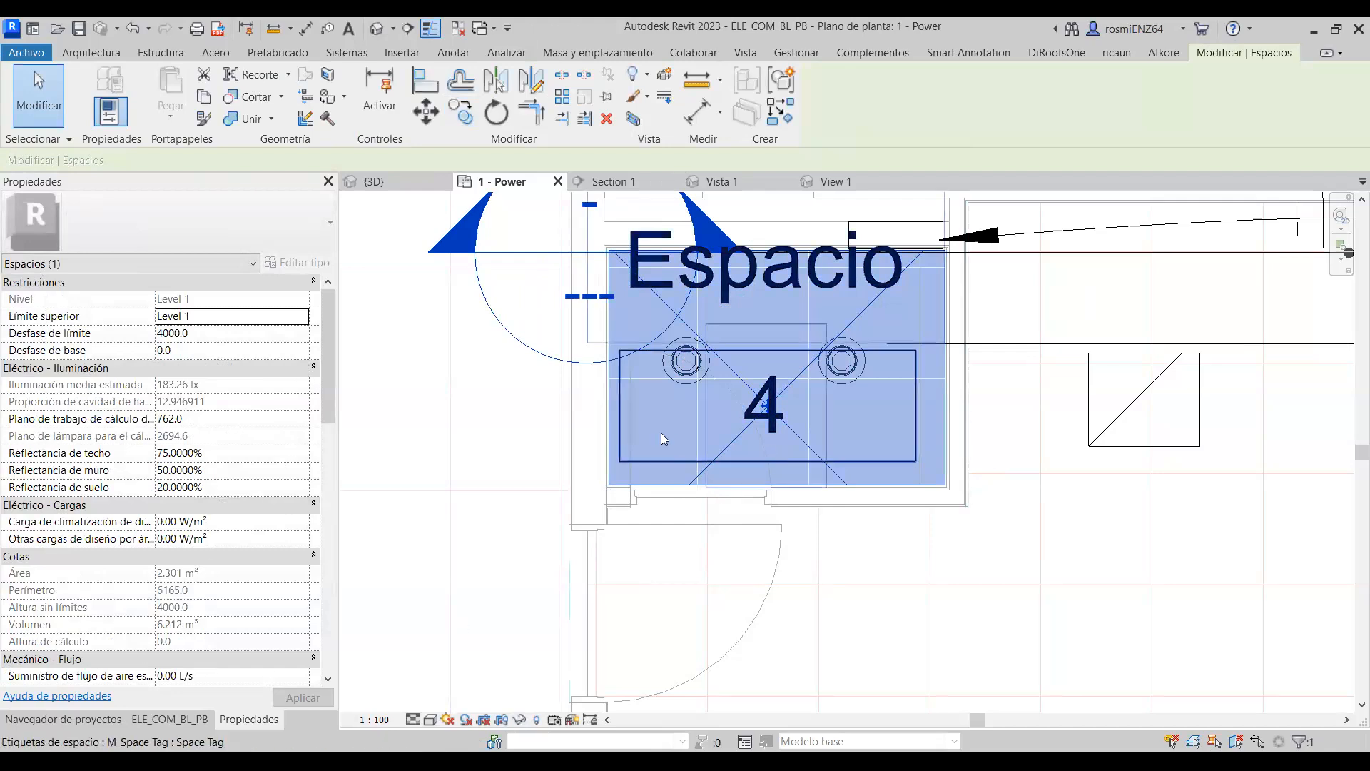
scroll(667, 428, "down", 8)
left_click(1151, 414)
middle_click_drag(1235, 494, 1211, 479)
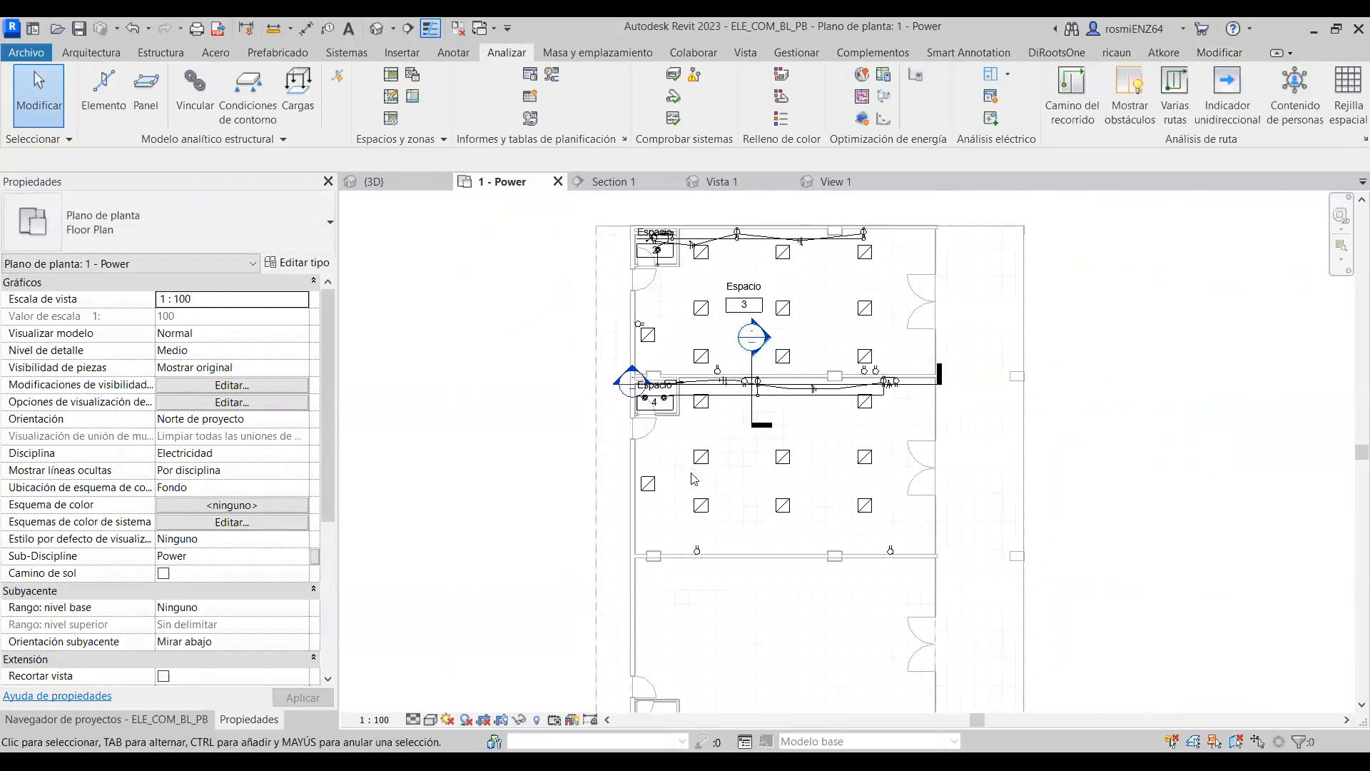
Switch to the {3D} view.
left_click(374, 181)
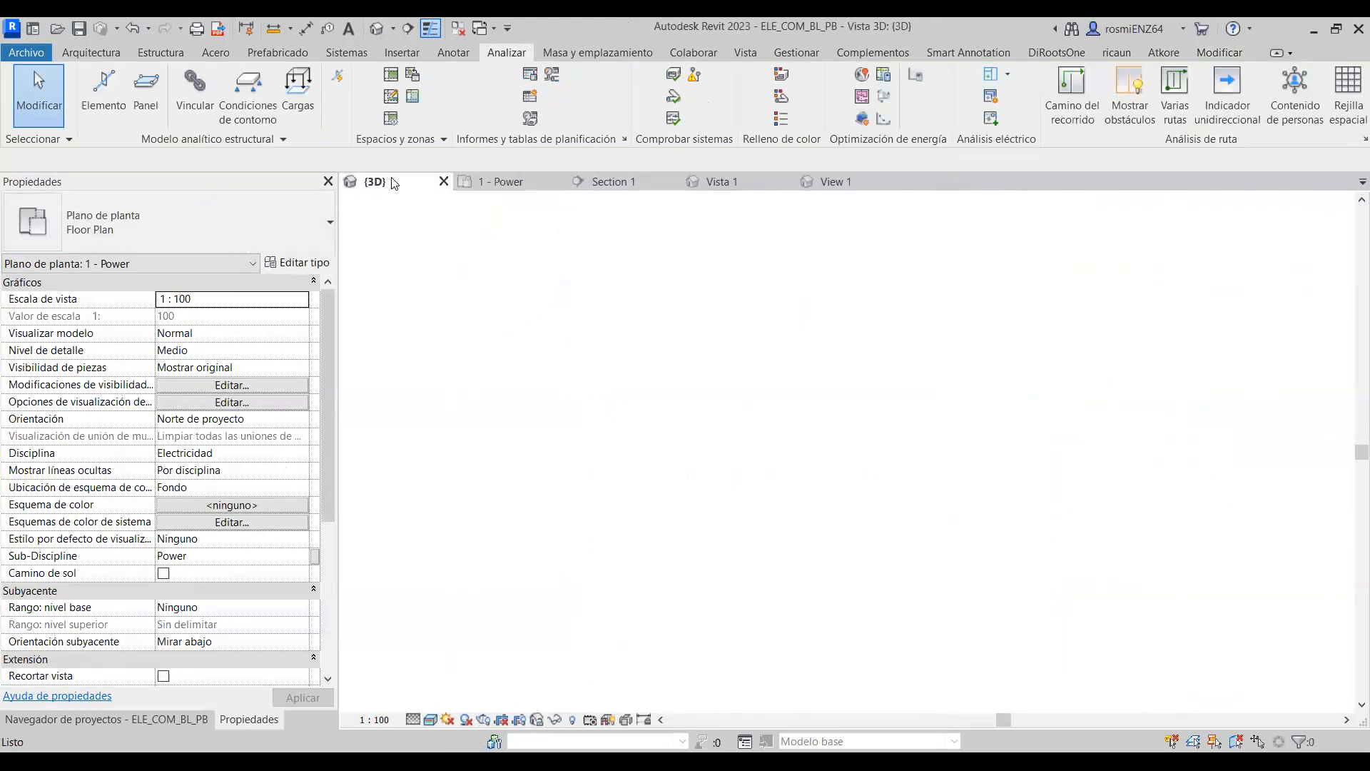